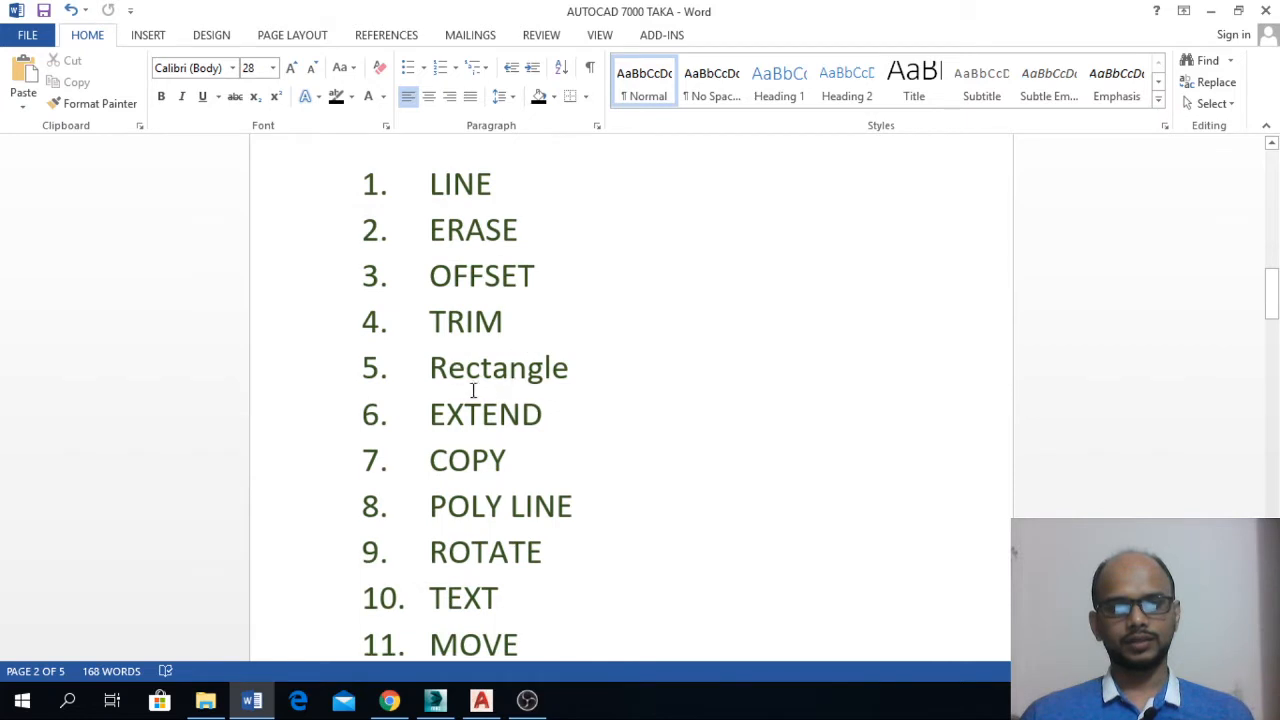
- Review the numbered list of AutoCAD commands in the Word document down to the ground floor plan heading
{"action": "scroll", "coordinate": [473, 388], "scroll_direction": "down", "scroll_amount": 2}
{"action": "scroll", "coordinate": [482, 378], "scroll_direction": "down", "scroll_amount": 1}
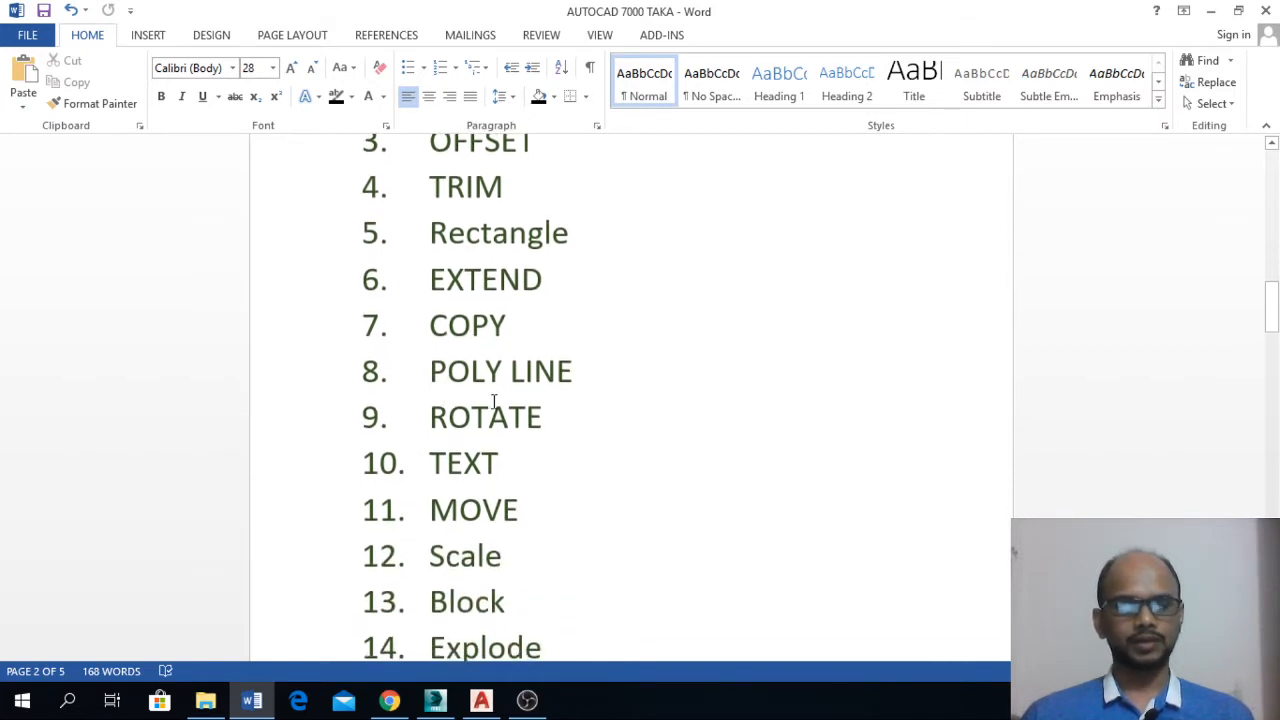
{"action": "scroll", "coordinate": [470, 440], "scroll_direction": "down", "scroll_amount": 2}
{"action": "scroll", "coordinate": [495, 418], "scroll_direction": "down", "scroll_amount": 4}
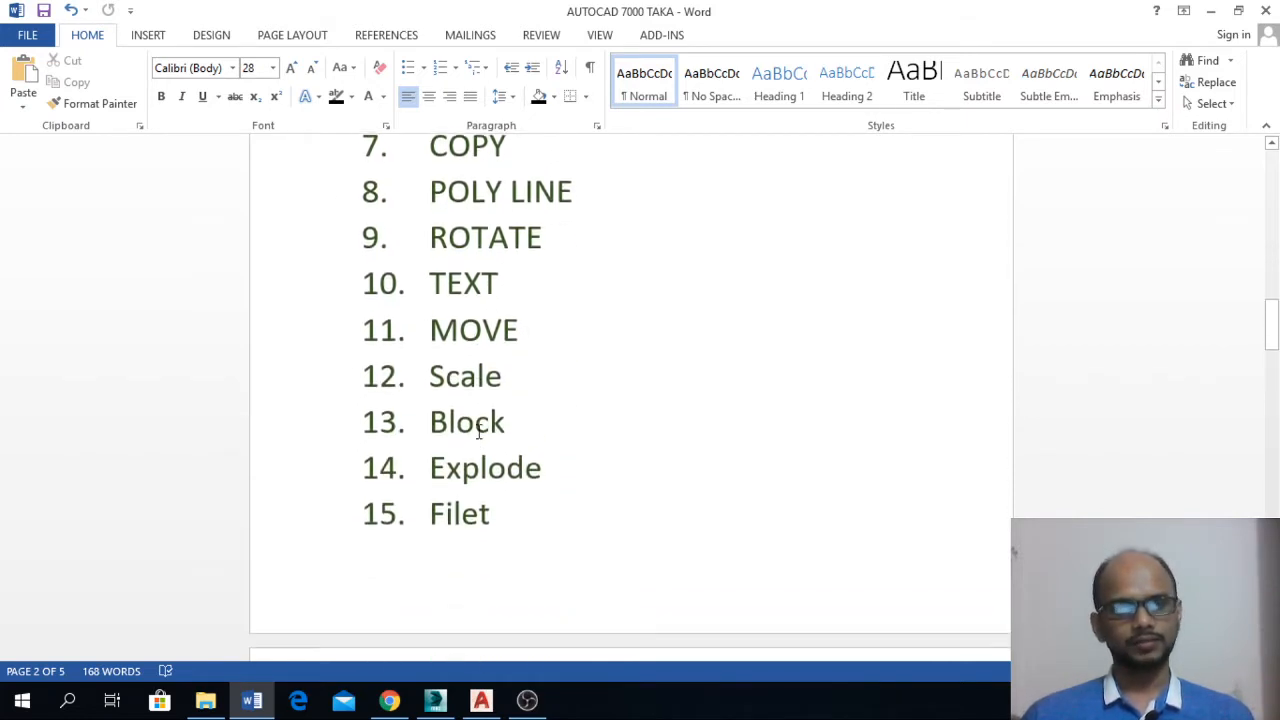
{"action": "scroll", "coordinate": [491, 412], "scroll_direction": "down", "scroll_amount": 6}
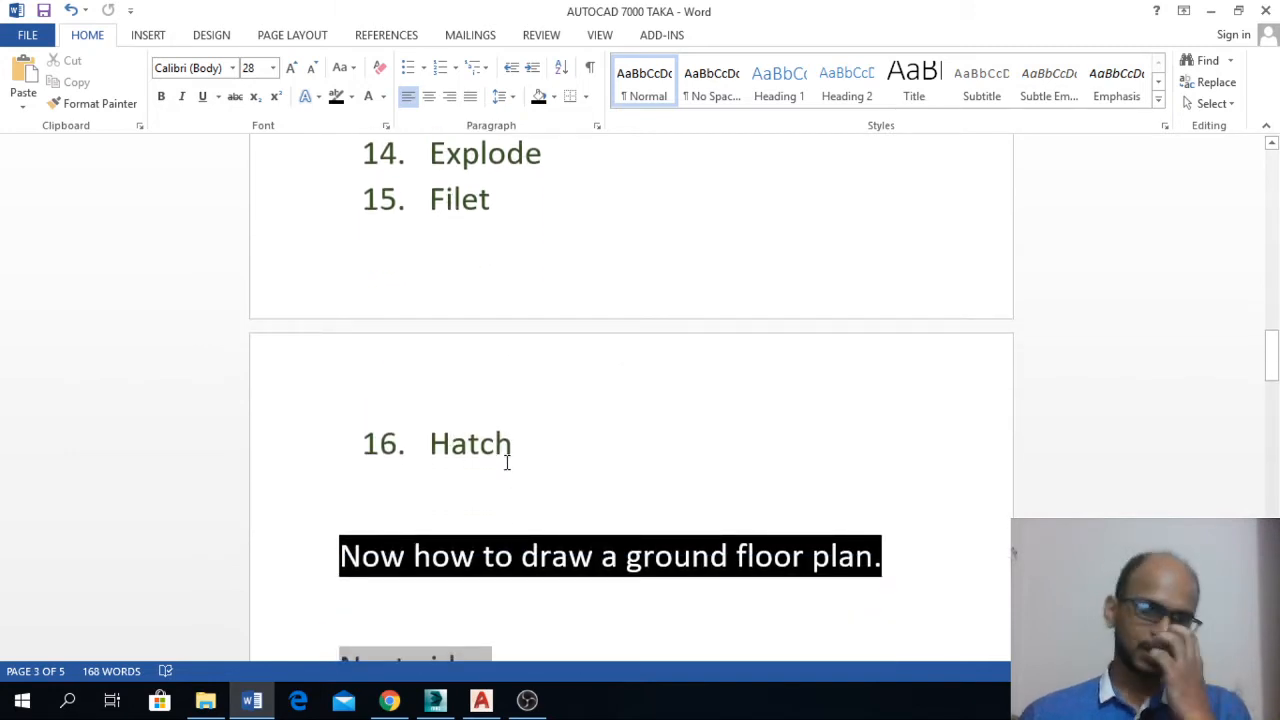
{"action": "scroll", "coordinate": [549, 434], "scroll_direction": "down", "scroll_amount": 2}
{"action": "scroll", "coordinate": [549, 434], "scroll_direction": "up", "scroll_amount": 1}
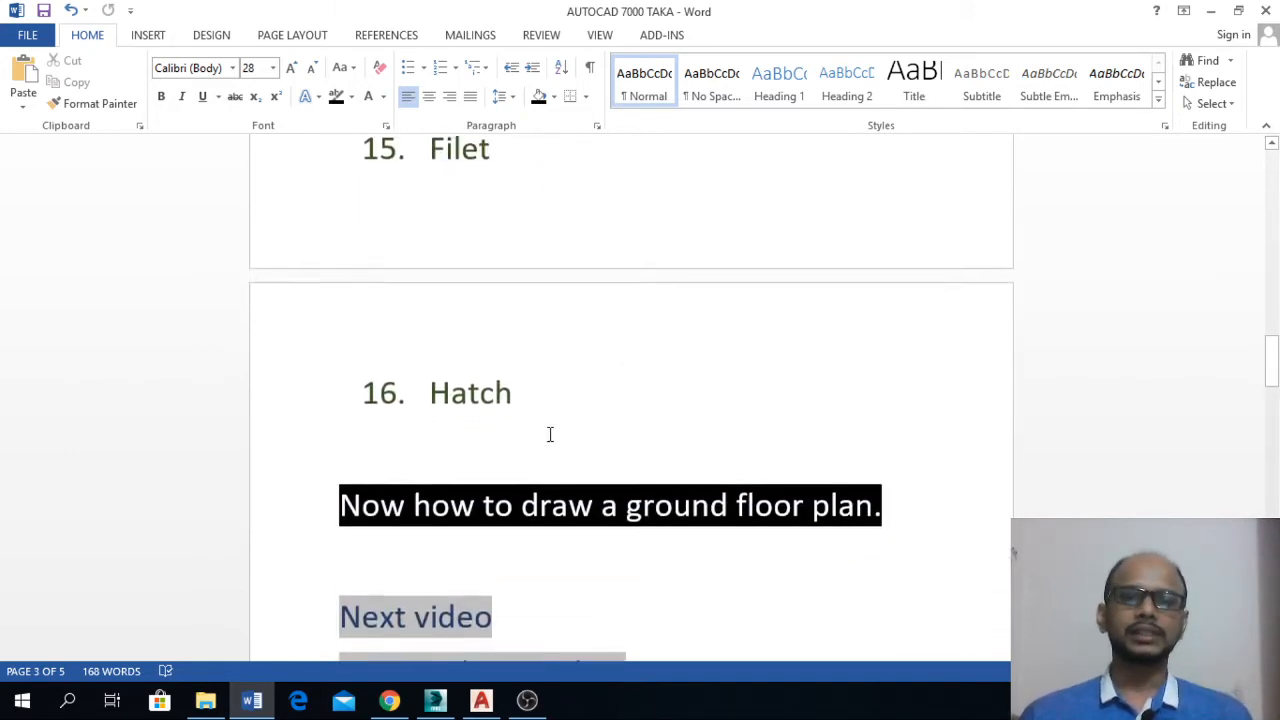
- Switch to AutoCAD and examine the road location maps and plot drawings in CLASS 2.dwg
{"action": "left_click", "coordinate": [481, 700]}
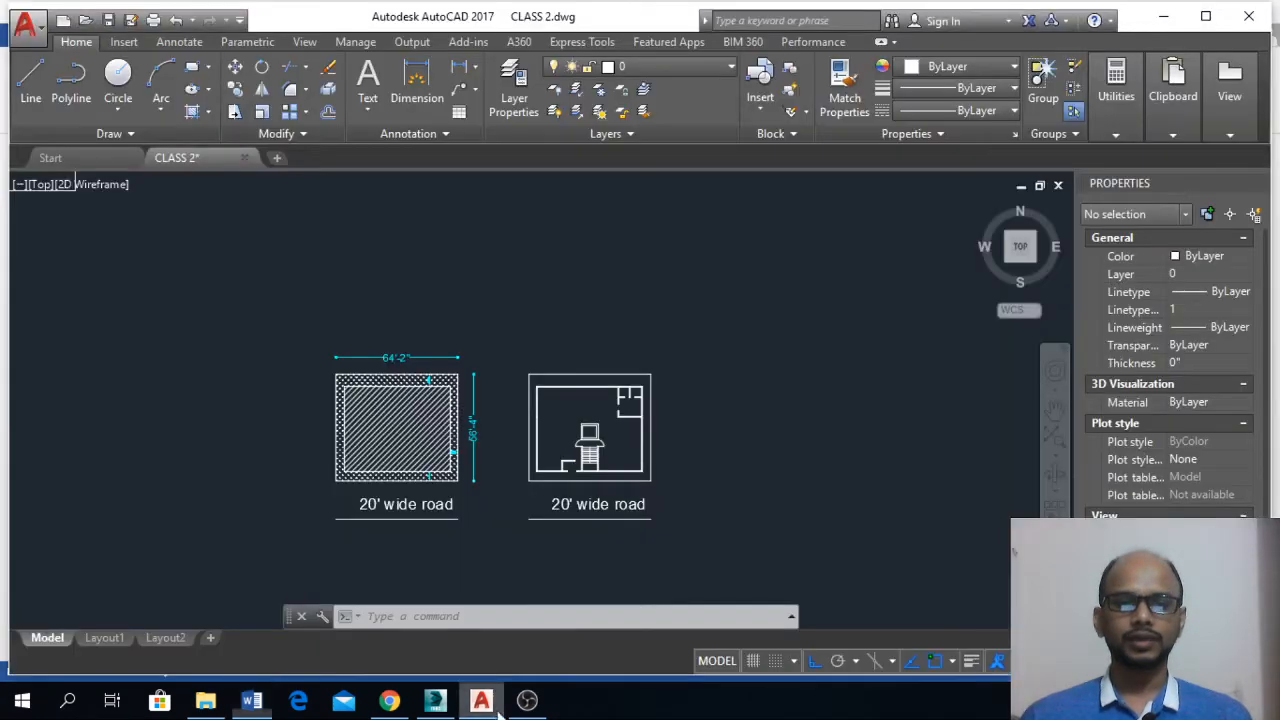
{"action": "scroll", "coordinate": [559, 460], "scroll_direction": "down", "scroll_amount": 4}
{"action": "scroll", "coordinate": [576, 354], "scroll_direction": "down", "scroll_amount": 1}
{"action": "scroll", "coordinate": [576, 354], "scroll_direction": "up", "scroll_amount": 3}
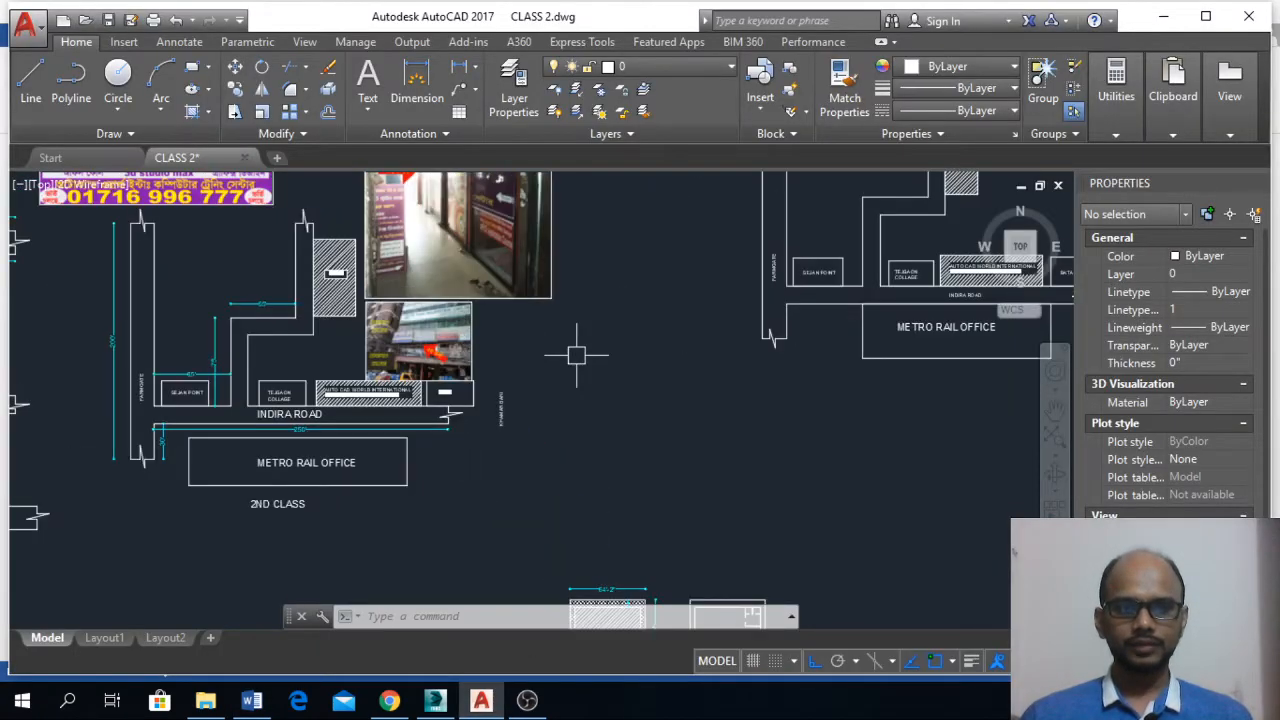
{"action": "scroll", "coordinate": [237, 401], "scroll_direction": "up", "scroll_amount": 4}
{"action": "scroll", "coordinate": [562, 391], "scroll_direction": "down", "scroll_amount": 8}
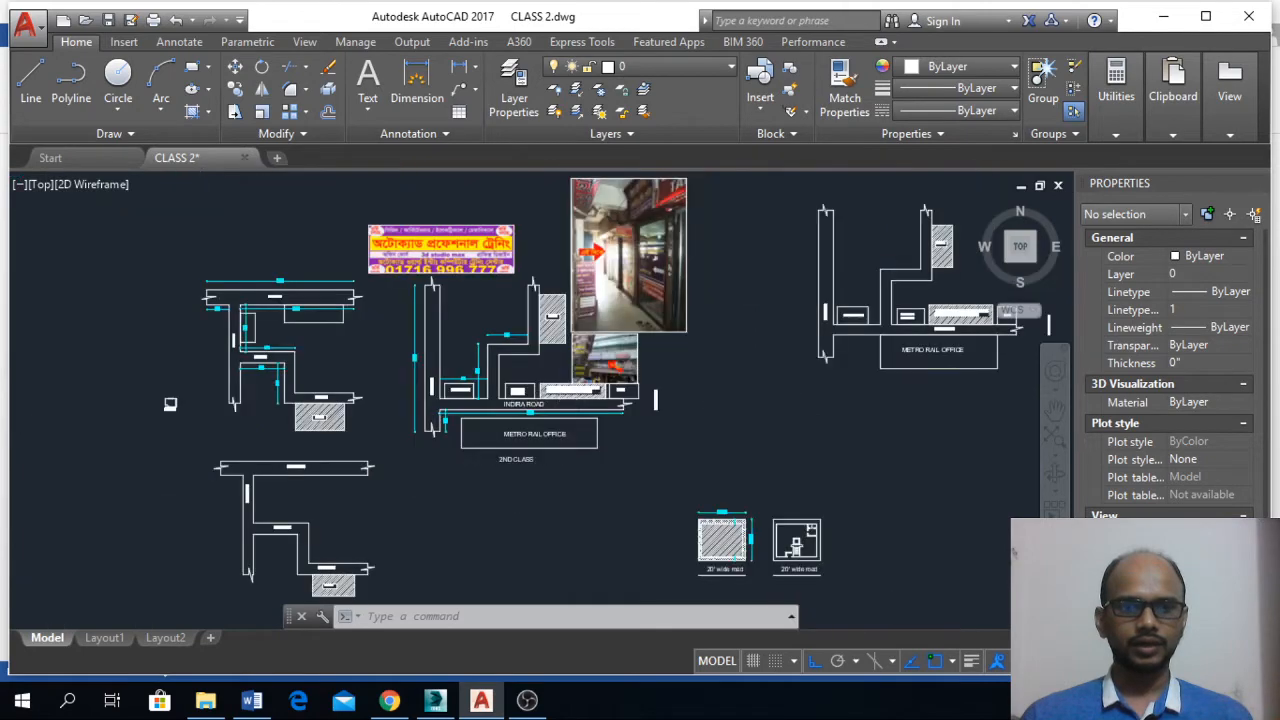
{"action": "scroll", "coordinate": [330, 353], "scroll_direction": "up", "scroll_amount": 2}
{"action": "scroll", "coordinate": [305, 424], "scroll_direction": "up", "scroll_amount": 3}
{"action": "scroll", "coordinate": [300, 449], "scroll_direction": "down", "scroll_amount": 3}
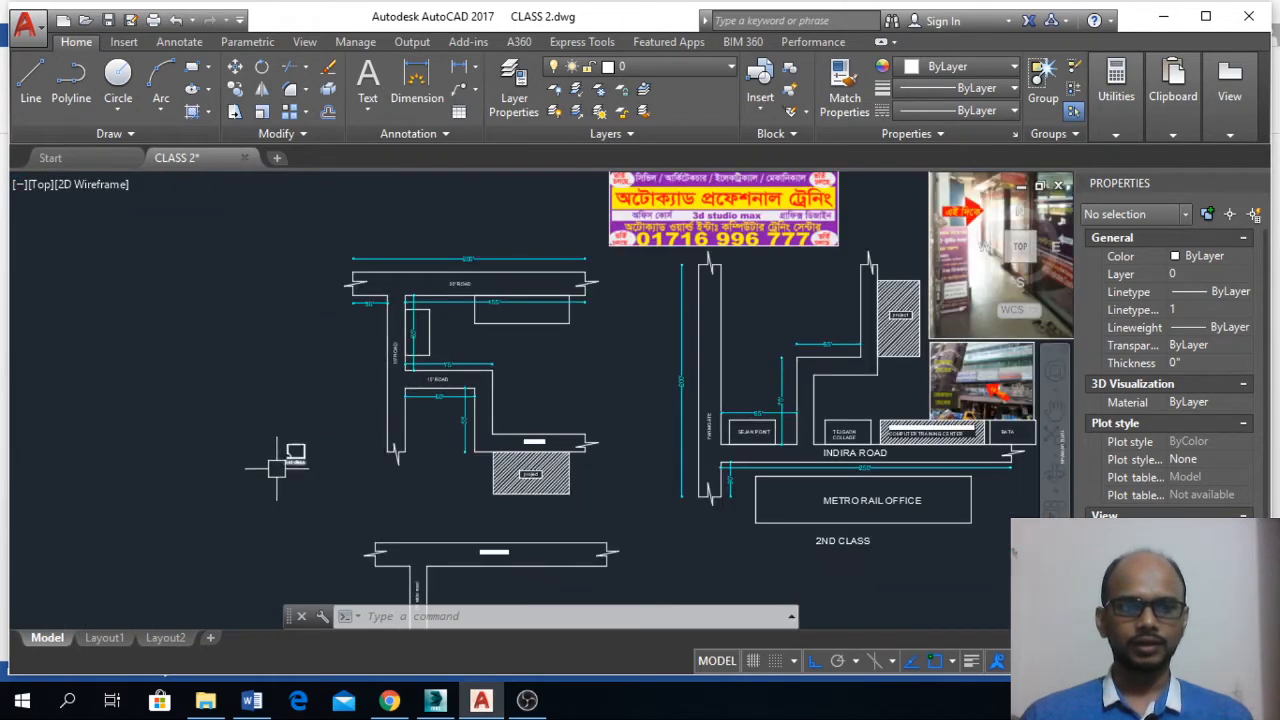
{"action": "scroll", "coordinate": [286, 451], "scroll_direction": "up", "scroll_amount": 6}
{"action": "scroll", "coordinate": [323, 424], "scroll_direction": "up", "scroll_amount": 2}
{"action": "scroll", "coordinate": [453, 337], "scroll_direction": "down", "scroll_amount": 6}
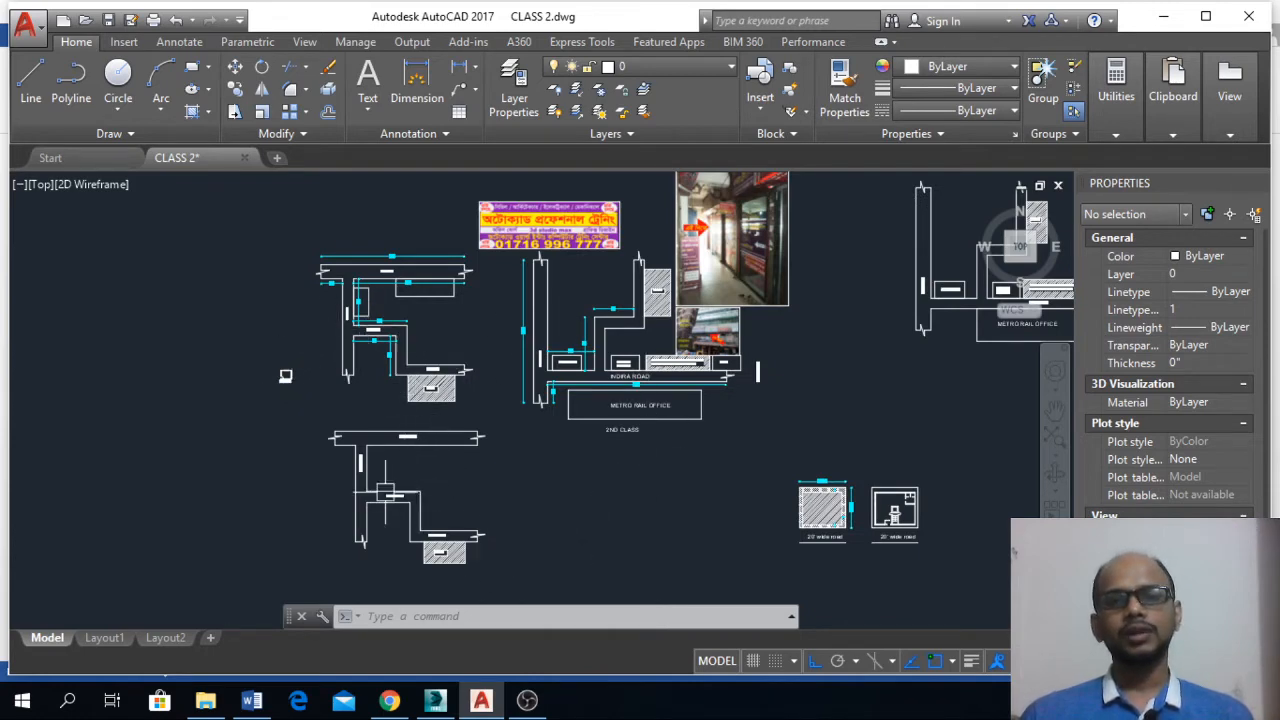
{"action": "scroll", "coordinate": [498, 453], "scroll_direction": "down", "scroll_amount": 3}
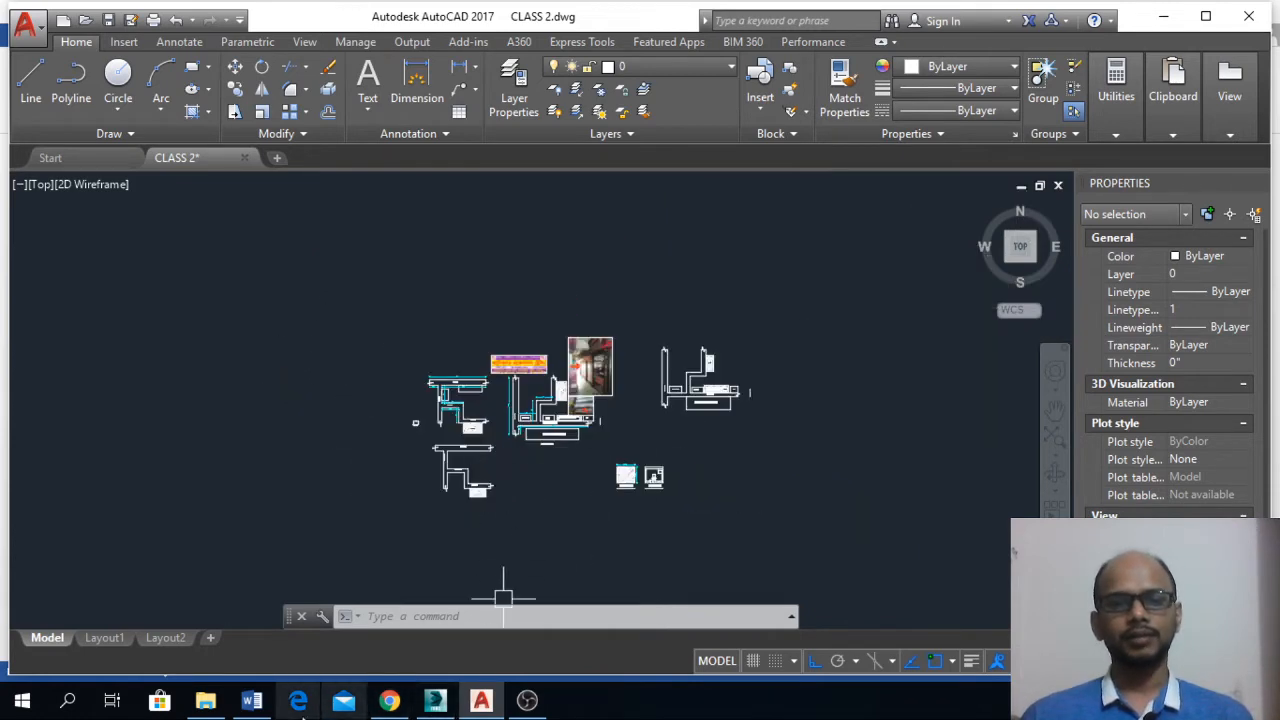
- Check the ground floor plan topic in Word, then return to AutoCAD and examine the hatched plot's overall dimensions and the neighbouring floor plan
{"action": "left_click", "coordinate": [251, 700]}
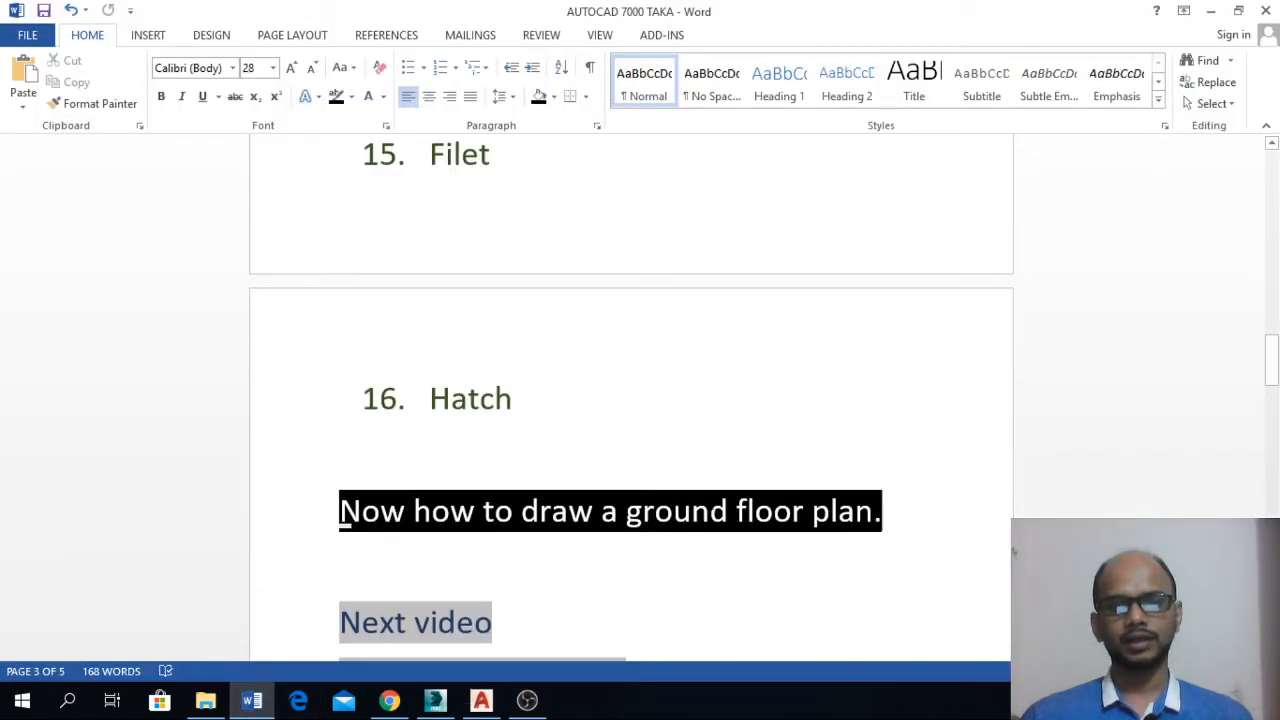
{"action": "left_click", "coordinate": [481, 700]}
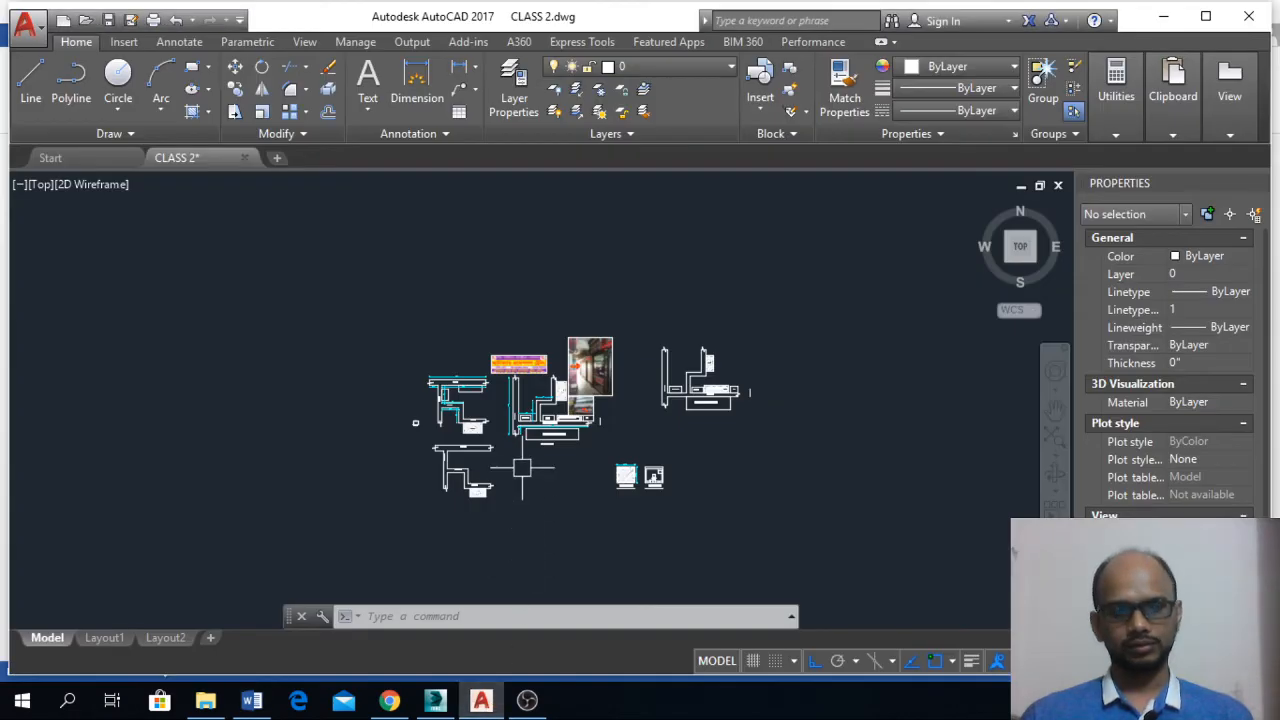
{"action": "scroll", "coordinate": [700, 498], "scroll_direction": "up", "scroll_amount": 6}
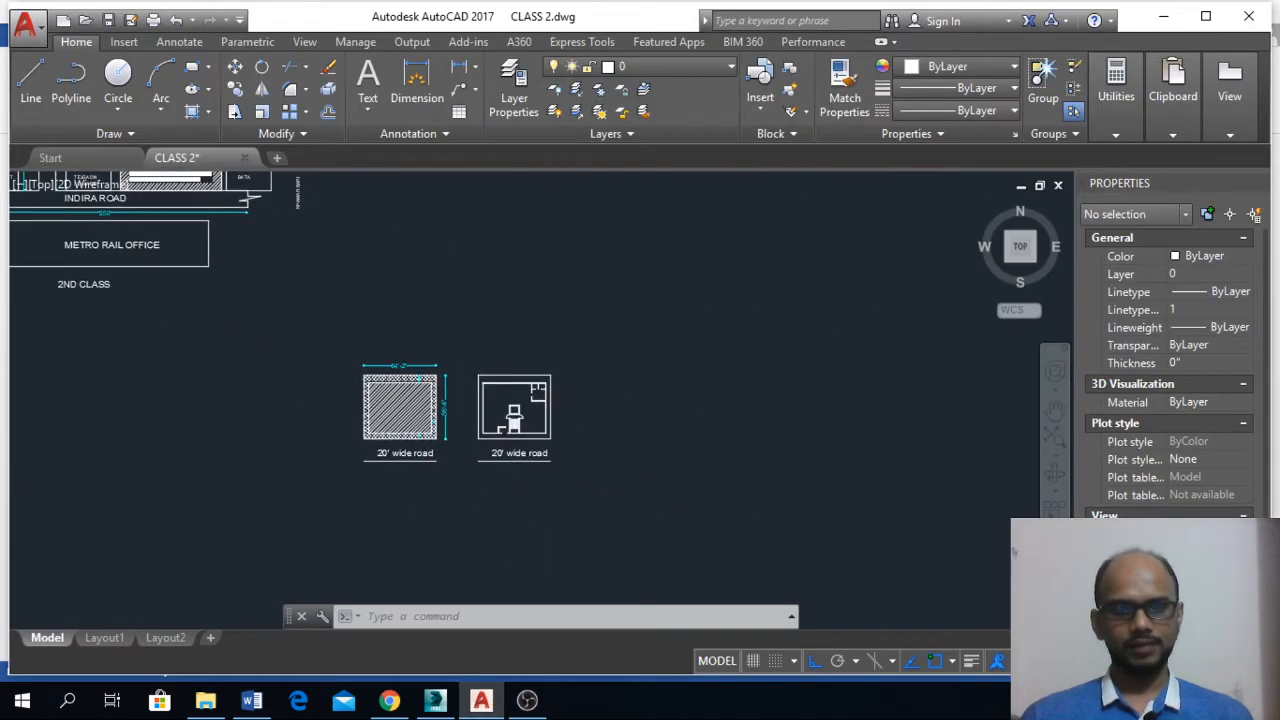
{"action": "scroll", "coordinate": [501, 440], "scroll_direction": "up", "scroll_amount": 4}
{"action": "middle_click_drag", "start_coordinate": [326, 356], "coordinate": [389, 375]}
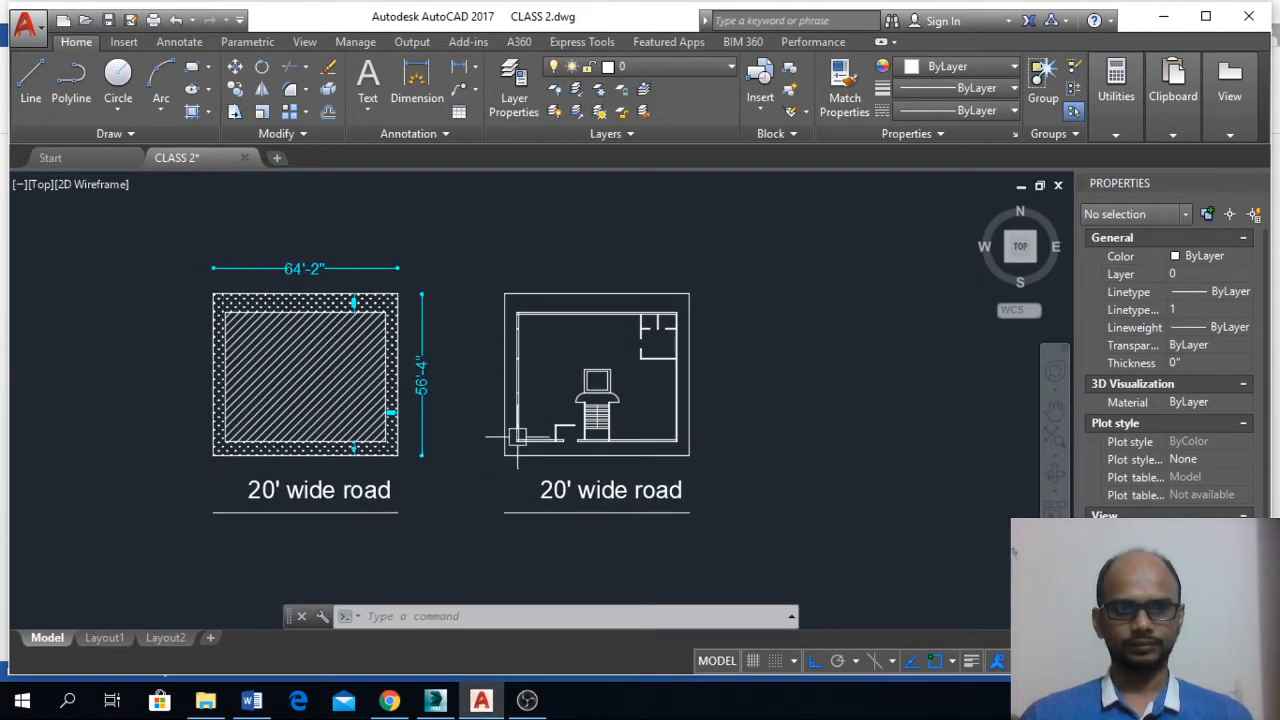
{"action": "middle_click_drag", "start_coordinate": [450, 478], "coordinate": [516, 354]}
{"action": "mouse_move", "coordinate": [496, 475]}
{"action": "middle_mouse_down"}
{"action": "mouse_move", "coordinate": [540, 423]}
{"action": "mouse_move", "coordinate": [553, 376]}
{"action": "middle_mouse_up"}
{"action": "scroll", "coordinate": [570, 426], "scroll_direction": "down", "scroll_amount": 2}
{"action": "middle_click_drag", "start_coordinate": [504, 253], "coordinate": [523, 343]}
{"action": "scroll", "coordinate": [502, 269], "scroll_direction": "up", "scroll_amount": 4}
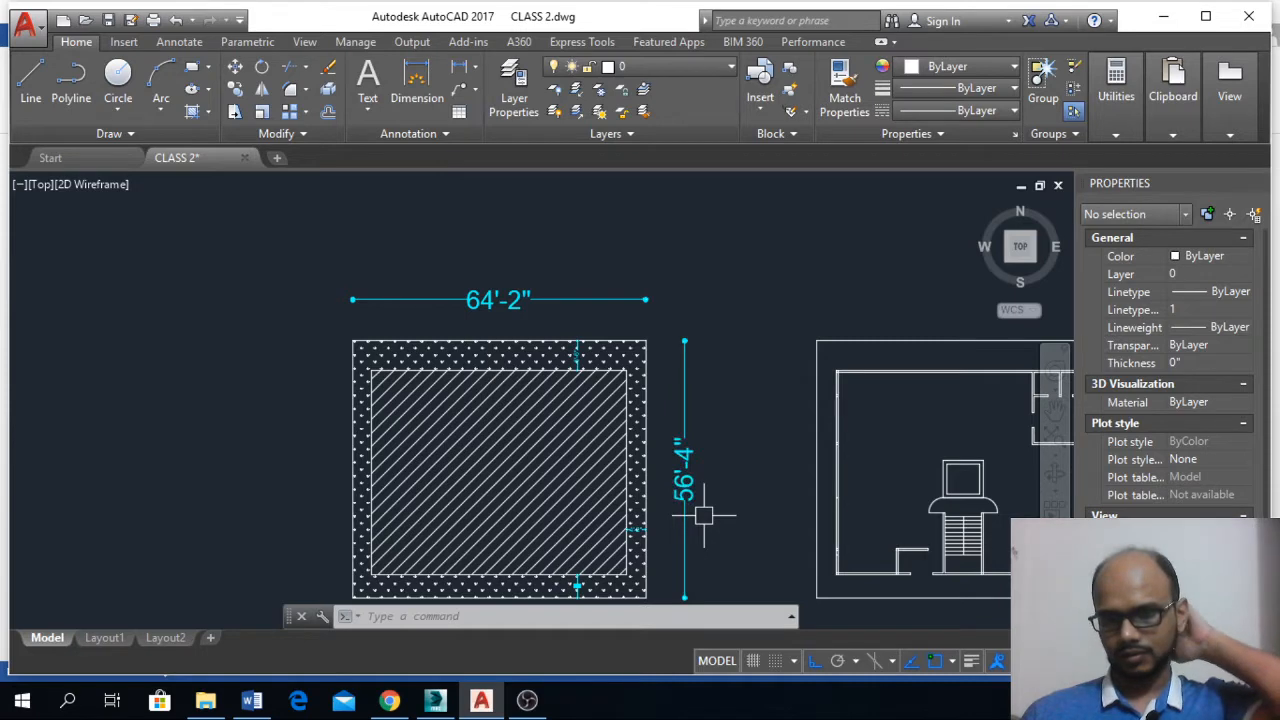
{"action": "middle_click_drag", "start_coordinate": [706, 516], "coordinate": [677, 328]}
{"action": "scroll", "coordinate": [677, 328], "scroll_direction": "down", "scroll_amount": 5}
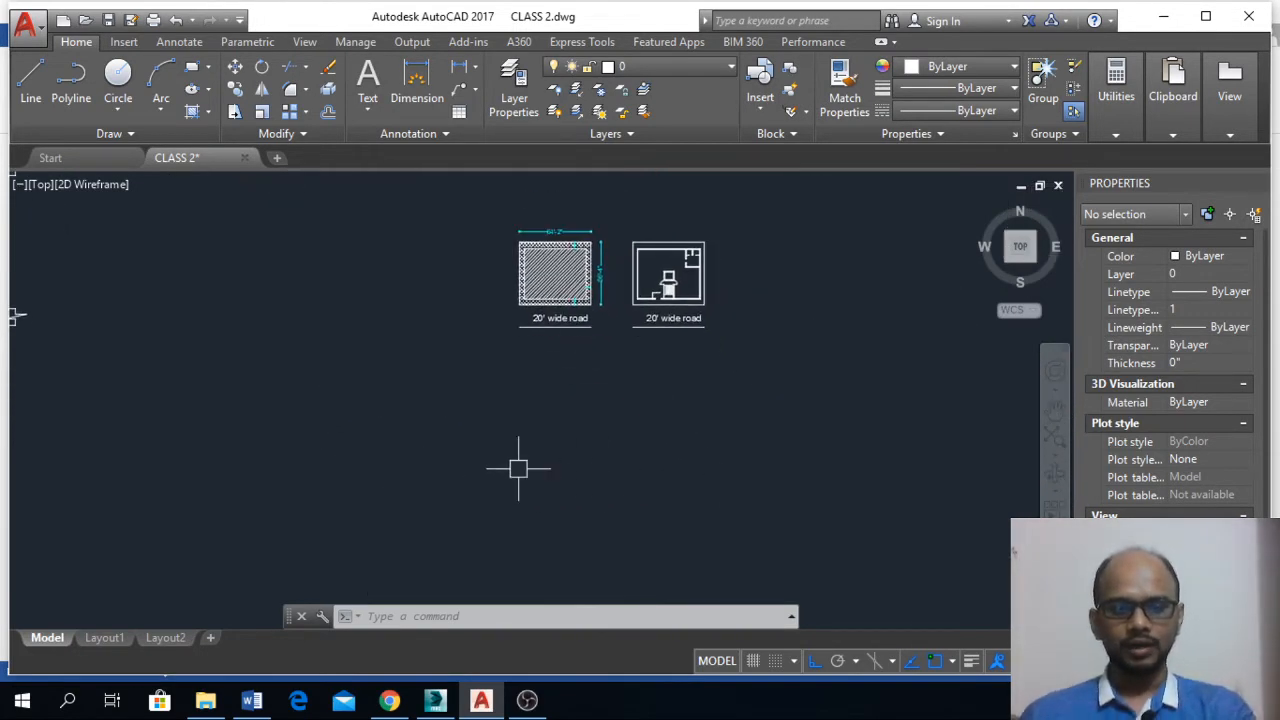
- Draw a rectangle 64'2" wide and 56'4" high in the empty space below the reference plans
{"action": "scroll", "coordinate": [518, 468], "scroll_direction": "up", "scroll_amount": 2}
{"action": "type", "text": "c"}
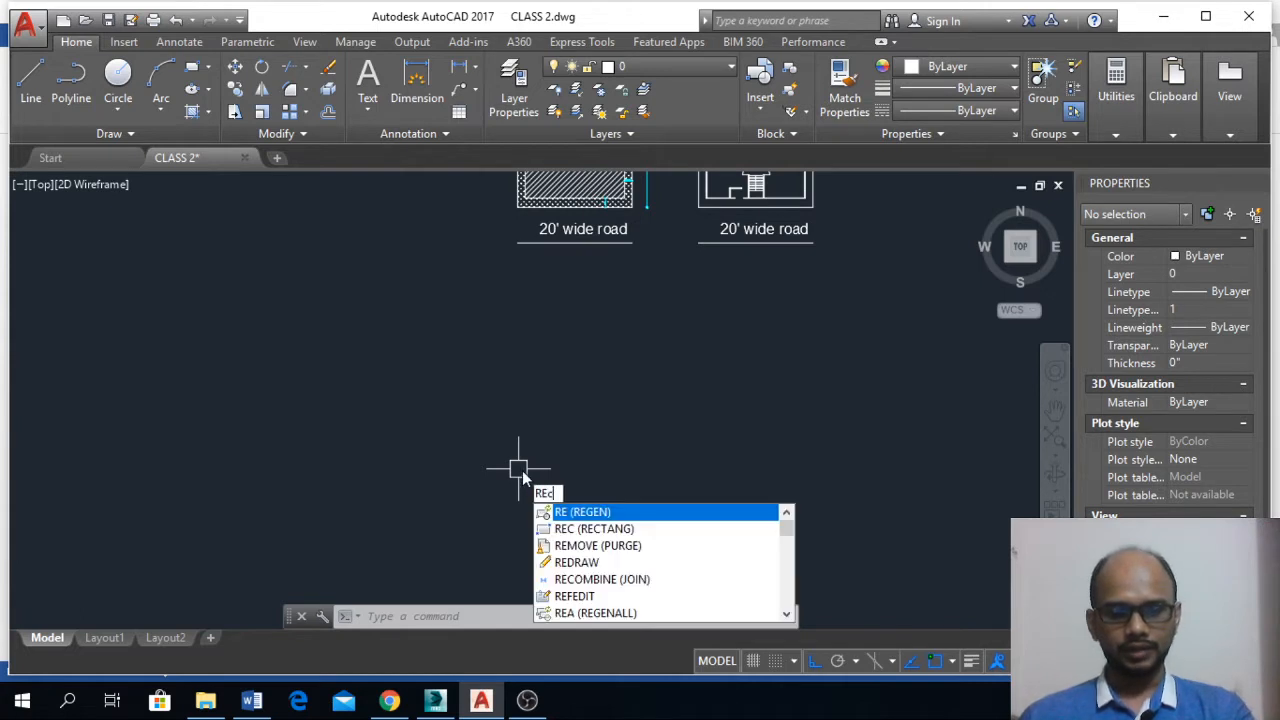
{"action": "key", "text": "Return"}
{"action": "left_click", "coordinate": [556, 494]}
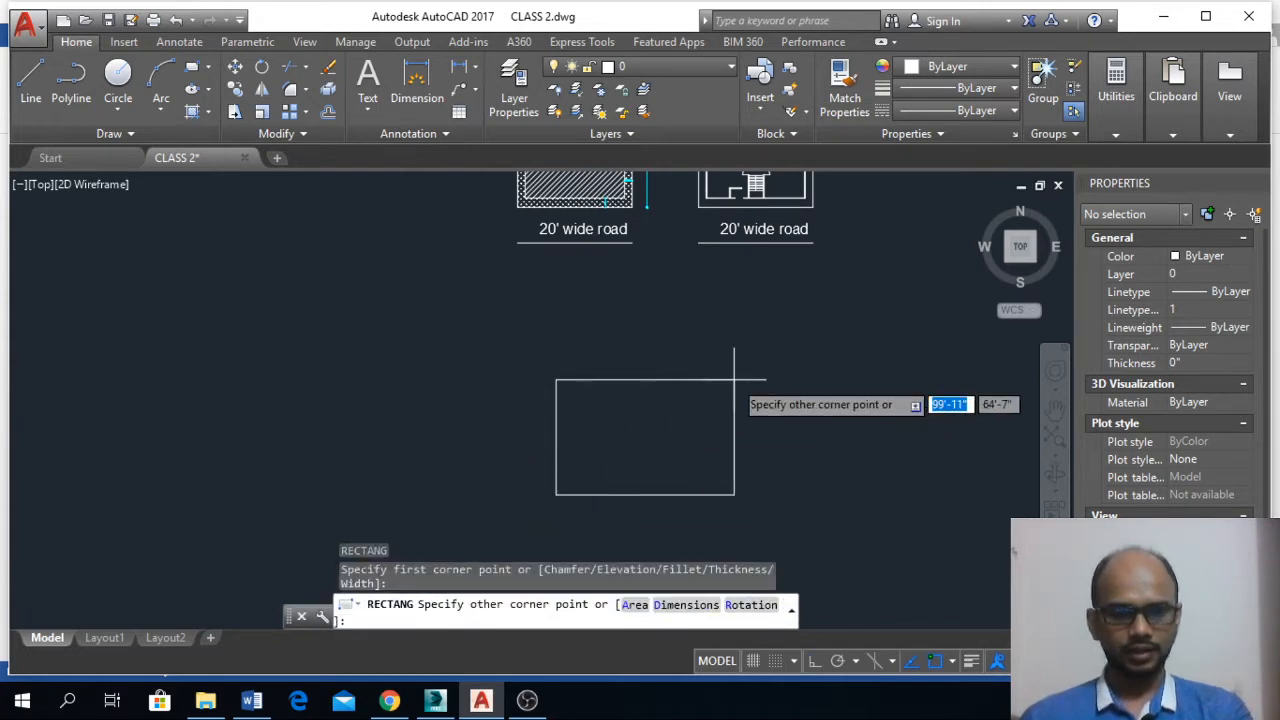
{"action": "key", "text": "F8"}
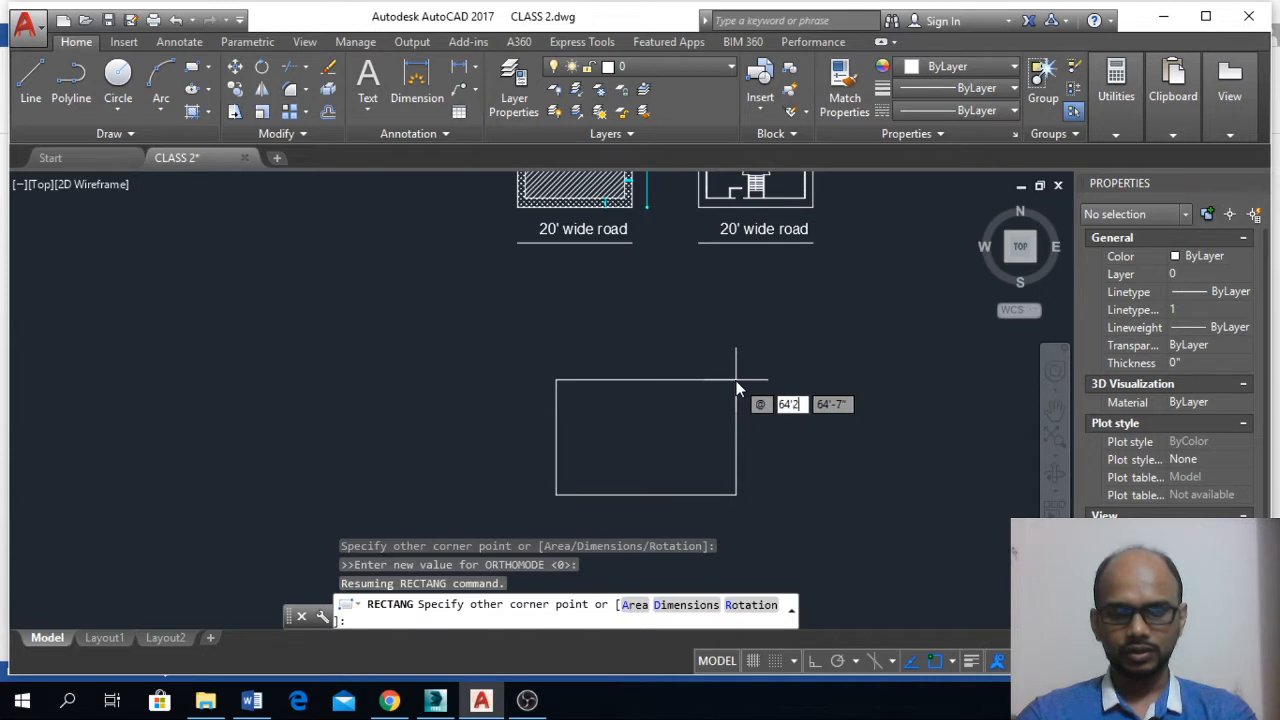
{"action": "key", "text": "Tab"}
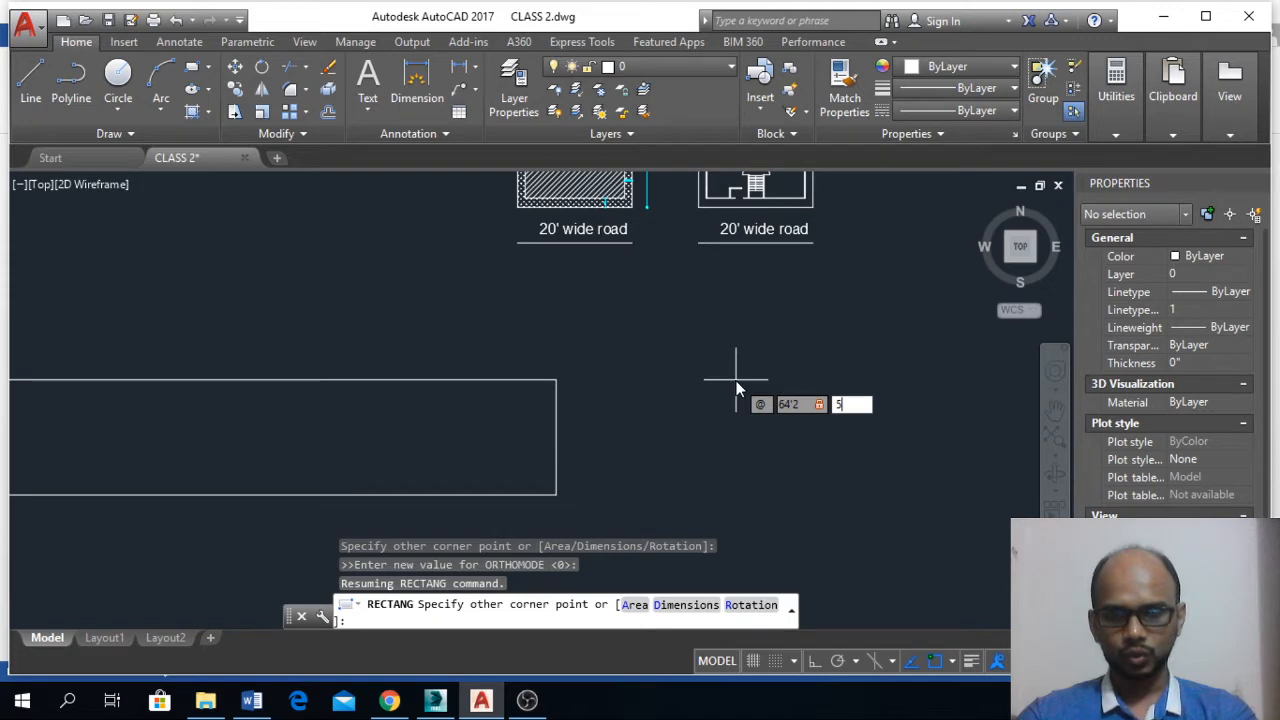
{"action": "scroll", "coordinate": [738, 390], "scroll_direction": "down", "scroll_amount": 2}
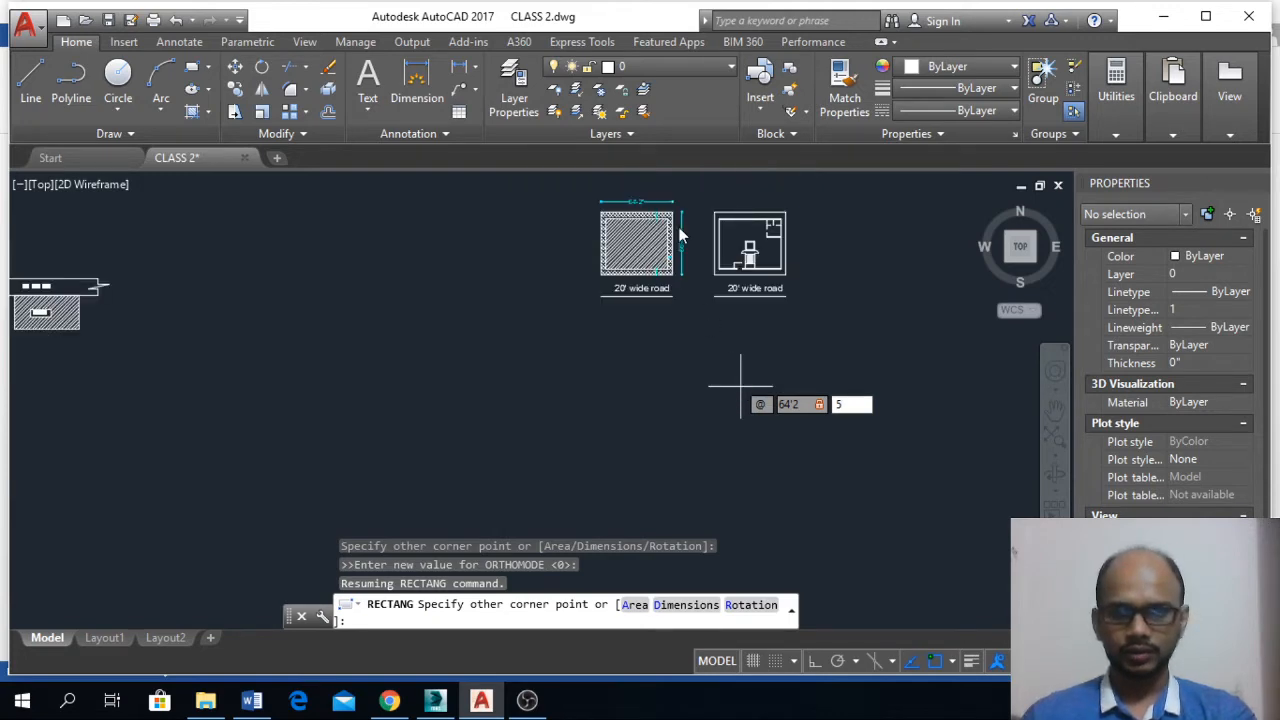
{"action": "scroll", "coordinate": [682, 232], "scroll_direction": "up", "scroll_amount": 5}
{"action": "scroll", "coordinate": [691, 240], "scroll_direction": "down", "scroll_amount": 5}
{"action": "scroll", "coordinate": [843, 423], "scroll_direction": "up", "scroll_amount": 4}
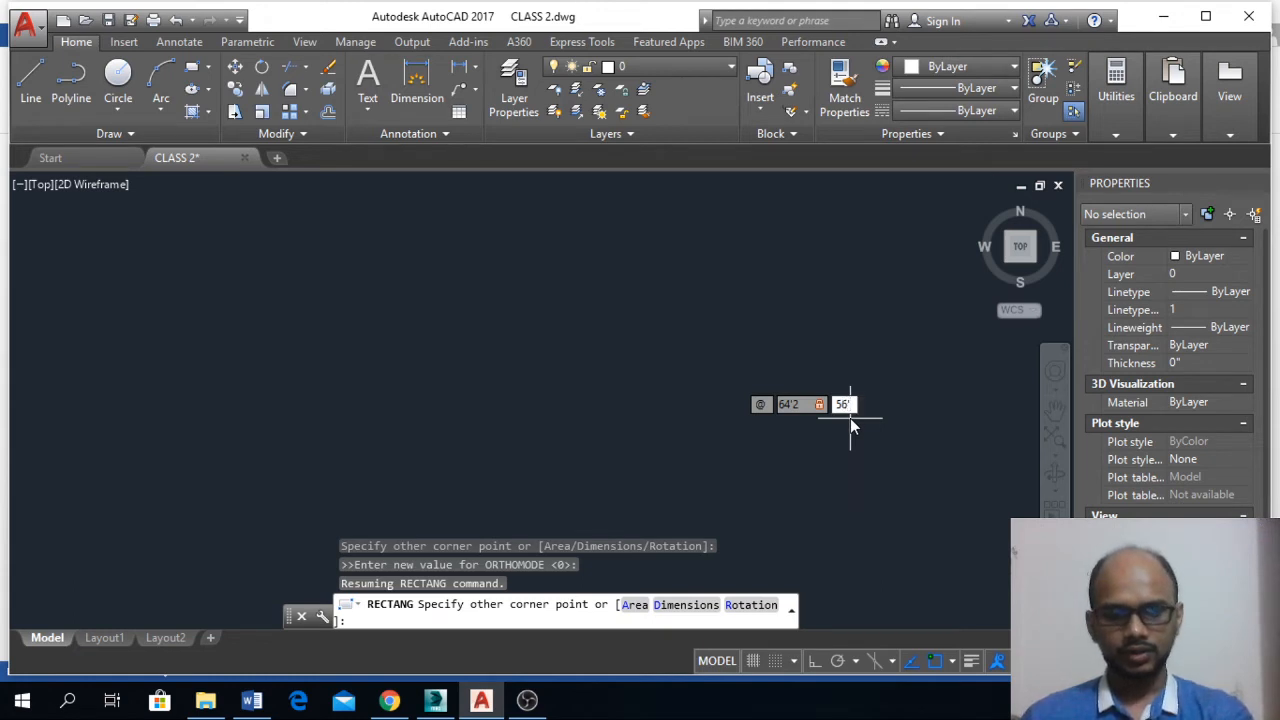
{"action": "key", "text": "Return"}
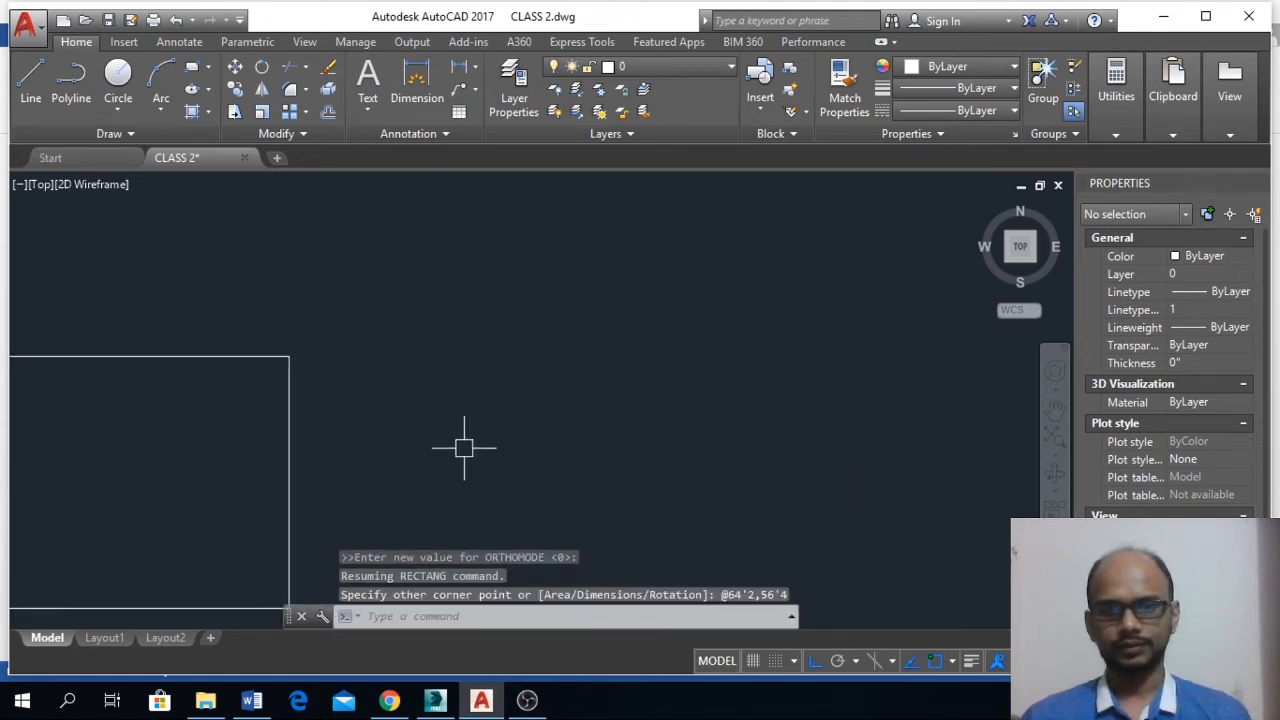
- Compare the new rectangle with the hatched reference plot and examine the plot's setback dimensions on each side
{"action": "scroll", "coordinate": [463, 443], "scroll_direction": "down", "scroll_amount": 3}
{"action": "scroll", "coordinate": [402, 405], "scroll_direction": "up", "scroll_amount": 2}
{"action": "scroll", "coordinate": [502, 350], "scroll_direction": "down", "scroll_amount": 2}
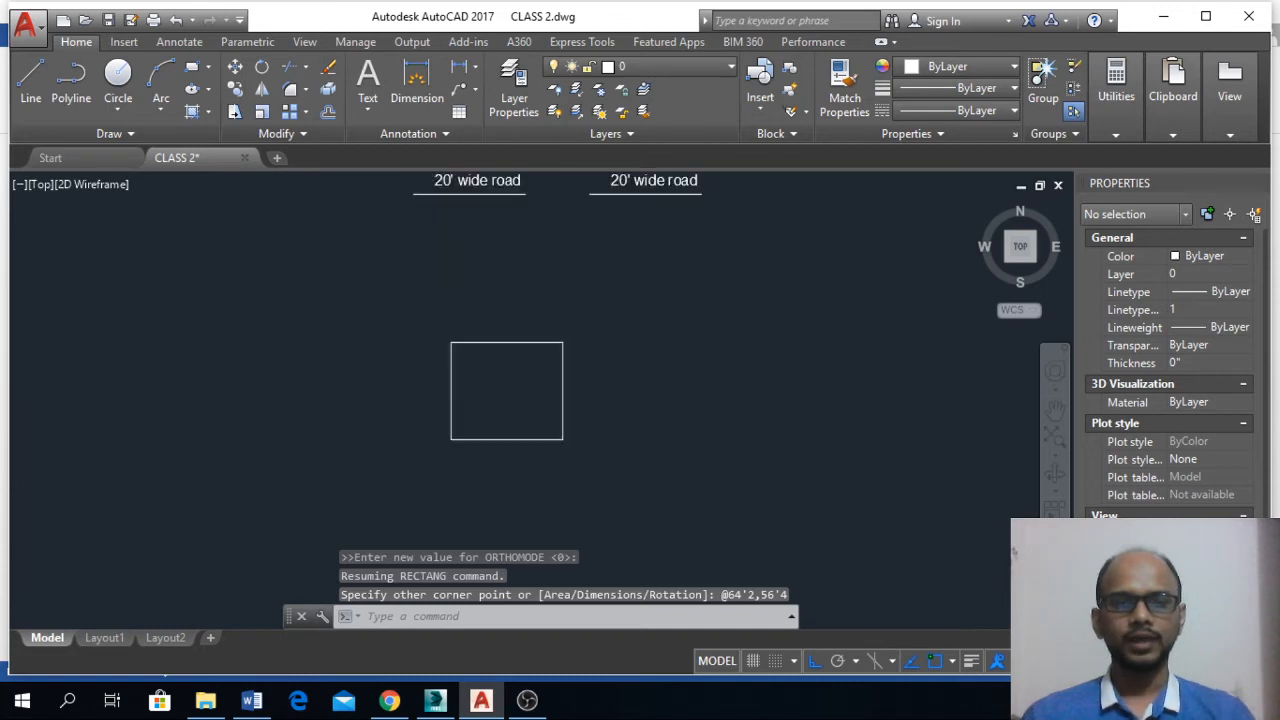
{"action": "scroll", "coordinate": [477, 434], "scroll_direction": "up", "scroll_amount": 2}
{"action": "scroll", "coordinate": [477, 445], "scroll_direction": "down", "scroll_amount": 2}
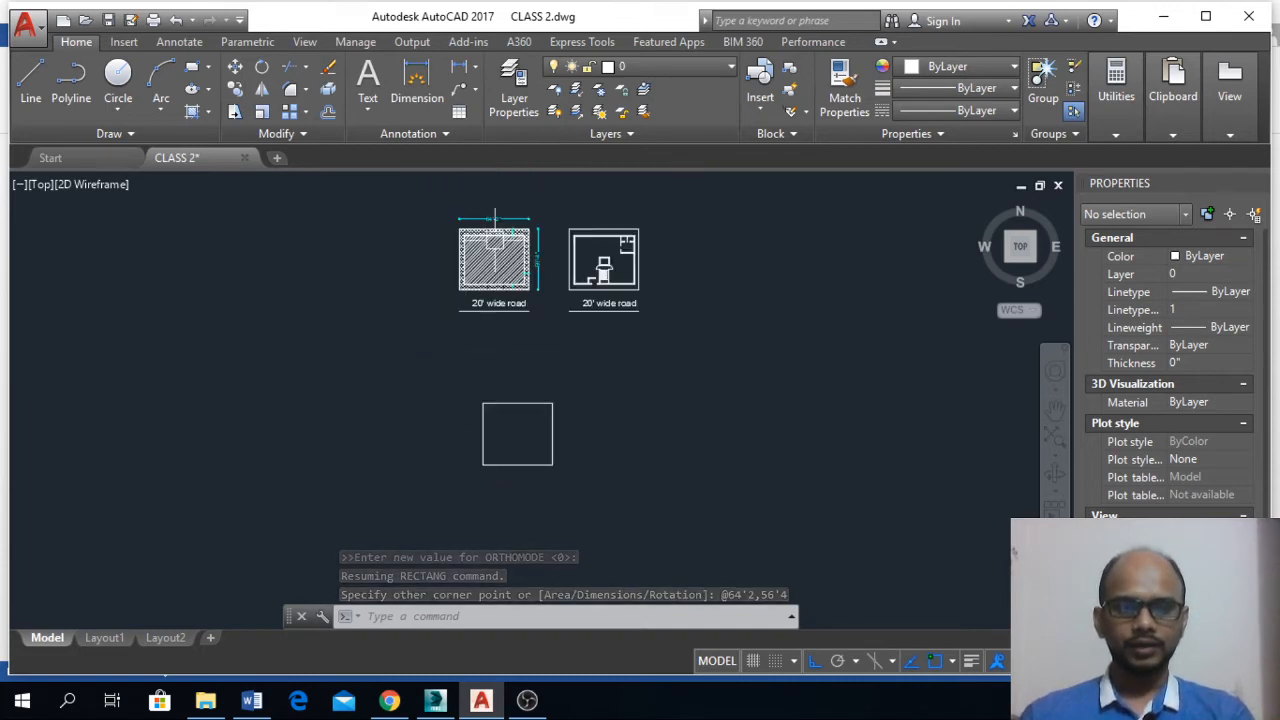
{"action": "scroll", "coordinate": [500, 165], "scroll_direction": "up", "scroll_amount": 4}
{"action": "scroll", "coordinate": [625, 205], "scroll_direction": "up", "scroll_amount": 2}
{"action": "scroll", "coordinate": [600, 290], "scroll_direction": "down", "scroll_amount": 3}
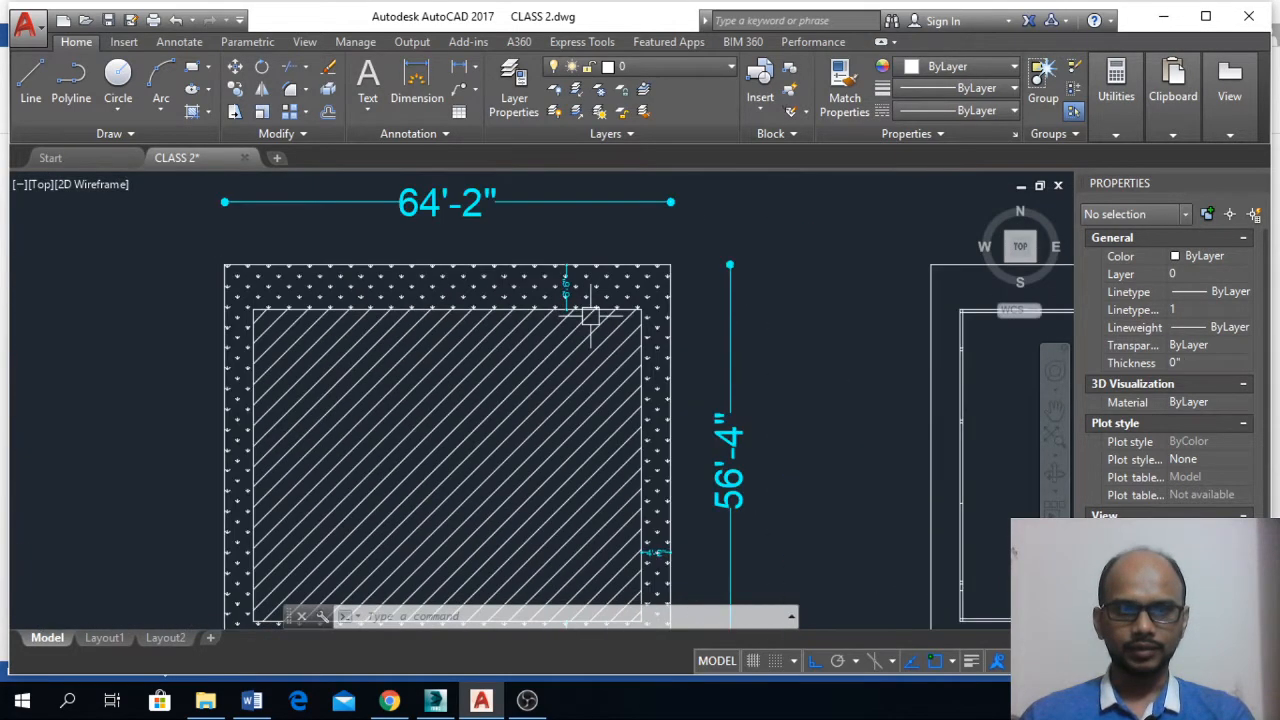
{"action": "scroll", "coordinate": [566, 310], "scroll_direction": "up", "scroll_amount": 3}
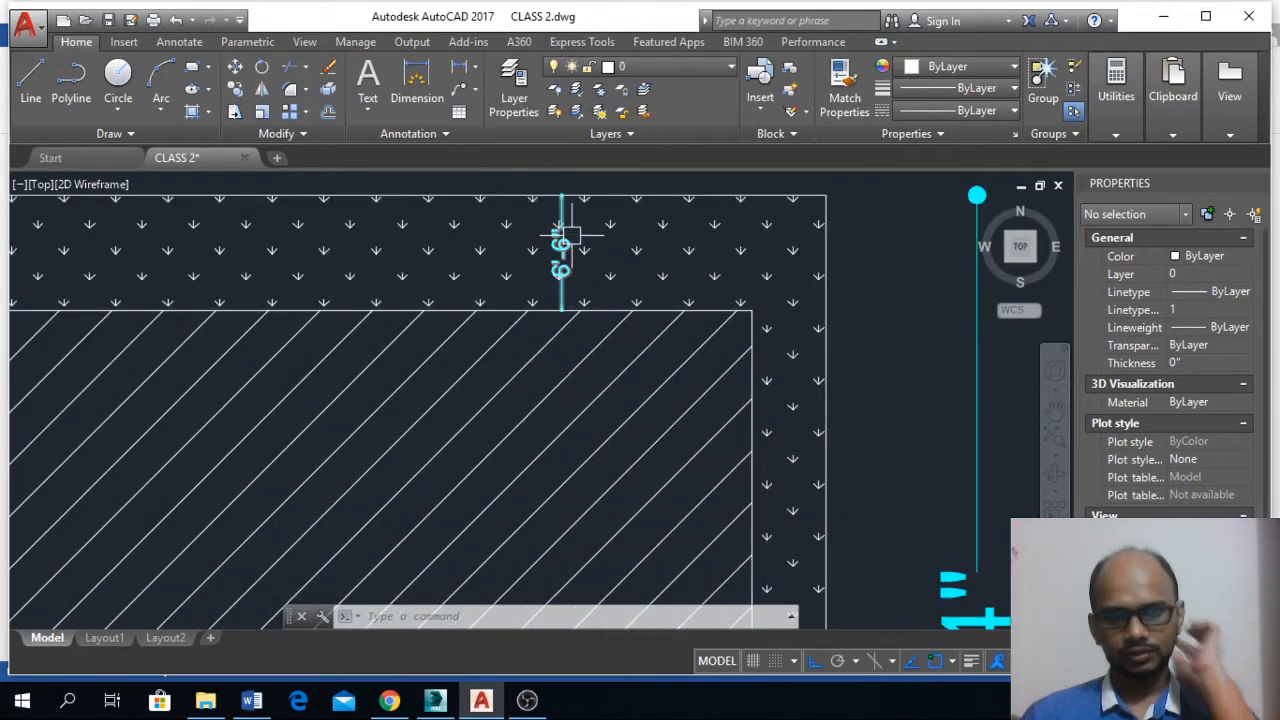
{"action": "scroll", "coordinate": [563, 250], "scroll_direction": "down", "scroll_amount": 4}
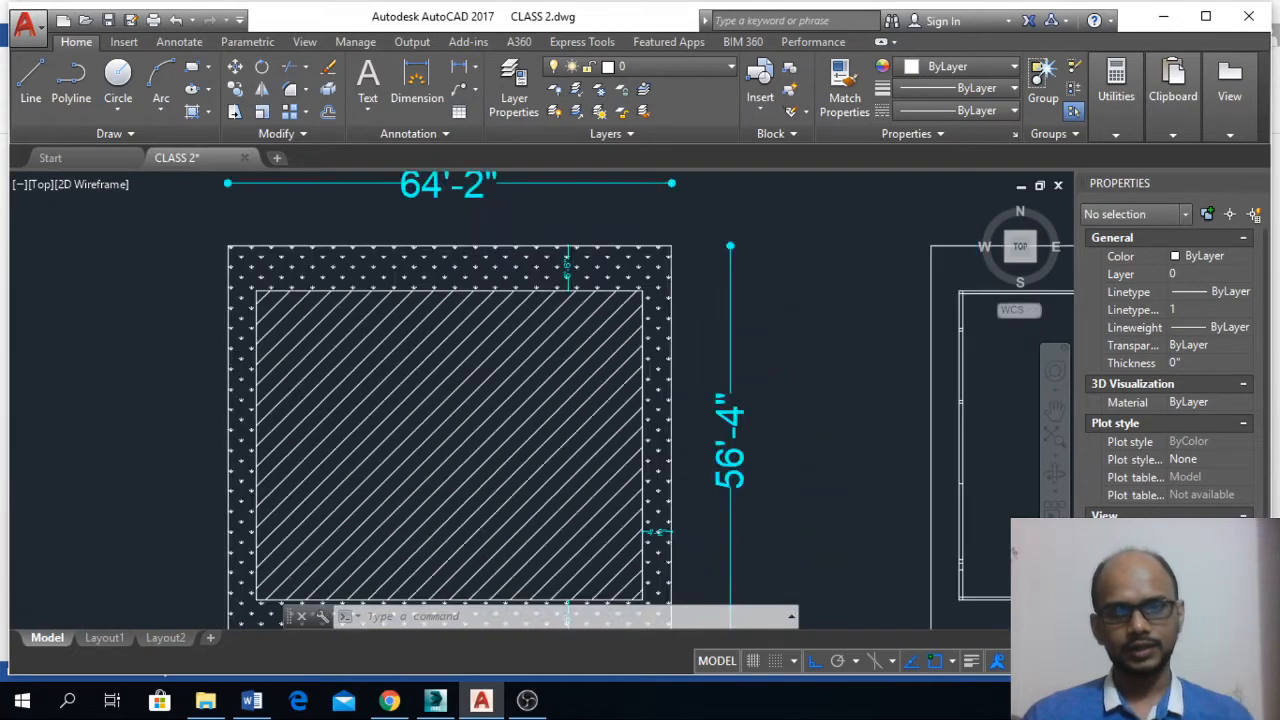
{"action": "scroll", "coordinate": [571, 520], "scroll_direction": "up", "scroll_amount": 4}
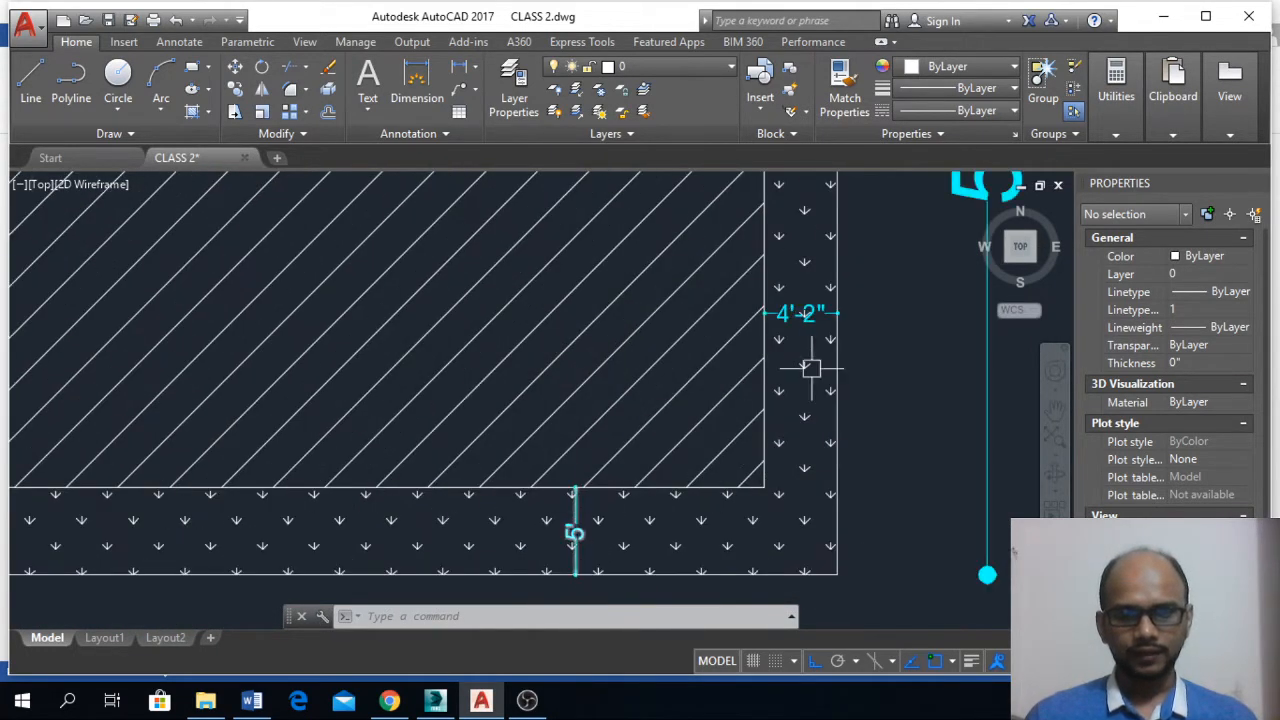
{"action": "scroll", "coordinate": [760, 312], "scroll_direction": "down", "scroll_amount": 2}
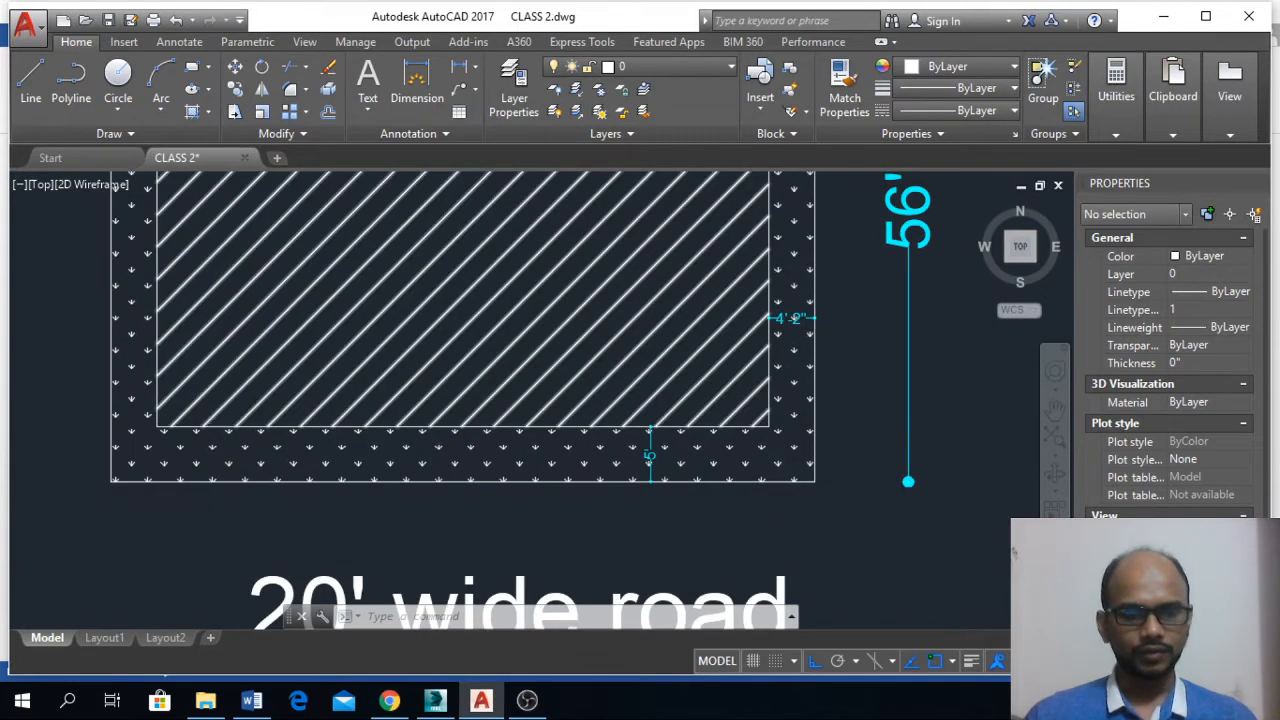
{"action": "scroll", "coordinate": [385, 251], "scroll_direction": "down", "scroll_amount": 3}
{"action": "scroll", "coordinate": [561, 349], "scroll_direction": "down", "scroll_amount": 5}
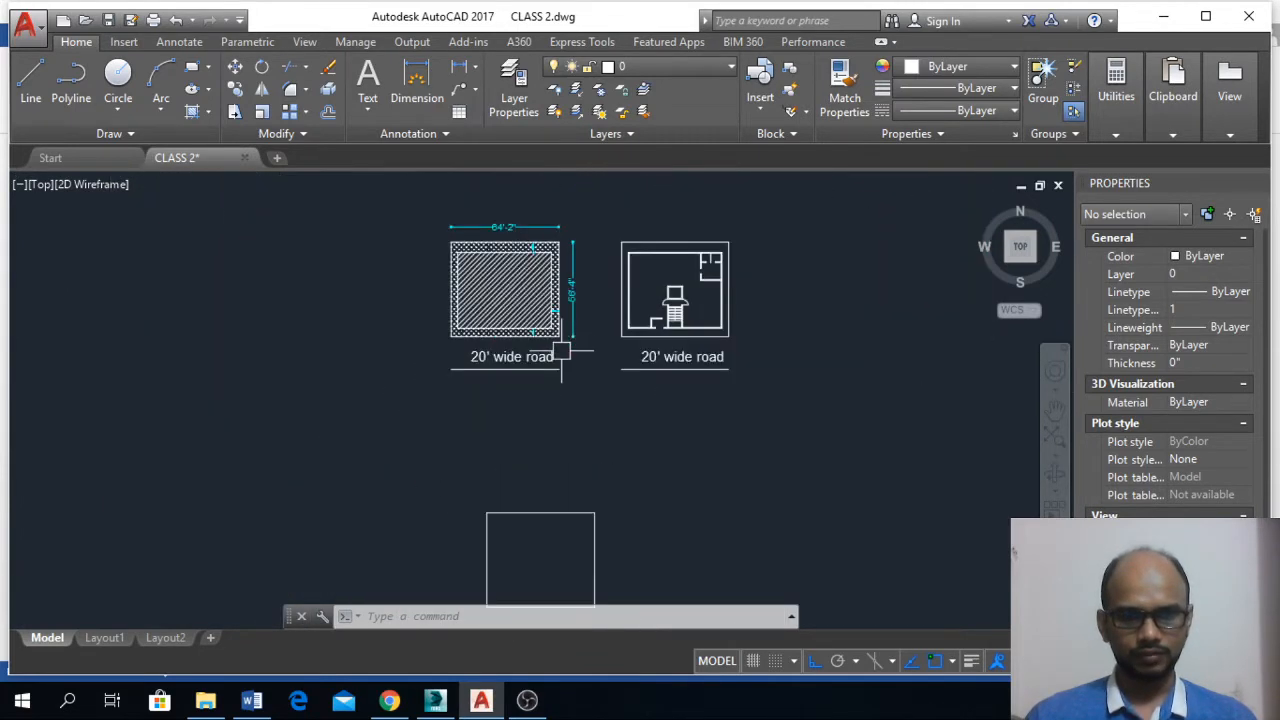
- Explode the new plot rectangle into separate lines
{"action": "middle_click_drag", "start_coordinate": [551, 470], "coordinate": [541, 313]}
{"action": "scroll", "coordinate": [520, 452], "scroll_direction": "up", "scroll_amount": 4}
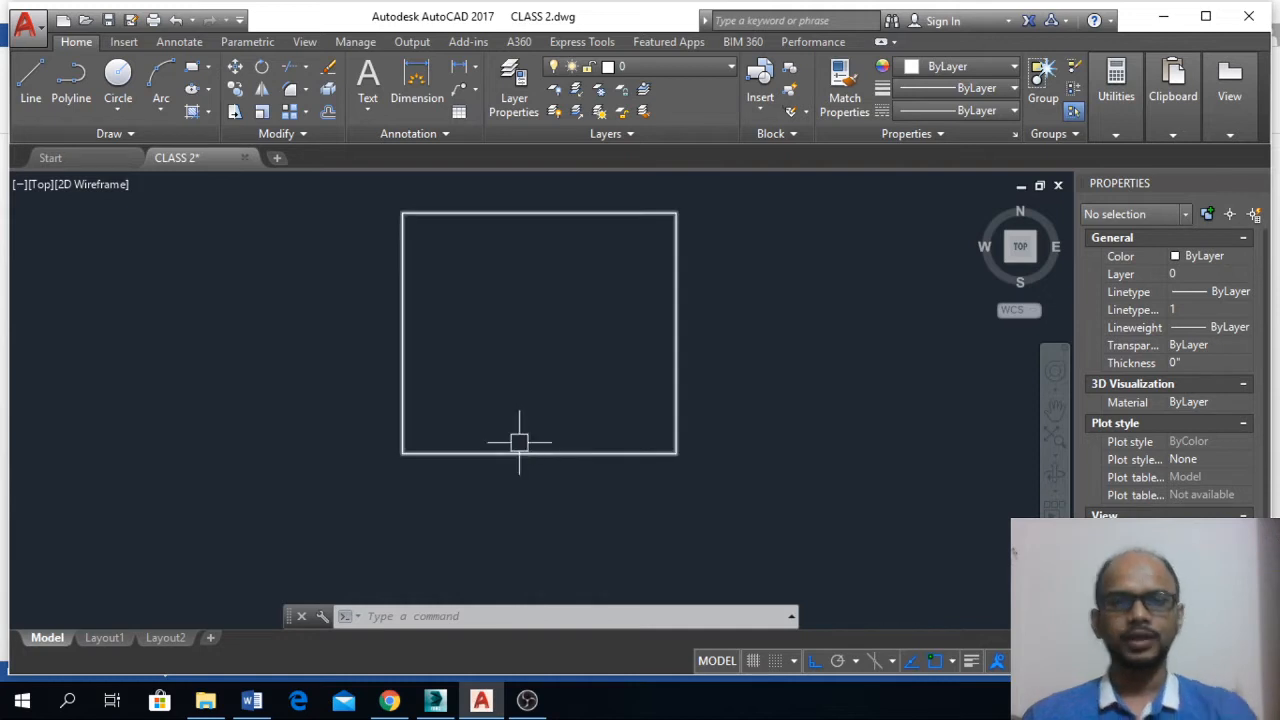
{"action": "left_click", "coordinate": [513, 451]}
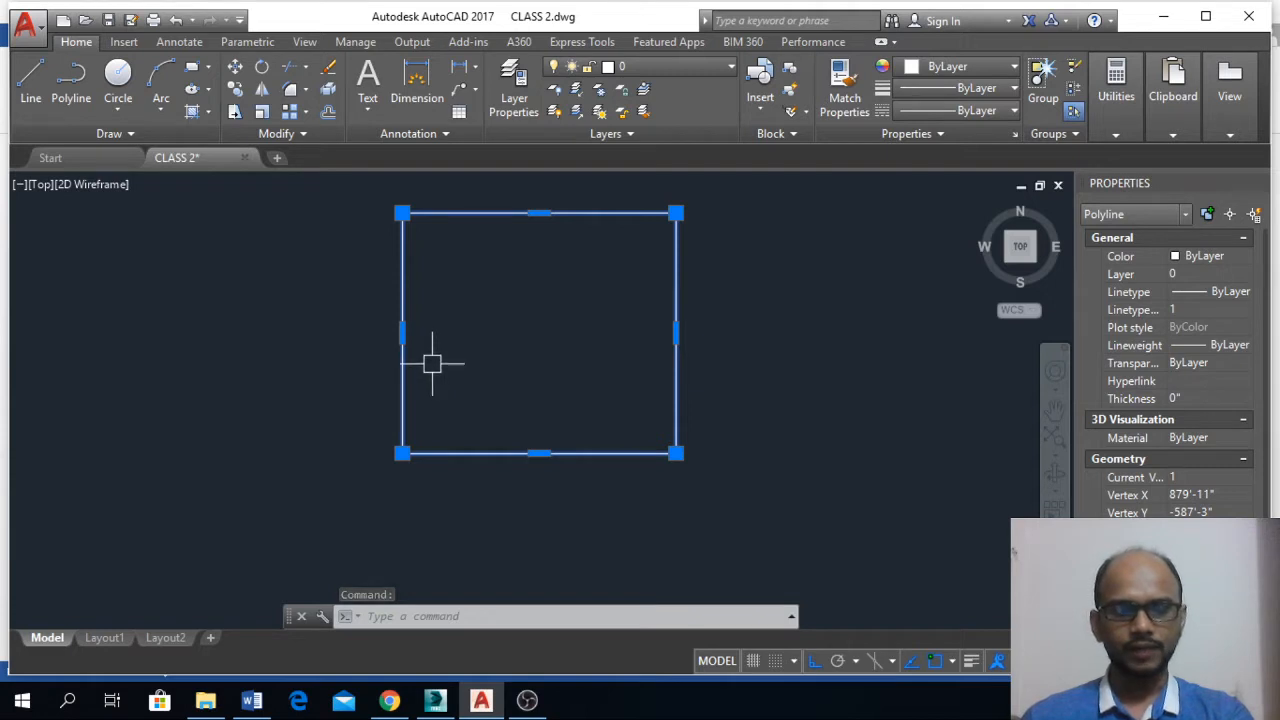
{"action": "key", "text": "Escape"}
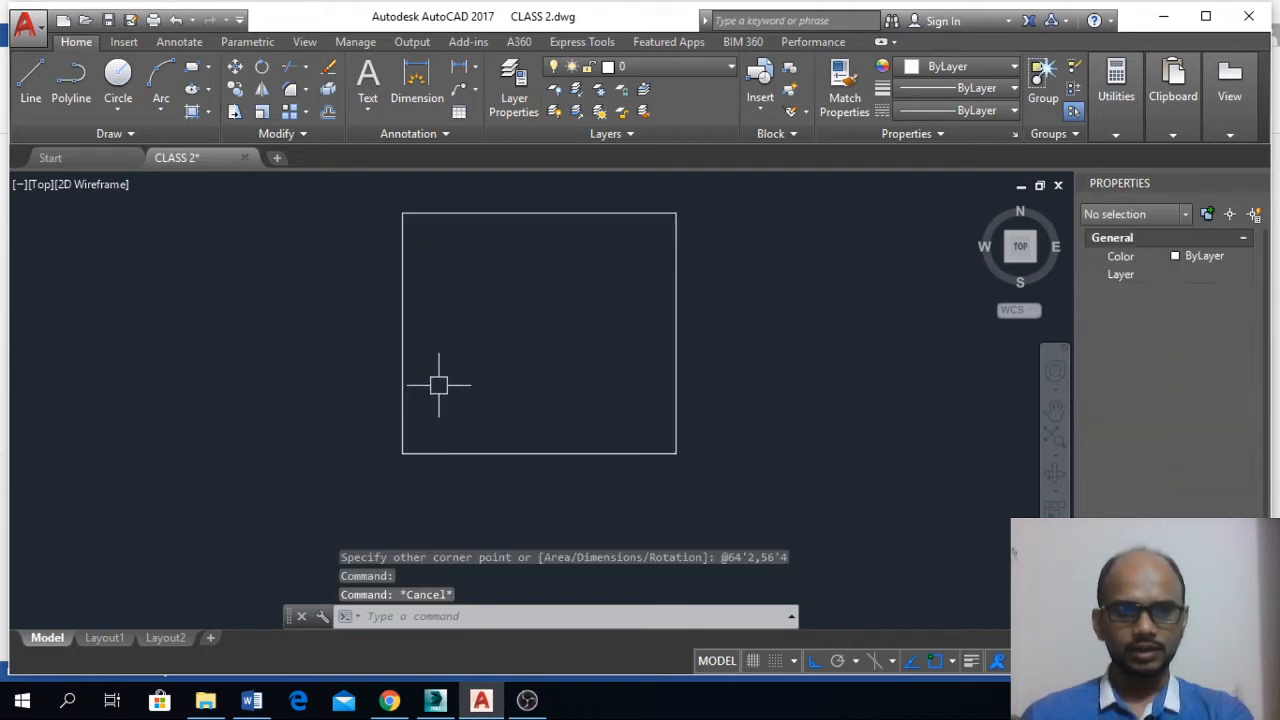
{"action": "left_click", "coordinate": [460, 453]}
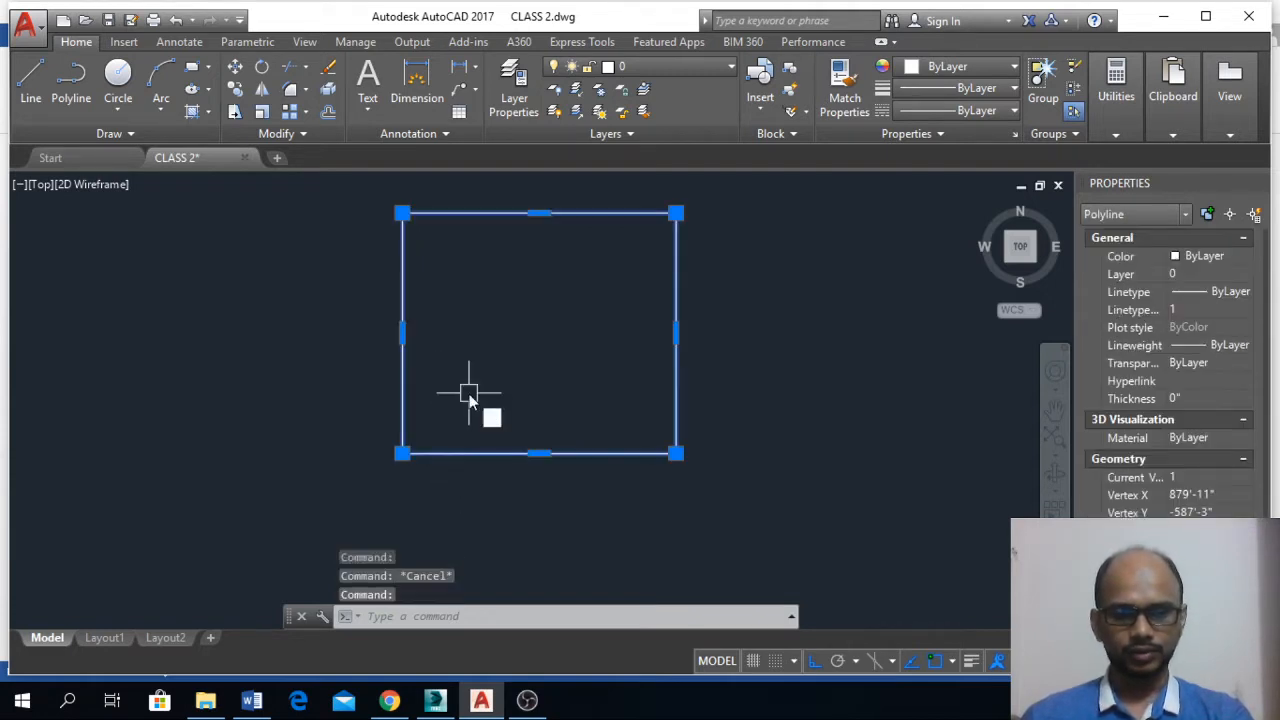
{"action": "type", "text": "x"}
{"action": "key", "text": "Return"}
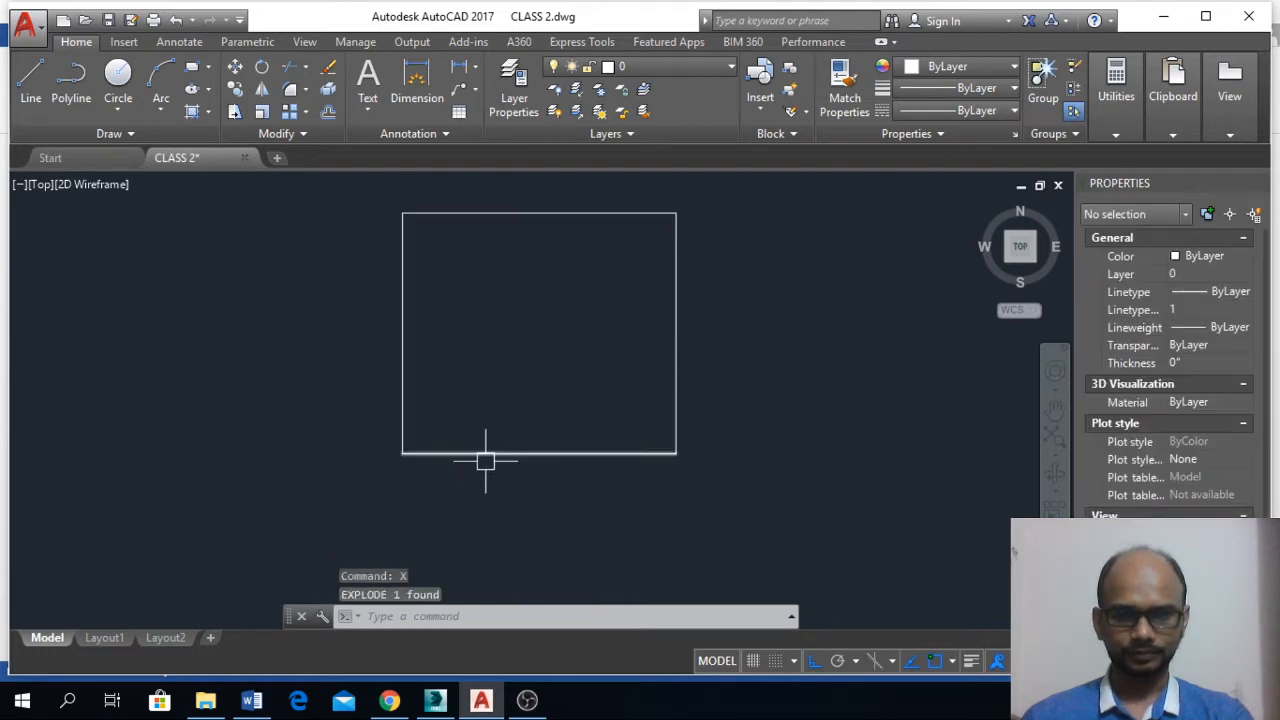
- Offset the plot's bottom edge 20' outward to mark the far side of the road
{"action": "type", "text": "o"}
{"action": "key", "text": "Return"}
{"action": "type", "text": "20'"}
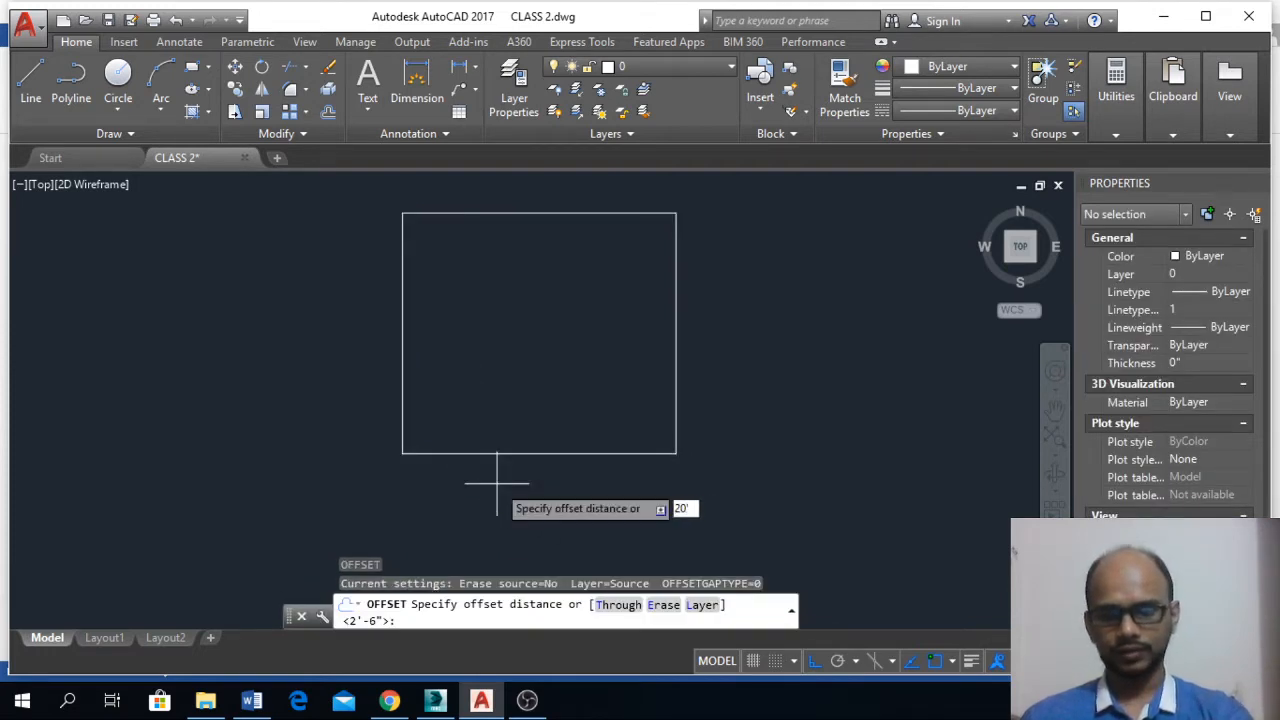
{"action": "key", "text": "Return"}
{"action": "left_click", "coordinate": [503, 453]}
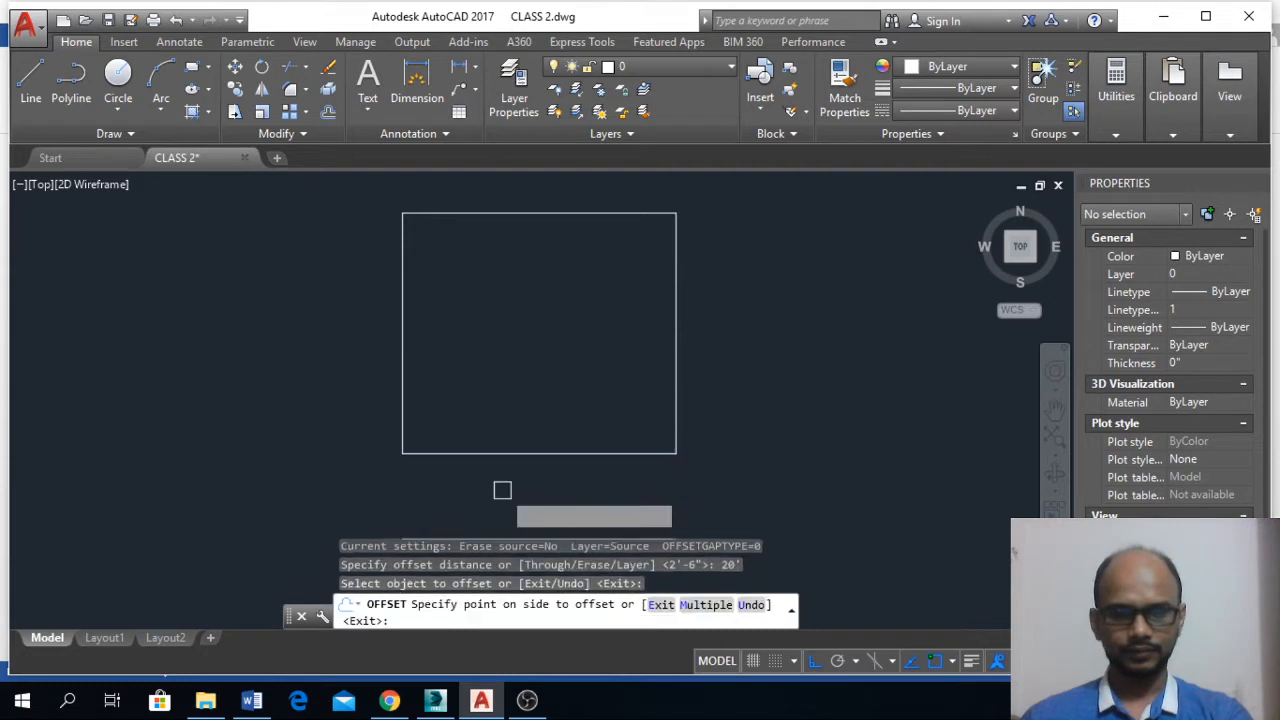
{"action": "left_click", "coordinate": [503, 489]}
{"action": "key", "text": "Escape"}
- Copy the "20' wide road" label from the hatched reference plot straight down to just below the new plot
{"action": "scroll", "coordinate": [551, 505], "scroll_direction": "down", "scroll_amount": 4}
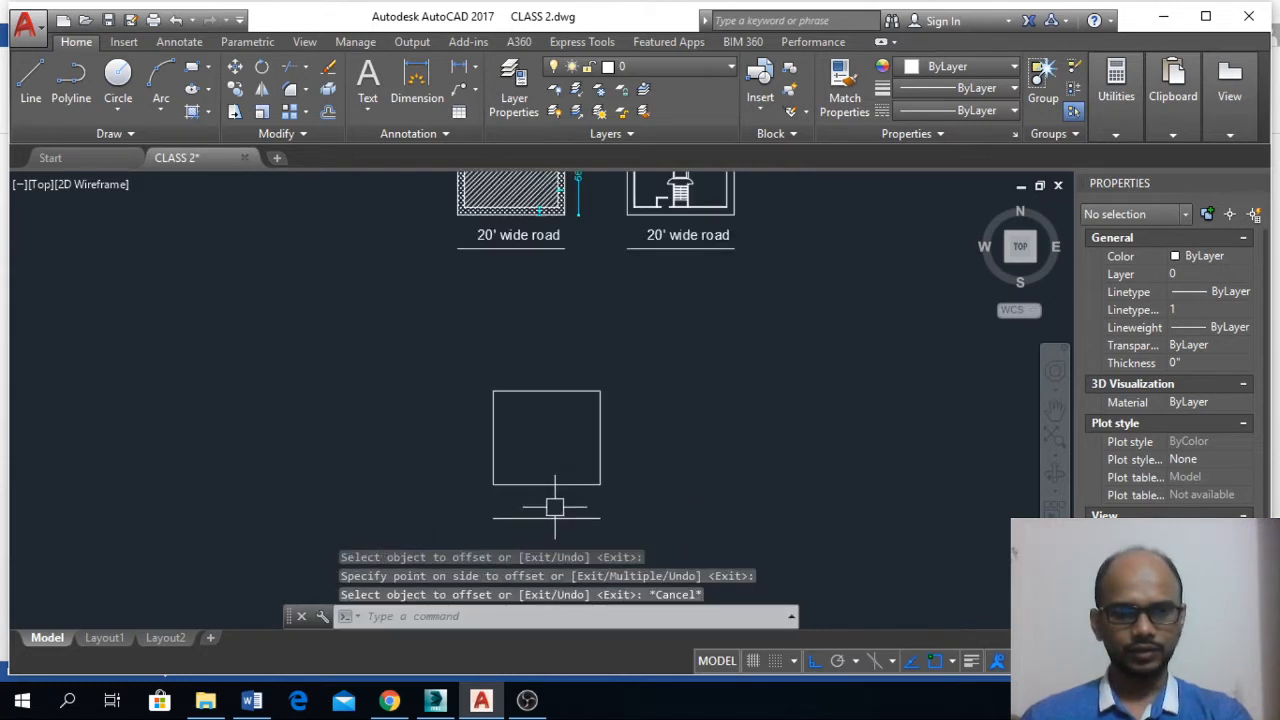
{"action": "left_click", "coordinate": [512, 234]}
{"action": "type", "text": "co"}
{"action": "key", "text": "Return"}
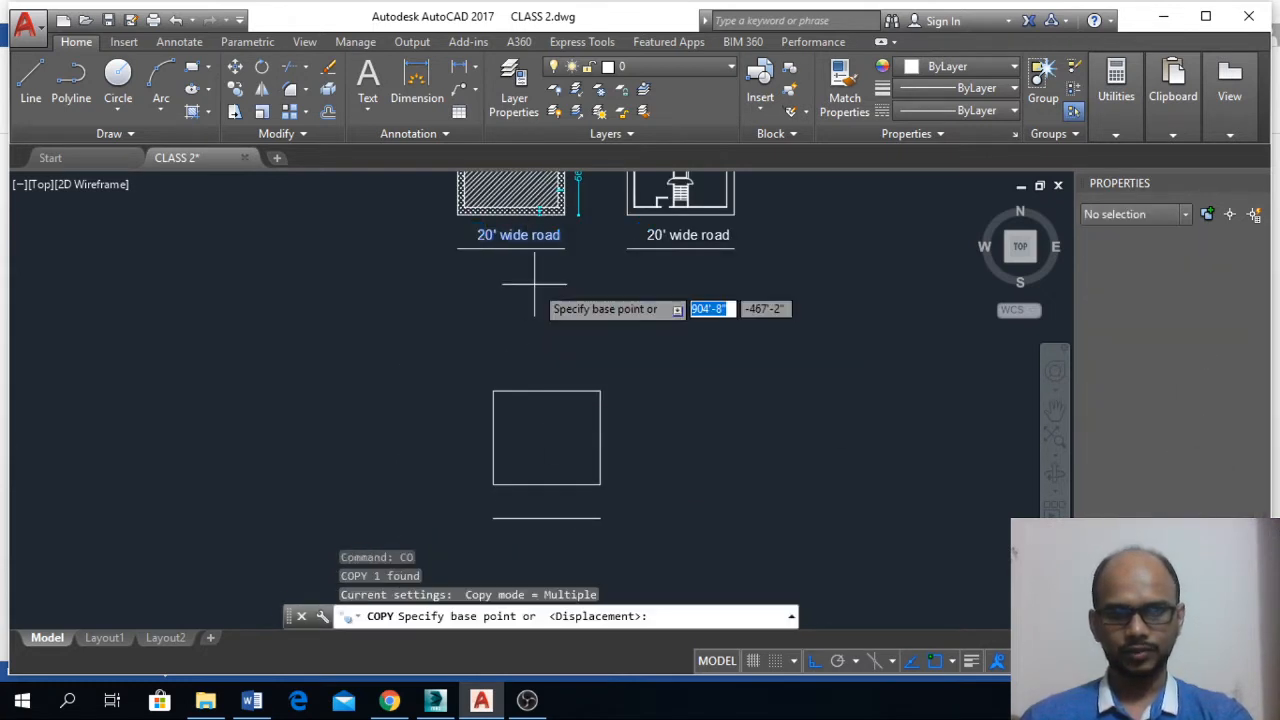
{"action": "left_click", "coordinate": [460, 234]}
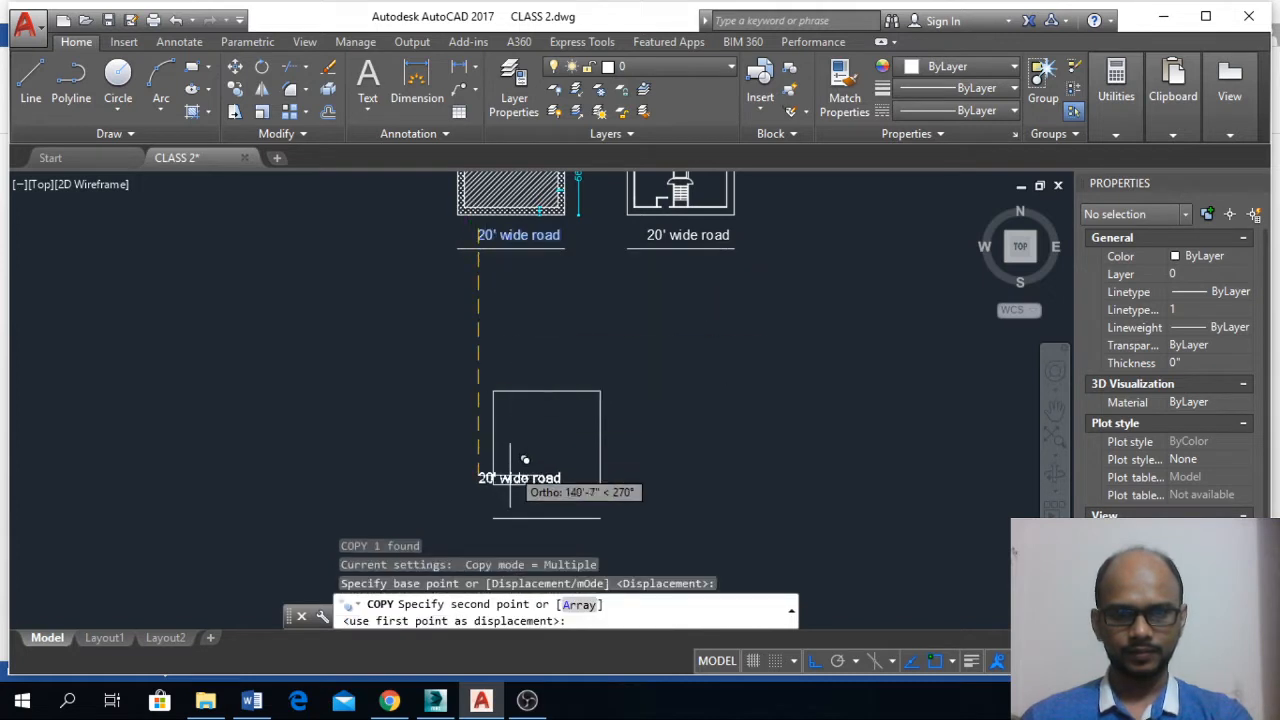
{"action": "scroll", "coordinate": [518, 478], "scroll_direction": "up", "scroll_amount": 2}
{"action": "left_click", "coordinate": [523, 505]}
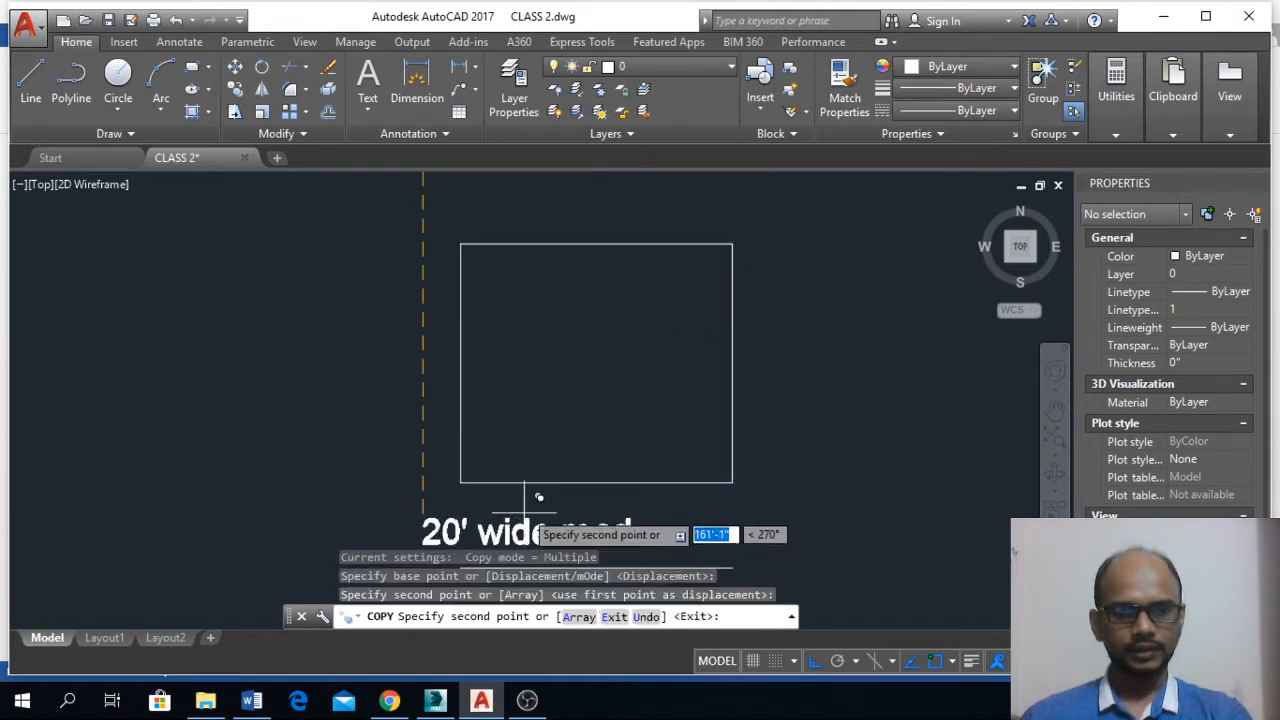
{"action": "key", "text": "Escape"}
- Move the copied "20' wide road" label horizontally so it sits roughly centred between the plot and the road line
{"action": "scroll", "coordinate": [529, 470], "scroll_direction": "down", "scroll_amount": 3}
{"action": "scroll", "coordinate": [527, 483], "scroll_direction": "up", "scroll_amount": 2}
{"action": "scroll", "coordinate": [527, 483], "scroll_direction": "up", "scroll_amount": 2}
{"action": "left_click", "coordinate": [522, 457]}
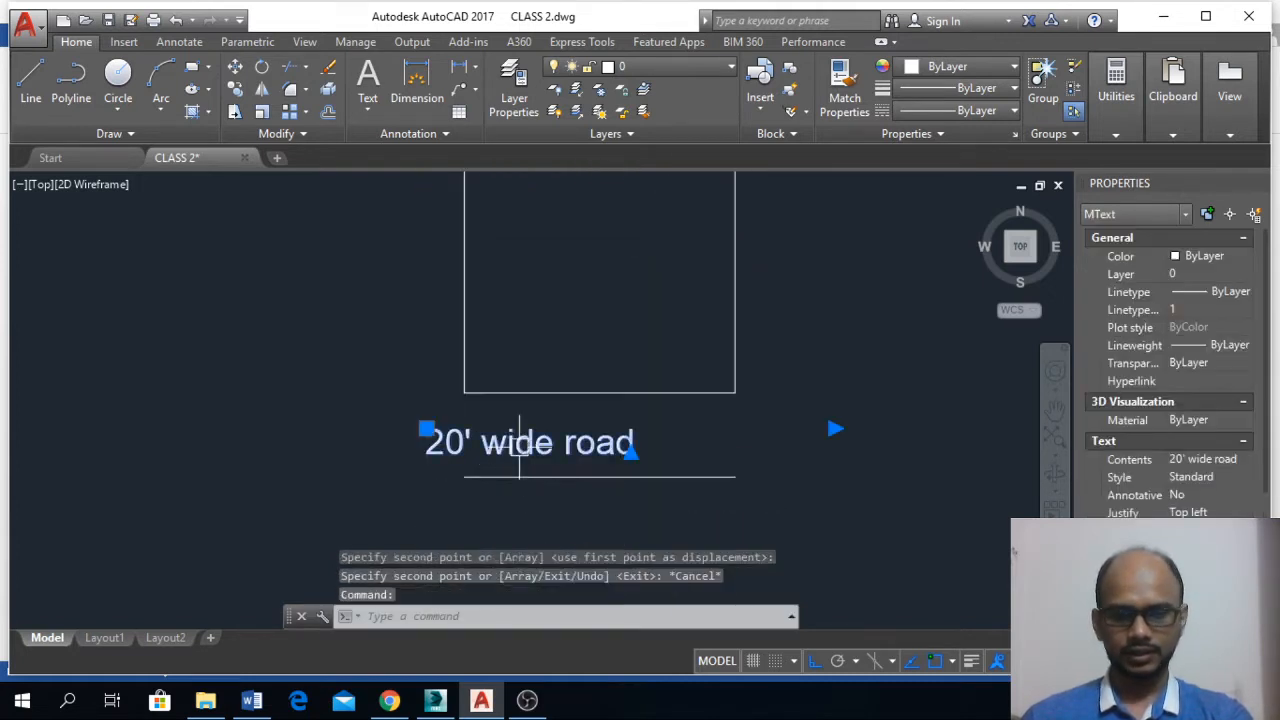
{"action": "type", "text": "m"}
{"action": "key", "text": "Return"}
{"action": "left_click", "coordinate": [534, 527]}
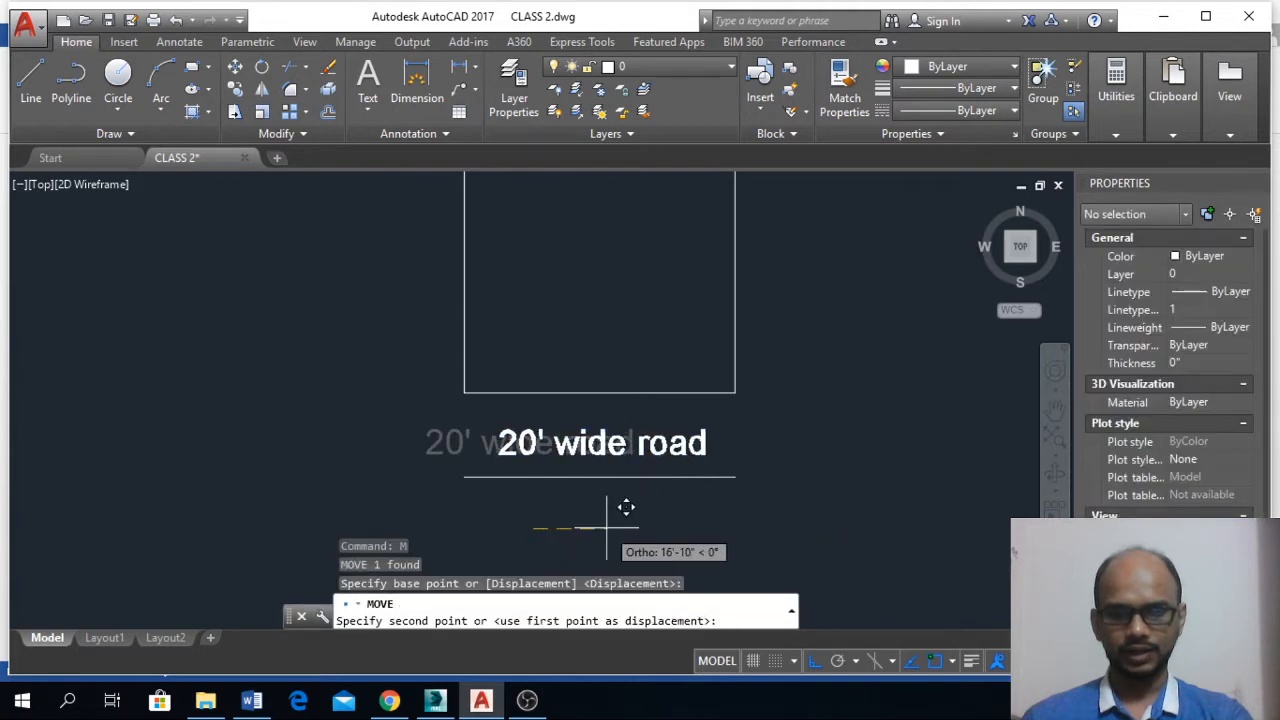
{"action": "key", "text": "Escape"}
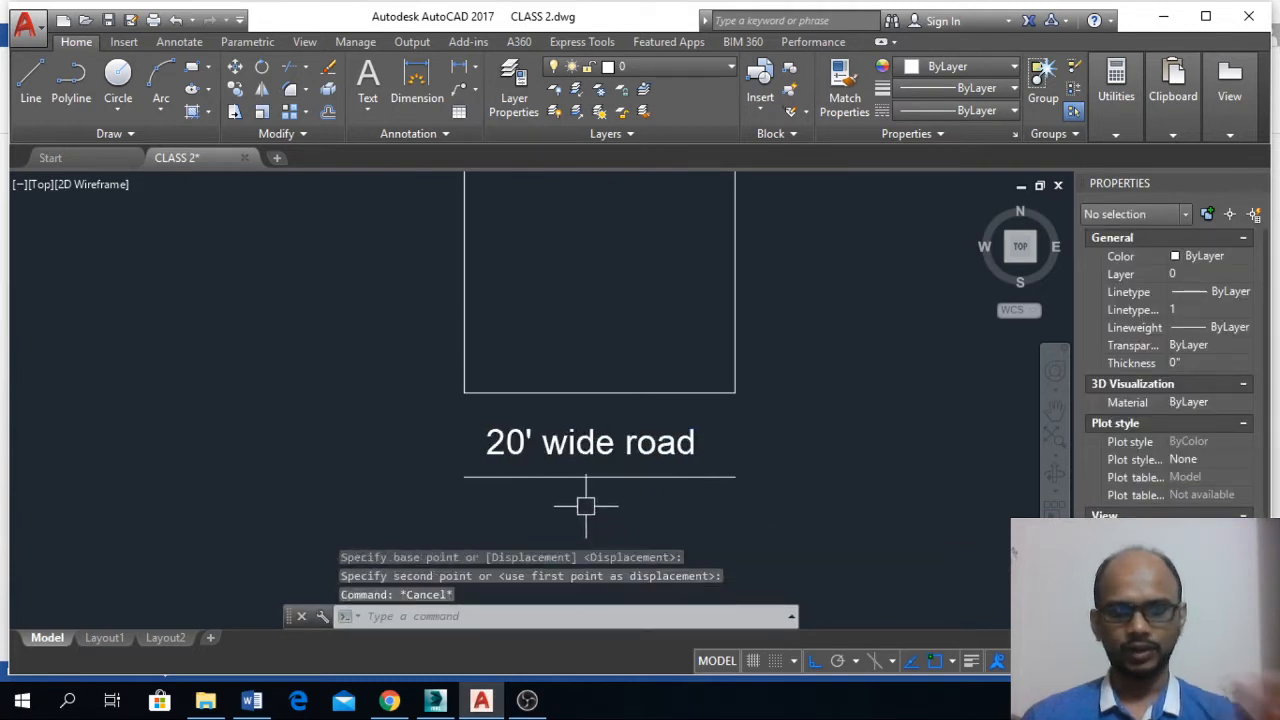
- Offset the plot's top edge 6'6" inward as the rear setback line
{"action": "scroll", "coordinate": [590, 505], "scroll_direction": "down", "scroll_amount": 1}
{"action": "scroll", "coordinate": [593, 436], "scroll_direction": "up", "scroll_amount": 2}
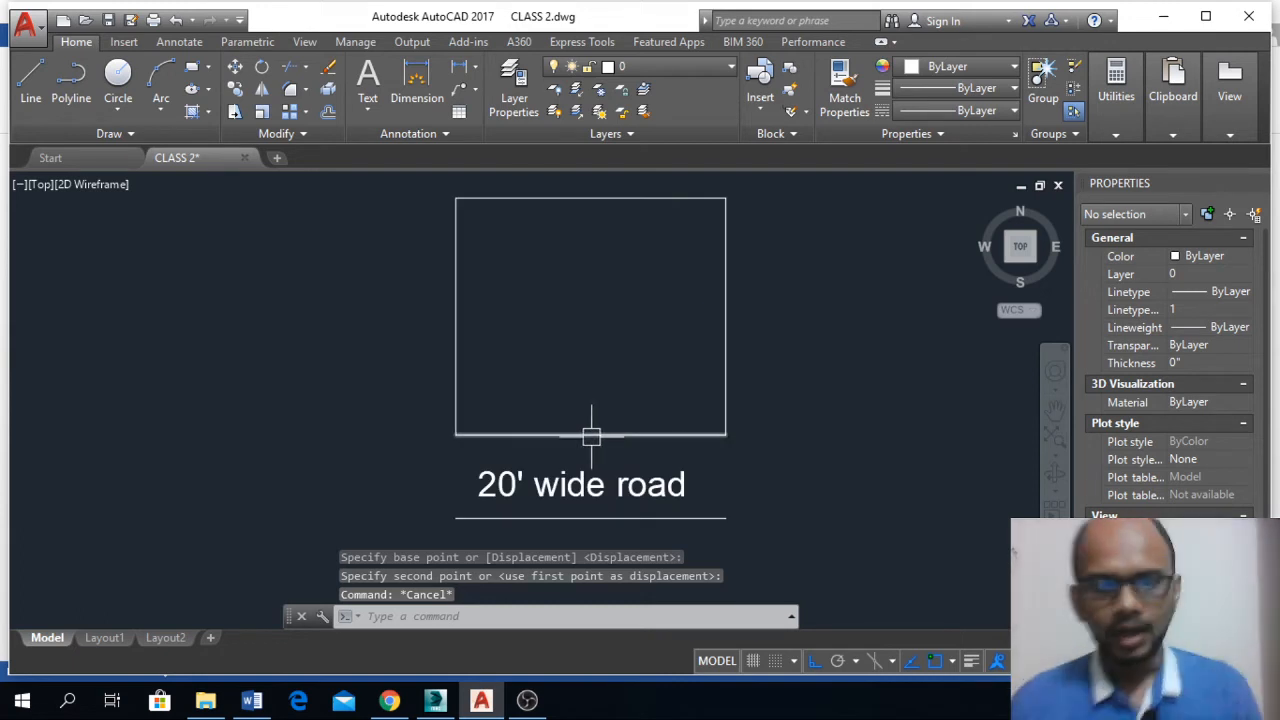
{"action": "key", "text": "Escape"}
{"action": "type", "text": "o"}
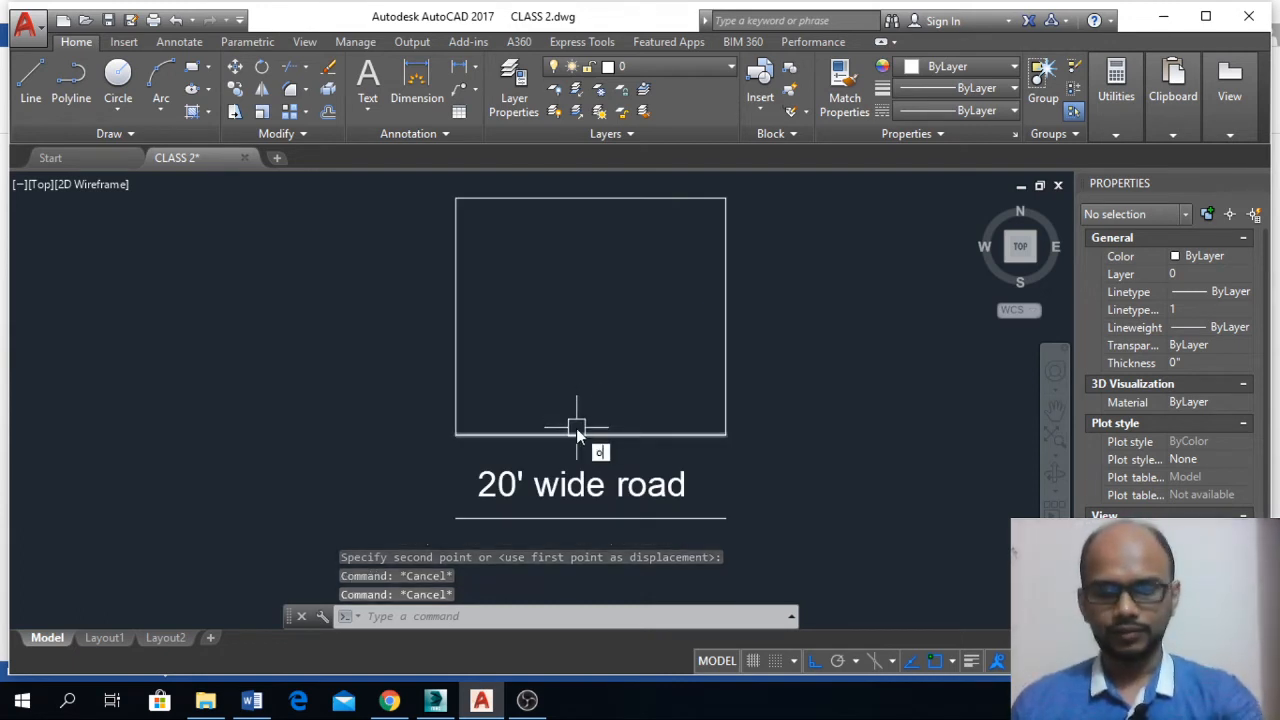
{"action": "key", "text": "Return"}
{"action": "type", "text": "4'"}
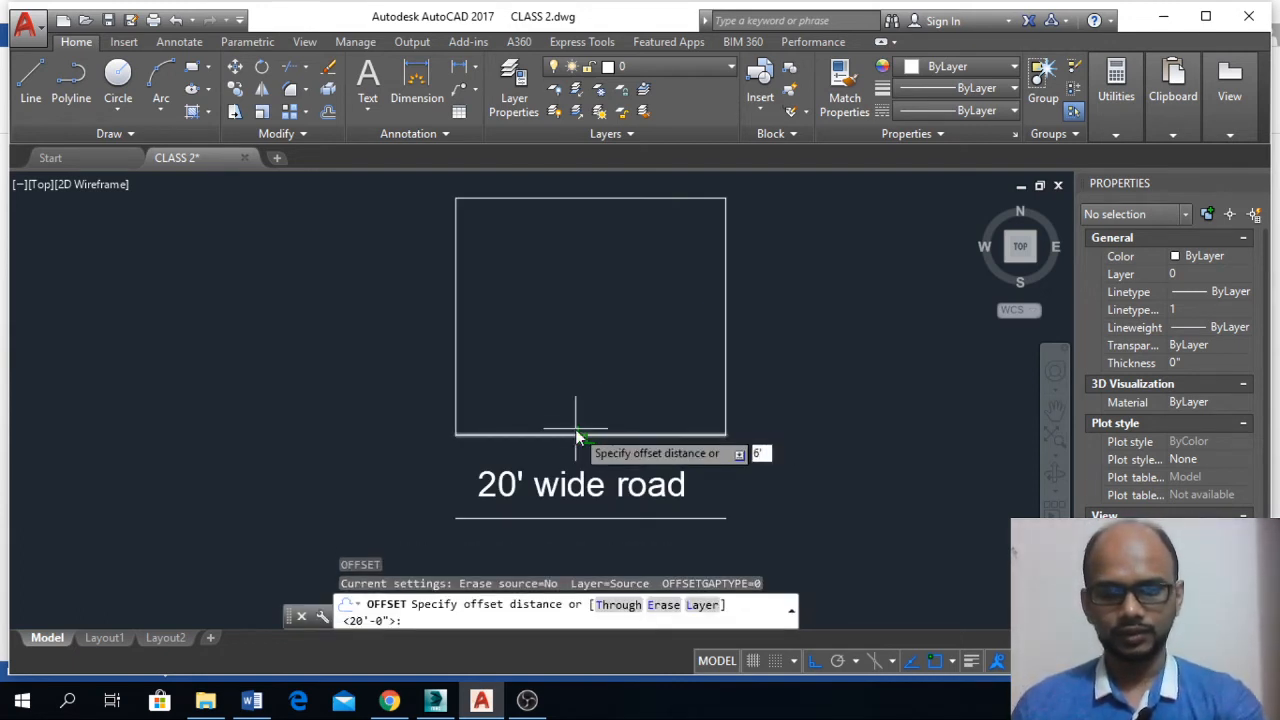
{"action": "key", "text": "Return"}
{"action": "left_click", "coordinate": [560, 199]}
{"action": "left_click", "coordinate": [566, 320]}
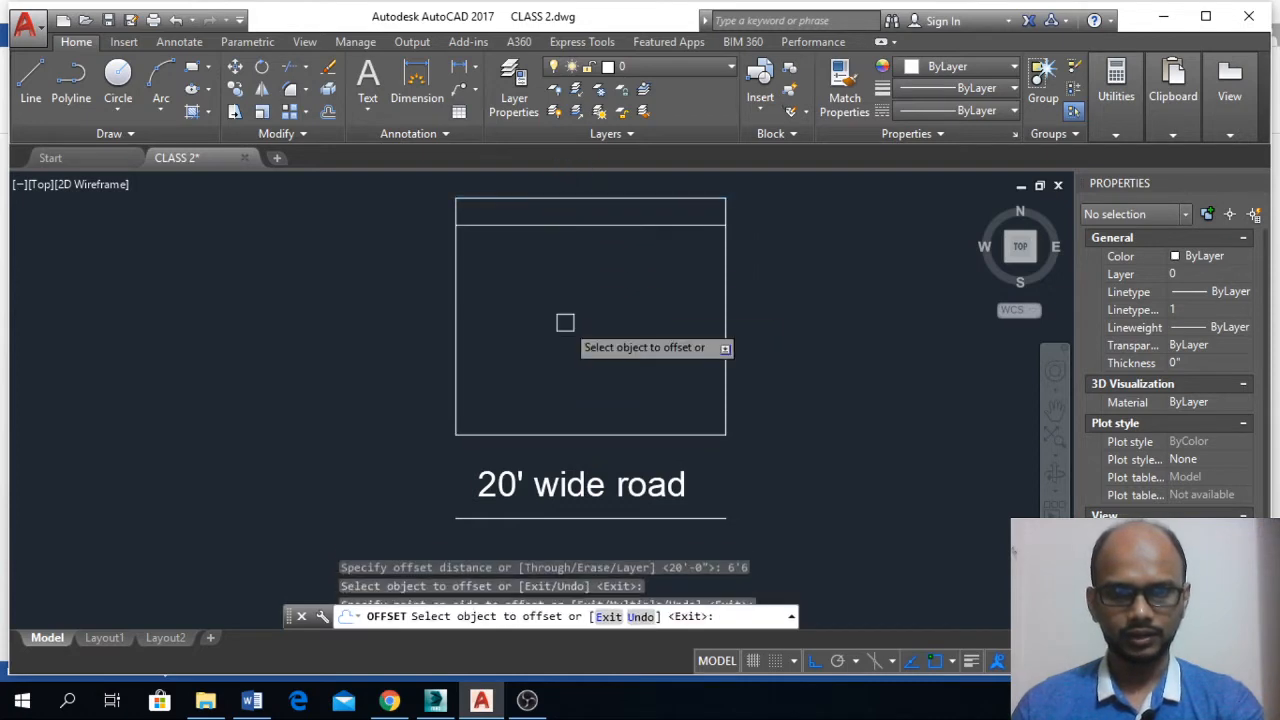
{"action": "key", "text": "Return"}
- Offset the plot's bottom edge 5' inward as the road-side setback line
{"action": "type", "text": "o"}
{"action": "key", "text": "Return"}
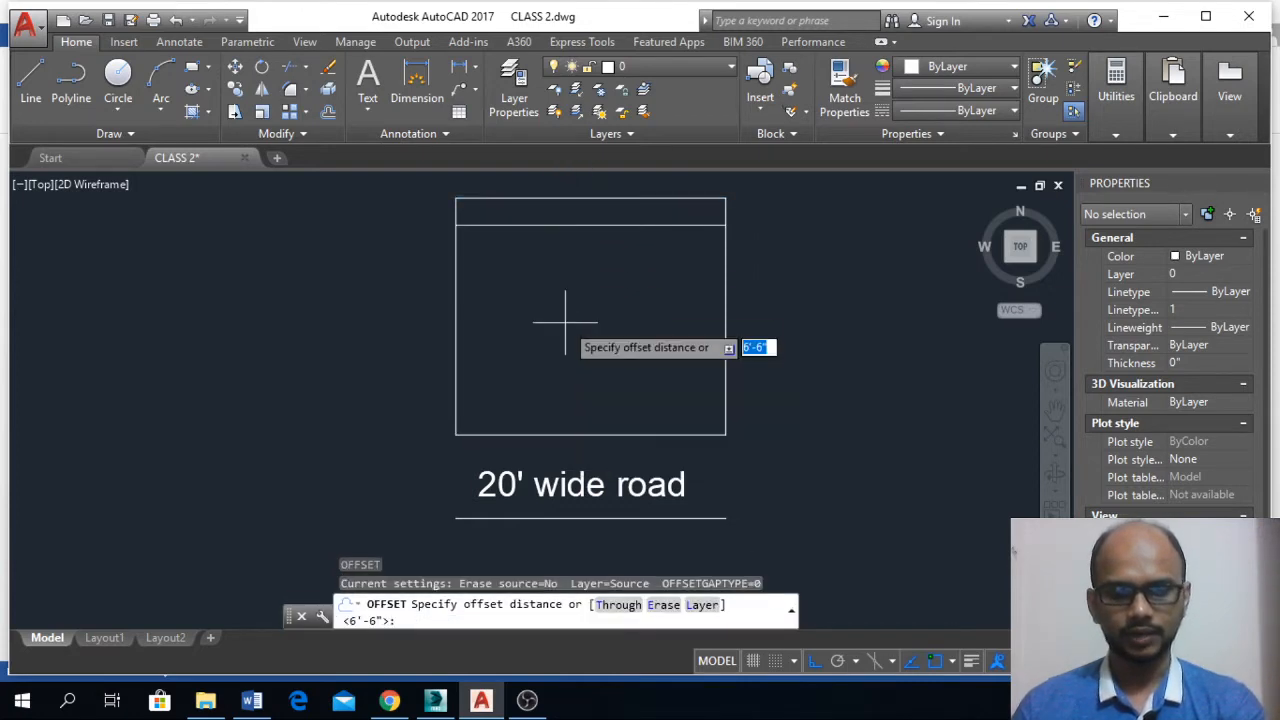
{"action": "type", "text": "5'"}
{"action": "key", "text": "Return"}
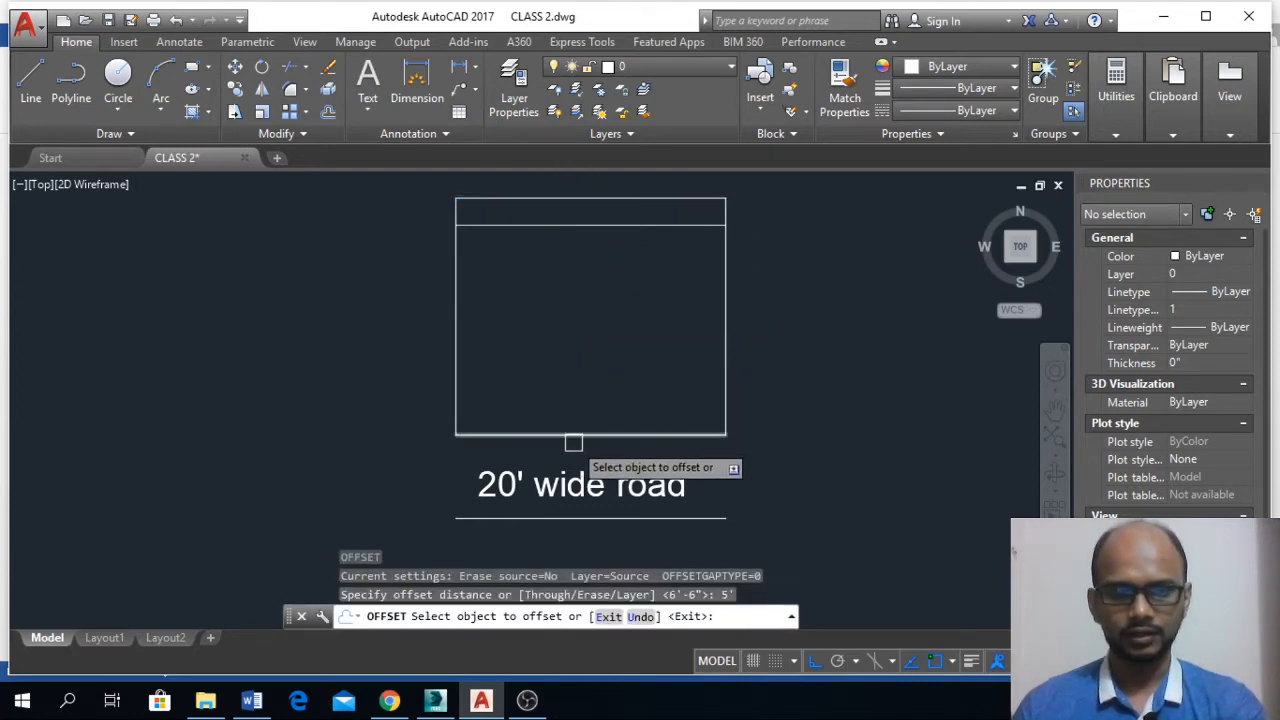
{"action": "left_click", "coordinate": [573, 435]}
{"action": "left_click", "coordinate": [569, 354]}
{"action": "key", "text": "Return"}
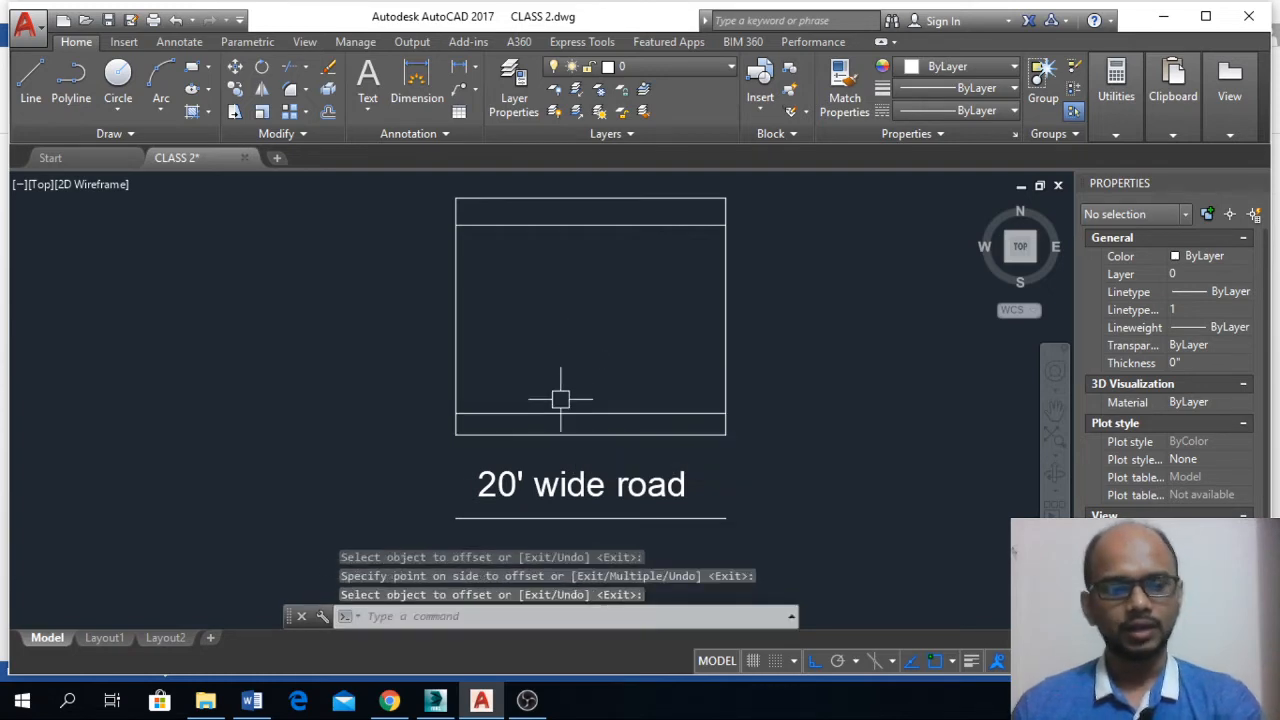
- Offset the plot's right and left edges 4'2" inward as the side setback lines
{"action": "key", "text": "Escape"}
{"action": "key", "text": "Return"}
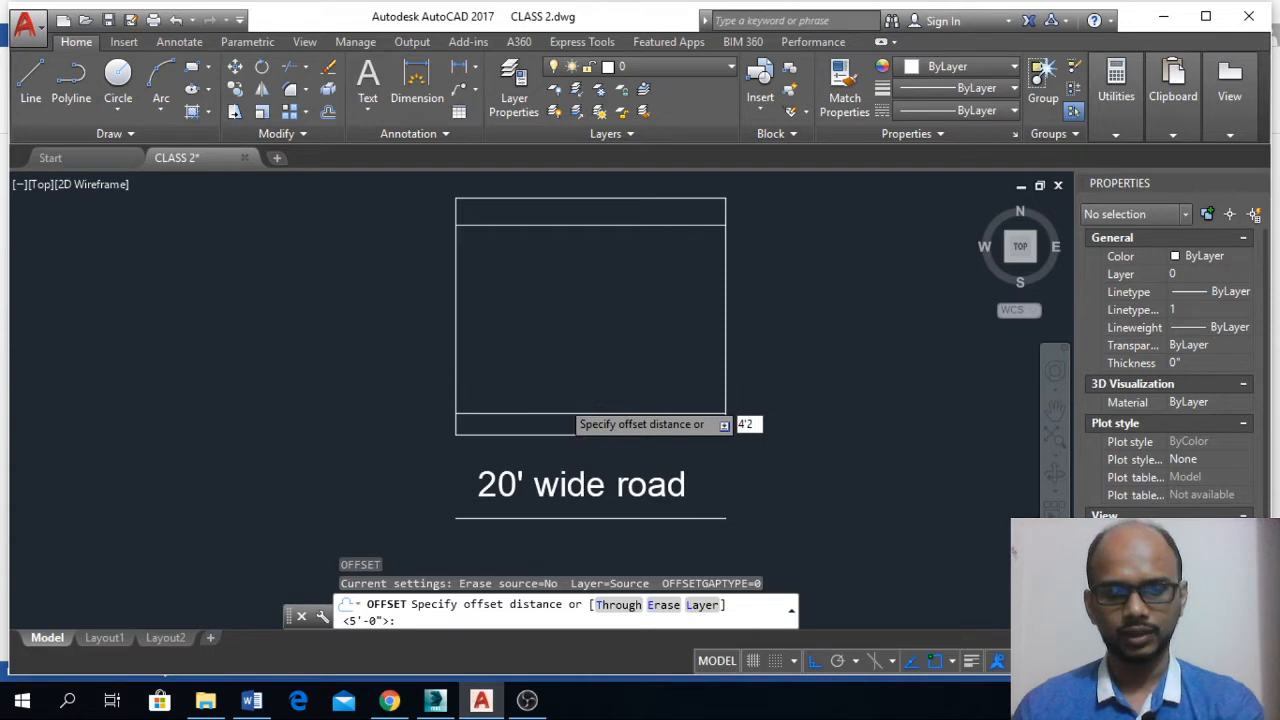
{"action": "type", "text": "4'2"}
{"action": "key", "text": "Return"}
{"action": "left_click", "coordinate": [724, 346]}
{"action": "left_click", "coordinate": [600, 350]}
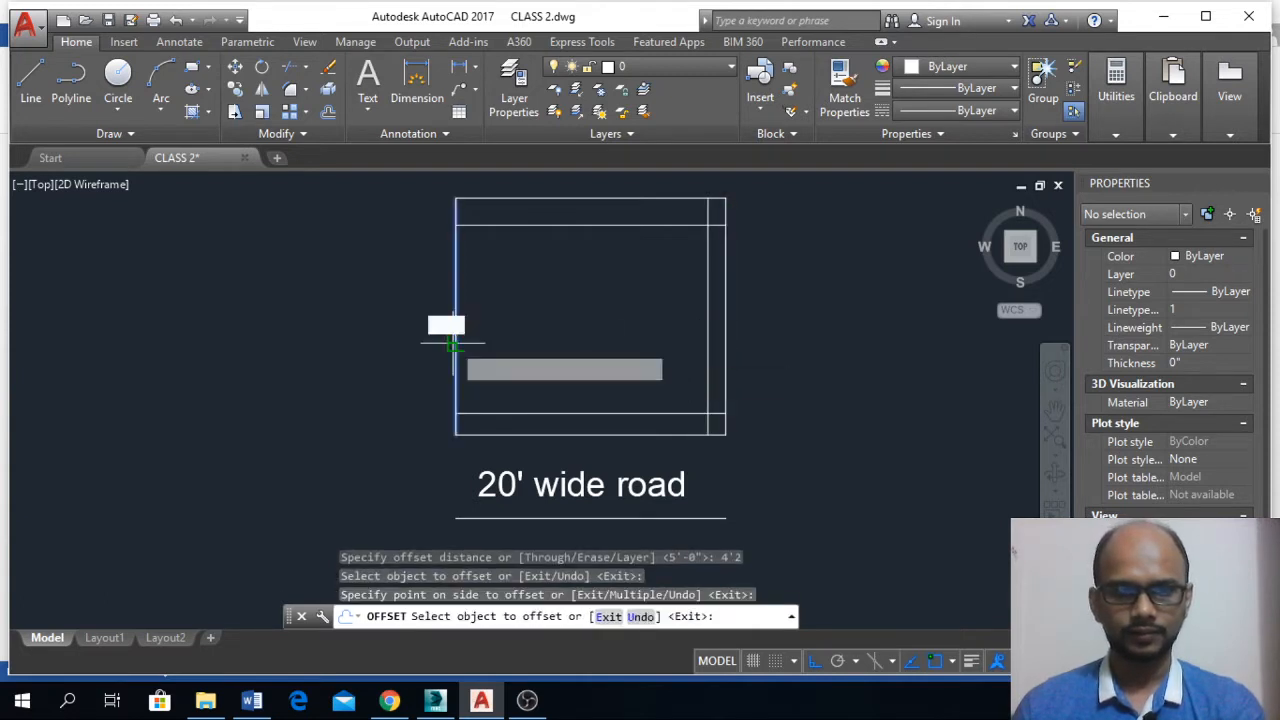
{"action": "left_click", "coordinate": [454, 344]}
{"action": "left_click", "coordinate": [566, 346]}
{"action": "key", "text": "Escape"}
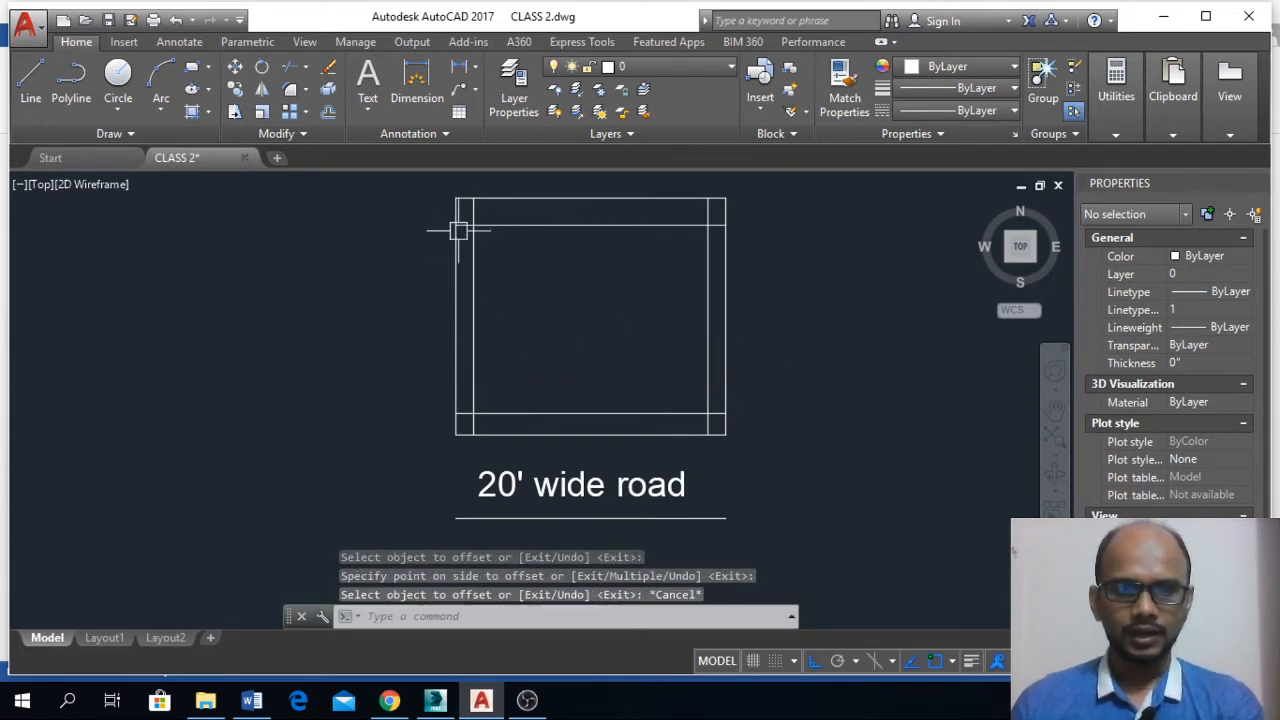
- Trim the setback line ends that extend past their intersection at the top-left inner corner
{"action": "scroll", "coordinate": [459, 231], "scroll_direction": "up", "scroll_amount": 2}
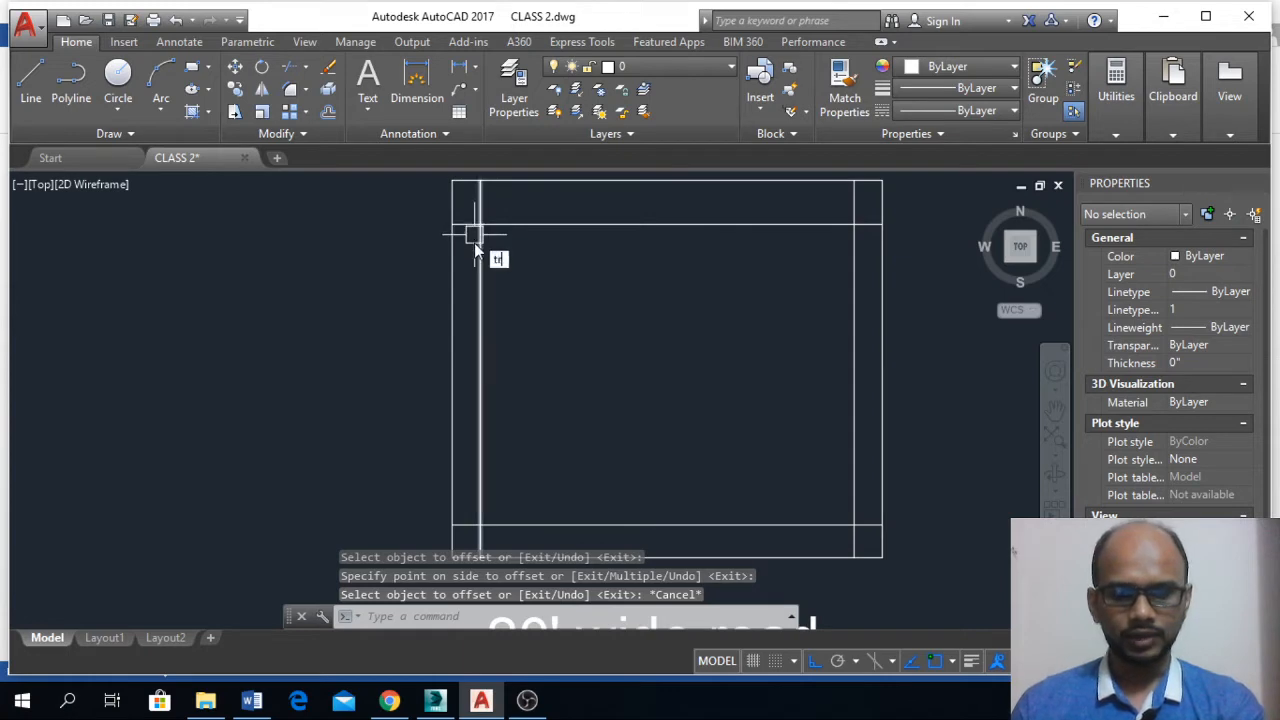
{"action": "type", "text": "tr"}
{"action": "key", "text": "Return"}
{"action": "key", "text": "Return"}
{"action": "scroll", "coordinate": [466, 217], "scroll_direction": "up", "scroll_amount": 3}
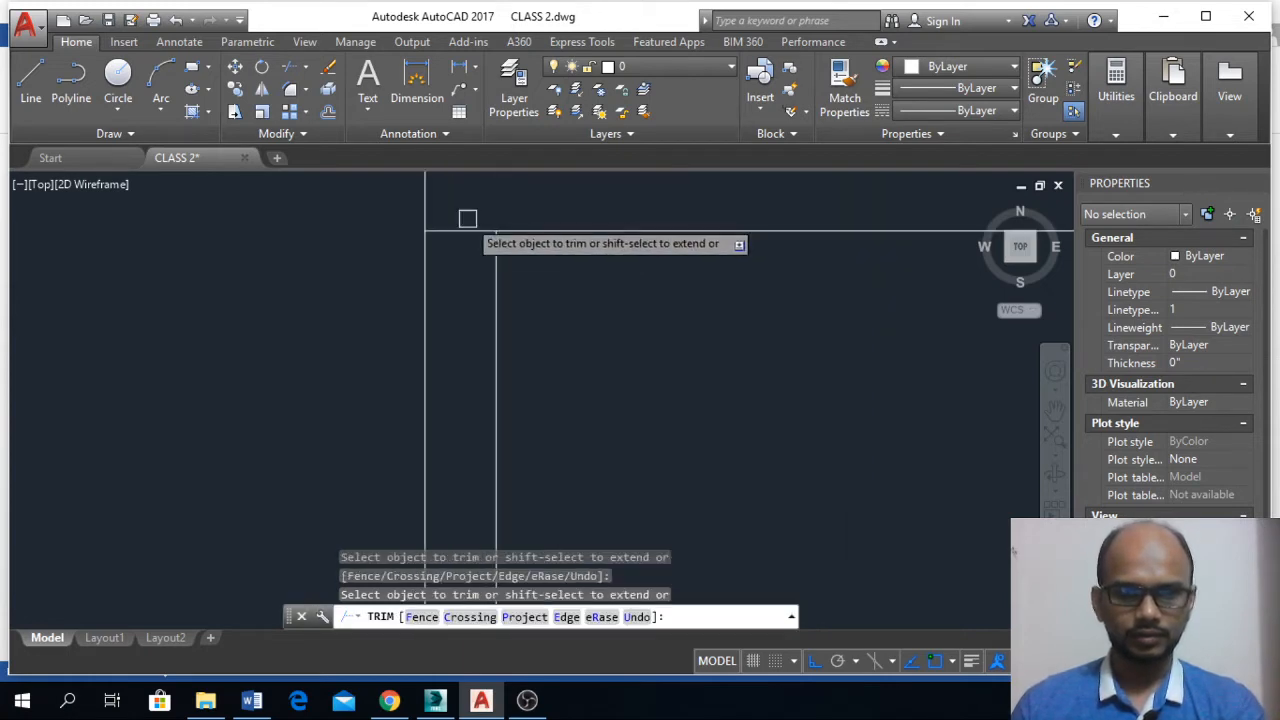
{"action": "scroll", "coordinate": [466, 229], "scroll_direction": "down", "scroll_amount": 4}
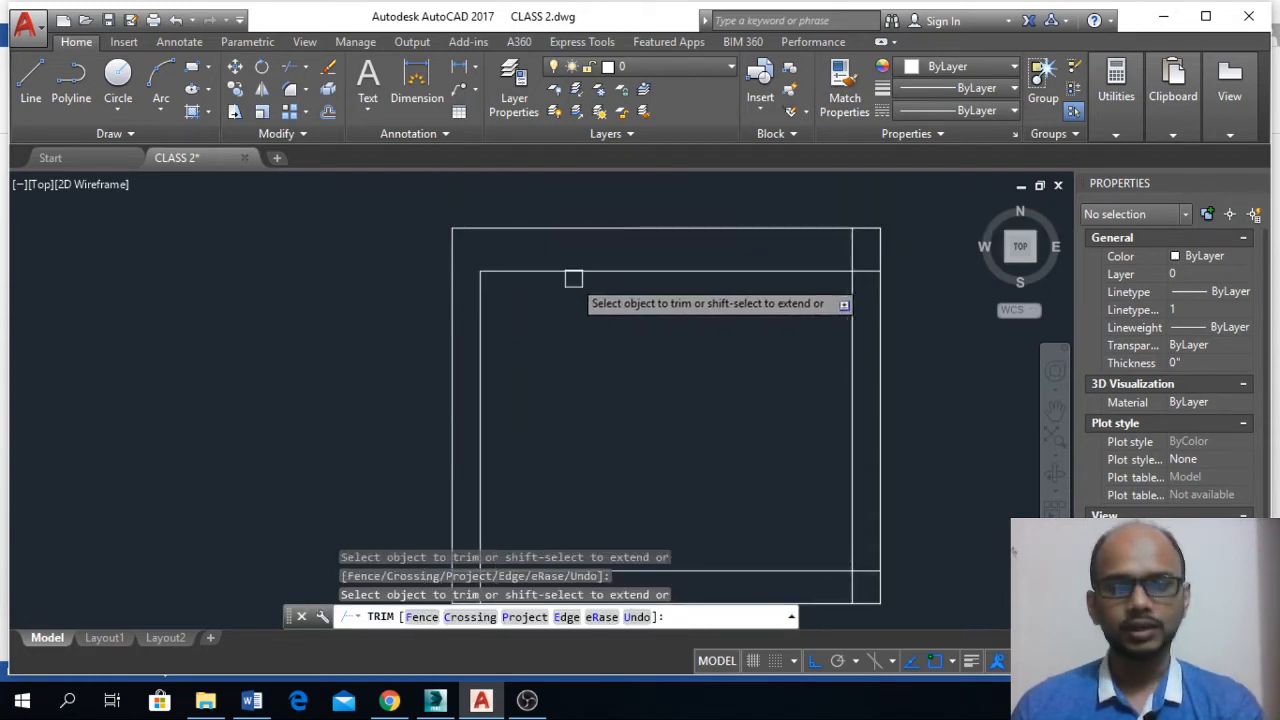
{"action": "key", "text": "Escape"}
{"action": "key", "text": "Escape"}
{"action": "key", "text": "Escape"}
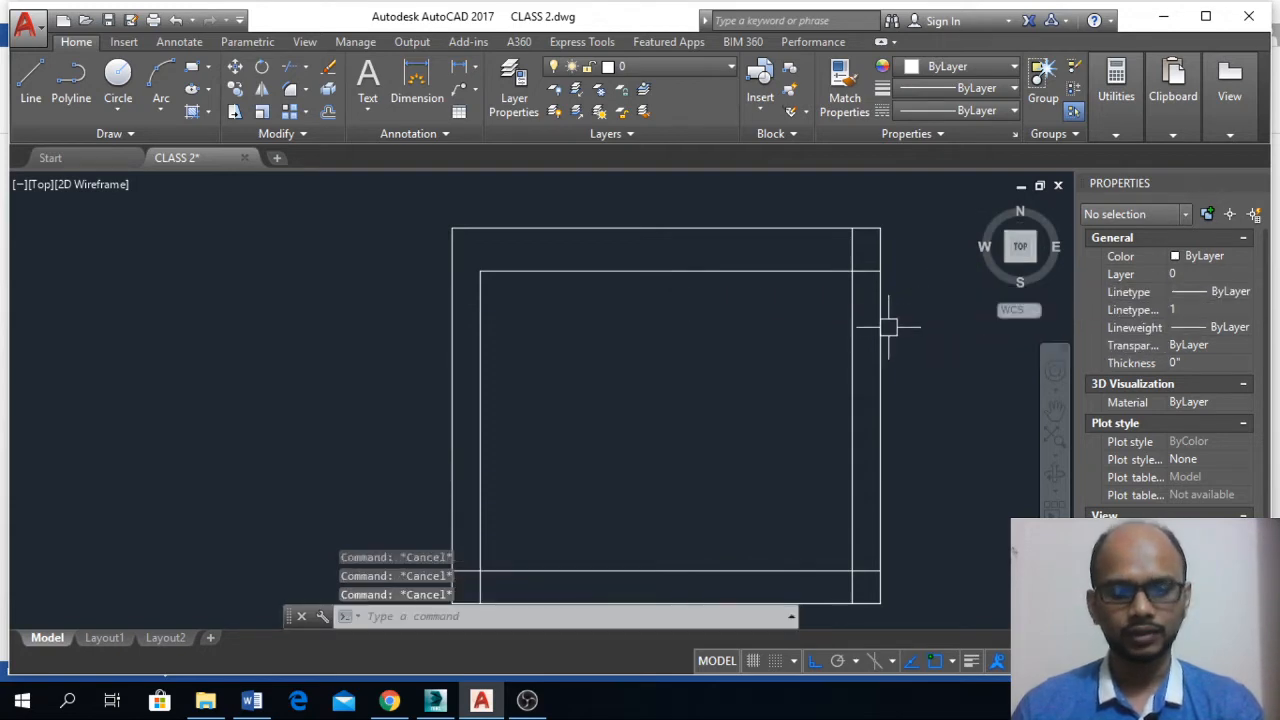
- Fillet the right and top setback lines into a sharp top-right inner corner
{"action": "type", "text": "f"}
{"action": "key", "text": "Return"}
{"action": "left_click", "coordinate": [852, 323]}
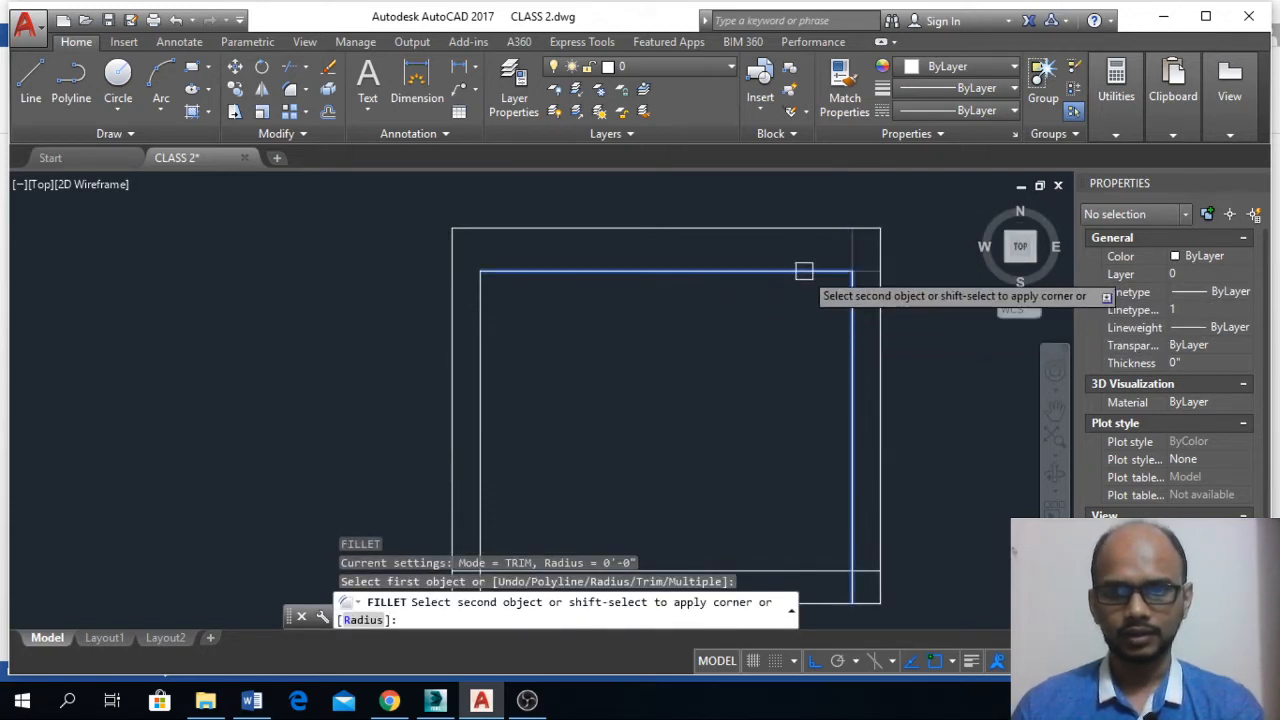
{"action": "left_click", "coordinate": [803, 270]}
{"action": "scroll", "coordinate": [809, 374], "scroll_direction": "down", "scroll_amount": 4}
- Fillet the bottom setback line with the right and left setback lines to close both lower inner corners sharply
{"action": "key", "text": "Return"}
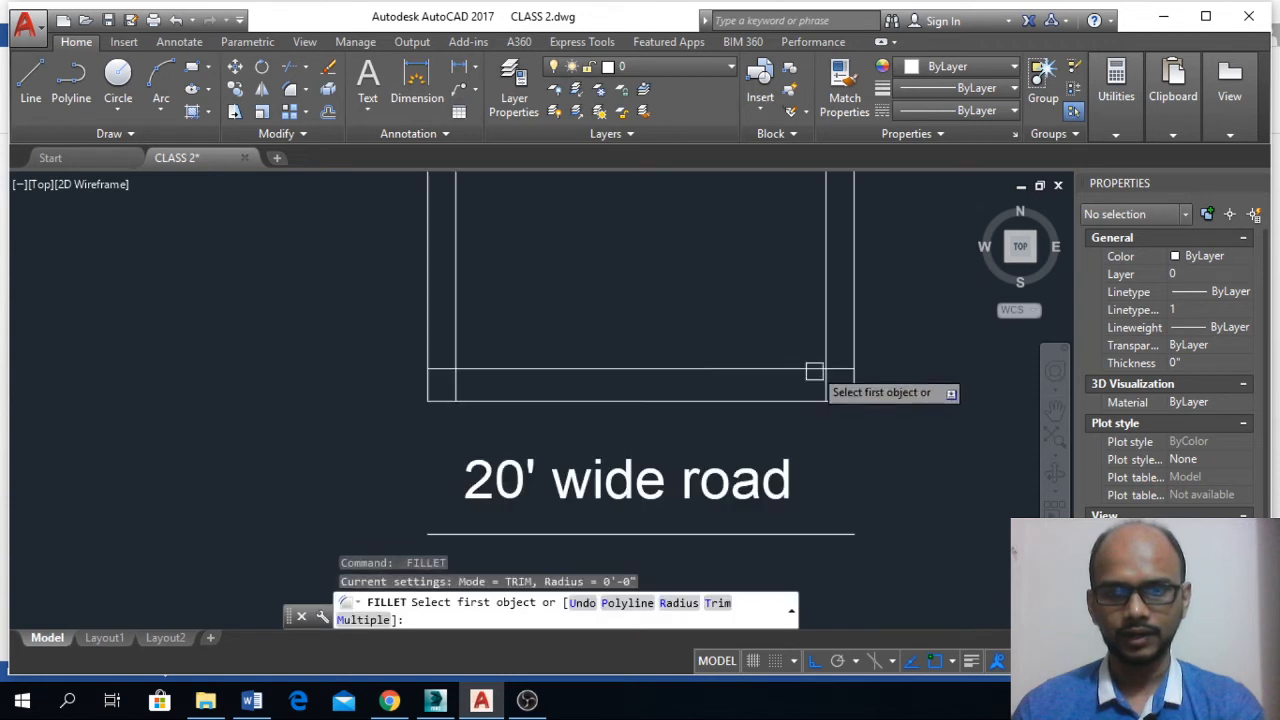
{"action": "scroll", "coordinate": [811, 386], "scroll_direction": "up", "scroll_amount": 4}
{"action": "left_click", "coordinate": [791, 365]}
{"action": "left_click", "coordinate": [823, 330]}
{"action": "key", "text": "Return"}
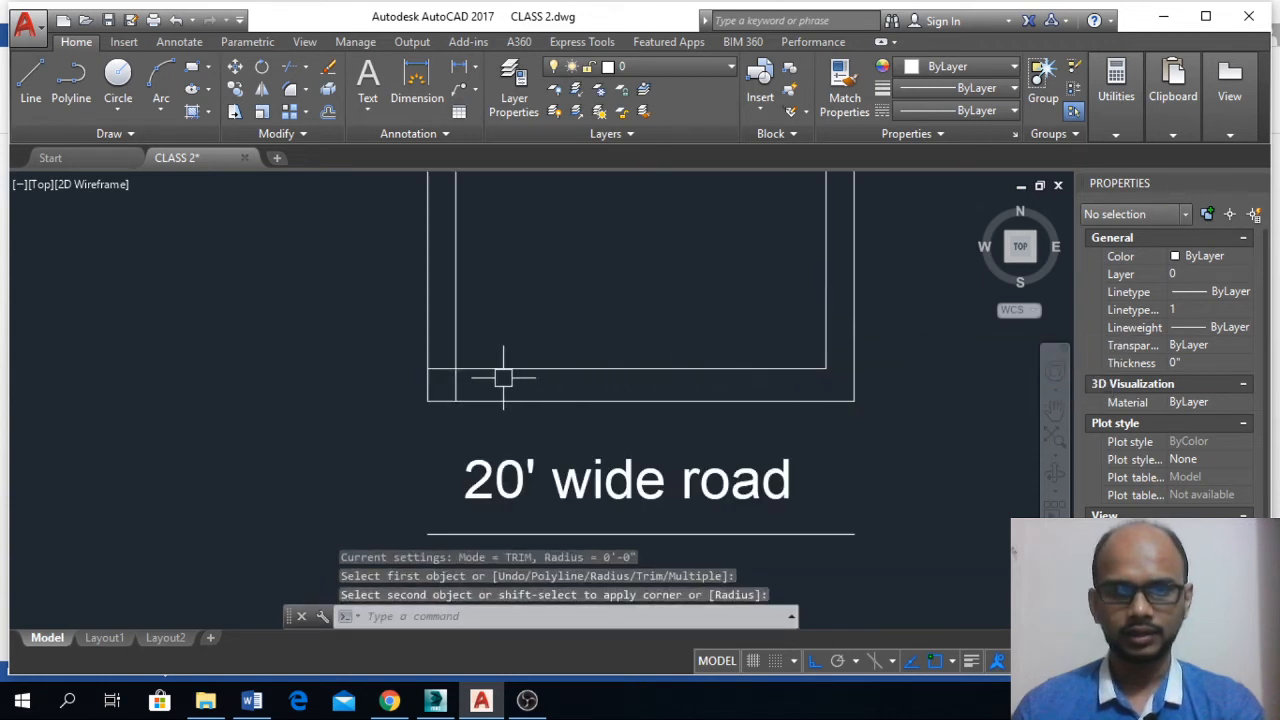
{"action": "left_click", "coordinate": [494, 368]}
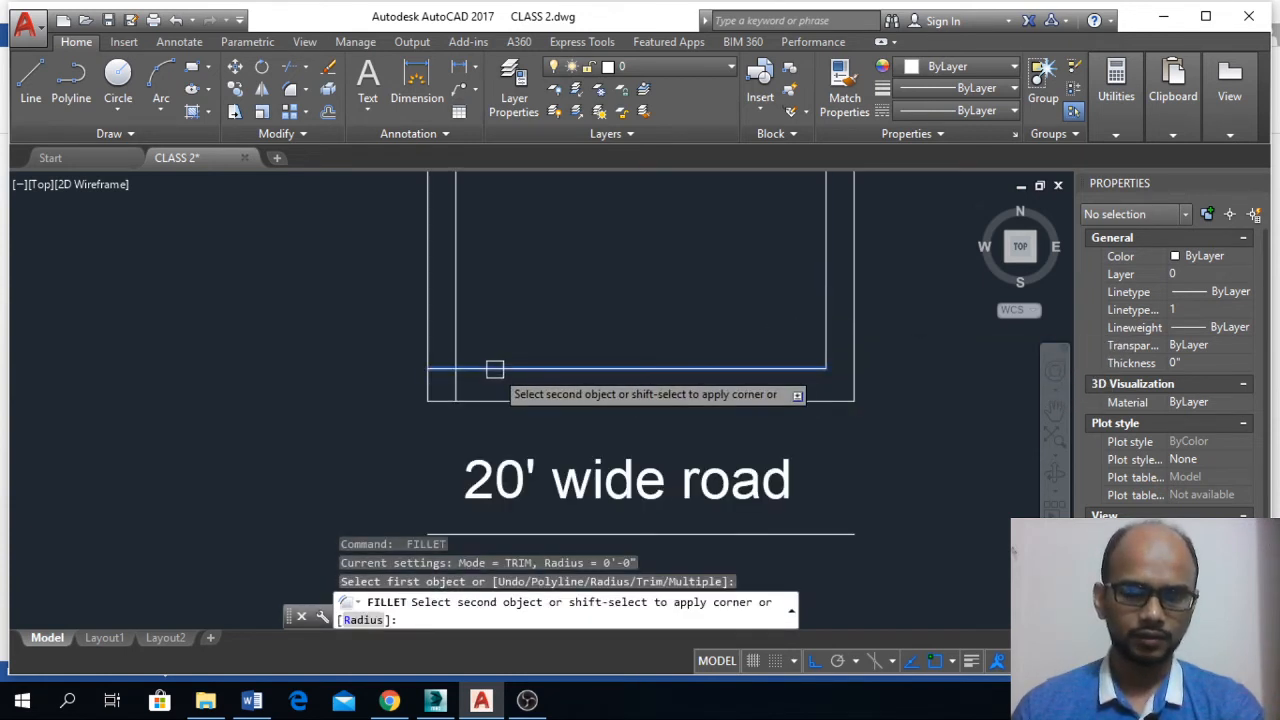
{"action": "left_click", "coordinate": [462, 325]}
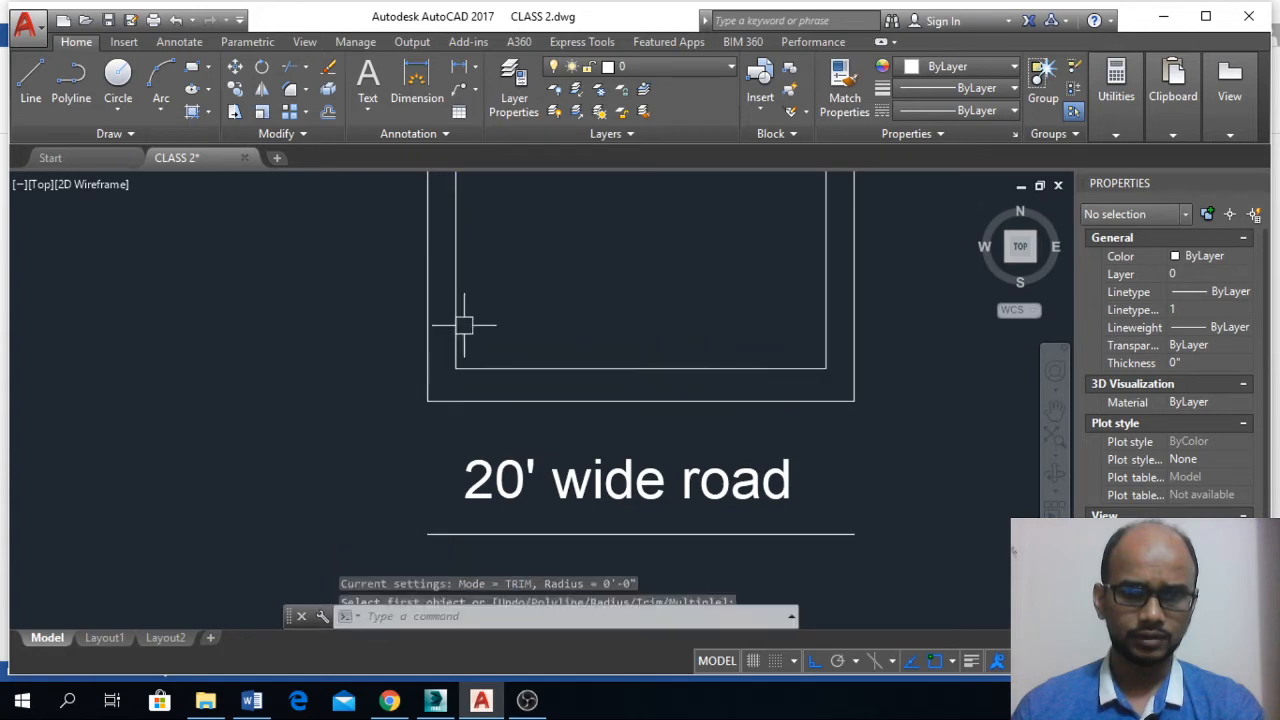
{"action": "scroll", "coordinate": [530, 405], "scroll_direction": "down", "scroll_amount": 2}
{"action": "scroll", "coordinate": [597, 285], "scroll_direction": "up", "scroll_amount": 2}
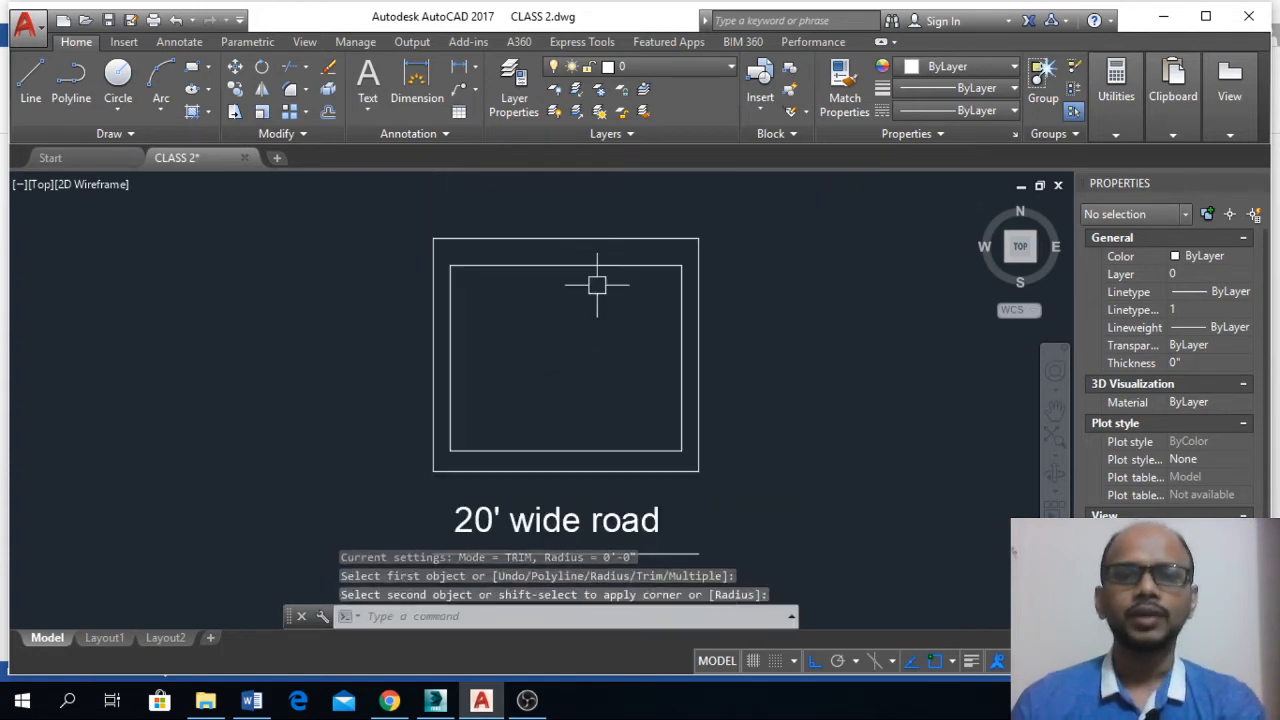
{"action": "scroll", "coordinate": [605, 360], "scroll_direction": "down", "scroll_amount": 5}
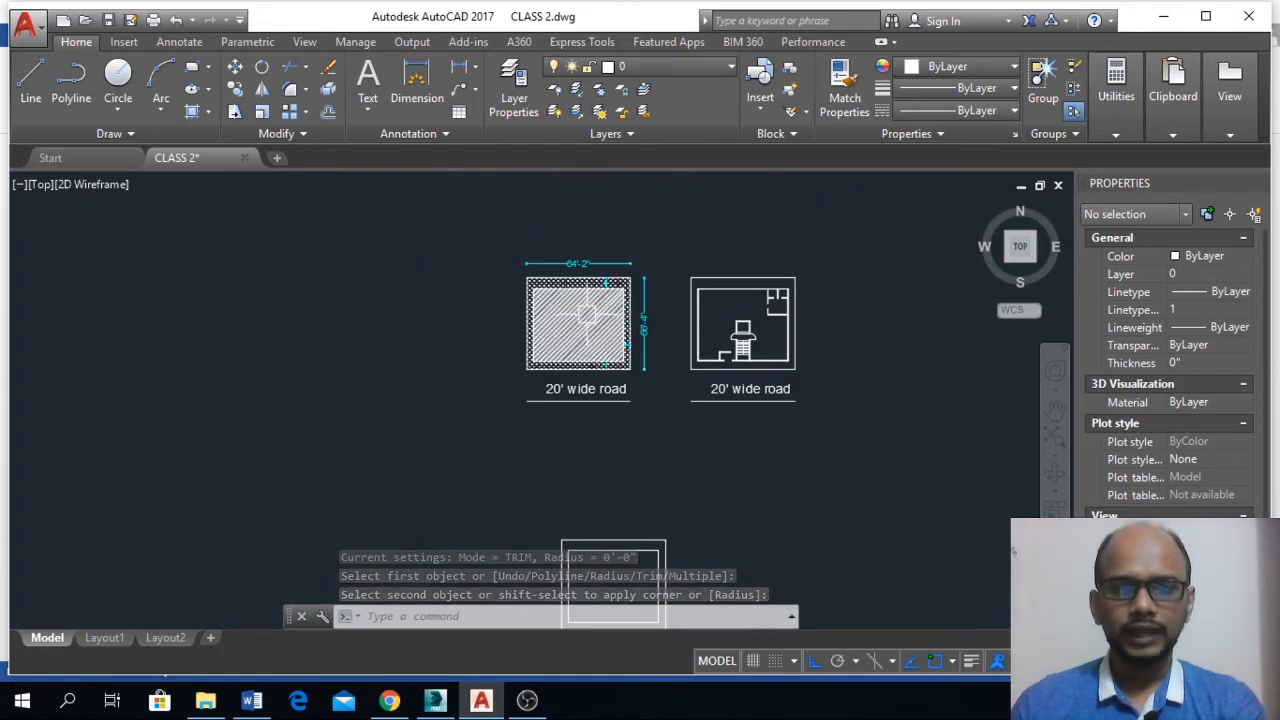
- Hatch the setback strip between the plot boundary and the inner rectangle with the GRASS pattern, matching the reference plan
{"action": "scroll", "coordinate": [560, 305], "scroll_direction": "up", "scroll_amount": 5}
{"action": "scroll", "coordinate": [553, 299], "scroll_direction": "down", "scroll_amount": 3}
{"action": "scroll", "coordinate": [580, 277], "scroll_direction": "up", "scroll_amount": 5}
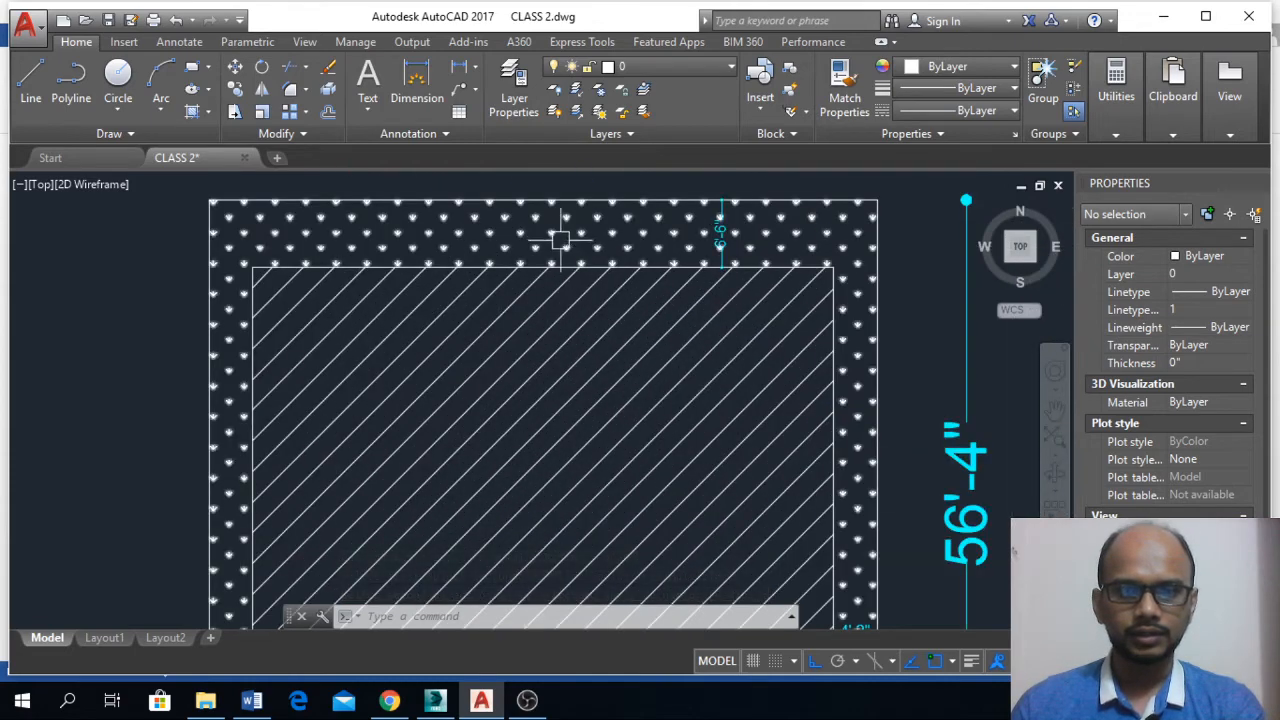
{"action": "scroll", "coordinate": [564, 237], "scroll_direction": "down", "scroll_amount": 8}
{"action": "scroll", "coordinate": [597, 580], "scroll_direction": "up", "scroll_amount": 4}
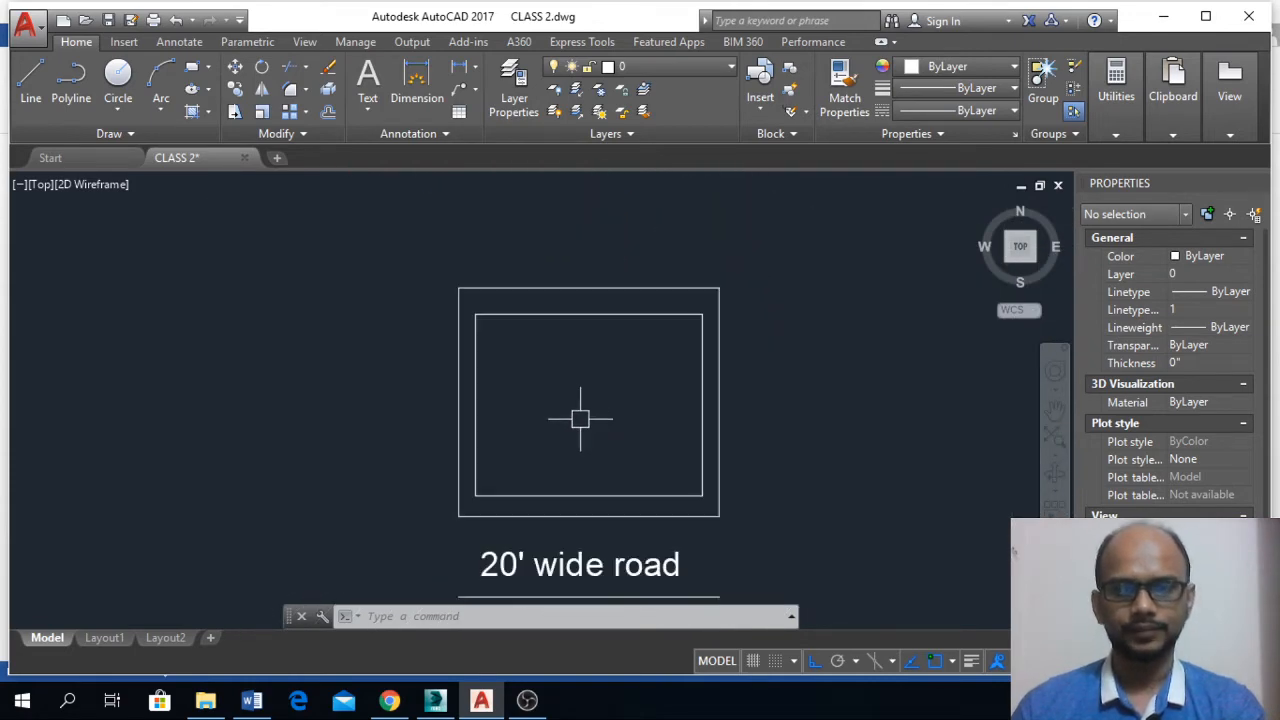
{"action": "key", "text": "Escape"}
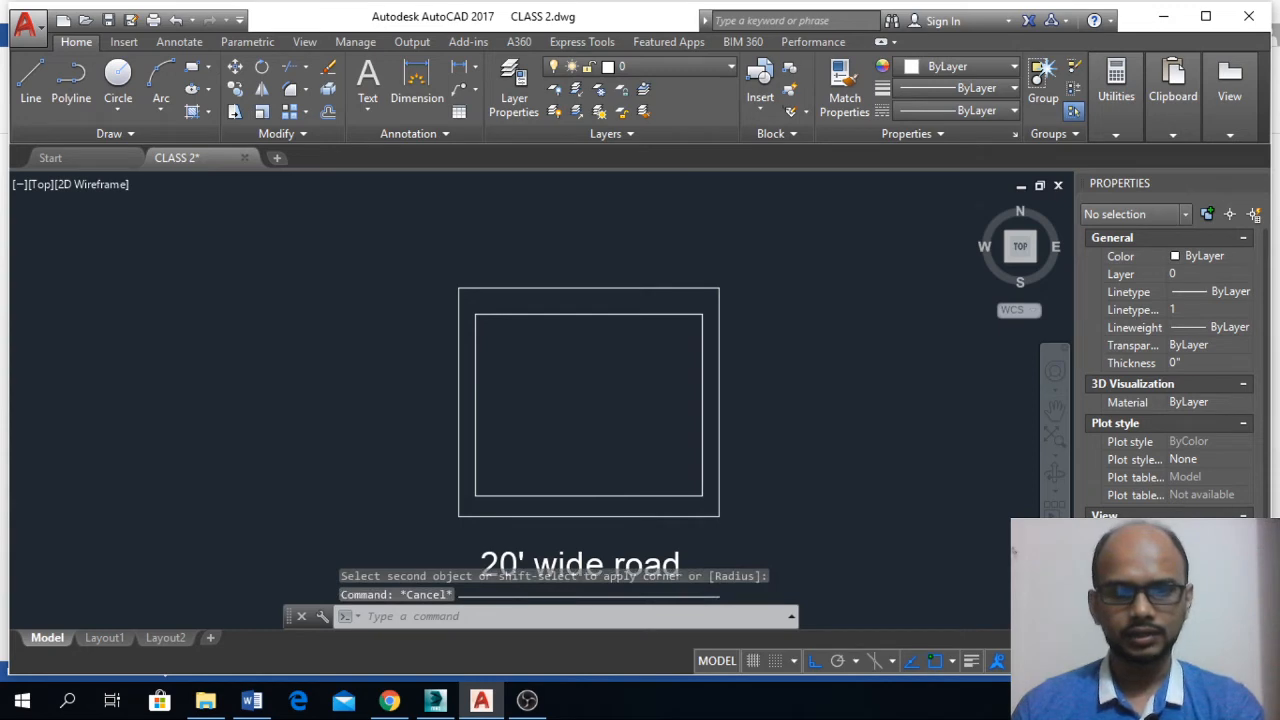
{"action": "type", "text": "h"}
{"action": "key", "text": "Return"}
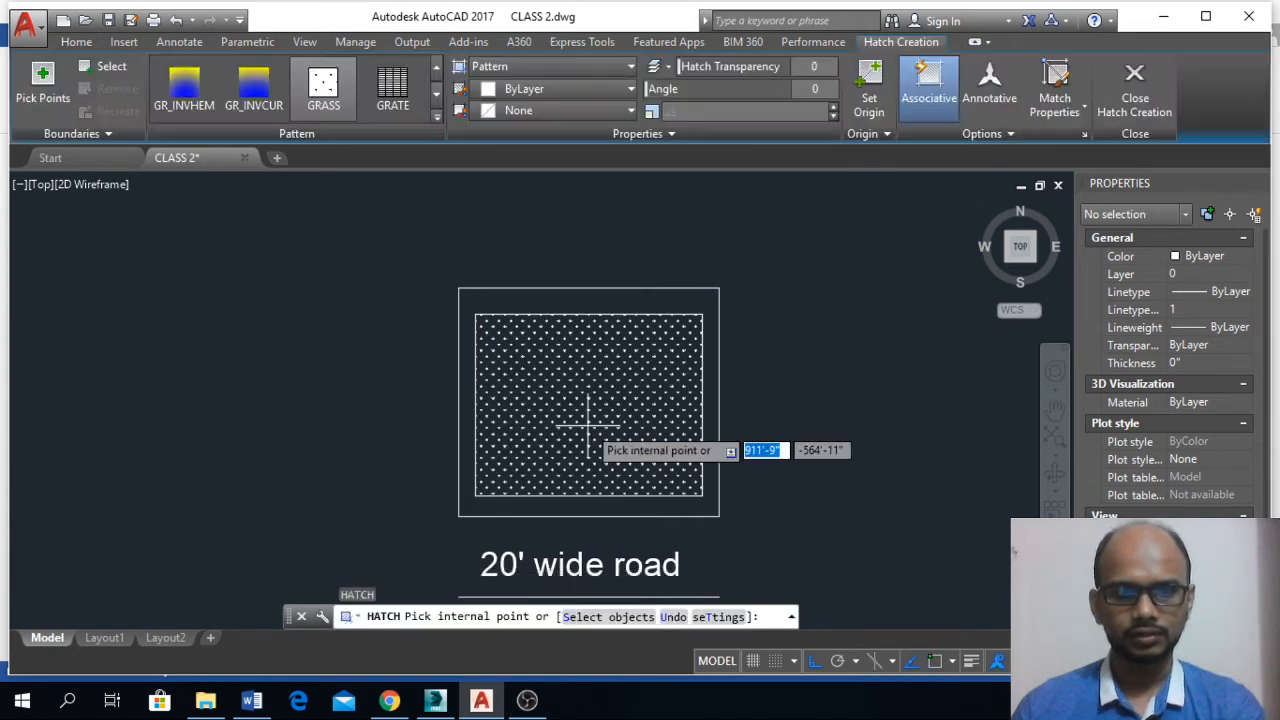
{"action": "left_click", "coordinate": [591, 304]}
{"action": "left_click", "coordinate": [591, 302]}
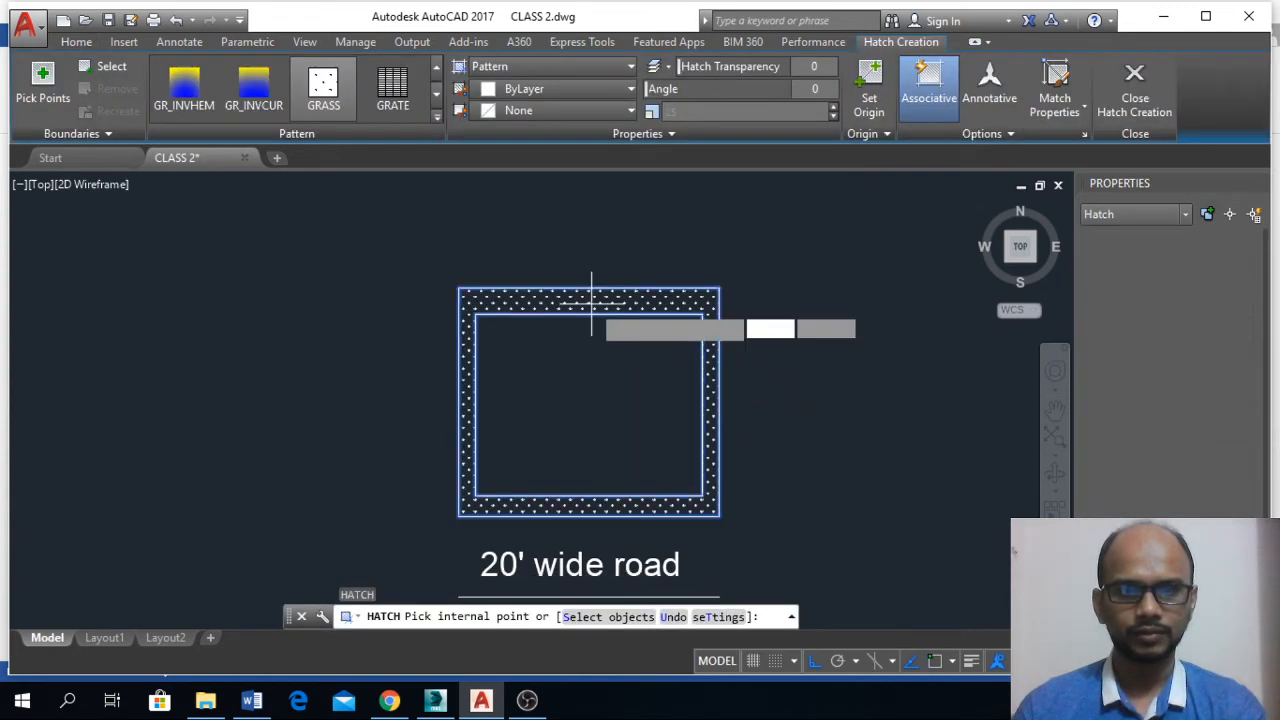
{"action": "key", "text": "Return"}
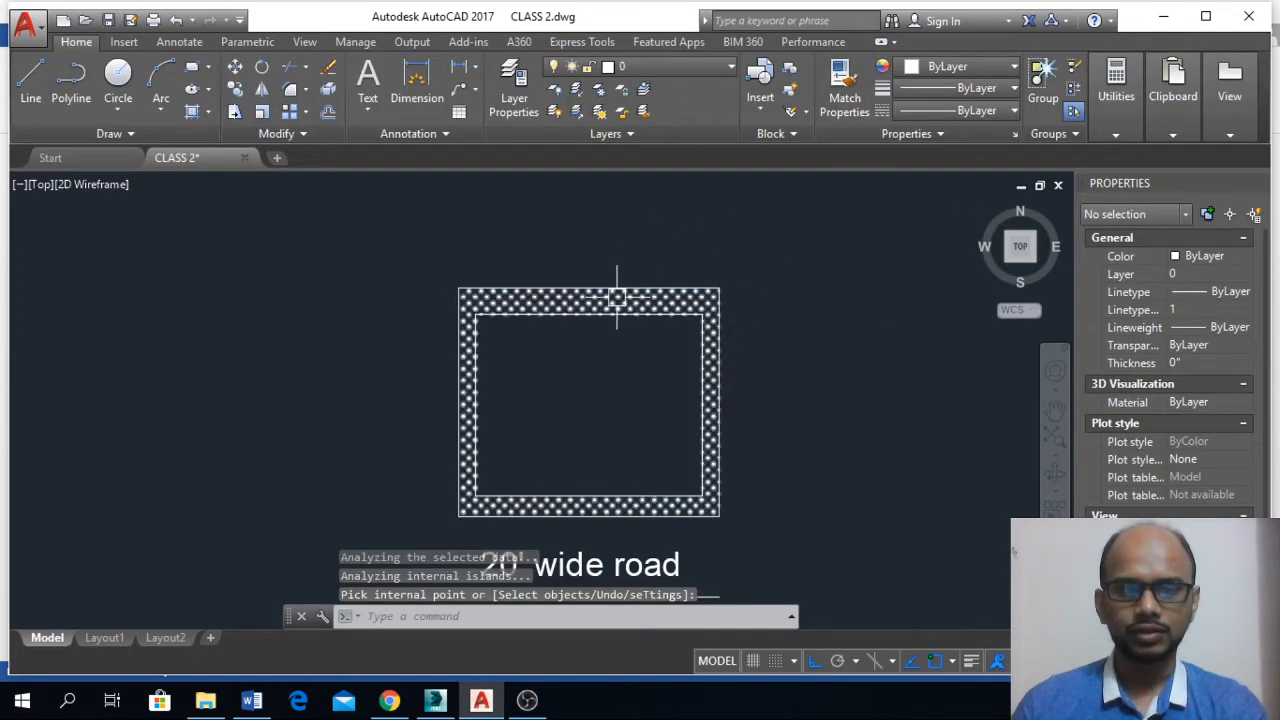
- Hatch the inner buildable rectangle with the ANSI31 pattern at a scale of 200
{"action": "scroll", "coordinate": [584, 393], "scroll_direction": "up", "scroll_amount": 2}
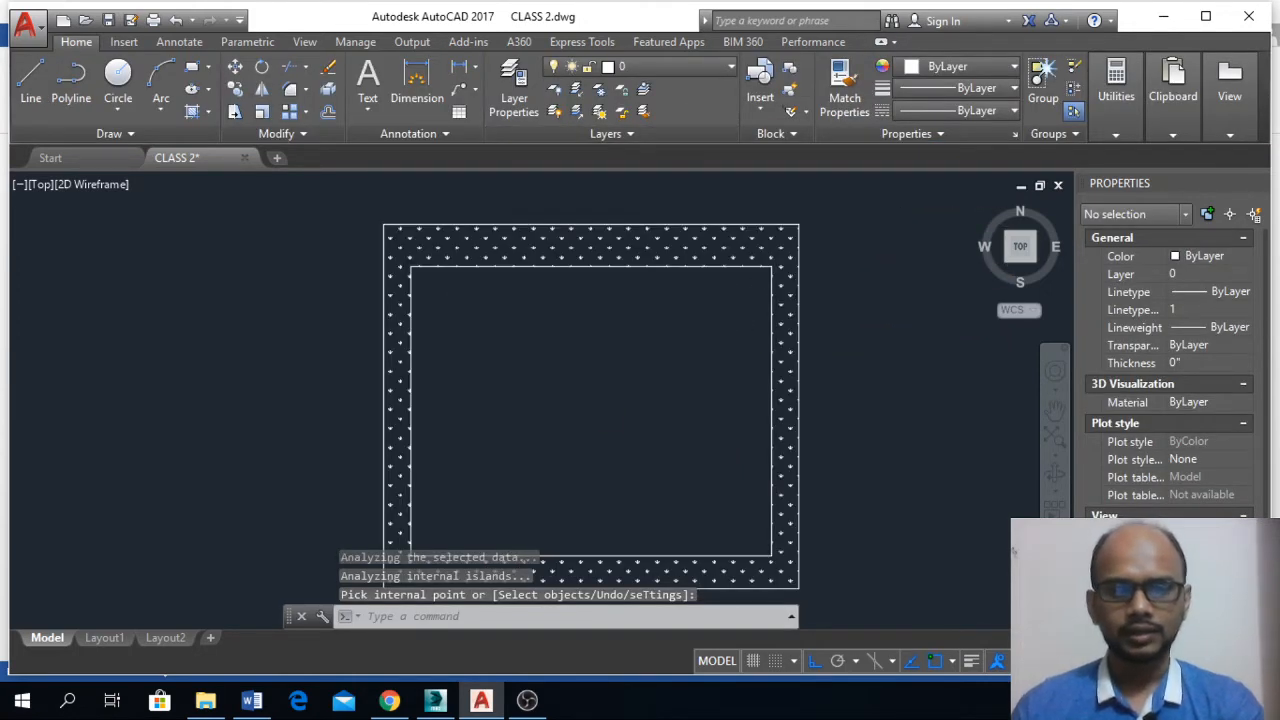
{"action": "type", "text": "h"}
{"action": "key", "text": "Return"}
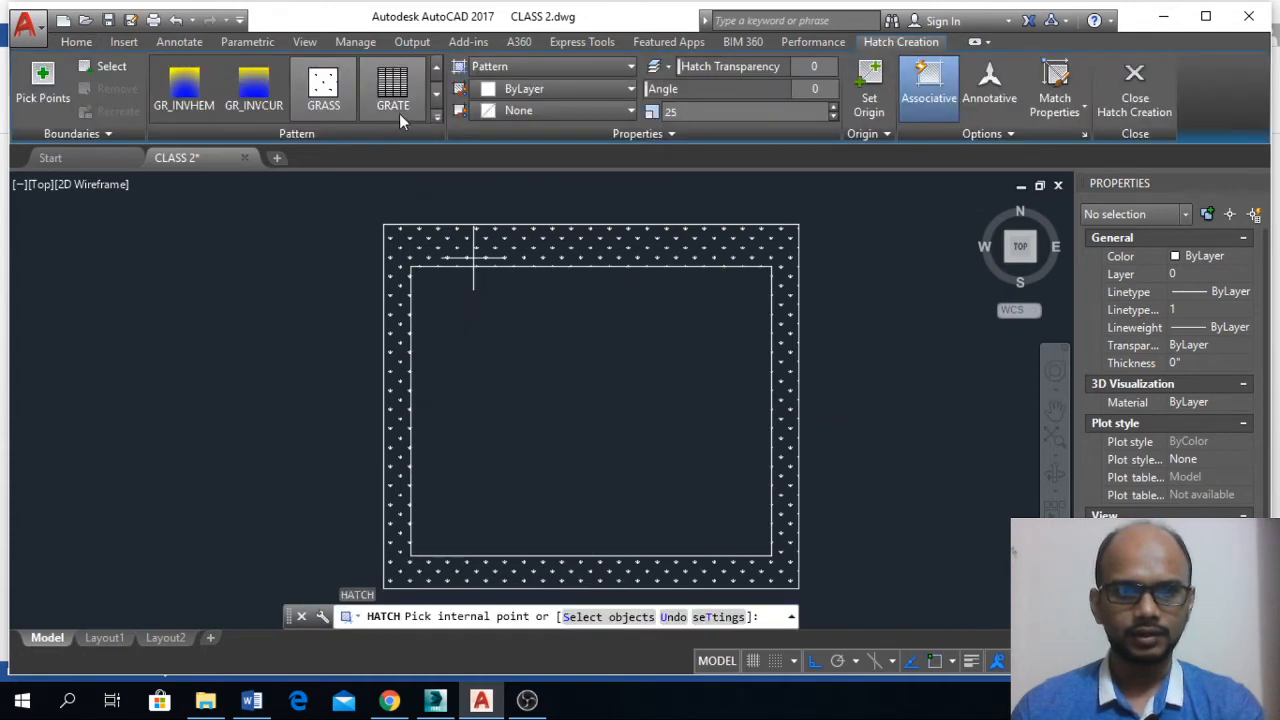
{"action": "left_click", "coordinate": [436, 116]}
{"action": "scroll", "coordinate": [390, 220], "scroll_direction": "up", "scroll_amount": 6}
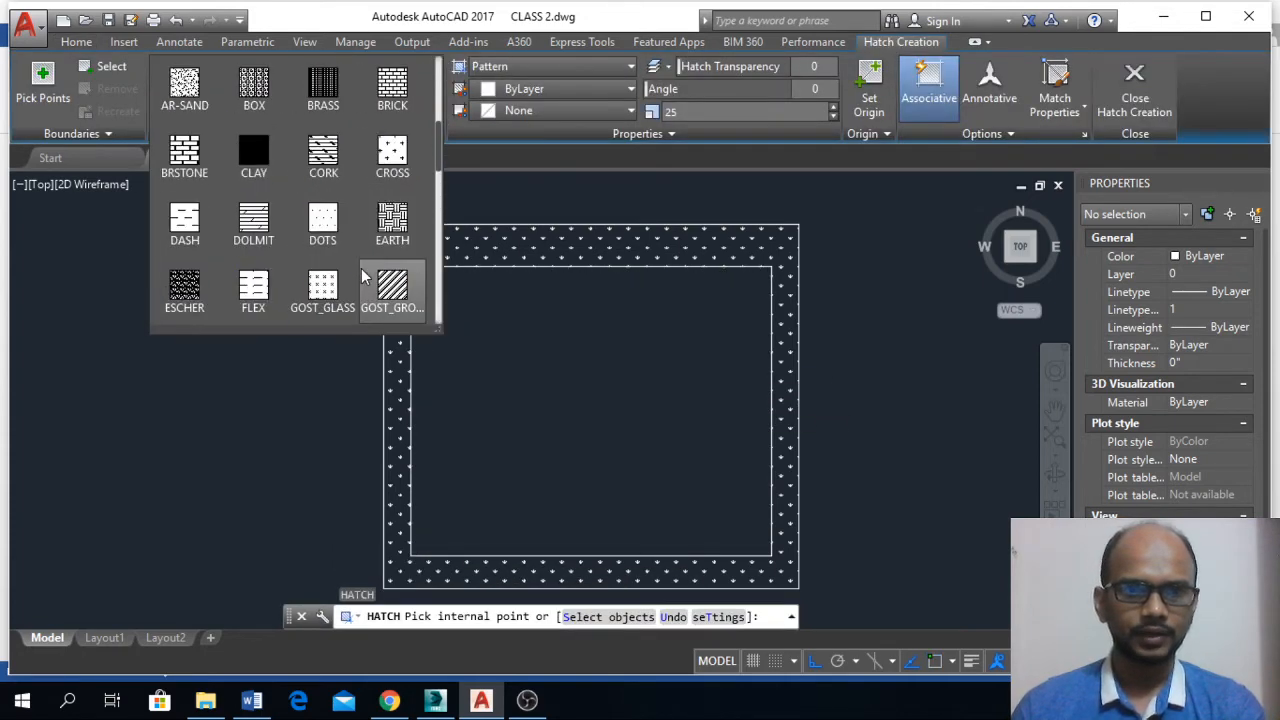
{"action": "left_click", "coordinate": [334, 106]}
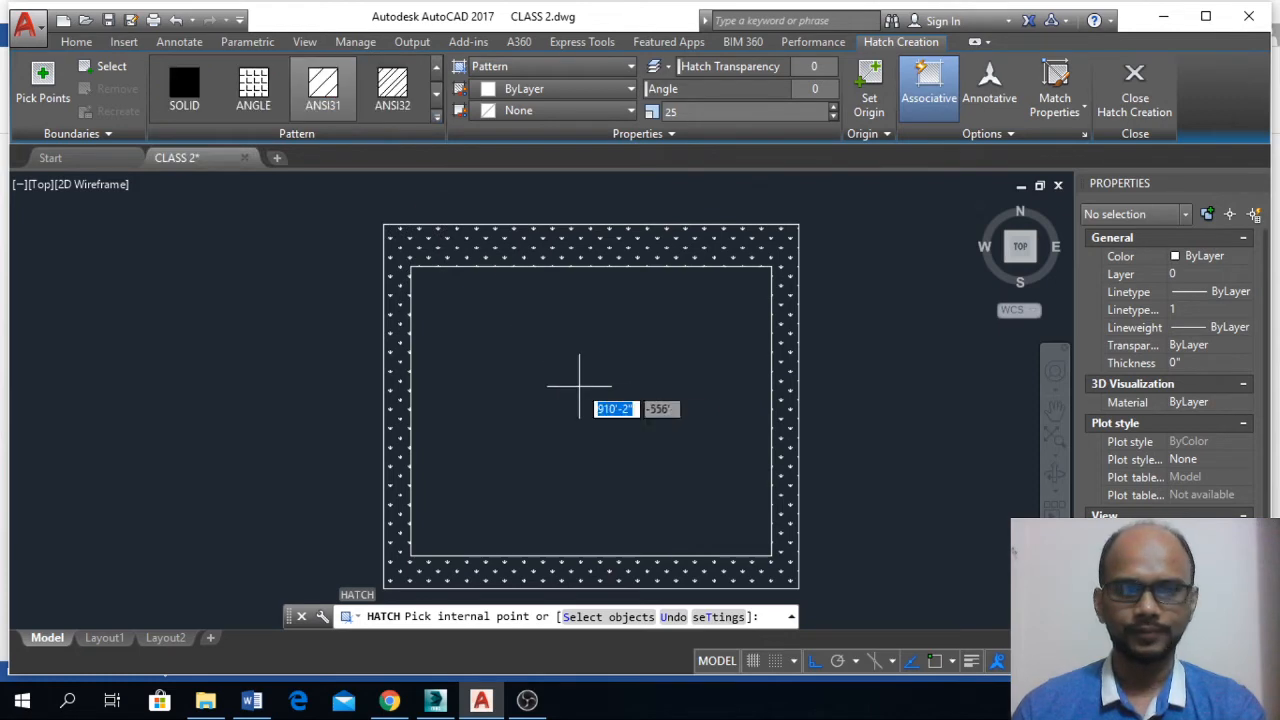
{"action": "left_click", "coordinate": [576, 381]}
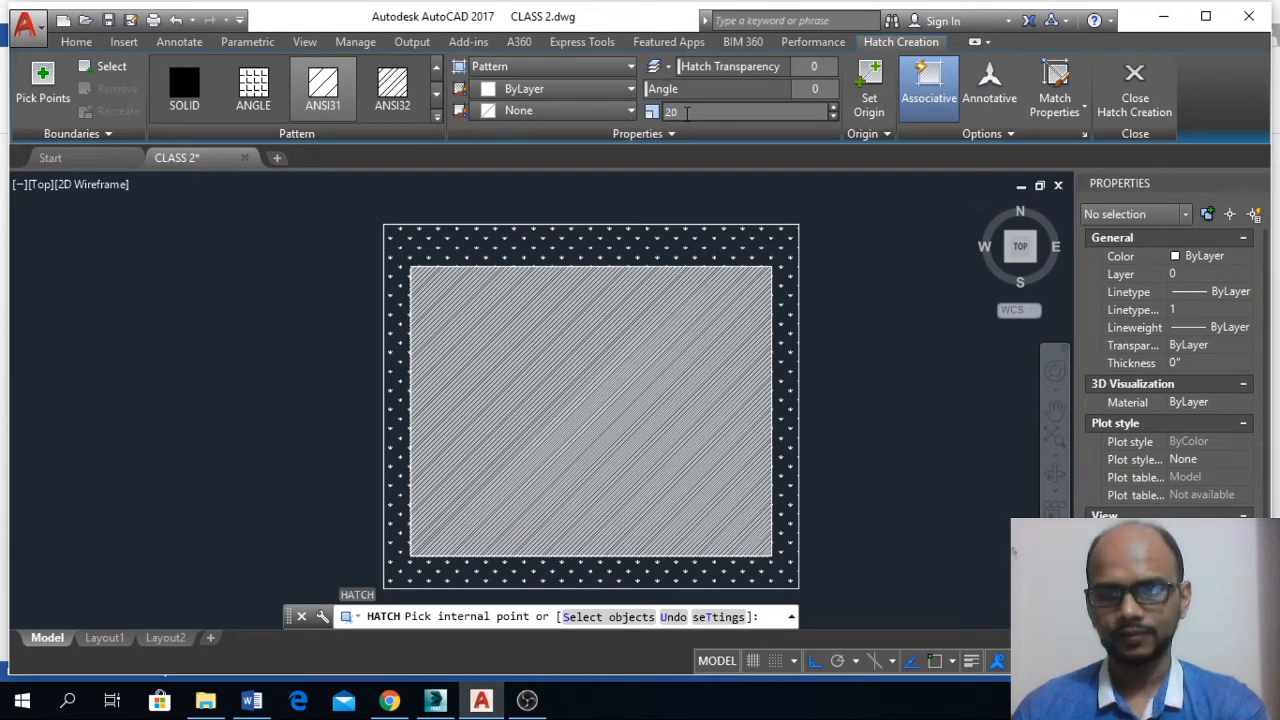
{"action": "left_click", "coordinate": [630, 398]}
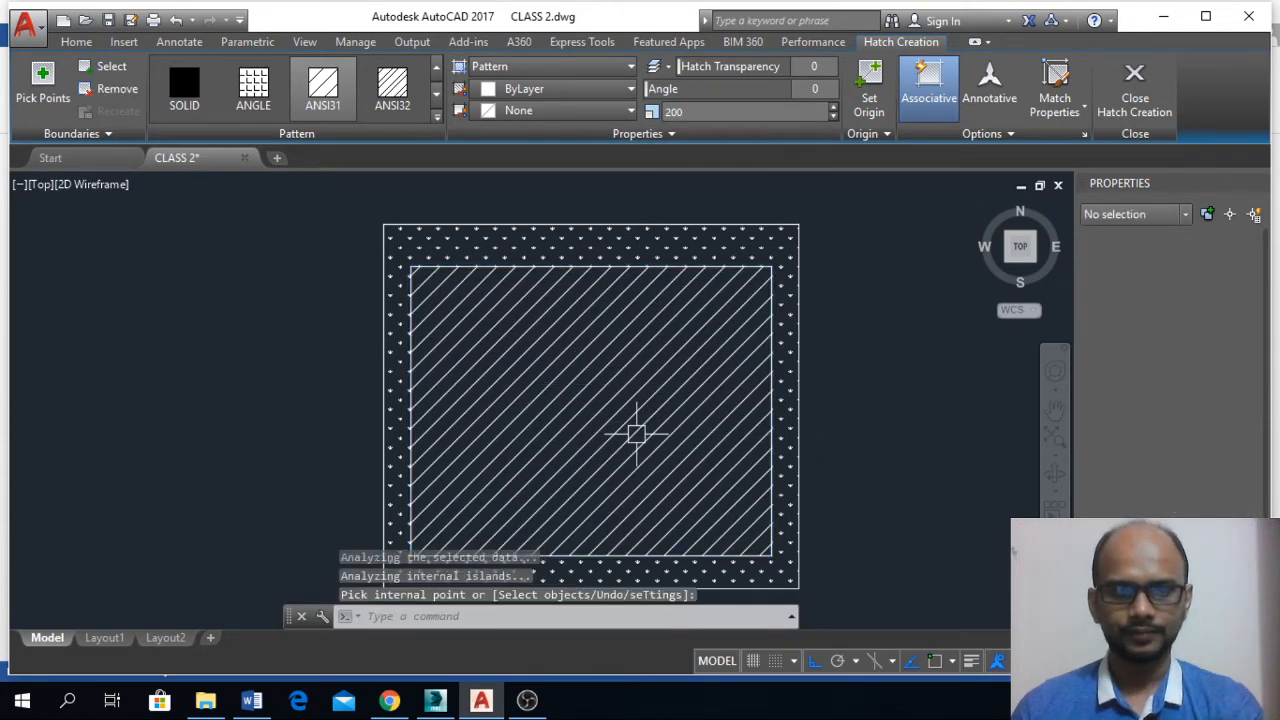
{"action": "key", "text": "Return"}
- Try to copy the hatched plot with its road text and road line horizontally to the right
{"action": "scroll", "coordinate": [582, 355], "scroll_direction": "down", "scroll_amount": 6}
{"action": "left_click", "coordinate": [704, 266]}
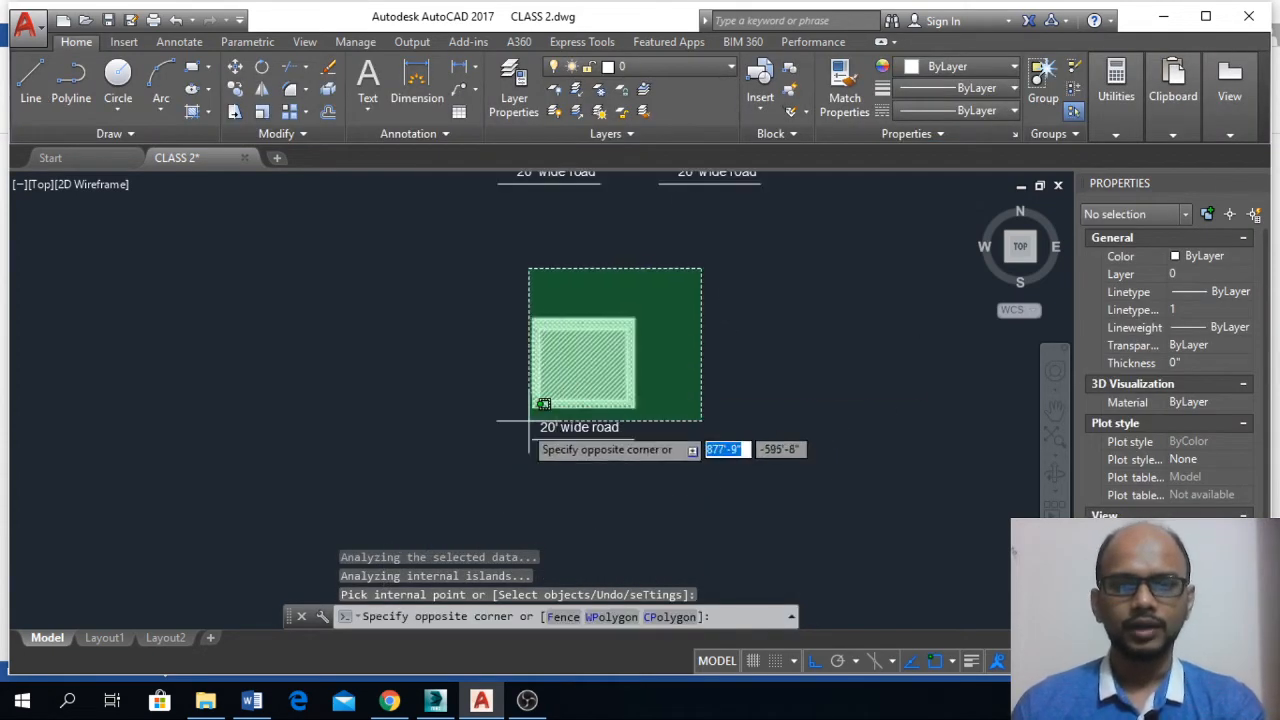
{"action": "left_click", "coordinate": [476, 458]}
{"action": "type", "text": "co"}
{"action": "key", "text": "Return"}
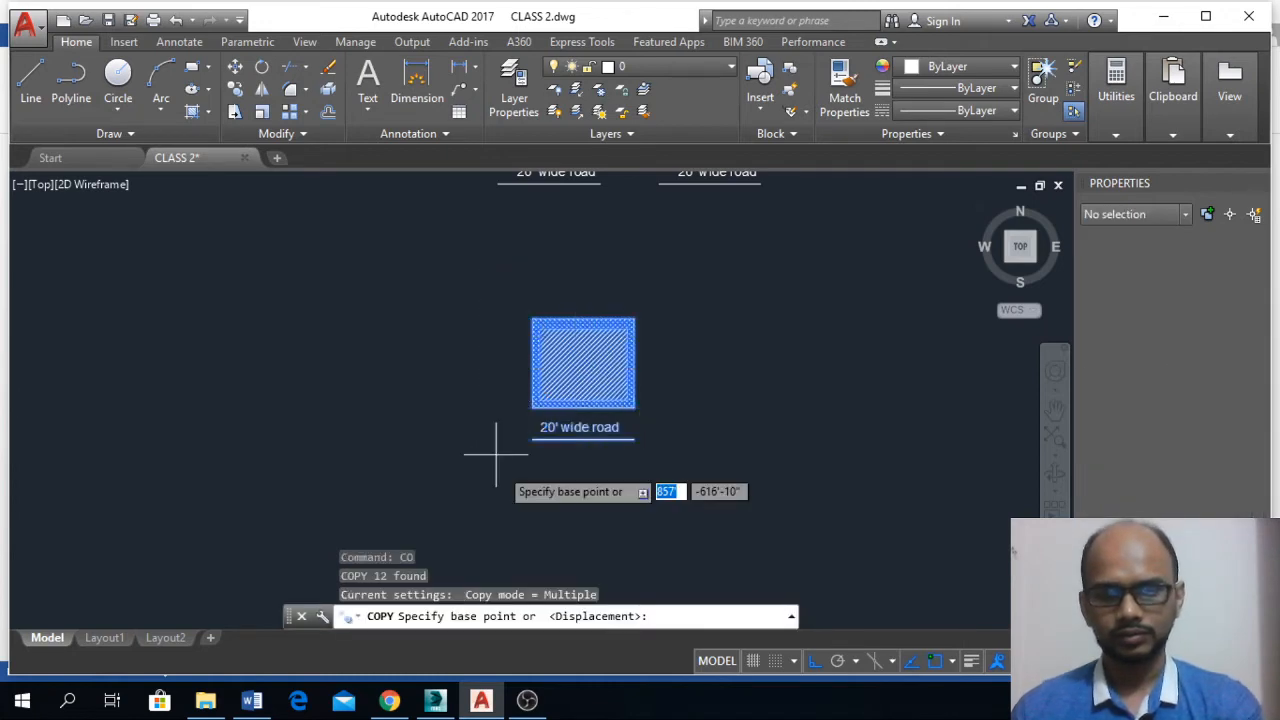
{"action": "left_click", "coordinate": [500, 502]}
{"action": "left_click", "coordinate": [688, 502]}
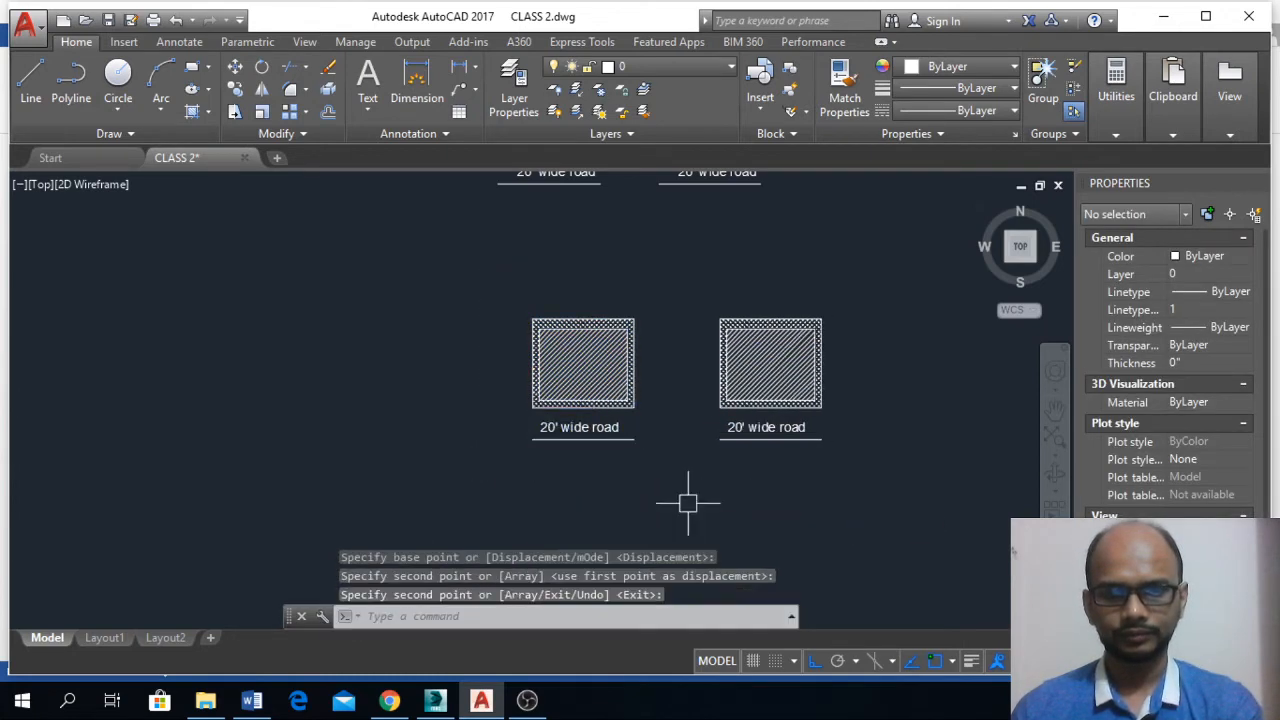
- Undo the copy of the hatched plot and road
{"action": "scroll", "coordinate": [686, 509], "scroll_direction": "up", "scroll_amount": 6}
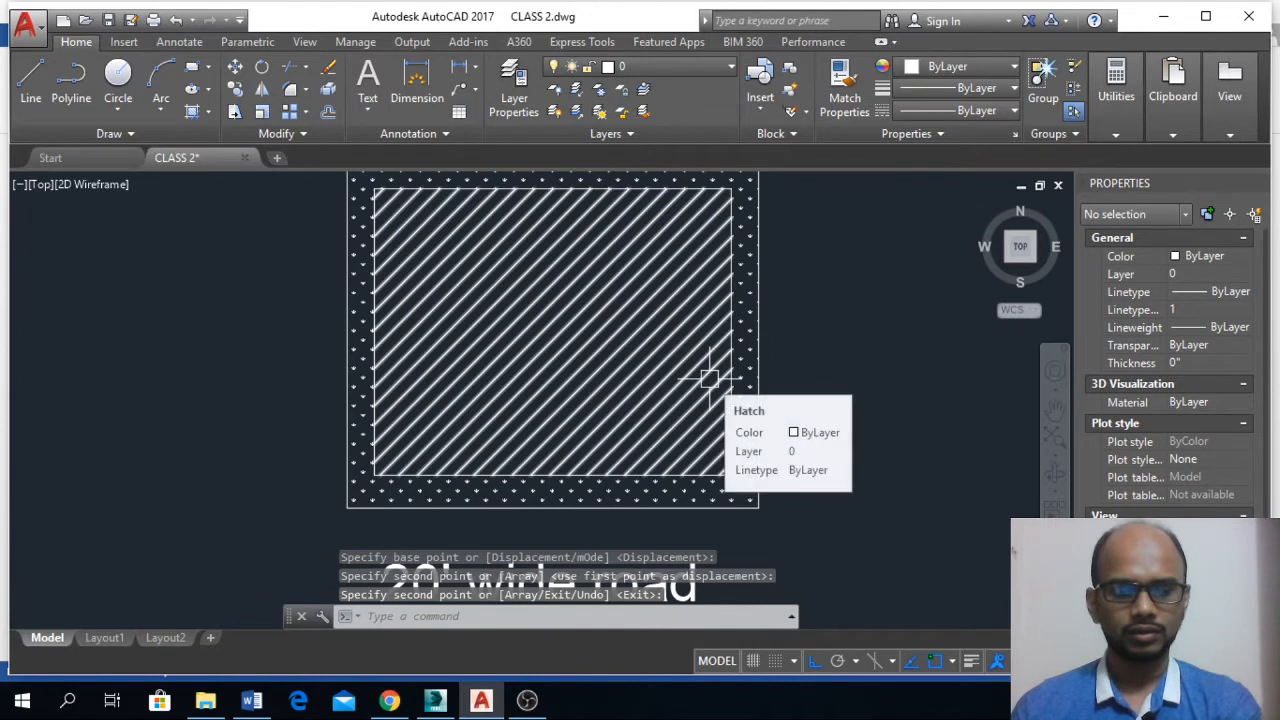
{"action": "key", "text": "ctrl+z"}
{"action": "scroll", "coordinate": [715, 392], "scroll_direction": "down", "scroll_amount": 4}
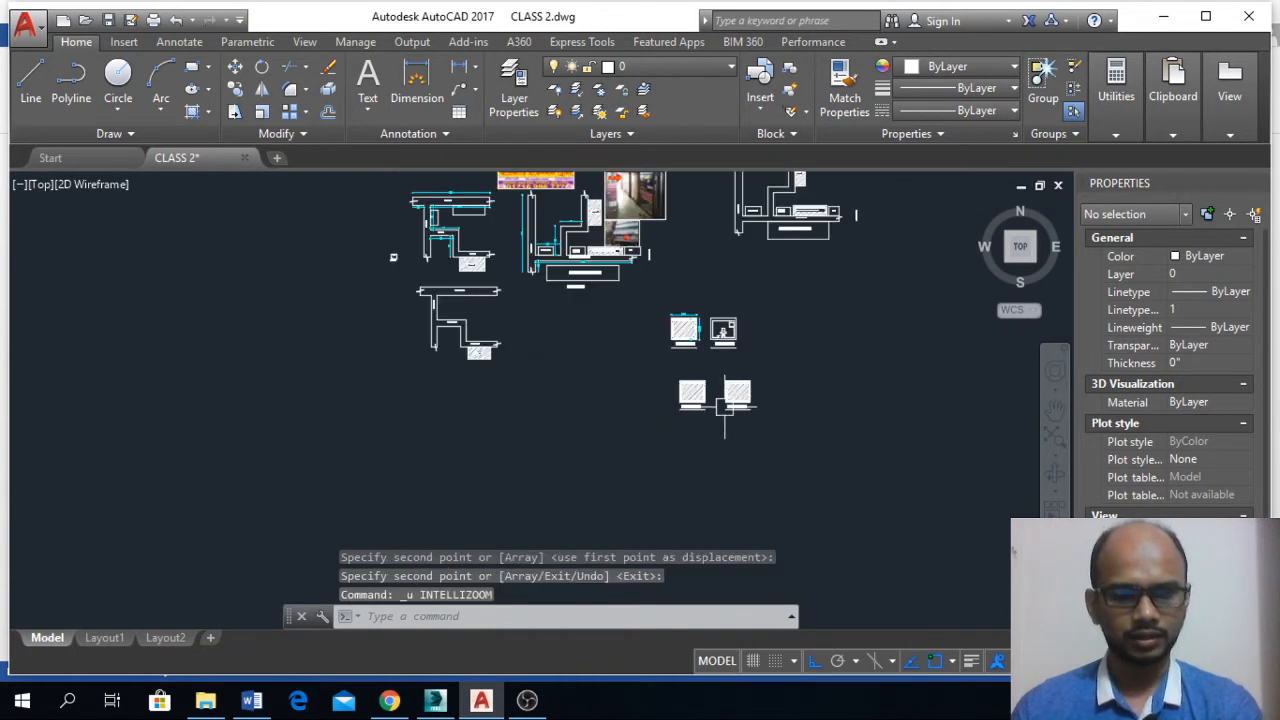
{"action": "key", "text": "ctrl+z"}
{"action": "key", "text": "ctrl+z"}
- Copy the hatched plot with its road text and line horizontally about 129' to the right
{"action": "left_click", "coordinate": [675, 295]}
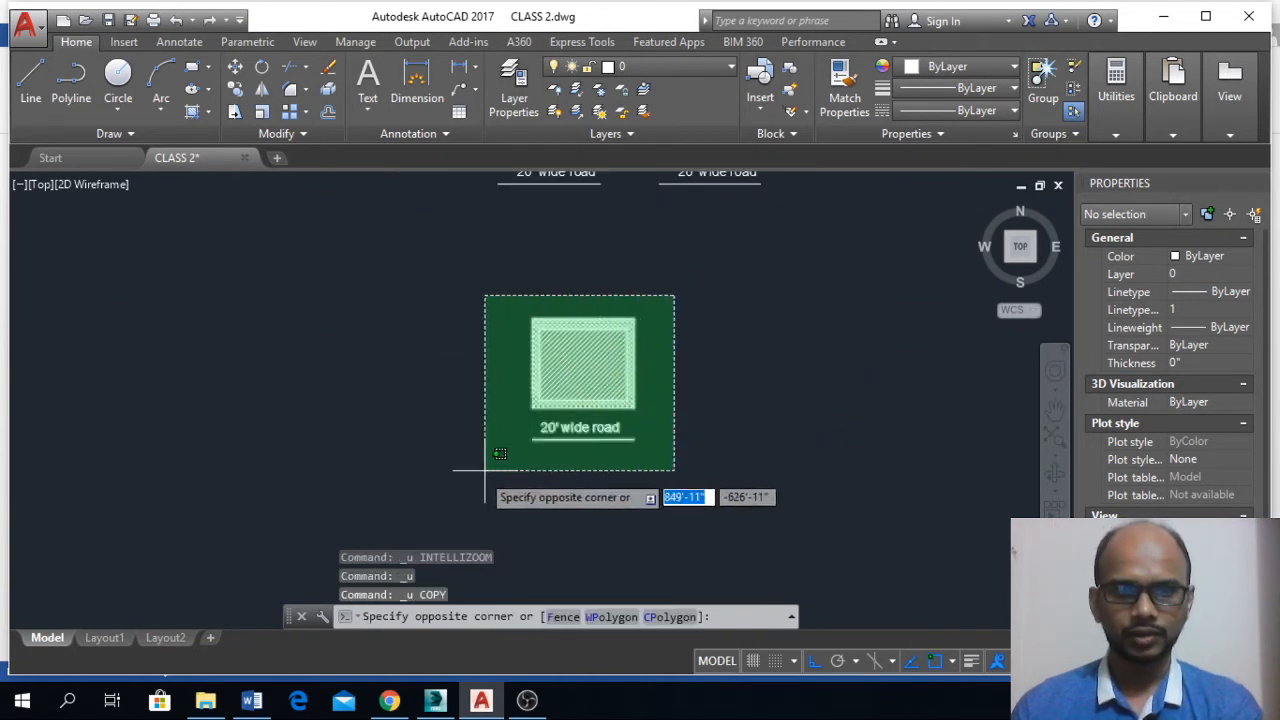
{"action": "left_click", "coordinate": [484, 472]}
{"action": "type", "text": "co"}
{"action": "key", "text": "Return"}
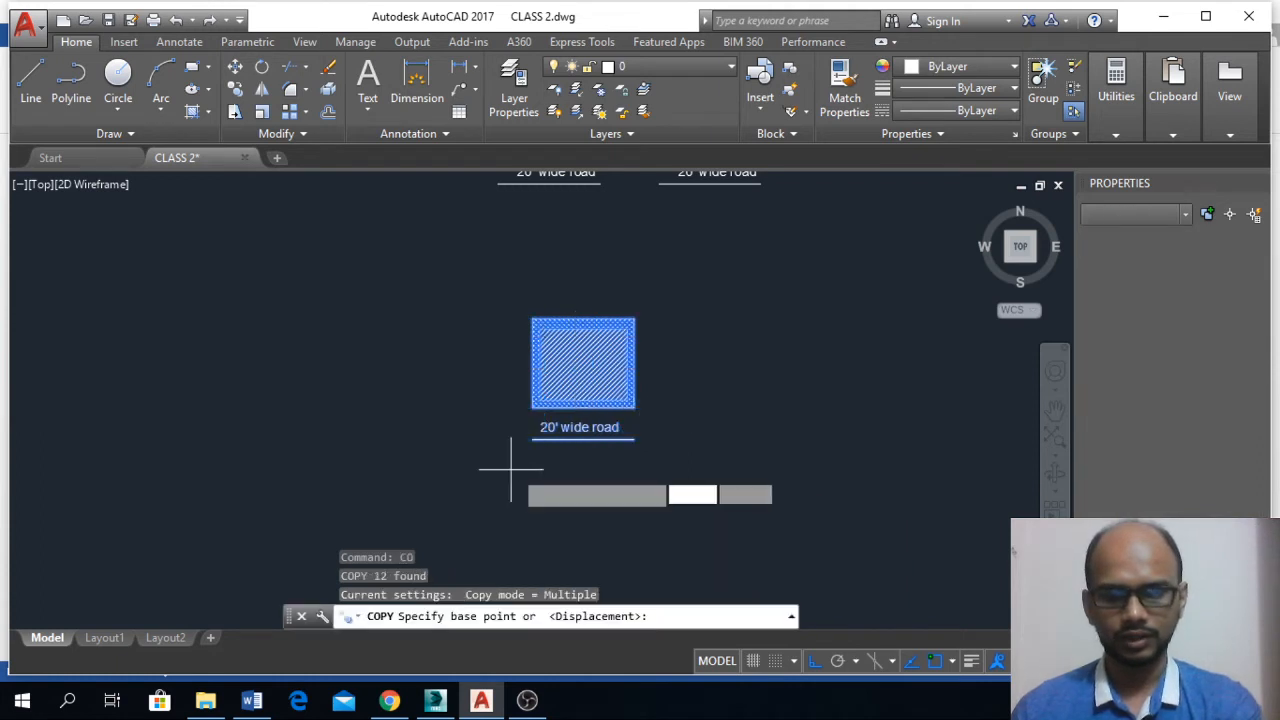
{"action": "left_click", "coordinate": [528, 491]}
{"action": "left_click", "coordinate": [732, 491]}
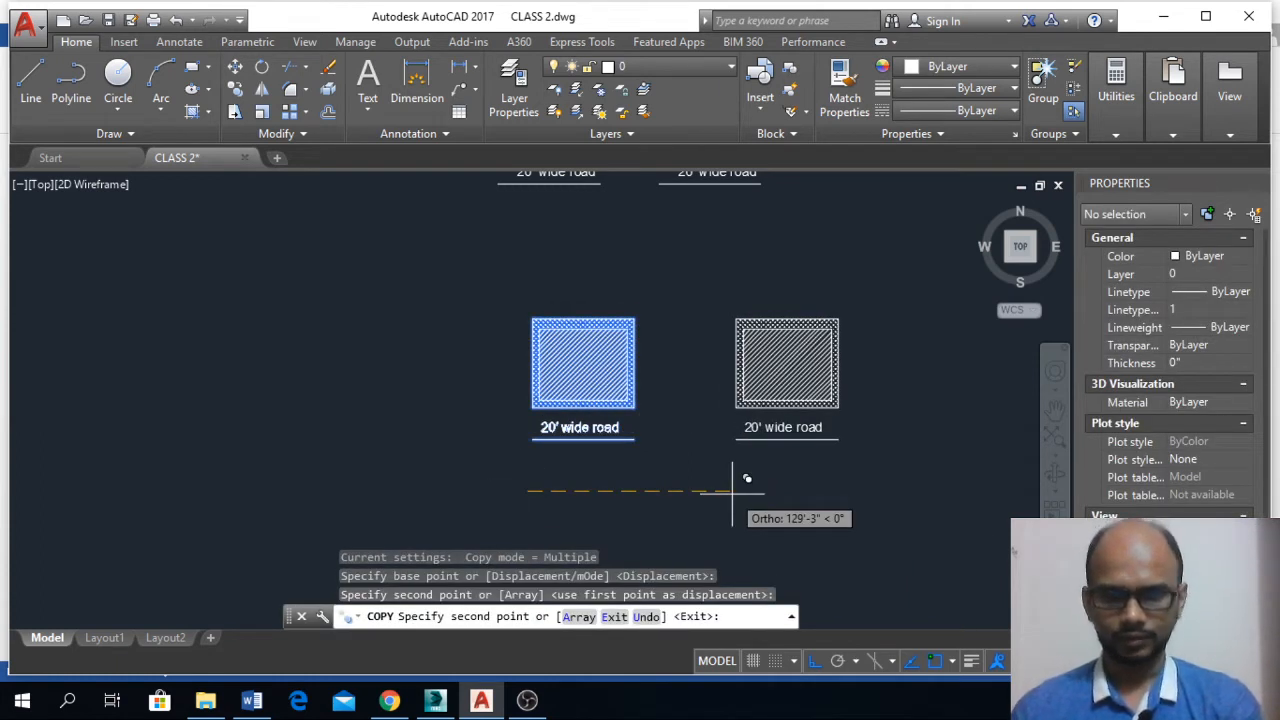
{"action": "key", "text": "Return"}
- Delete the diagonal-line hatch and the grass hatch from the copied plot on the right
{"action": "scroll", "coordinate": [737, 500], "scroll_direction": "up", "scroll_amount": 5}
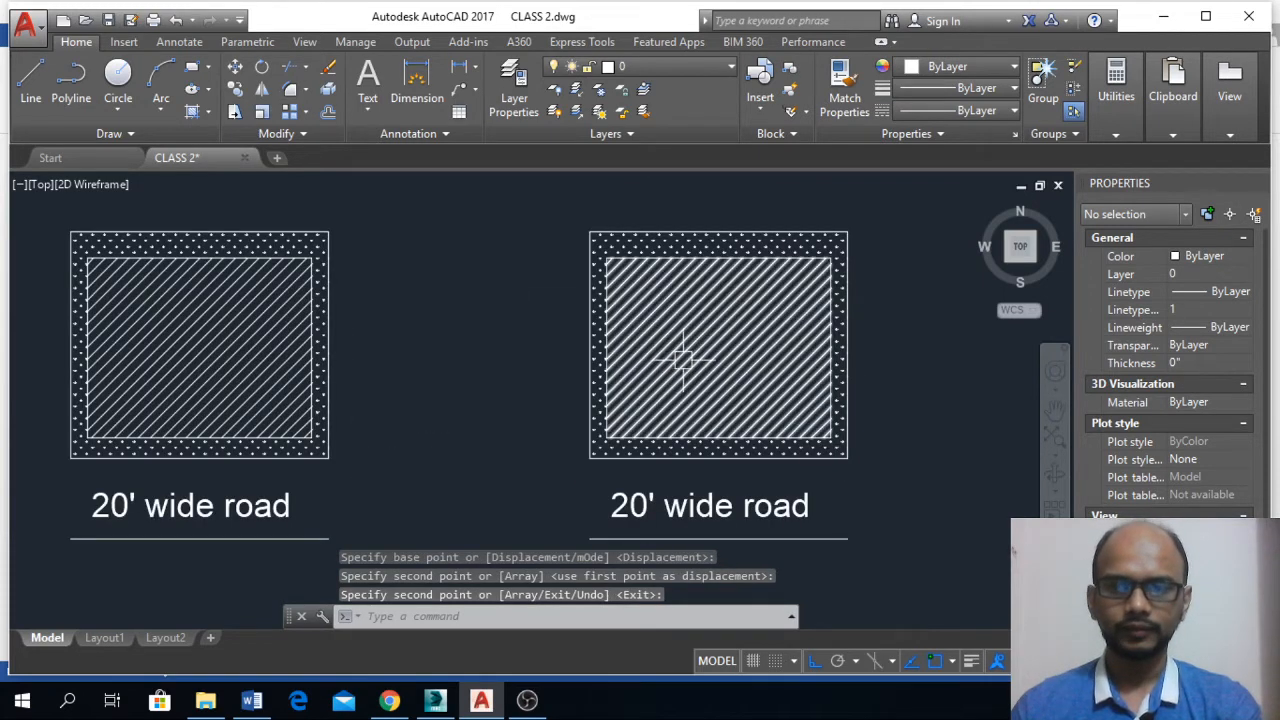
{"action": "left_click", "coordinate": [717, 334]}
{"action": "key", "text": "Delete"}
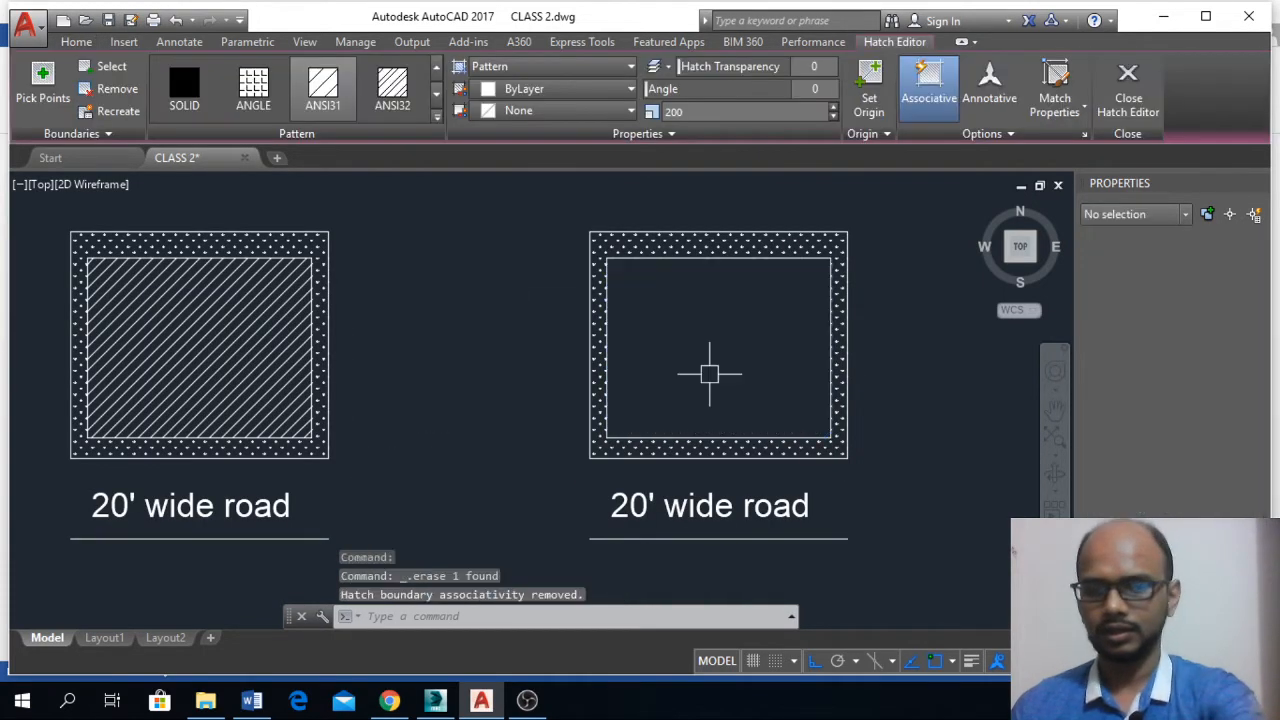
{"action": "scroll", "coordinate": [745, 252], "scroll_direction": "up", "scroll_amount": 3}
{"action": "left_click", "coordinate": [740, 238]}
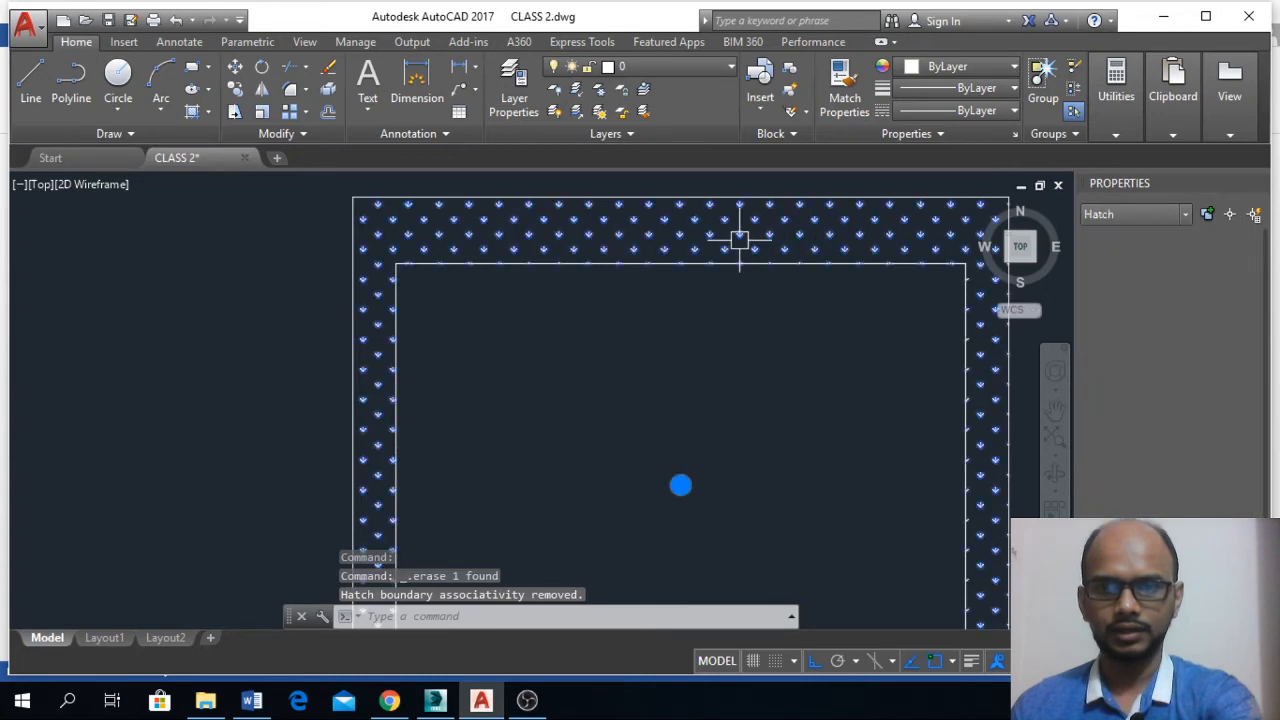
{"action": "key", "text": "Delete"}
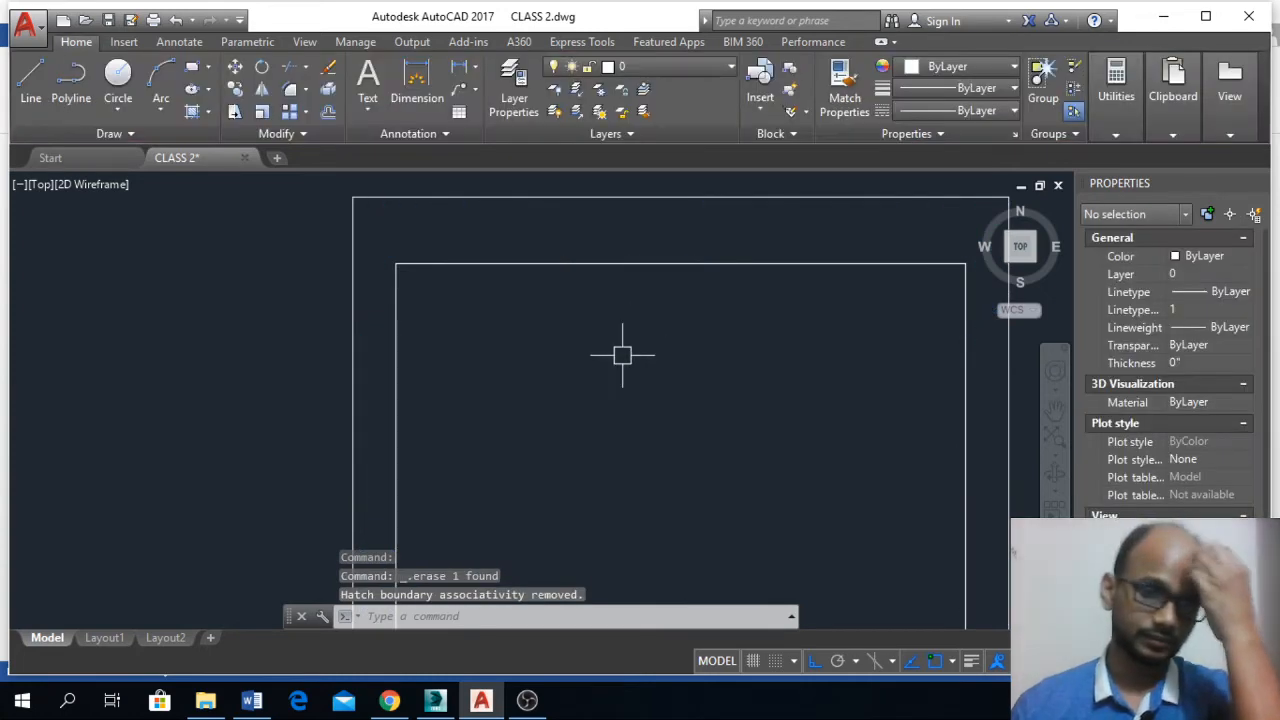
- Offset all four setback lines of the copied plot 5" inward to form the outer walls
{"action": "scroll", "coordinate": [622, 354], "scroll_direction": "down", "scroll_amount": 5}
{"action": "scroll", "coordinate": [635, 409], "scroll_direction": "up", "scroll_amount": 3}
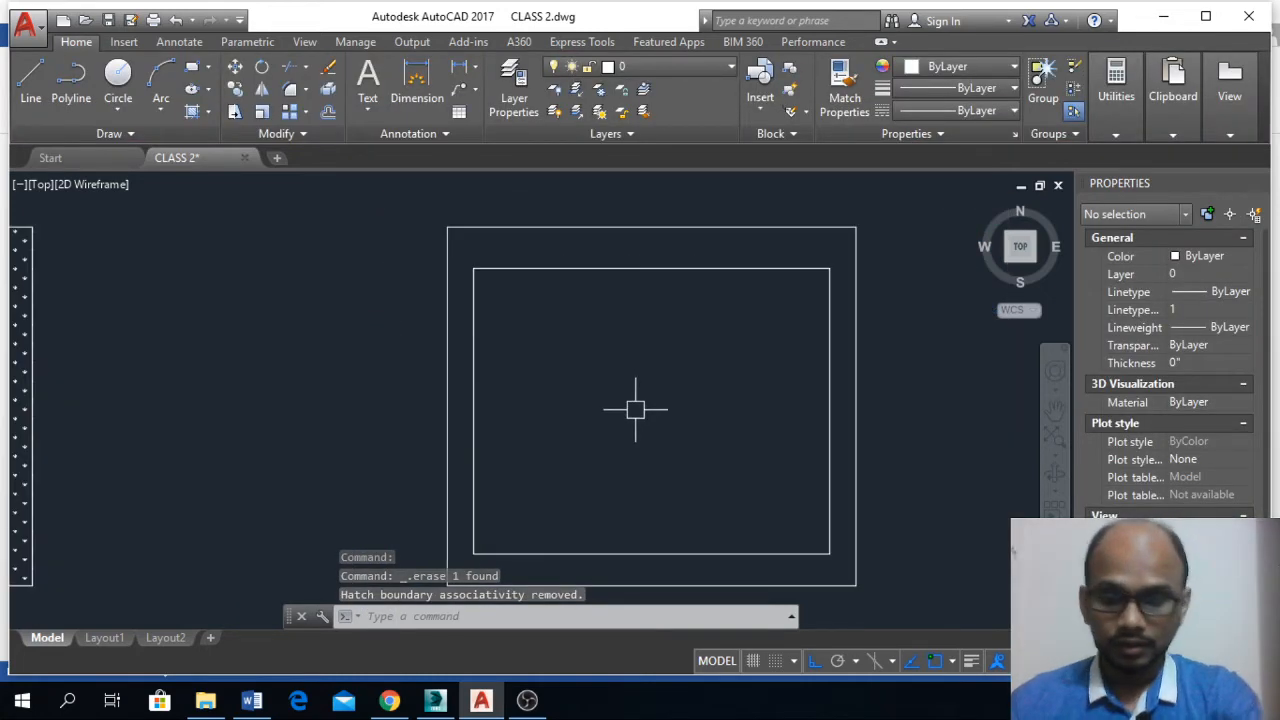
{"action": "key", "text": "Return"}
{"action": "type", "text": "5"}
{"action": "key", "text": "Return"}
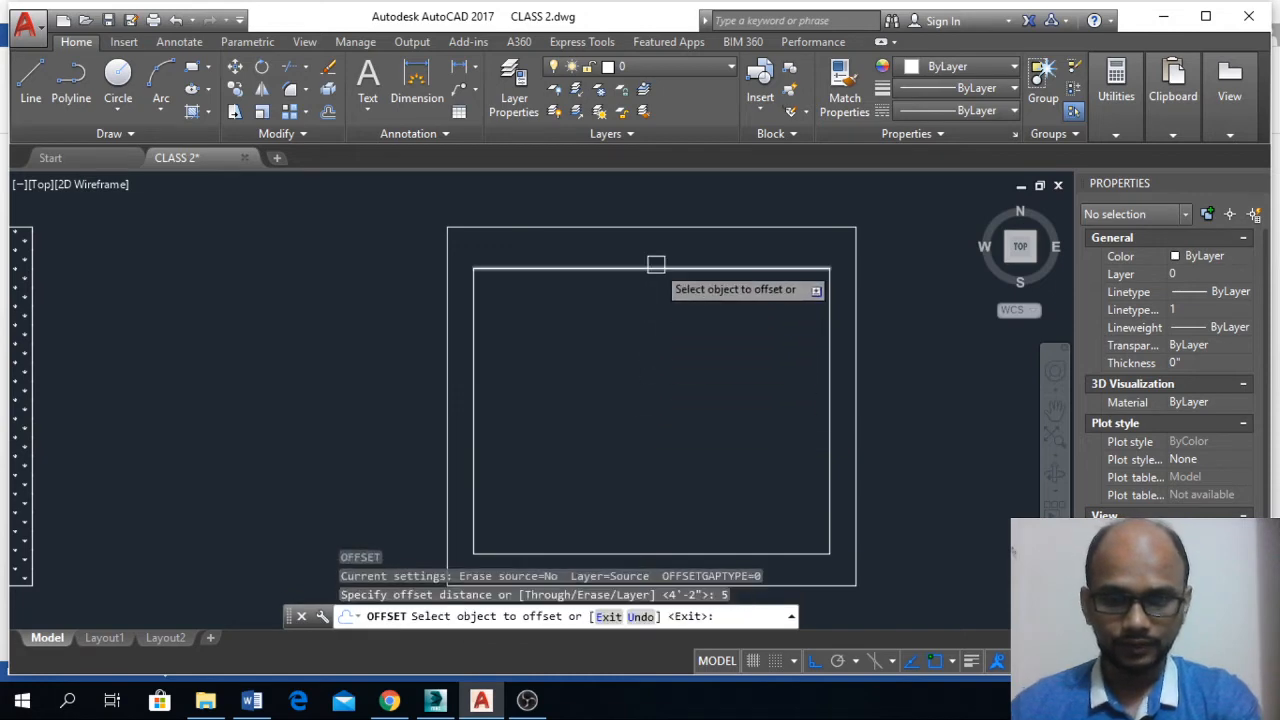
{"action": "left_click", "coordinate": [467, 389]}
{"action": "left_click", "coordinate": [613, 390]}
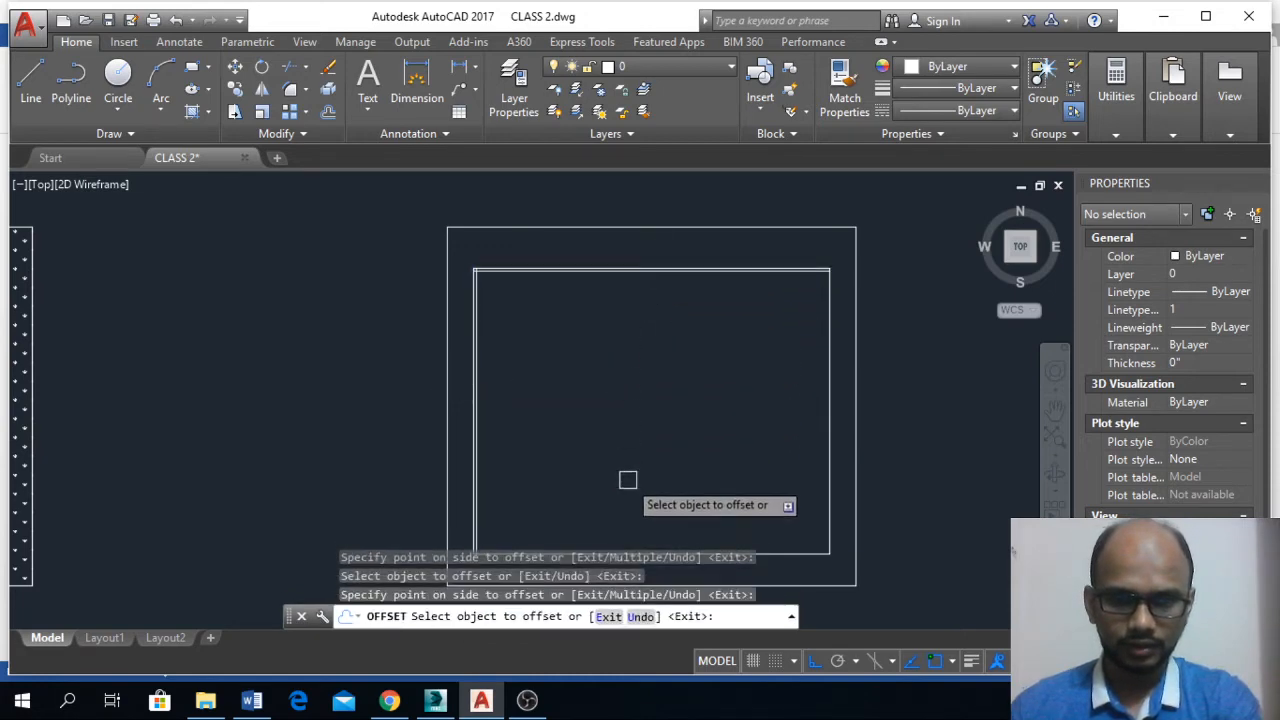
{"action": "scroll", "coordinate": [676, 420], "scroll_direction": "down", "scroll_amount": 3}
{"action": "scroll", "coordinate": [672, 455], "scroll_direction": "up", "scroll_amount": 3}
{"action": "left_click", "coordinate": [662, 455]}
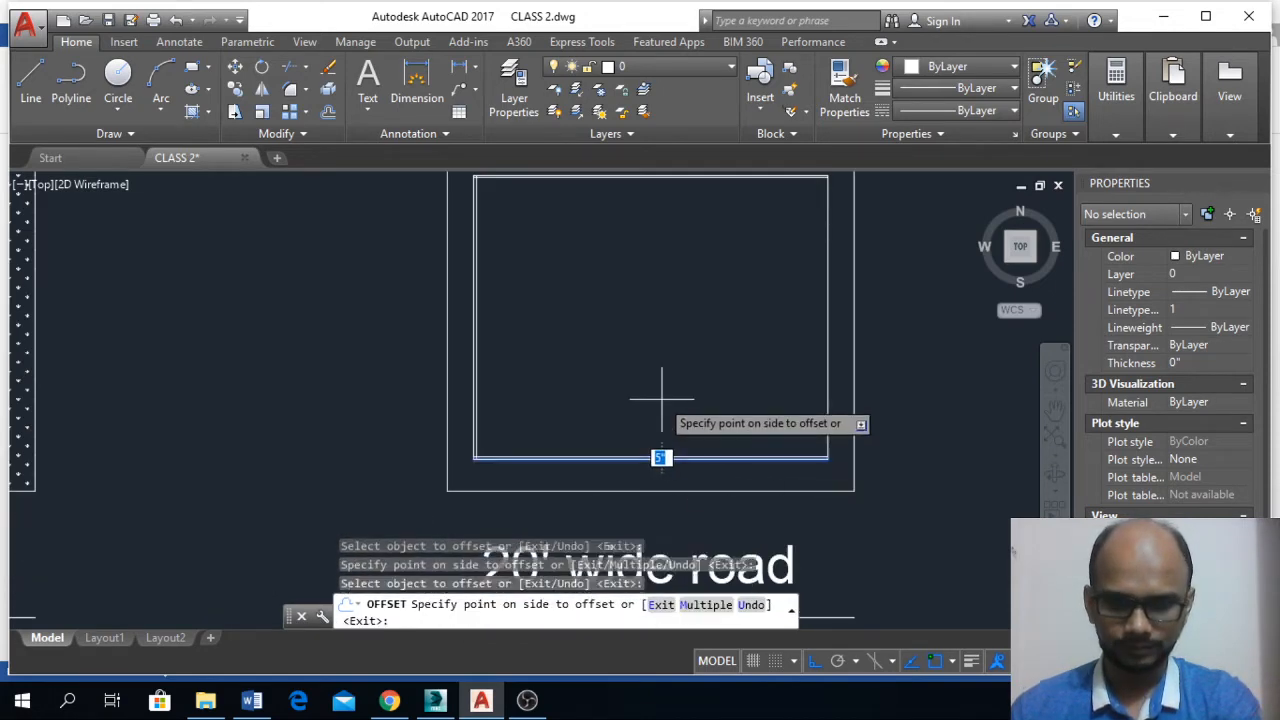
{"action": "left_click", "coordinate": [663, 388]}
{"action": "left_click", "coordinate": [829, 376]}
{"action": "left_click", "coordinate": [722, 398]}
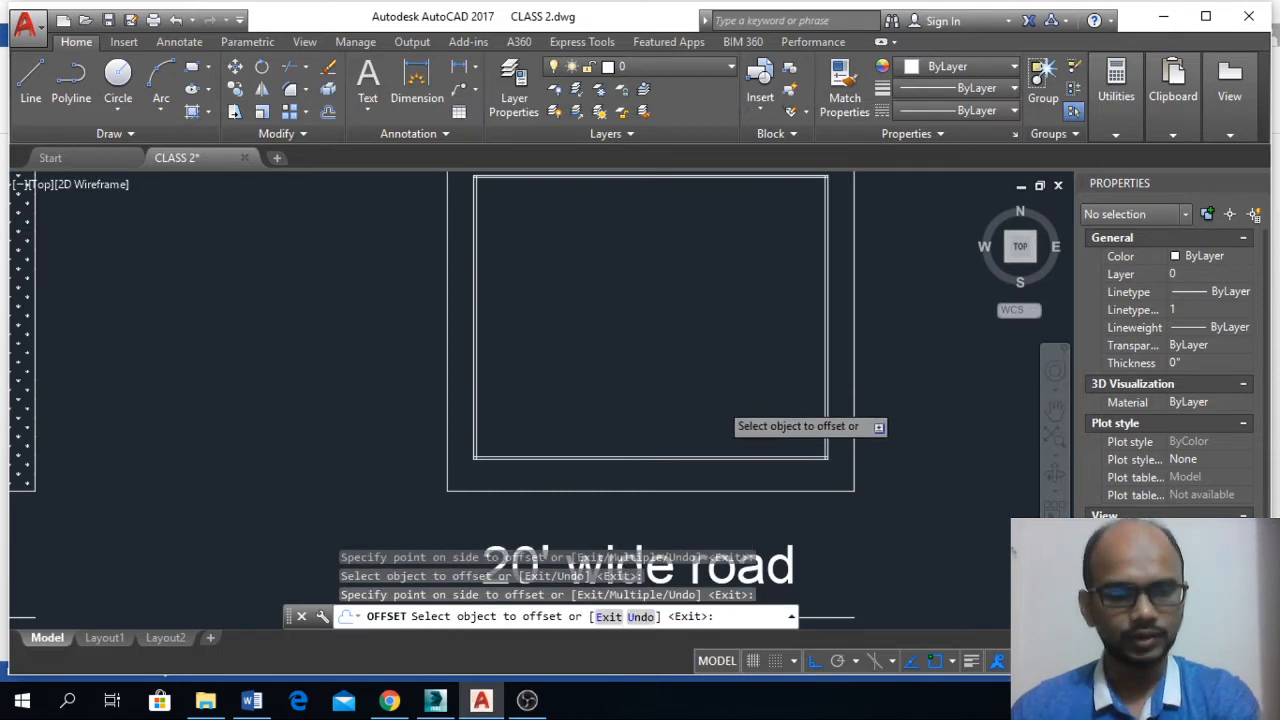
{"action": "key", "text": "Escape"}
- Compare the new outer wall outline with the reference floor plan, examining its interior walls, openings and staircase
{"action": "scroll", "coordinate": [791, 453], "scroll_direction": "down", "scroll_amount": 2}
{"action": "scroll", "coordinate": [820, 336], "scroll_direction": "up", "scroll_amount": 2}
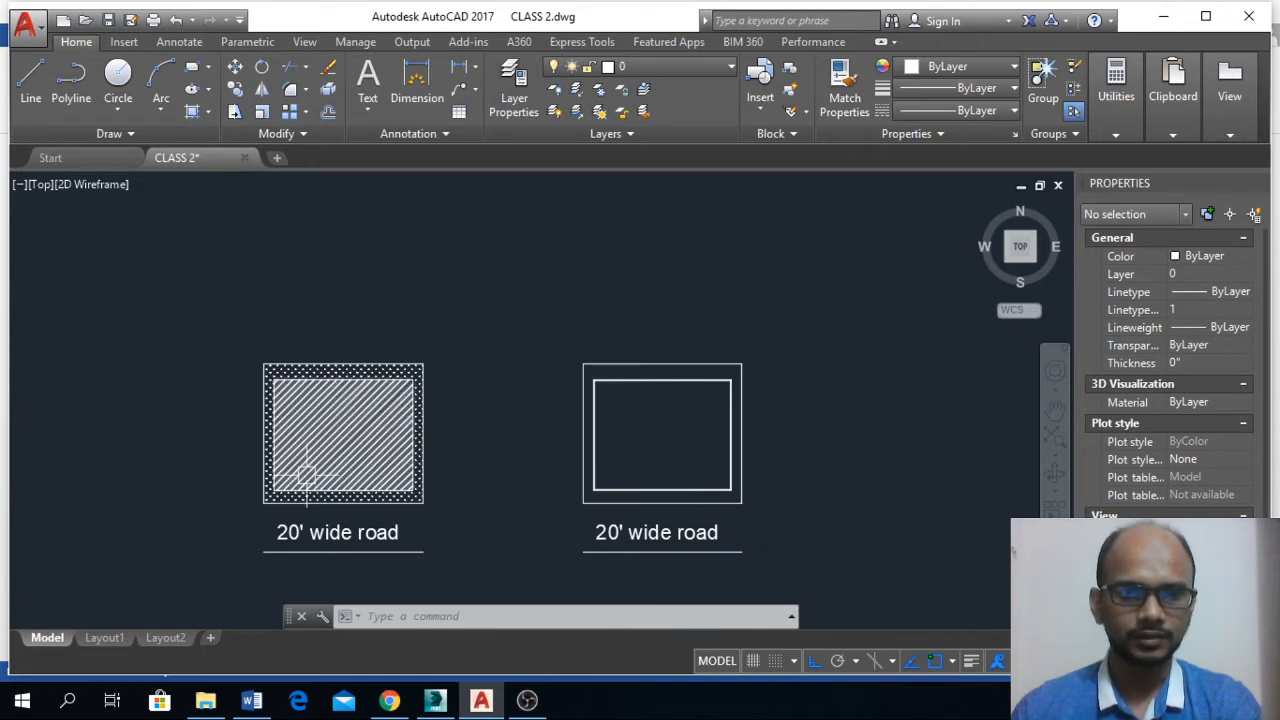
{"action": "scroll", "coordinate": [641, 467], "scroll_direction": "up", "scroll_amount": 2}
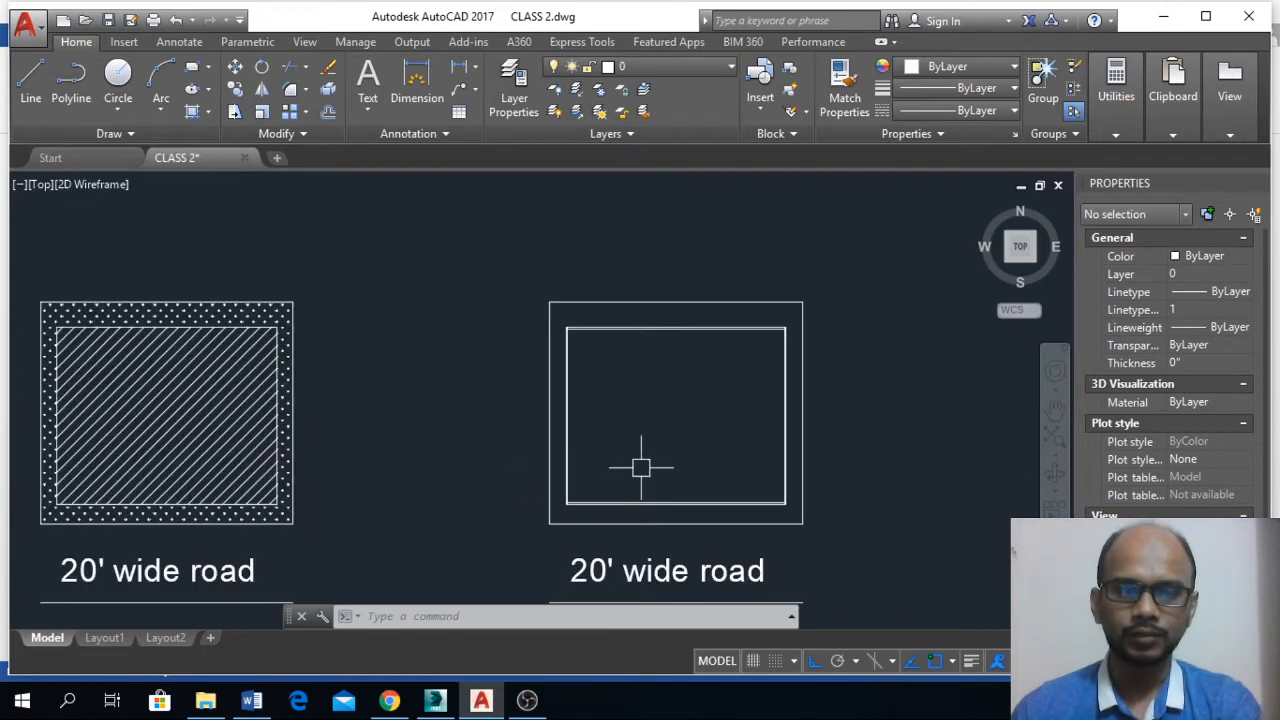
{"action": "scroll", "coordinate": [581, 456], "scroll_direction": "up", "scroll_amount": 2}
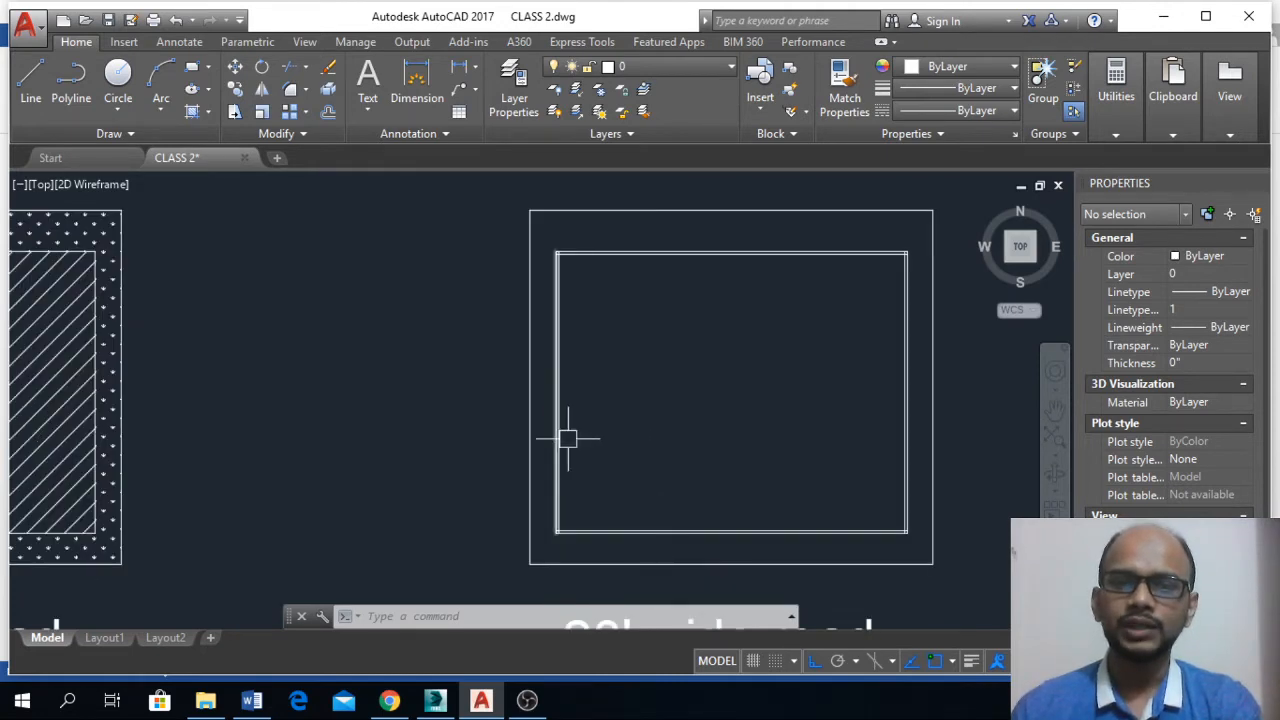
{"action": "key", "text": "Escape"}
{"action": "key", "text": "Escape"}
{"action": "scroll", "coordinate": [586, 420], "scroll_direction": "down", "scroll_amount": 4}
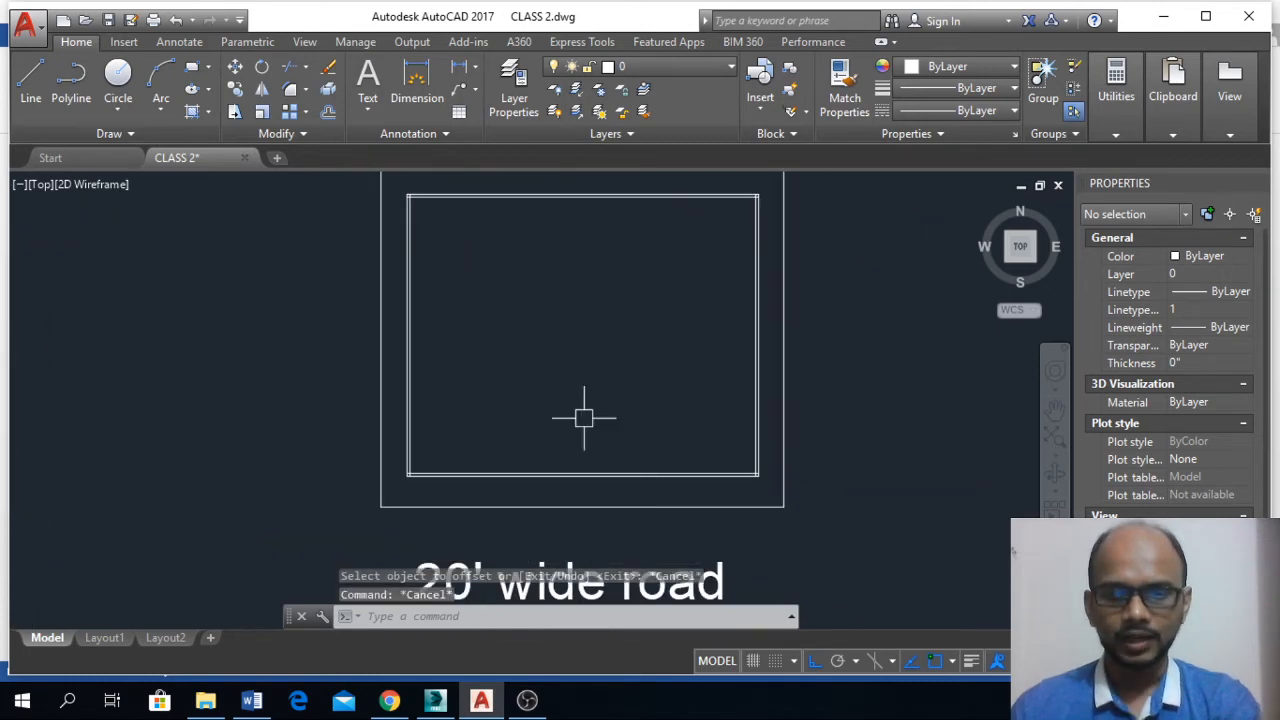
{"action": "scroll", "coordinate": [600, 290], "scroll_direction": "up", "scroll_amount": 3}
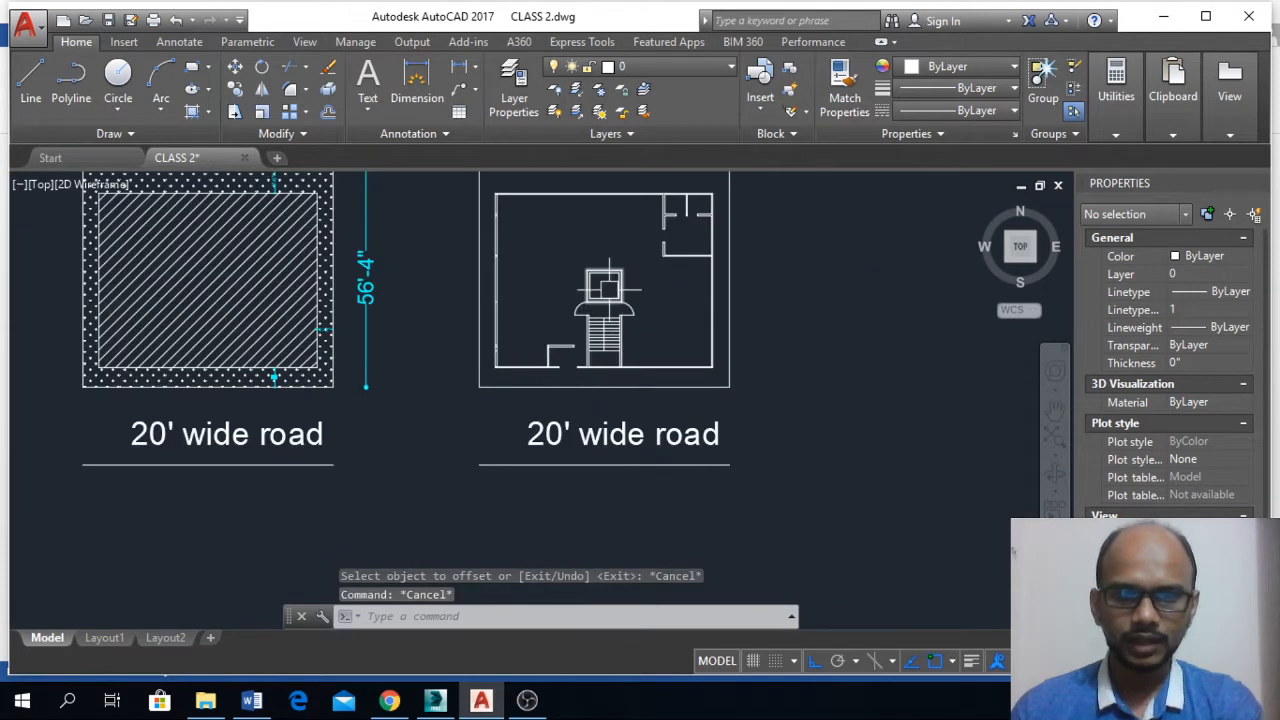
{"action": "scroll", "coordinate": [605, 290], "scroll_direction": "up", "scroll_amount": 3}
{"action": "scroll", "coordinate": [602, 288], "scroll_direction": "down", "scroll_amount": 4}
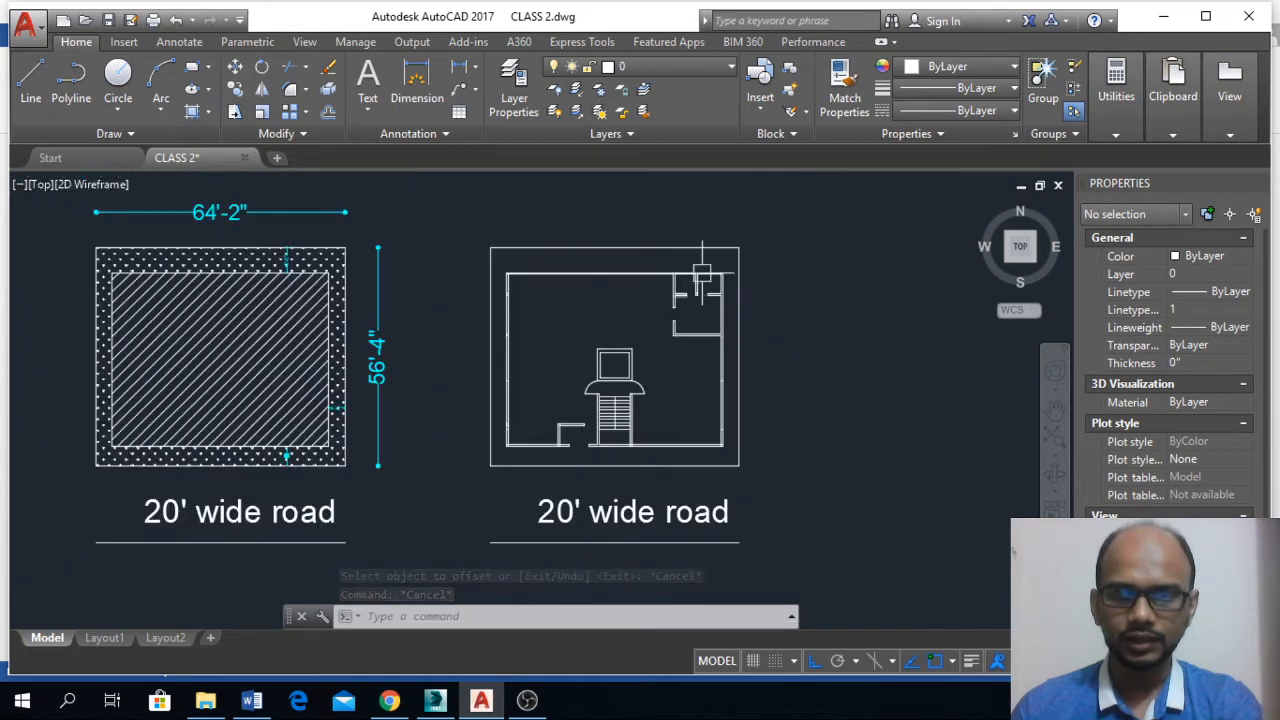
- Draw a vertical line from the midpoint of the bottom wall's inner line up towards the top wall of the copied plot
{"action": "scroll", "coordinate": [665, 292], "scroll_direction": "up", "scroll_amount": 2}
{"action": "scroll", "coordinate": [641, 333], "scroll_direction": "down", "scroll_amount": 3}
{"action": "middle_click_drag", "start_coordinate": [686, 506], "coordinate": [660, 311]}
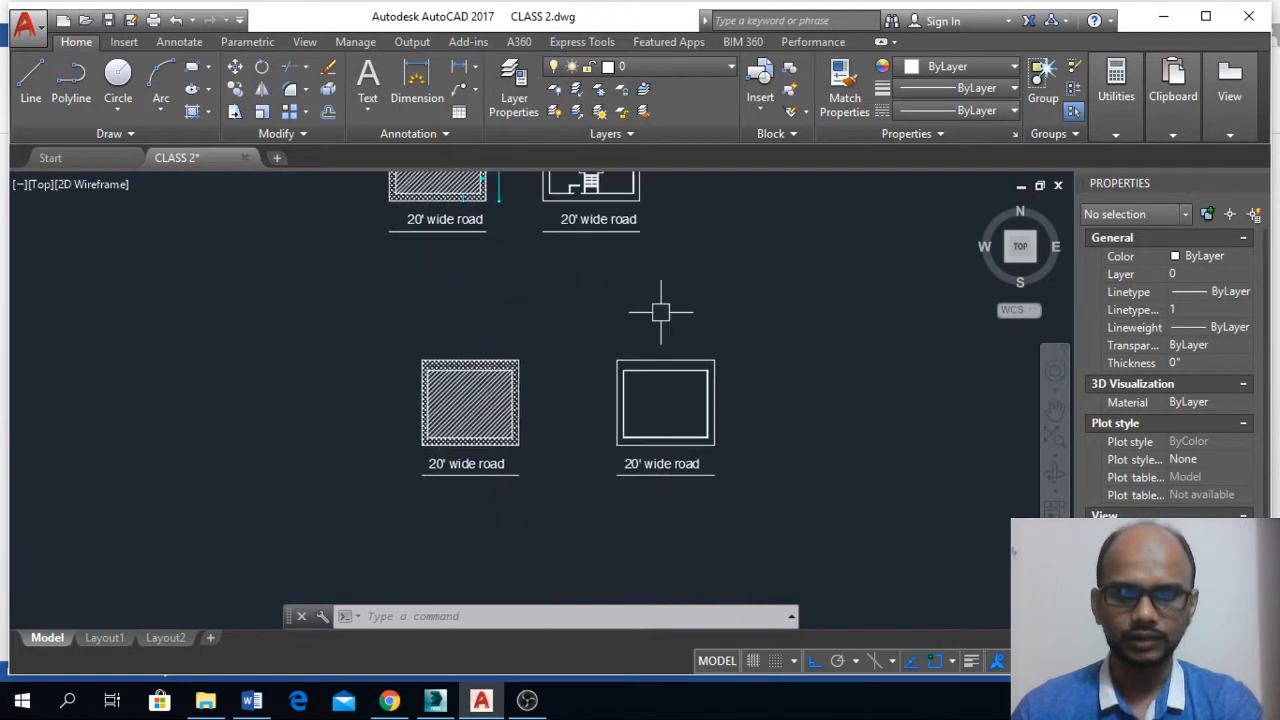
{"action": "scroll", "coordinate": [690, 434], "scroll_direction": "up", "scroll_amount": 3}
{"action": "middle_click_drag", "start_coordinate": [597, 416], "coordinate": [596, 474]}
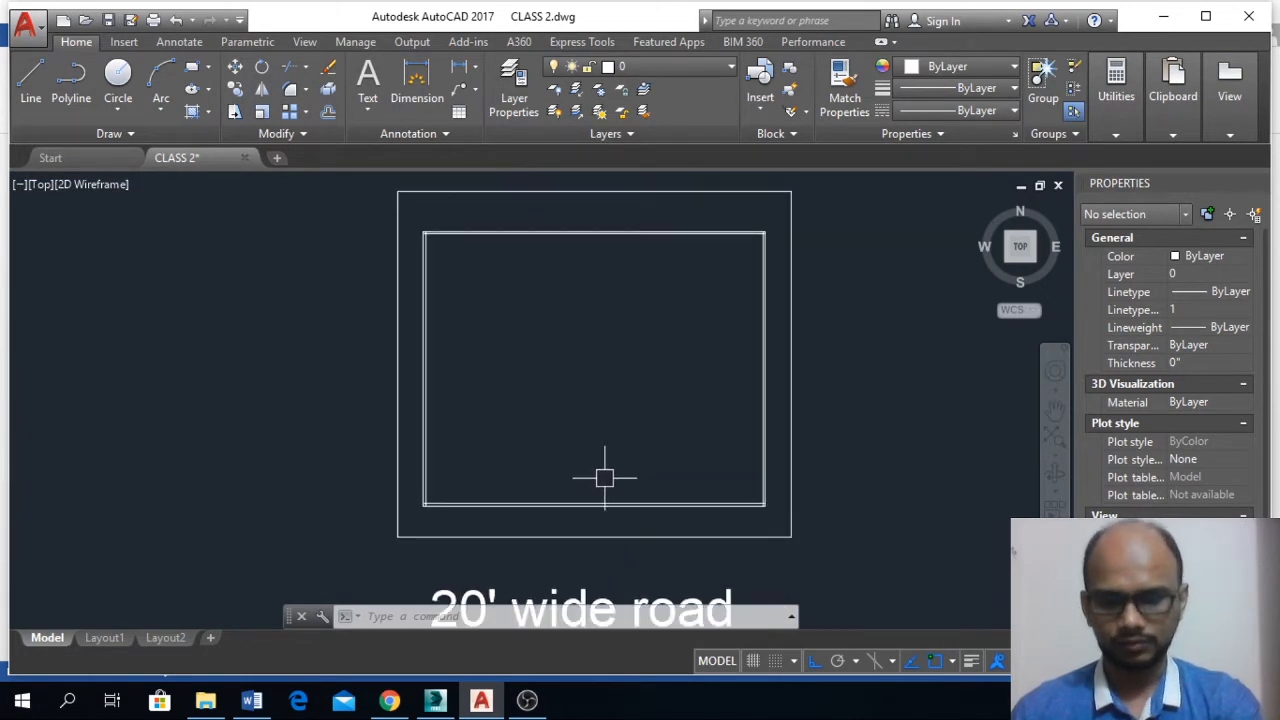
{"action": "type", "text": "l"}
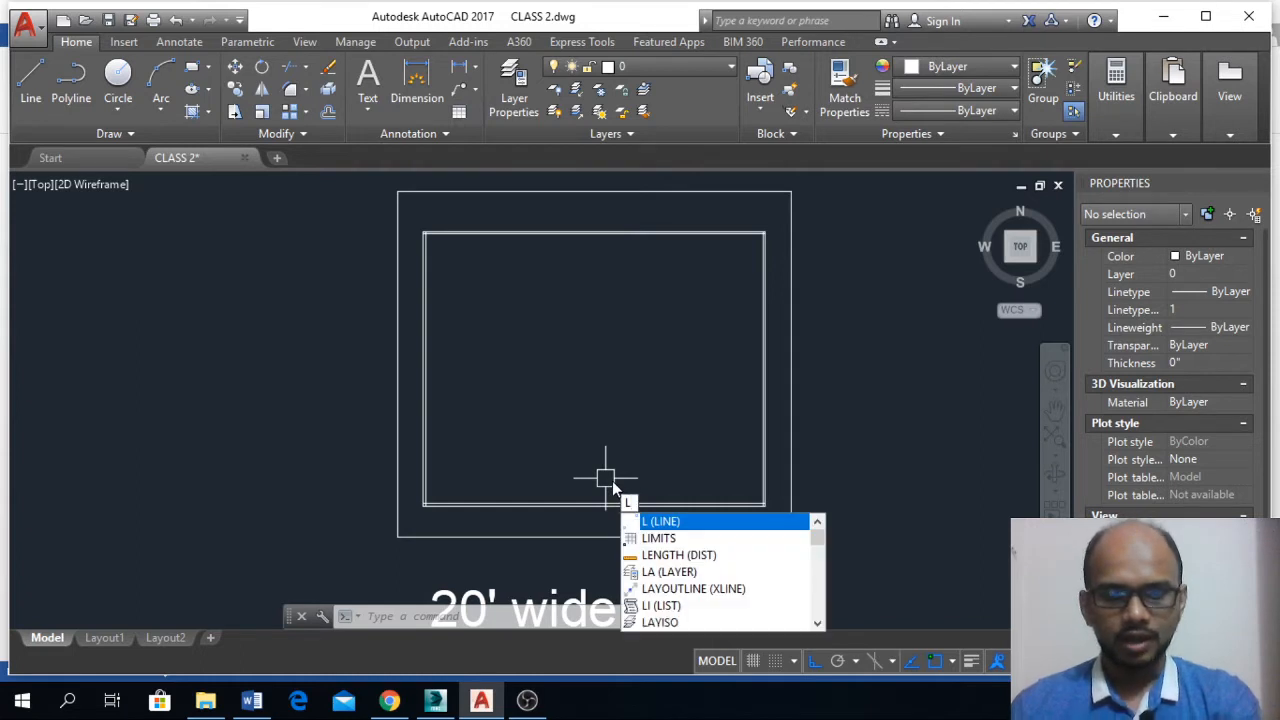
{"action": "key", "text": "Return"}
{"action": "left_click", "coordinate": [595, 505]}
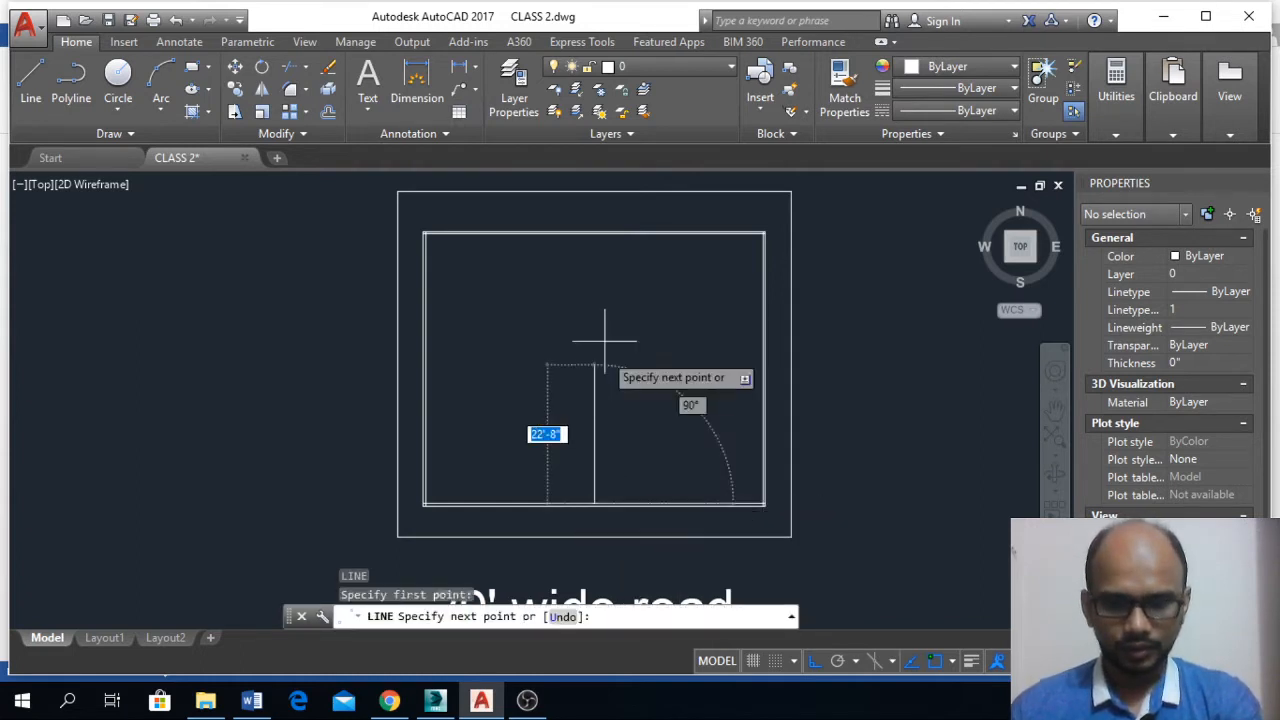
{"action": "left_click", "coordinate": [596, 292]}
{"action": "key", "text": "Return"}
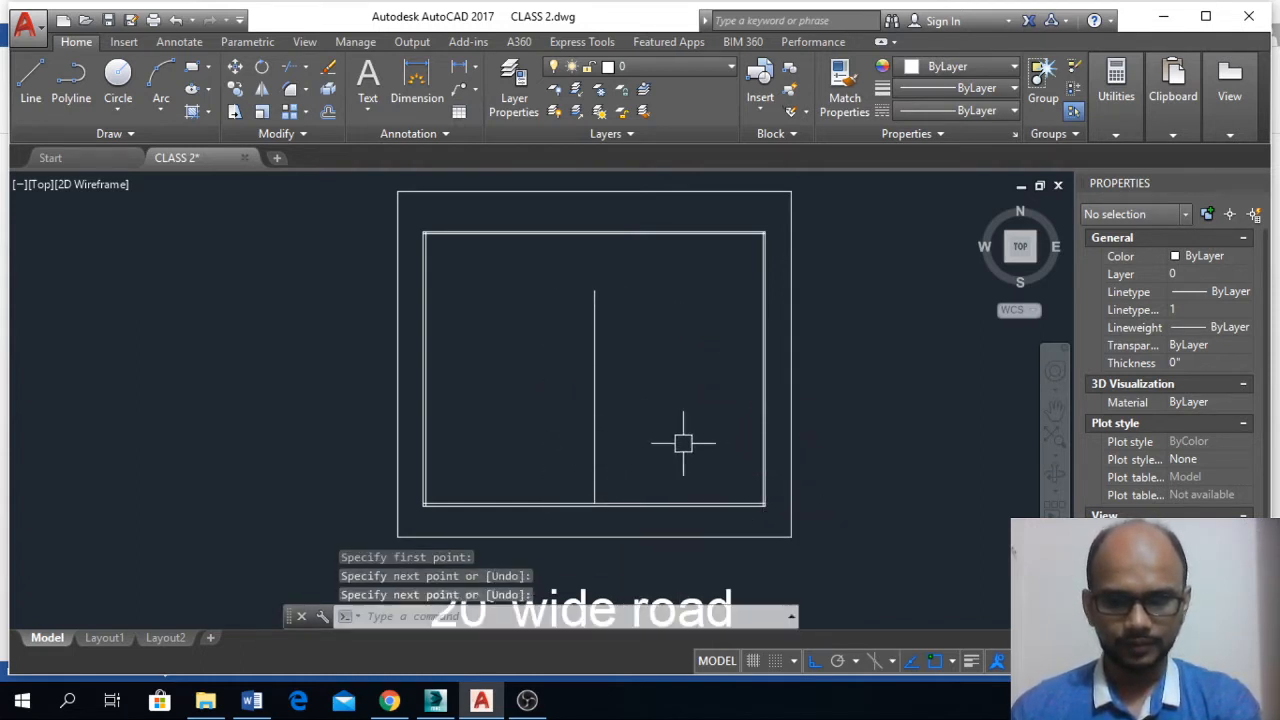
- Offset the vertical centre line 4' to both sides to form the staircase's side lines
{"action": "type", "text": "o"}
{"action": "key", "text": "Return"}
{"action": "type", "text": "4'"}
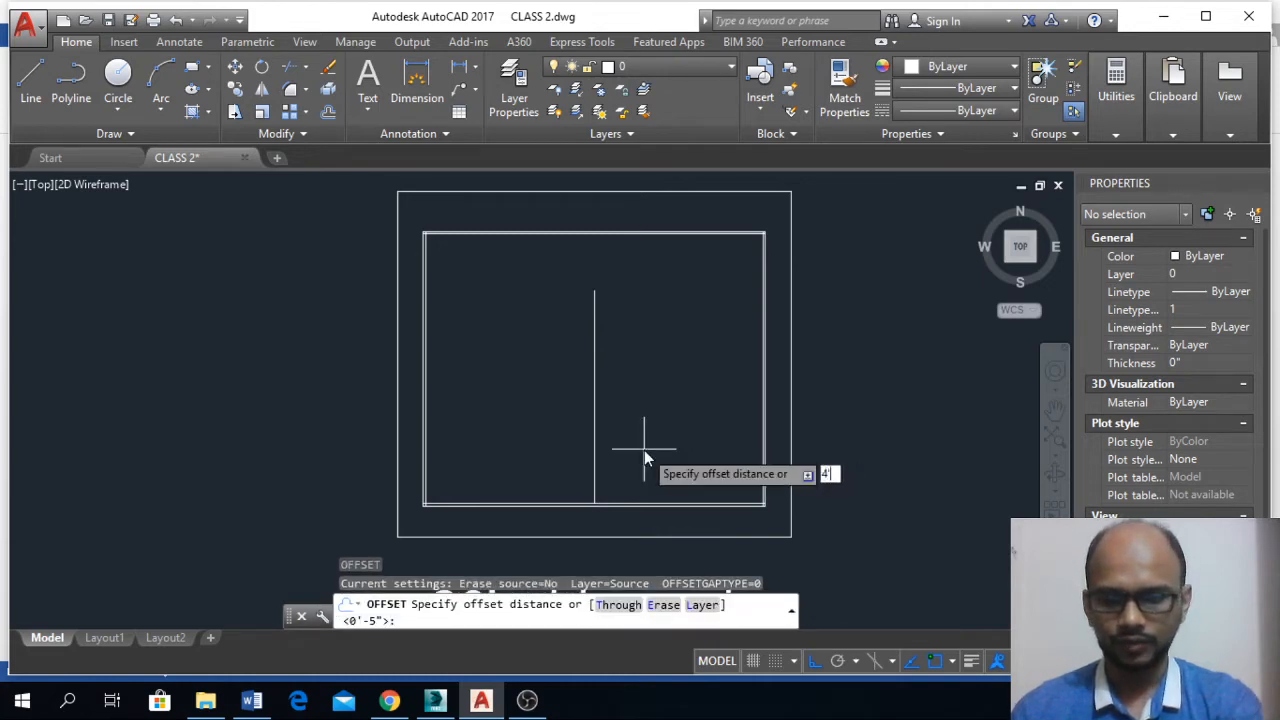
{"action": "key", "text": "Return"}
{"action": "left_click", "coordinate": [597, 437]}
{"action": "left_click", "coordinate": [640, 437]}
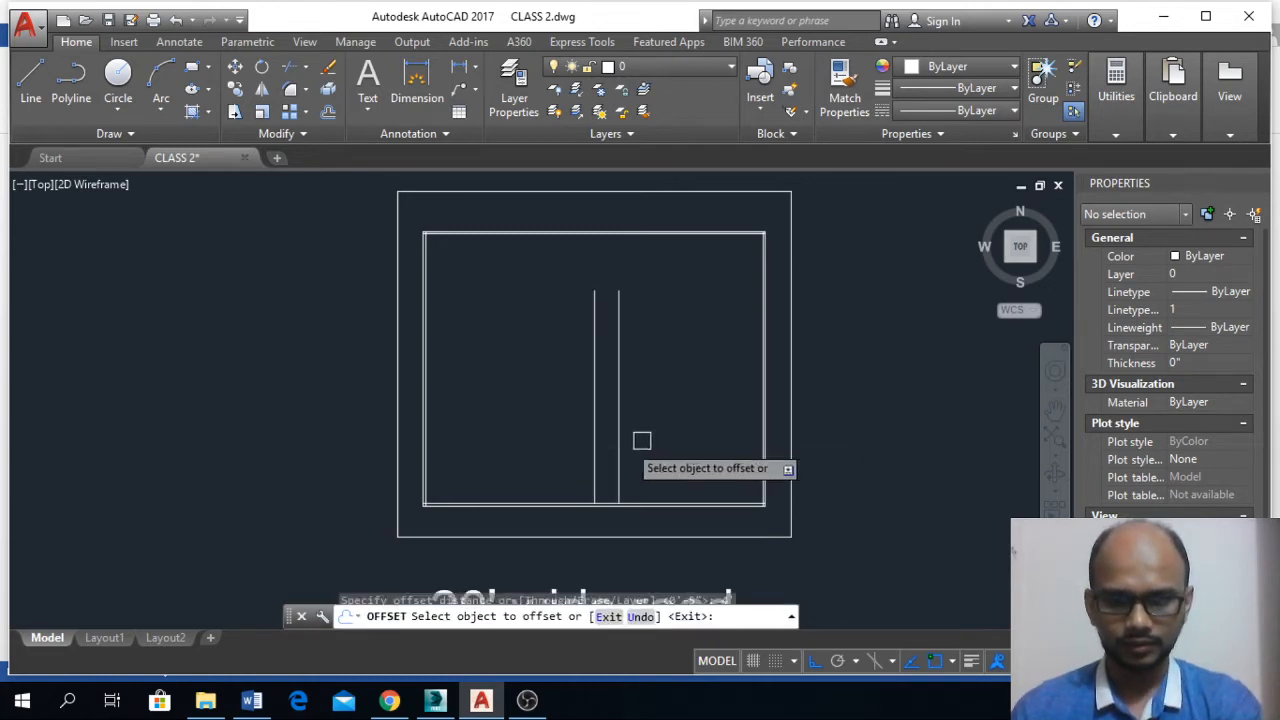
{"action": "left_click", "coordinate": [593, 450]}
{"action": "left_click", "coordinate": [534, 451]}
- Offset the bottom wall's inner line 4' upward to form the edge of the stair landing
{"action": "scroll", "coordinate": [607, 500], "scroll_direction": "up", "scroll_amount": 6}
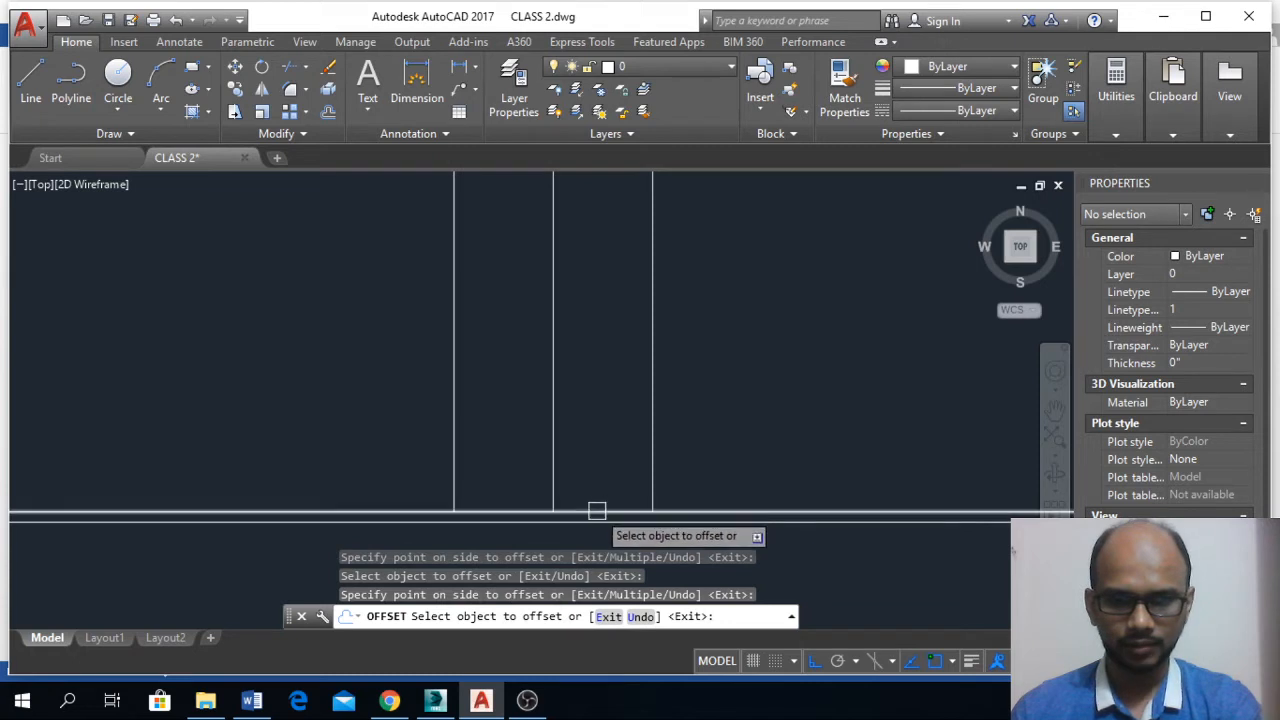
{"action": "left_click", "coordinate": [597, 511]}
{"action": "left_click", "coordinate": [611, 415]}
{"action": "key", "text": "Escape"}
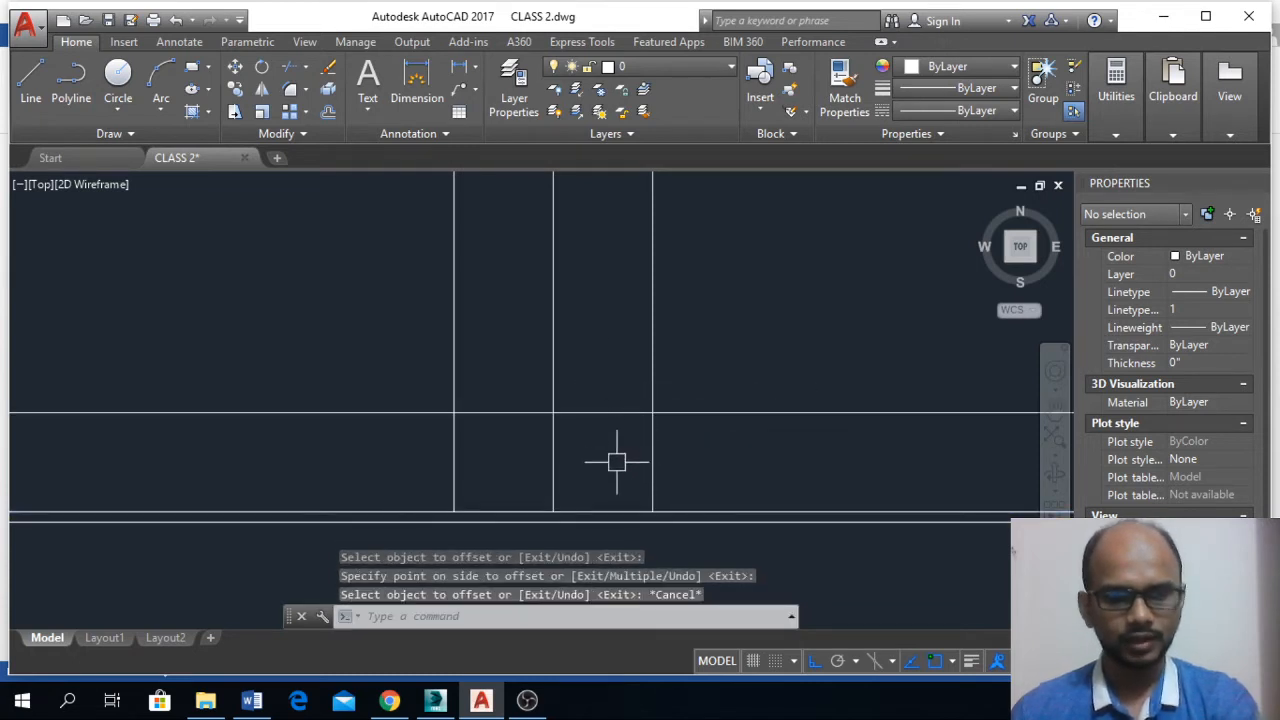
- Trim the landing line outside the staircase's side lines and the centre line's part below the landing line
{"action": "type", "text": "tr"}
{"action": "key", "text": "Return"}
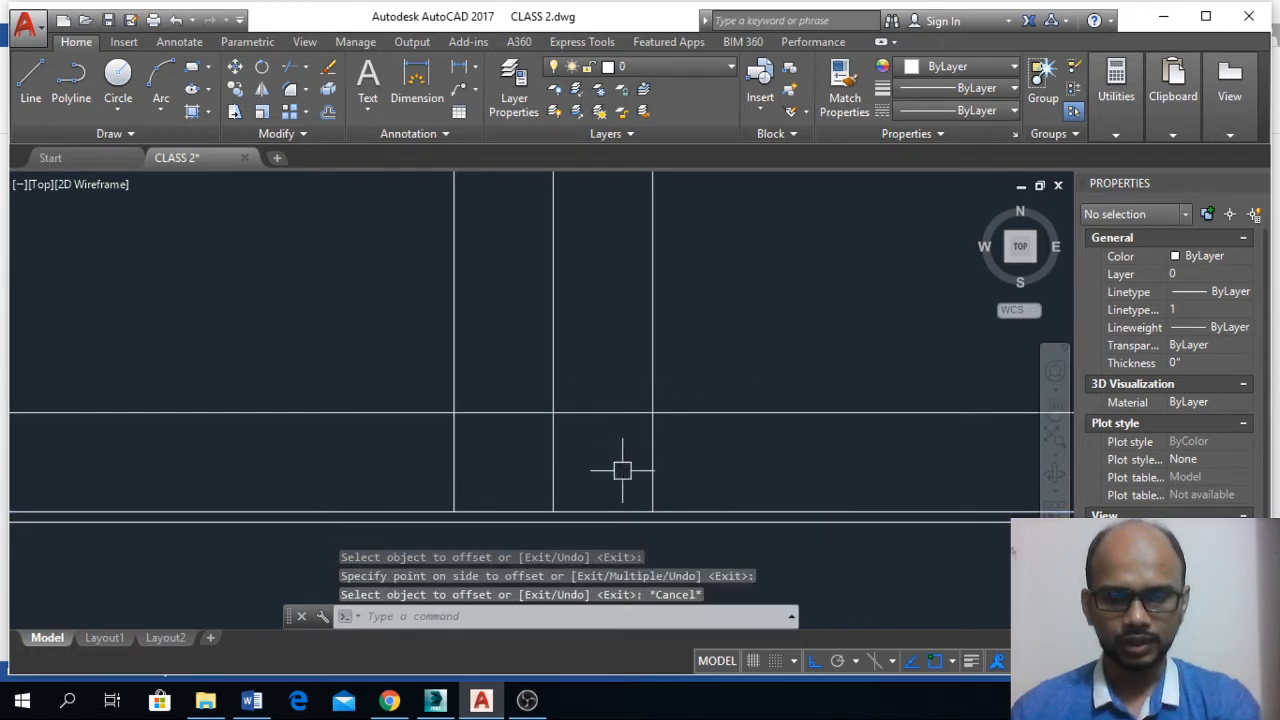
{"action": "key", "text": "Return"}
{"action": "left_click", "coordinate": [716, 411]}
{"action": "left_click", "coordinate": [420, 411]}
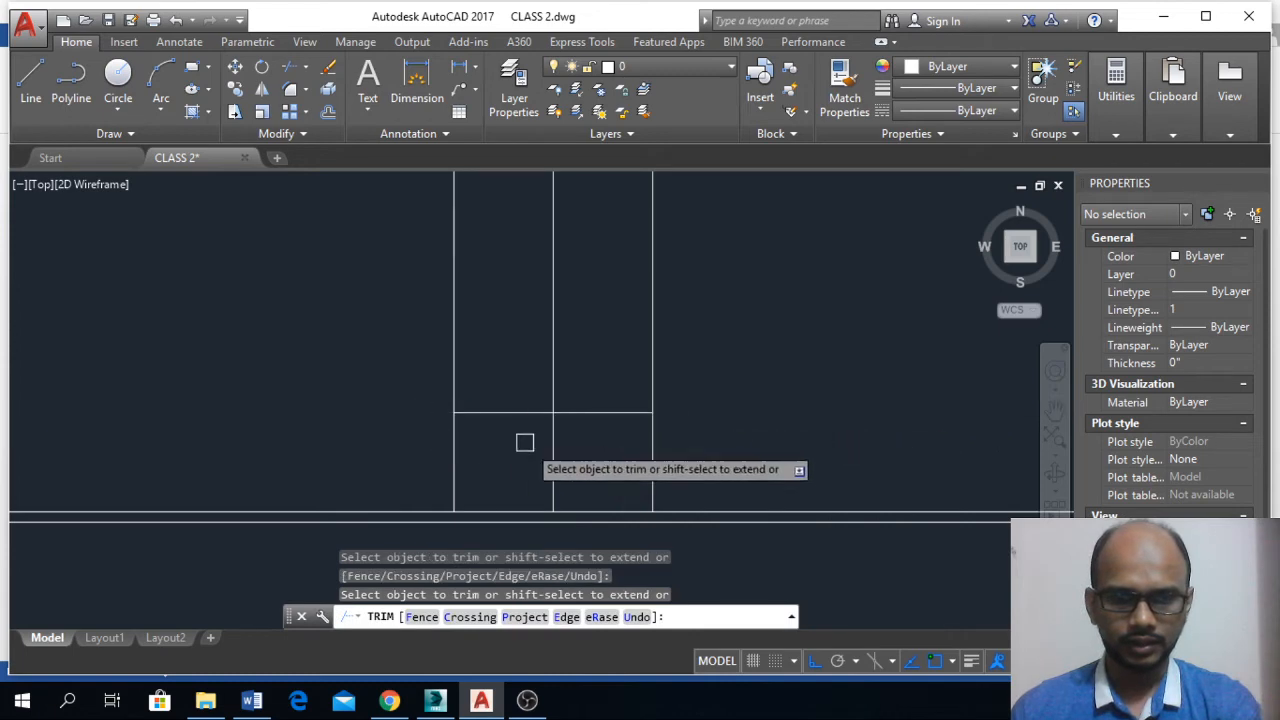
{"action": "left_click", "coordinate": [552, 450]}
{"action": "scroll", "coordinate": [578, 420], "scroll_direction": "down", "scroll_amount": 2}
{"action": "scroll", "coordinate": [610, 420], "scroll_direction": "down", "scroll_amount": 5}
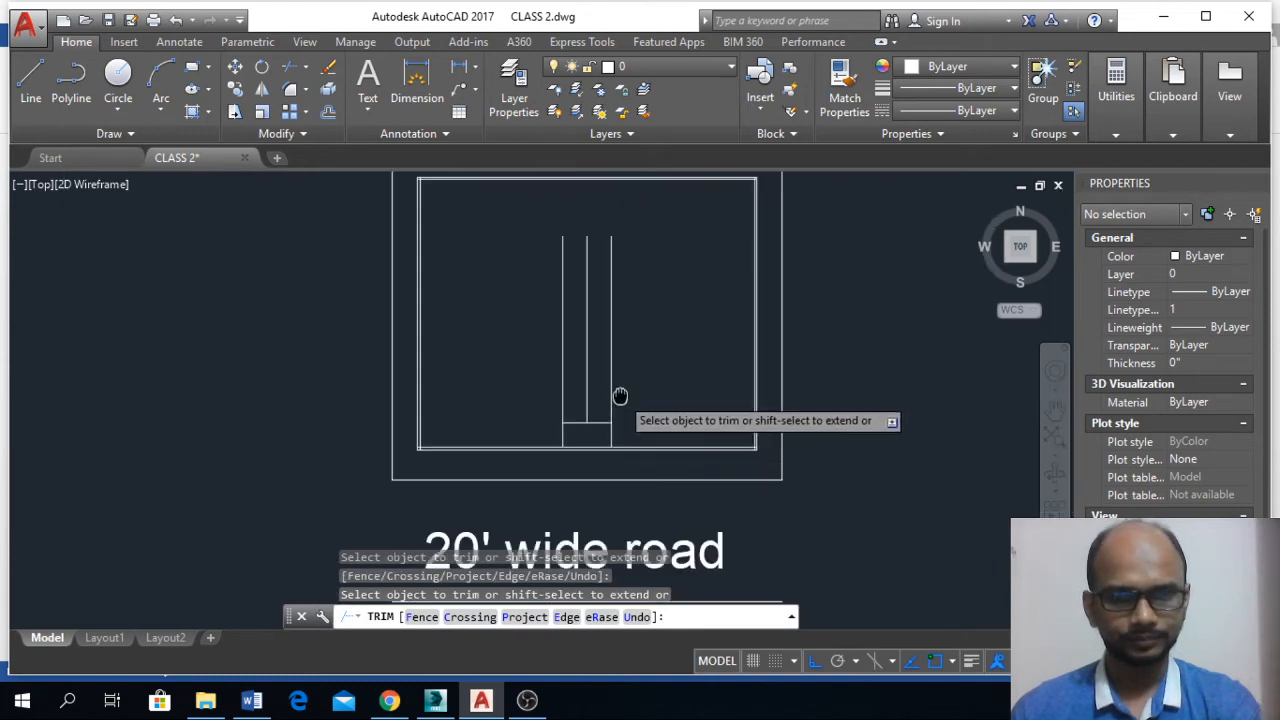
{"action": "scroll", "coordinate": [590, 465], "scroll_direction": "up", "scroll_amount": 5}
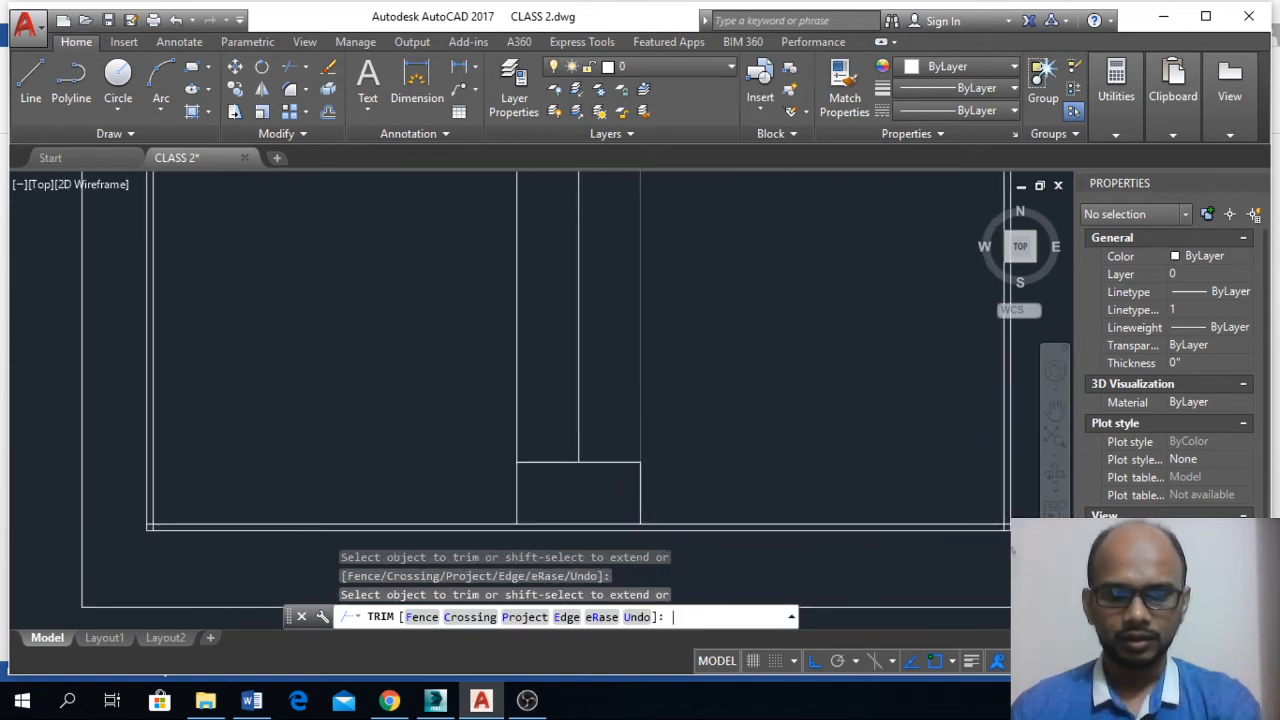
{"action": "key", "text": "Return"}
- Offset the landing line 10" upward eight times in succession to draw the stair treads
{"action": "type", "text": "o"}
{"action": "key", "text": "Return"}
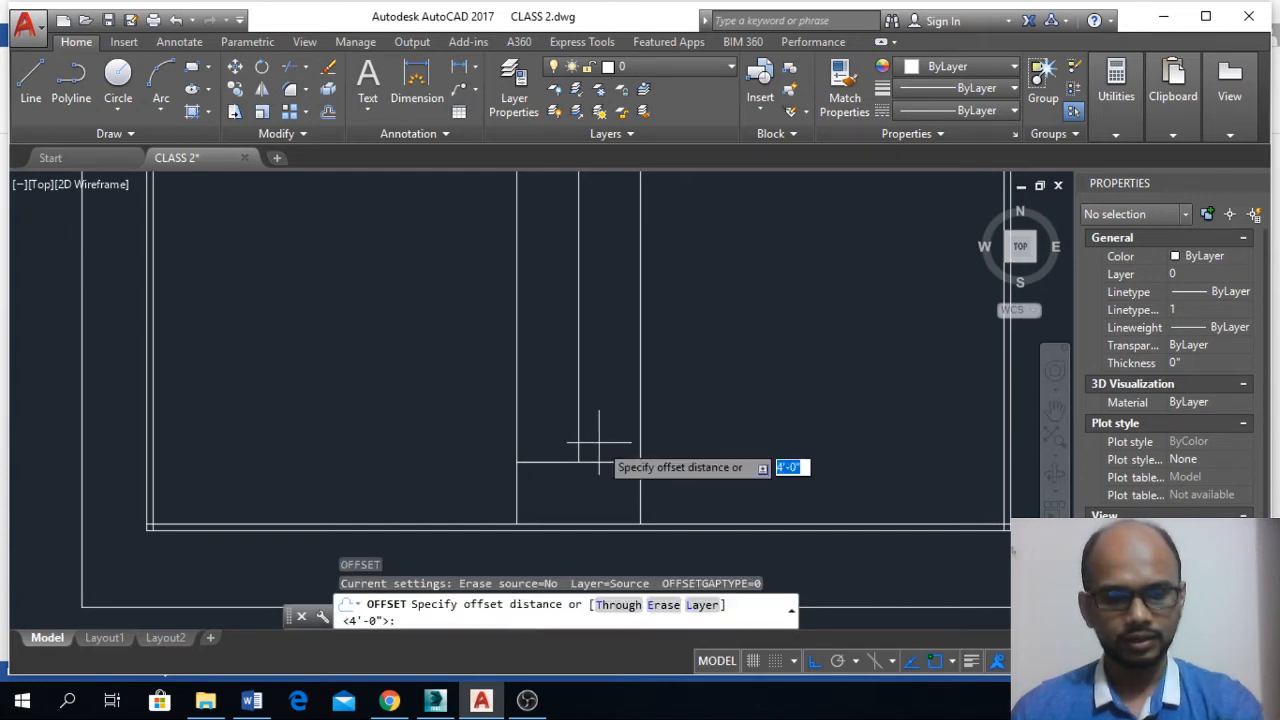
{"action": "type", "text": "10"}
{"action": "key", "text": "Return"}
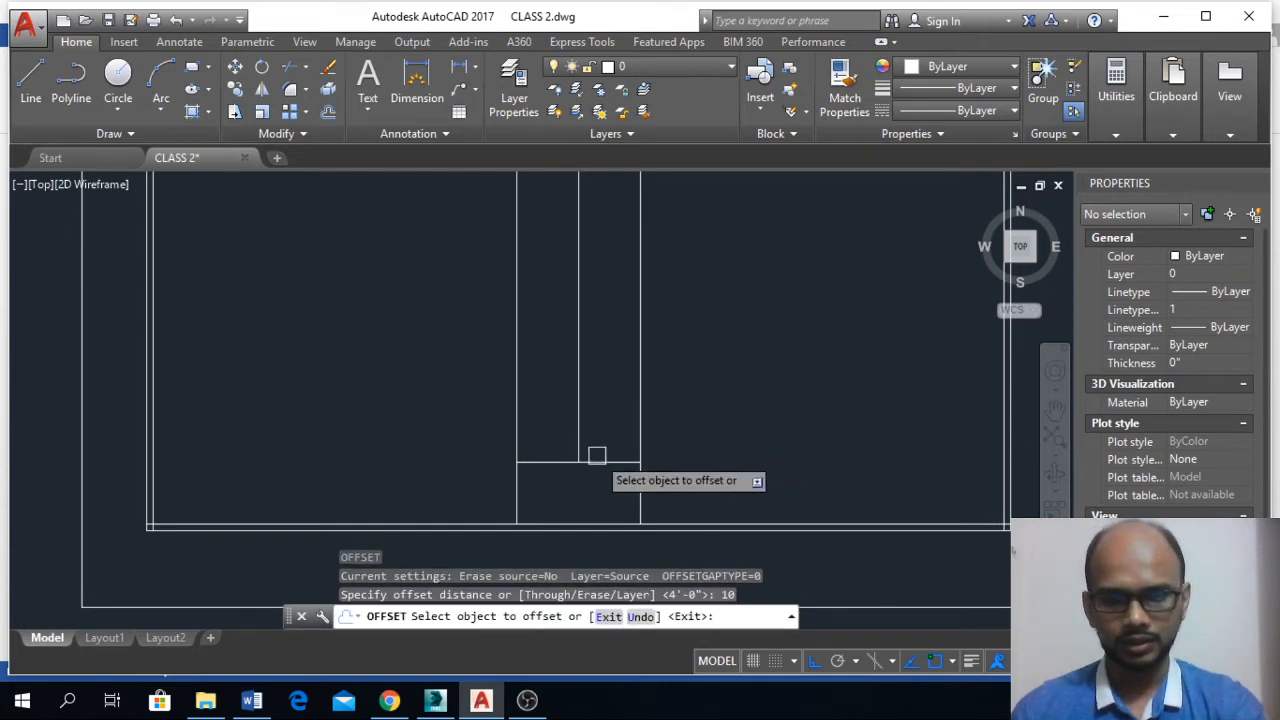
{"action": "left_click", "coordinate": [601, 407]}
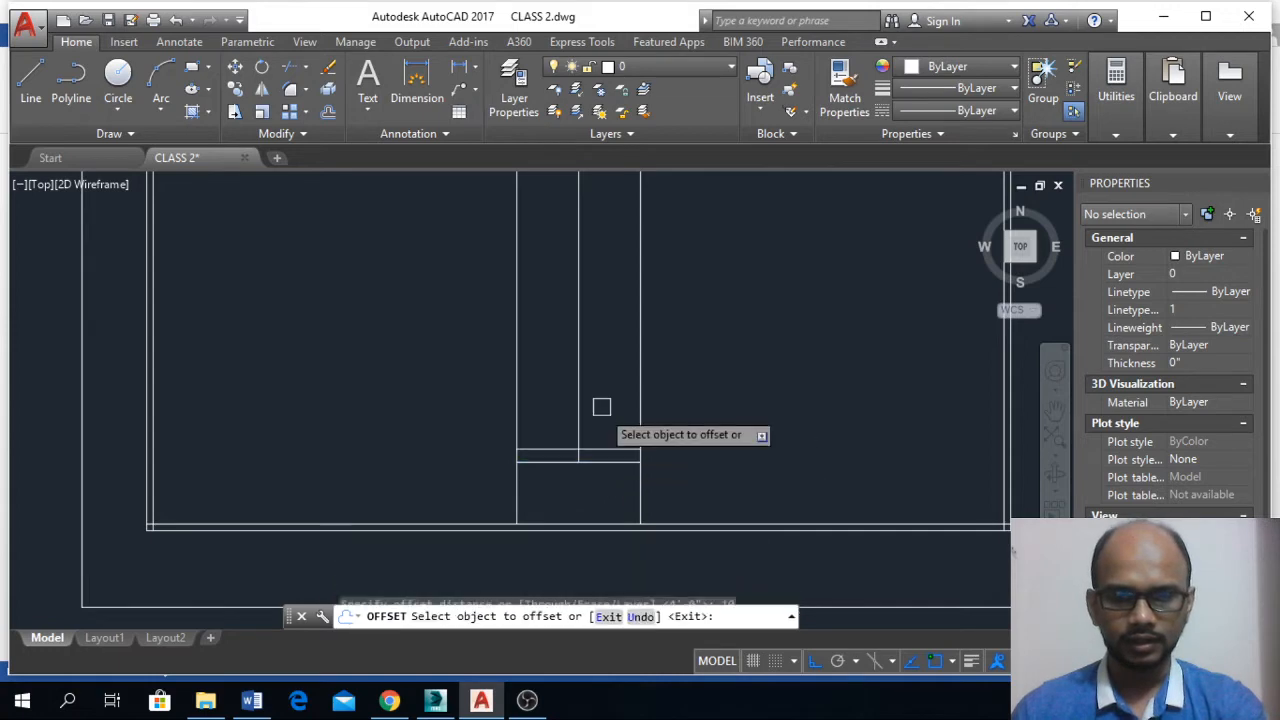
{"action": "scroll", "coordinate": [603, 420], "scroll_direction": "up", "scroll_amount": 4}
{"action": "left_click", "coordinate": [603, 494]}
{"action": "left_click", "coordinate": [607, 414]}
{"action": "left_click", "coordinate": [607, 414]}
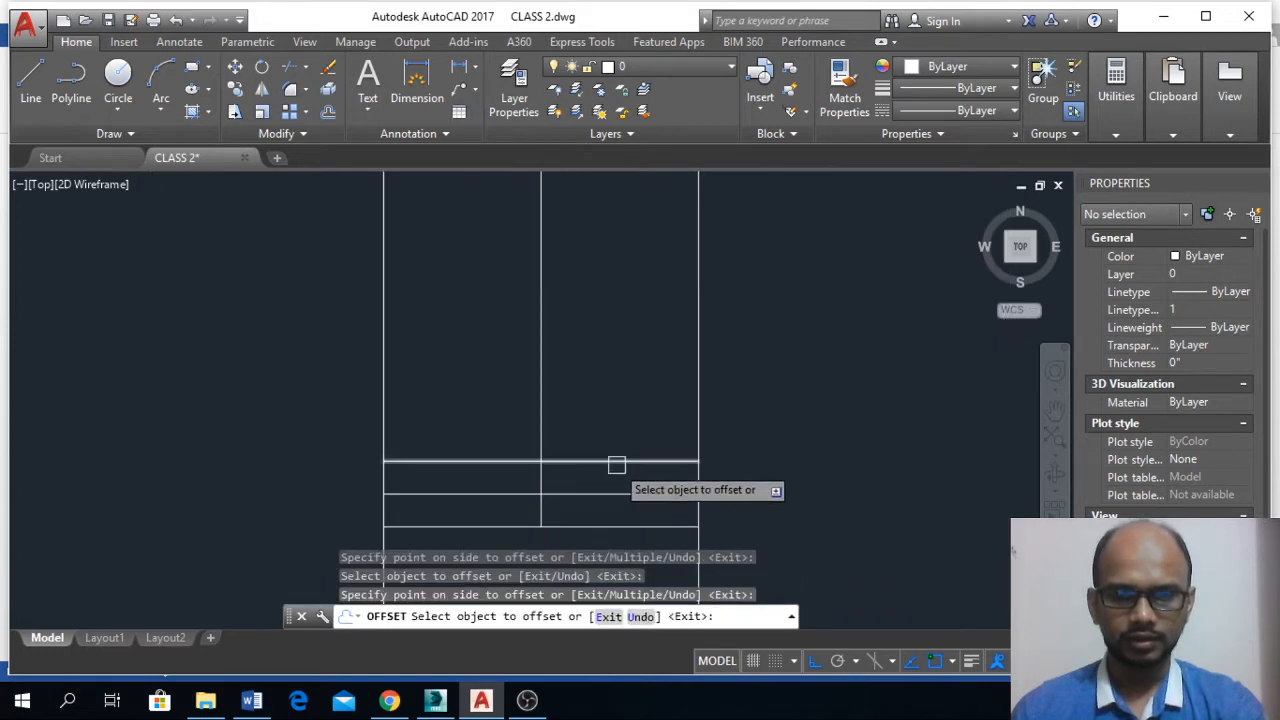
{"action": "left_click", "coordinate": [614, 461]}
{"action": "left_click", "coordinate": [614, 440]}
{"action": "left_click", "coordinate": [614, 429]}
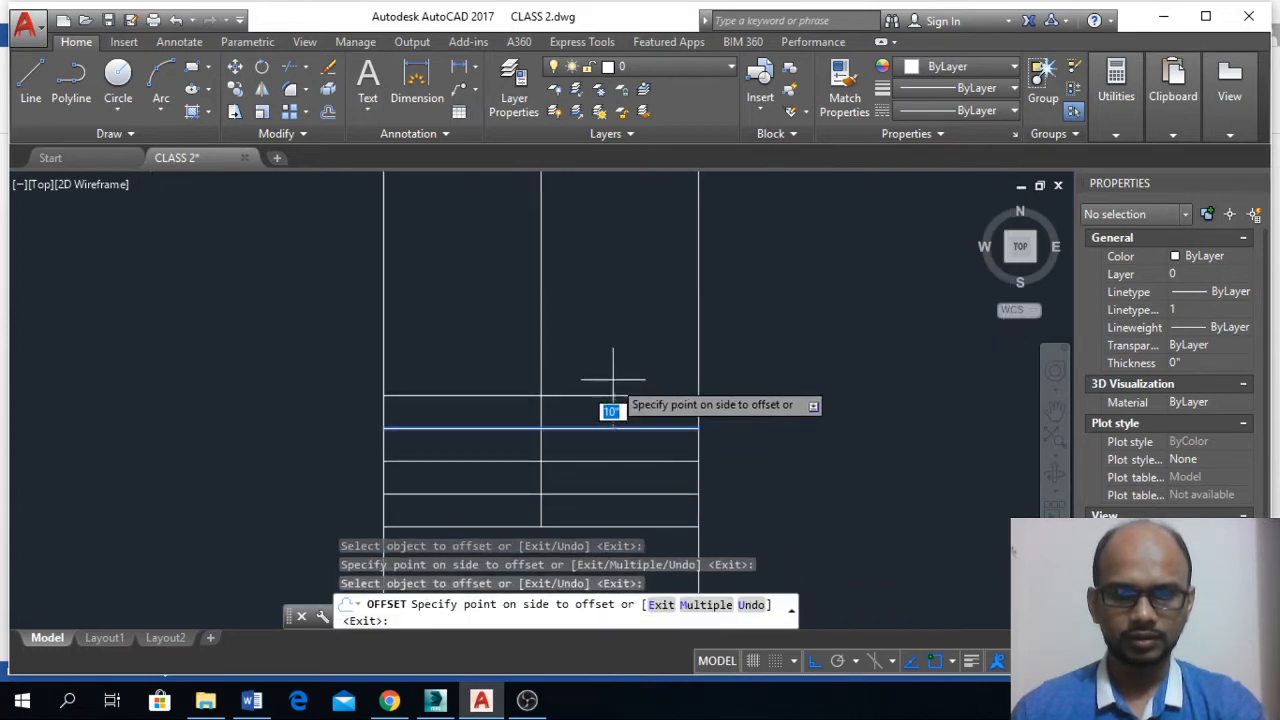
{"action": "left_click", "coordinate": [600, 380]}
{"action": "left_click", "coordinate": [605, 397]}
{"action": "left_click", "coordinate": [613, 378]}
{"action": "left_click", "coordinate": [613, 363]}
{"action": "left_click", "coordinate": [612, 342]}
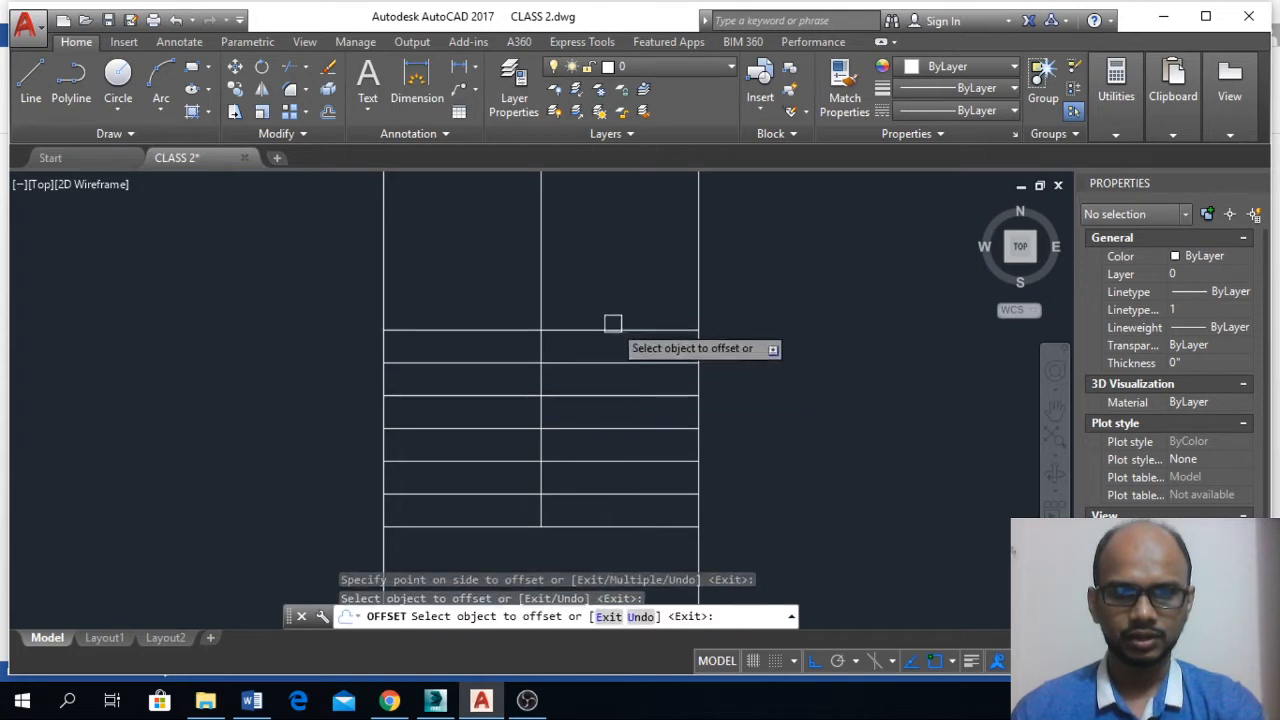
{"action": "left_click", "coordinate": [612, 330]}
{"action": "left_click", "coordinate": [613, 305]}
{"action": "left_click", "coordinate": [614, 297]}
{"action": "left_click", "coordinate": [614, 278]}
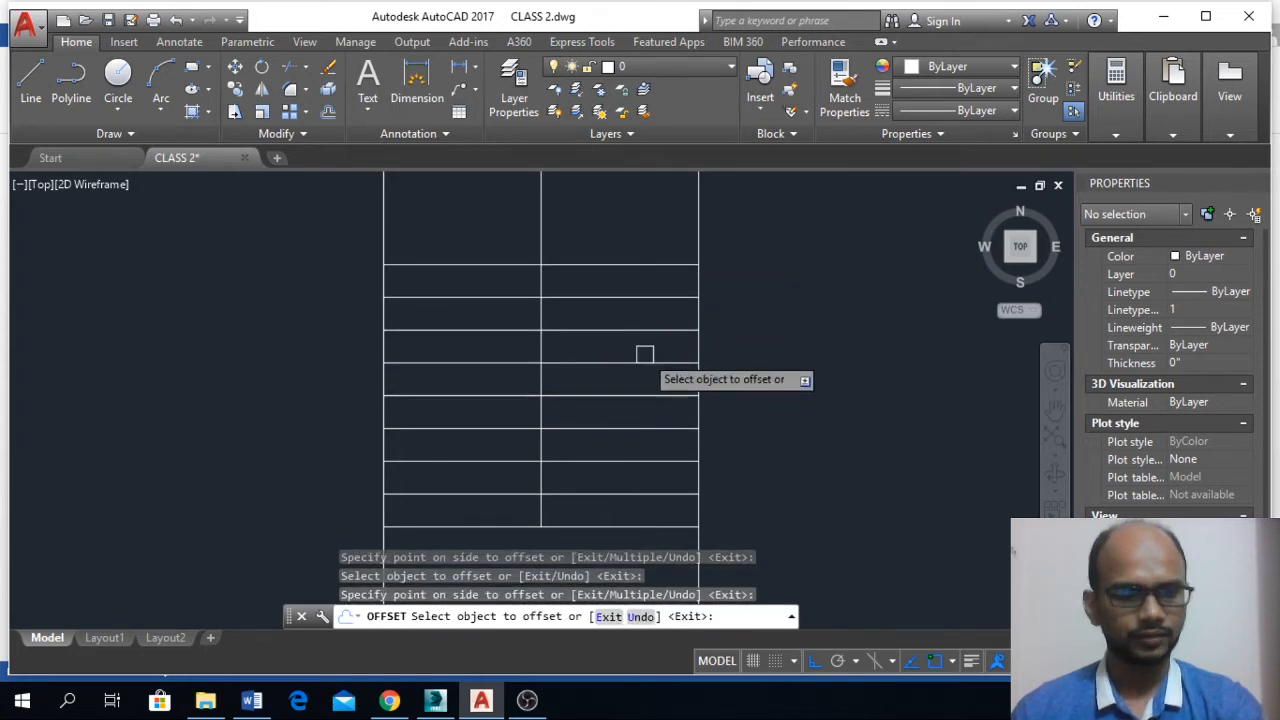
{"action": "key", "text": "Escape"}
- Draw a 7'4" by 6'6" rectangle in the empty area to the left of the staircase
{"action": "scroll", "coordinate": [660, 370], "scroll_direction": "down", "scroll_amount": 4}
{"action": "scroll", "coordinate": [680, 343], "scroll_direction": "down", "scroll_amount": 2}
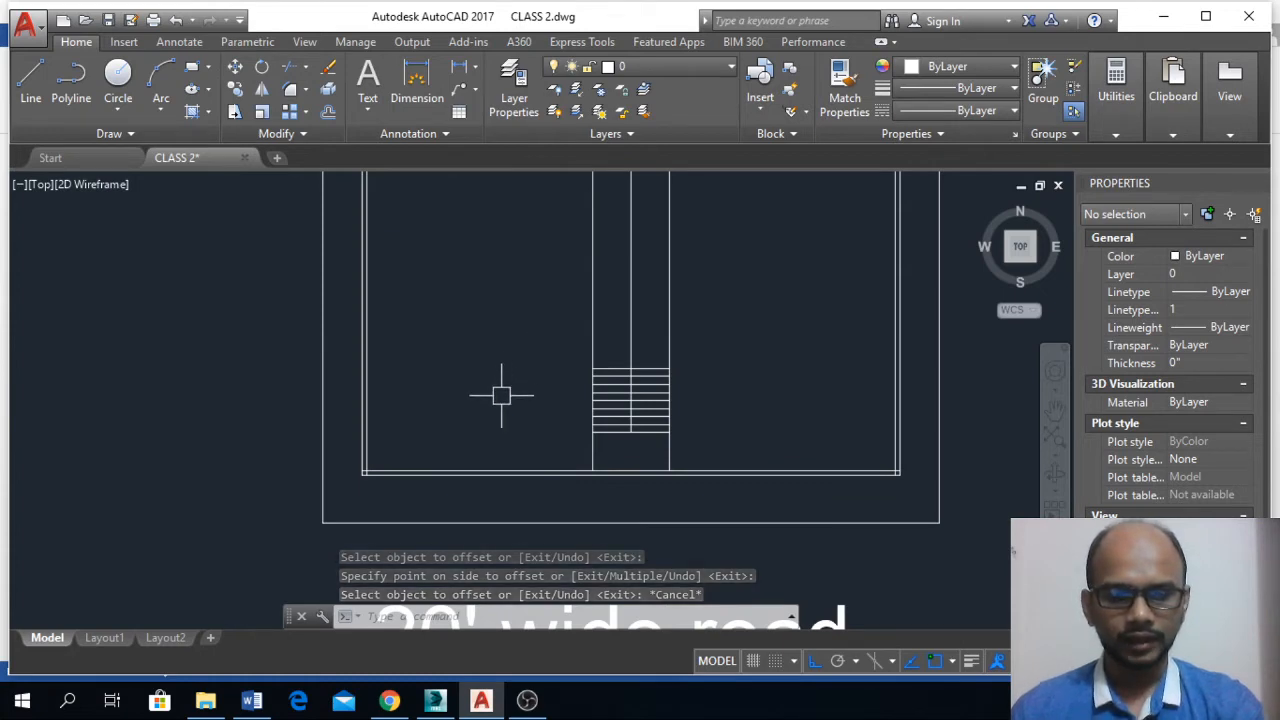
{"action": "type", "text": "rec"}
{"action": "key", "text": "Return"}
{"action": "left_click", "coordinate": [423, 309]}
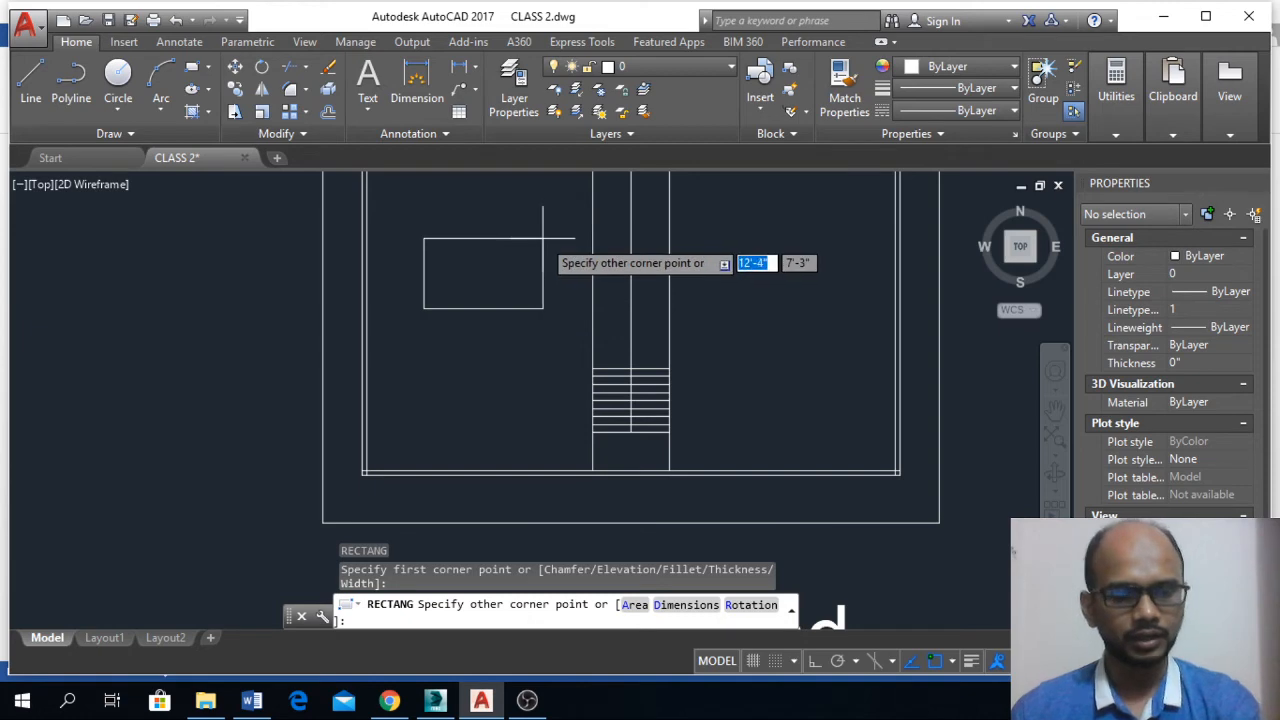
{"action": "type", "text": "7"}
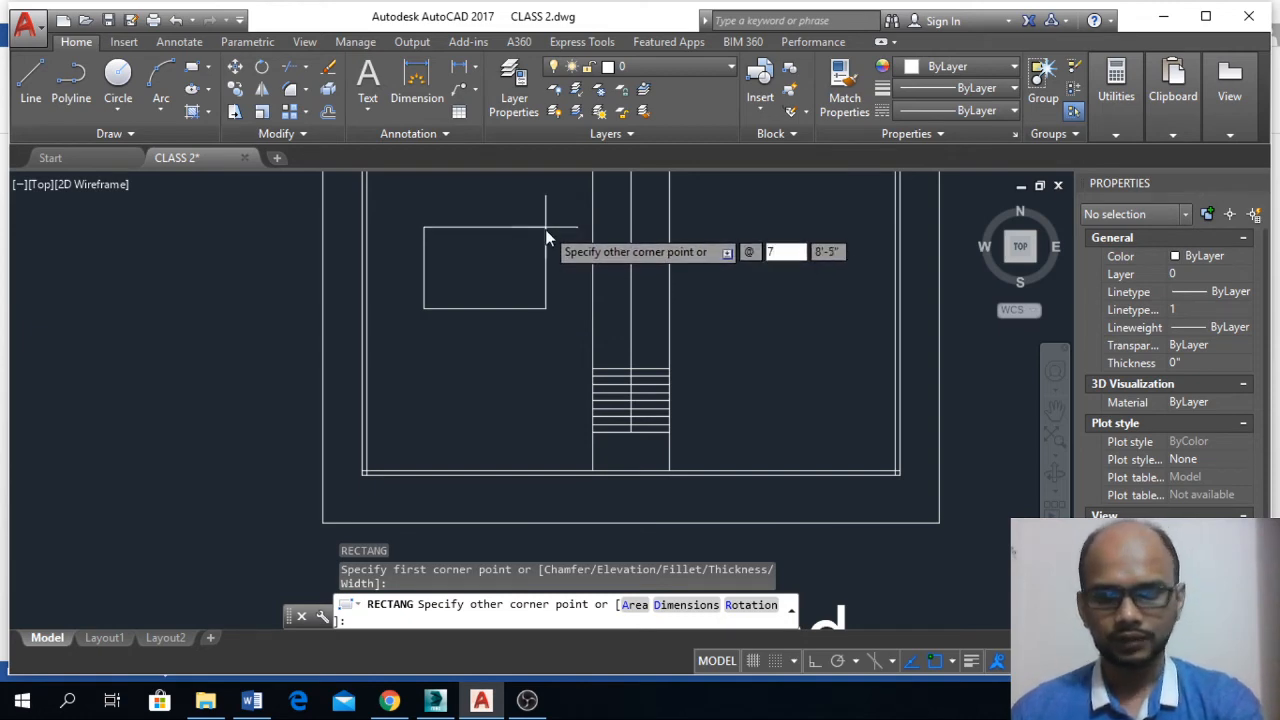
{"action": "type", "text": "'4"}
{"action": "key", "text": "Tab"}
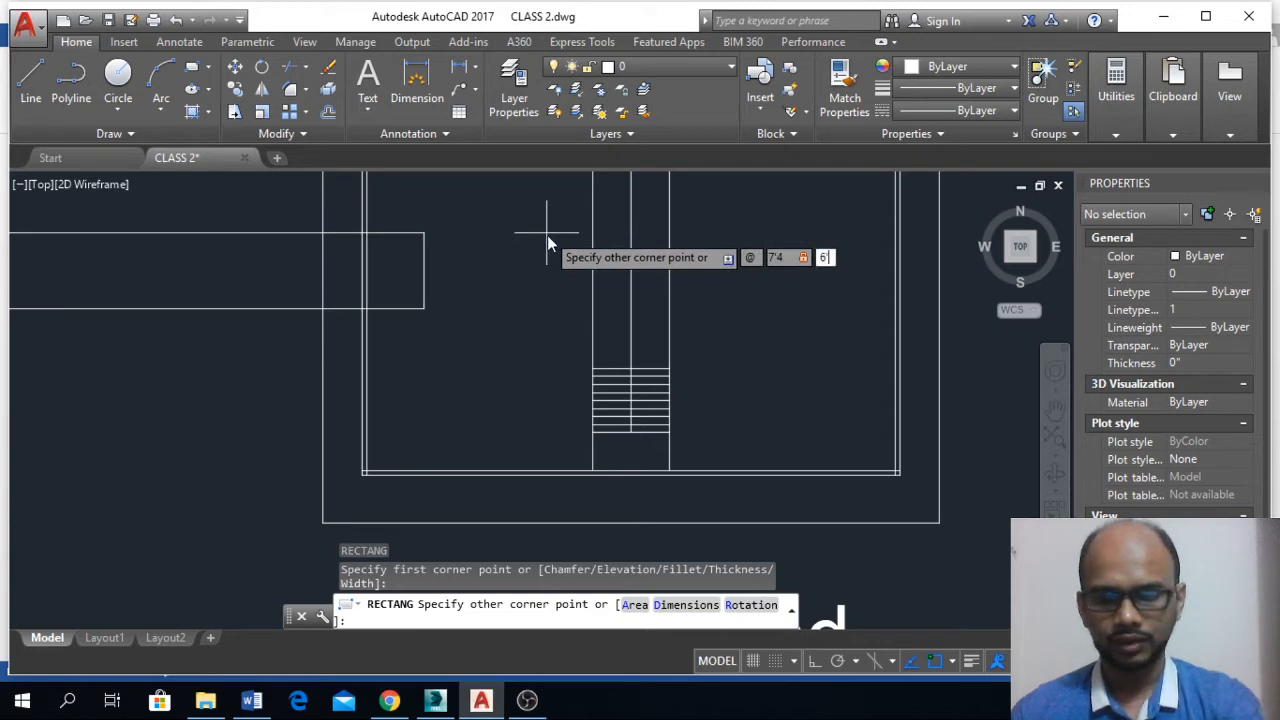
{"action": "type", "text": "6'6"}
{"action": "key", "text": "Return"}
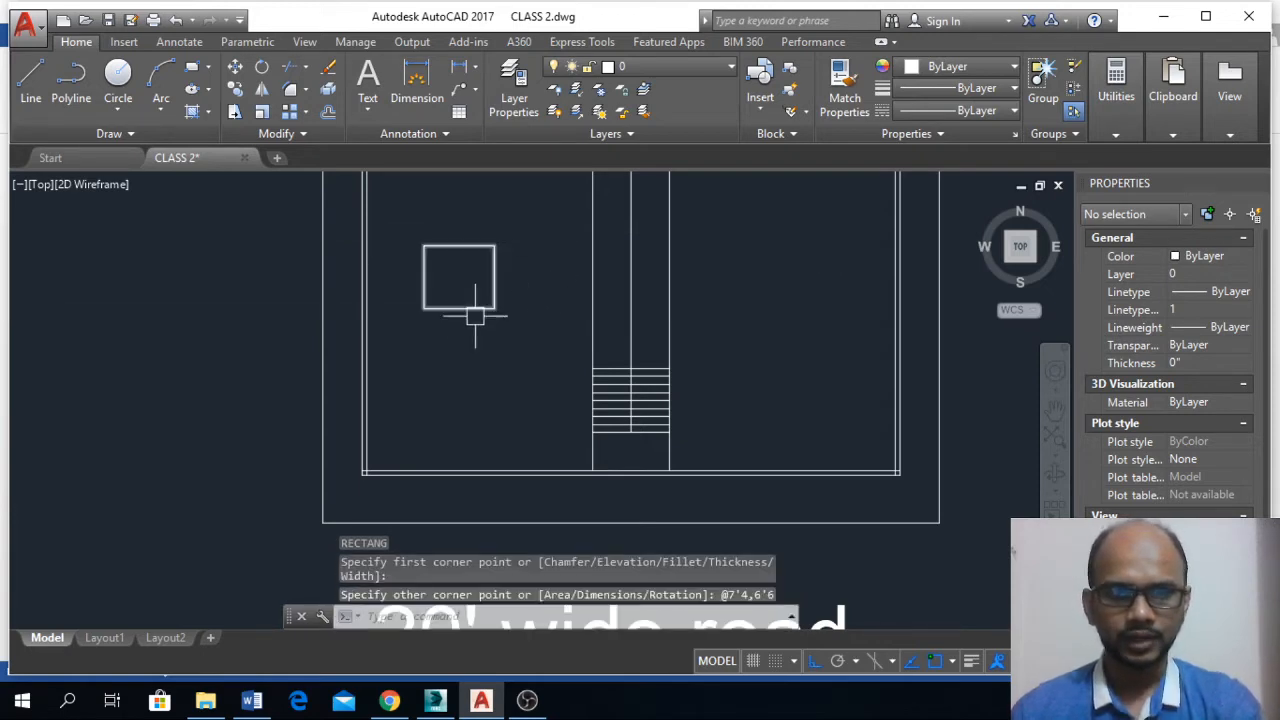
- Offset the 7'4" by 6'6" rectangle 10" outward
{"action": "type", "text": "o"}
{"action": "key", "text": "Return"}
{"action": "type", "text": "10"}
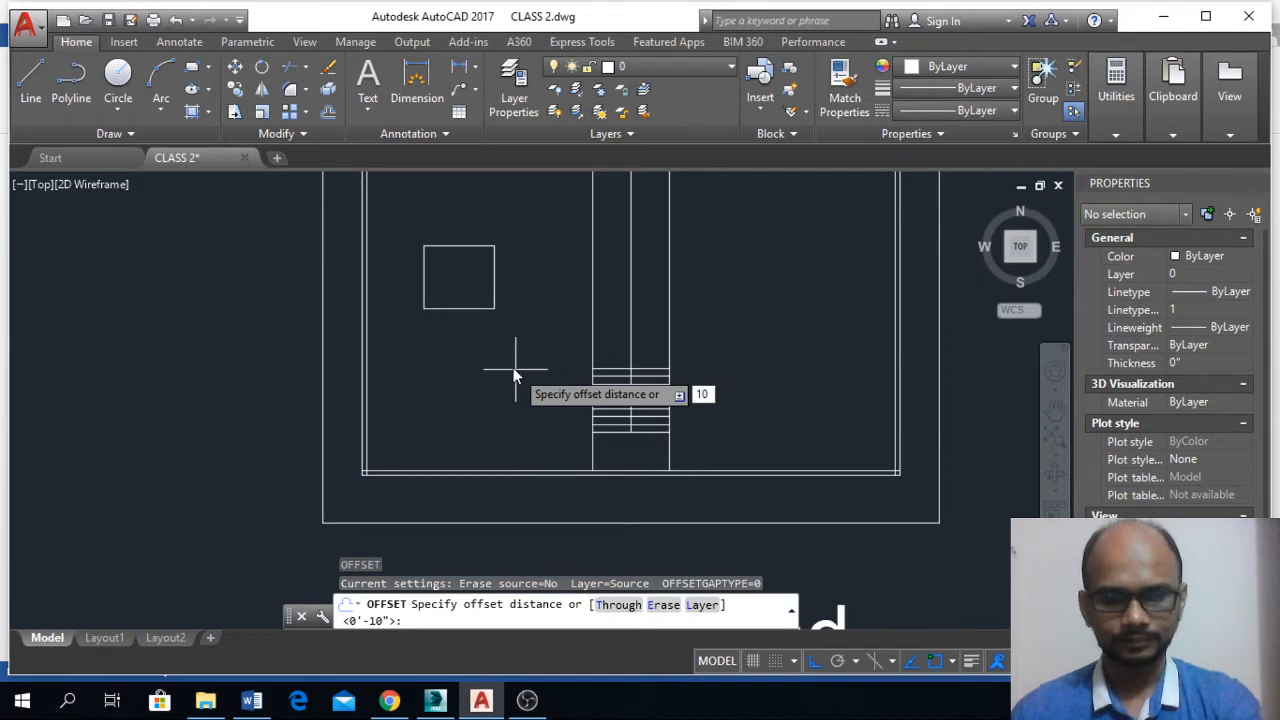
{"action": "key", "text": "Return"}
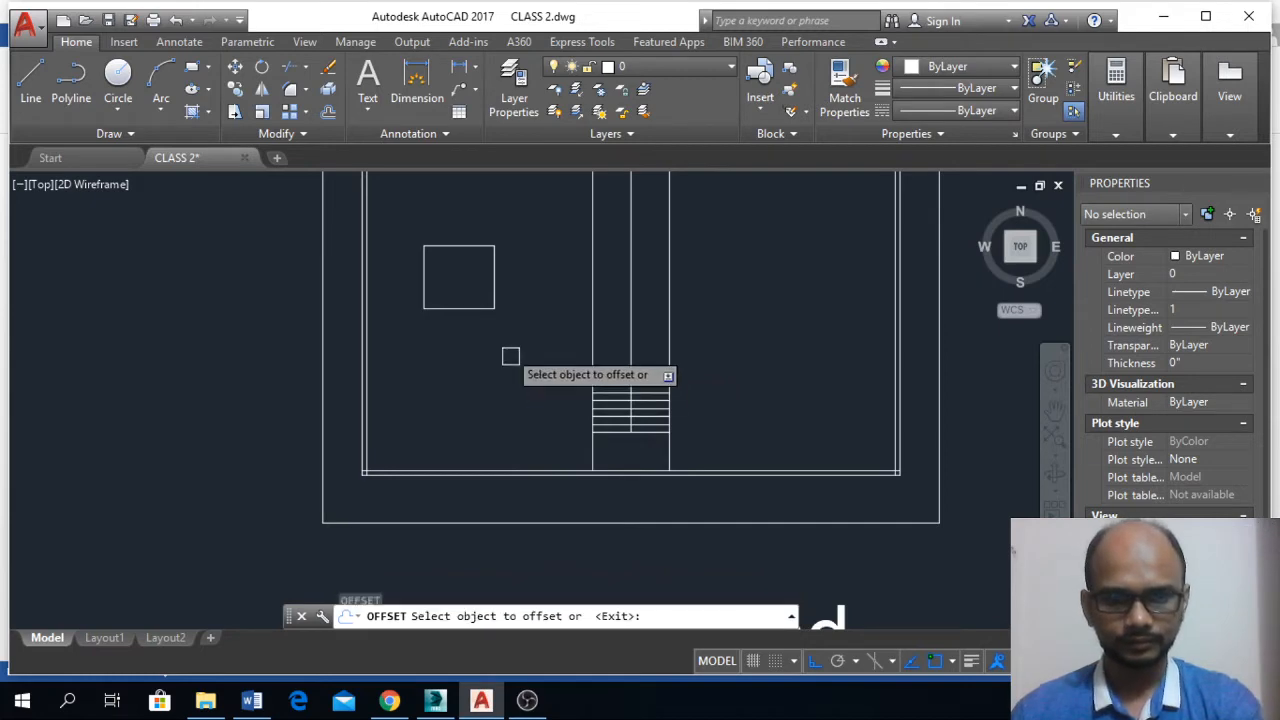
{"action": "left_click", "coordinate": [430, 308]}
{"action": "left_click", "coordinate": [513, 390]}
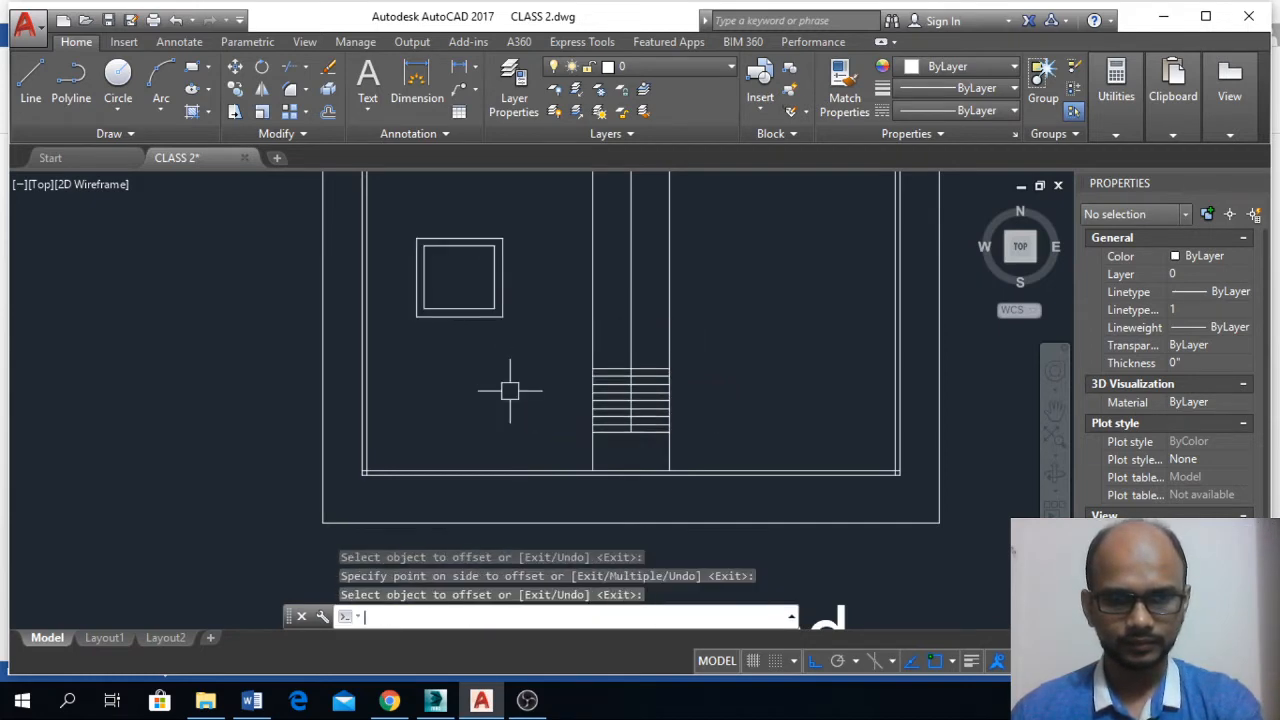
{"action": "left_click", "coordinate": [526, 284]}
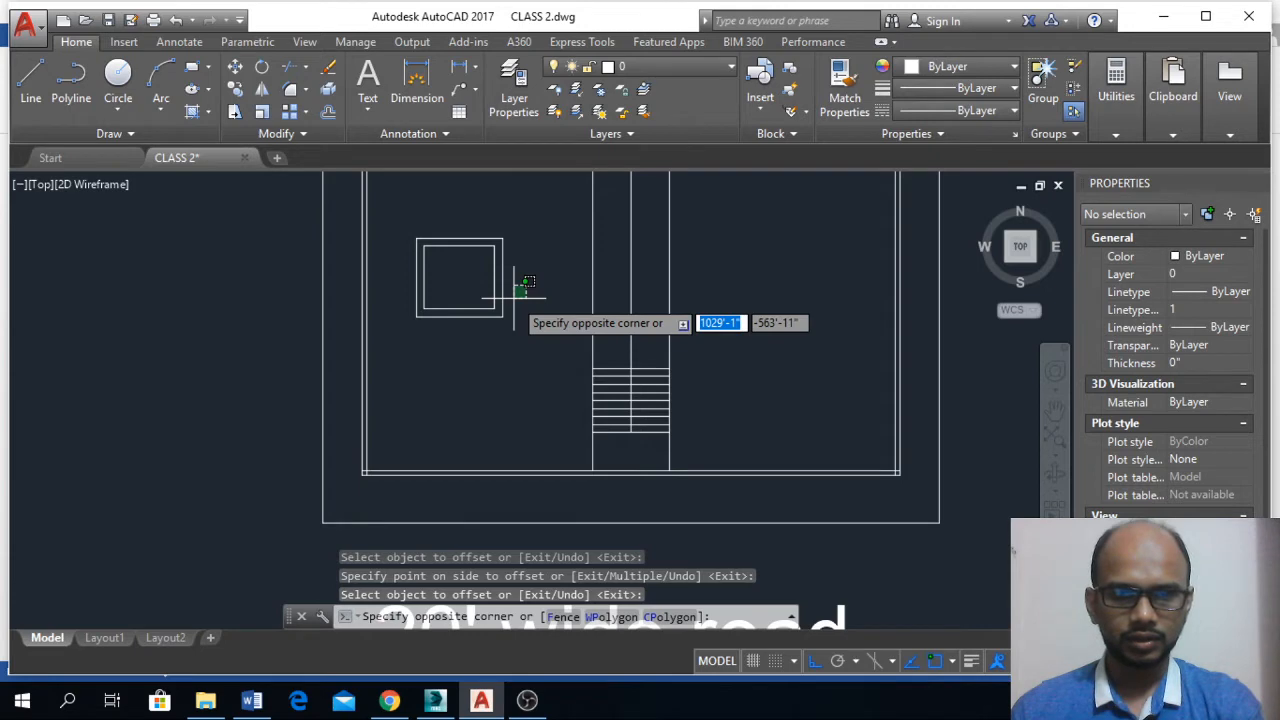
{"action": "key", "text": "Escape"}
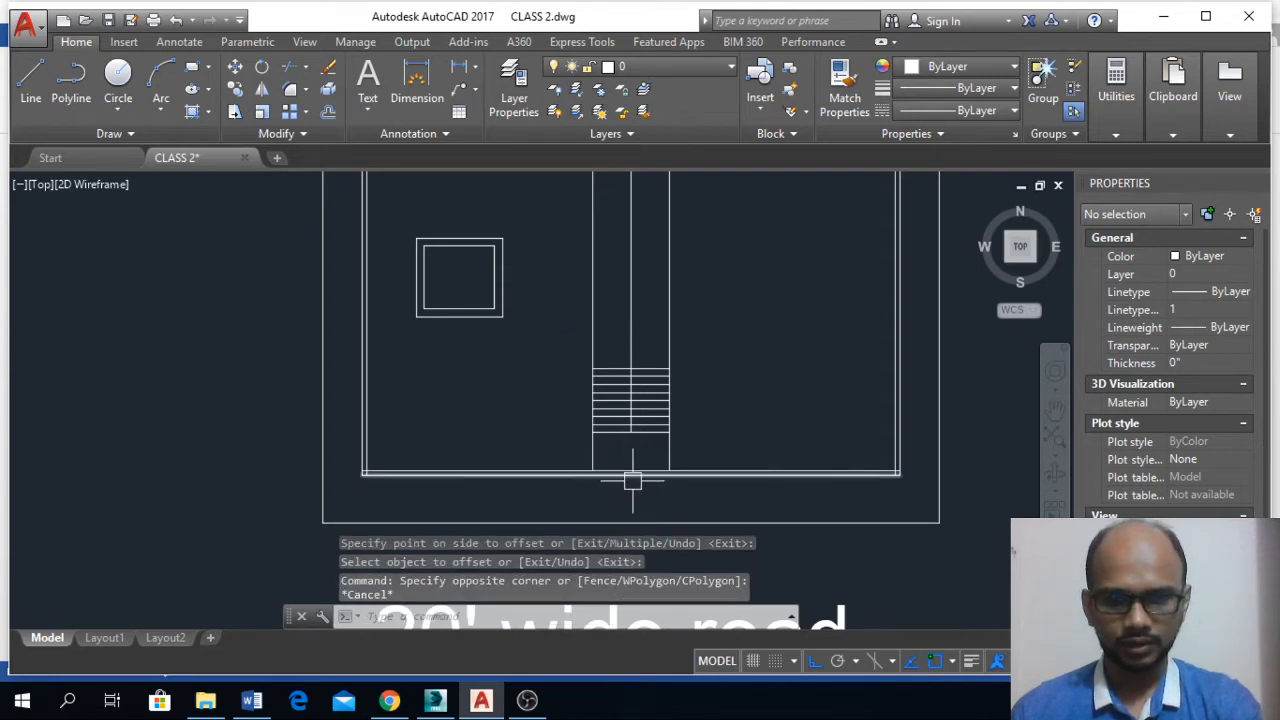
- Offset the bottom wall's inner line 16'6" upward across the staircase lines
{"action": "scroll", "coordinate": [642, 466], "scroll_direction": "up", "scroll_amount": 4}
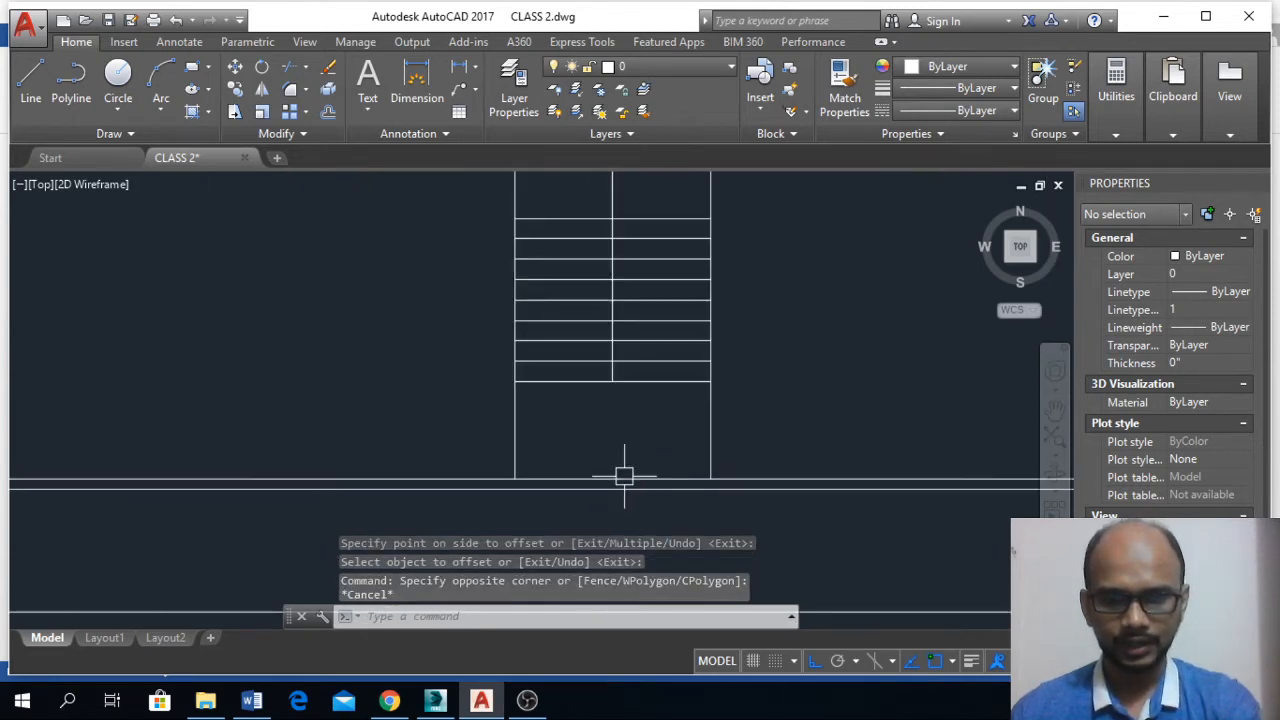
{"action": "type", "text": "o"}
{"action": "key", "text": "Return"}
{"action": "type", "text": "1"}
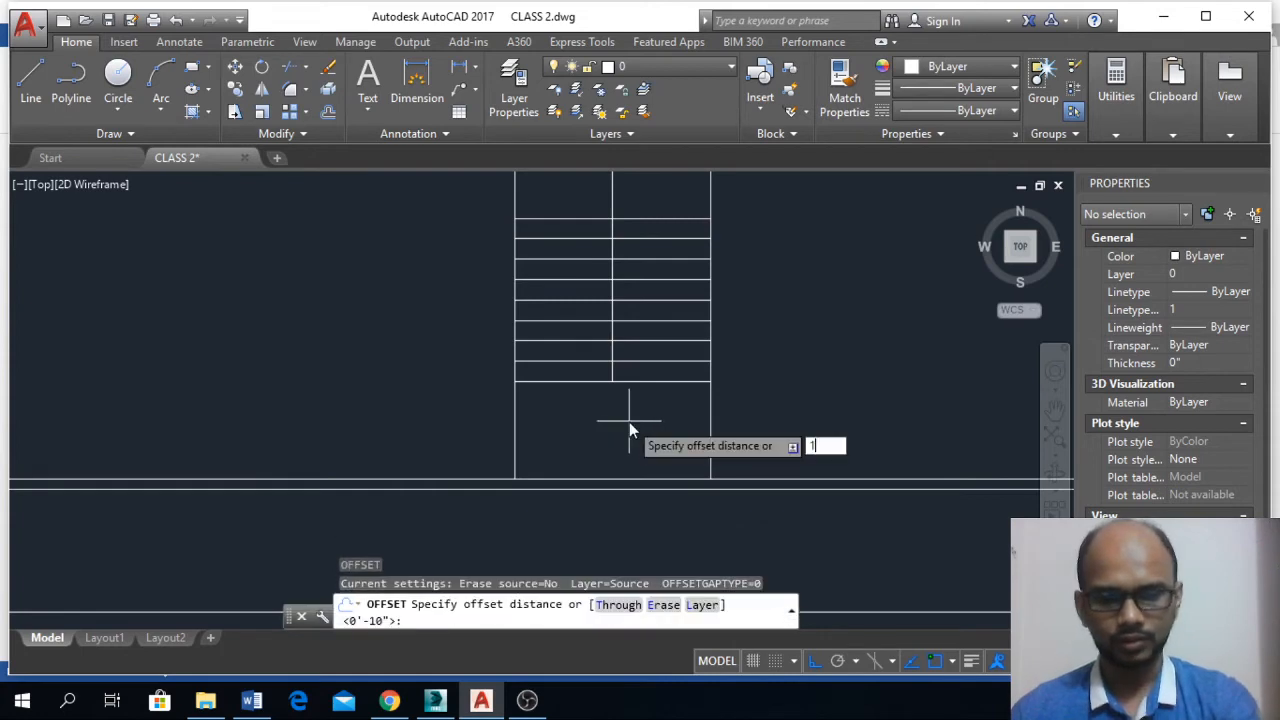
{"action": "type", "text": "6'6"}
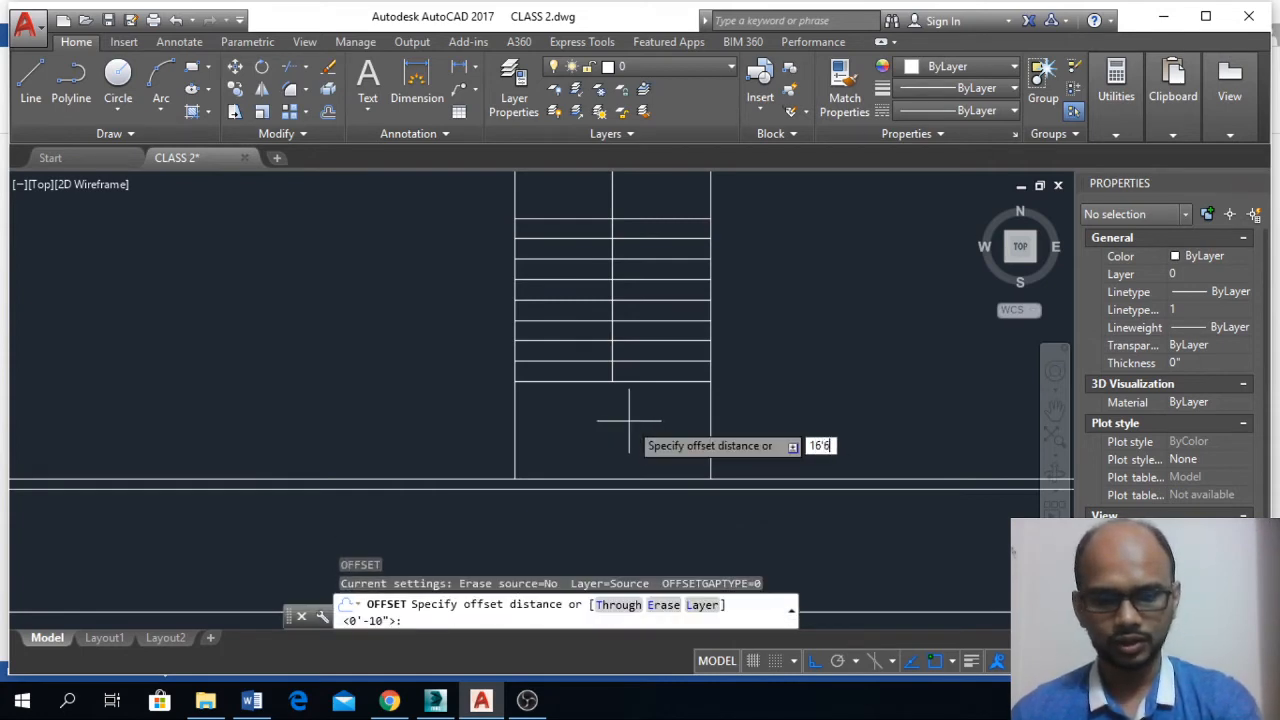
{"action": "key", "text": "Return"}
{"action": "scroll", "coordinate": [636, 466], "scroll_direction": "down", "scroll_amount": 4}
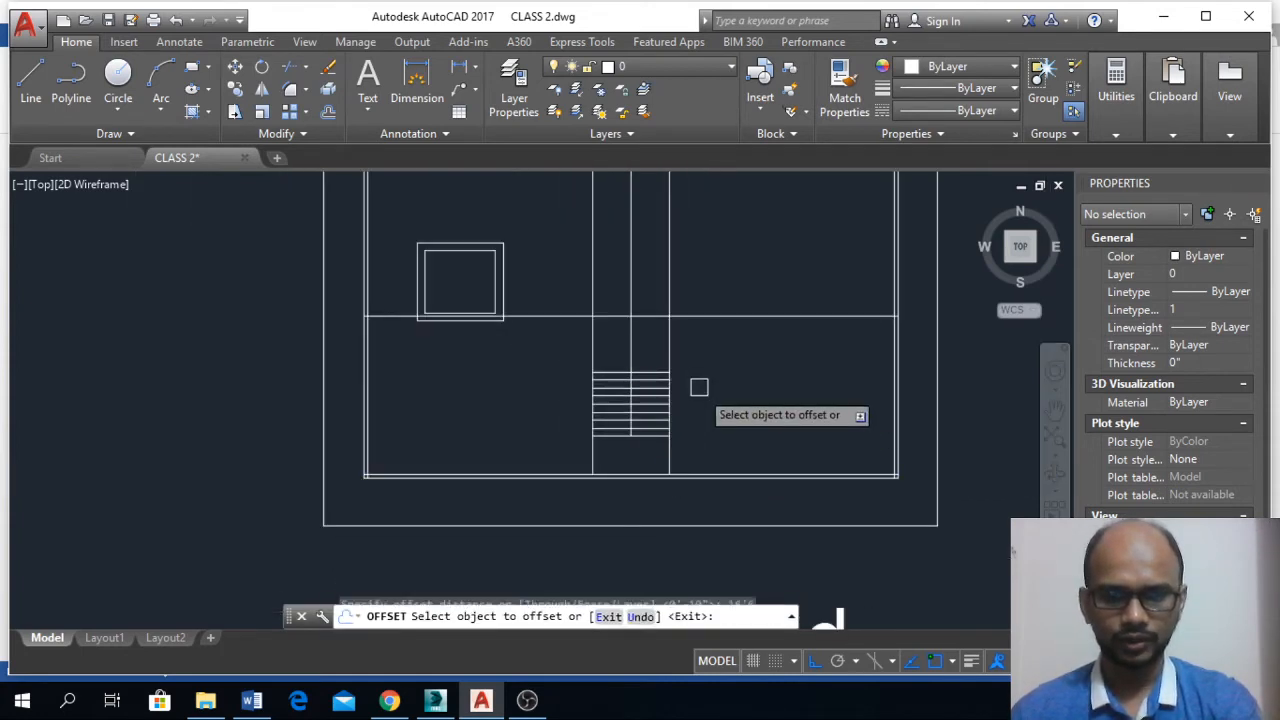
{"action": "key", "text": "Return"}
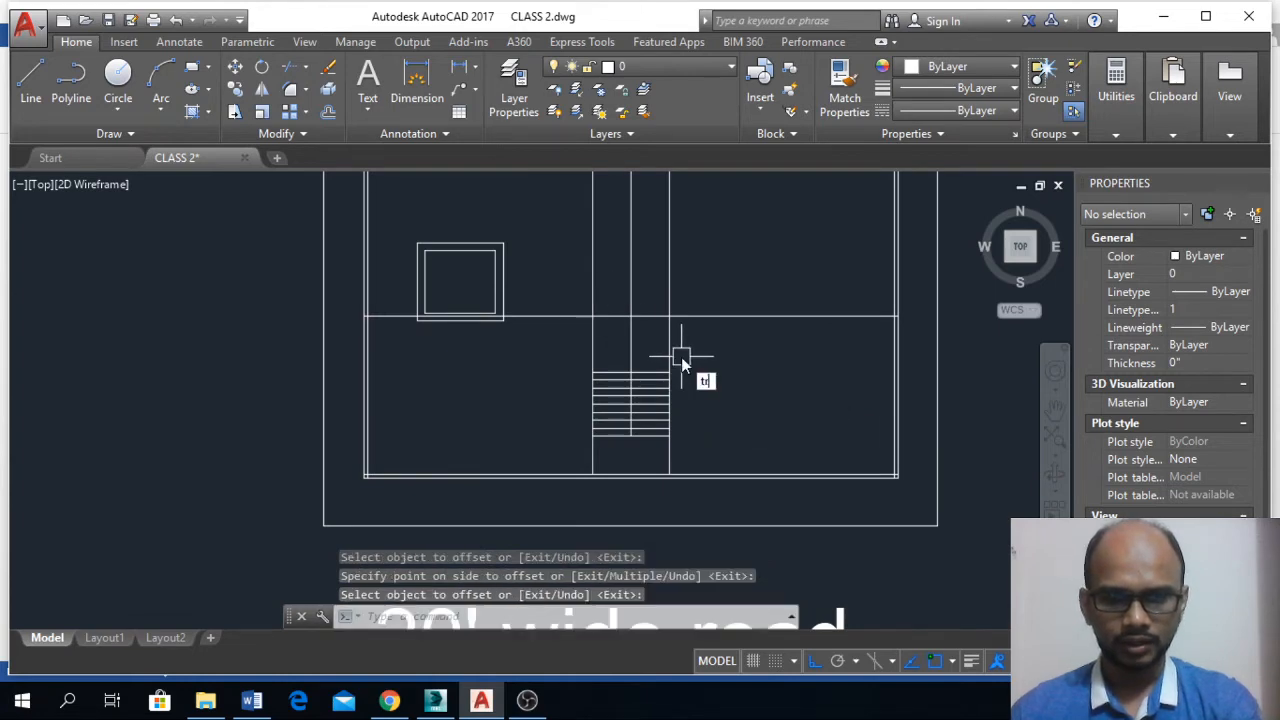
- Trim the 16'6" offset line outside the staircase and the three vertical stair lines above it, plus the centre line above the top tread
{"action": "type", "text": "tr"}
{"action": "key", "text": "Return"}
{"action": "key", "text": "Return"}
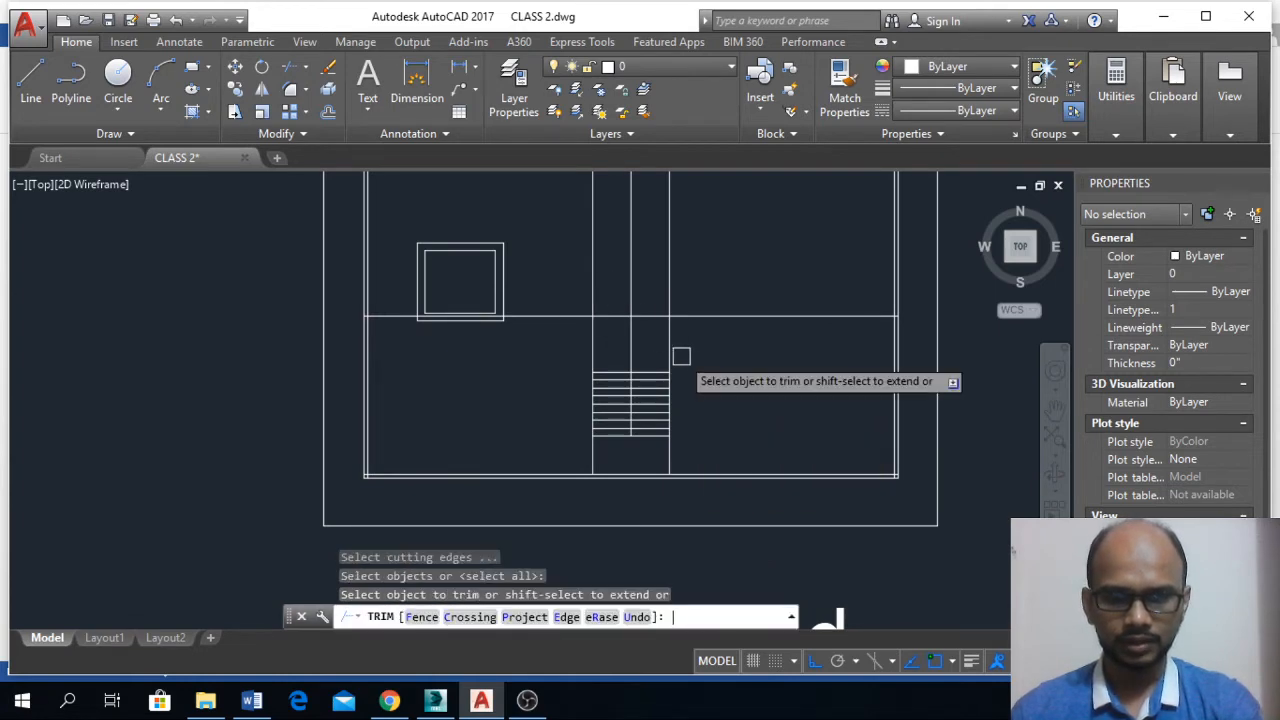
{"action": "left_click", "coordinate": [757, 281]}
{"action": "left_click", "coordinate": [729, 352]}
{"action": "left_click", "coordinate": [569, 291]}
{"action": "left_click", "coordinate": [552, 343]}
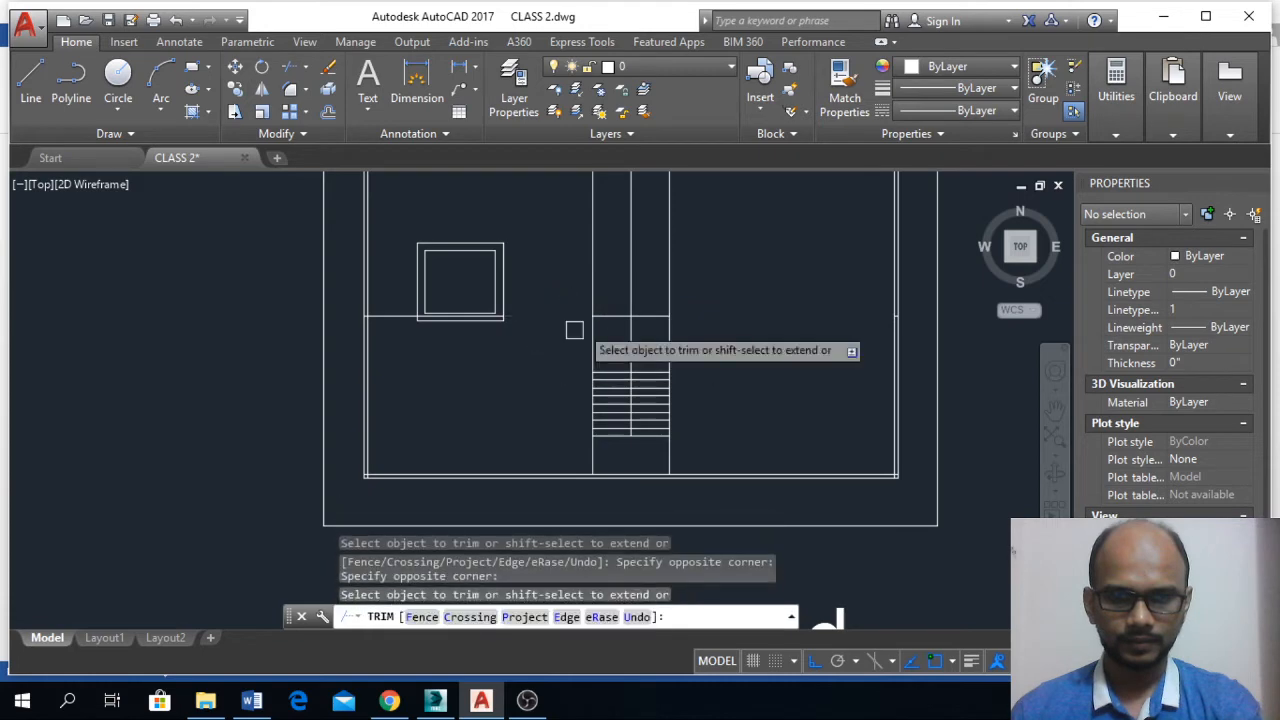
{"action": "left_click", "coordinate": [723, 240]}
{"action": "left_click", "coordinate": [552, 260]}
{"action": "left_click", "coordinate": [628, 340]}
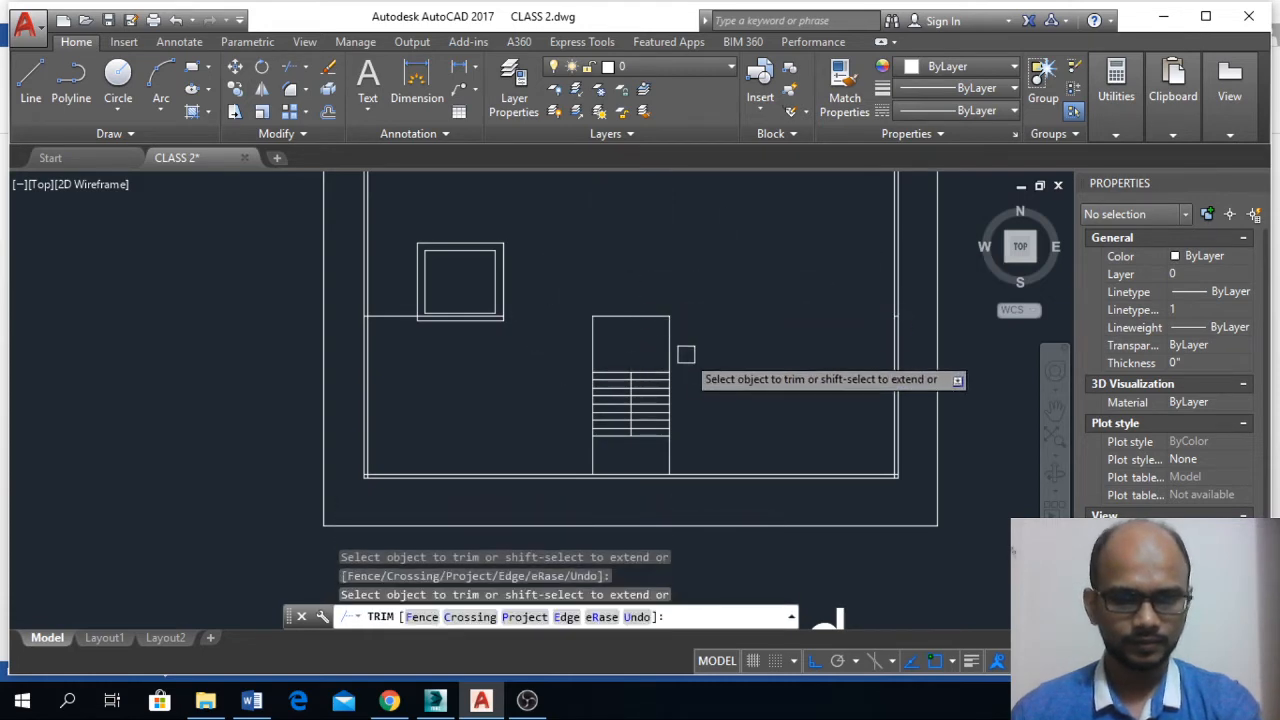
{"action": "key", "text": "Escape"}
- Move both lift shaft rectangles so the outer one's bottom midpoint sits on the midpoint of the staircase's top line
{"action": "left_click", "coordinate": [532, 278]}
{"action": "left_click", "coordinate": [498, 250]}
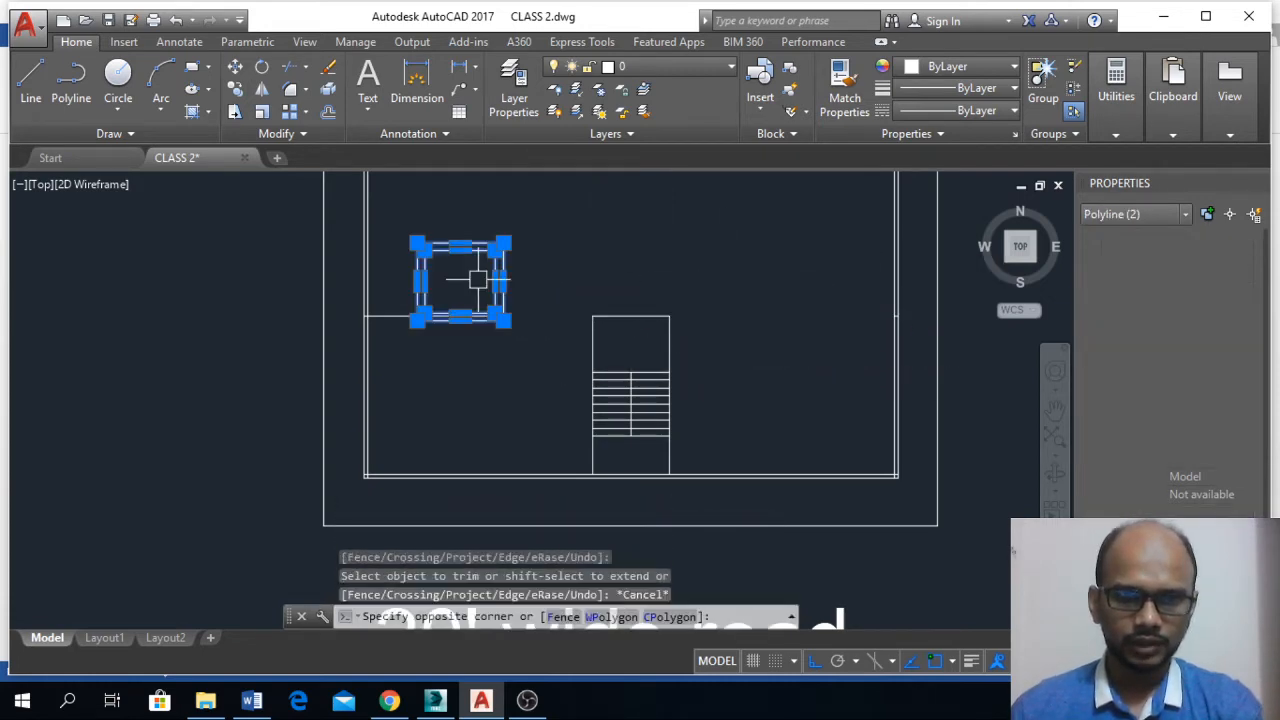
{"action": "type", "text": "m"}
{"action": "key", "text": "Return"}
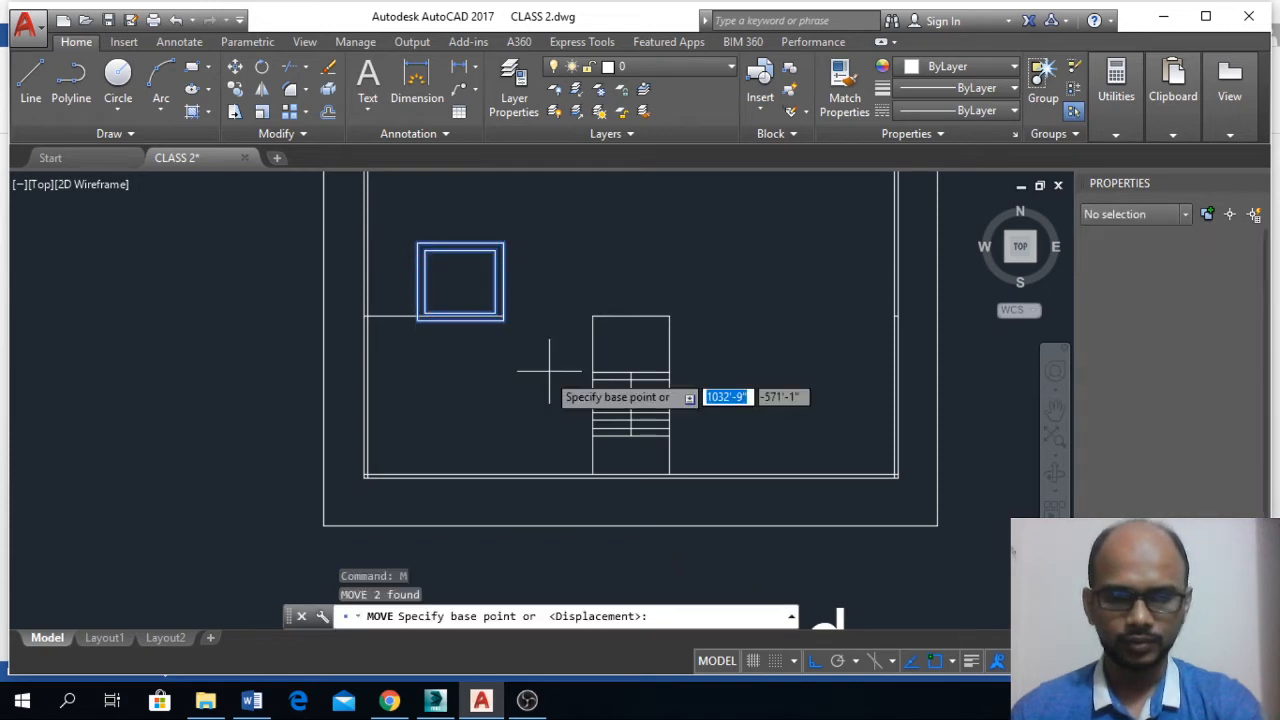
{"action": "scroll", "coordinate": [440, 305], "scroll_direction": "up", "scroll_amount": 4}
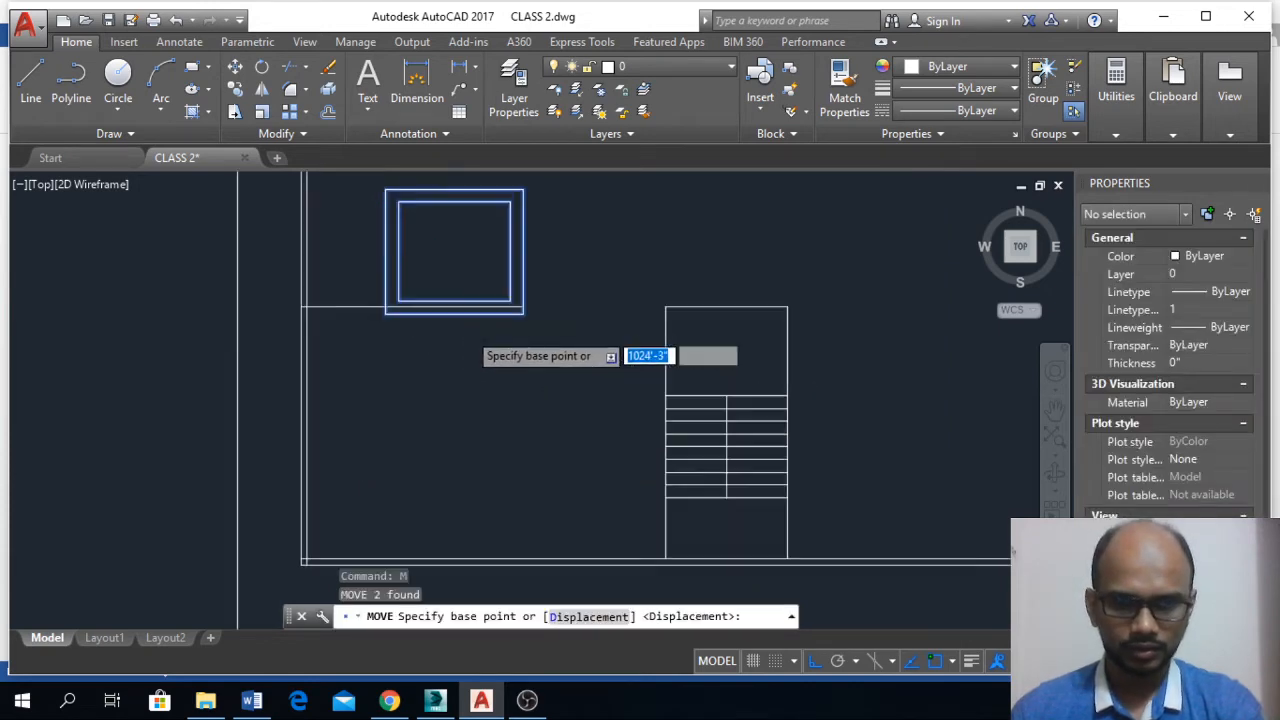
{"action": "left_click", "coordinate": [445, 301]}
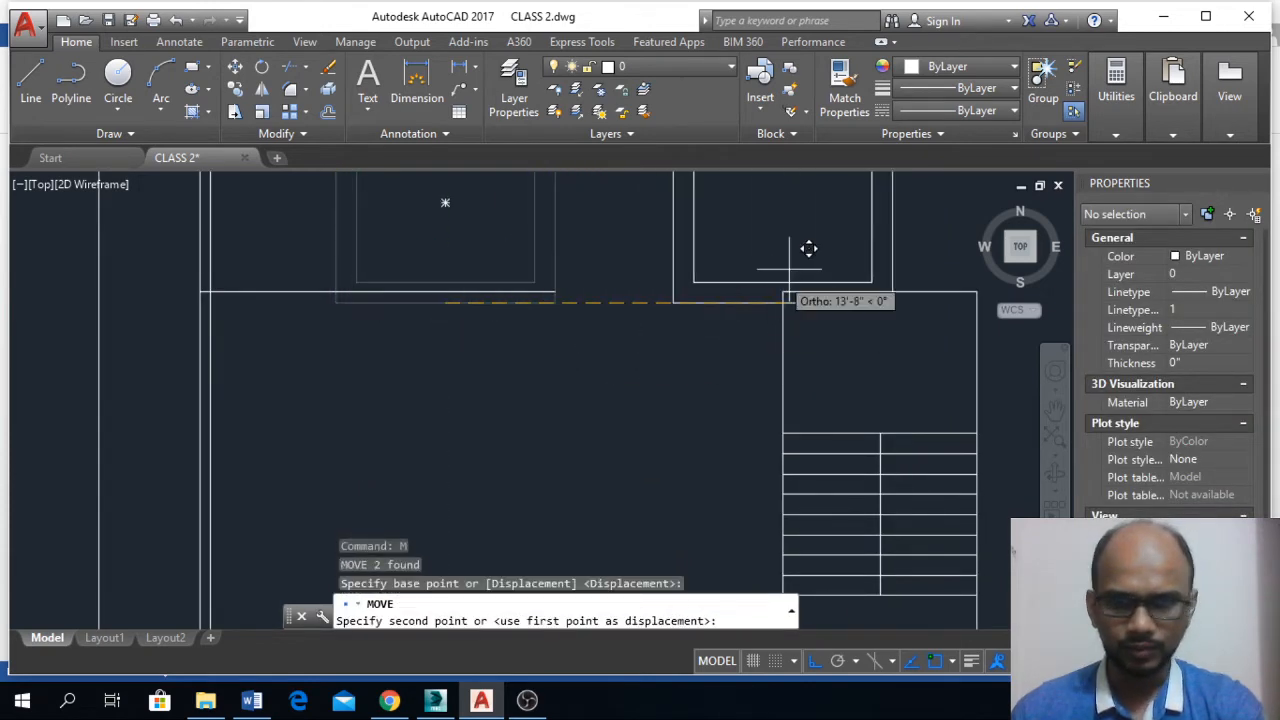
{"action": "left_click", "coordinate": [880, 292]}
- Erase the leftover horizontal line segment between the left outer wall and the staircase
{"action": "left_click", "coordinate": [535, 277]}
{"action": "left_click", "coordinate": [500, 351]}
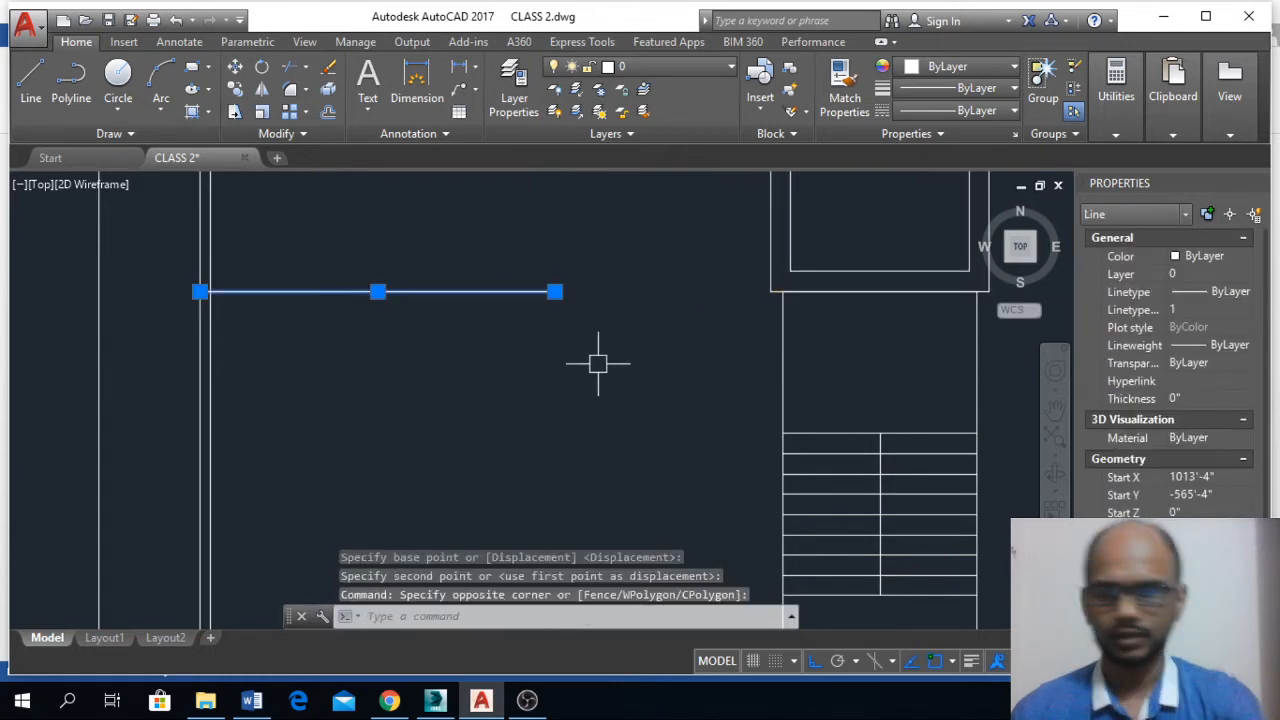
{"action": "key", "text": "Delete"}
- Offset the staircase's left and right side lines 5" outward to form its walls
{"action": "scroll", "coordinate": [602, 367], "scroll_direction": "down", "scroll_amount": 6}
{"action": "scroll", "coordinate": [597, 368], "scroll_direction": "up", "scroll_amount": 2}
{"action": "scroll", "coordinate": [500, 377], "scroll_direction": "up", "scroll_amount": 2}
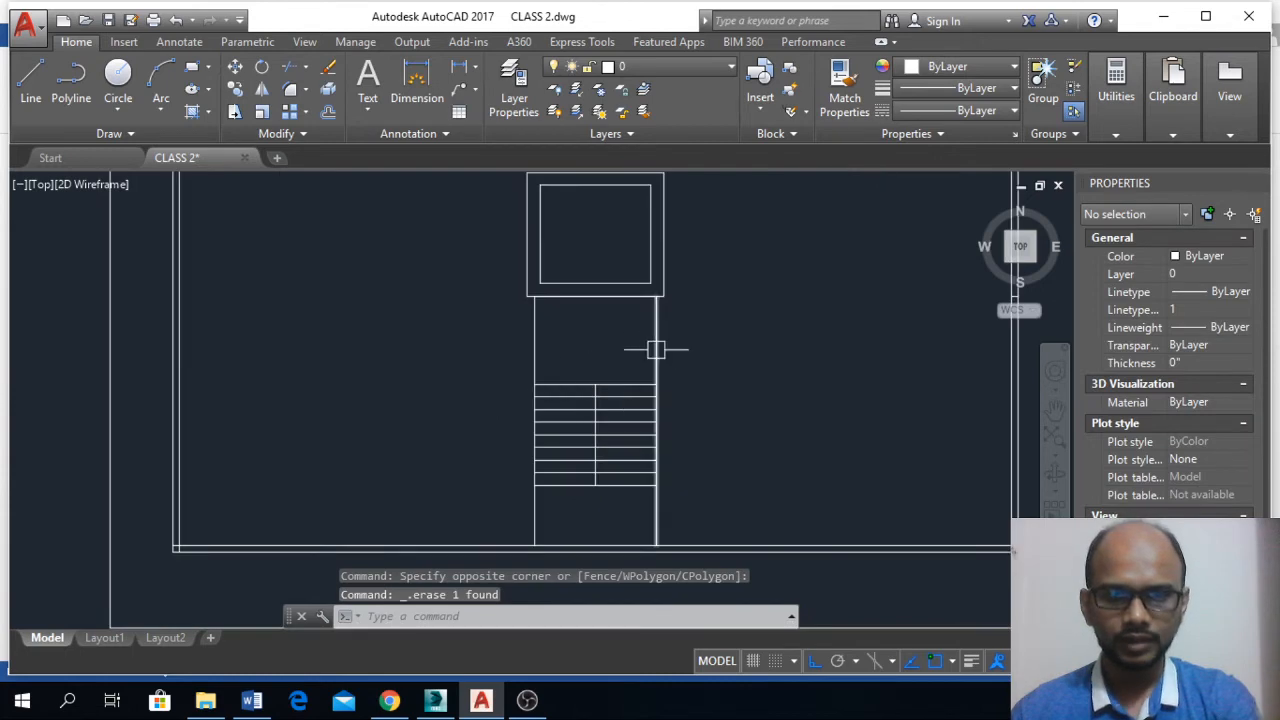
{"action": "type", "text": "o"}
{"action": "key", "text": "Return"}
{"action": "type", "text": "5"}
{"action": "key", "text": "Return"}
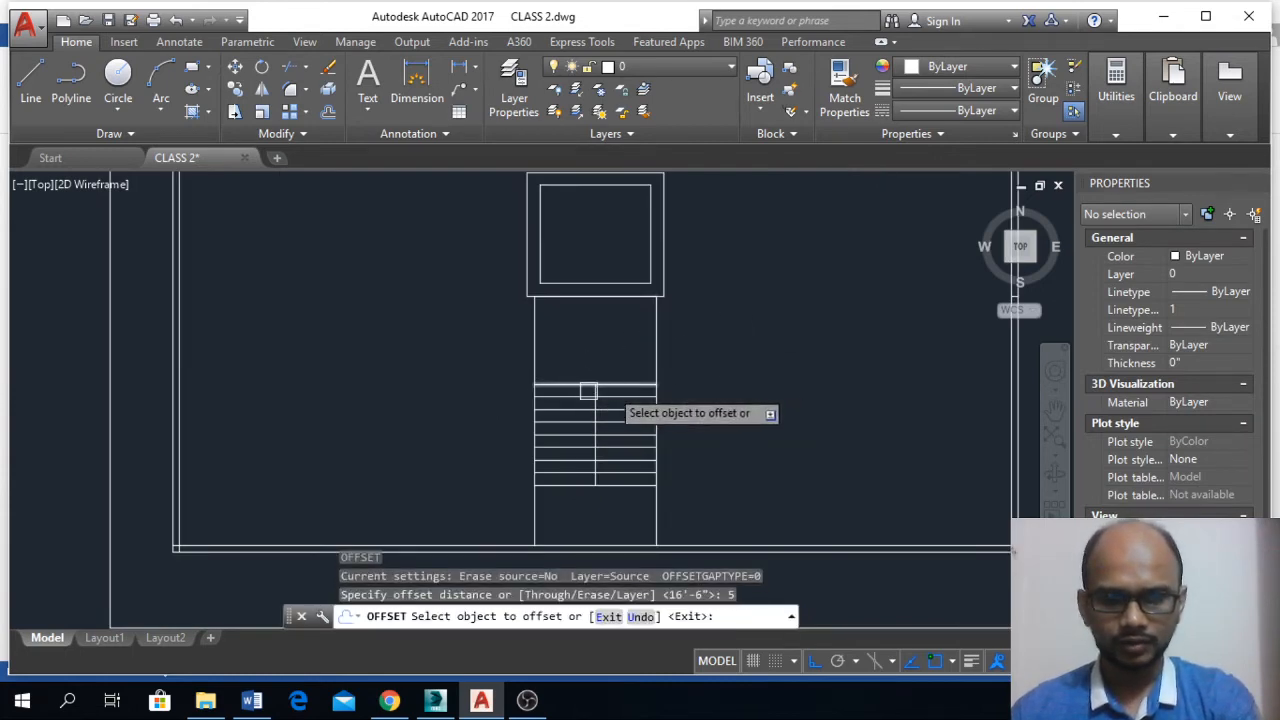
{"action": "left_click", "coordinate": [655, 345]}
{"action": "left_click", "coordinate": [666, 346]}
{"action": "left_click", "coordinate": [534, 347]}
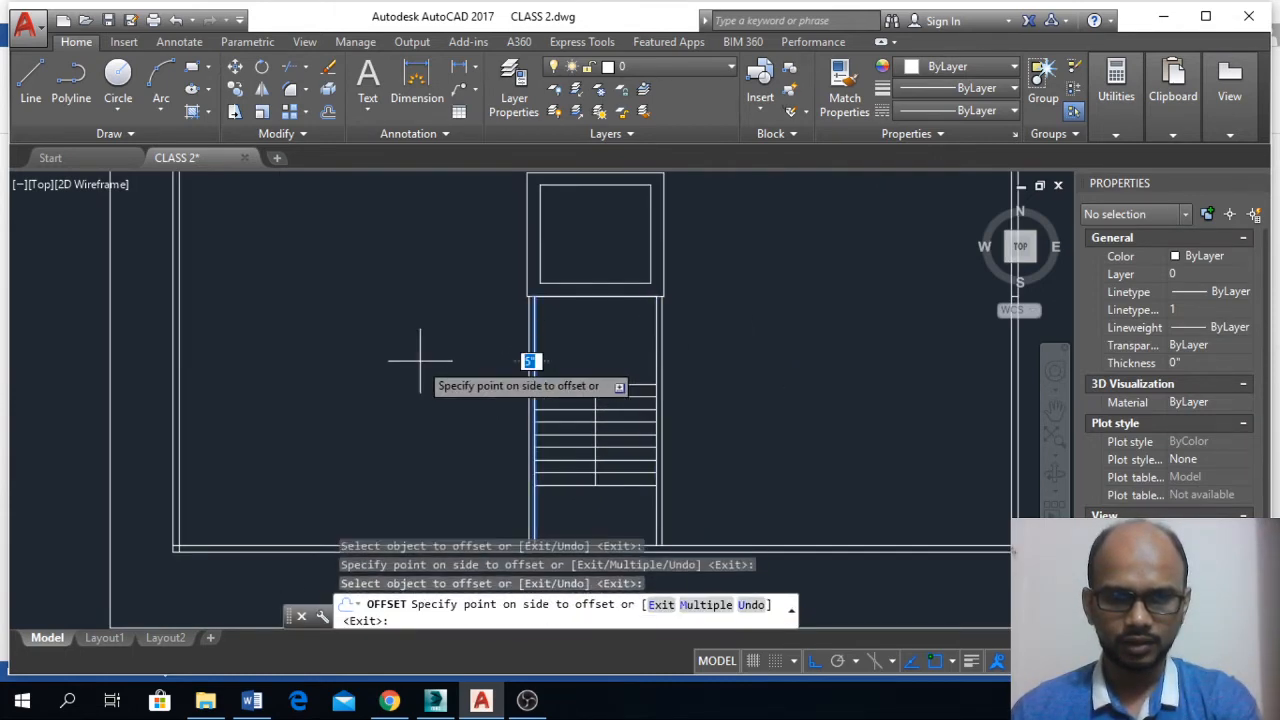
{"action": "left_click", "coordinate": [421, 361]}
{"action": "key", "text": "Escape"}
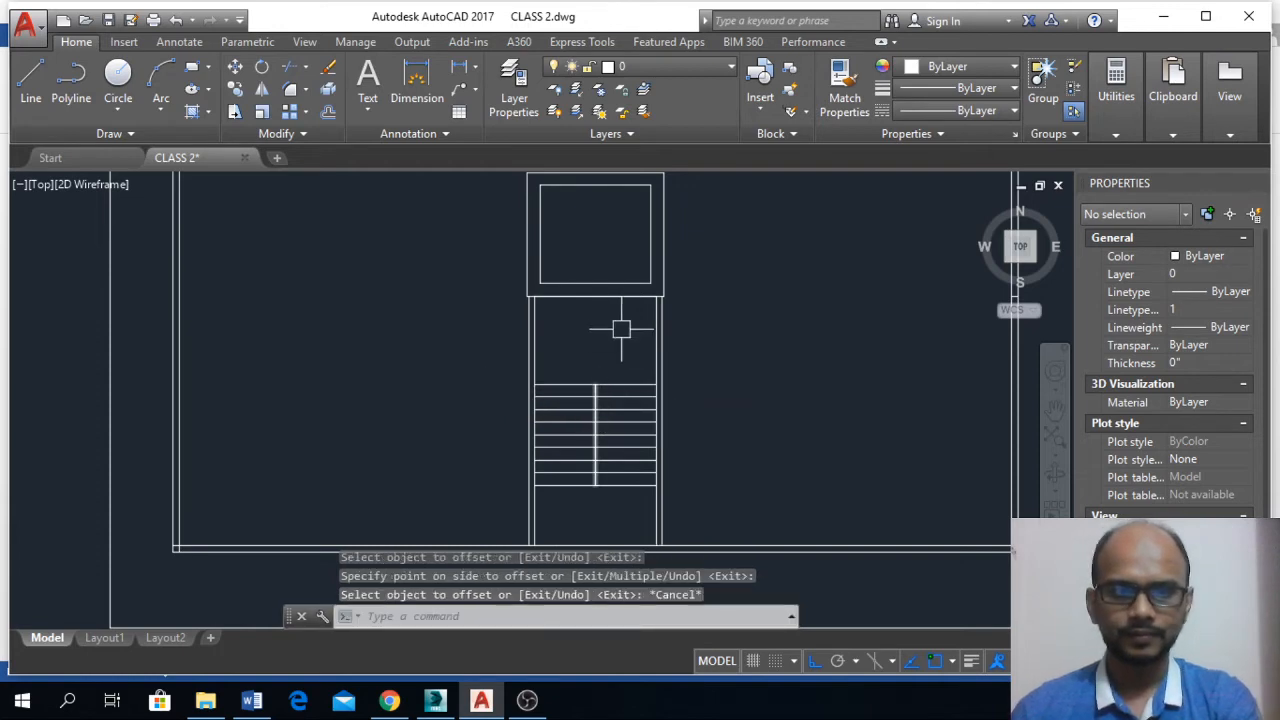
- Offset the lift shaft's outer rectangle 40" outward
{"action": "type", "text": "o"}
{"action": "key", "text": "Return"}
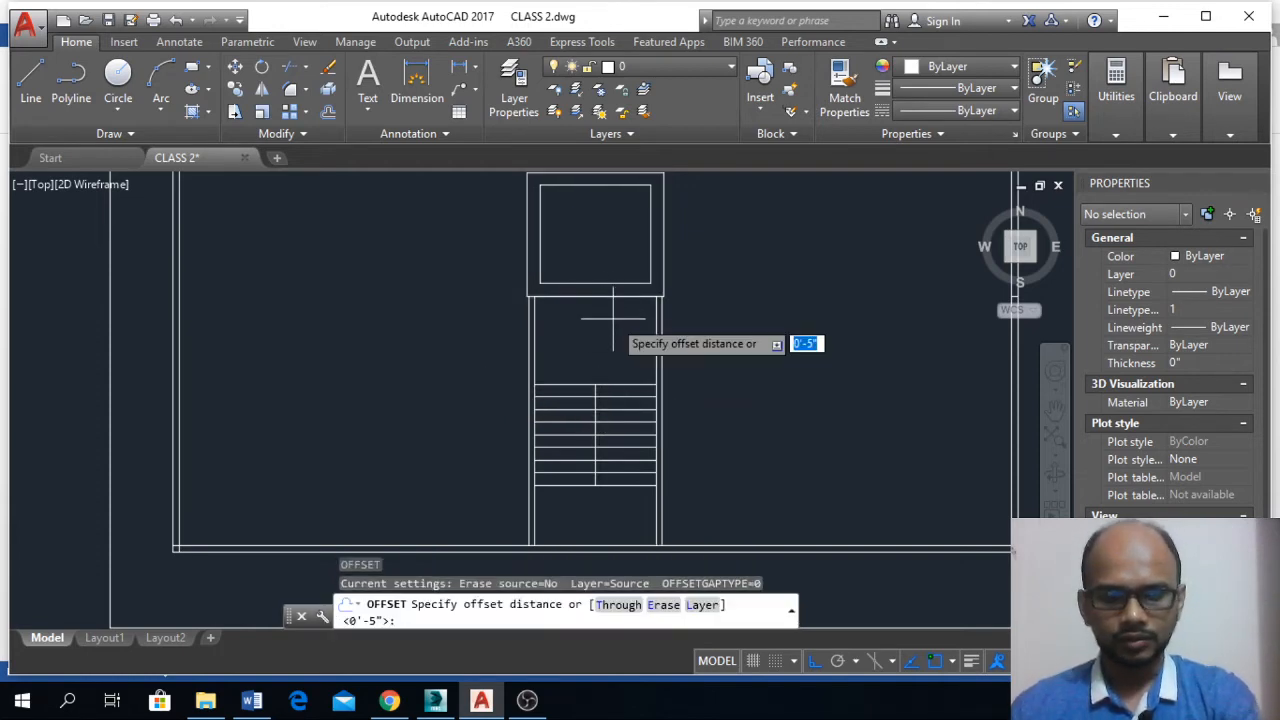
{"action": "type", "text": "40"}
{"action": "key", "text": "Return"}
{"action": "left_click", "coordinate": [601, 297]}
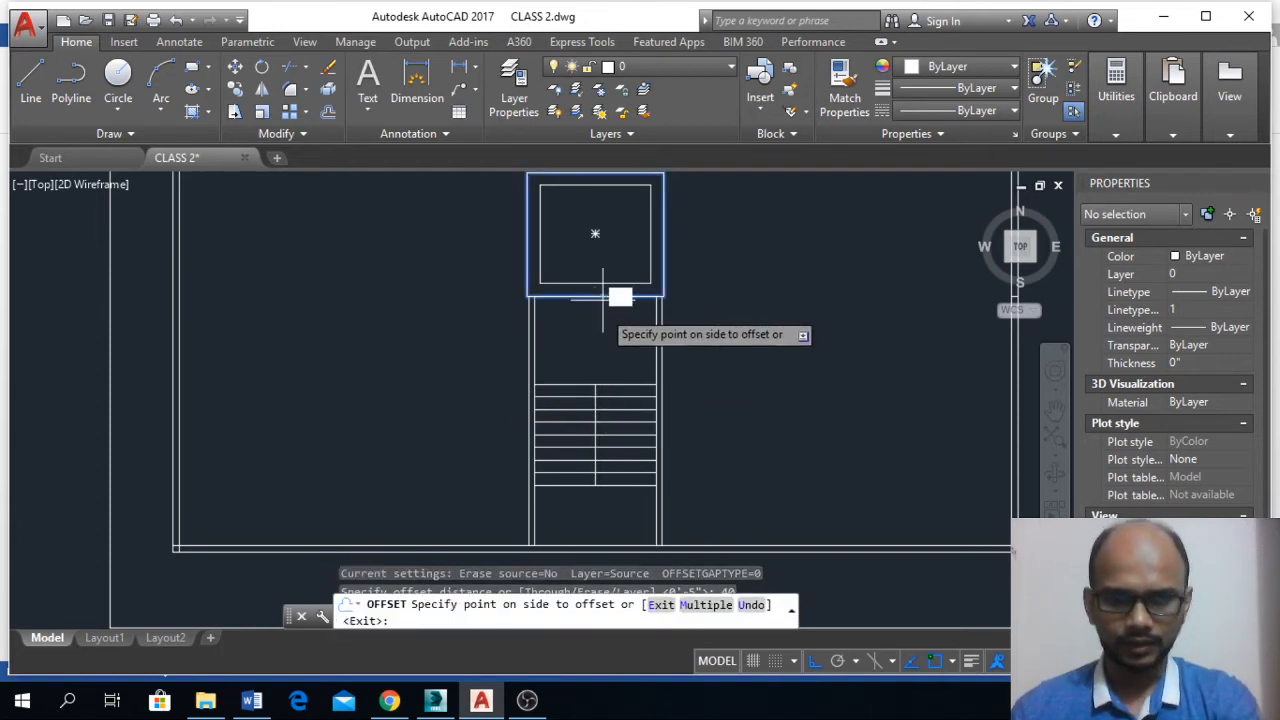
{"action": "left_click", "coordinate": [603, 366]}
{"action": "key", "text": "Return"}
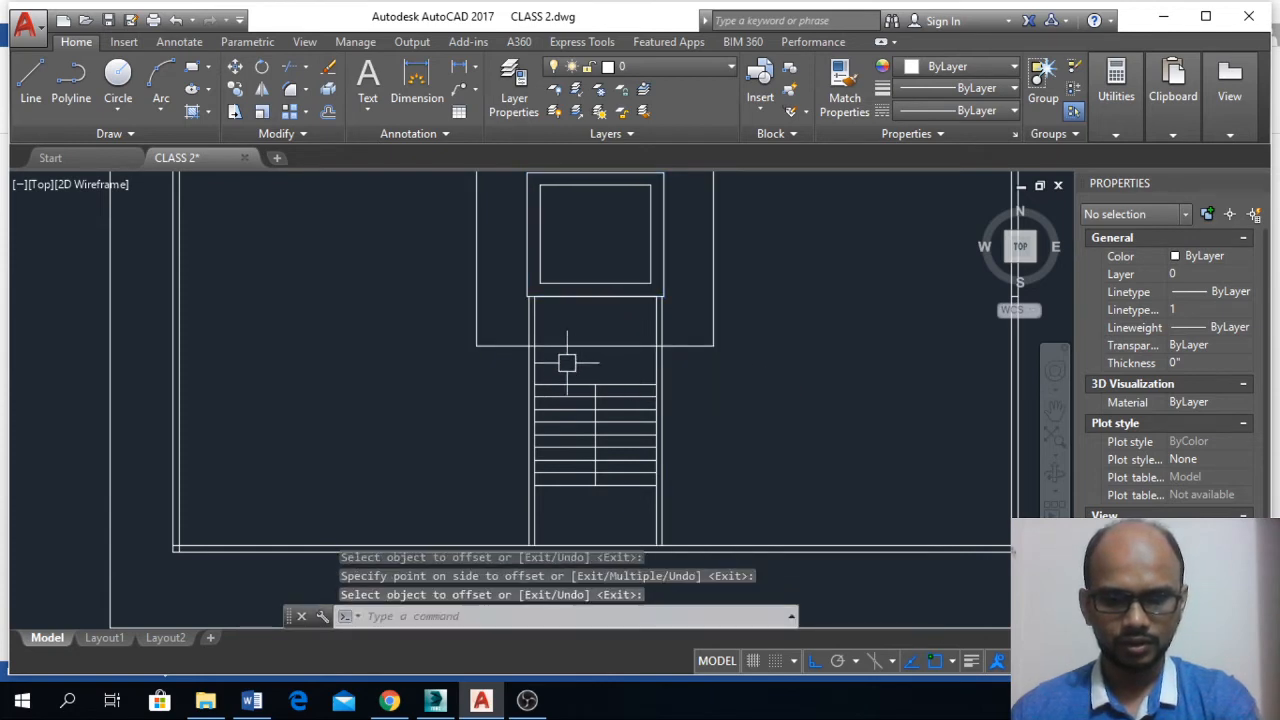
- Trim both staircase side walls between the lift shaft and the 40" offset outline
{"action": "type", "text": "tr"}
{"action": "key", "text": "Return"}
{"action": "key", "text": "Return"}
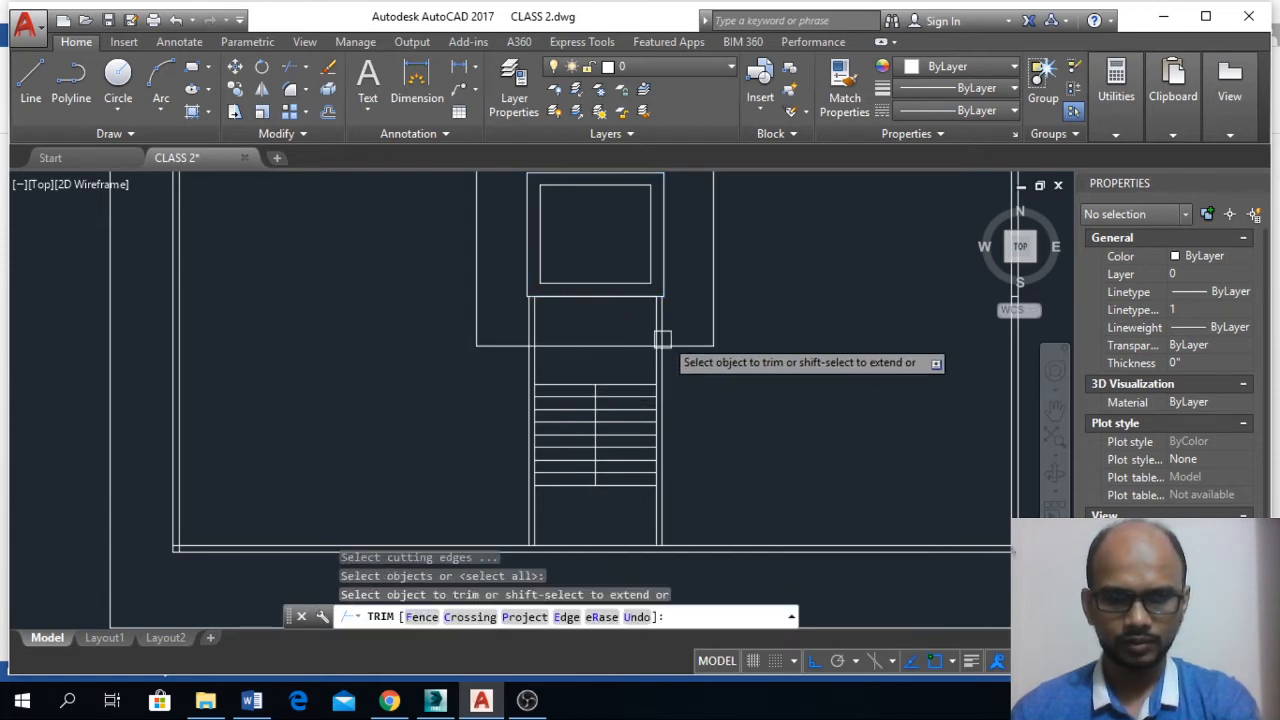
{"action": "left_click", "coordinate": [681, 320]}
{"action": "left_click", "coordinate": [540, 328]}
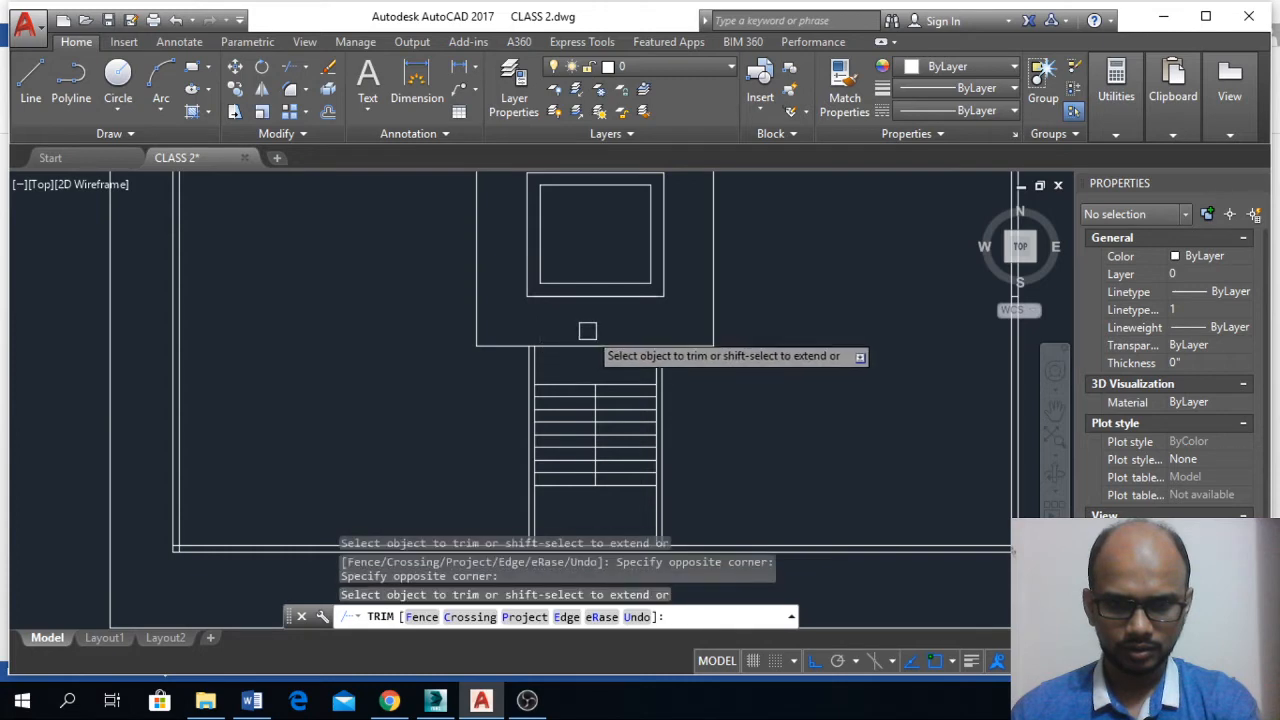
- Trim the offset outline's bottom line outside the stair wall ends and erase the rest of the outline, keeping the wall end caps
{"action": "left_click", "coordinate": [488, 346]}
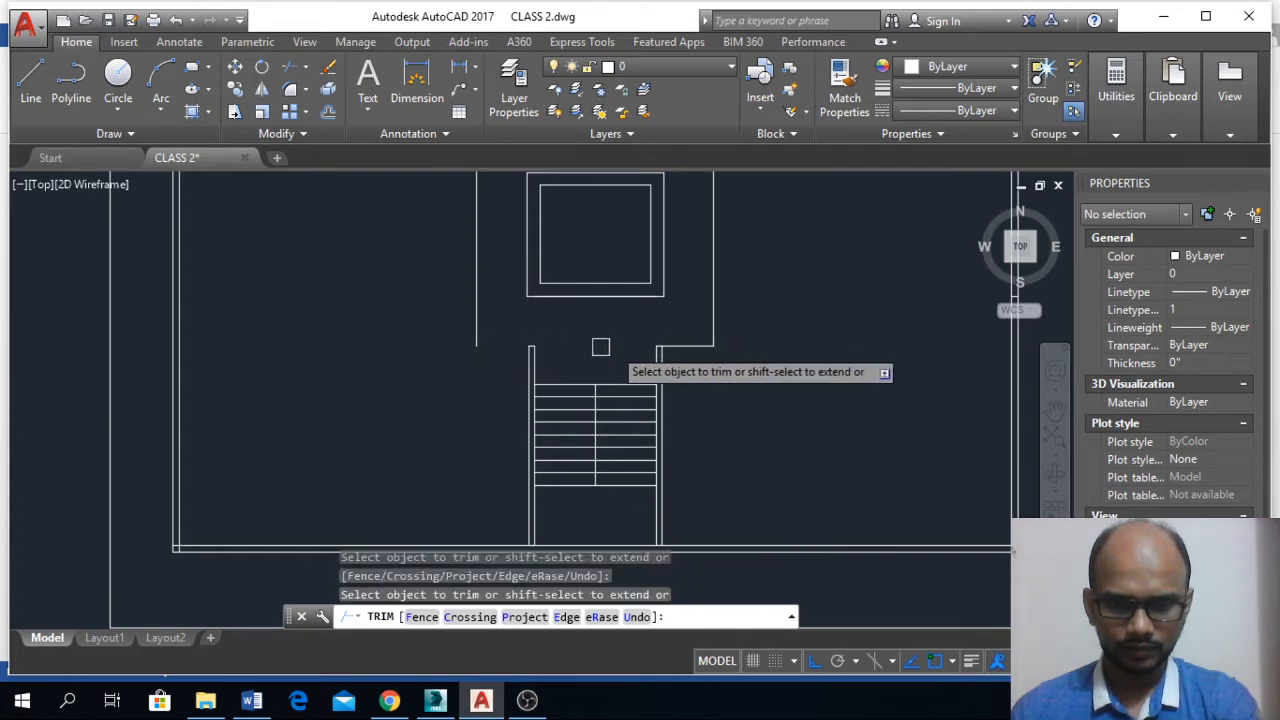
{"action": "left_click", "coordinate": [672, 344]}
{"action": "key", "text": "Escape"}
{"action": "left_click", "coordinate": [713, 320]}
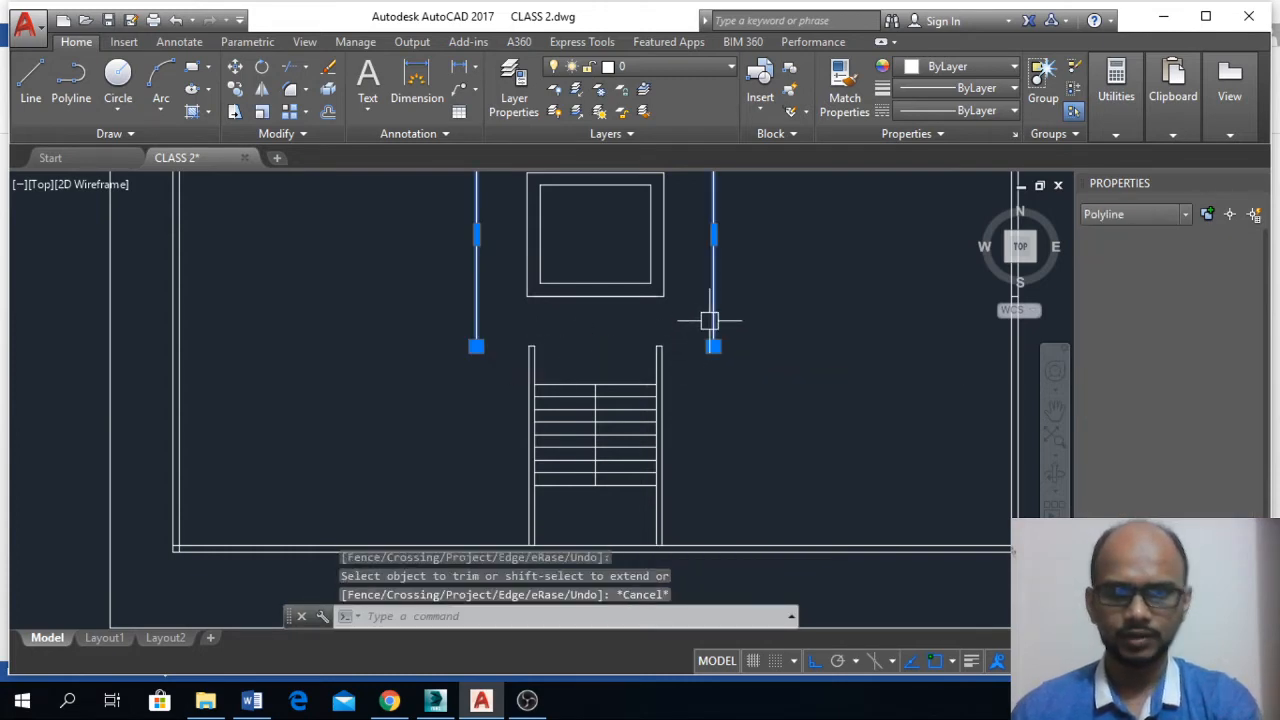
{"action": "key", "text": "Delete"}
- Draw a 40" horizontal door line to the right, starting just above the inner corner of the right stair wall's upper end
{"action": "scroll", "coordinate": [686, 434], "scroll_direction": "down", "scroll_amount": 4}
{"action": "scroll", "coordinate": [686, 434], "scroll_direction": "up", "scroll_amount": 8}
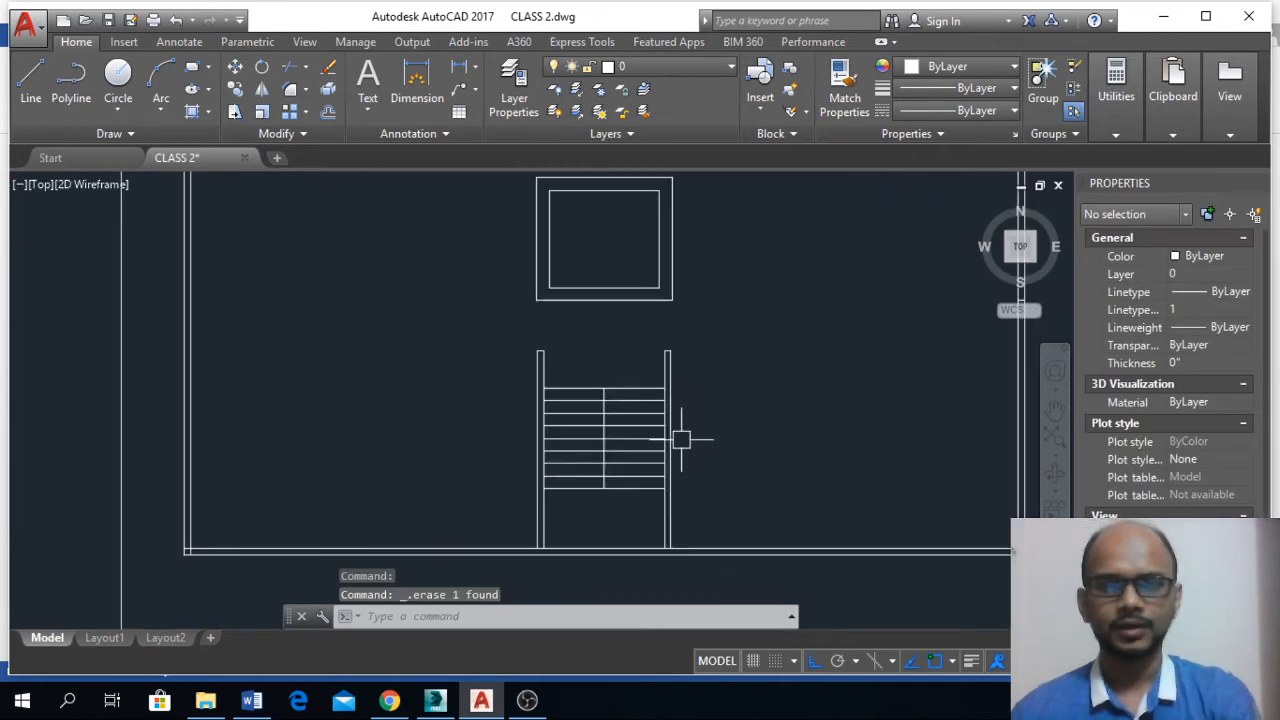
{"action": "type", "text": "l"}
{"action": "key", "text": "Return"}
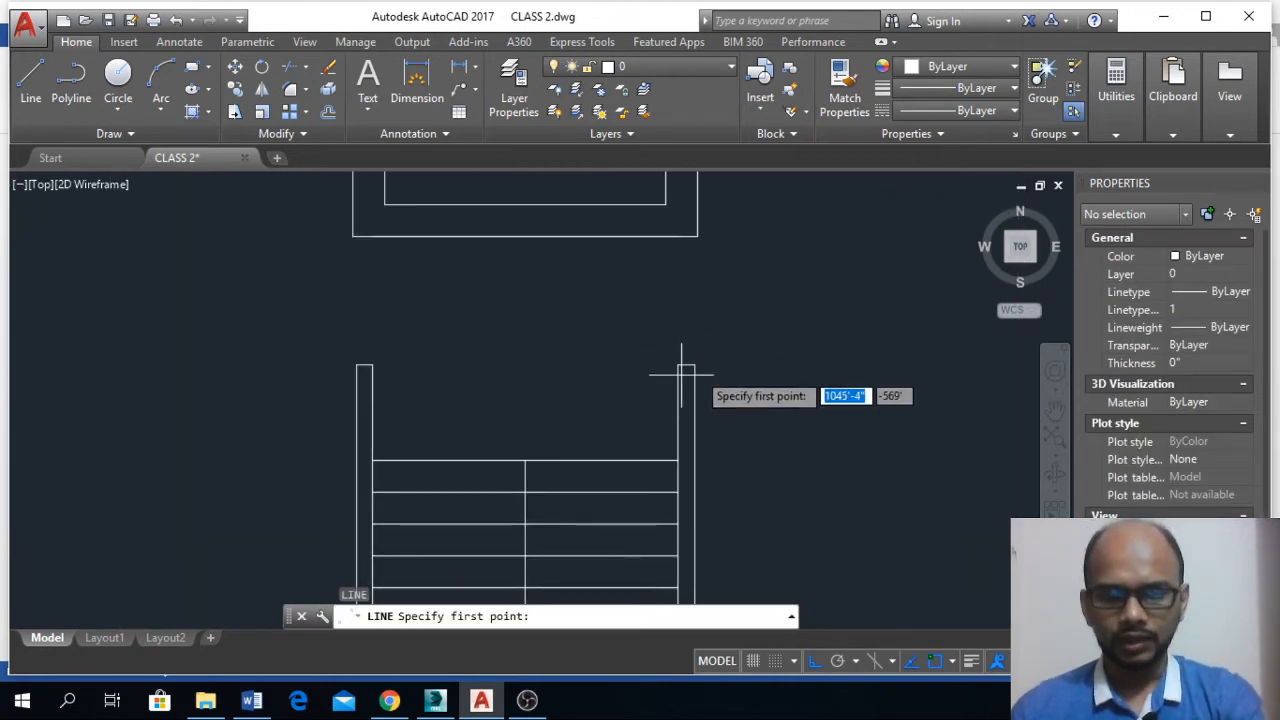
{"action": "scroll", "coordinate": [680, 360], "scroll_direction": "up", "scroll_amount": 6}
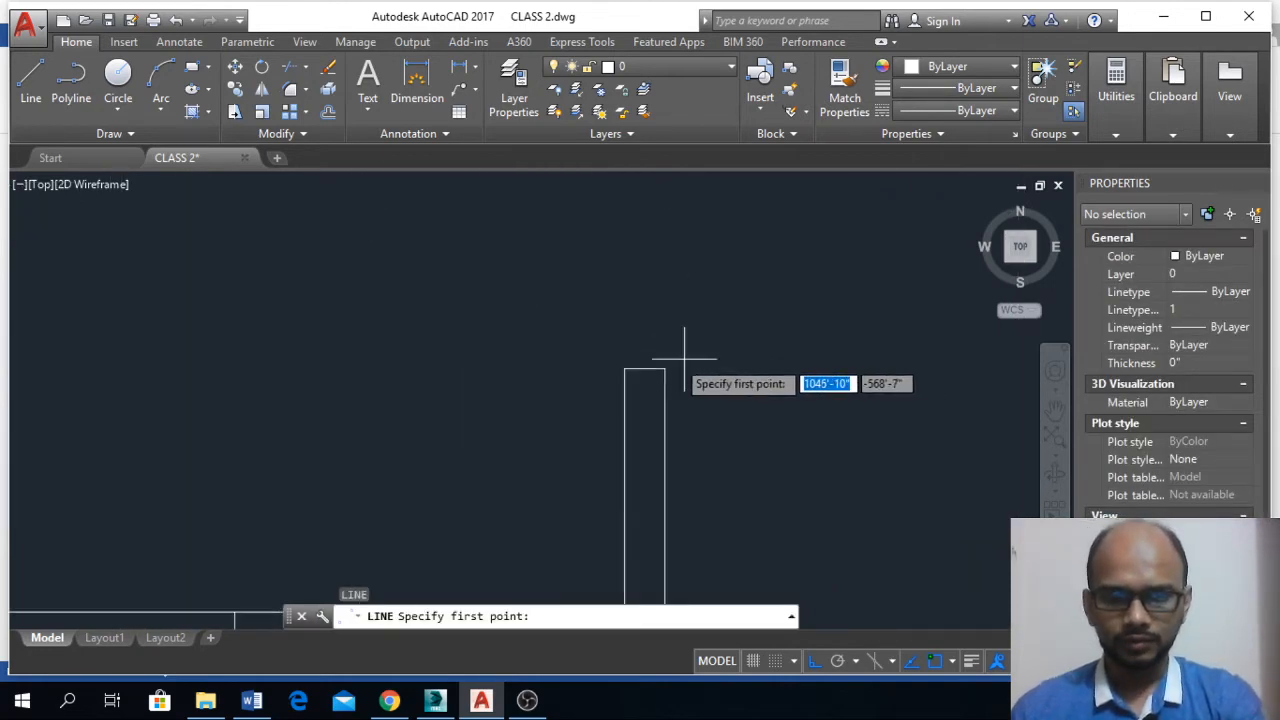
{"action": "left_click", "coordinate": [623, 355]}
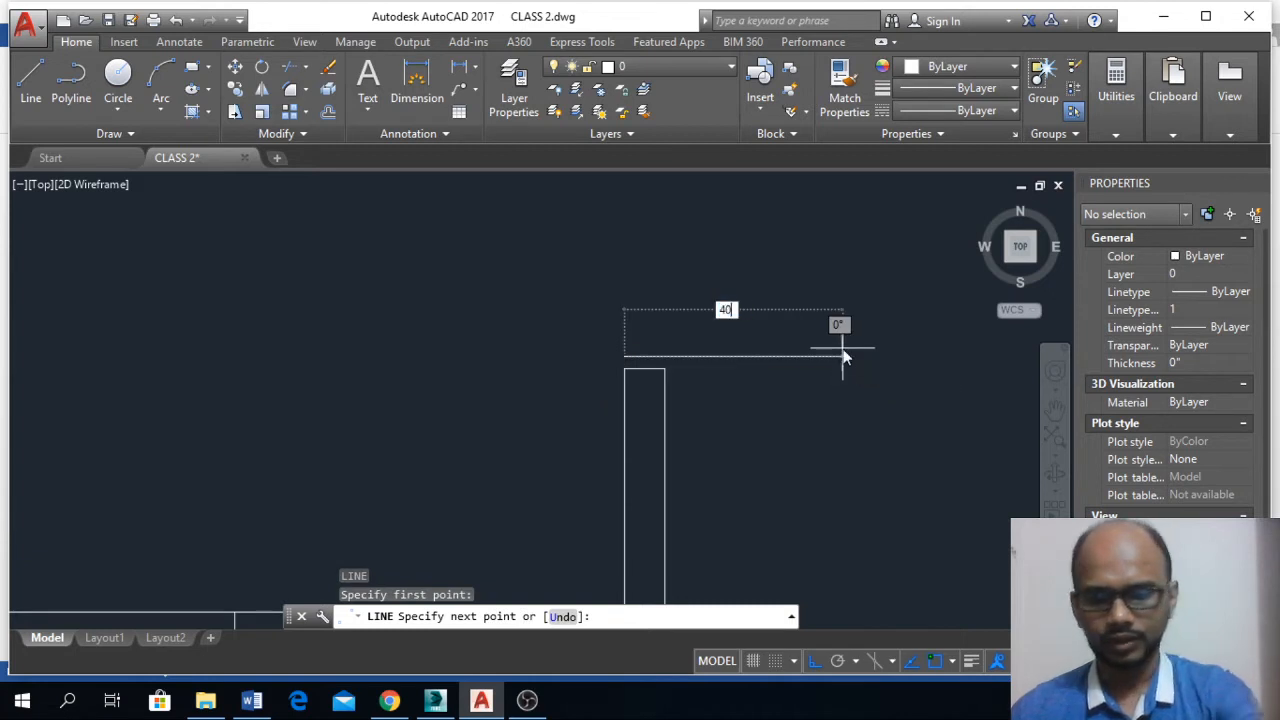
{"action": "type", "text": "40"}
{"action": "key", "text": "Return"}
{"action": "key", "text": "Return"}
{"action": "scroll", "coordinate": [721, 384], "scroll_direction": "down", "scroll_amount": 2}
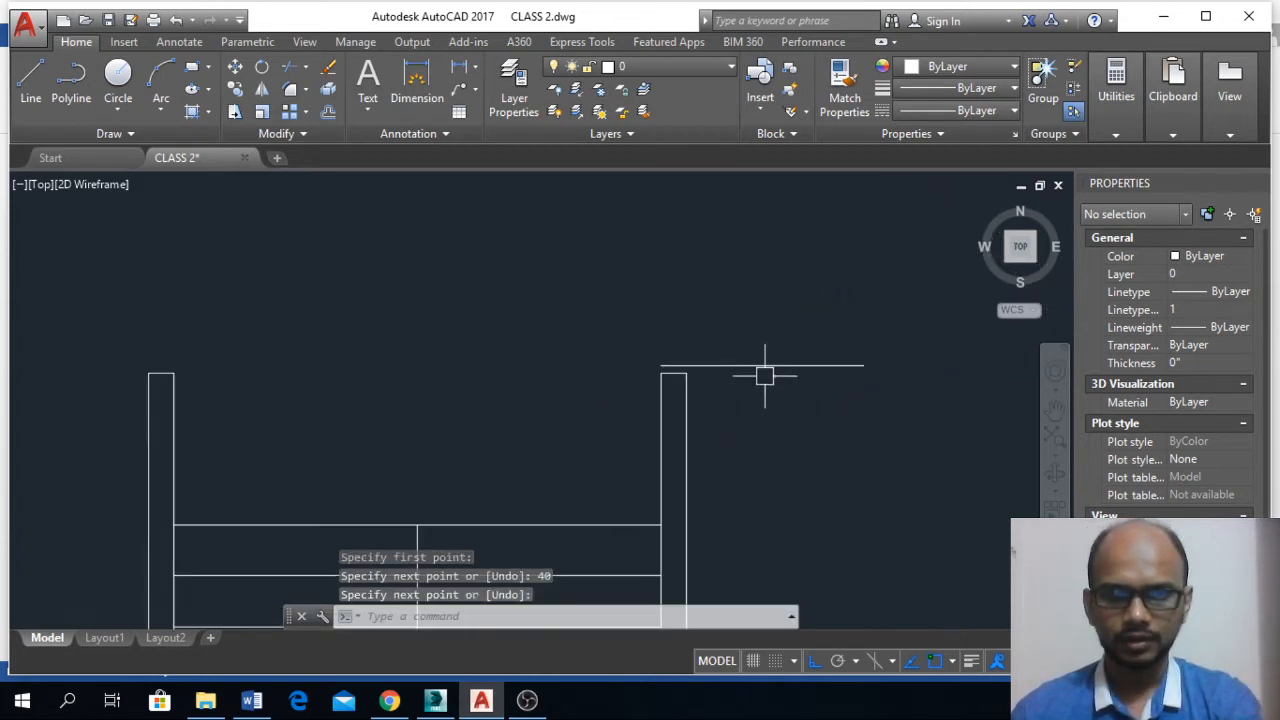
- Draw the door swing arc from the door line's outer end through the lift shaft's lower-right corner to its bottom wall line
{"action": "middle_click_drag", "start_coordinate": [765, 375], "coordinate": [683, 459]}
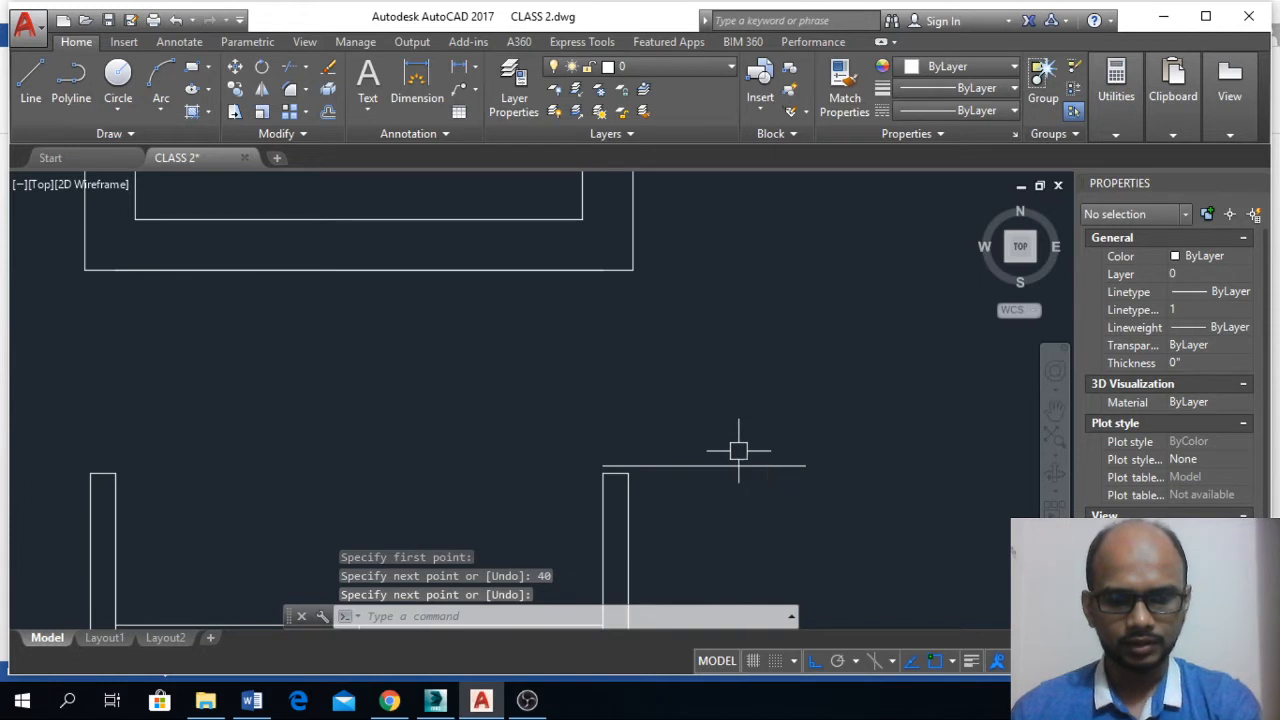
{"action": "type", "text": "a"}
{"action": "key", "text": "Return"}
{"action": "left_click", "coordinate": [808, 463]}
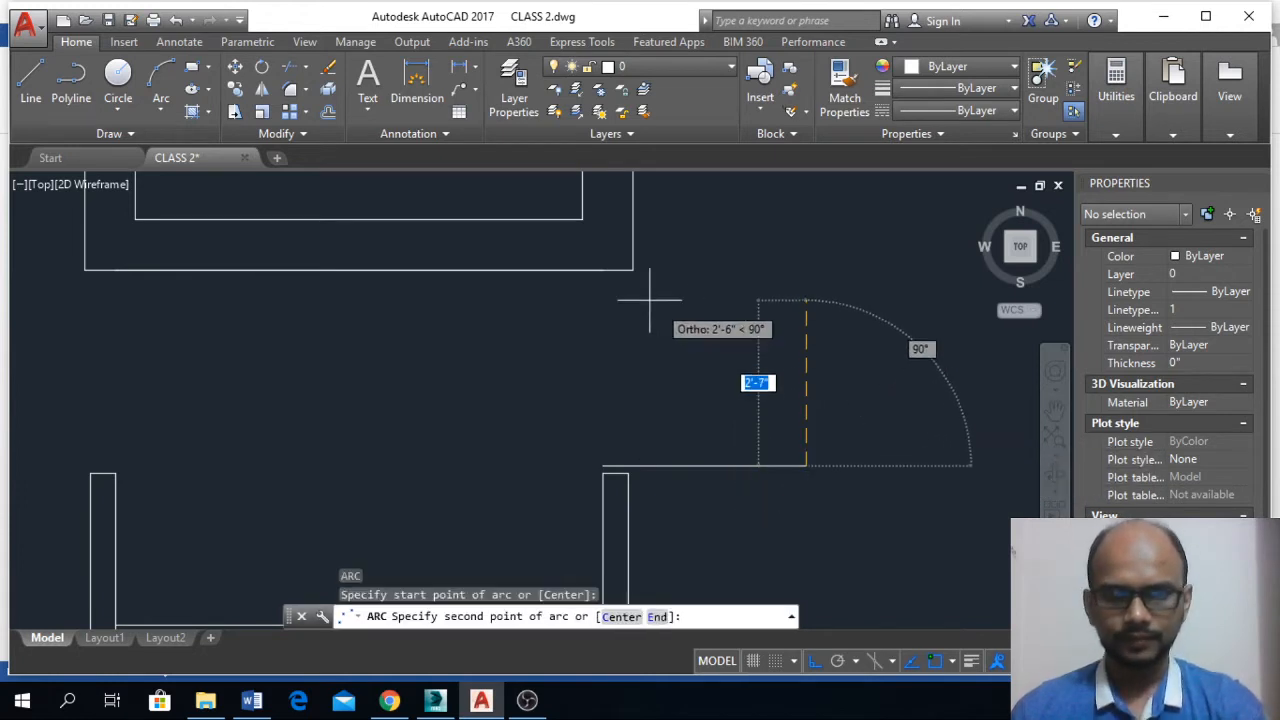
{"action": "left_click", "coordinate": [633, 270]}
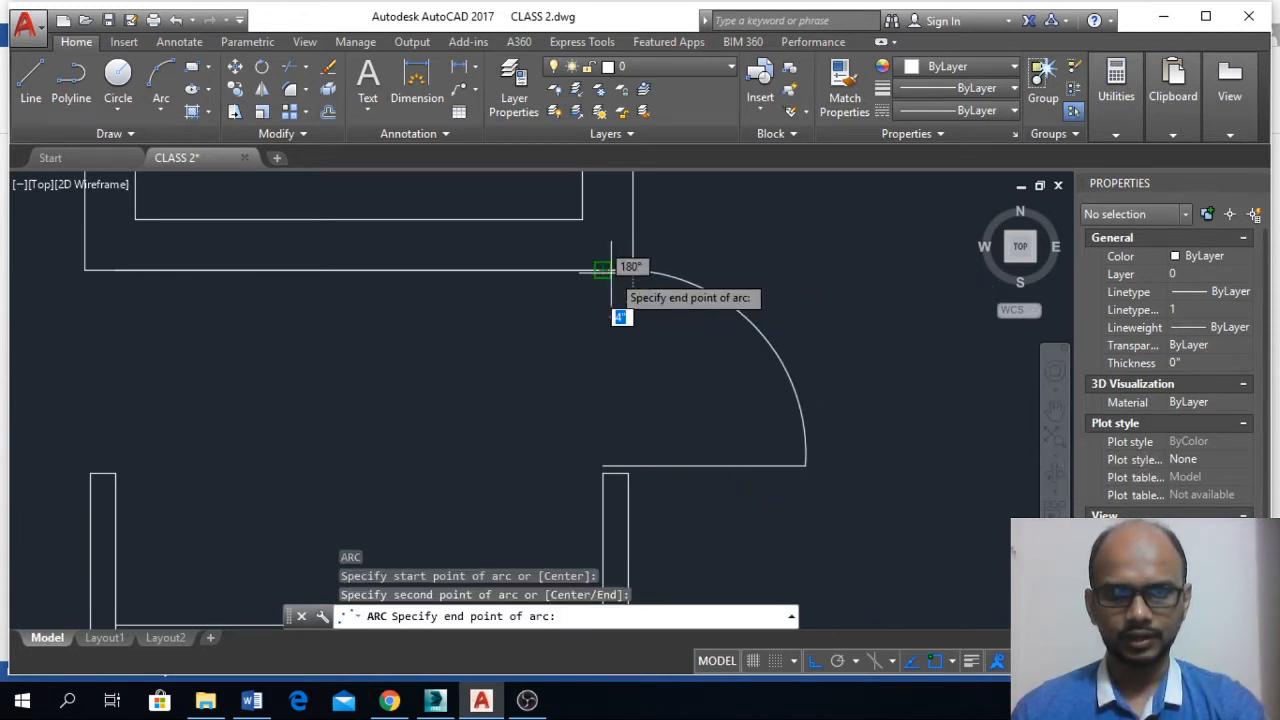
{"action": "left_click", "coordinate": [611, 268]}
- Mirror the door line and swing arc about the staircase's vertical centre line, keeping the original
{"action": "scroll", "coordinate": [666, 357], "scroll_direction": "down", "scroll_amount": 2}
{"action": "left_click", "coordinate": [749, 337]}
{"action": "left_click", "coordinate": [700, 432]}
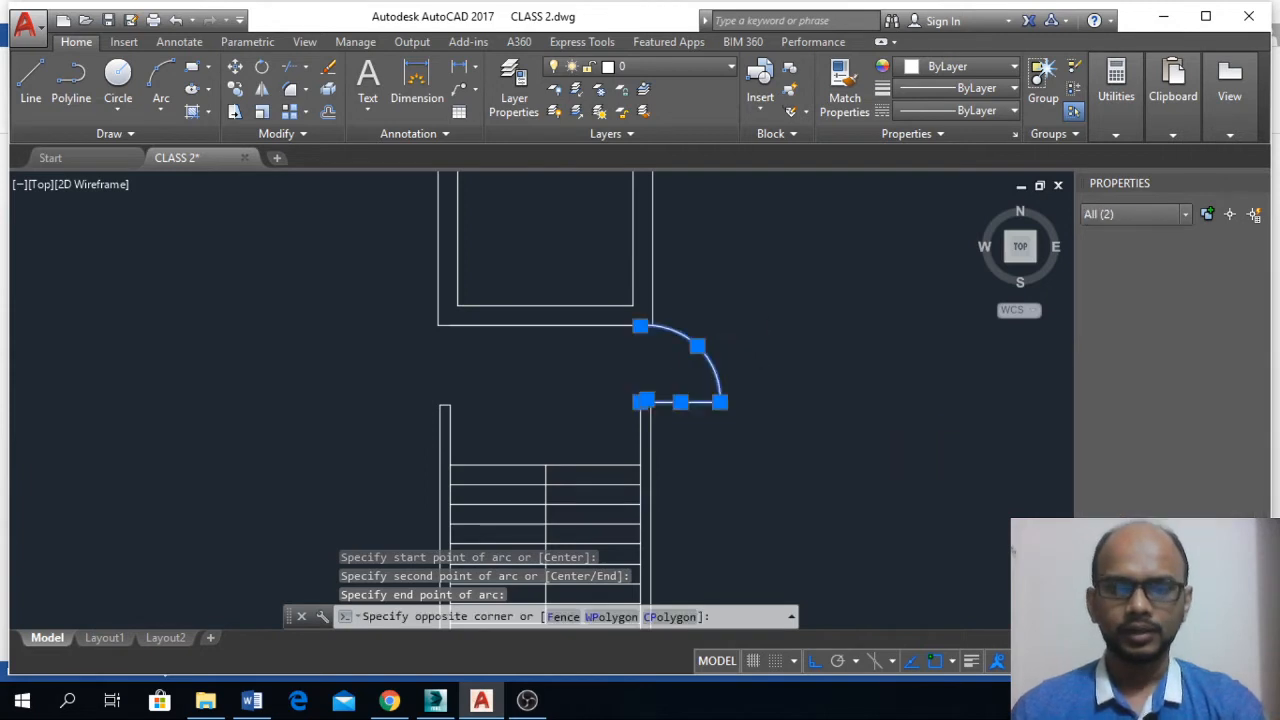
{"action": "type", "text": "m"}
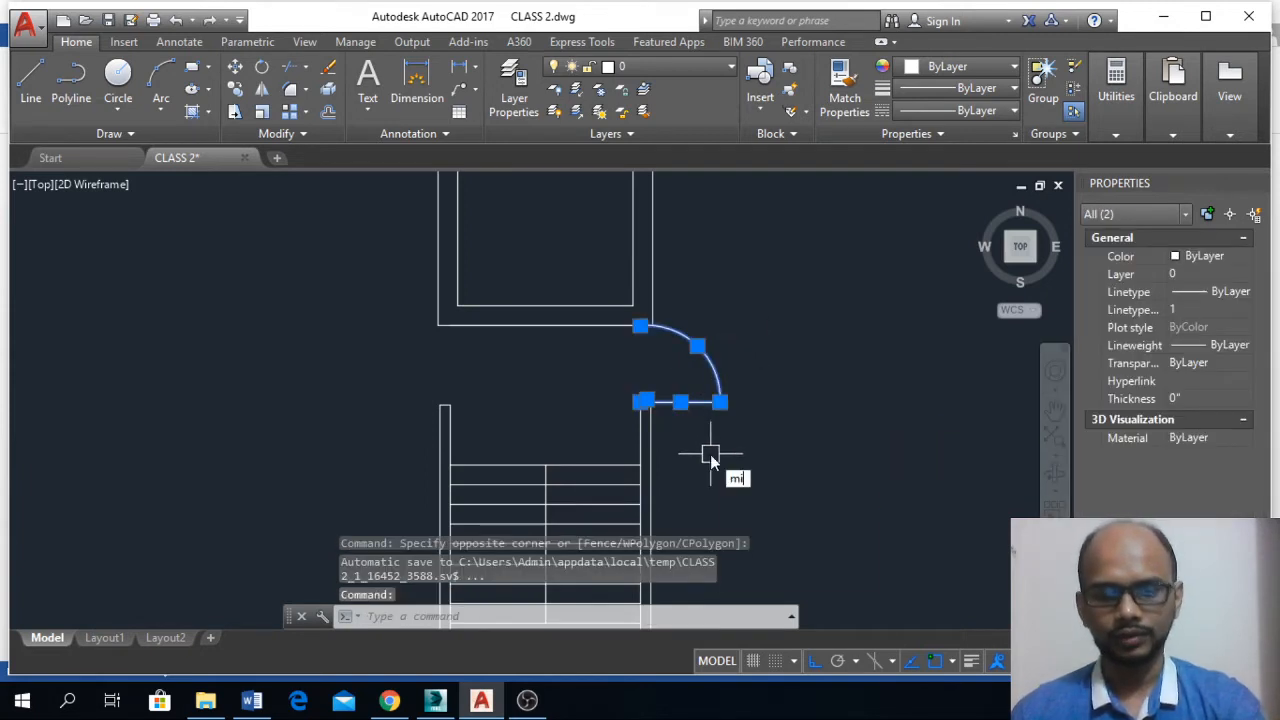
{"action": "type", "text": "i"}
{"action": "key", "text": "Return"}
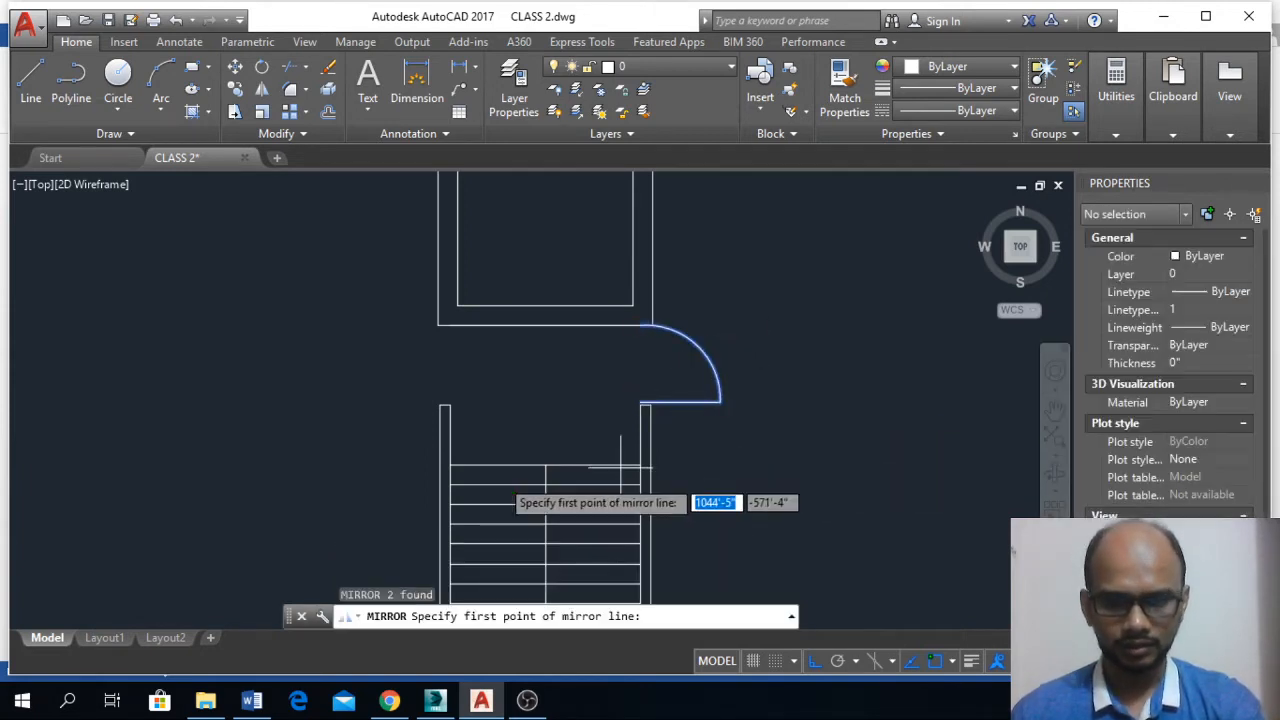
{"action": "left_click", "coordinate": [545, 465]}
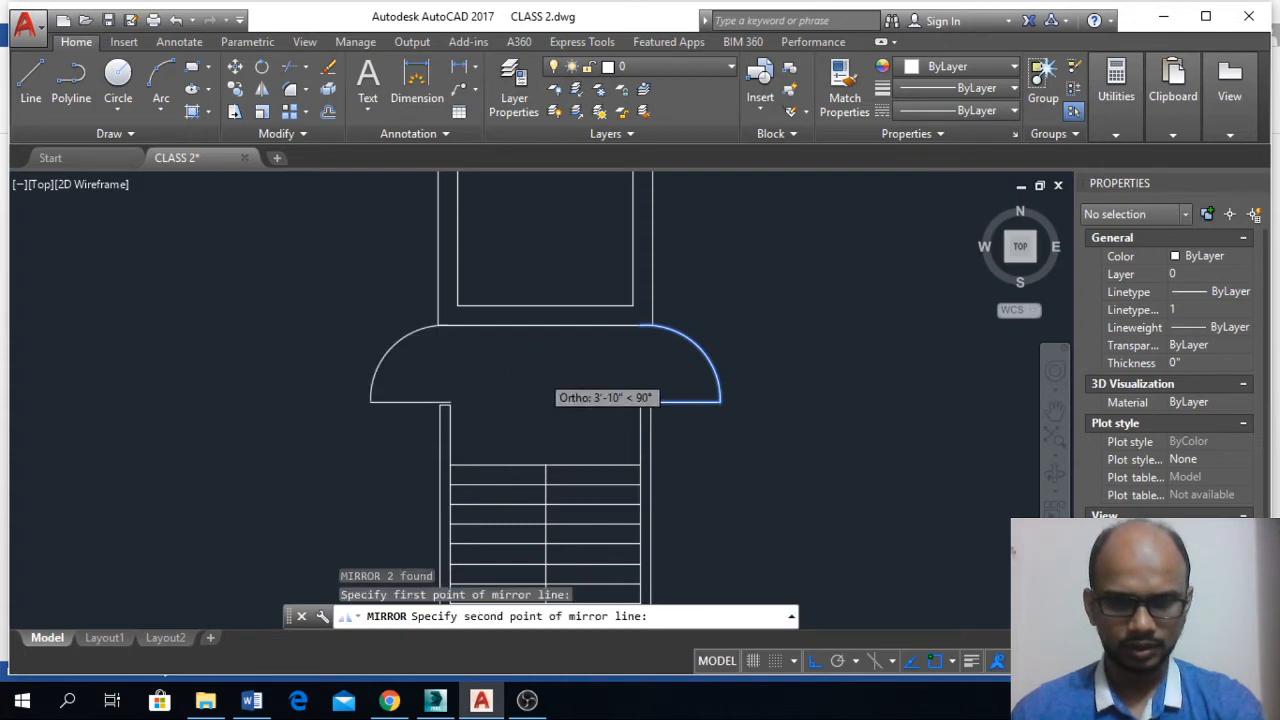
{"action": "left_click", "coordinate": [540, 373]}
{"action": "key", "text": "Return"}
{"action": "scroll", "coordinate": [540, 373], "scroll_direction": "down", "scroll_amount": 5}
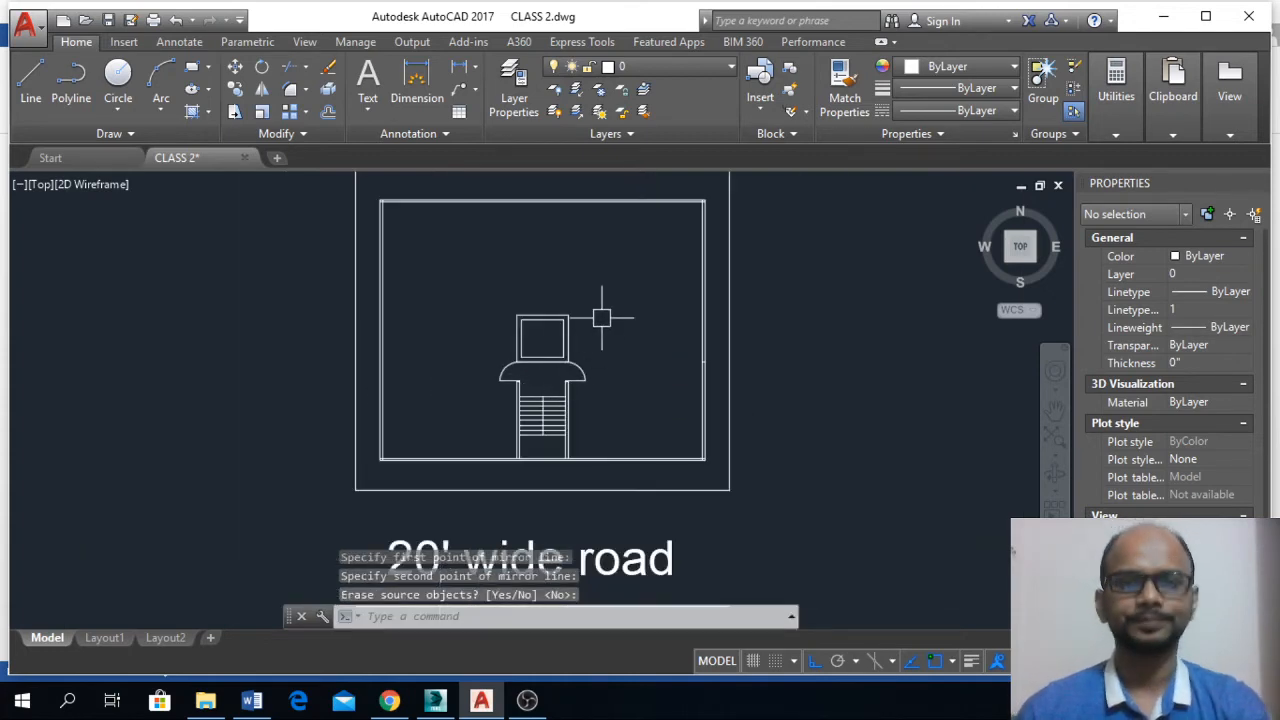
{"action": "scroll", "coordinate": [664, 268], "scroll_direction": "up", "scroll_amount": 4}
{"action": "scroll", "coordinate": [658, 258], "scroll_direction": "down", "scroll_amount": 8}
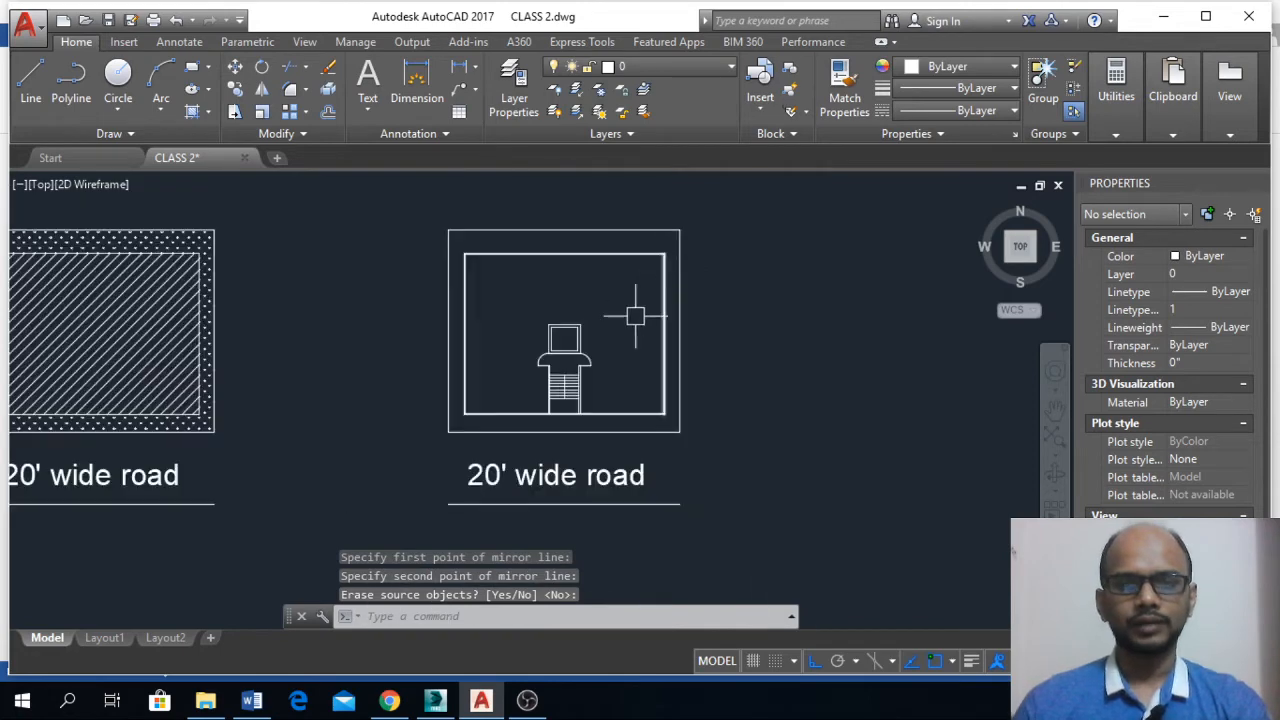
{"action": "scroll", "coordinate": [583, 221], "scroll_direction": "up", "scroll_amount": 4}
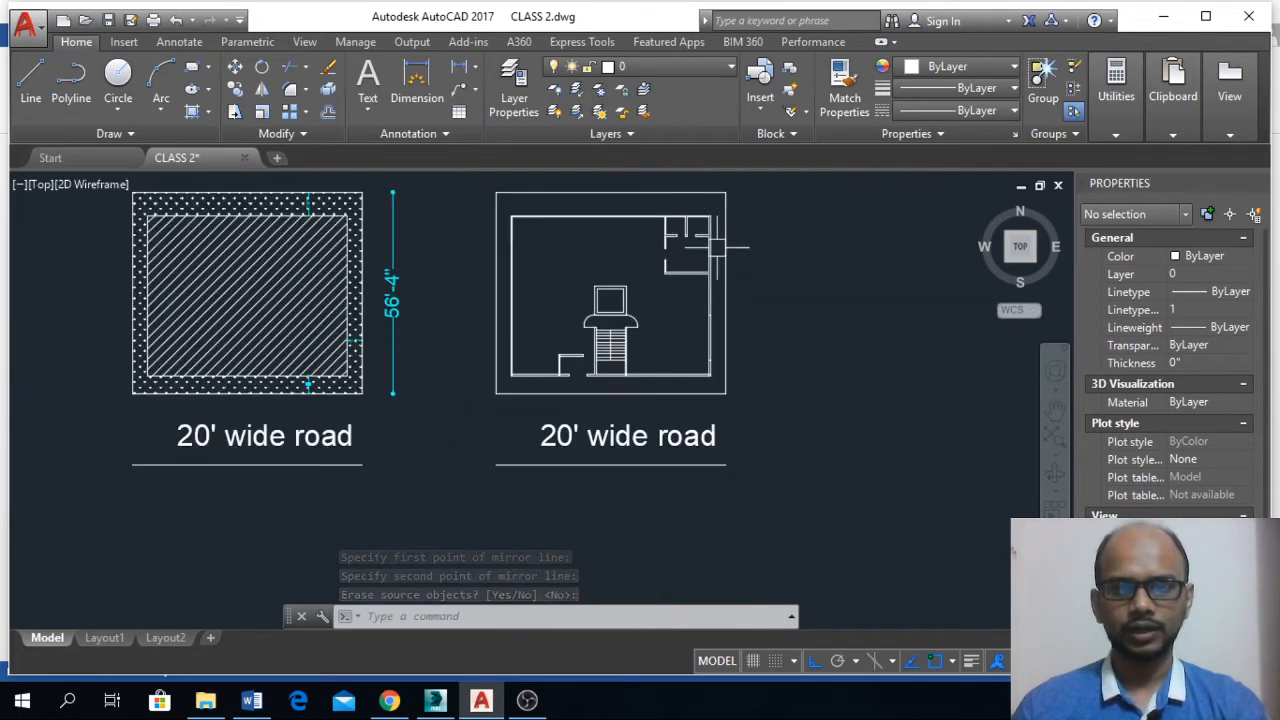
{"action": "scroll", "coordinate": [555, 315], "scroll_direction": "down", "scroll_amount": 2}
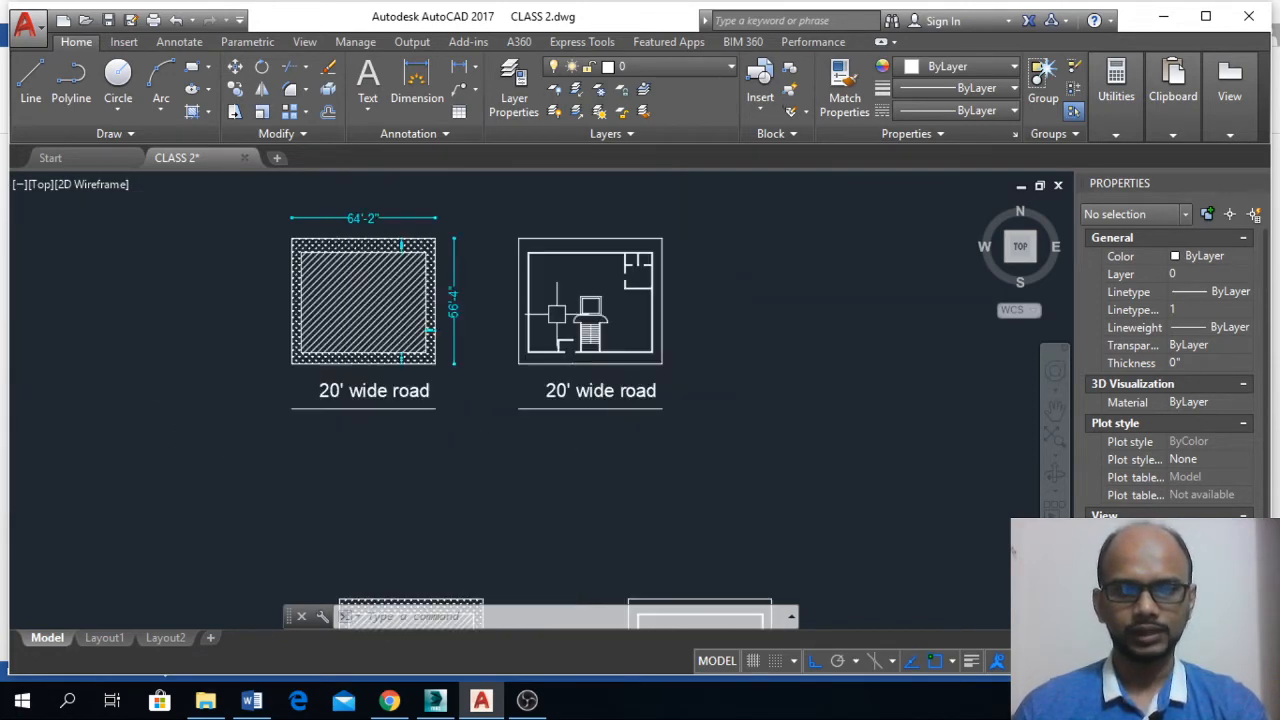
- Offset the inner line of the lower plan's right outer wall 6'1" to the left, into the plan
{"action": "middle_click_drag", "start_coordinate": [628, 422], "coordinate": [558, 261]}
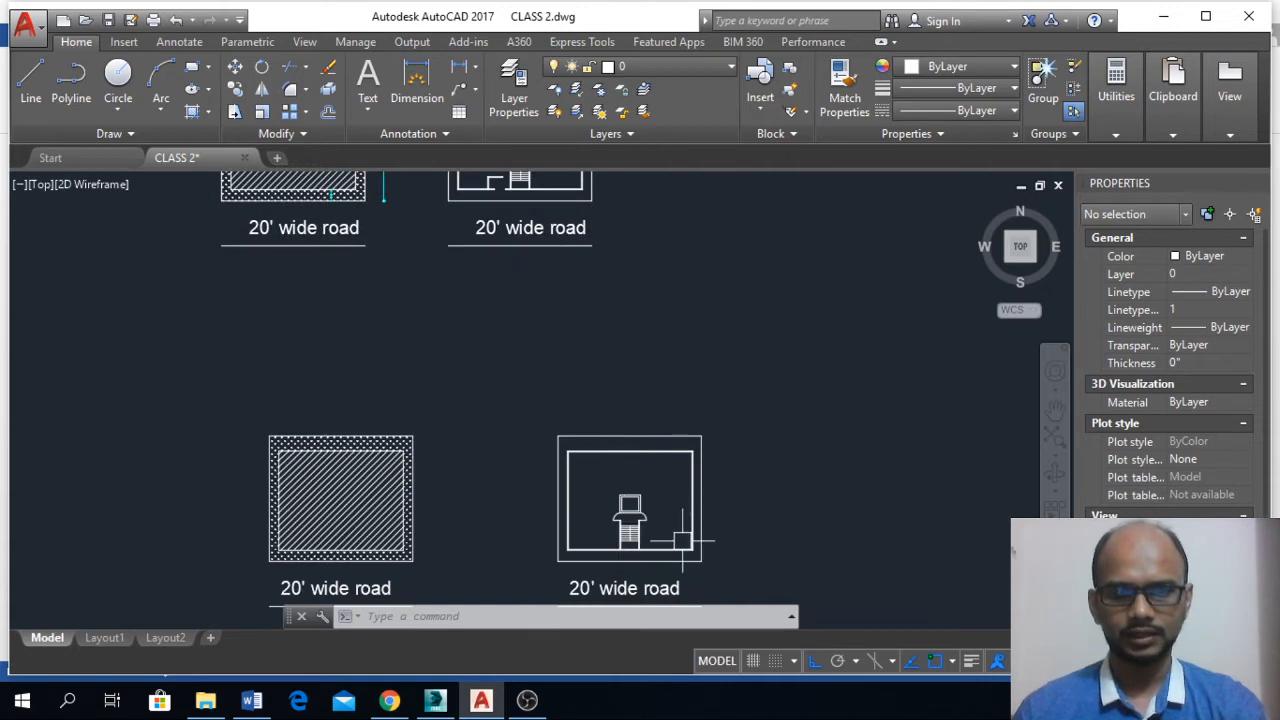
{"action": "scroll", "coordinate": [683, 541], "scroll_direction": "up", "scroll_amount": 2}
{"action": "scroll", "coordinate": [663, 451], "scroll_direction": "up", "scroll_amount": 2}
{"action": "scroll", "coordinate": [651, 294], "scroll_direction": "up", "scroll_amount": 2}
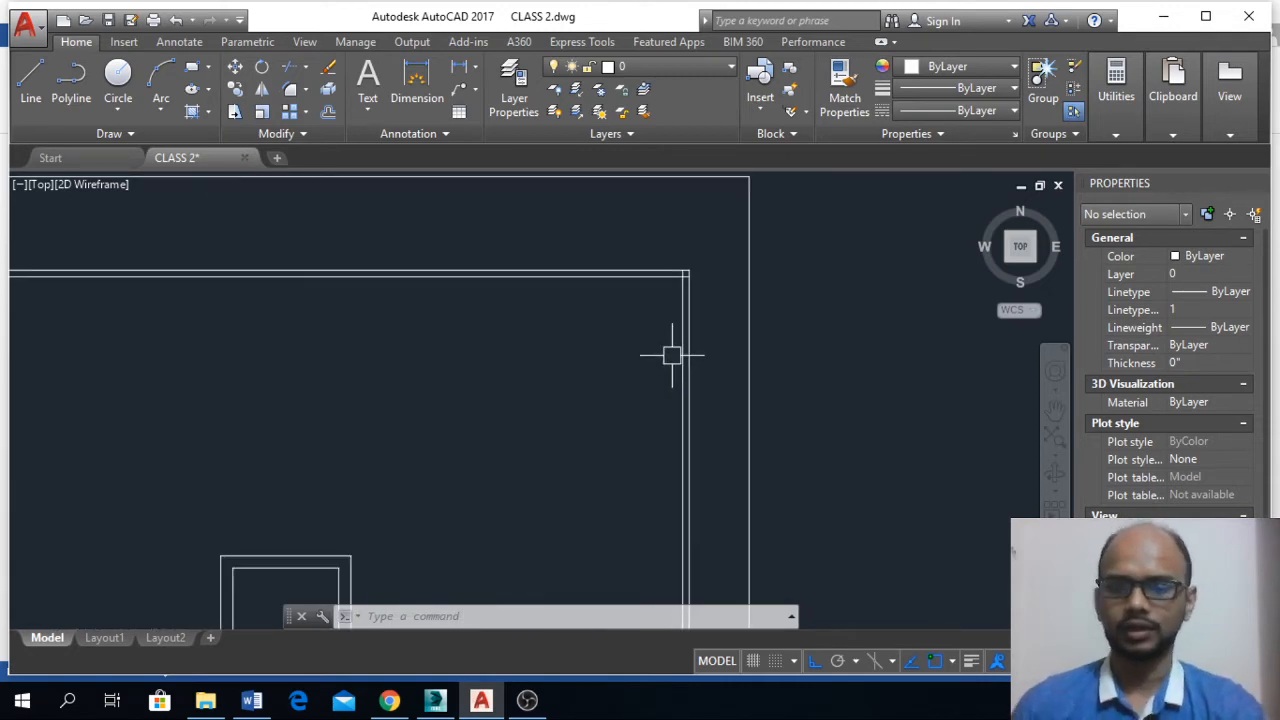
{"action": "middle_click_drag", "start_coordinate": [651, 357], "coordinate": [723, 338]}
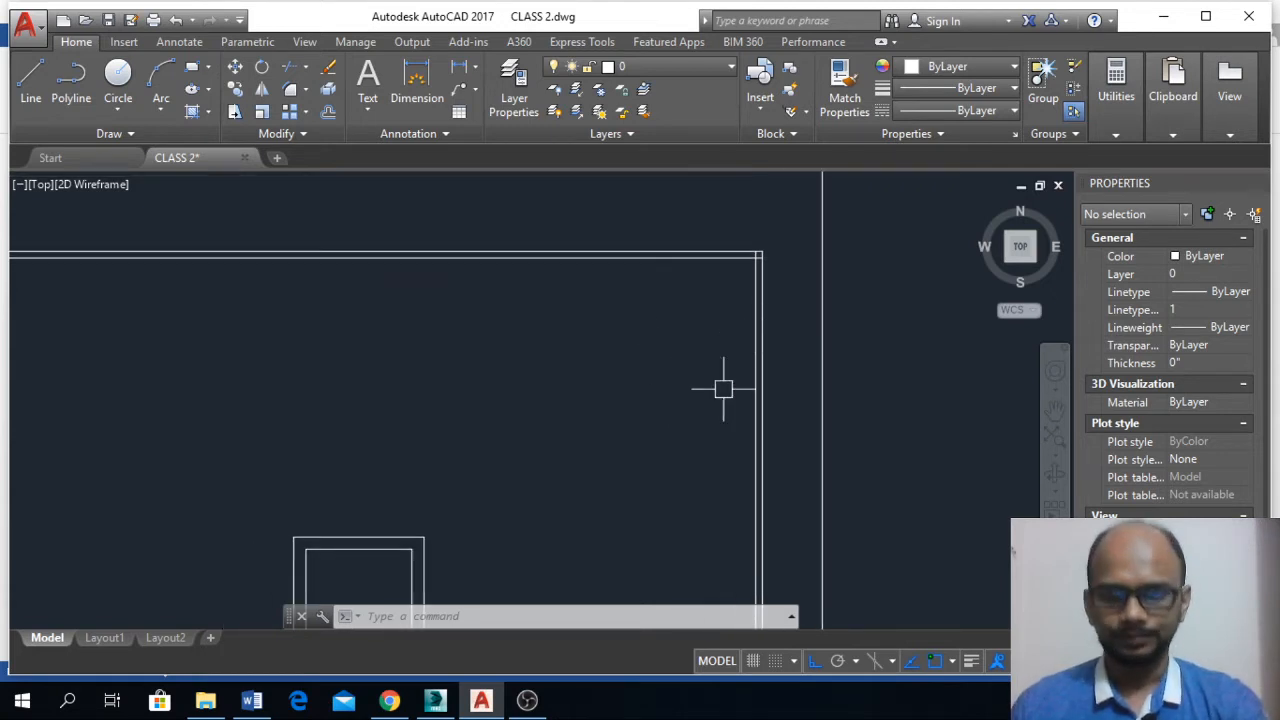
{"action": "type", "text": "o"}
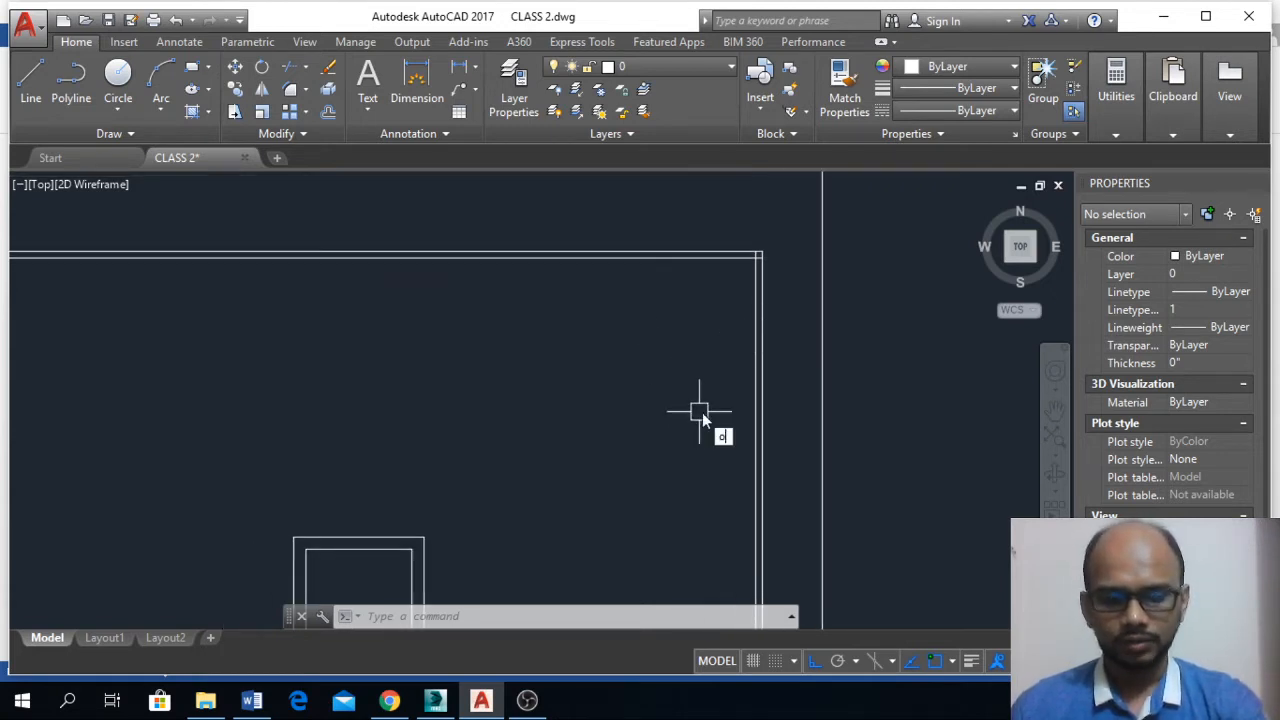
{"action": "key", "text": "Return"}
{"action": "type", "text": "6"}
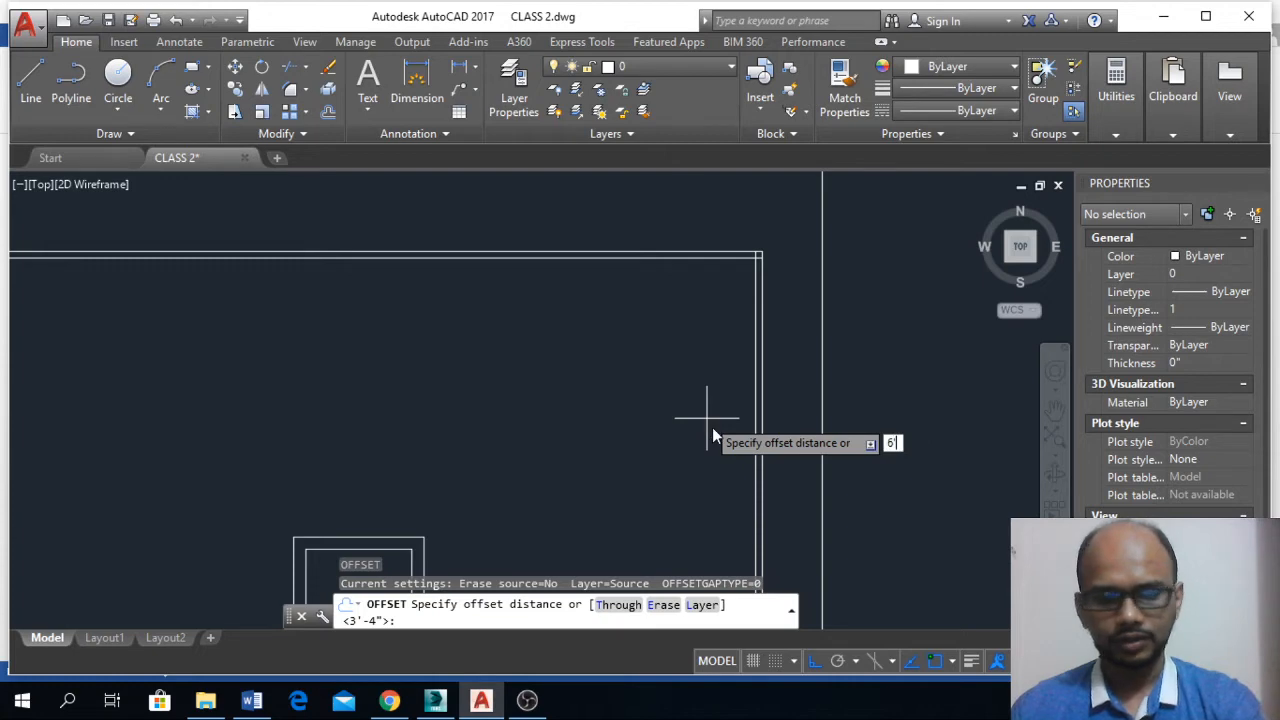
{"action": "type", "text": "'1"}
{"action": "key", "text": "Return"}
{"action": "left_click", "coordinate": [751, 385]}
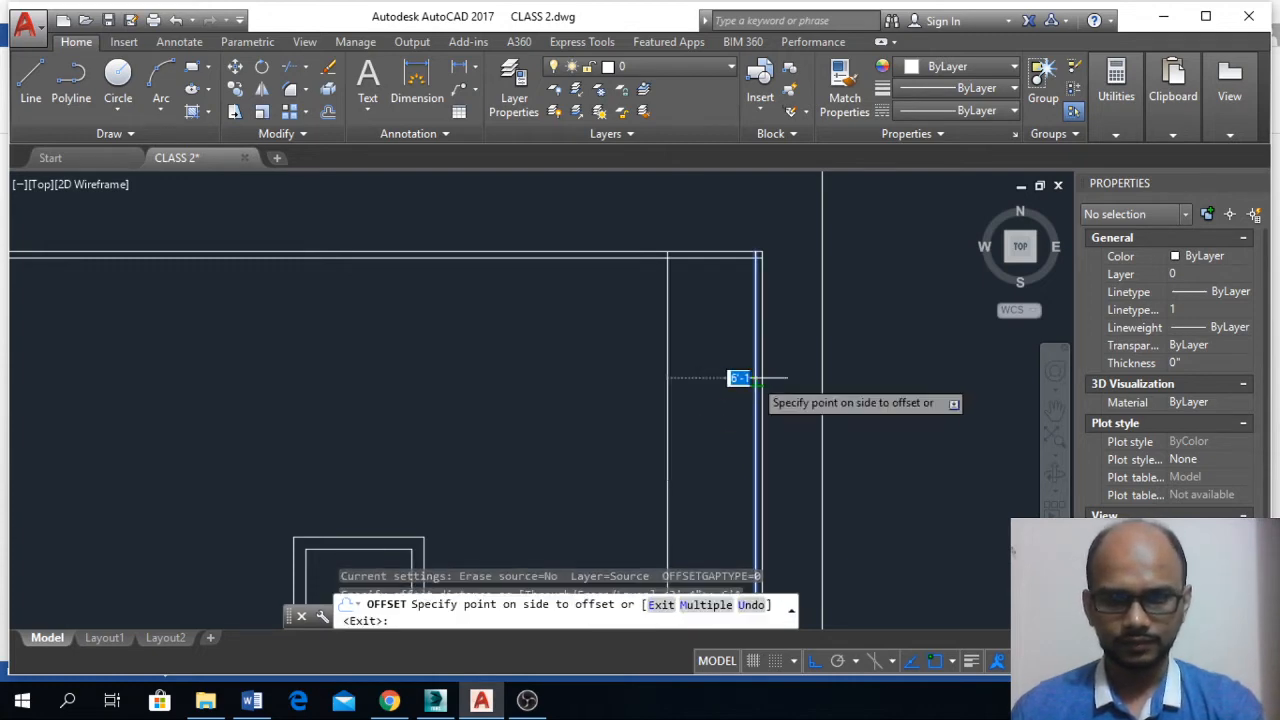
{"action": "left_click", "coordinate": [686, 408]}
{"action": "key", "text": "Return"}
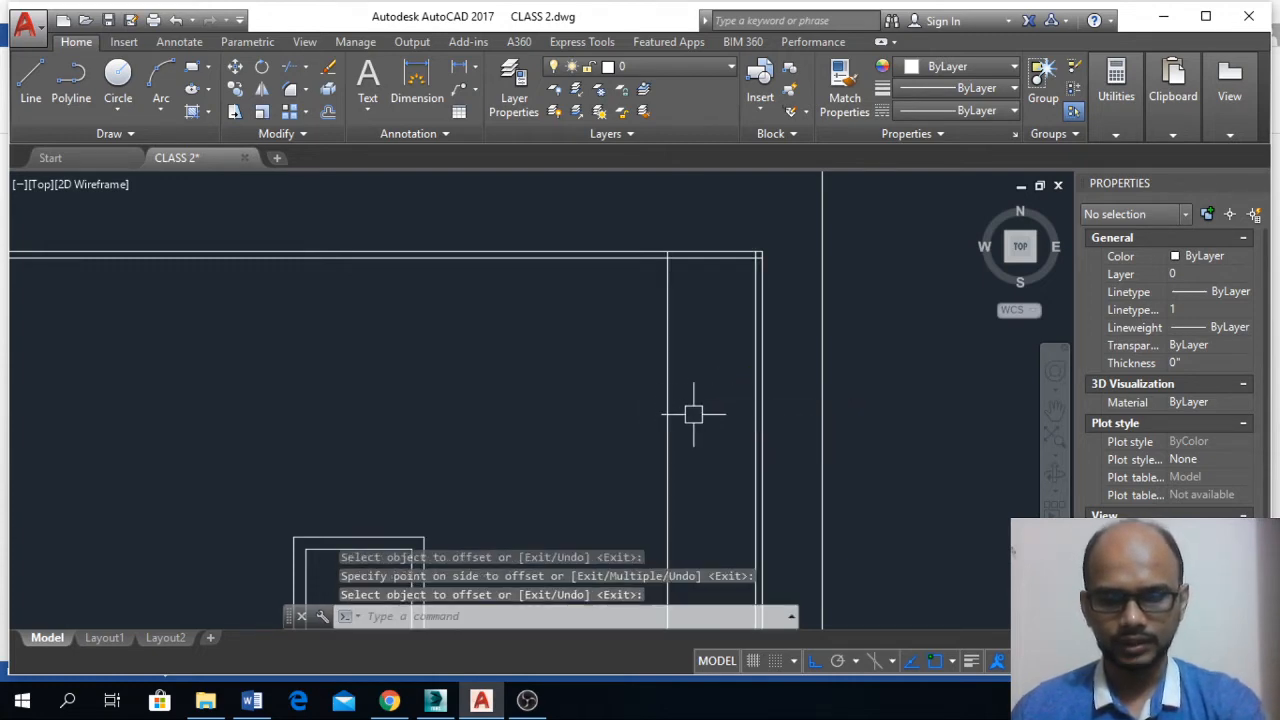
- Offset the new vertical line 5" to the left to give the first partition its wall thickness
{"action": "key", "text": "Return"}
{"action": "type", "text": "4"}
{"action": "key", "text": "Return"}
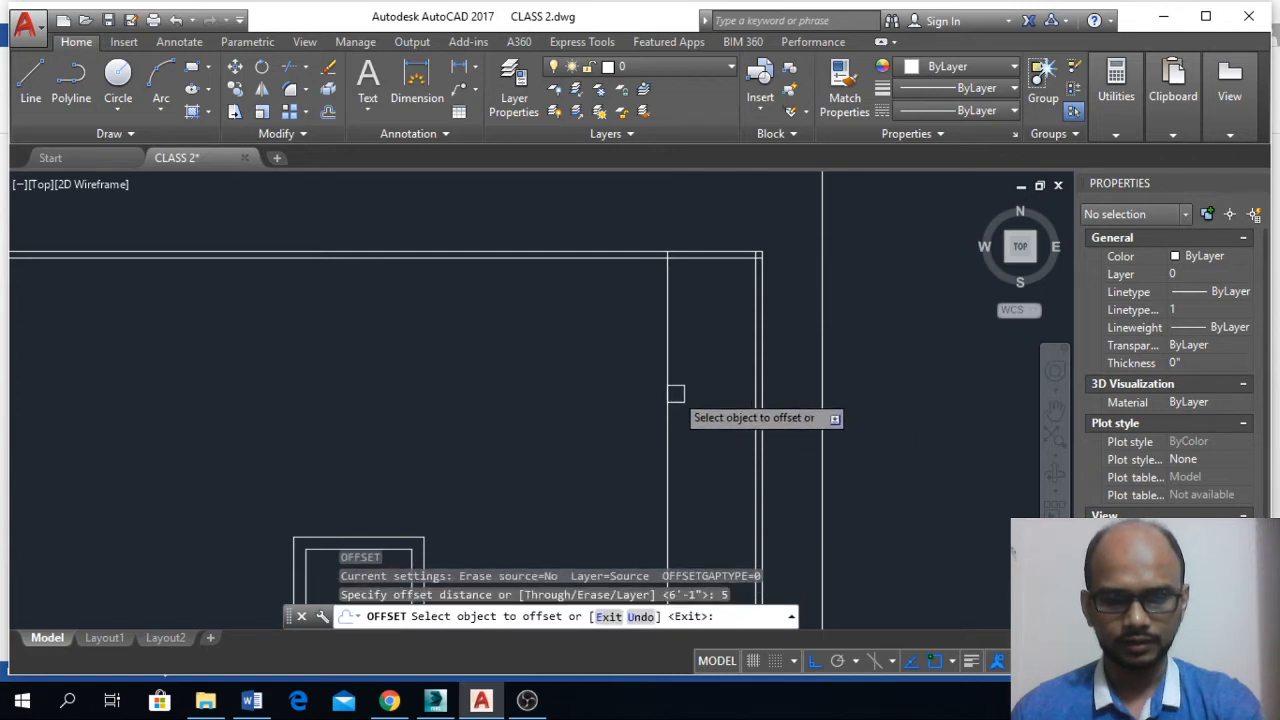
{"action": "left_click", "coordinate": [666, 409]}
{"action": "left_click", "coordinate": [578, 407]}
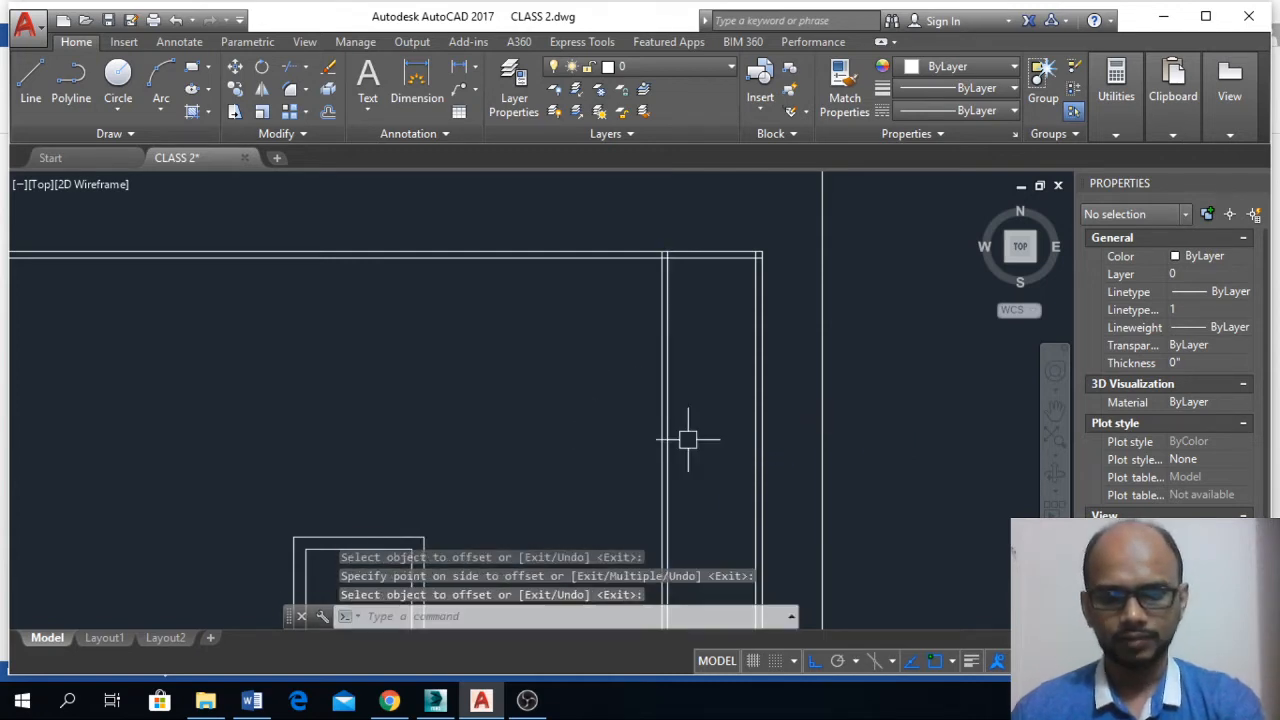
- Offset the left line of the first vertical partition 5'6" to the left
{"action": "key", "text": "Return"}
{"action": "type", "text": "5'6"}
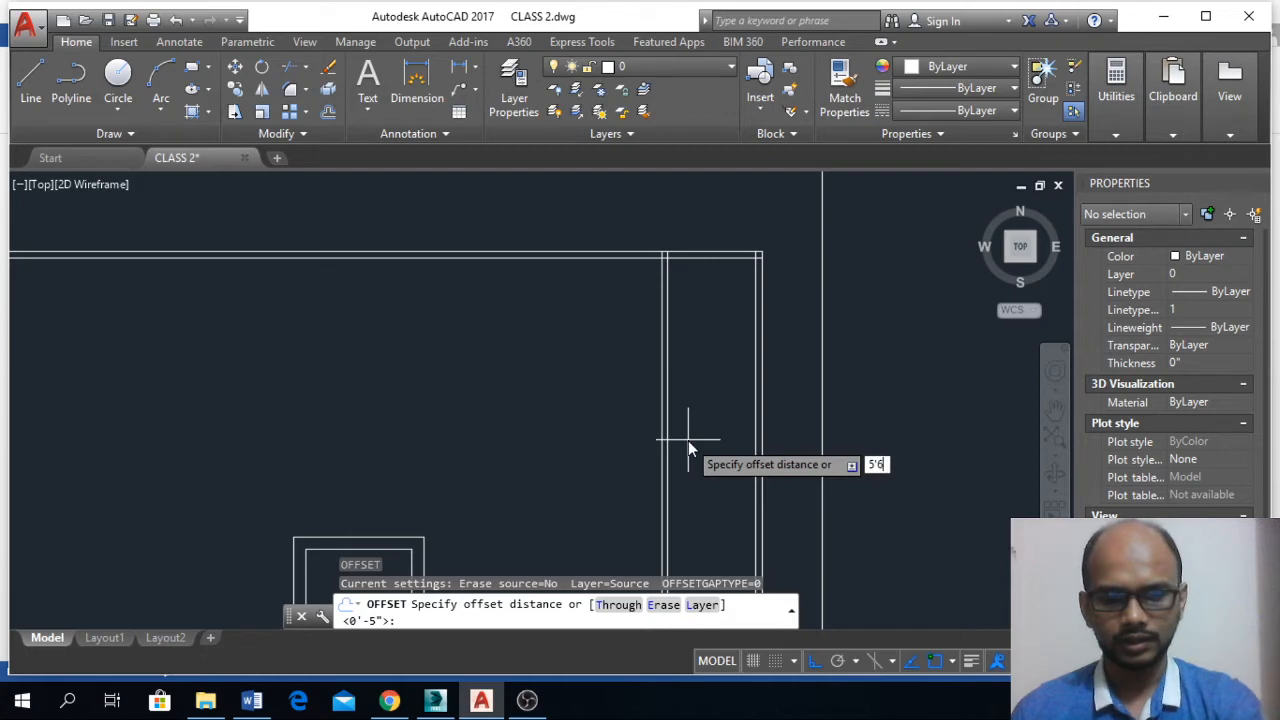
{"action": "key", "text": "Return"}
{"action": "left_click", "coordinate": [661, 409]}
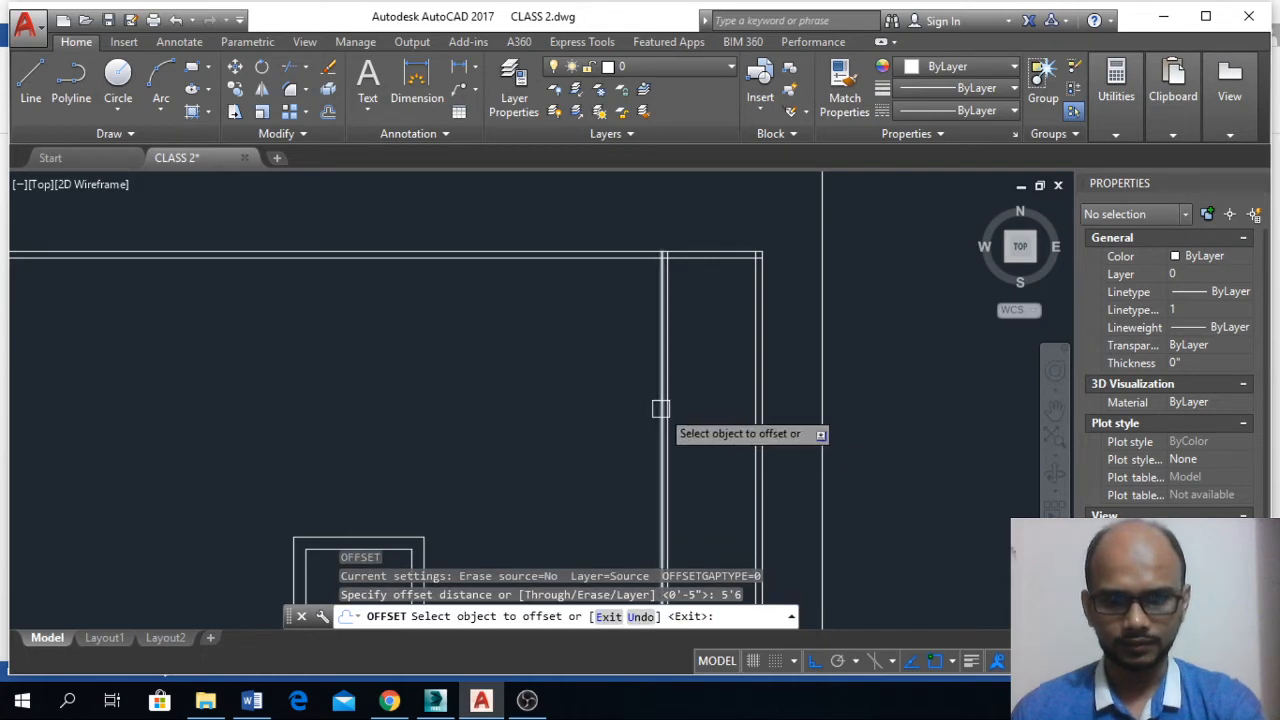
{"action": "left_click", "coordinate": [580, 430]}
{"action": "key", "text": "Return"}
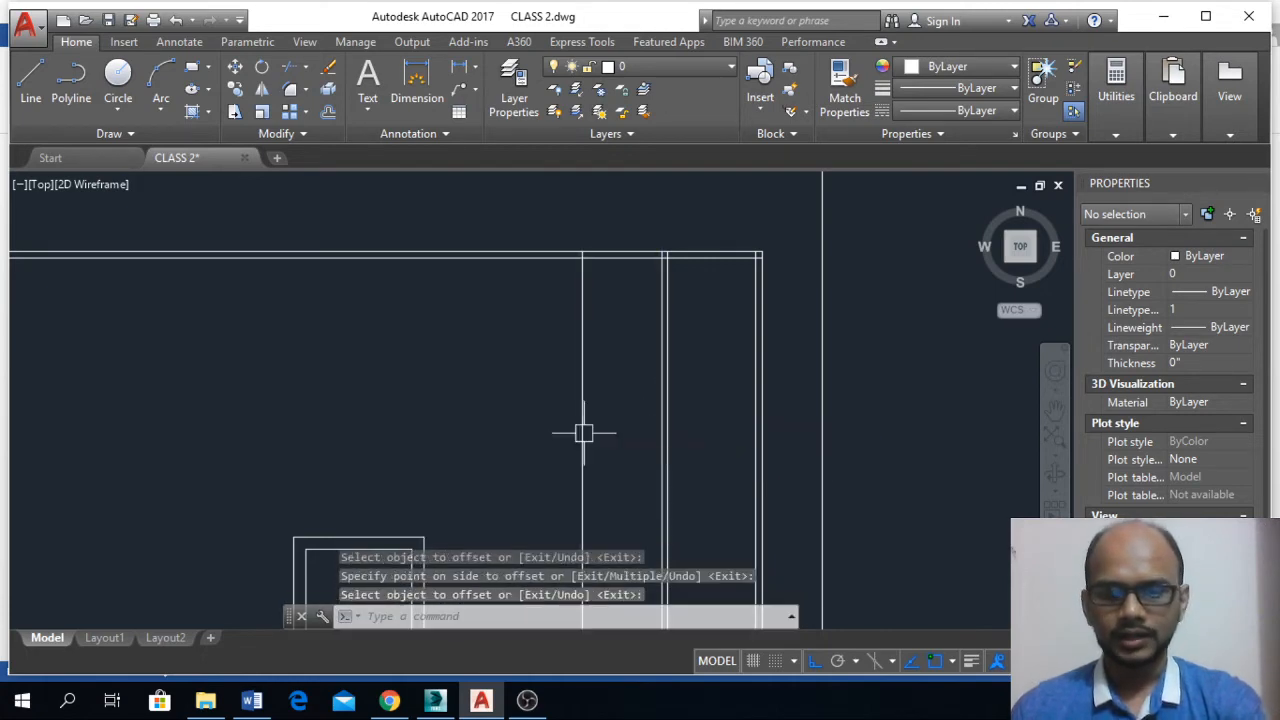
- Offset the leftmost new vertical line 5" to the left to form the second partition wall
{"action": "key", "text": "Return"}
{"action": "type", "text": "5"}
{"action": "key", "text": "Return"}
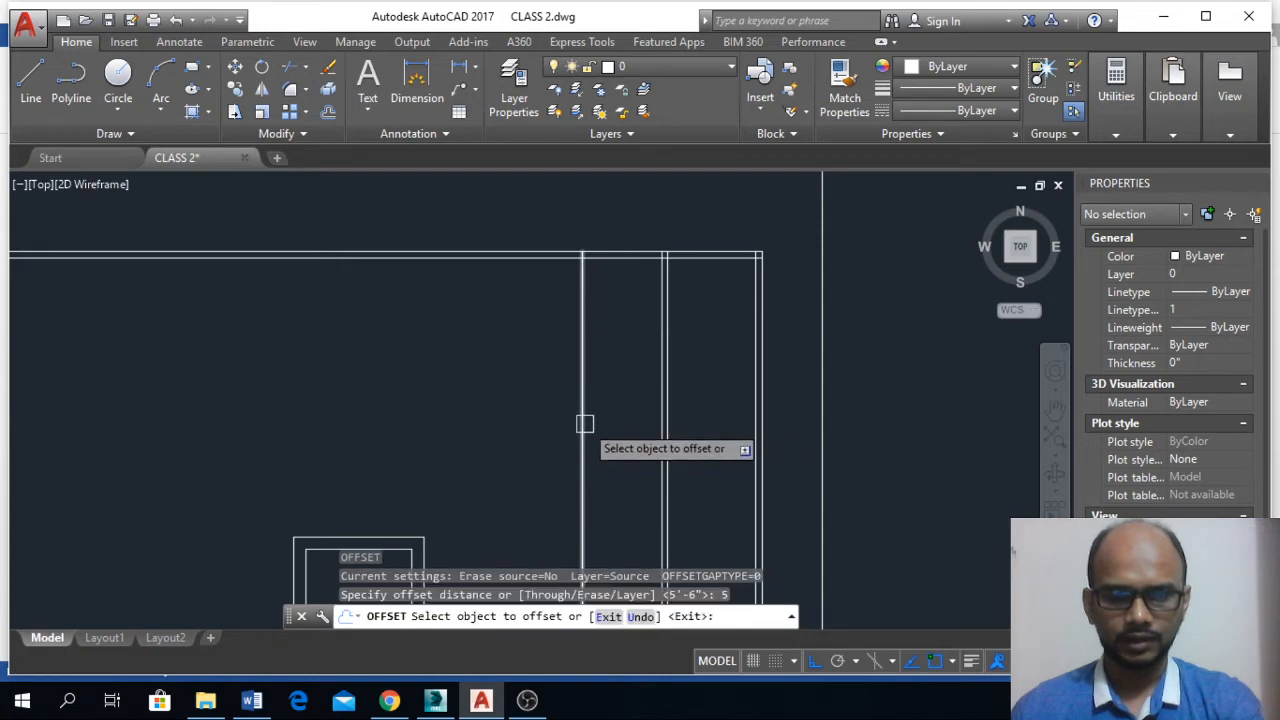
{"action": "left_click", "coordinate": [583, 428]}
{"action": "left_click", "coordinate": [572, 447]}
{"action": "key", "text": "Escape"}
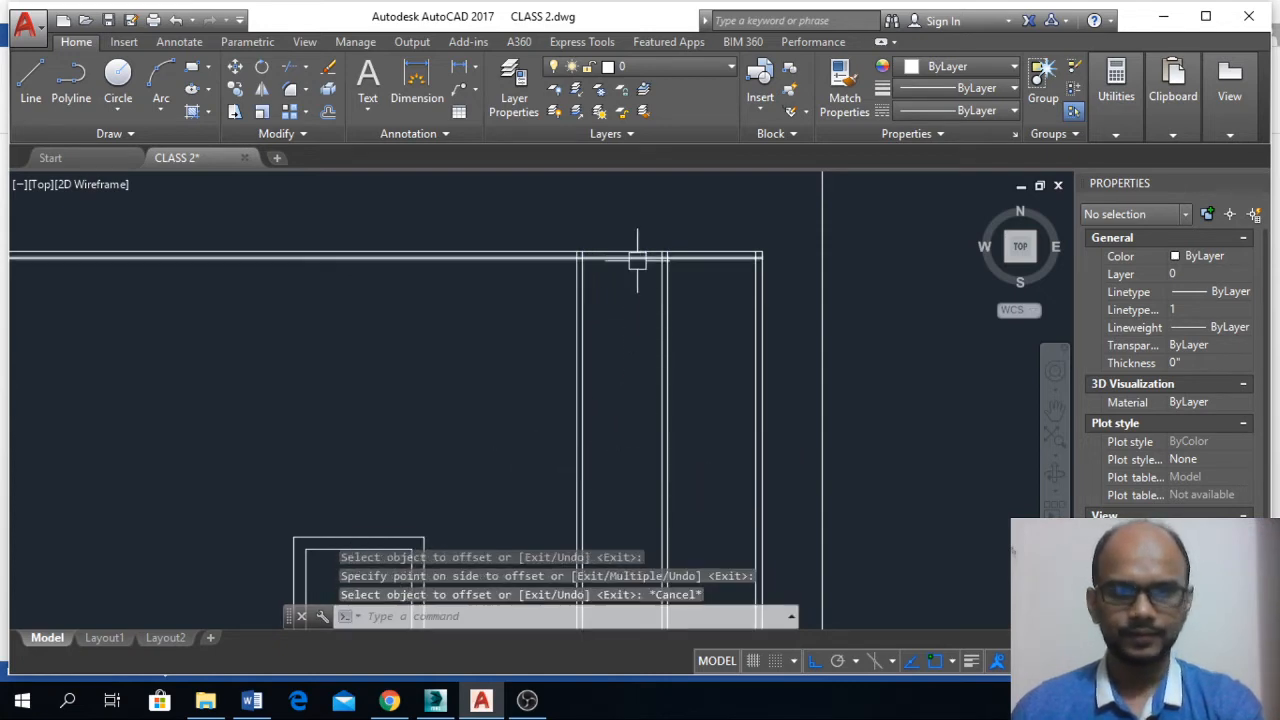
- Offset the inner line of the upper outer wall 5' downward
{"action": "key", "text": "Return"}
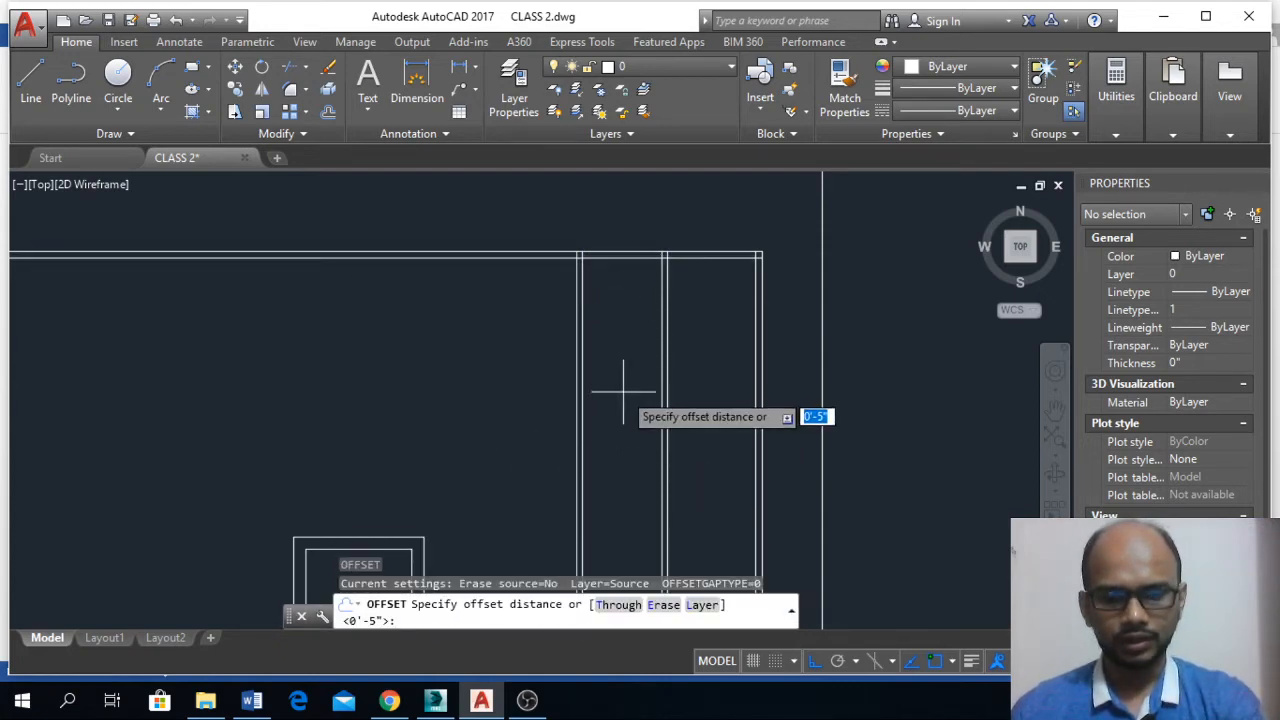
{"action": "type", "text": "5'"}
{"action": "key", "text": "Return"}
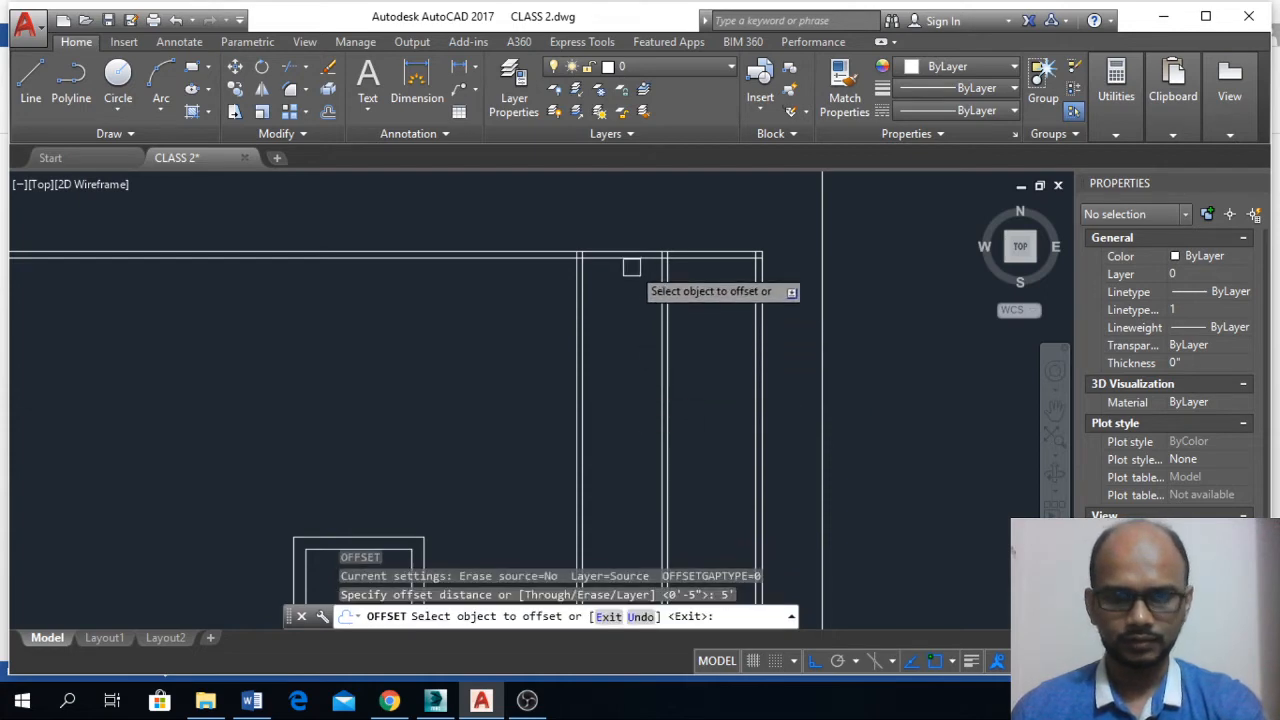
{"action": "left_click", "coordinate": [632, 258]}
{"action": "left_click", "coordinate": [633, 340]}
{"action": "key", "text": "Escape"}
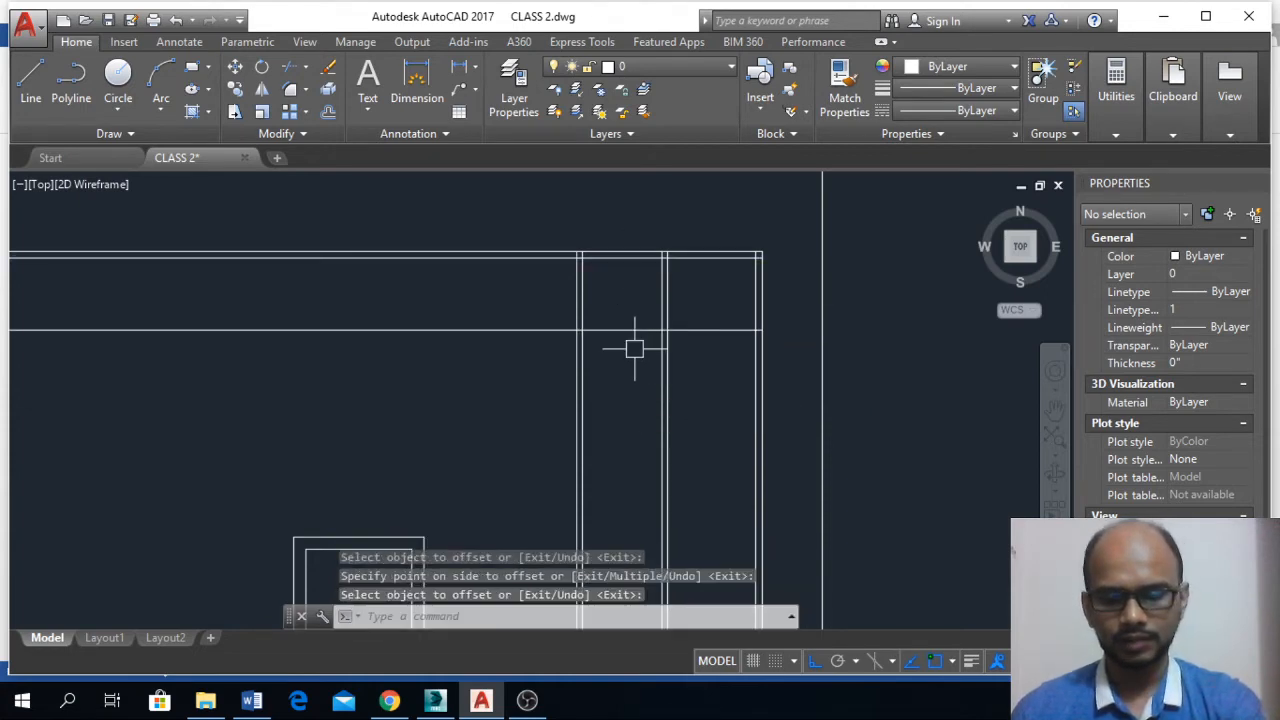
- Offset the new horizontal line 5" downward to form the first horizontal partition wall
{"action": "key", "text": "Return"}
{"action": "type", "text": "1"}
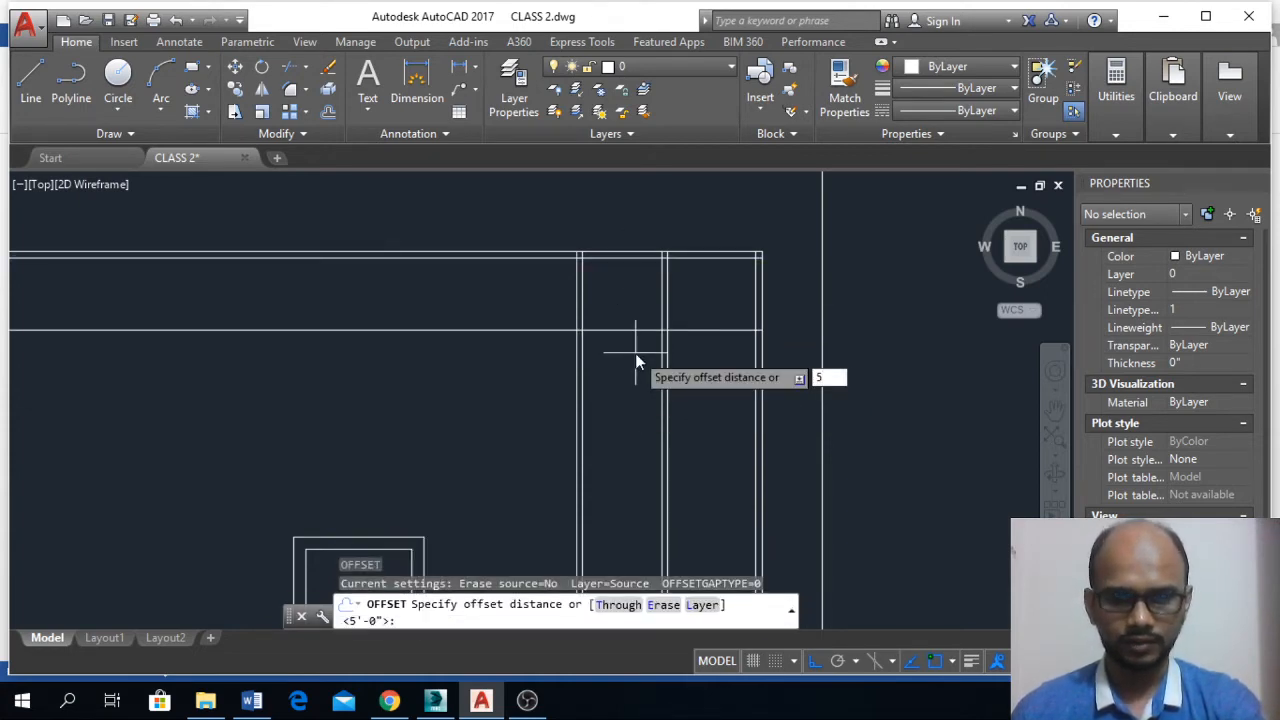
{"action": "key", "text": "Return"}
{"action": "left_click", "coordinate": [634, 330]}
{"action": "left_click", "coordinate": [632, 406]}
{"action": "key", "text": "Return"}
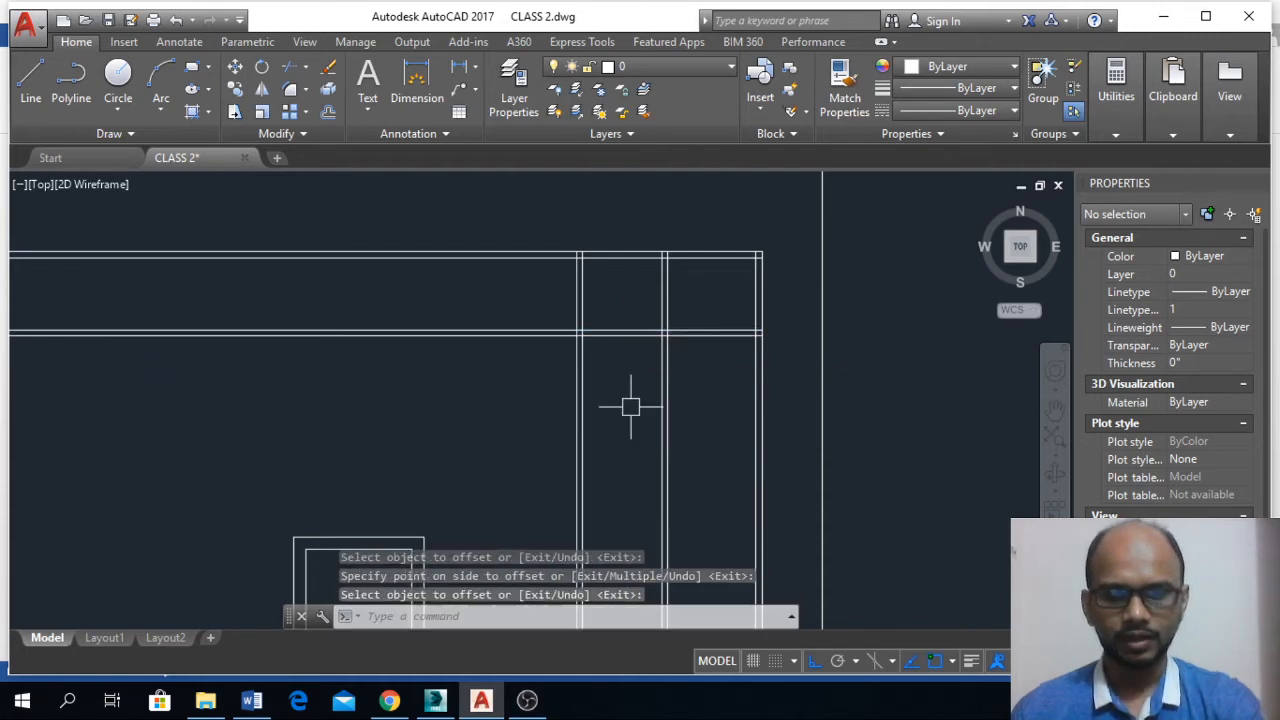
- Offset the lower line of the first horizontal partition wall 10' downward
{"action": "type", "text": "o"}
{"action": "key", "text": "Return"}
{"action": "type", "text": "1"}
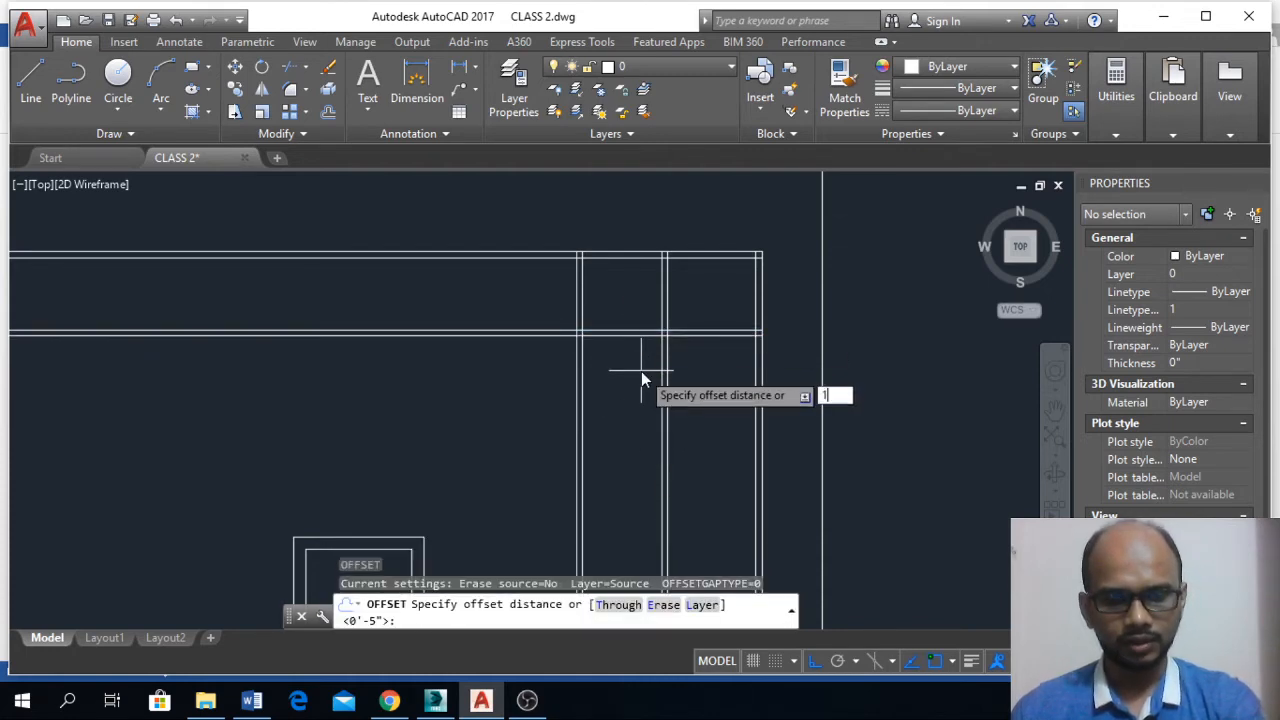
{"action": "type", "text": "0'"}
{"action": "key", "text": "Return"}
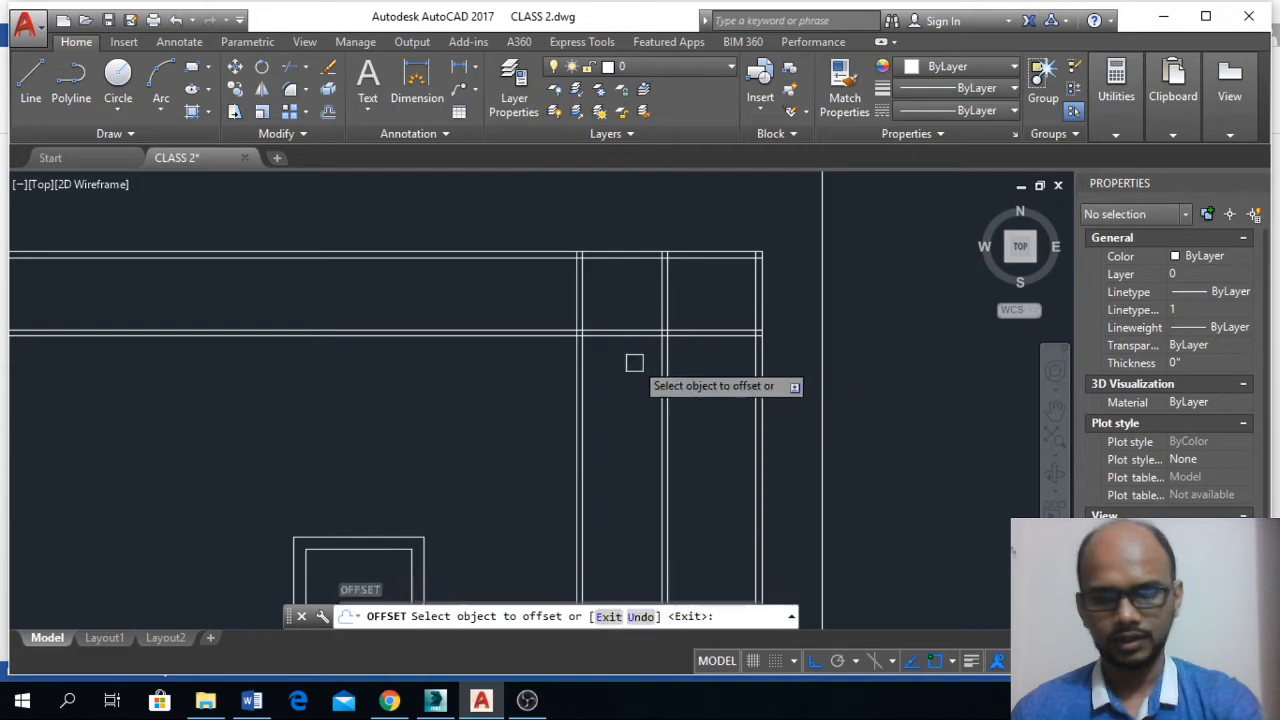
{"action": "left_click", "coordinate": [632, 336]}
{"action": "left_click", "coordinate": [632, 437]}
{"action": "key", "text": "Return"}
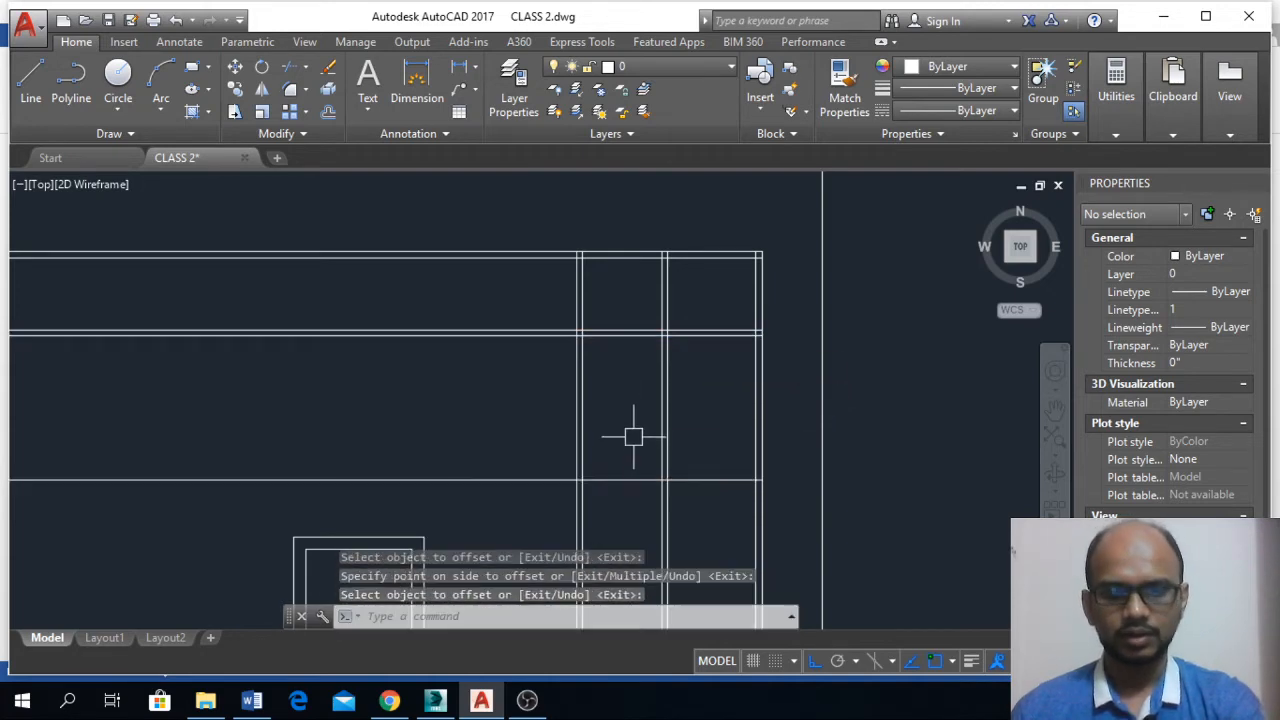
- Offset the lowest new horizontal line 5" downward to form the second horizontal partition wall
{"action": "type", "text": "o"}
{"action": "key", "text": "Return"}
{"action": "key", "text": "Return"}
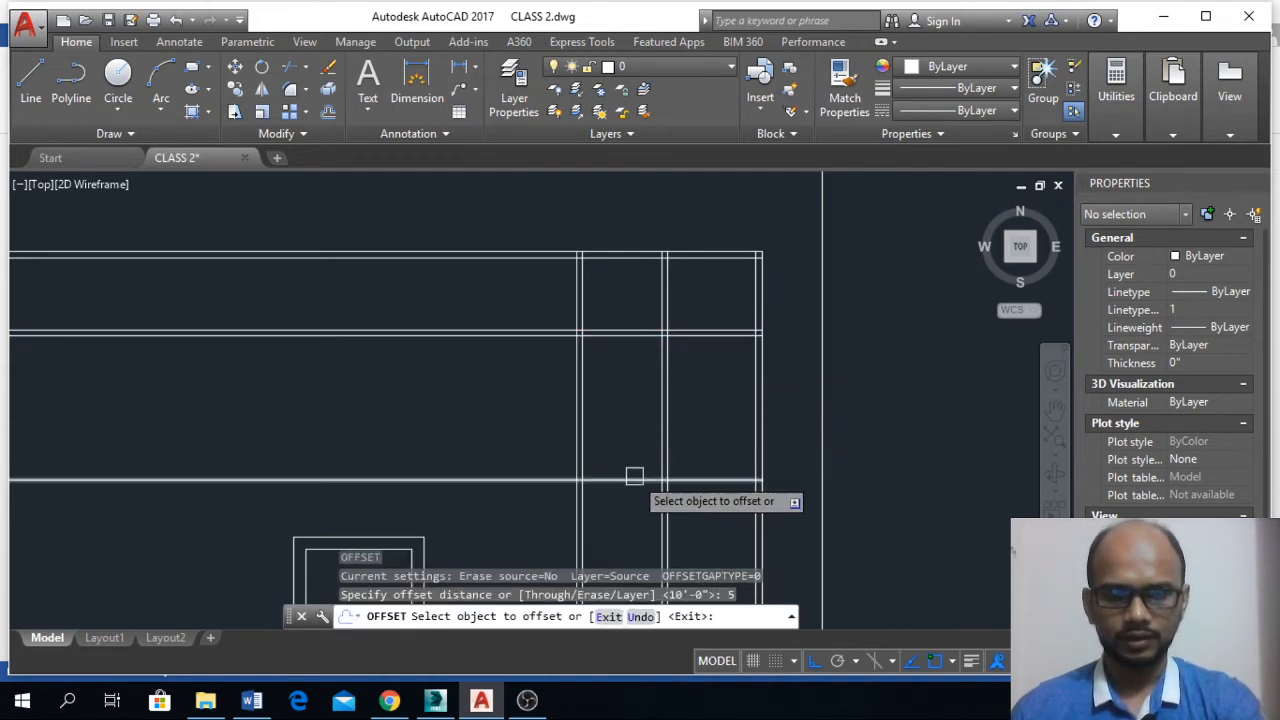
{"action": "left_click", "coordinate": [634, 478]}
{"action": "left_click", "coordinate": [638, 458]}
{"action": "key", "text": "Escape"}
- Trim the horizontal partitions beyond the left vertical partition and both vertical partitions below the lower horizontal one
{"action": "scroll", "coordinate": [625, 428], "scroll_direction": "down", "scroll_amount": 3}
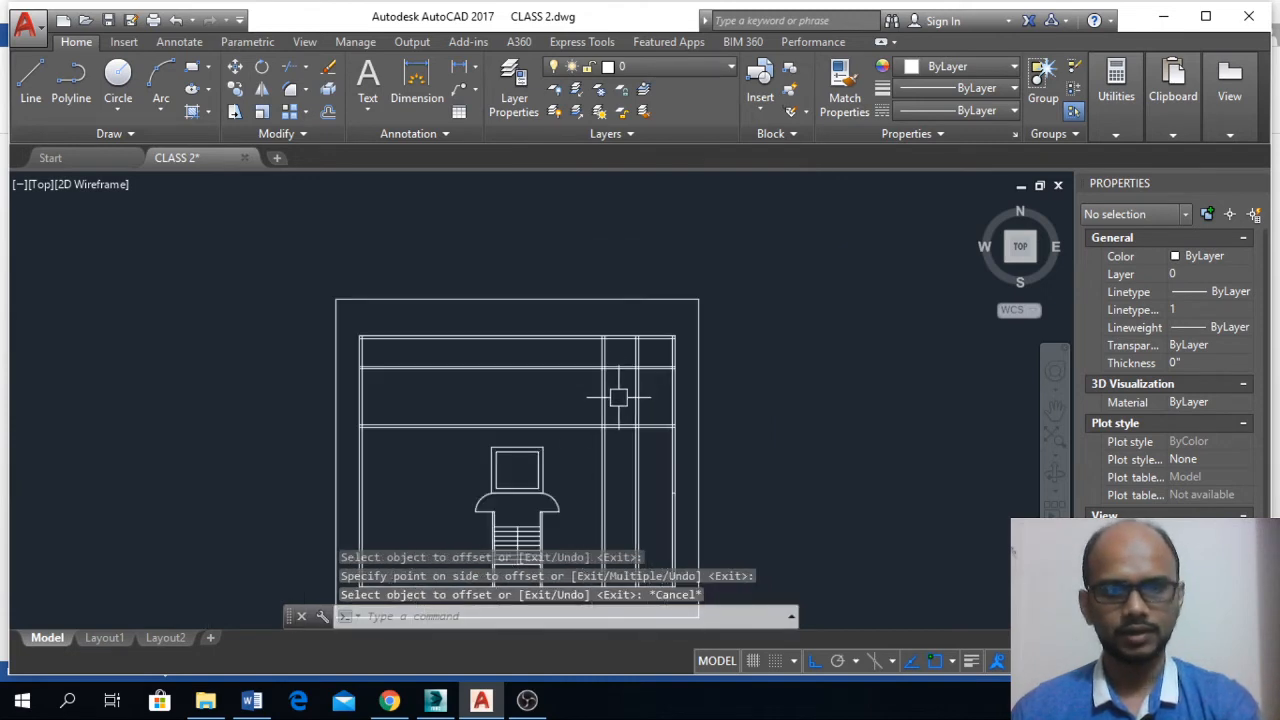
{"action": "scroll", "coordinate": [628, 403], "scroll_direction": "up", "scroll_amount": 1}
{"action": "key", "text": "Return"}
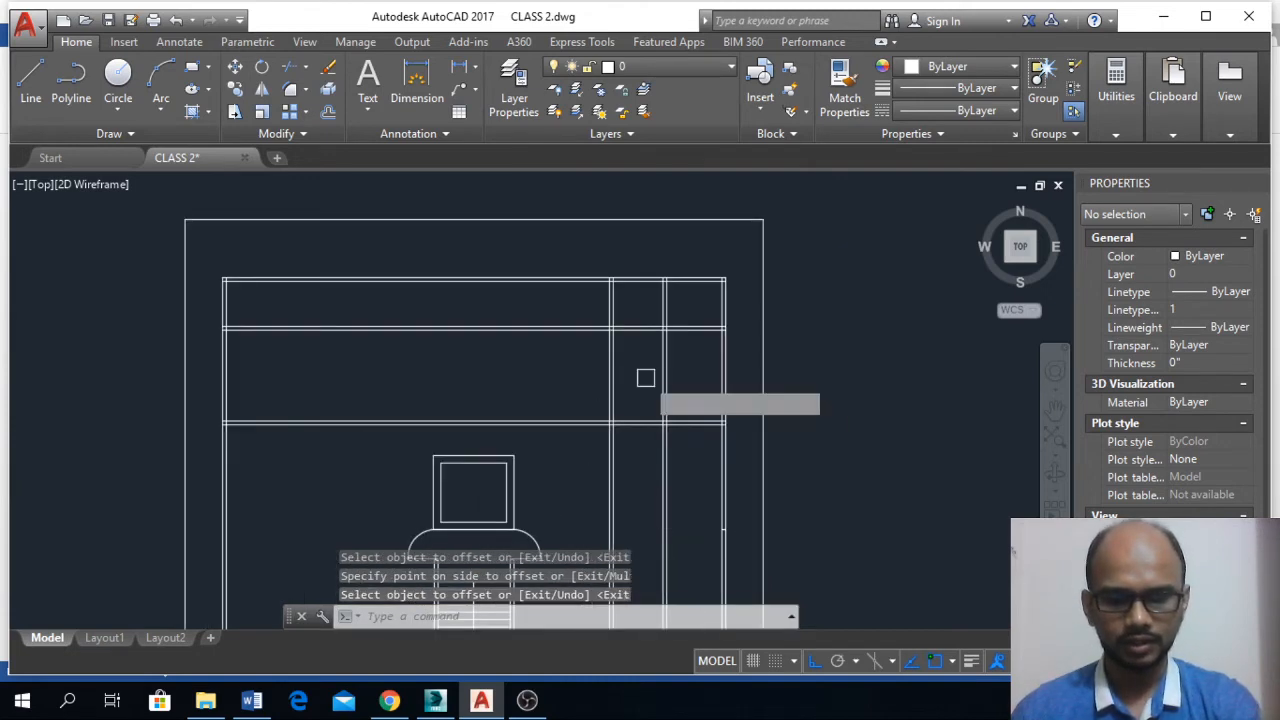
{"action": "key", "text": "Return"}
{"action": "left_click", "coordinate": [576, 311]}
{"action": "left_click", "coordinate": [552, 439]}
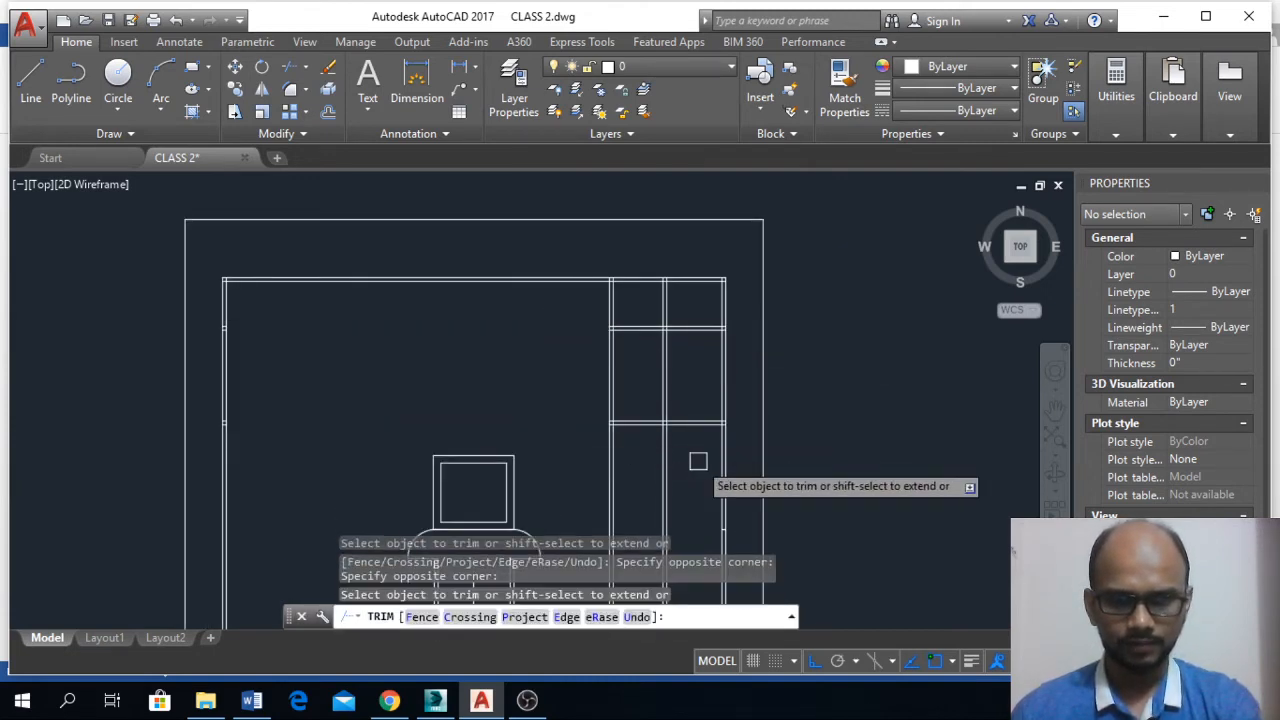
{"action": "left_click", "coordinate": [686, 465]}
{"action": "left_click", "coordinate": [572, 476]}
- Trim the middle vertical partition's two lines out of the large room between the two horizontal partitions
{"action": "scroll", "coordinate": [654, 410], "scroll_direction": "up", "scroll_amount": 2}
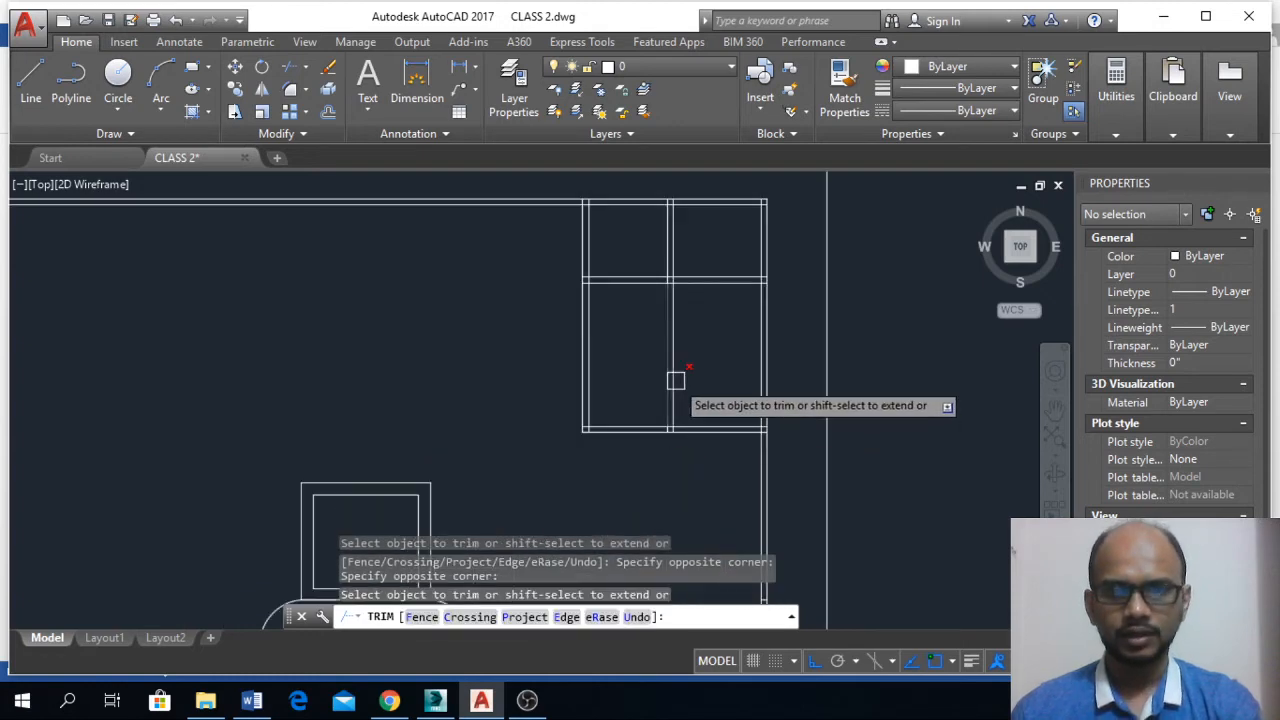
{"action": "left_click", "coordinate": [670, 380]}
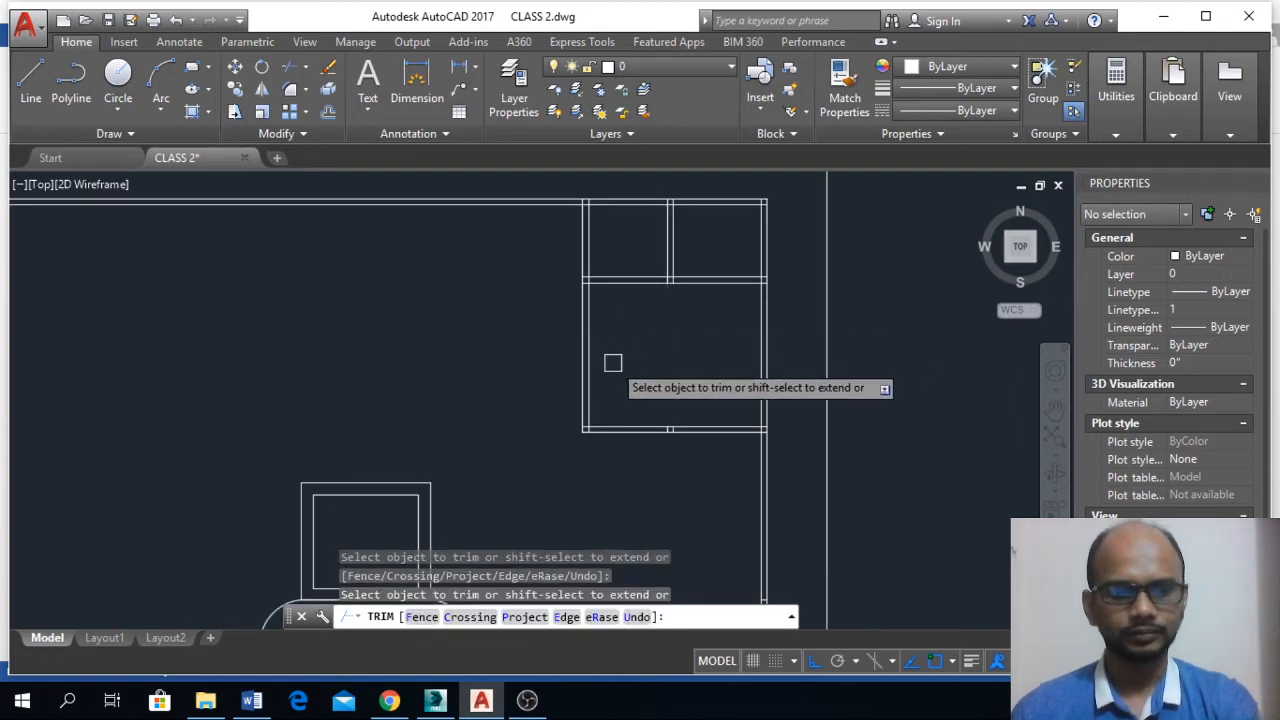
{"action": "key", "text": "Escape"}
- Offset the two lines of the partition between the small upper rooms 30" outward, one to the right and one to the left
{"action": "scroll", "coordinate": [669, 243], "scroll_direction": "up", "scroll_amount": 3}
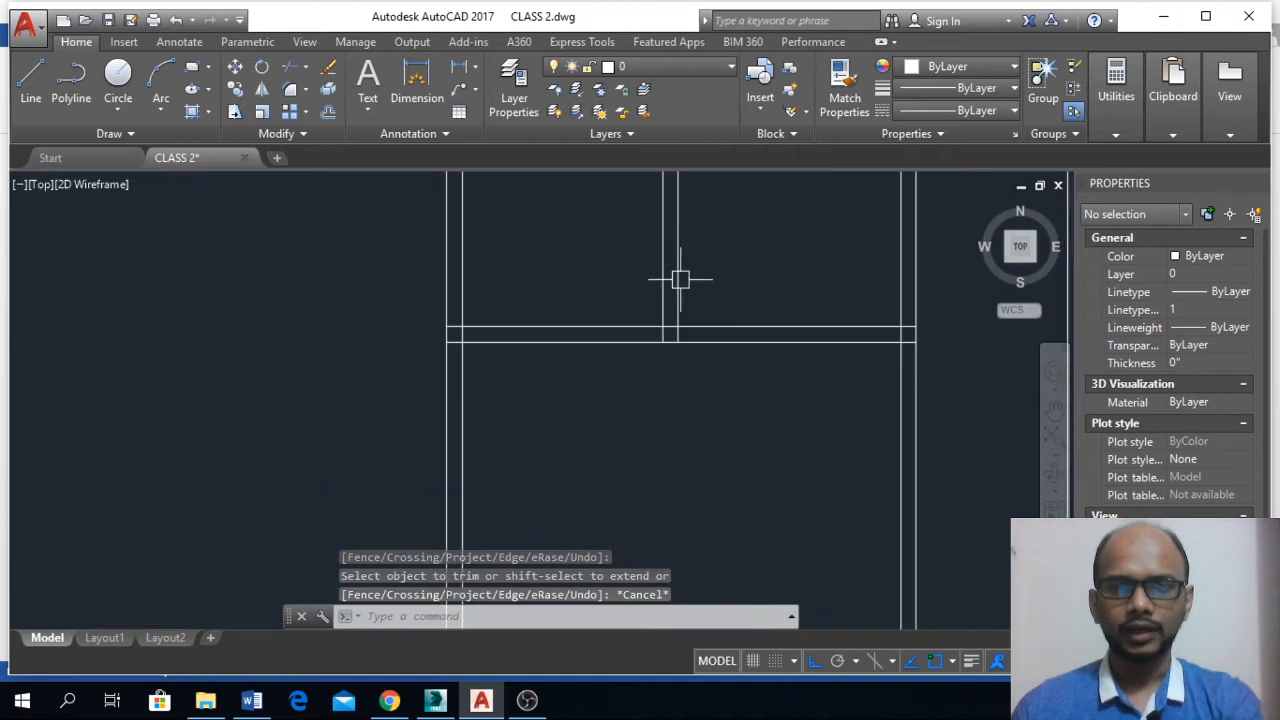
{"action": "scroll", "coordinate": [688, 390], "scroll_direction": "down", "scroll_amount": 1}
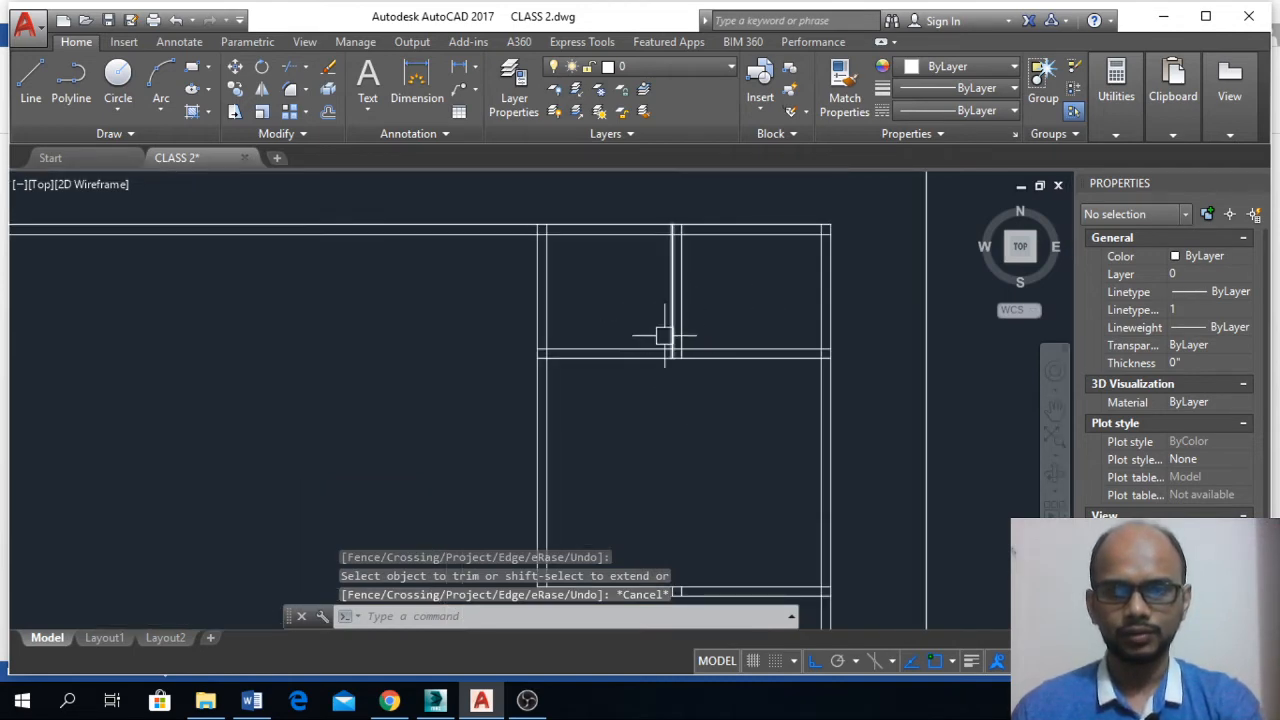
{"action": "key", "text": "Escape"}
{"action": "type", "text": "o"}
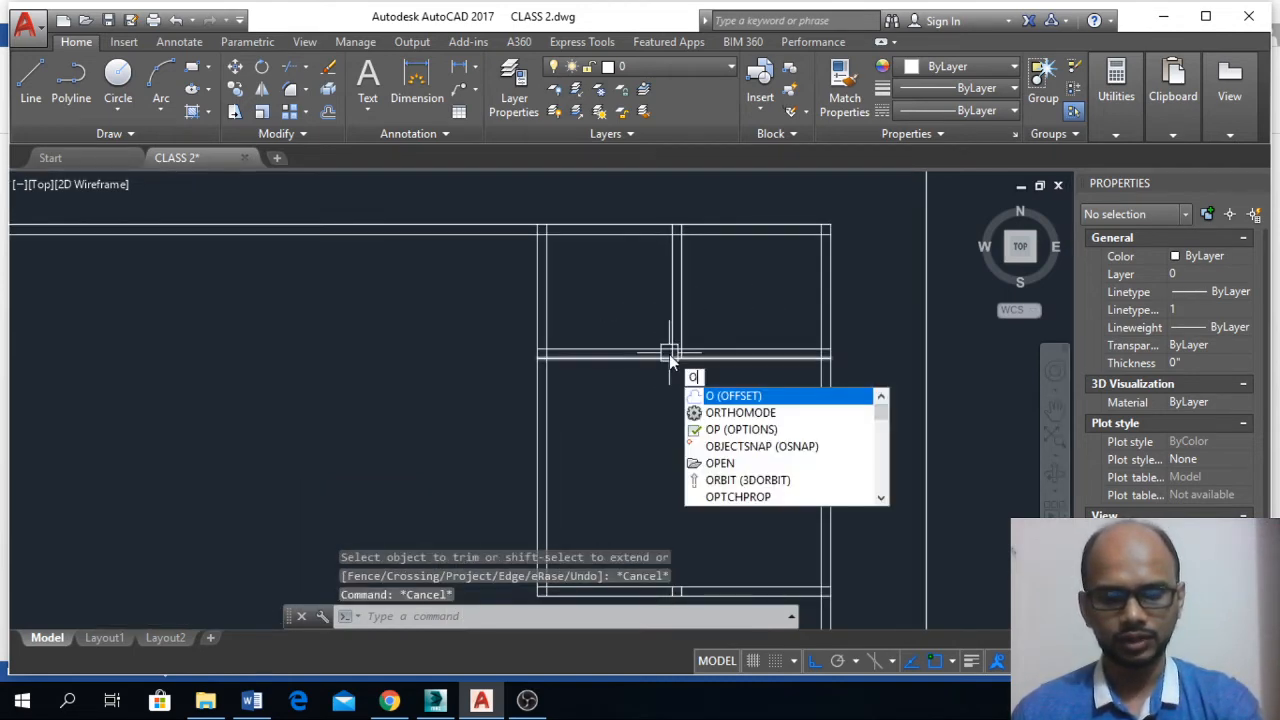
{"action": "key", "text": "Return"}
{"action": "type", "text": "3"}
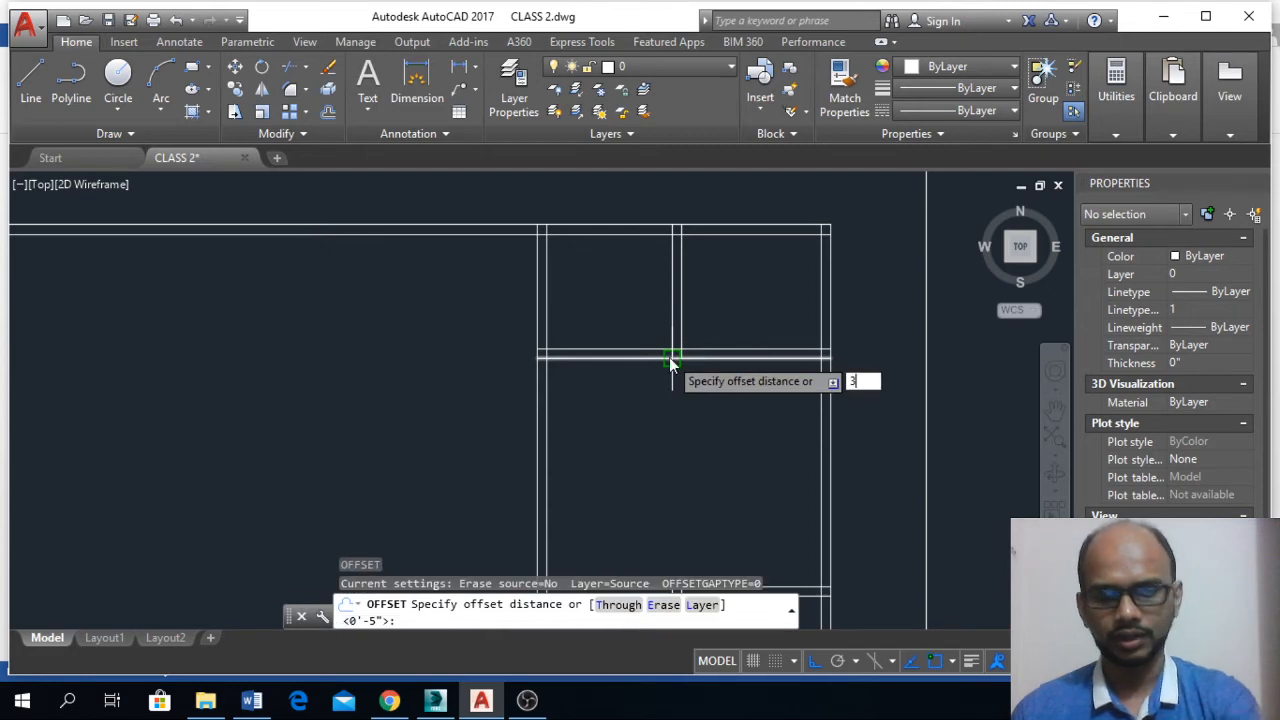
{"action": "type", "text": "0"}
{"action": "key", "text": "Return"}
{"action": "left_click", "coordinate": [752, 312]}
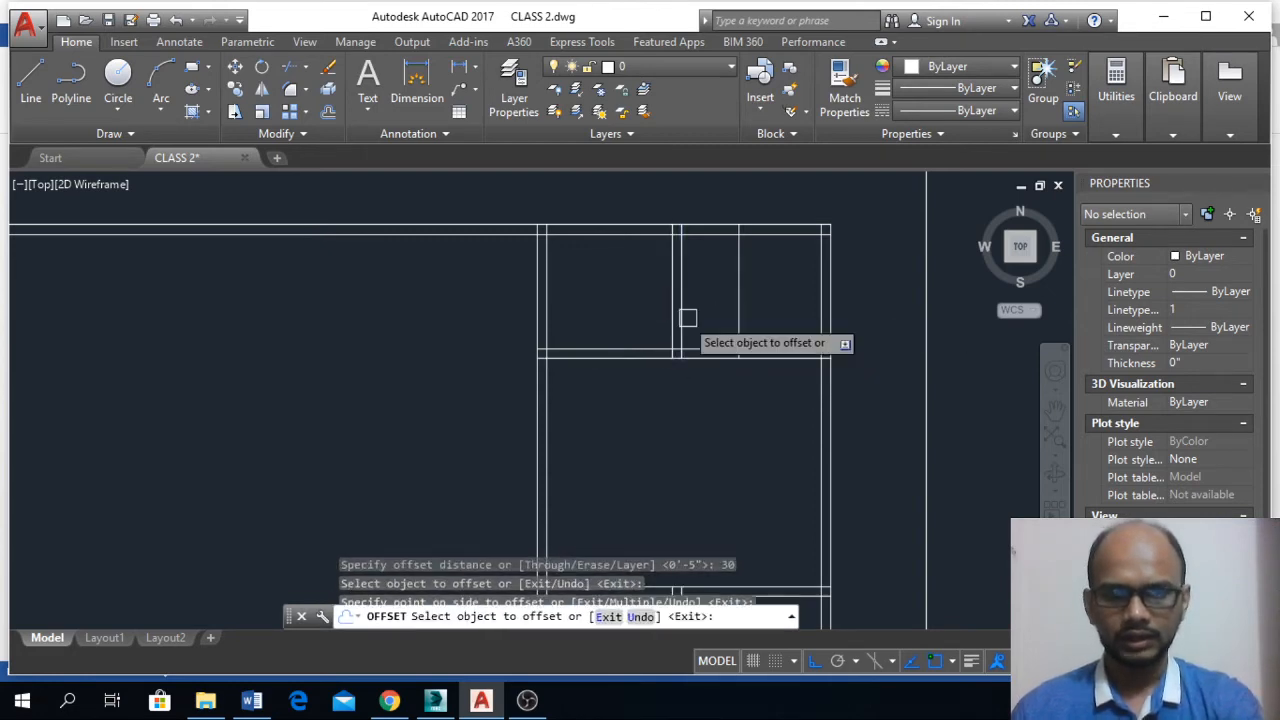
{"action": "left_click", "coordinate": [672, 317]}
{"action": "left_click", "coordinate": [613, 318]}
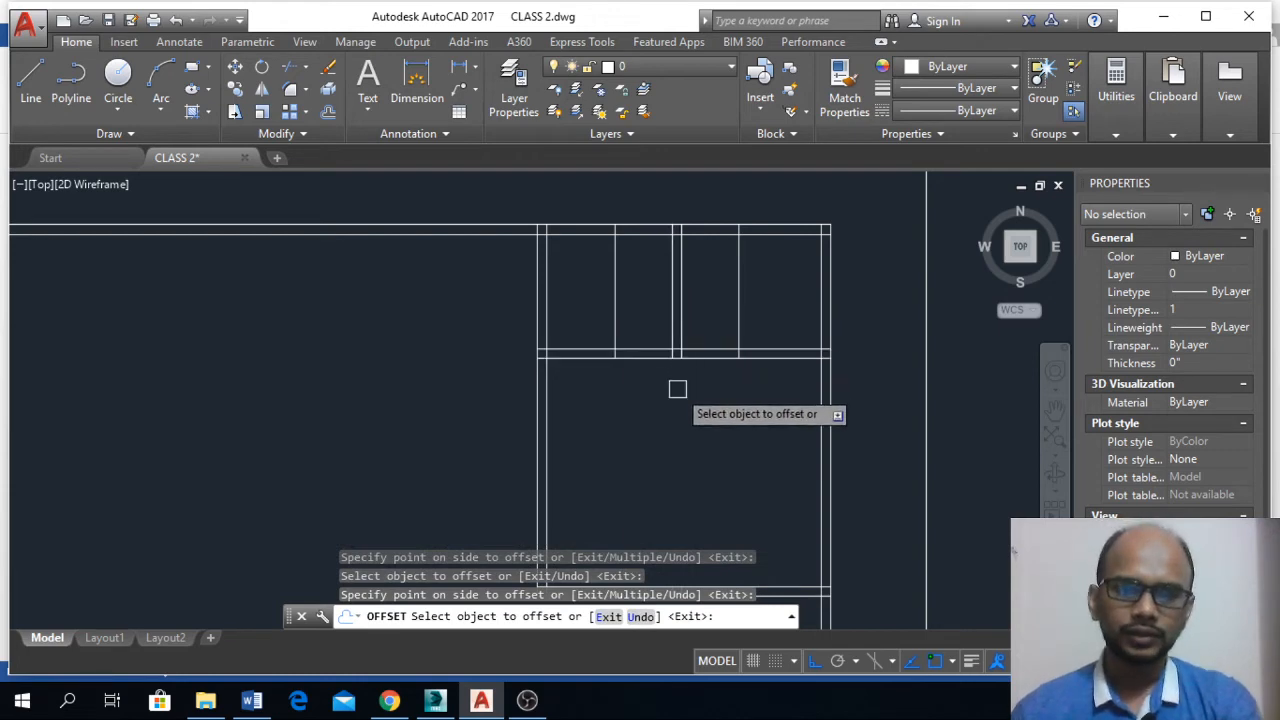
{"action": "middle_click_drag", "start_coordinate": [677, 386], "coordinate": [675, 322]}
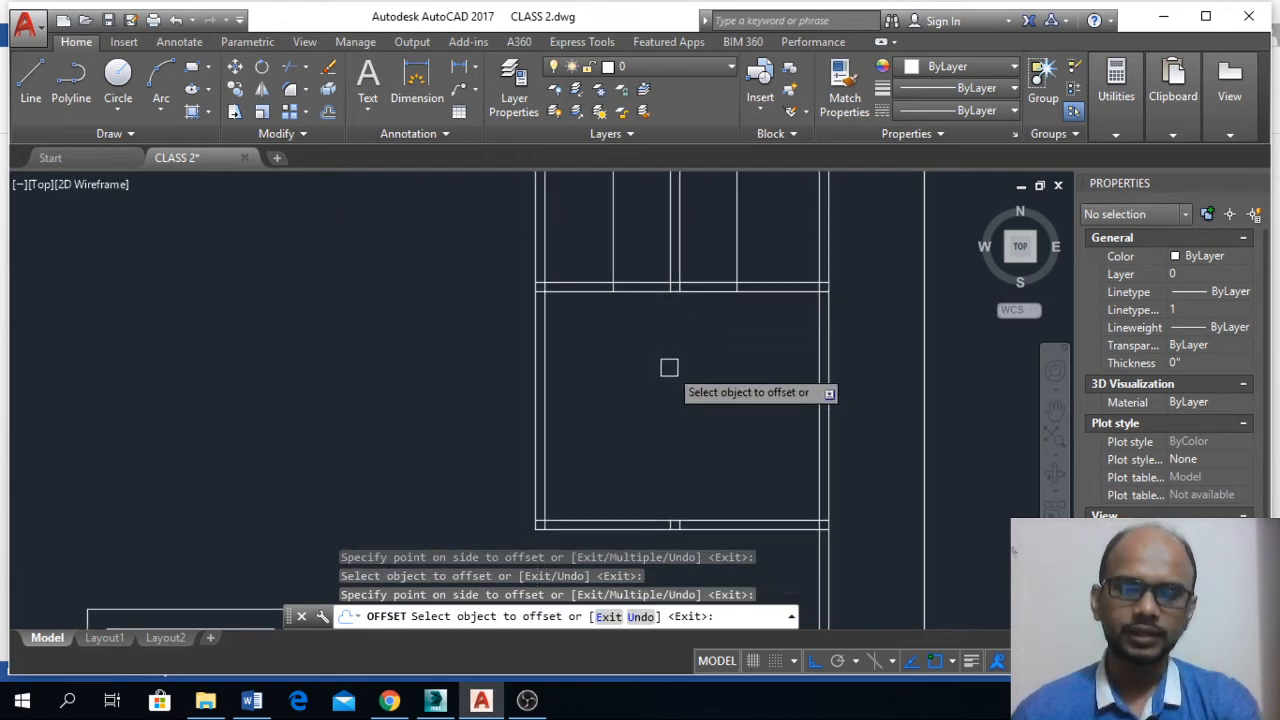
- Offset the upper line of the lower horizontal partition 40" upward twice to mark an opening in the left vertical partition
{"action": "key", "text": "Escape"}
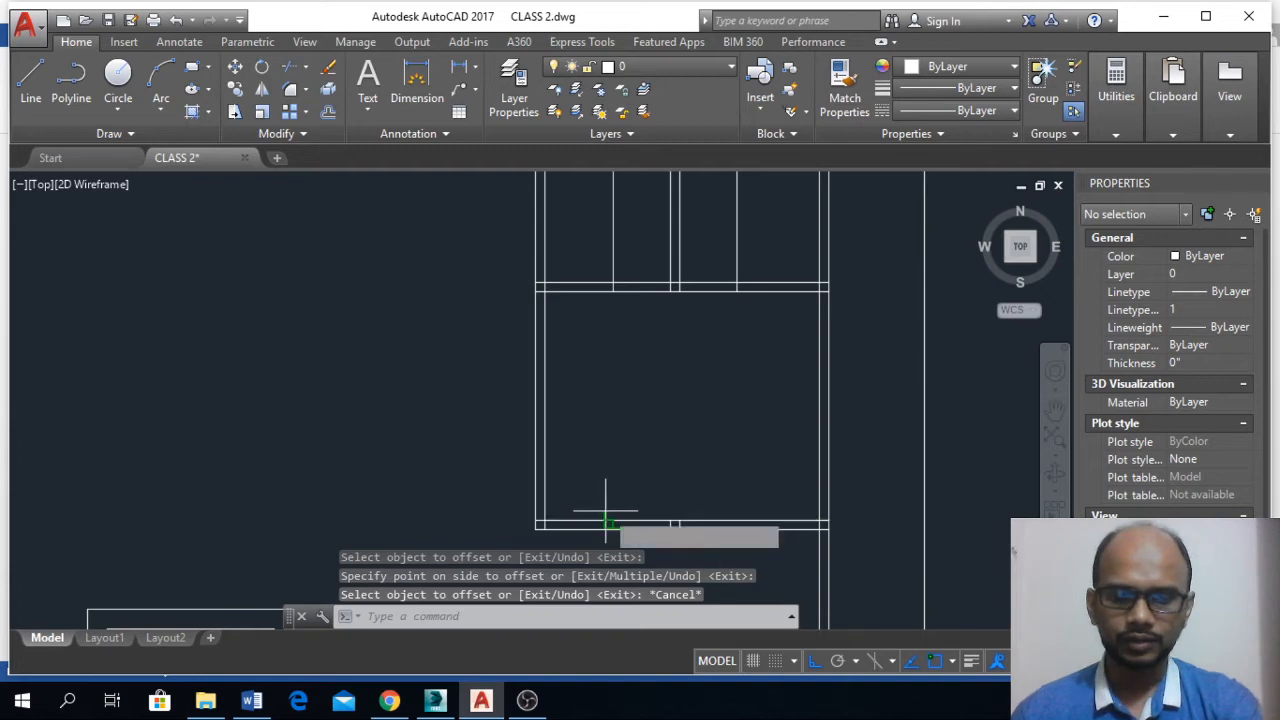
{"action": "type", "text": "o"}
{"action": "key", "text": "Return"}
{"action": "type", "text": "40"}
{"action": "key", "text": "Return"}
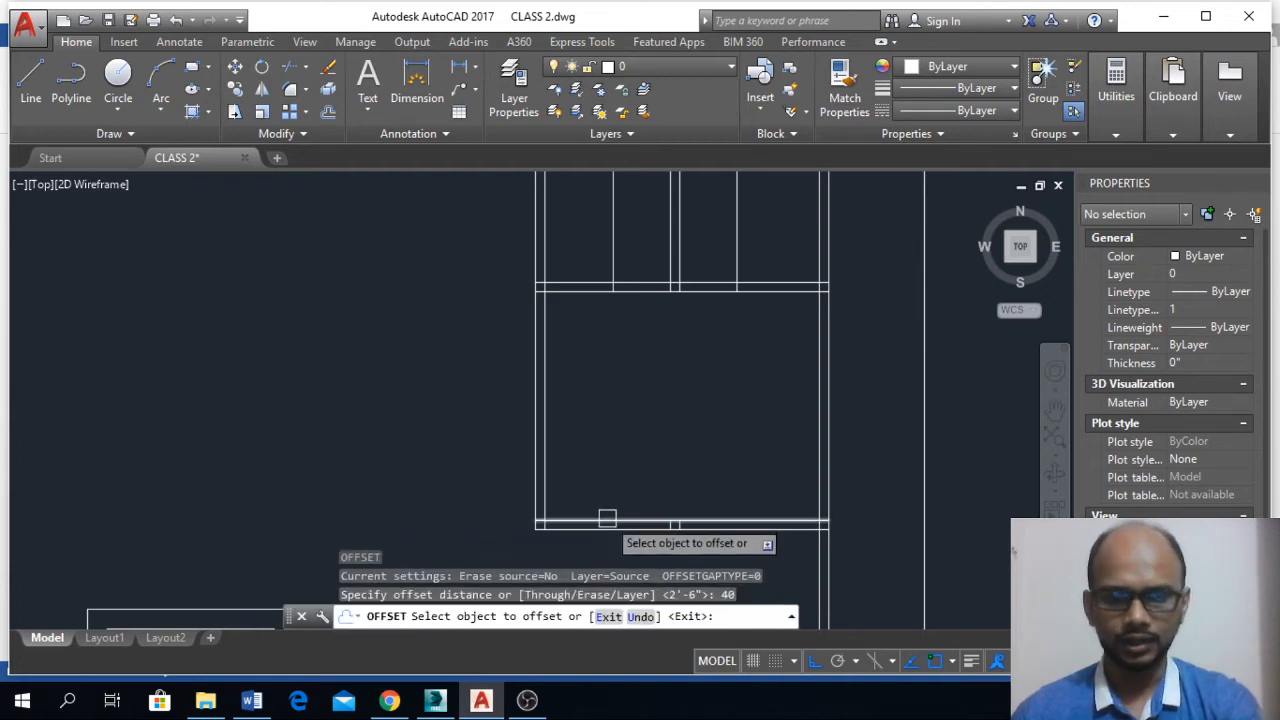
{"action": "left_click", "coordinate": [586, 521]}
{"action": "left_click", "coordinate": [608, 477]}
{"action": "left_click", "coordinate": [607, 443]}
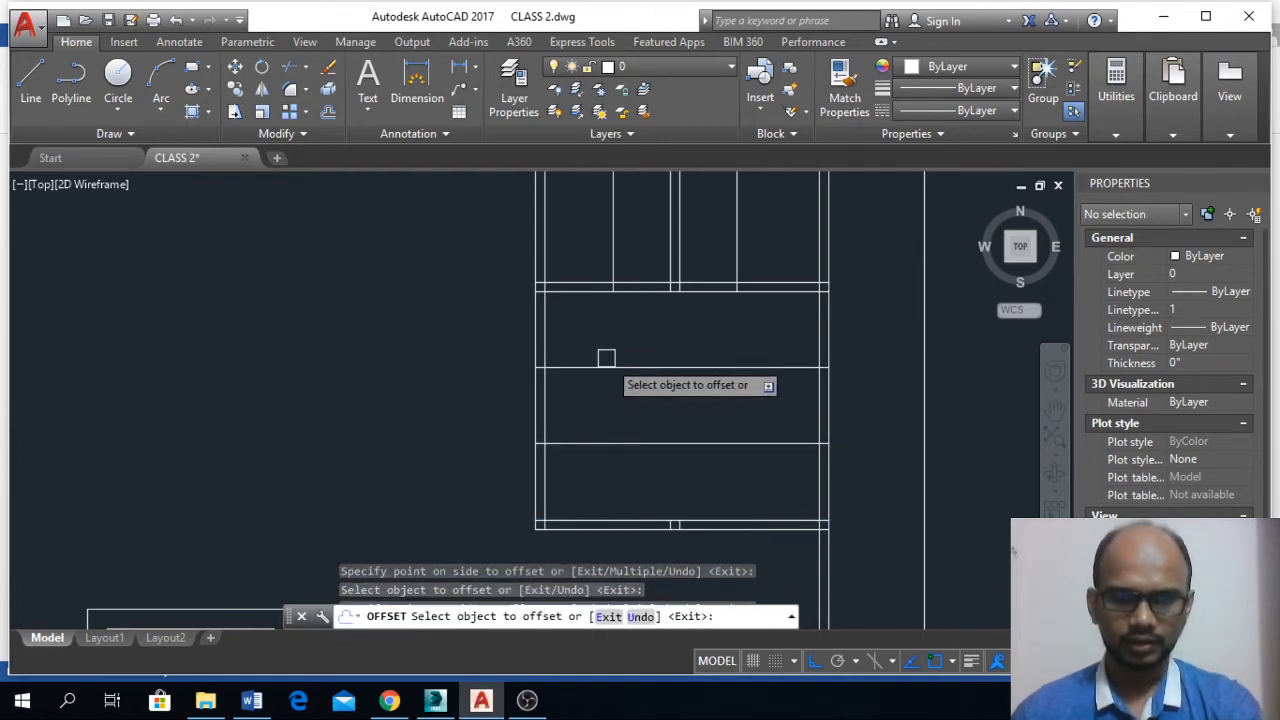
{"action": "left_click", "coordinate": [609, 371]}
{"action": "key", "text": "Escape"}
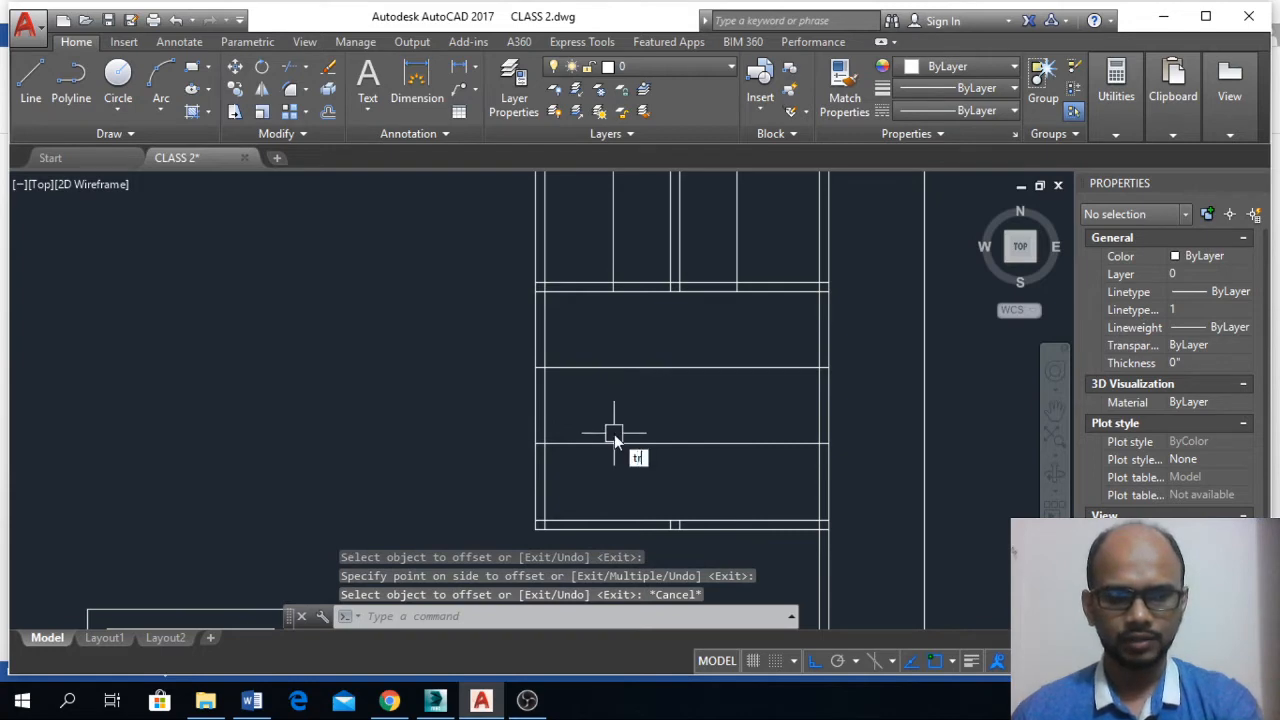
- Trim the left vertical partition between the two offset lines and trim those lines out of the large room
{"action": "key", "text": "Return"}
{"action": "key", "text": "Return"}
{"action": "left_click", "coordinate": [567, 405]}
{"action": "left_click", "coordinate": [488, 417]}
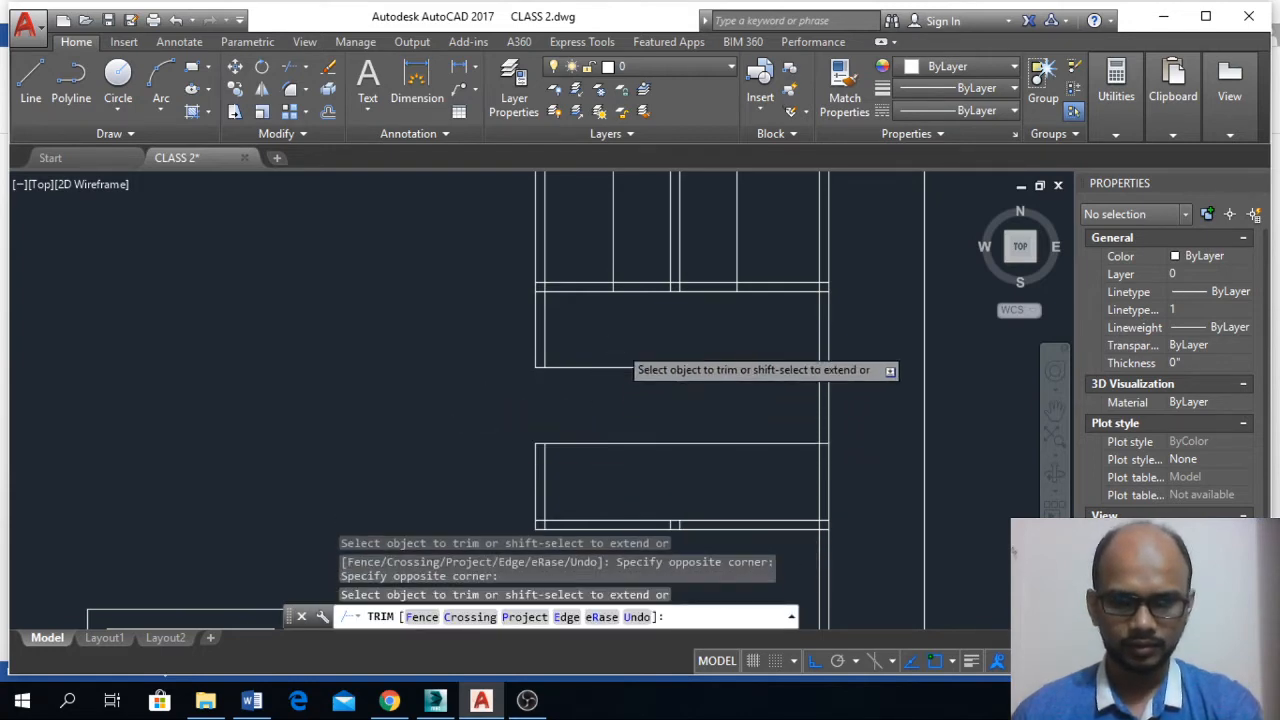
{"action": "left_click", "coordinate": [619, 346]}
{"action": "left_click", "coordinate": [591, 454]}
- Trim openings in the upper horizontal partition on both sides of the middle partition and remove the guide lines crossing the two small rooms
{"action": "left_click", "coordinate": [643, 260]}
{"action": "left_click", "coordinate": [631, 320]}
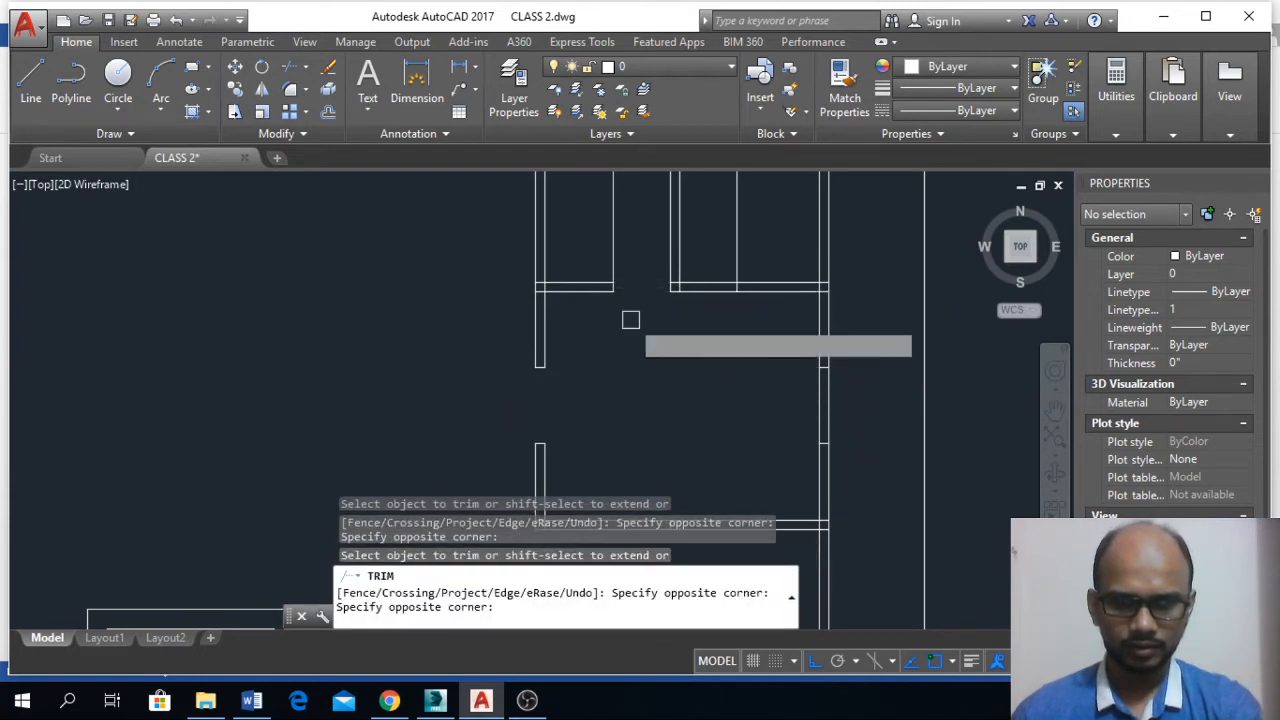
{"action": "middle_click_drag", "start_coordinate": [634, 326], "coordinate": [631, 452]}
{"action": "left_click", "coordinate": [632, 344]}
{"action": "left_click", "coordinate": [600, 371]}
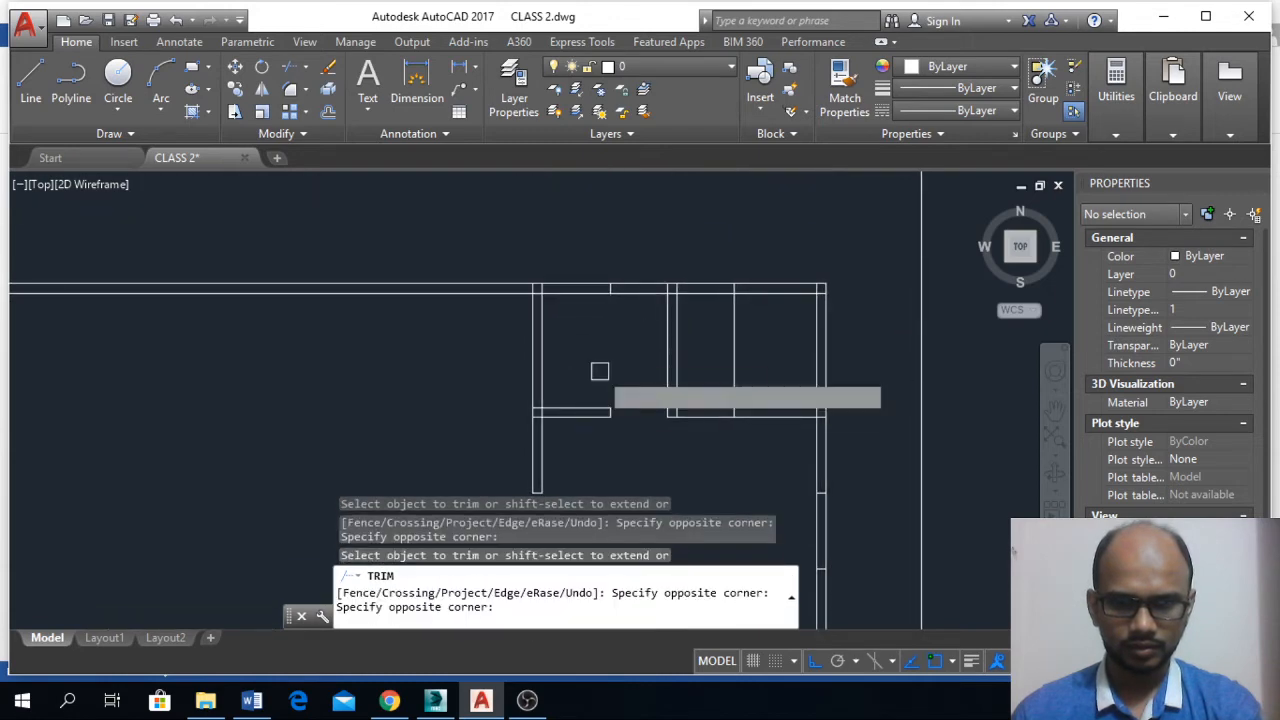
{"action": "left_click", "coordinate": [708, 390]}
{"action": "left_click", "coordinate": [670, 450]}
{"action": "left_click", "coordinate": [730, 370]}
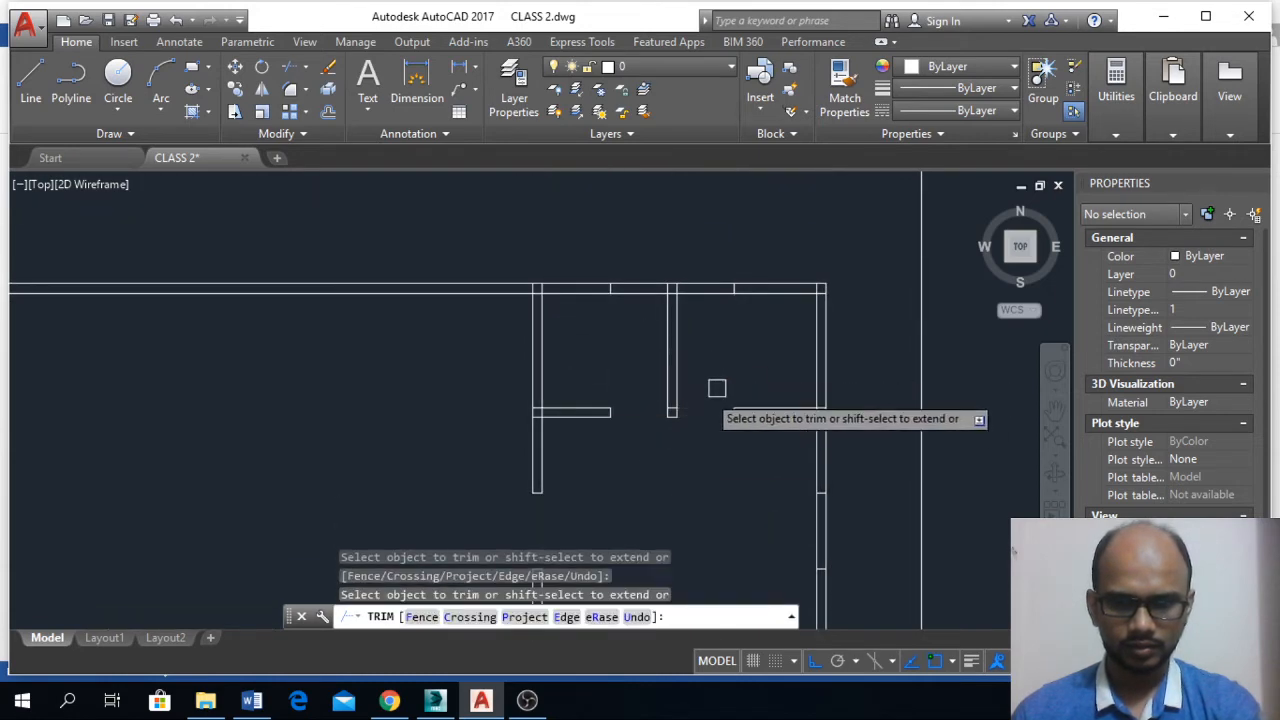
{"action": "key", "text": "Escape"}
- Erase the leftover guide line stubs inside the upper and right outer walls
{"action": "left_click", "coordinate": [590, 256]}
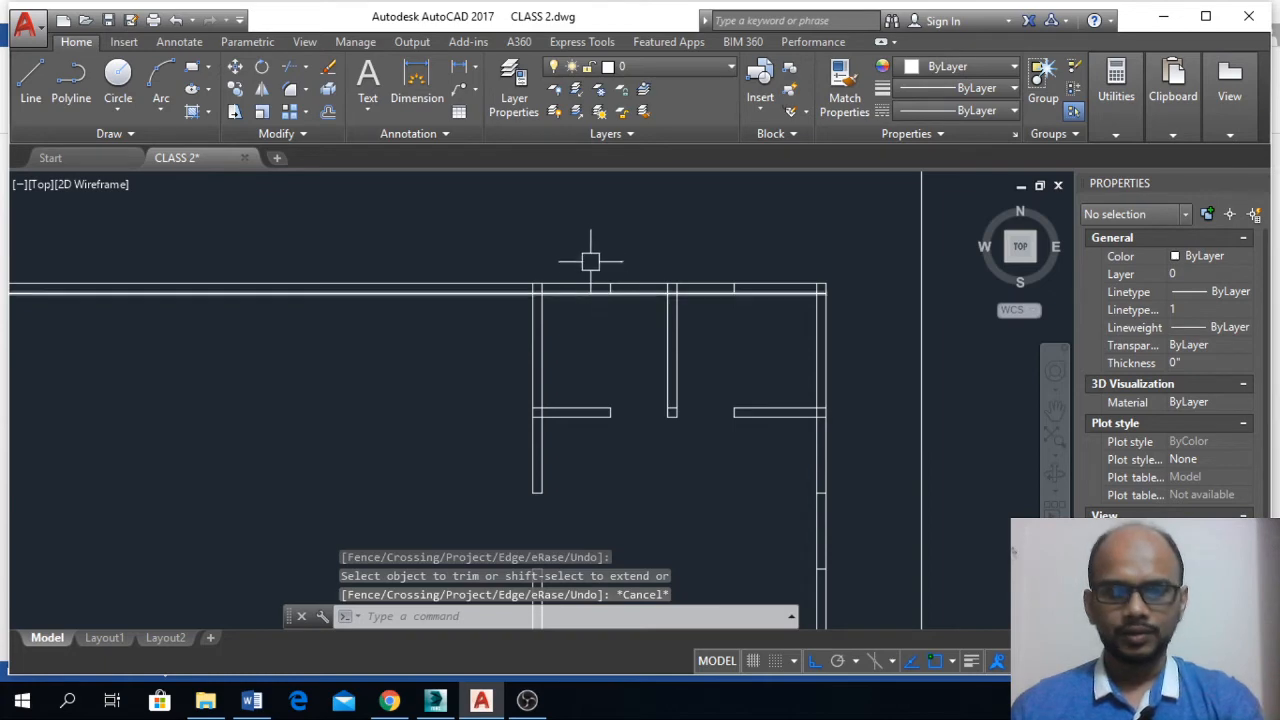
{"action": "left_click", "coordinate": [626, 334]}
{"action": "left_click", "coordinate": [716, 245]}
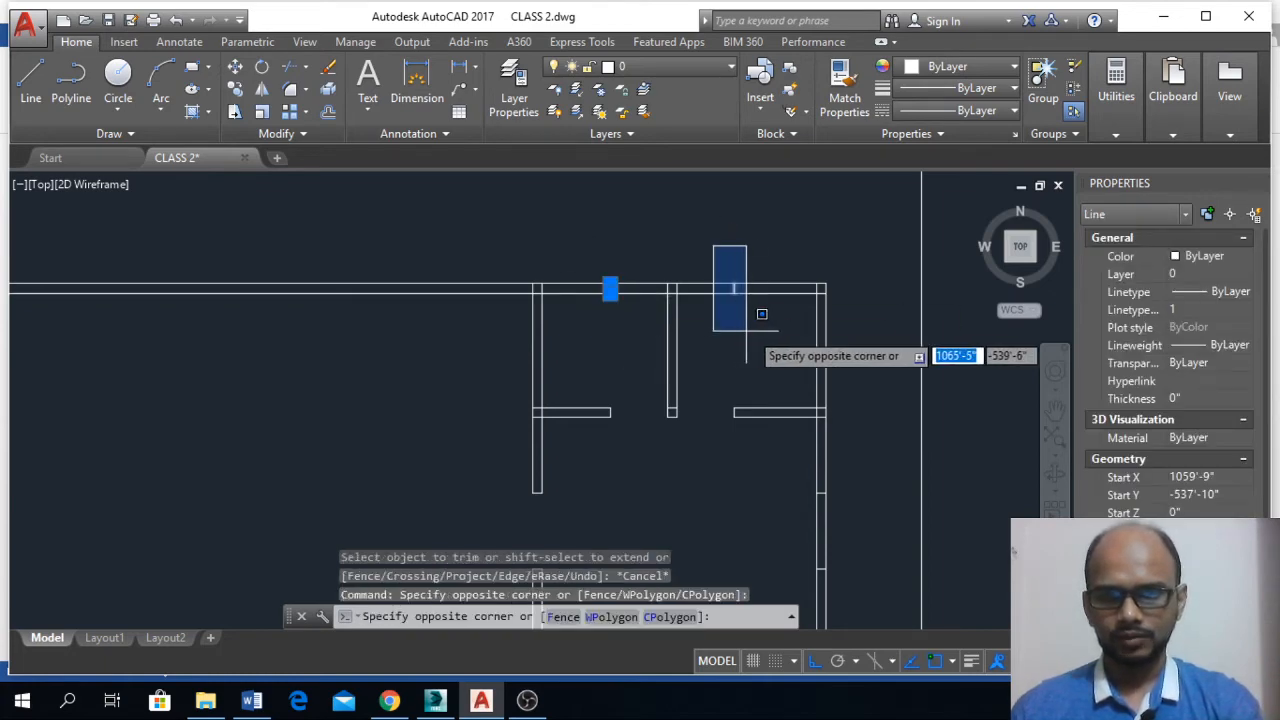
{"action": "left_click", "coordinate": [755, 333]}
{"action": "key", "text": "Delete"}
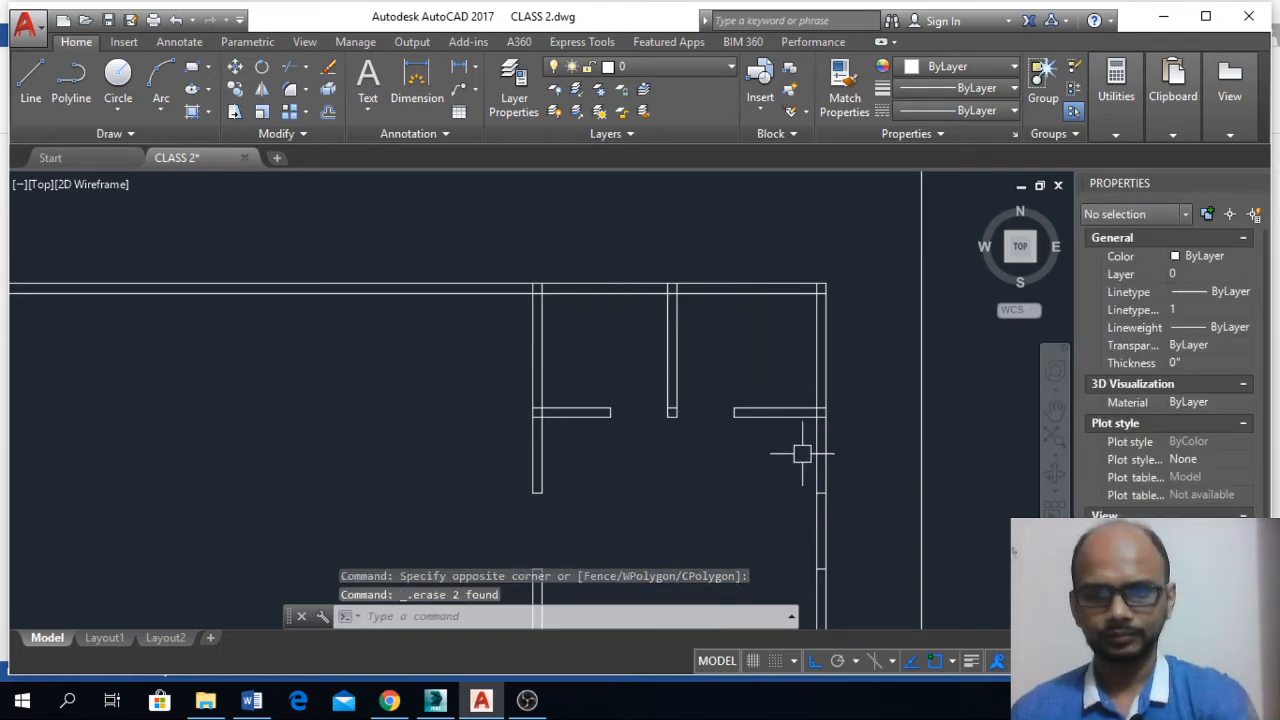
{"action": "left_click", "coordinate": [808, 456]}
{"action": "left_click", "coordinate": [849, 590]}
{"action": "key", "text": "Escape"}
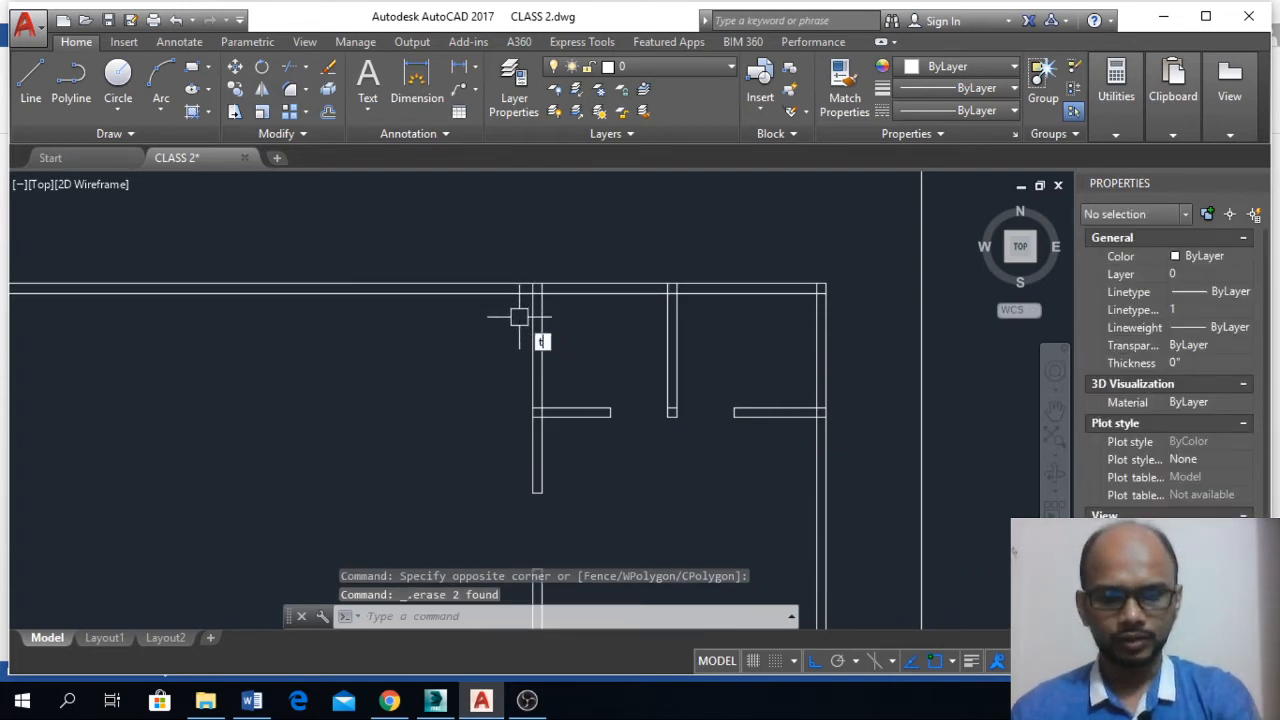
- Trim the overlapping lines where the left and middle partitions meet the upper outer wall and at its right-hand corner
{"action": "type", "text": "tr"}
{"action": "key", "text": "Return"}
{"action": "key", "text": "Return"}
{"action": "scroll", "coordinate": [540, 285], "scroll_direction": "up", "scroll_amount": 3}
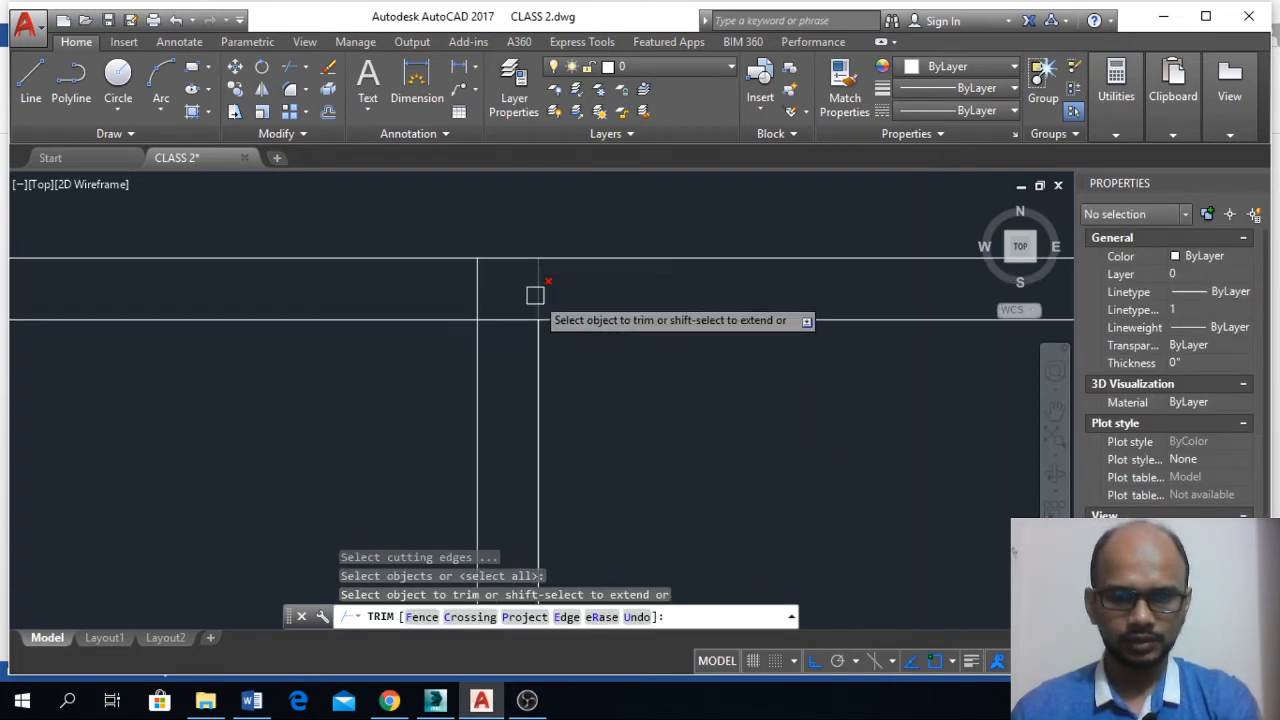
{"action": "left_click", "coordinate": [510, 316]}
{"action": "left_click", "coordinate": [469, 280]}
{"action": "scroll", "coordinate": [386, 306], "scroll_direction": "down", "scroll_amount": 3}
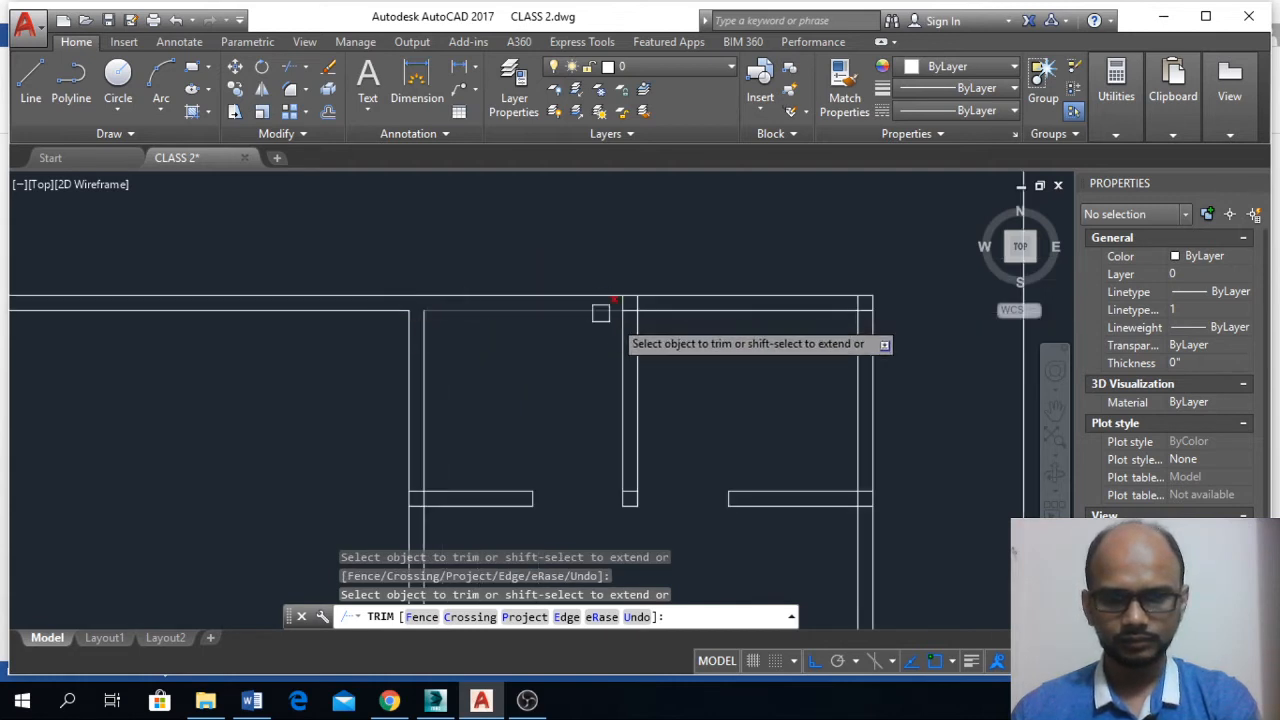
{"action": "scroll", "coordinate": [650, 314], "scroll_direction": "up", "scroll_amount": 3}
{"action": "scroll", "coordinate": [530, 280], "scroll_direction": "down", "scroll_amount": 4}
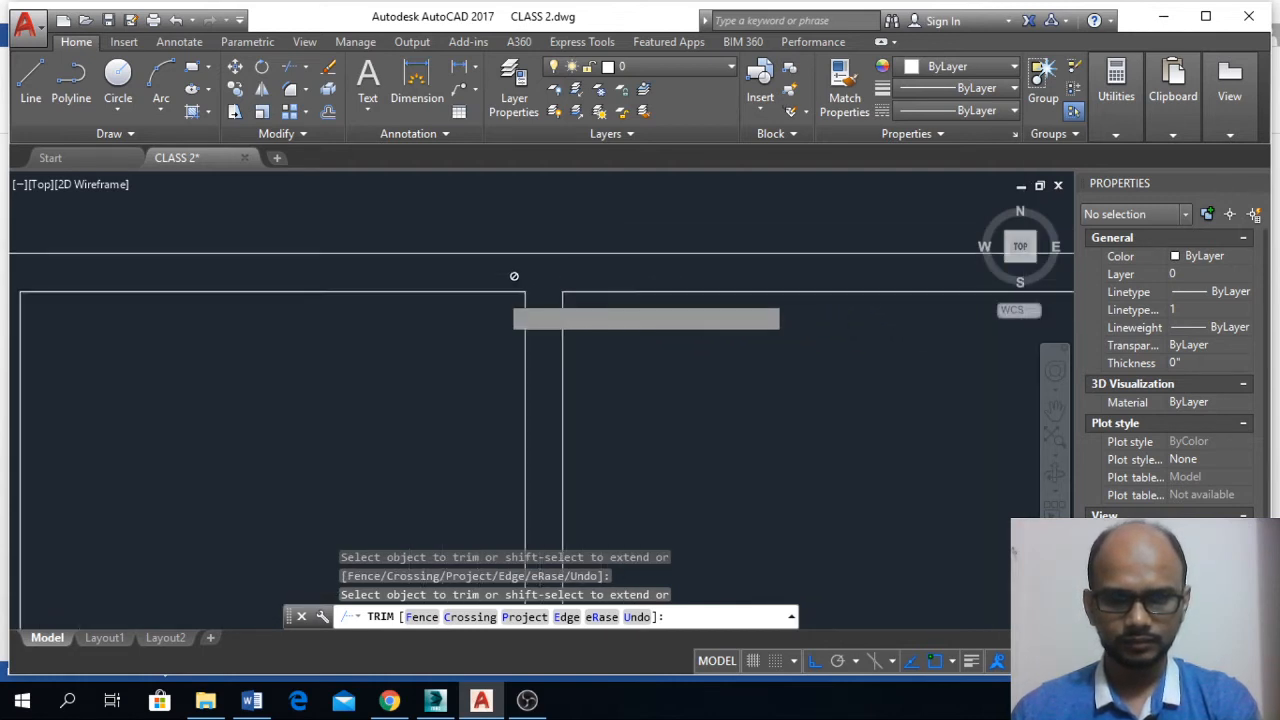
{"action": "scroll", "coordinate": [807, 300], "scroll_direction": "up", "scroll_amount": 4}
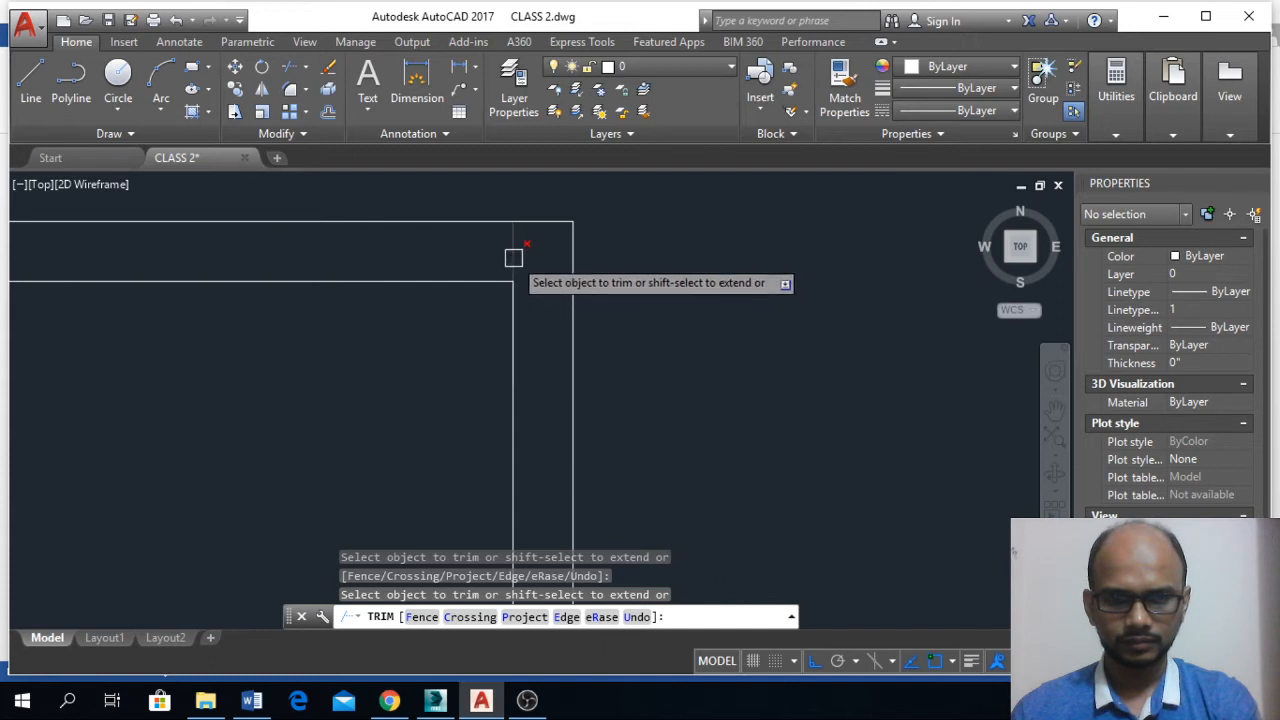
{"action": "scroll", "coordinate": [640, 231], "scroll_direction": "down", "scroll_amount": 4}
- Trim the overlapping lines where both horizontal partitions meet the right outer wall and at the large room's lower-left corner
{"action": "scroll", "coordinate": [638, 420], "scroll_direction": "up", "scroll_amount": 5}
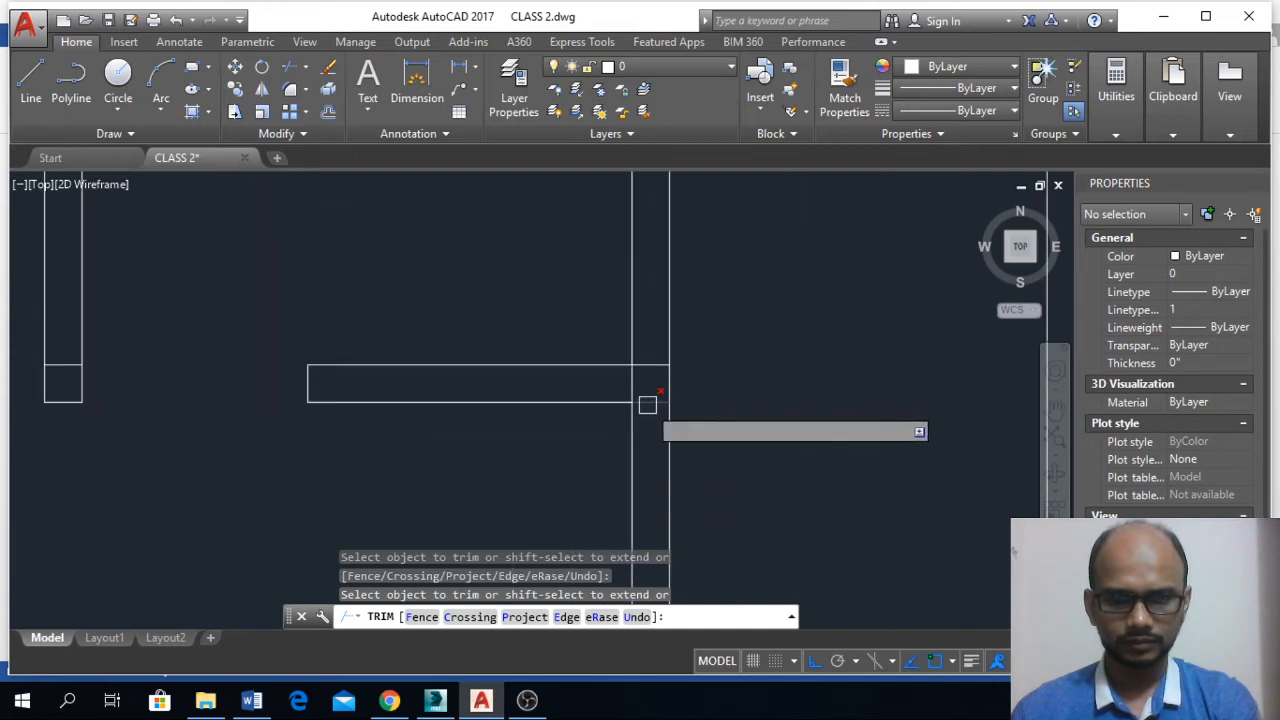
{"action": "scroll", "coordinate": [689, 320], "scroll_direction": "down", "scroll_amount": 5}
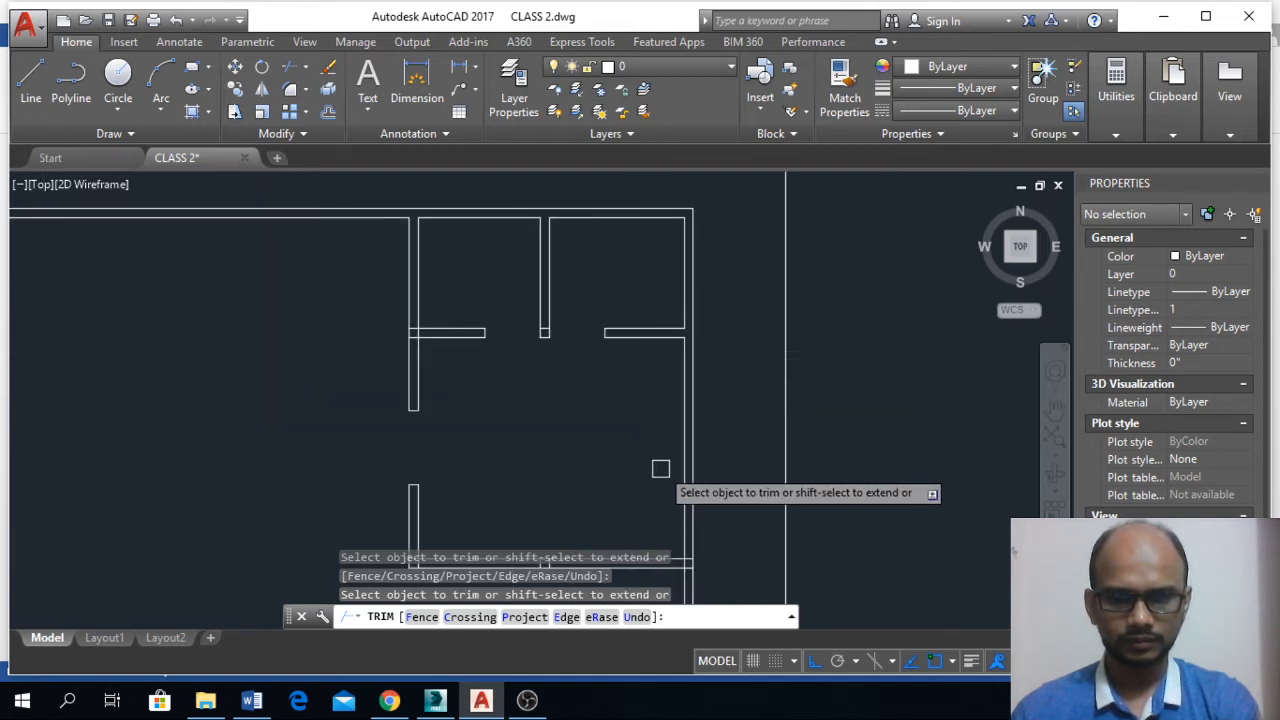
{"action": "scroll", "coordinate": [675, 427], "scroll_direction": "up", "scroll_amount": 4}
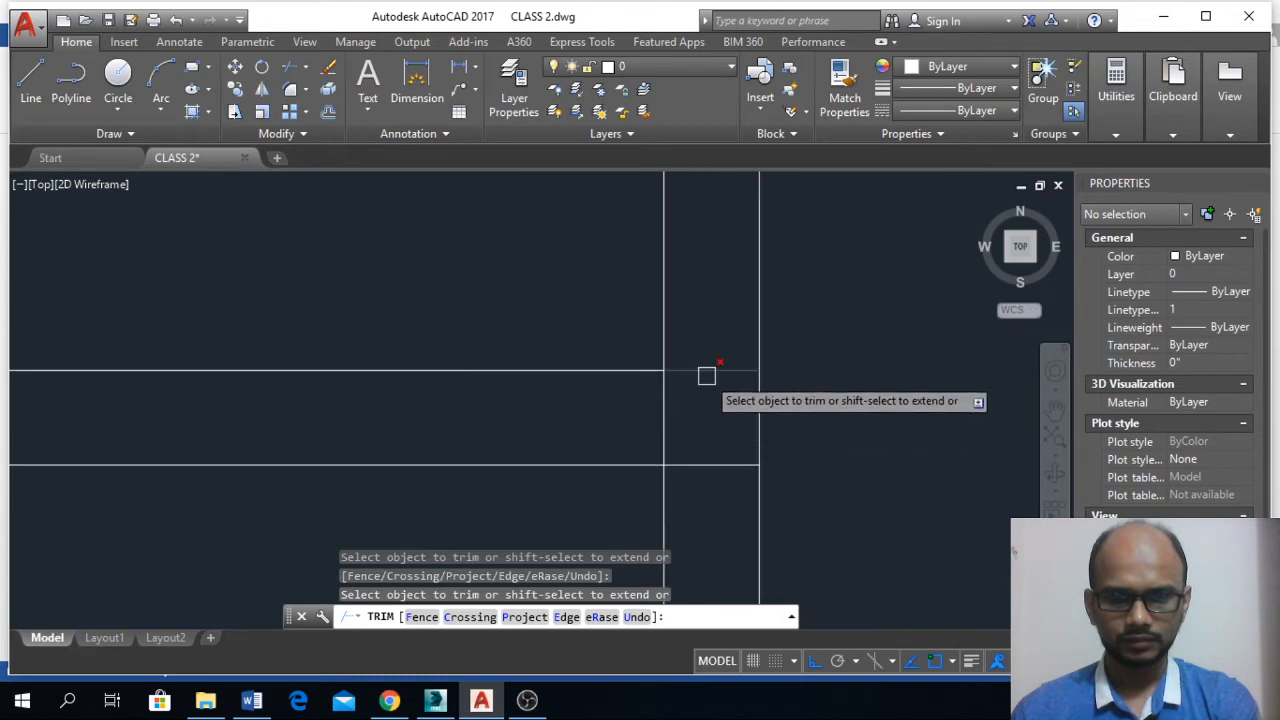
{"action": "scroll", "coordinate": [914, 380], "scroll_direction": "down", "scroll_amount": 4}
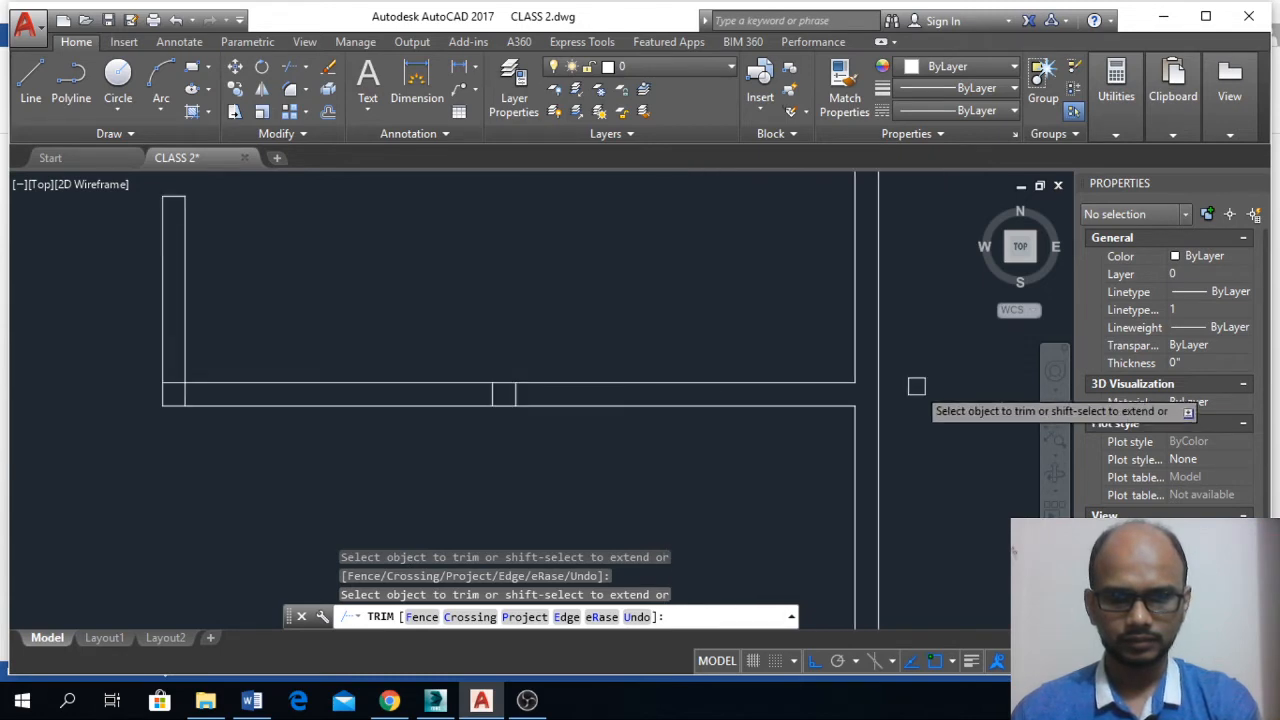
{"action": "scroll", "coordinate": [488, 423], "scroll_direction": "up", "scroll_amount": 4}
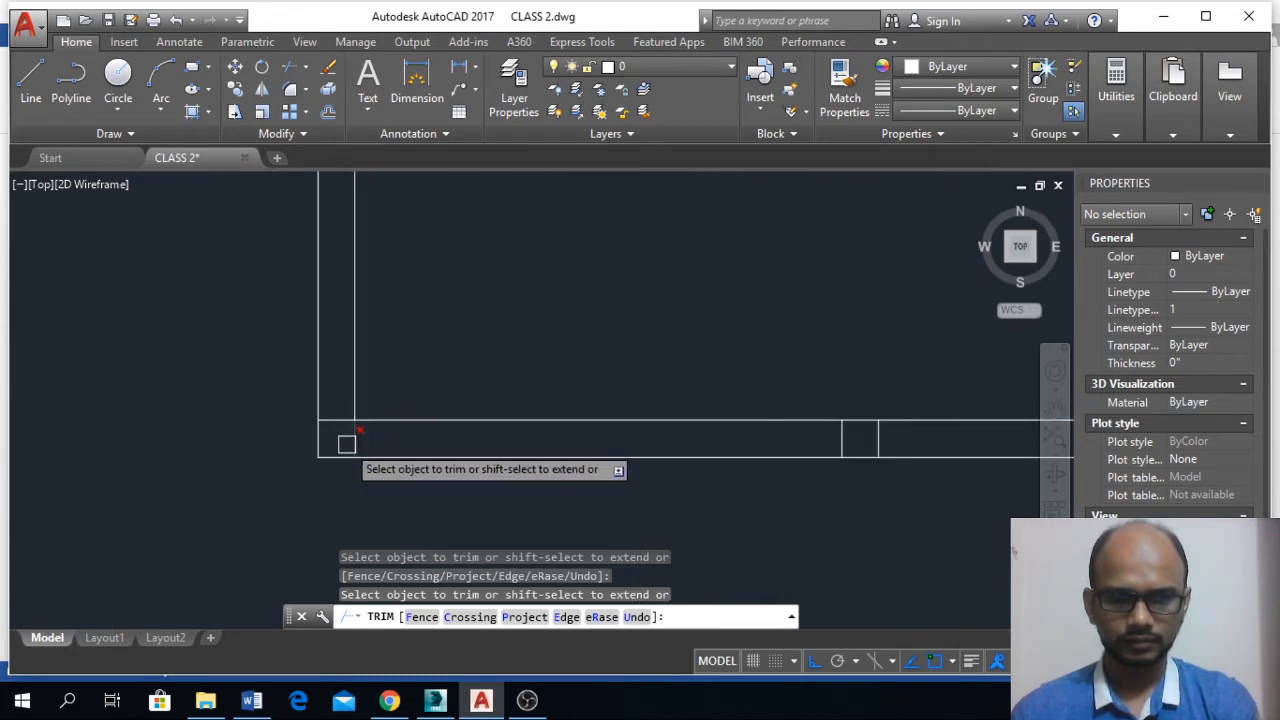
{"action": "scroll", "coordinate": [420, 436], "scroll_direction": "down", "scroll_amount": 3}
{"action": "key", "text": "Escape"}
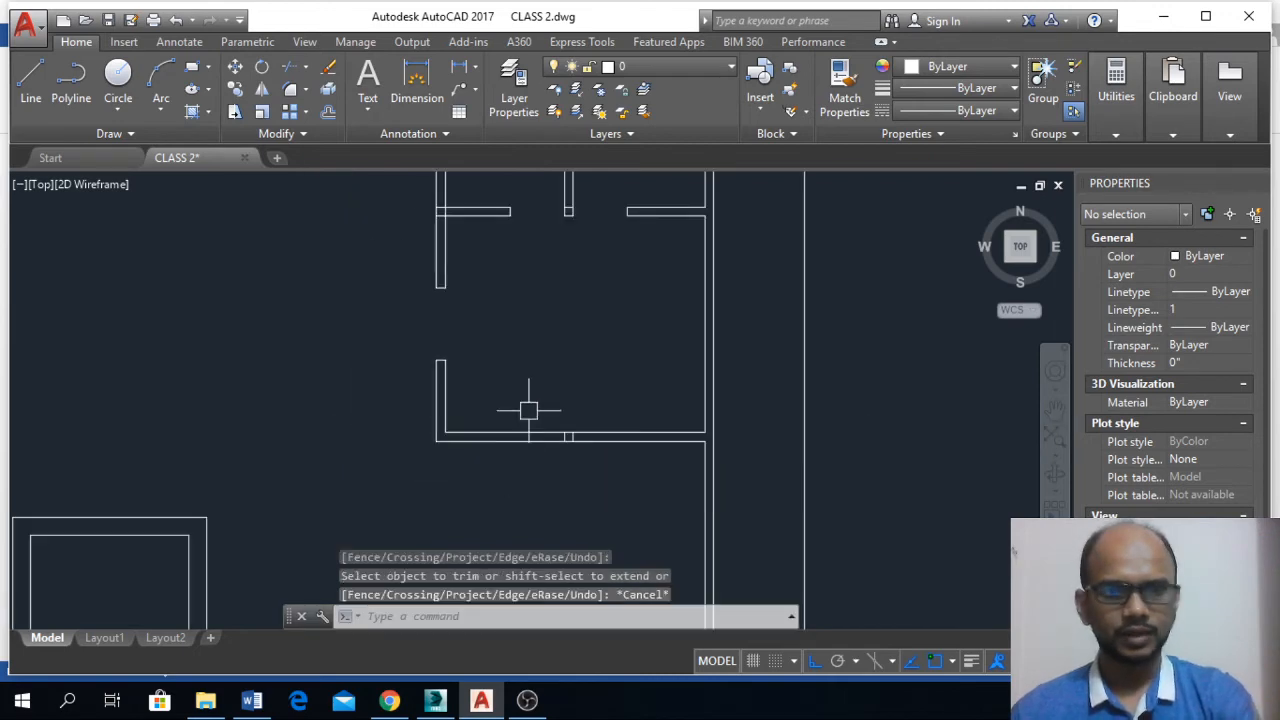
- Erase the two short leftover lines inside the lower horizontal partition
{"action": "left_click", "coordinate": [521, 396]}
{"action": "left_click", "coordinate": [600, 485]}
{"action": "key", "text": "Delete"}
{"action": "scroll", "coordinate": [633, 427], "scroll_direction": "down", "scroll_amount": 2}
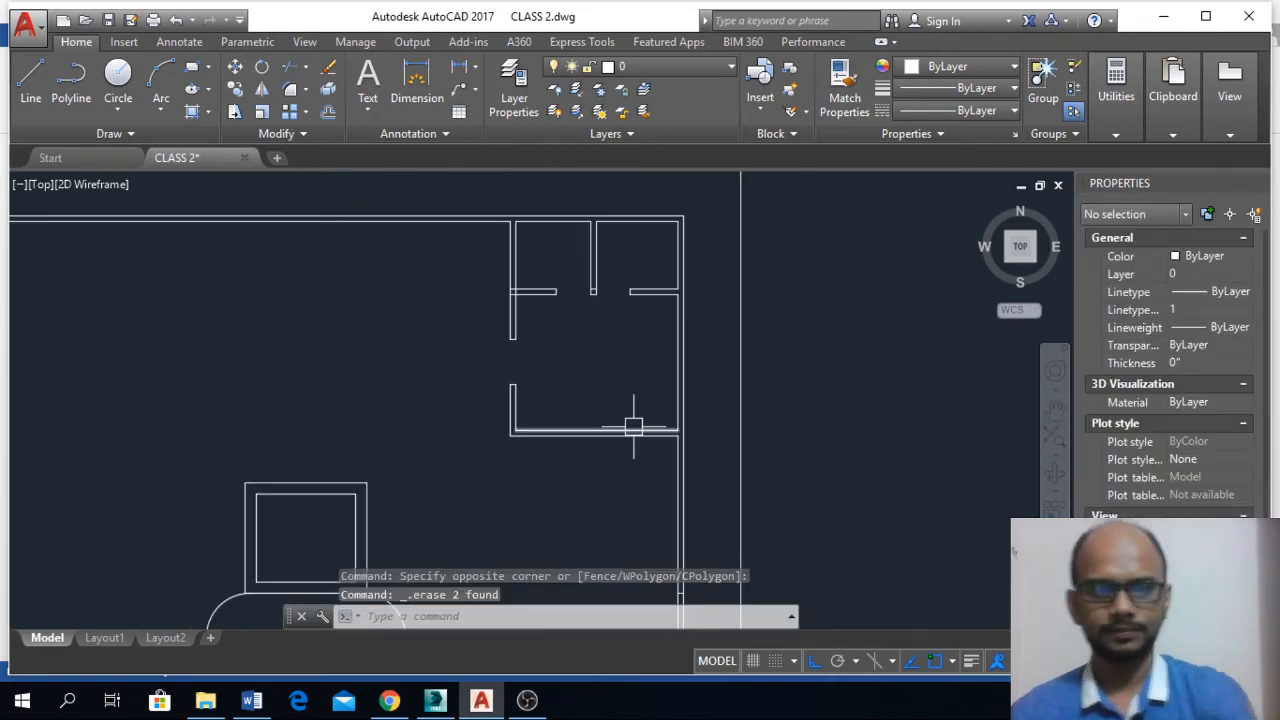
- Trim the overlapping lines at the junction of the left vertical partition and the upper horizontal partition
{"action": "scroll", "coordinate": [535, 278], "scroll_direction": "up", "scroll_amount": 4}
{"action": "key", "text": "Return"}
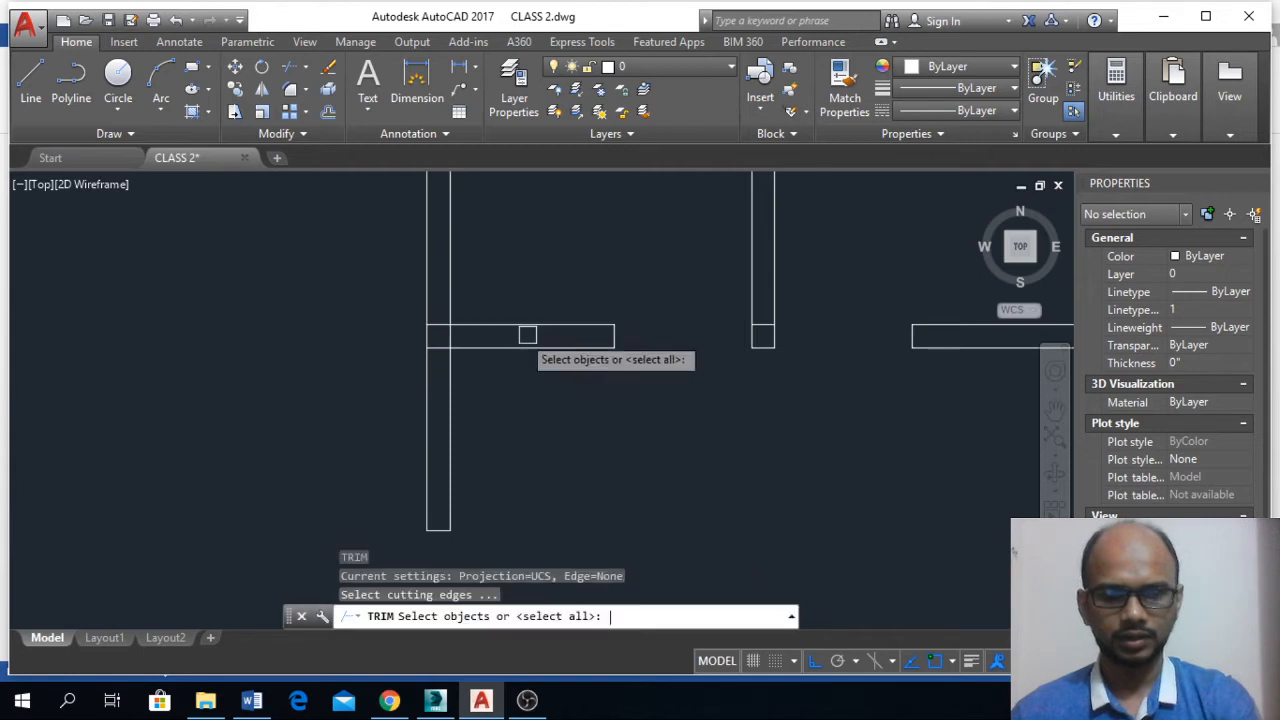
{"action": "key", "text": "Return"}
{"action": "scroll", "coordinate": [480, 334], "scroll_direction": "up", "scroll_amount": 2}
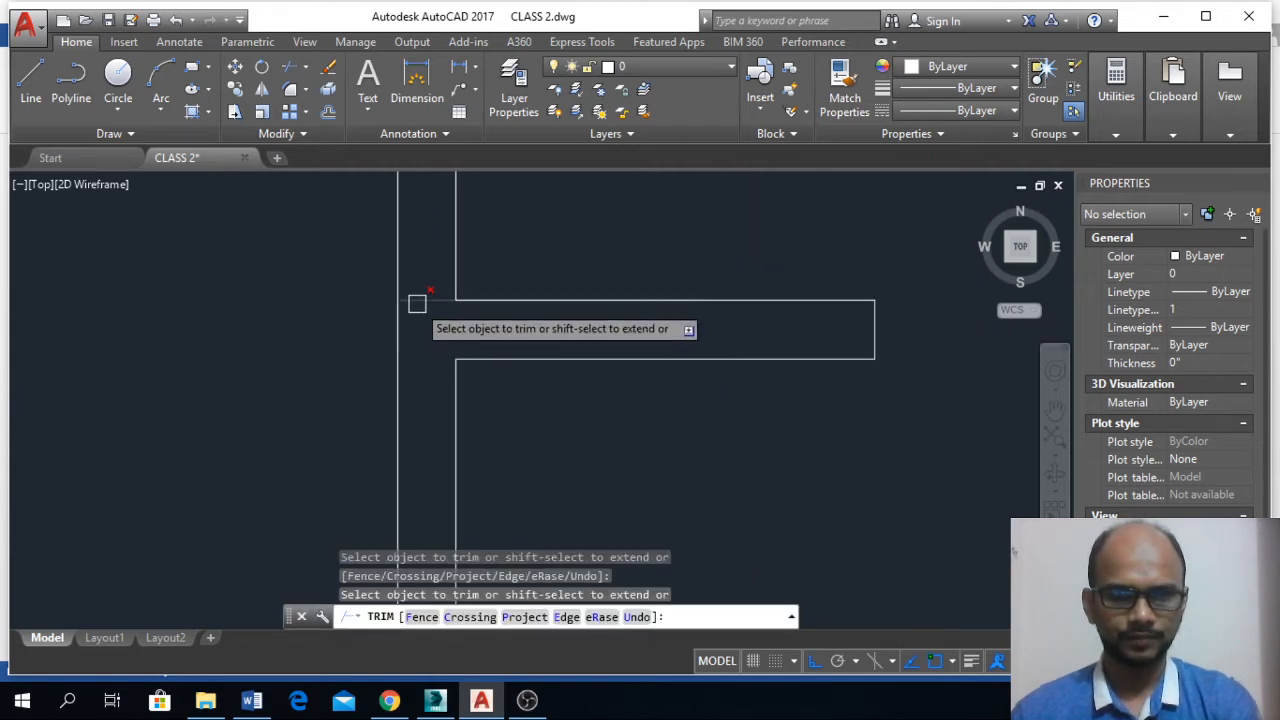
{"action": "scroll", "coordinate": [430, 310], "scroll_direction": "down", "scroll_amount": 5}
{"action": "middle_click_drag", "start_coordinate": [542, 351], "coordinate": [546, 356]}
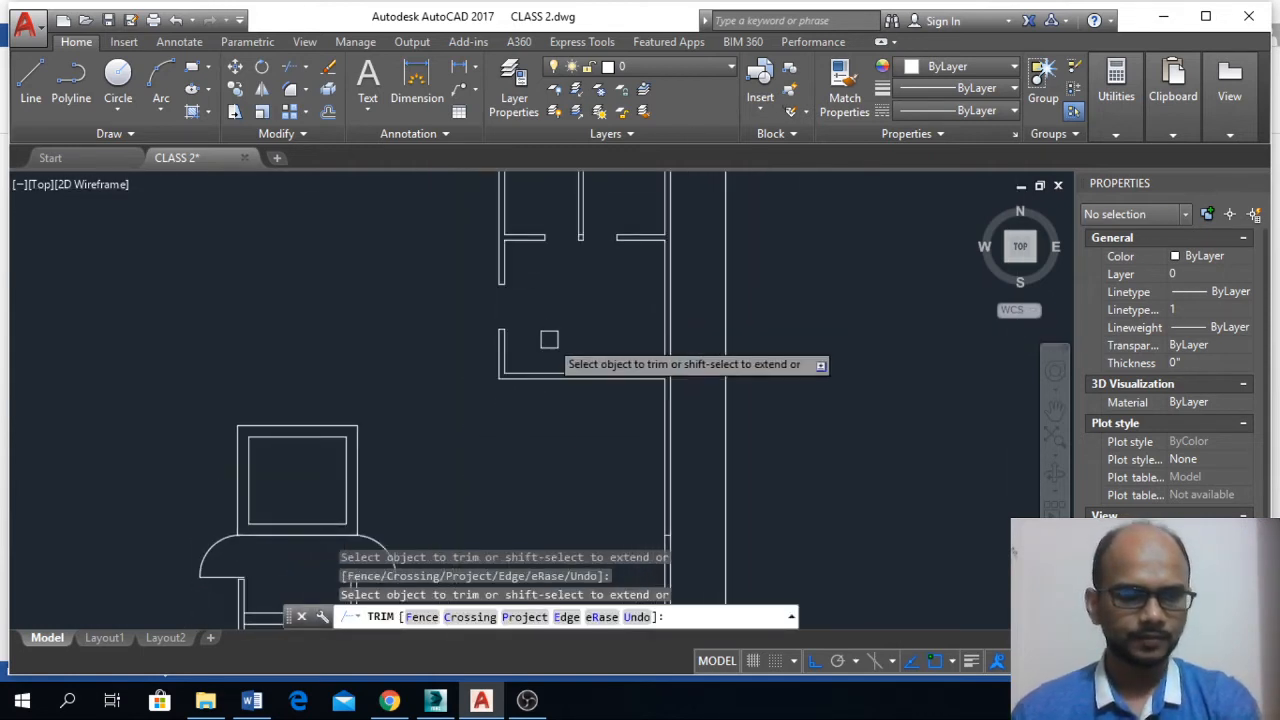
{"action": "key", "text": "Escape"}
- Erase the extra short cross line near the lower end of the middle partition between the small rooms
{"action": "scroll", "coordinate": [565, 260], "scroll_direction": "up", "scroll_amount": 3}
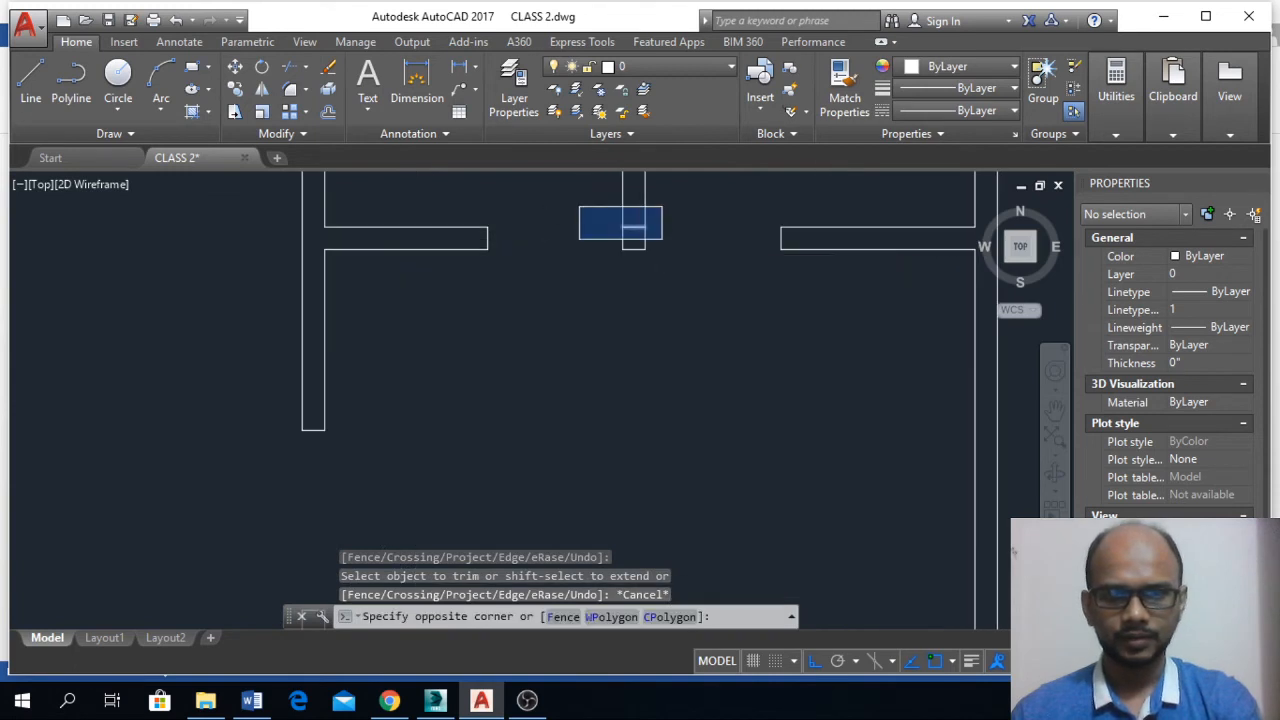
- Delete the stray short line crossing the lower end of the partition between the two small rooms
{"action": "left_click", "coordinate": [659, 236]}
{"action": "key", "text": "Delete"}
- Draw a 30-inch vertical door-leaf line upward, starting 1 inch left of the partition's lower-left corner
{"action": "scroll", "coordinate": [650, 360], "scroll_direction": "down", "scroll_amount": 3}
{"action": "scroll", "coordinate": [627, 344], "scroll_direction": "up", "scroll_amount": 6}
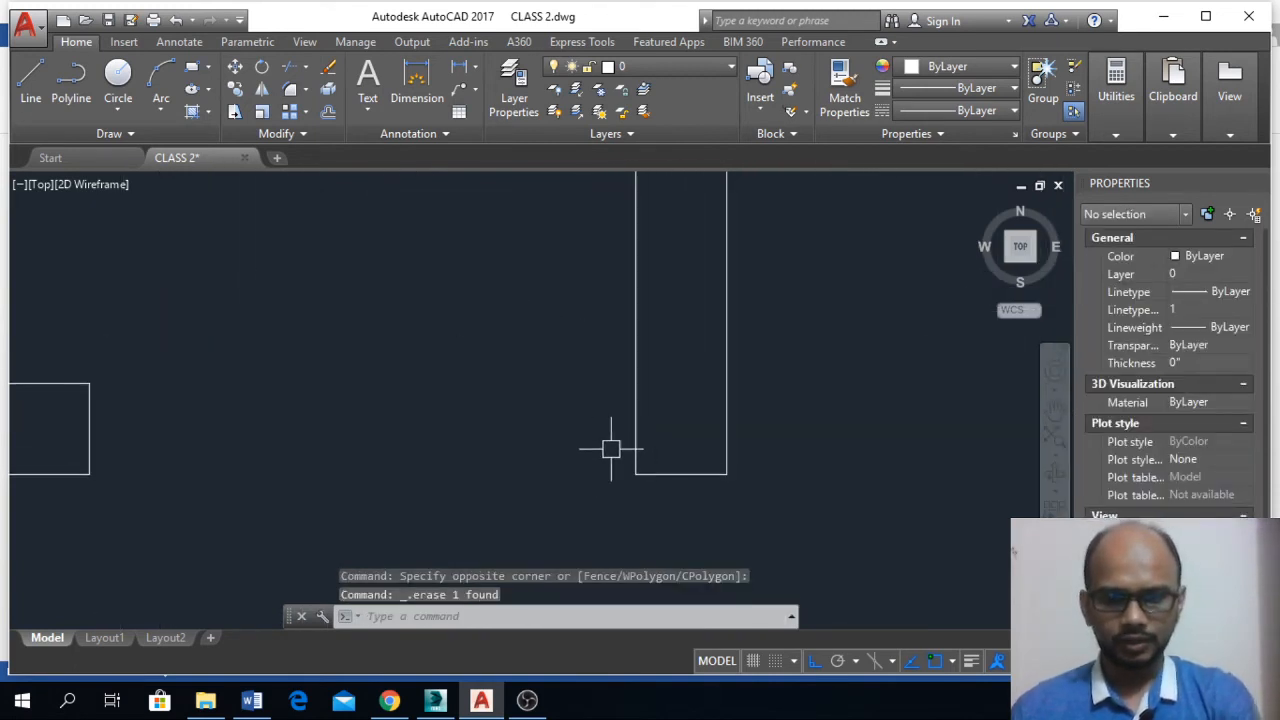
{"action": "type", "text": "l"}
{"action": "key", "text": "Return"}
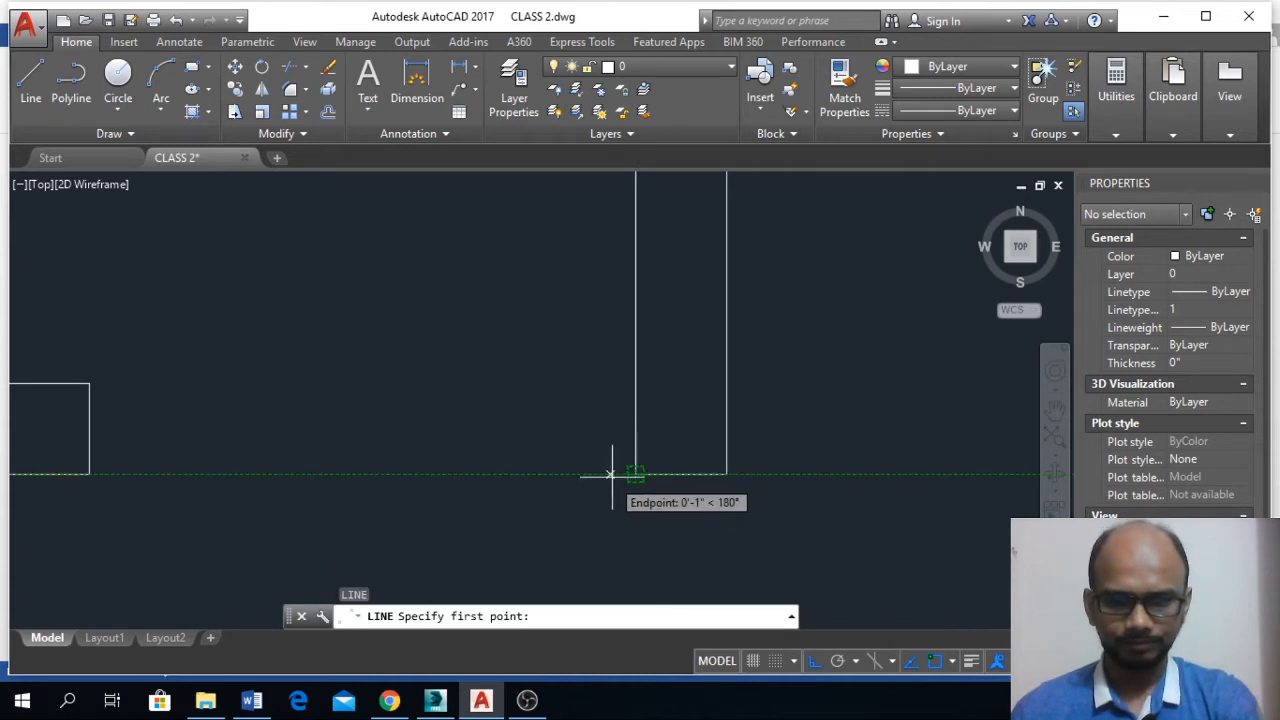
{"action": "left_click", "coordinate": [617, 474]}
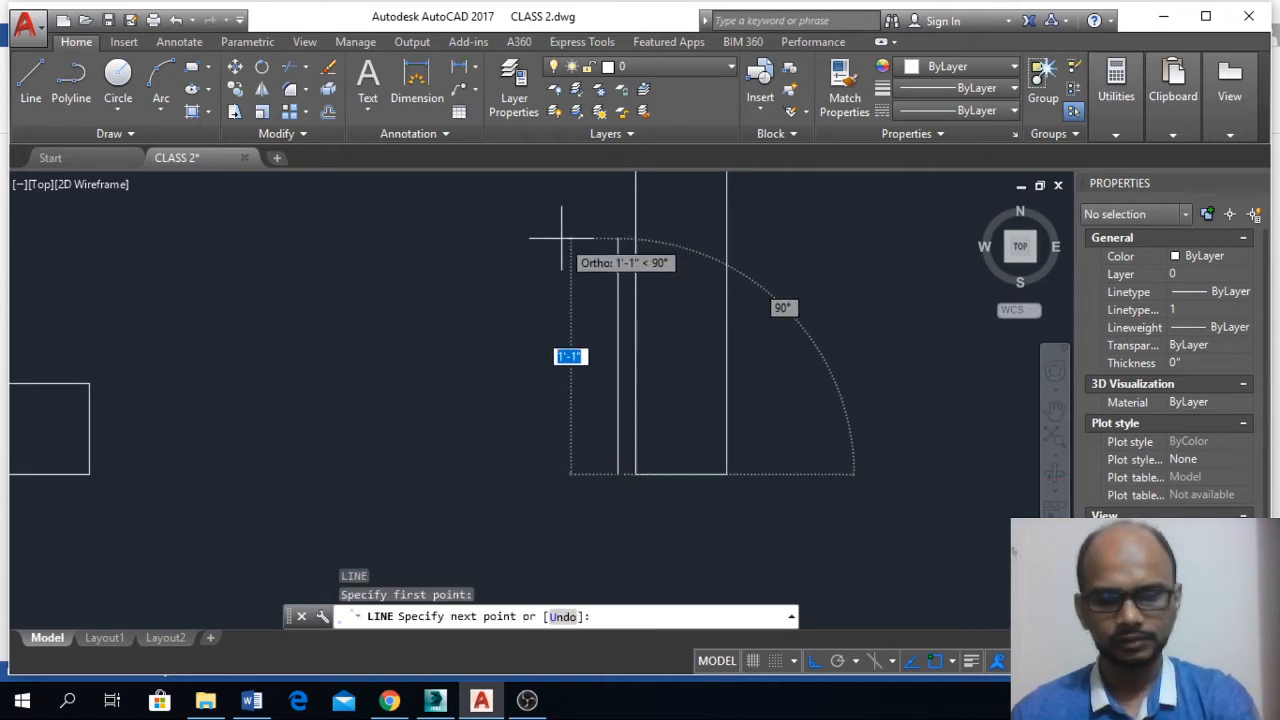
{"action": "type", "text": "30"}
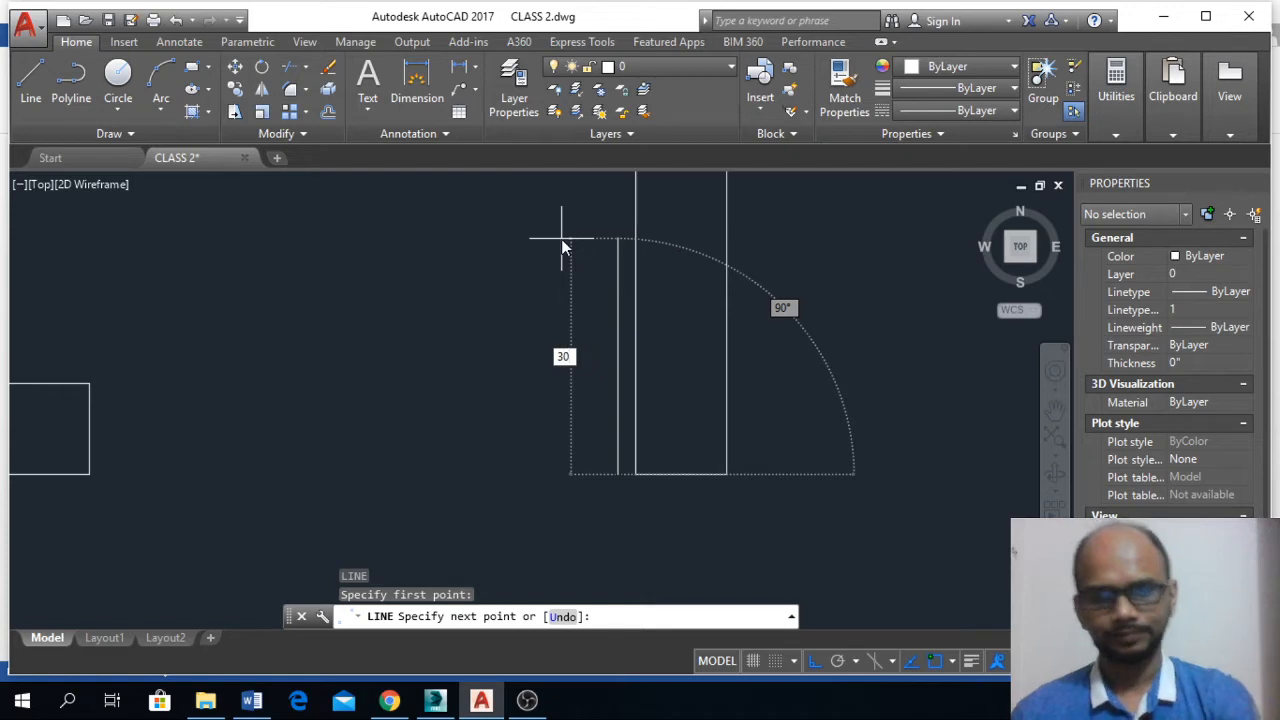
{"action": "key", "text": "Return"}
{"action": "scroll", "coordinate": [575, 375], "scroll_direction": "down", "scroll_amount": 3}
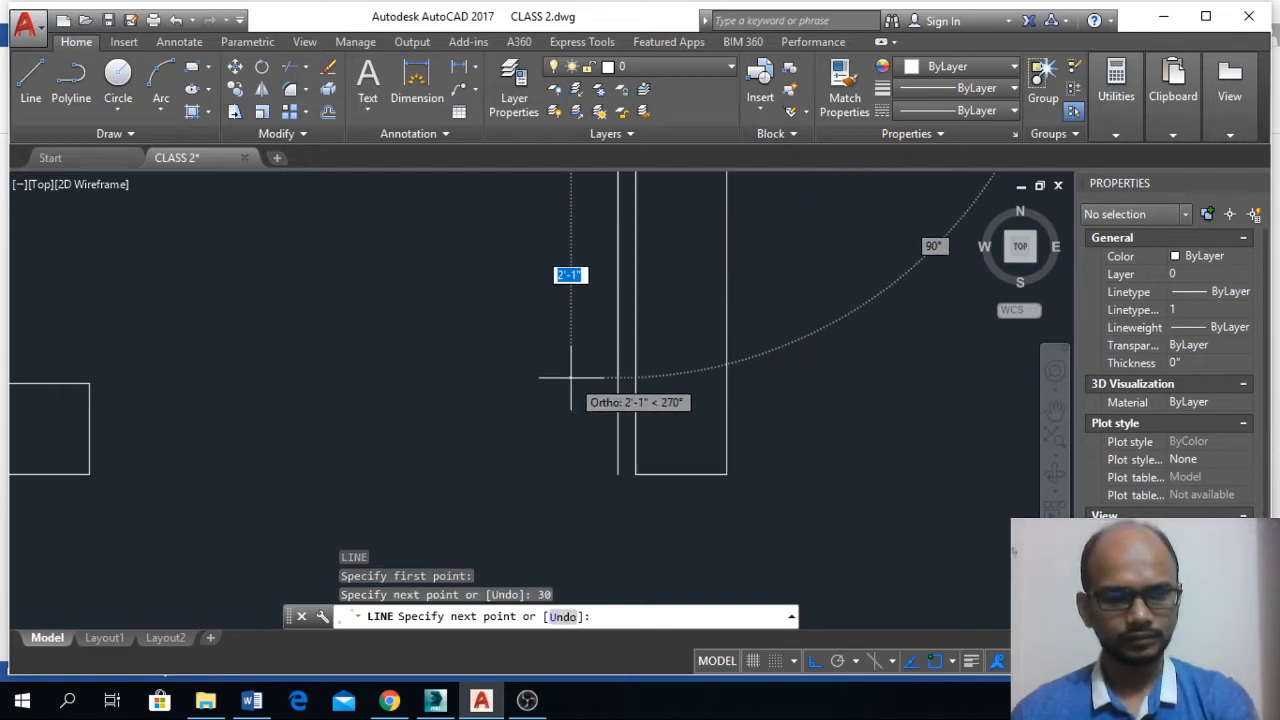
{"action": "key", "text": "Escape"}
- Draw a three-point door-swing arc from the top of the leaf line to the midpoint of the opposite wall end
{"action": "scroll", "coordinate": [527, 355], "scroll_direction": "down", "scroll_amount": 4}
{"action": "middle_click_drag", "start_coordinate": [517, 350], "coordinate": [563, 435]}
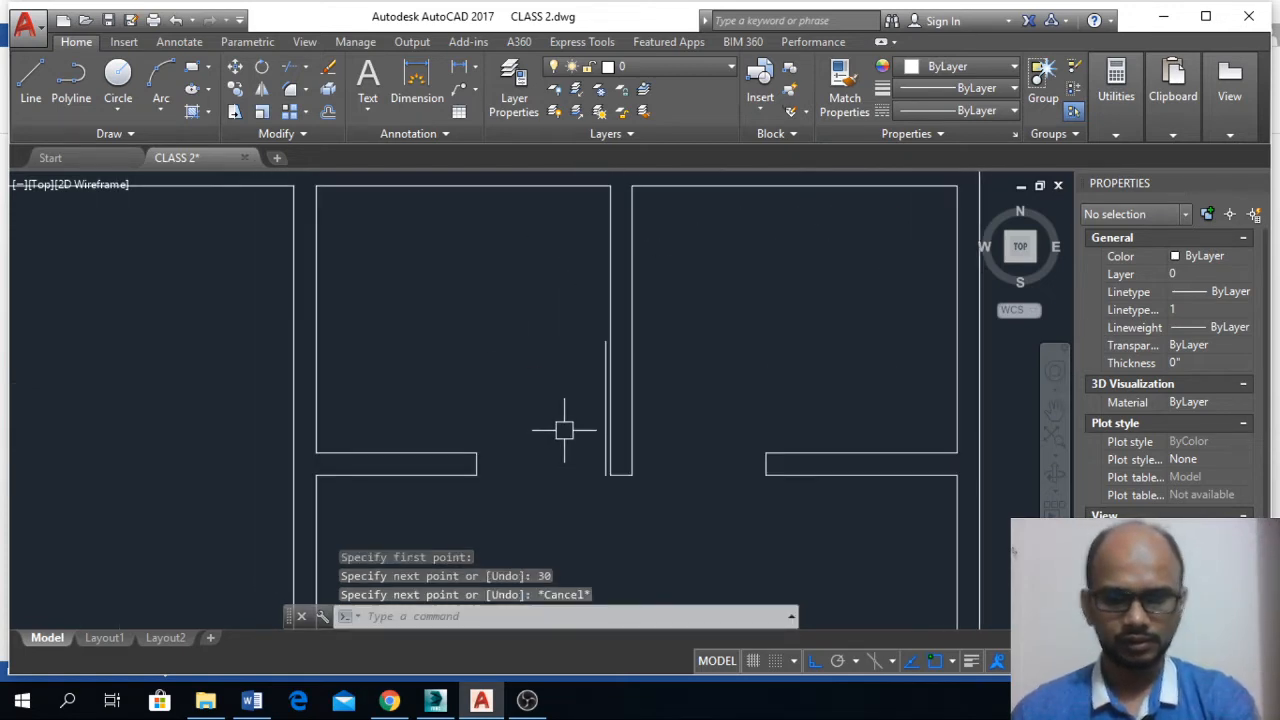
{"action": "type", "text": "a"}
{"action": "key", "text": "Return"}
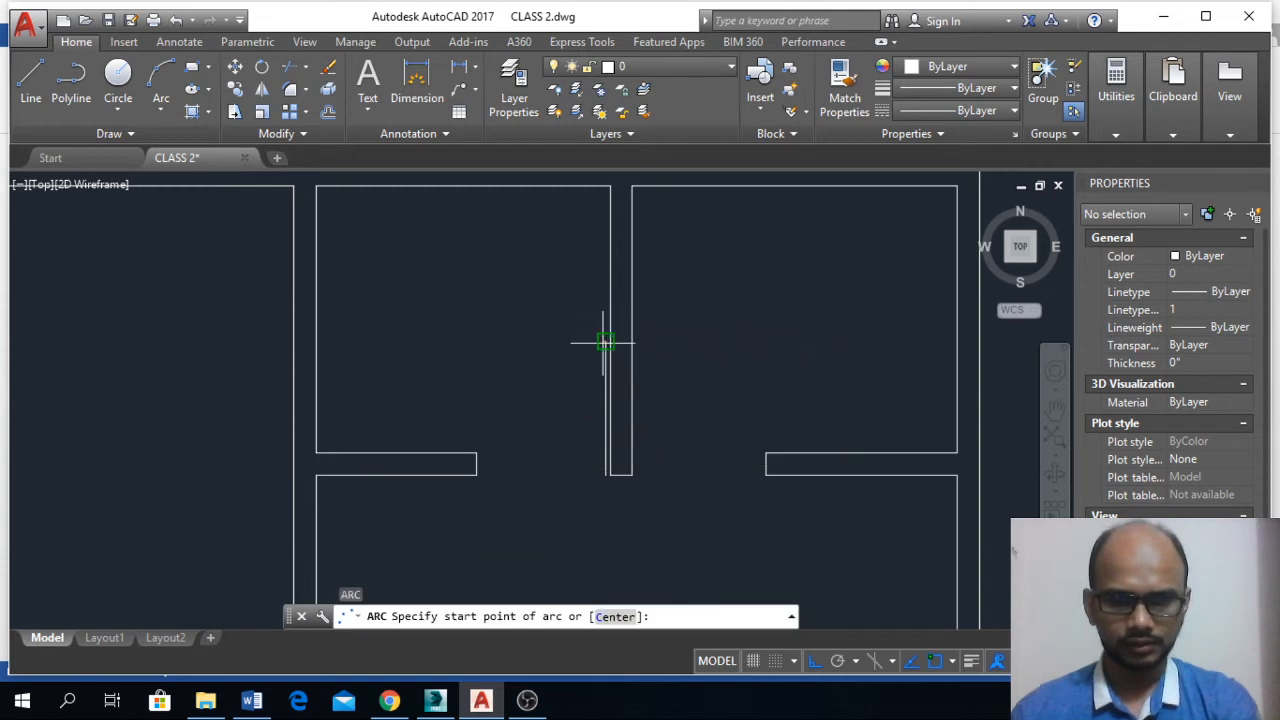
{"action": "left_click", "coordinate": [605, 341]}
{"action": "left_click", "coordinate": [479, 436]}
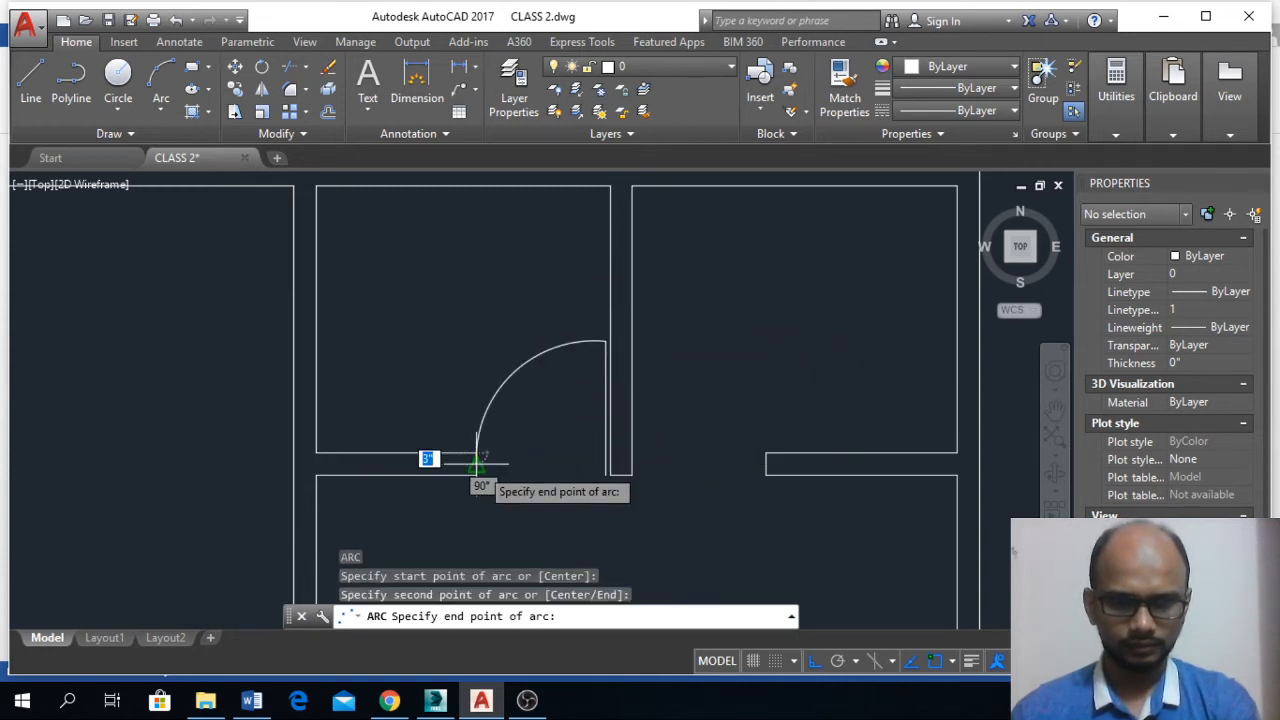
{"action": "left_click", "coordinate": [480, 460]}
{"action": "key", "text": "Escape"}
{"action": "scroll", "coordinate": [588, 384], "scroll_direction": "up", "scroll_amount": 4}
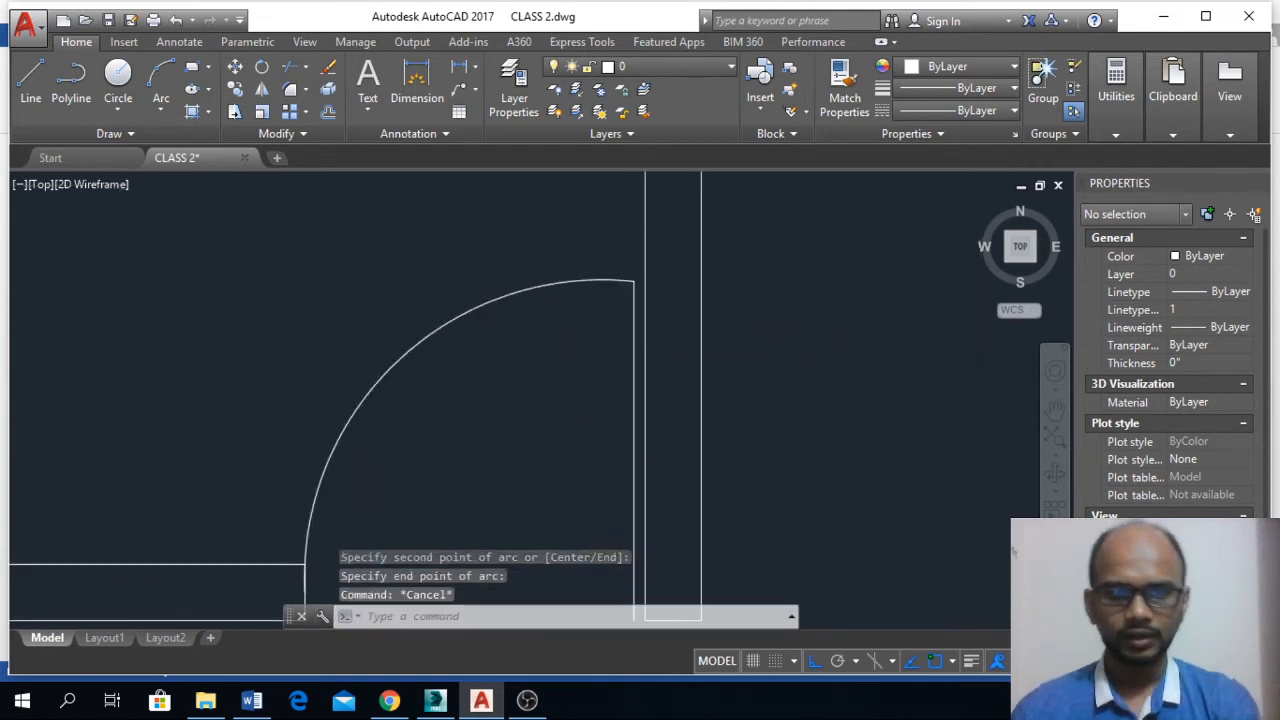
{"action": "left_click", "coordinate": [632, 374]}
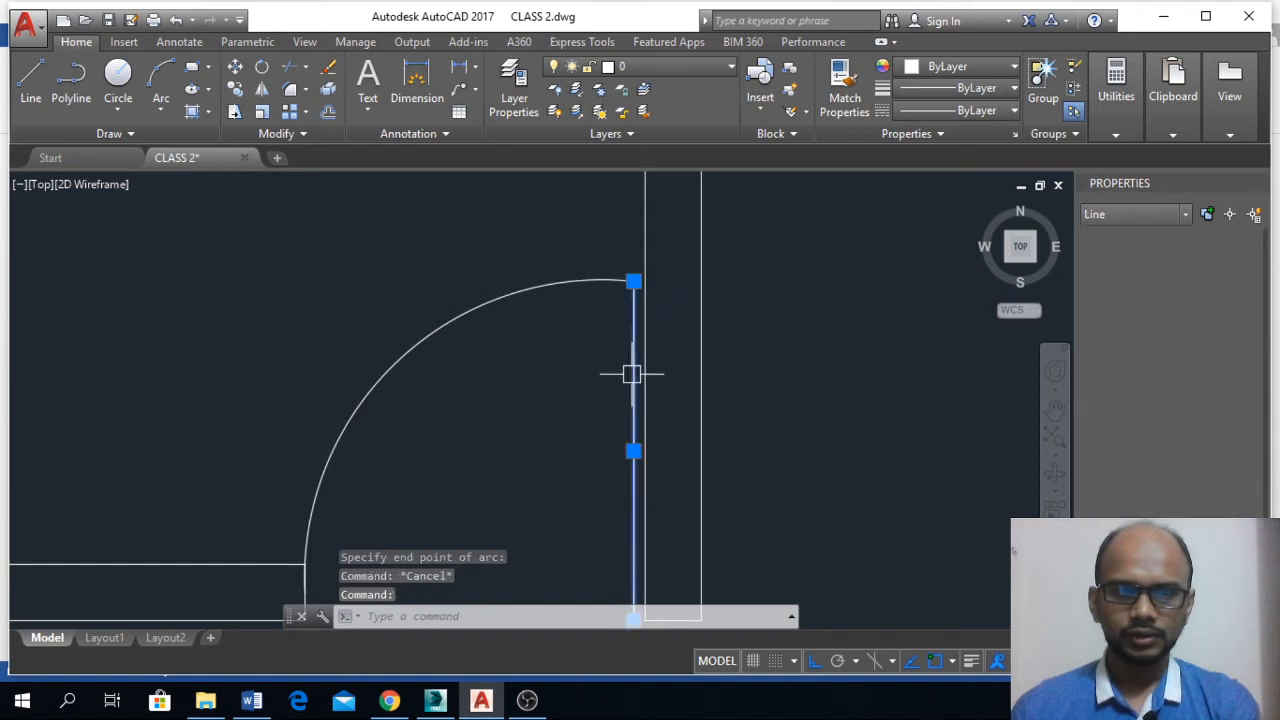
{"action": "left_click", "coordinate": [505, 285]}
{"action": "scroll", "coordinate": [530, 372], "scroll_direction": "down", "scroll_amount": 2}
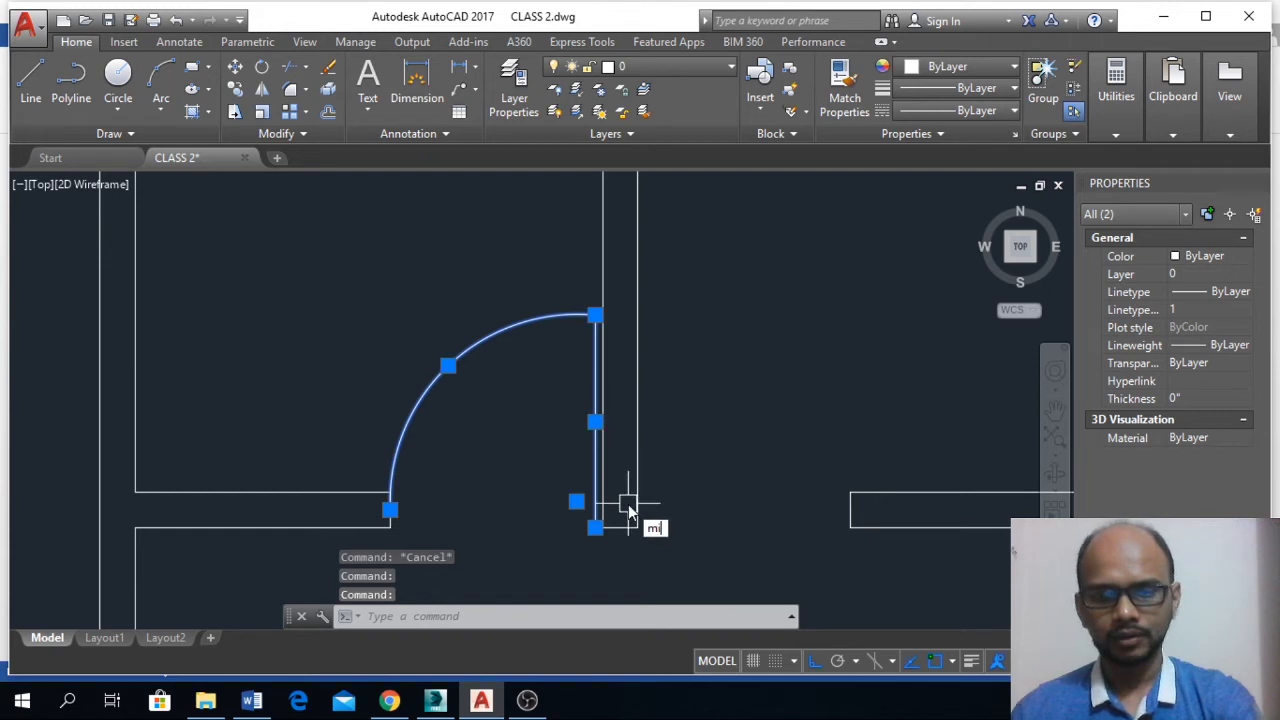
{"action": "key", "text": "Return"}
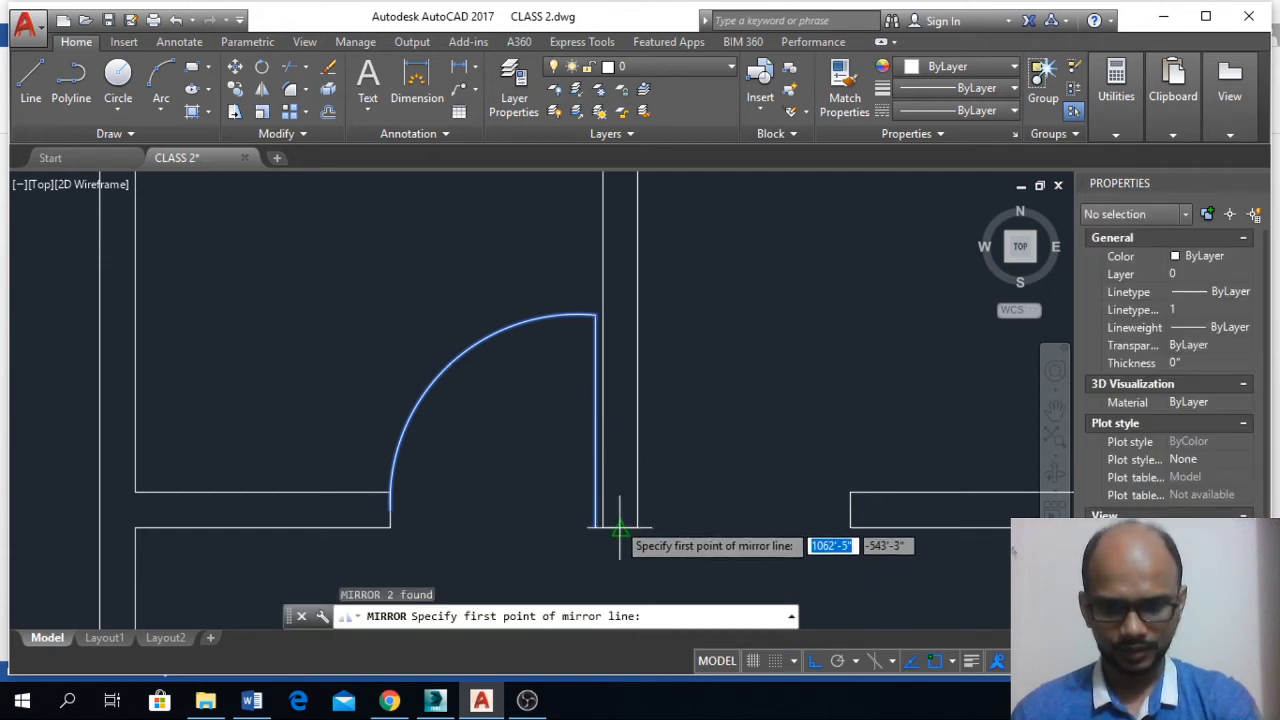
{"action": "left_click", "coordinate": [620, 527]}
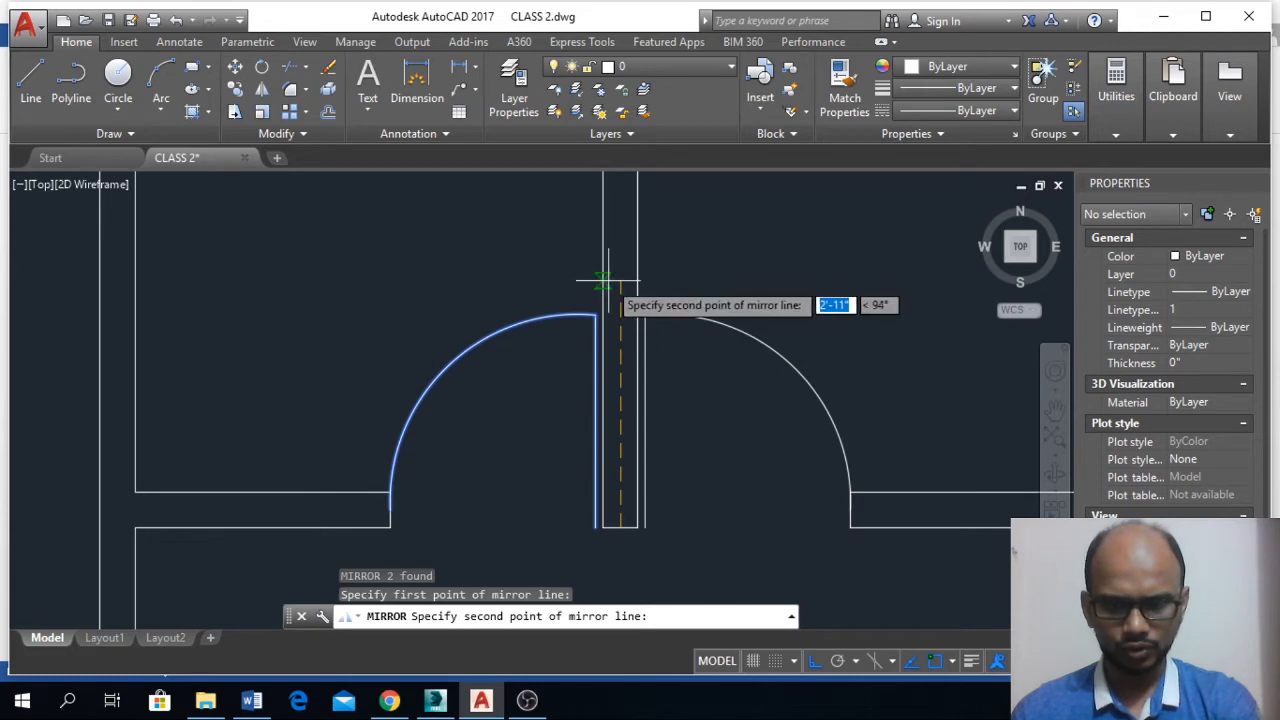
{"action": "key", "text": "F8"}
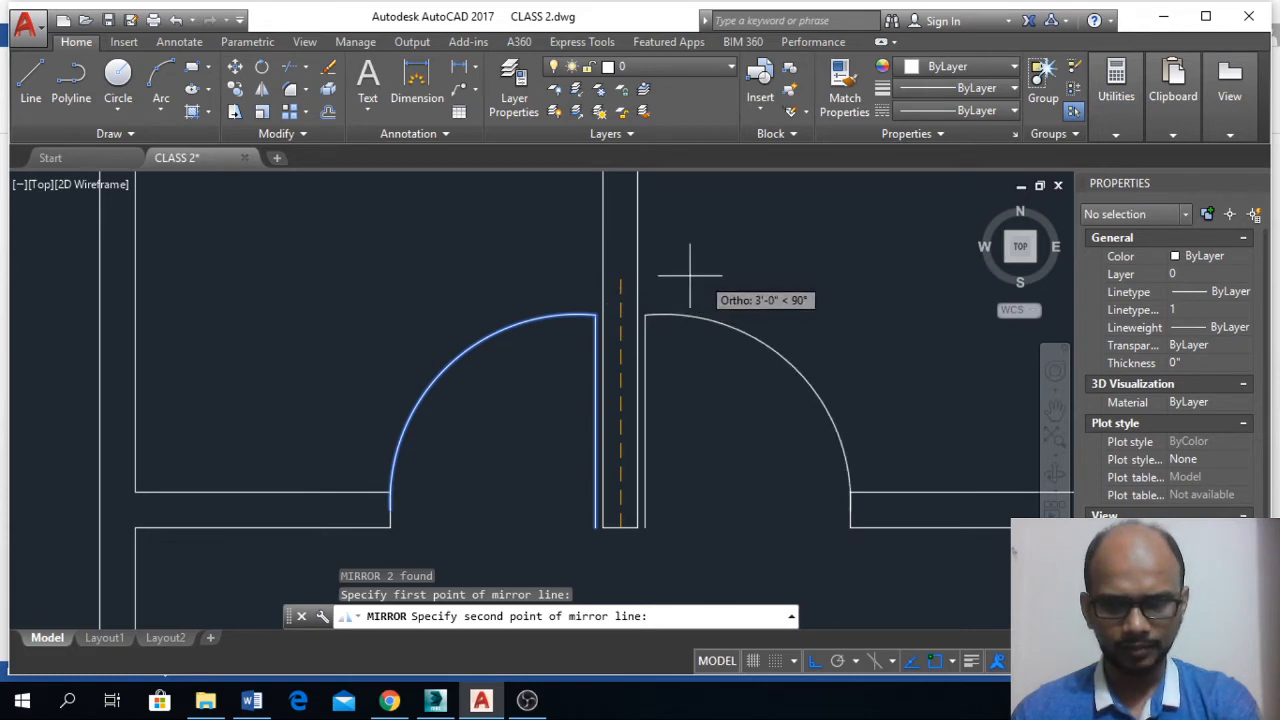
{"action": "left_click", "coordinate": [636, 282]}
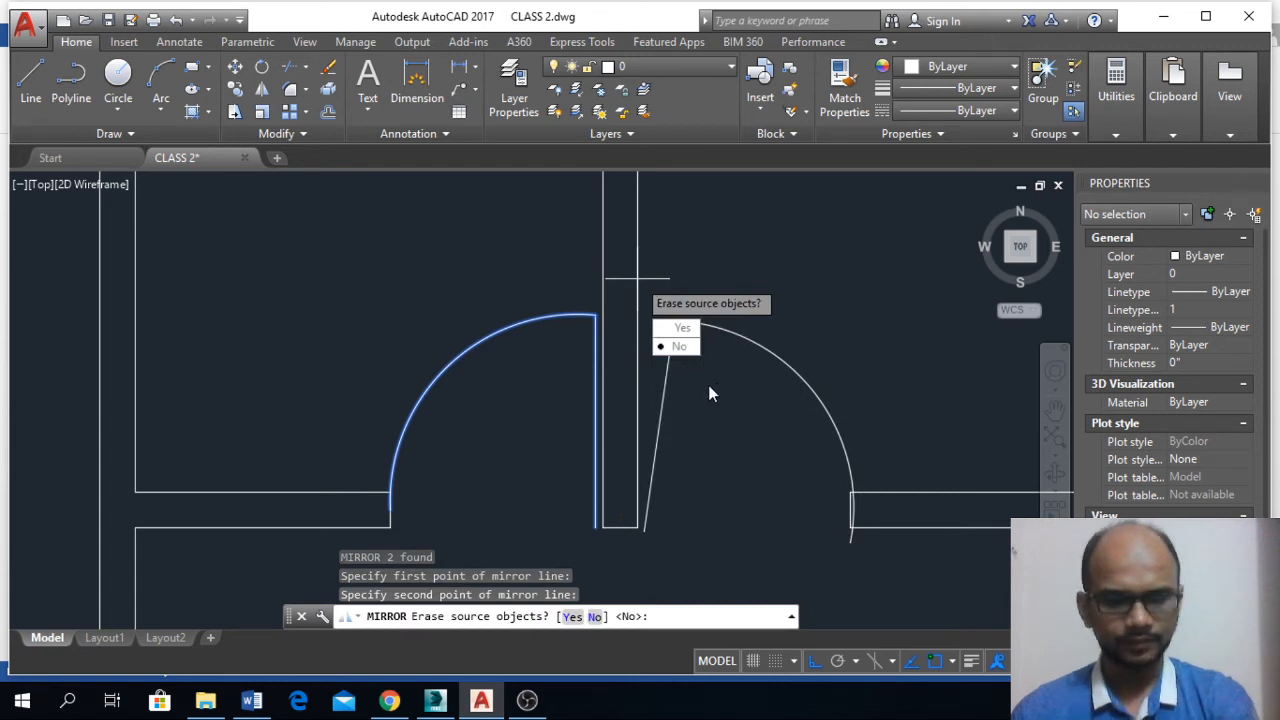
{"action": "key", "text": "Escape"}
- Mirror the door leaf and swing arc vertically about the midpoint of the partition's lower end, keeping the originals
{"action": "scroll", "coordinate": [576, 313], "scroll_direction": "up", "scroll_amount": 4}
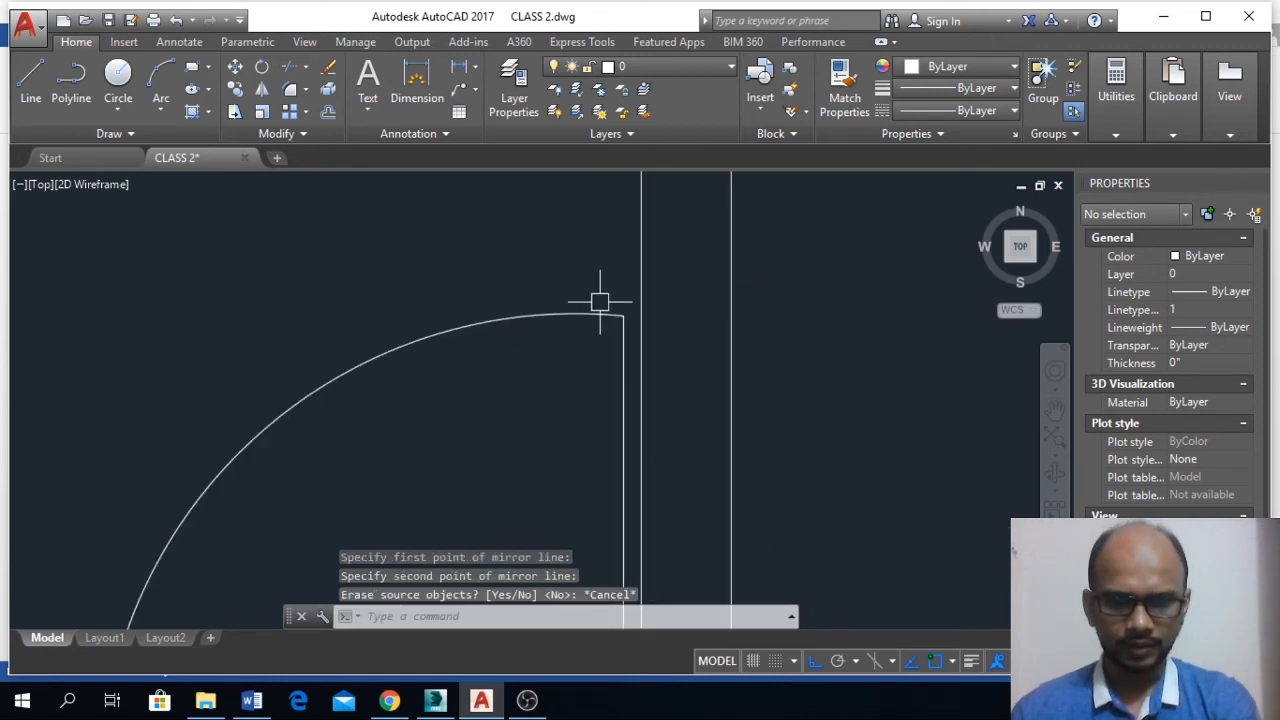
{"action": "left_click", "coordinate": [543, 349]}
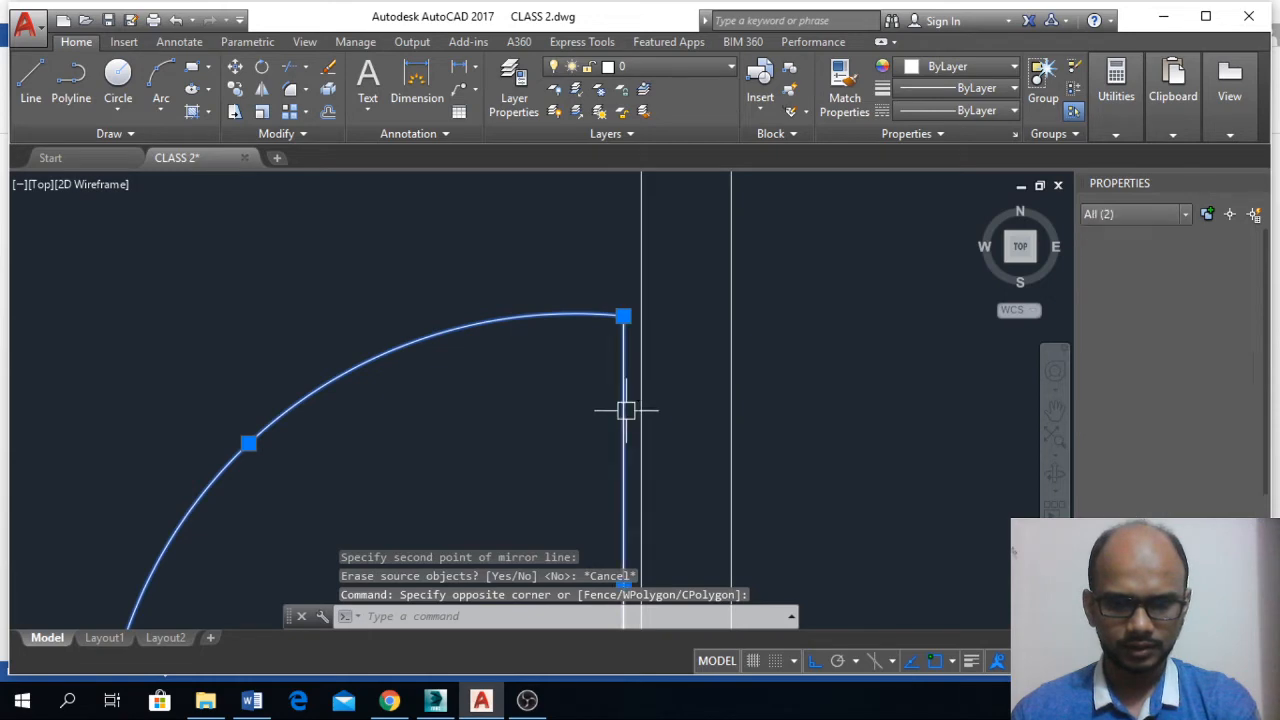
{"action": "scroll", "coordinate": [667, 404], "scroll_direction": "down", "scroll_amount": 5}
{"action": "key", "text": "Return"}
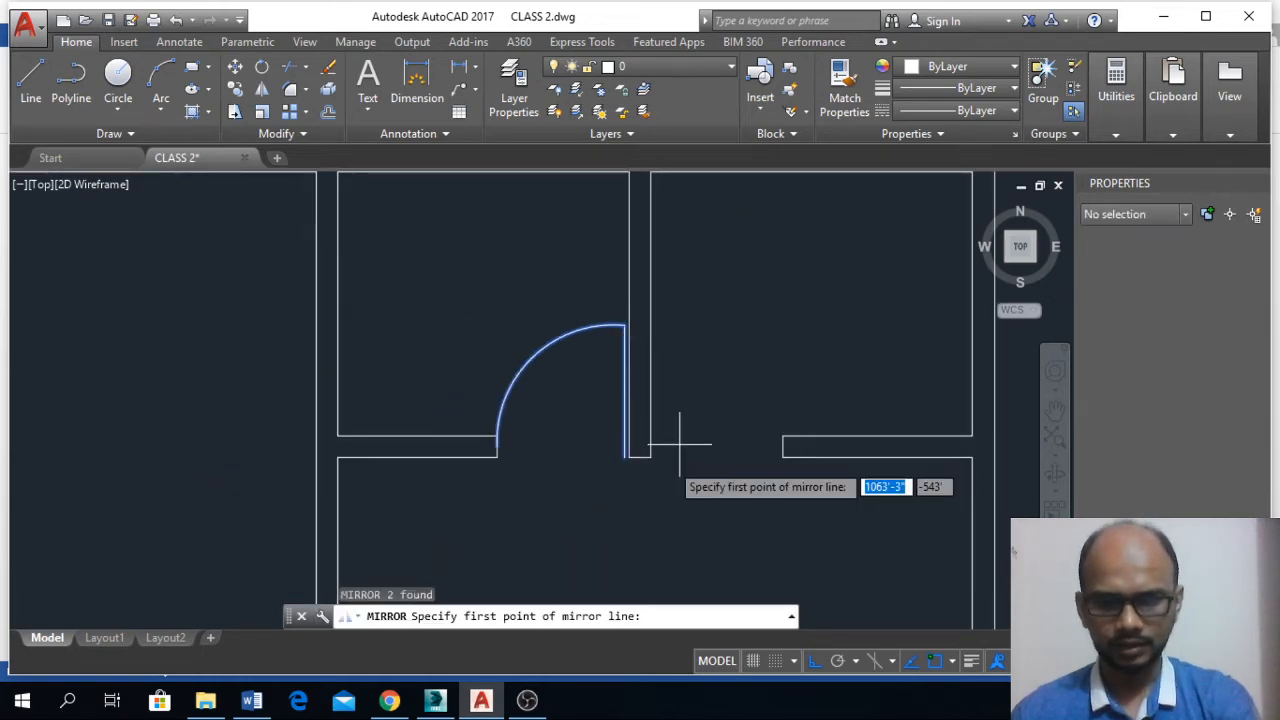
{"action": "scroll", "coordinate": [630, 460], "scroll_direction": "up", "scroll_amount": 3}
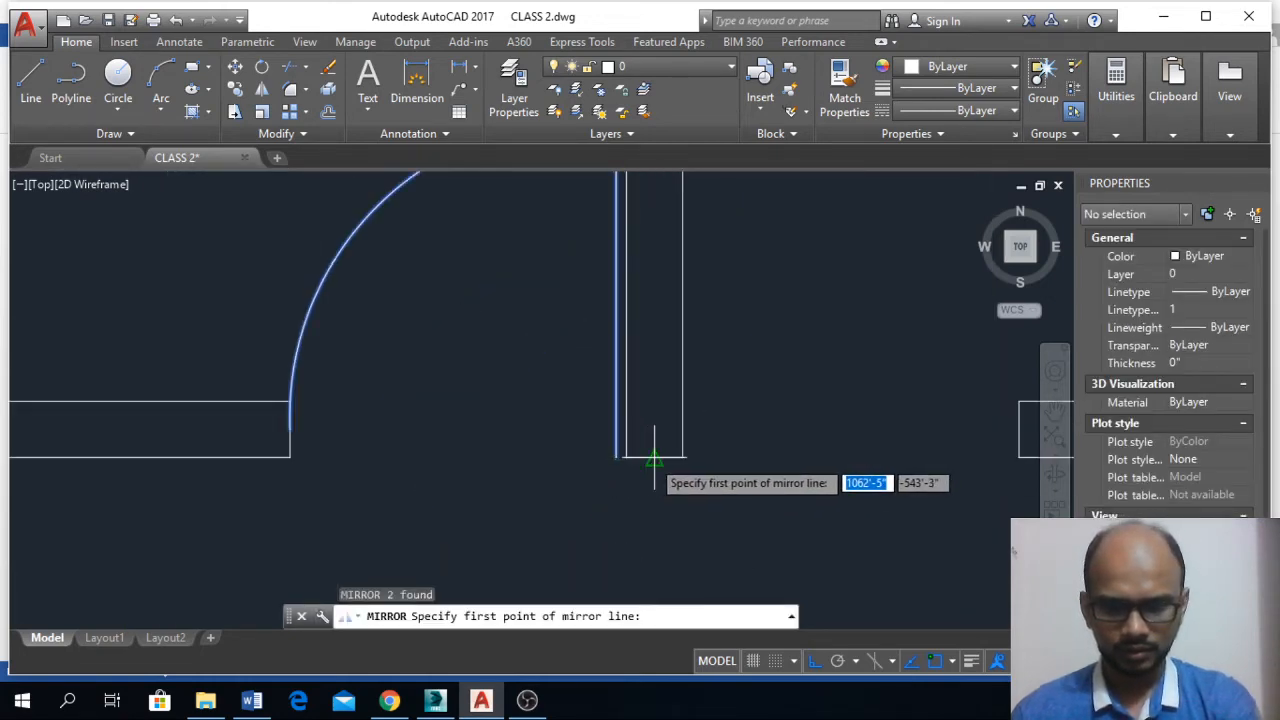
{"action": "left_click", "coordinate": [654, 458]}
{"action": "scroll", "coordinate": [654, 455], "scroll_direction": "down", "scroll_amount": 3}
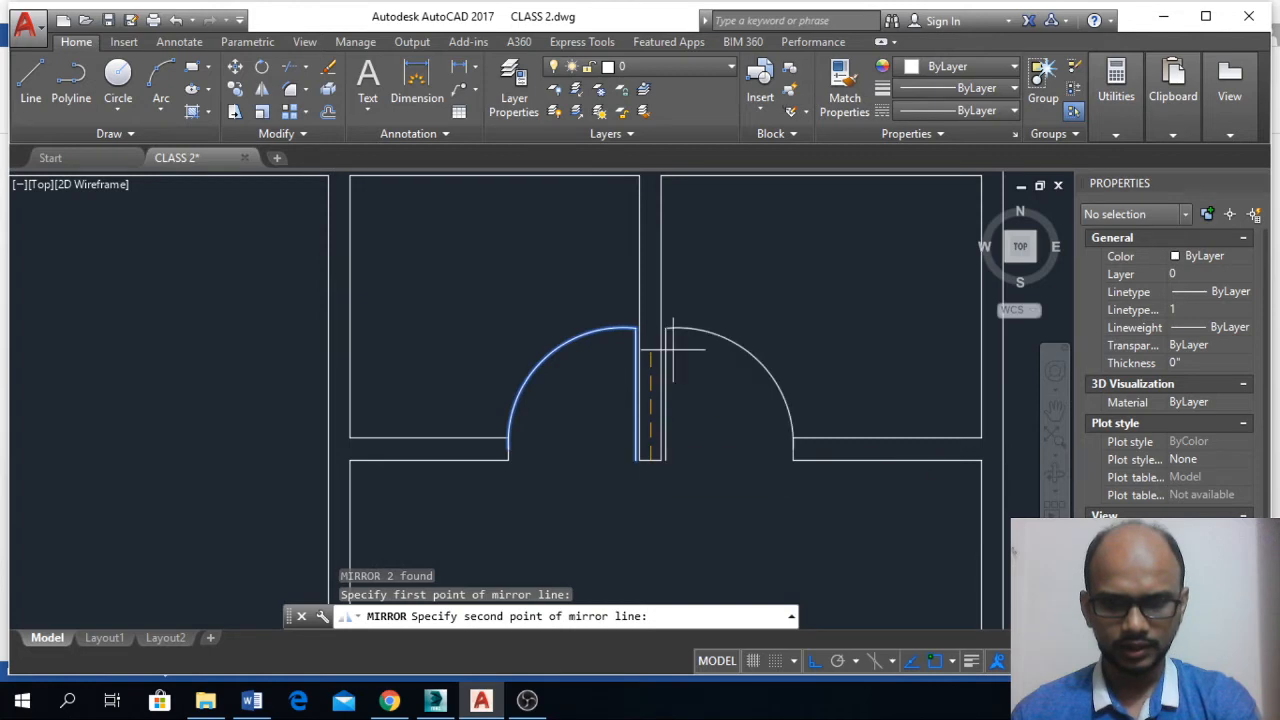
{"action": "left_click", "coordinate": [702, 280]}
{"action": "key", "text": "Return"}
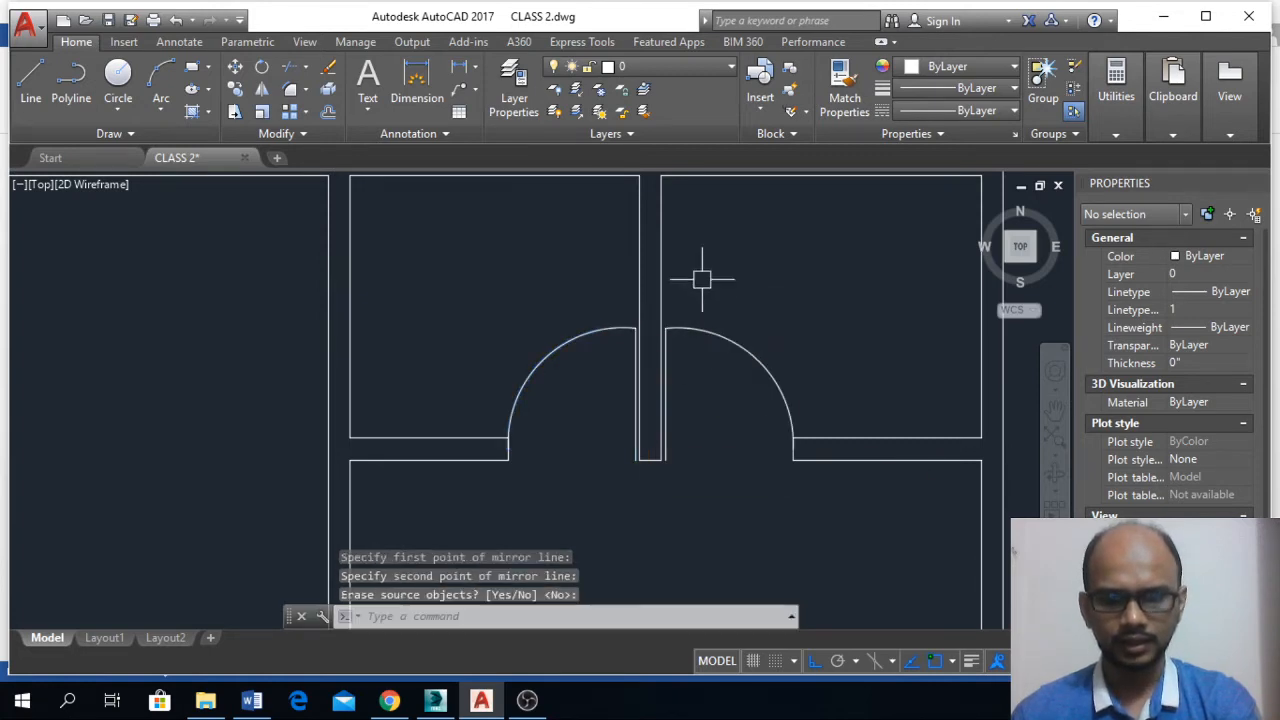
- In the side-wall opening below, draw a 40-inch horizontal door-leaf line rightward, starting 3 inches above the lower wall end's left corner
{"action": "scroll", "coordinate": [705, 280], "scroll_direction": "down", "scroll_amount": 4}
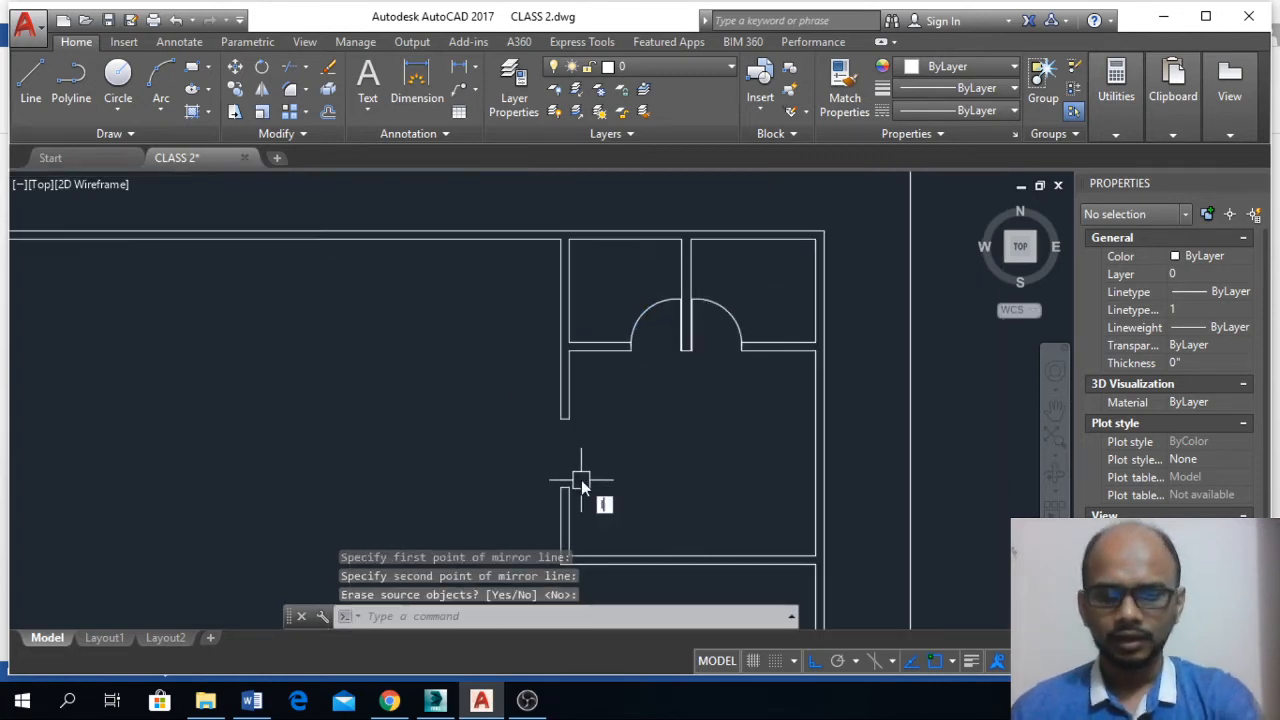
{"action": "type", "text": "l"}
{"action": "key", "text": "Return"}
{"action": "scroll", "coordinate": [563, 495], "scroll_direction": "up", "scroll_amount": 4}
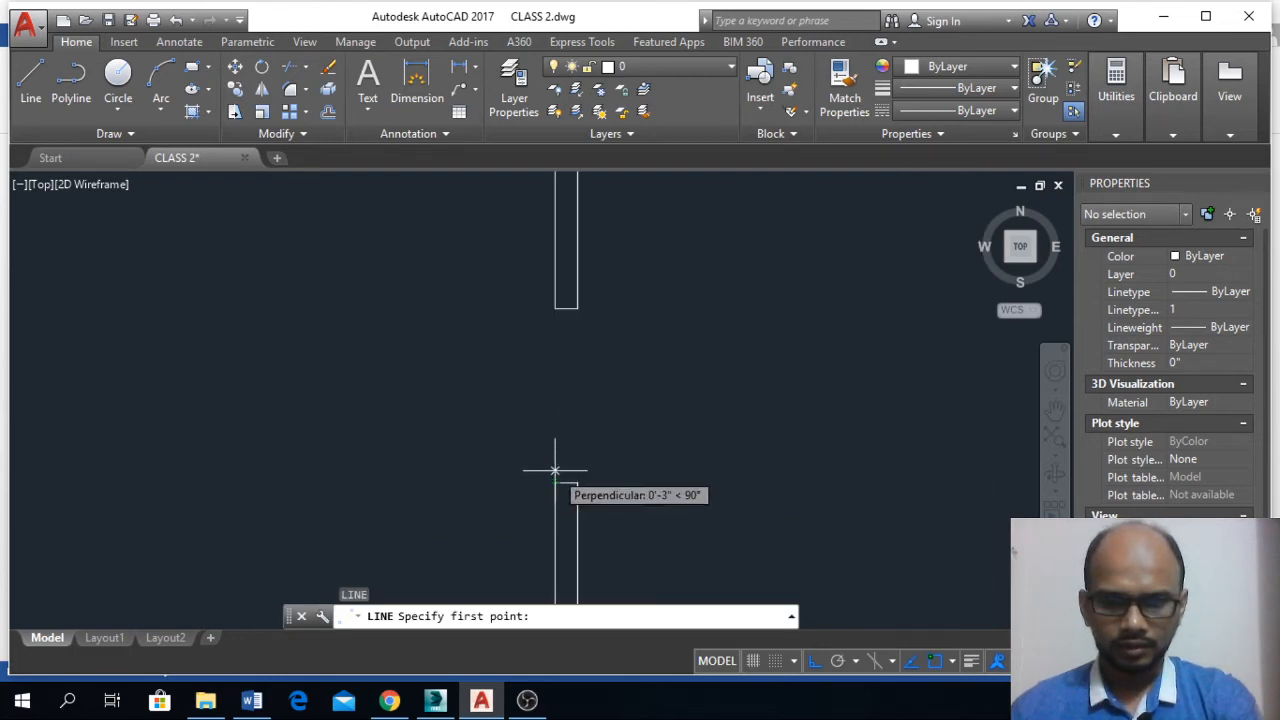
{"action": "left_click", "coordinate": [555, 470]}
{"action": "type", "text": "4"}
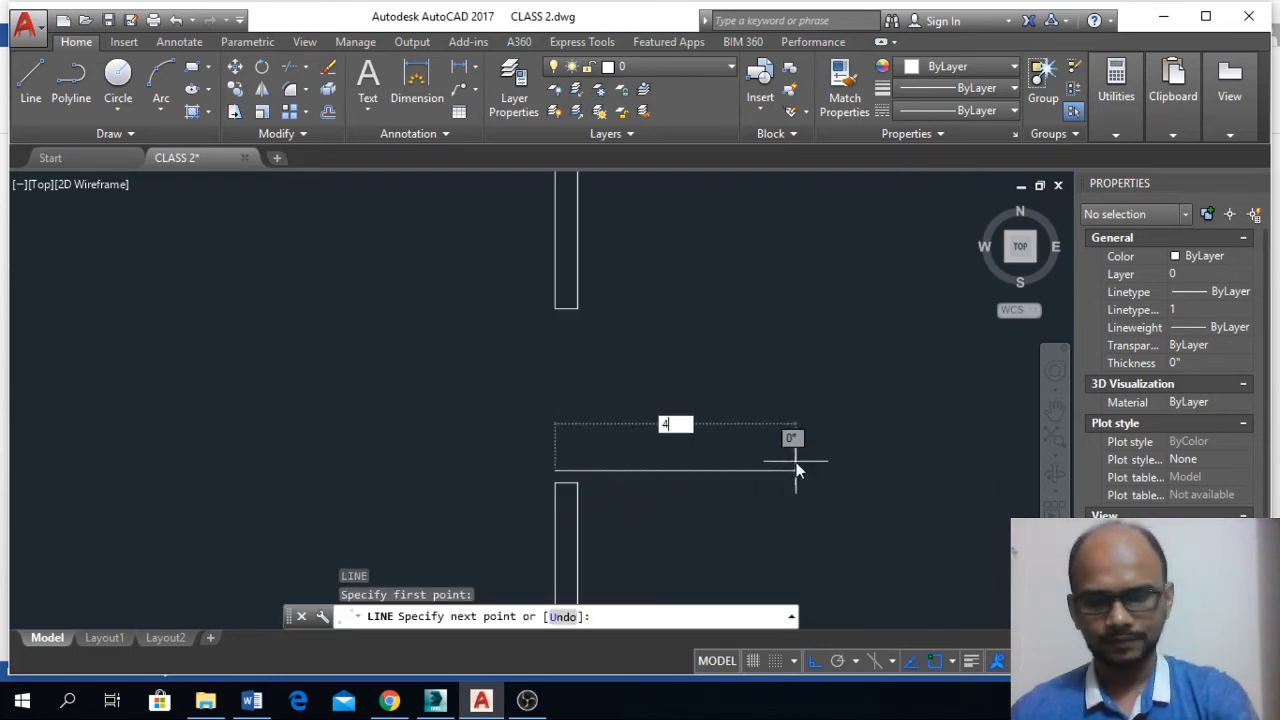
{"action": "type", "text": "0"}
{"action": "key", "text": "Return"}
{"action": "key", "text": "Return"}
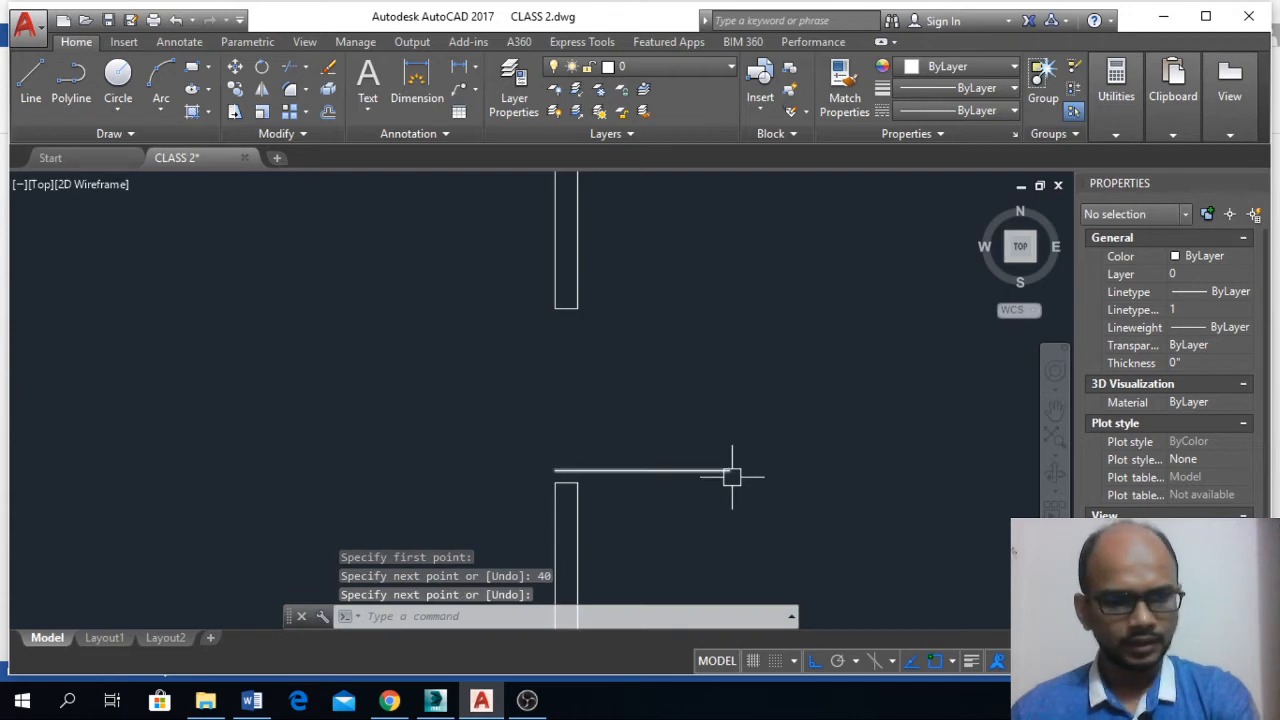
- Draw a door-swing arc from the 40-inch leaf's free end through the upper wall end's right corner to that end's midpoint
{"action": "type", "text": "a"}
{"action": "key", "text": "Return"}
{"action": "left_click", "coordinate": [730, 470]}
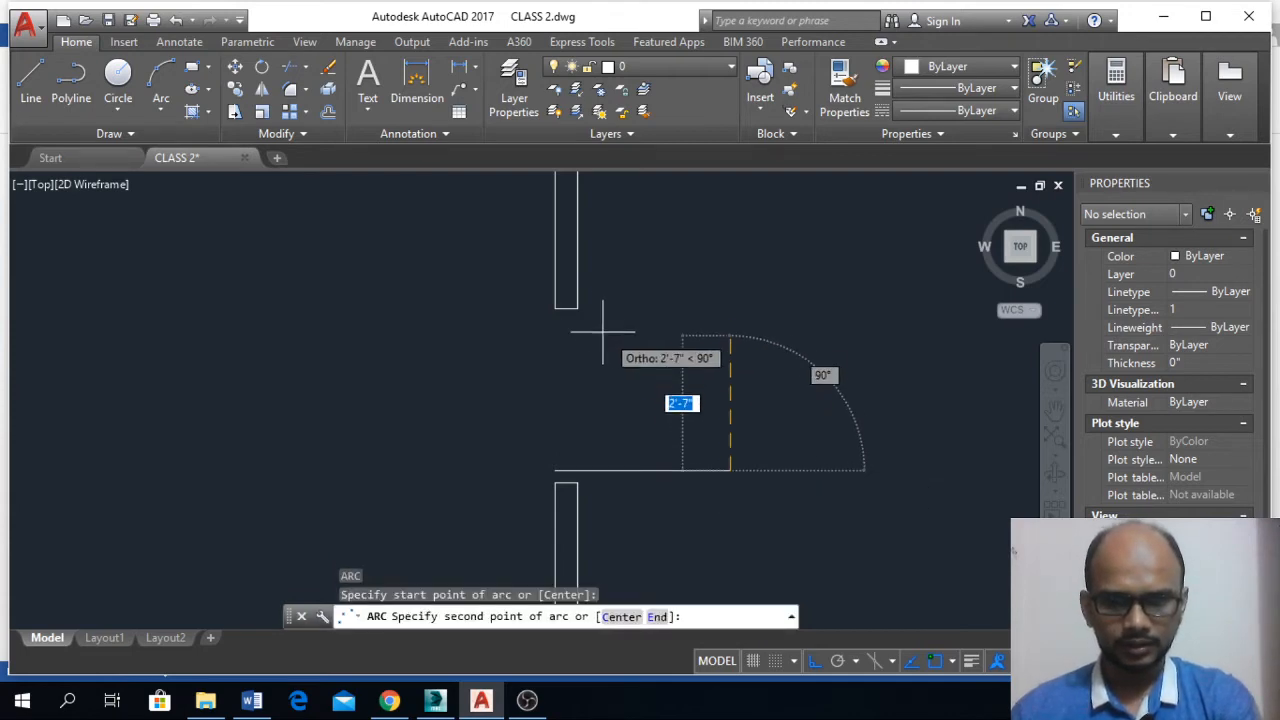
{"action": "left_click", "coordinate": [577, 309]}
{"action": "left_click", "coordinate": [567, 309]}
{"action": "scroll", "coordinate": [637, 362], "scroll_direction": "down", "scroll_amount": 7}
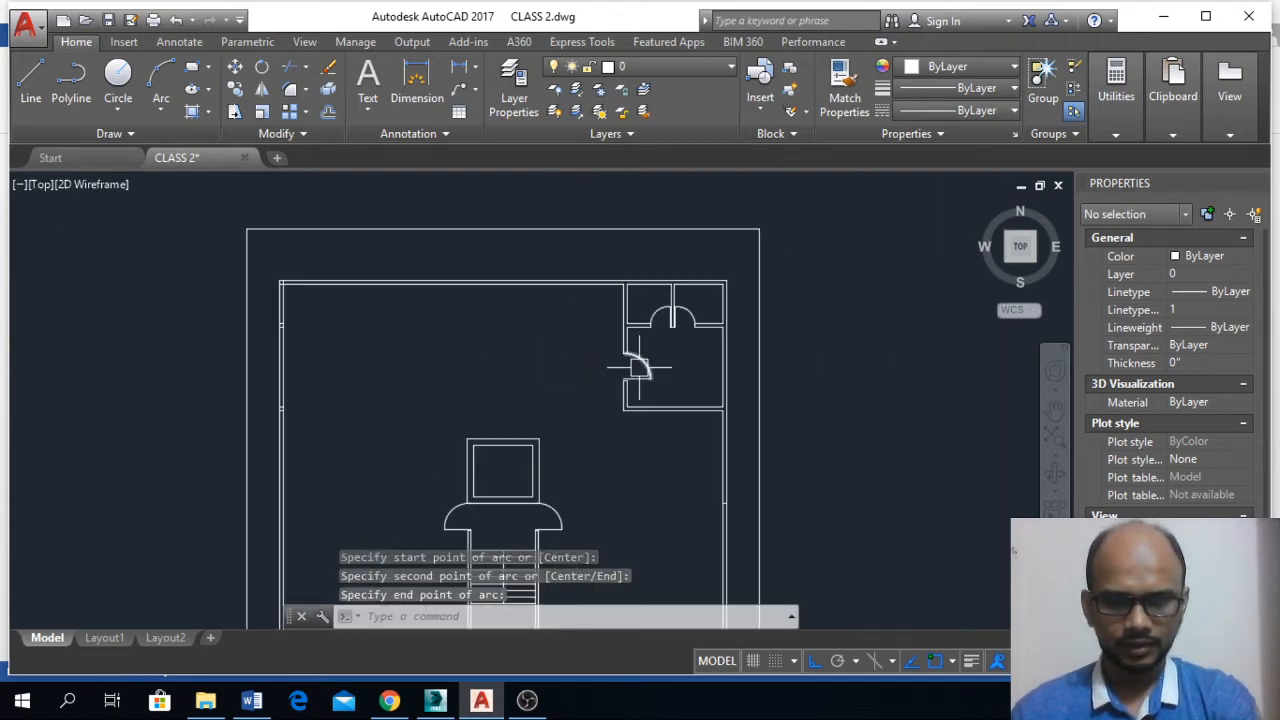
{"action": "scroll", "coordinate": [622, 422], "scroll_direction": "down", "scroll_amount": 2}
{"action": "scroll", "coordinate": [622, 422], "scroll_direction": "down", "scroll_amount": 2}
{"action": "scroll", "coordinate": [543, 491], "scroll_direction": "up", "scroll_amount": 10}
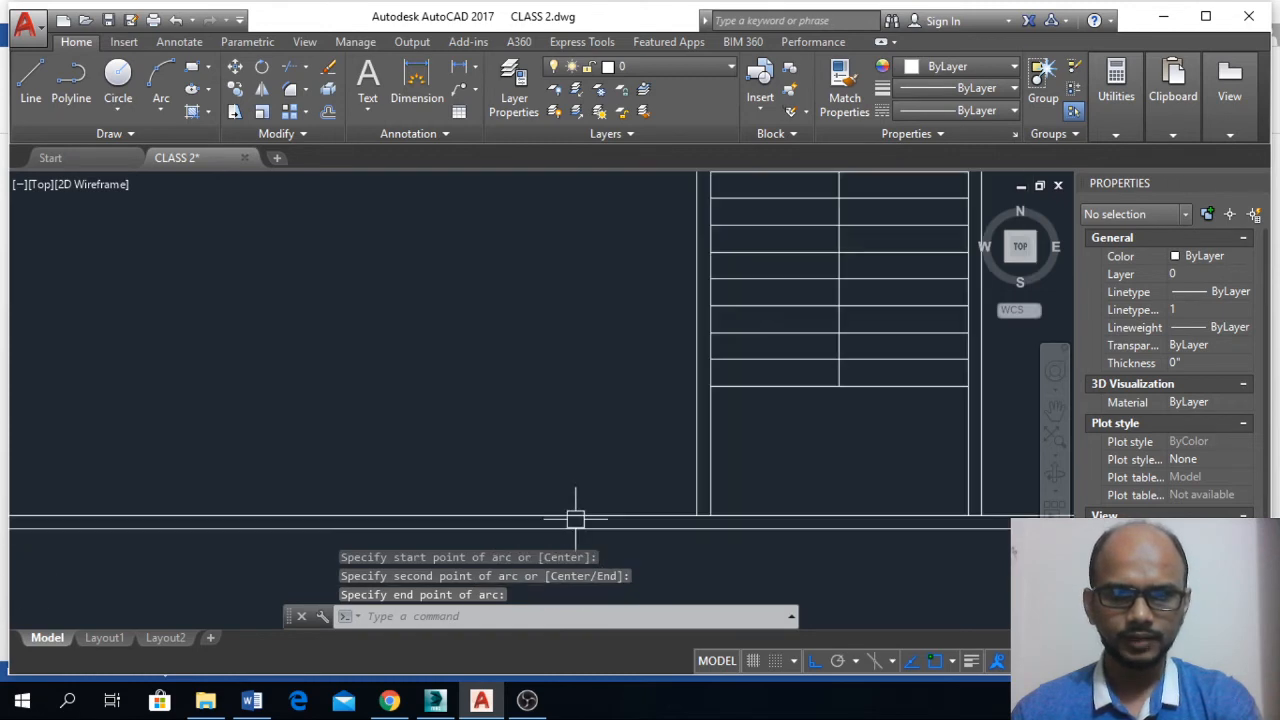
{"action": "scroll", "coordinate": [600, 475], "scroll_direction": "down", "scroll_amount": 5}
{"action": "scroll", "coordinate": [606, 481], "scroll_direction": "down", "scroll_amount": 3}
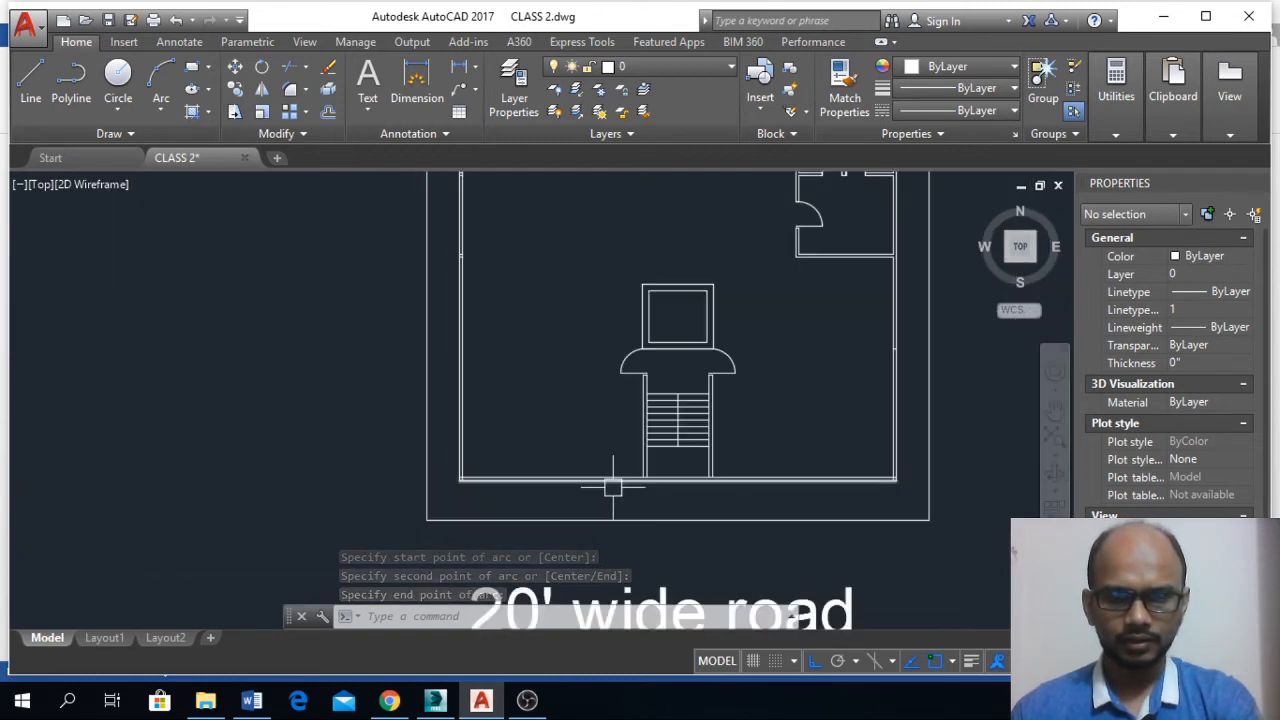
{"action": "scroll", "coordinate": [686, 301], "scroll_direction": "up", "scroll_amount": 5}
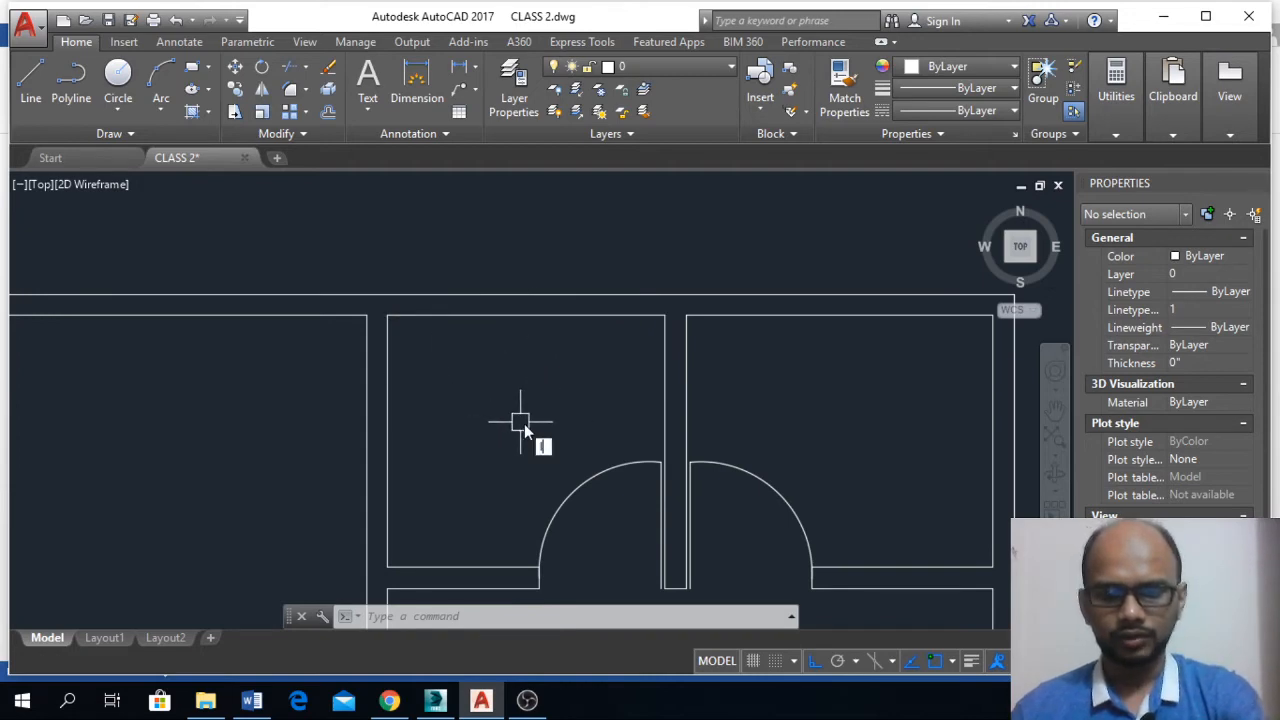
{"action": "type", "text": "l"}
{"action": "key", "text": "Return"}
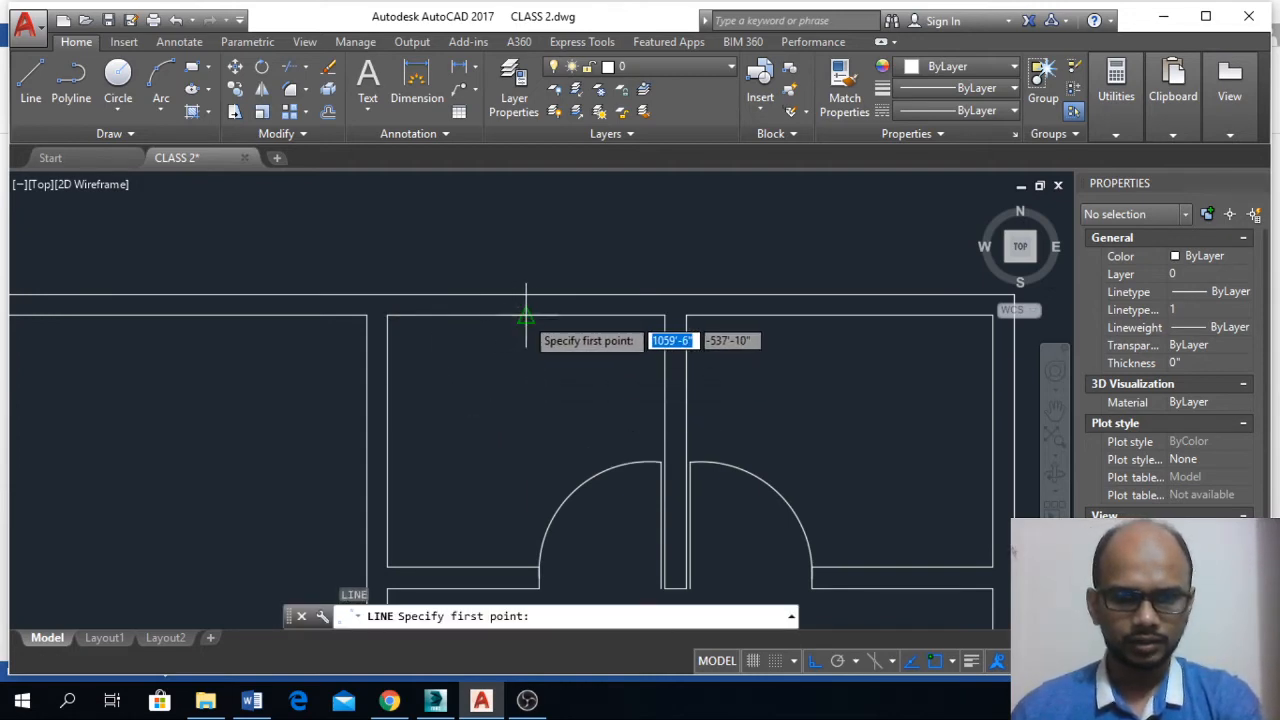
{"action": "key", "text": "Escape"}
- Define a multiline text box inside the upper-left small room, above and beside its door swing
{"action": "scroll", "coordinate": [565, 336], "scroll_direction": "down", "scroll_amount": 5}
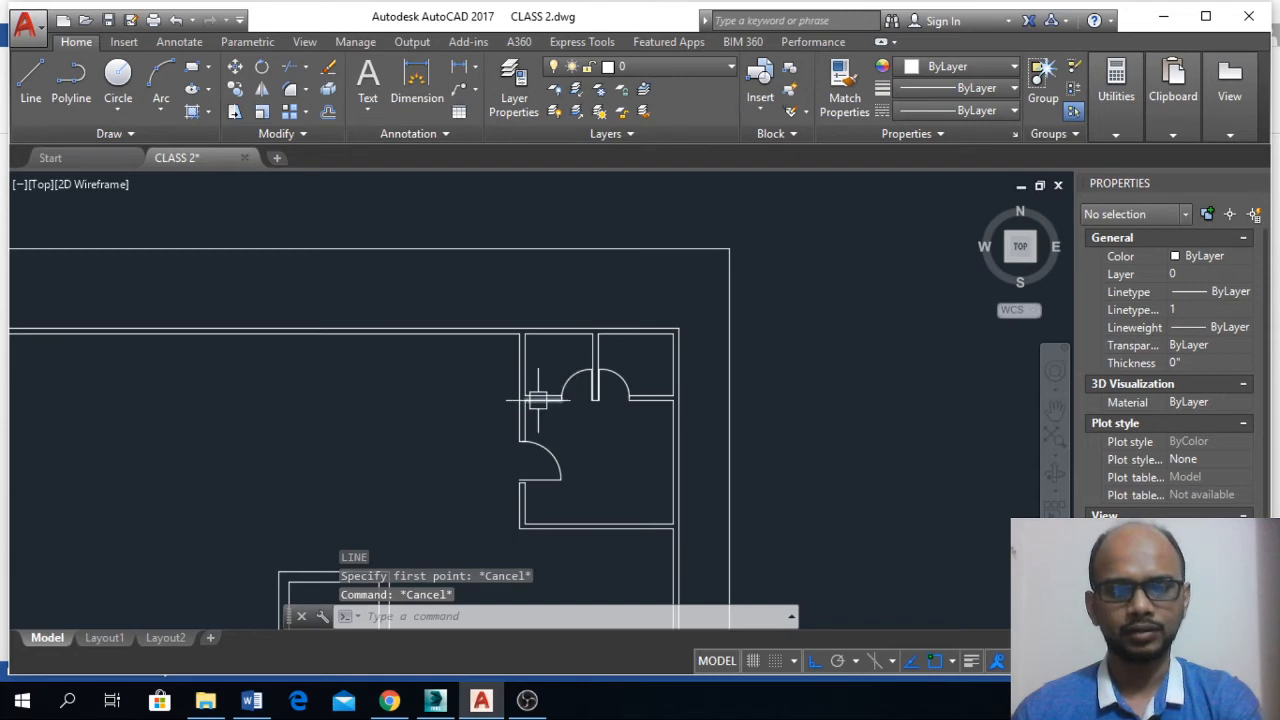
{"action": "scroll", "coordinate": [538, 400], "scroll_direction": "down", "scroll_amount": 4}
{"action": "scroll", "coordinate": [528, 446], "scroll_direction": "up", "scroll_amount": 5}
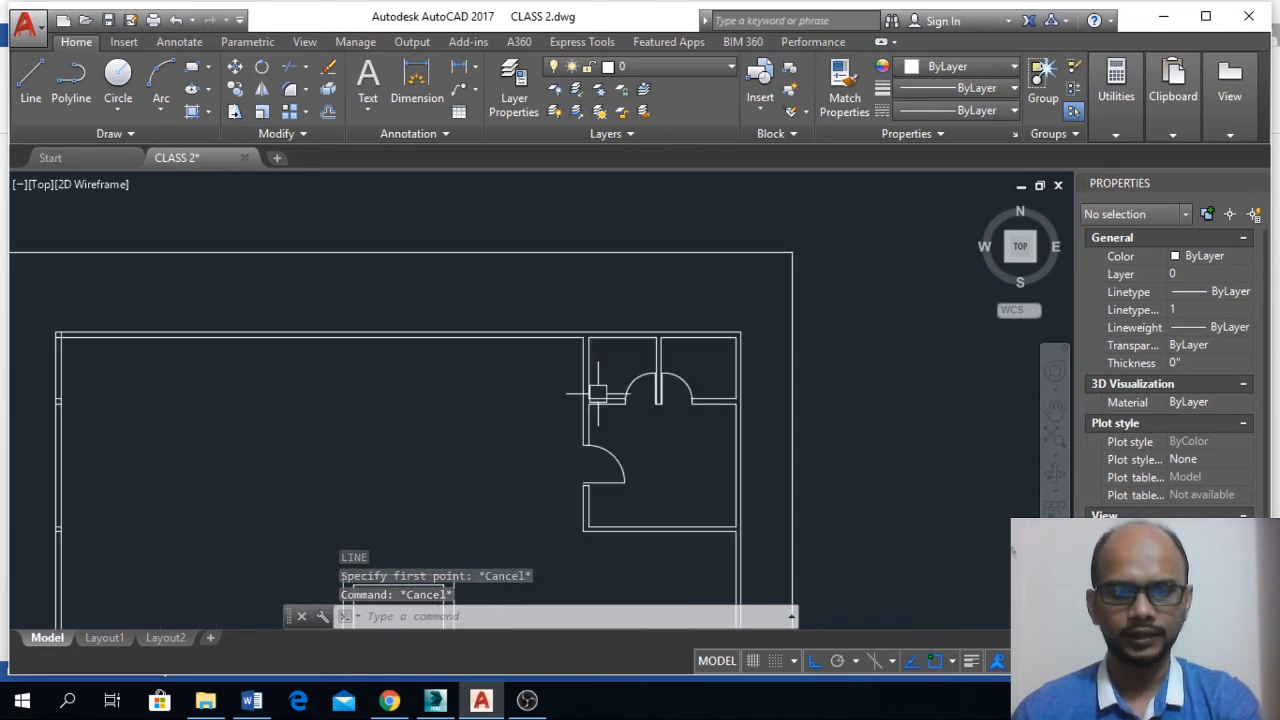
{"action": "type", "text": "t"}
{"action": "key", "text": "Return"}
{"action": "scroll", "coordinate": [605, 392], "scroll_direction": "up", "scroll_amount": 4}
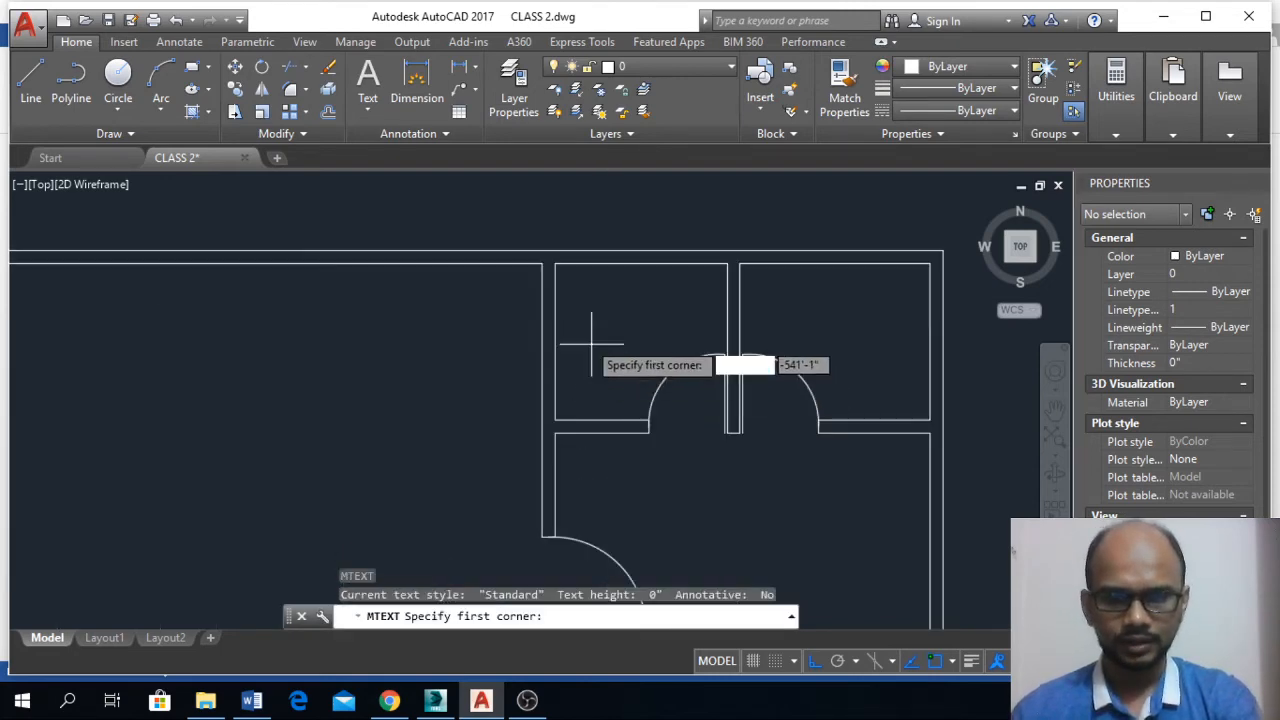
{"action": "left_click", "coordinate": [573, 313]}
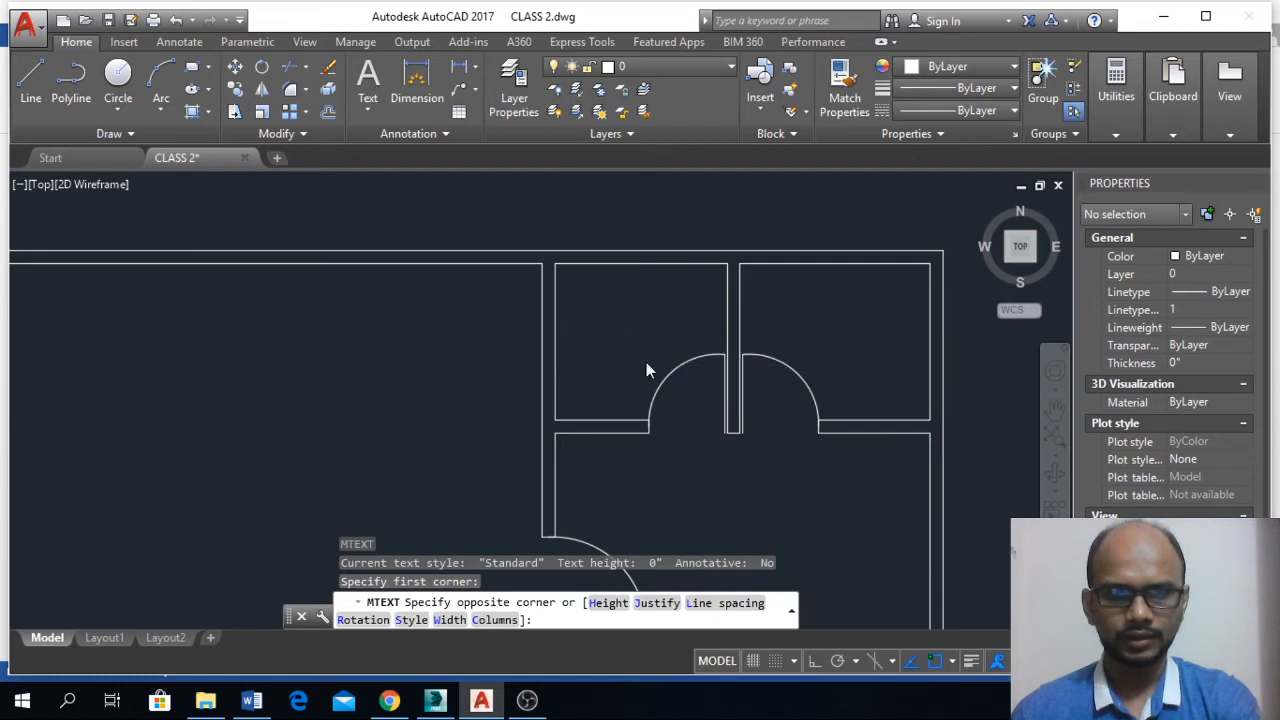
{"action": "left_click", "coordinate": [646, 366]}
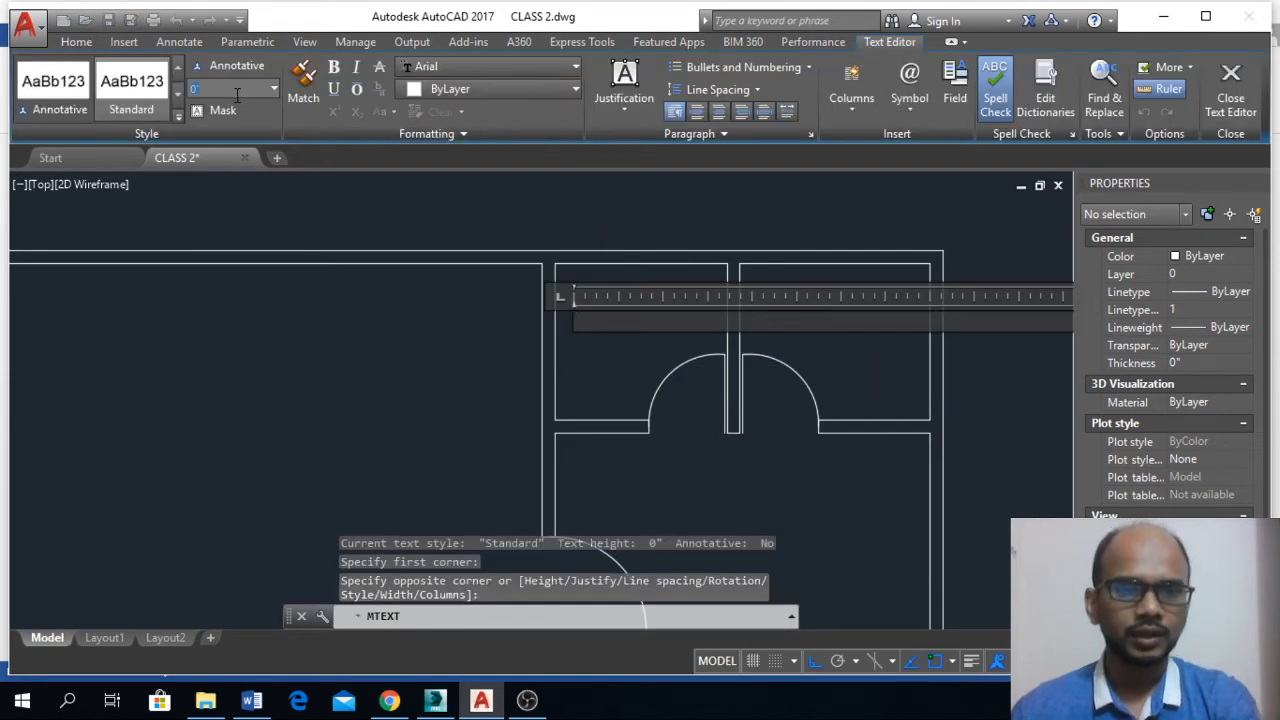
- Set the text height to 6' and write the room label "toilet"
{"action": "type", "text": "6"}
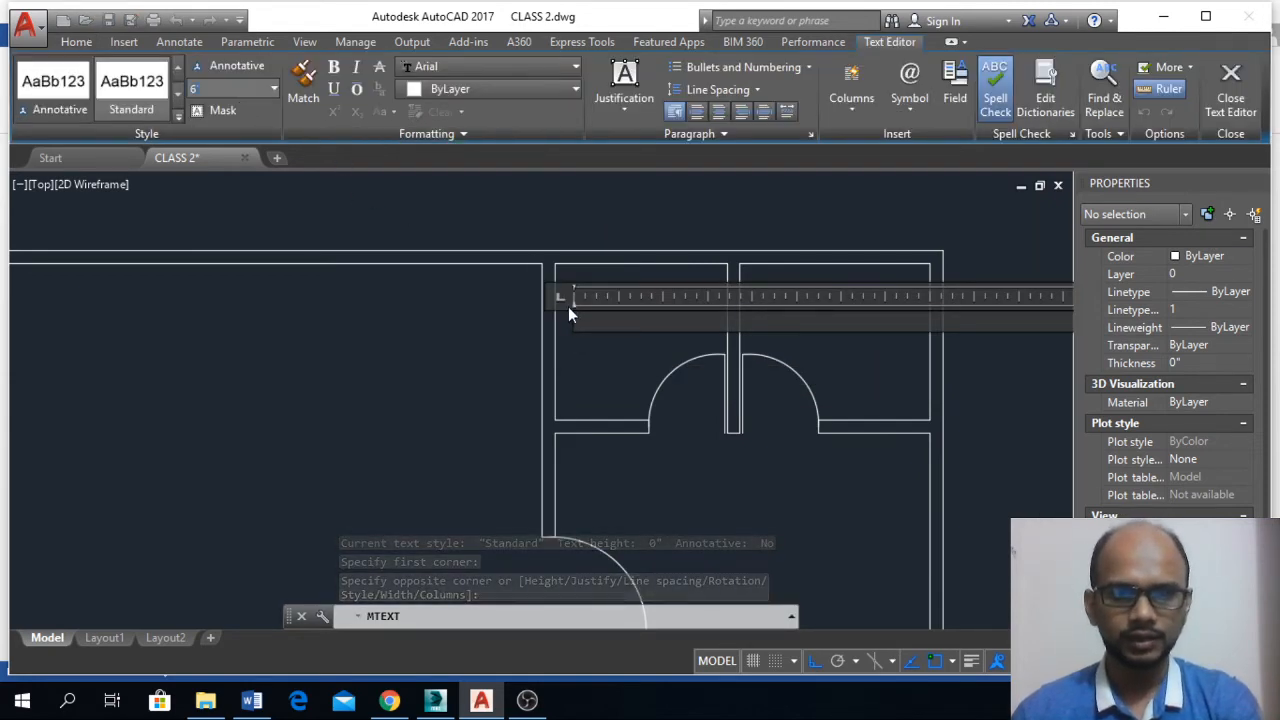
{"action": "type", "text": "'"}
{"action": "key", "text": "Return"}
{"action": "type", "text": "toi"}
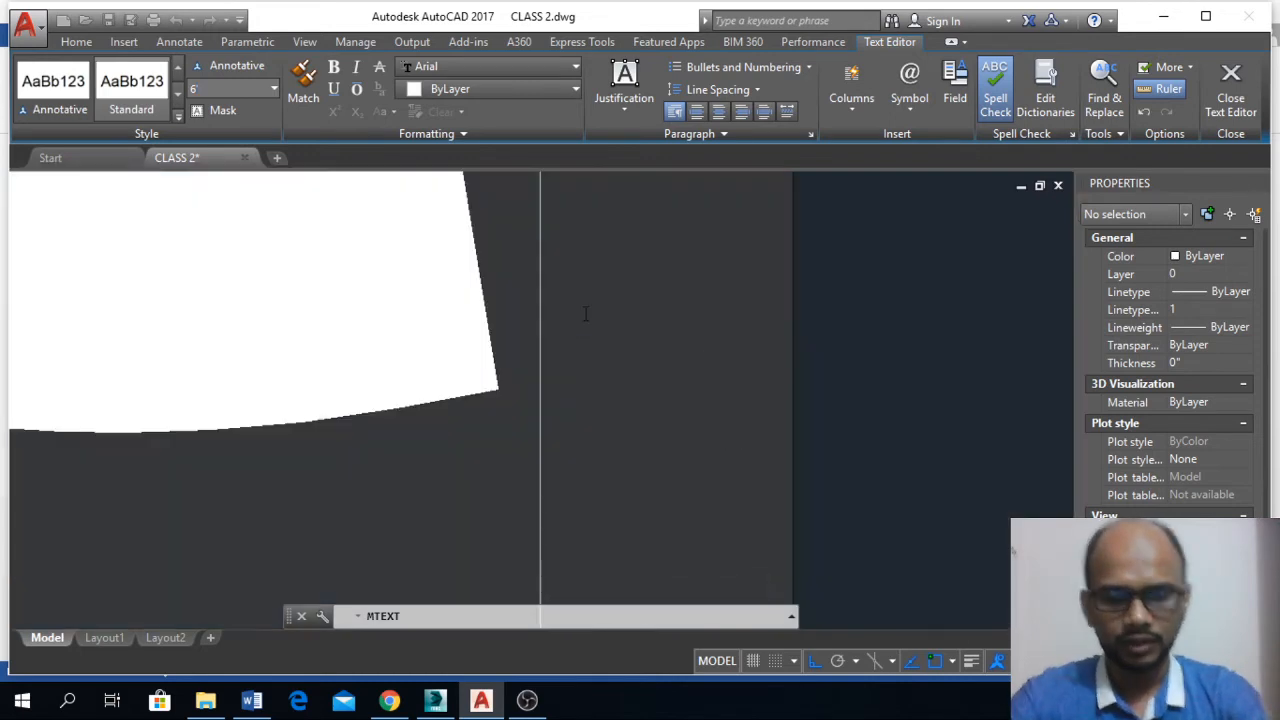
{"action": "type", "text": "let"}
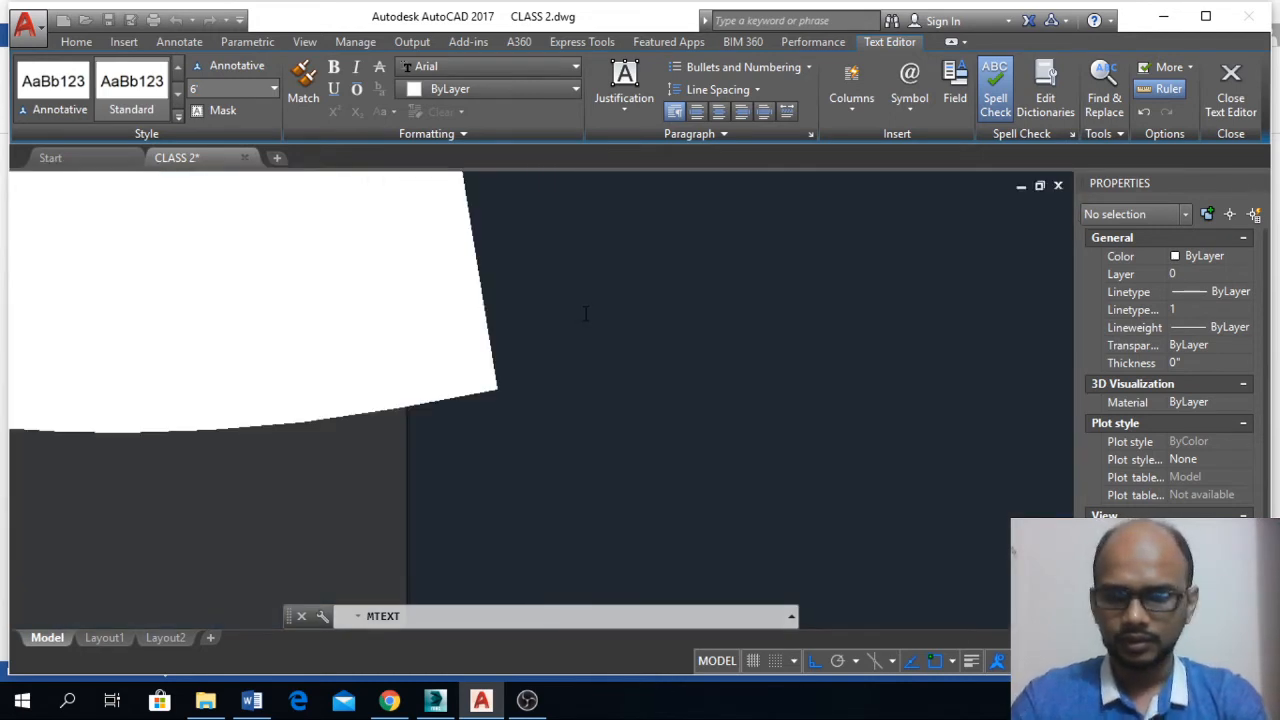
{"action": "left_click", "coordinate": [1231, 90]}
- Reduce the height of the oversized "toilet" label to 6" in its properties
{"action": "scroll", "coordinate": [631, 349], "scroll_direction": "down", "scroll_amount": 8}
{"action": "scroll", "coordinate": [521, 306], "scroll_direction": "up", "scroll_amount": 12}
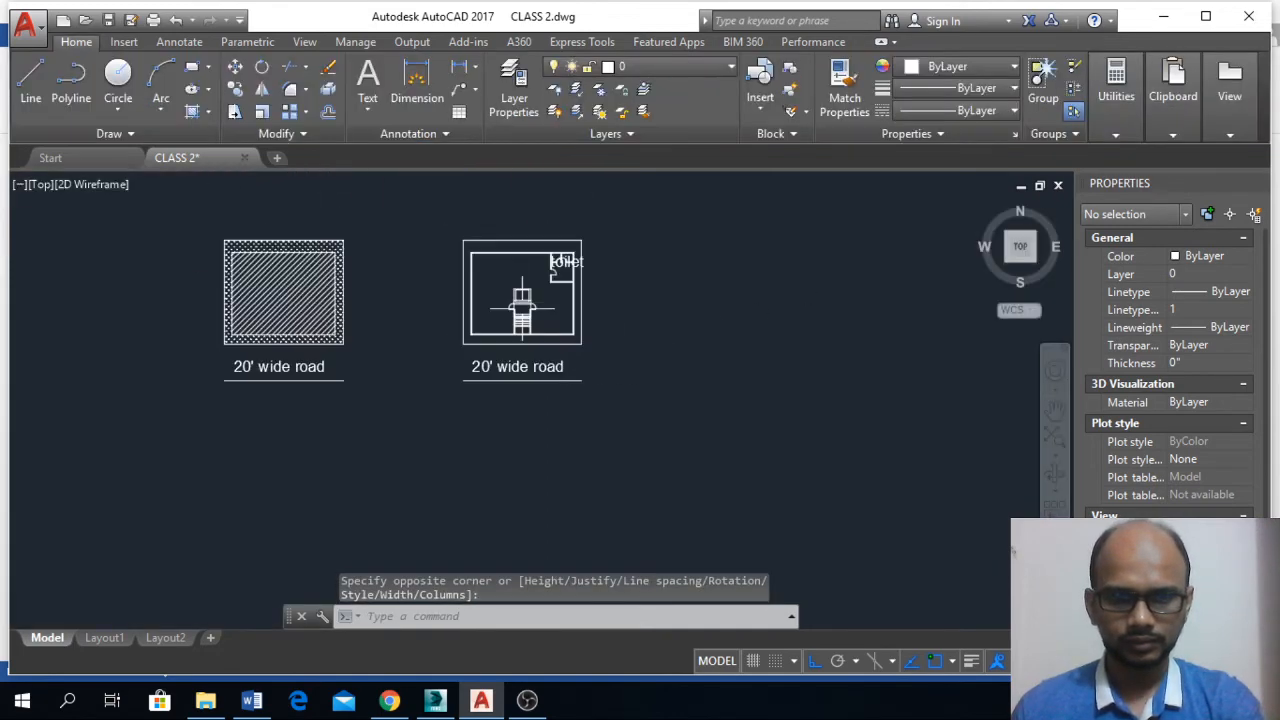
{"action": "middle_click_drag", "start_coordinate": [691, 195], "coordinate": [711, 341]}
{"action": "scroll", "coordinate": [711, 341], "scroll_direction": "up", "scroll_amount": 4}
{"action": "left_click", "coordinate": [695, 378]}
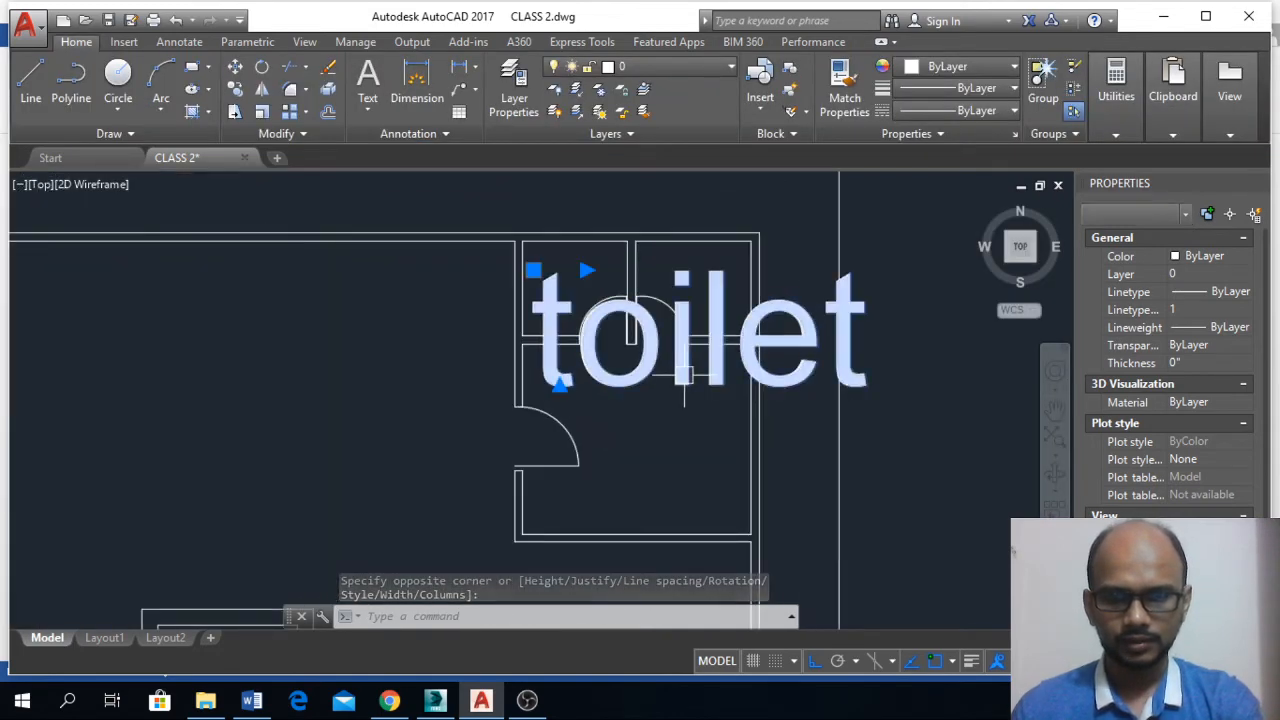
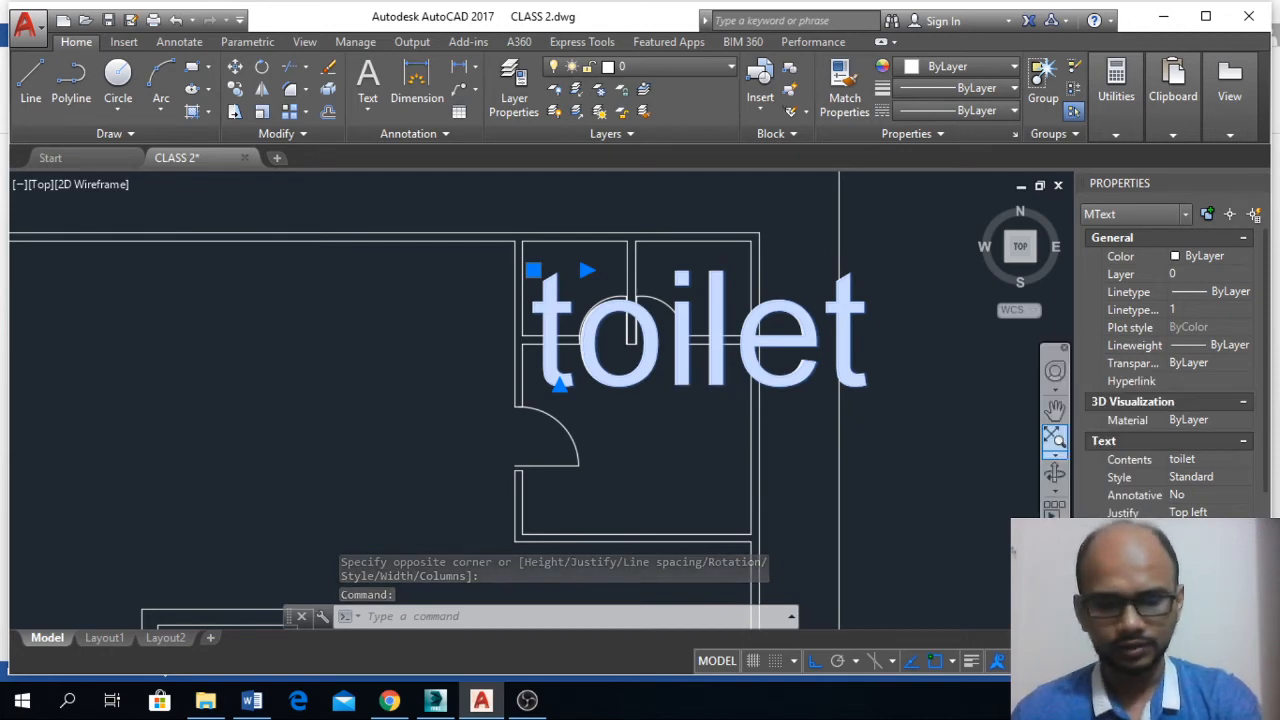
{"action": "key", "text": "Return"}
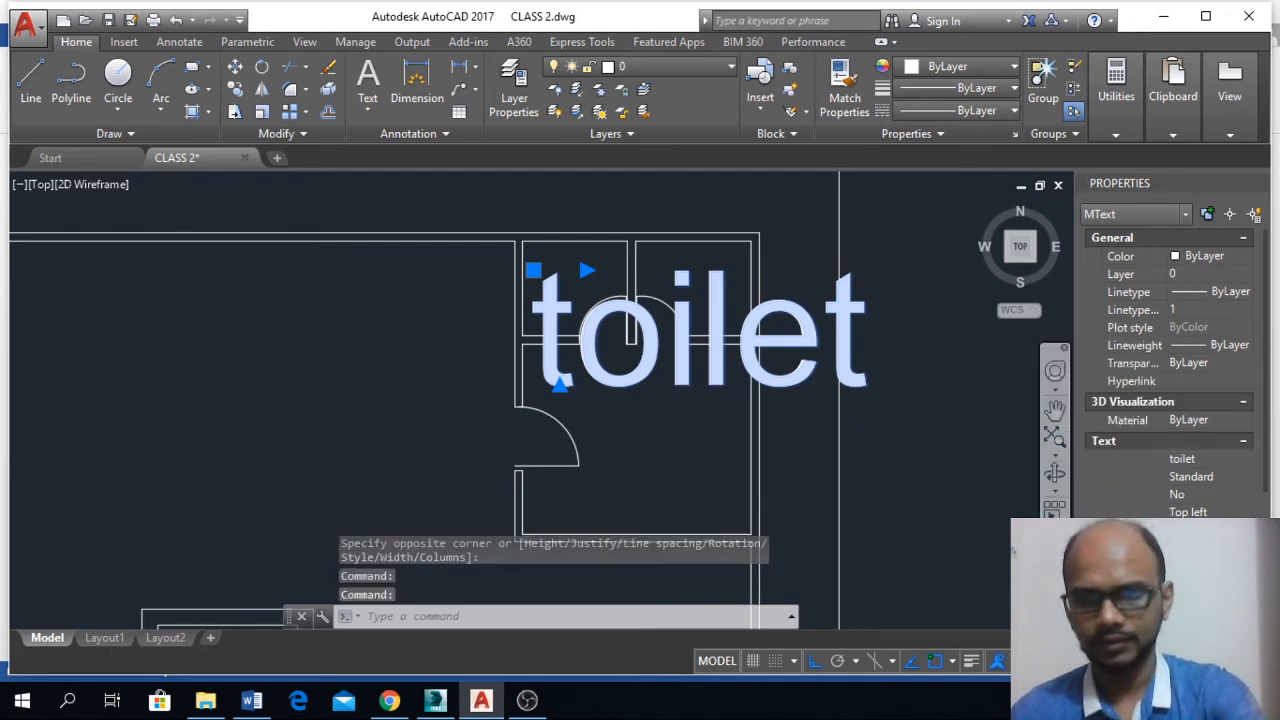
{"action": "scroll", "coordinate": [549, 262], "scroll_direction": "up", "scroll_amount": 5}
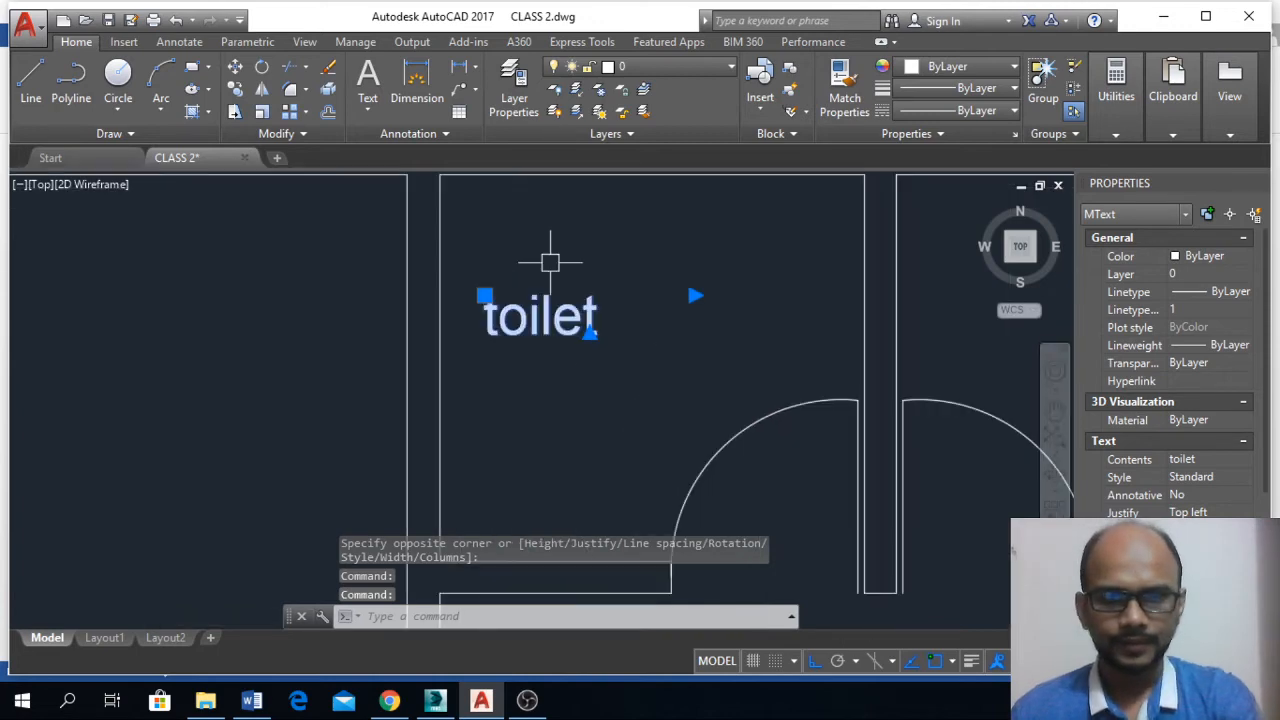
- Capitalize the first letter of the room label so that it reads "Toilet"
{"action": "key", "text": "Escape"}
{"action": "left_click", "coordinate": [541, 333]}
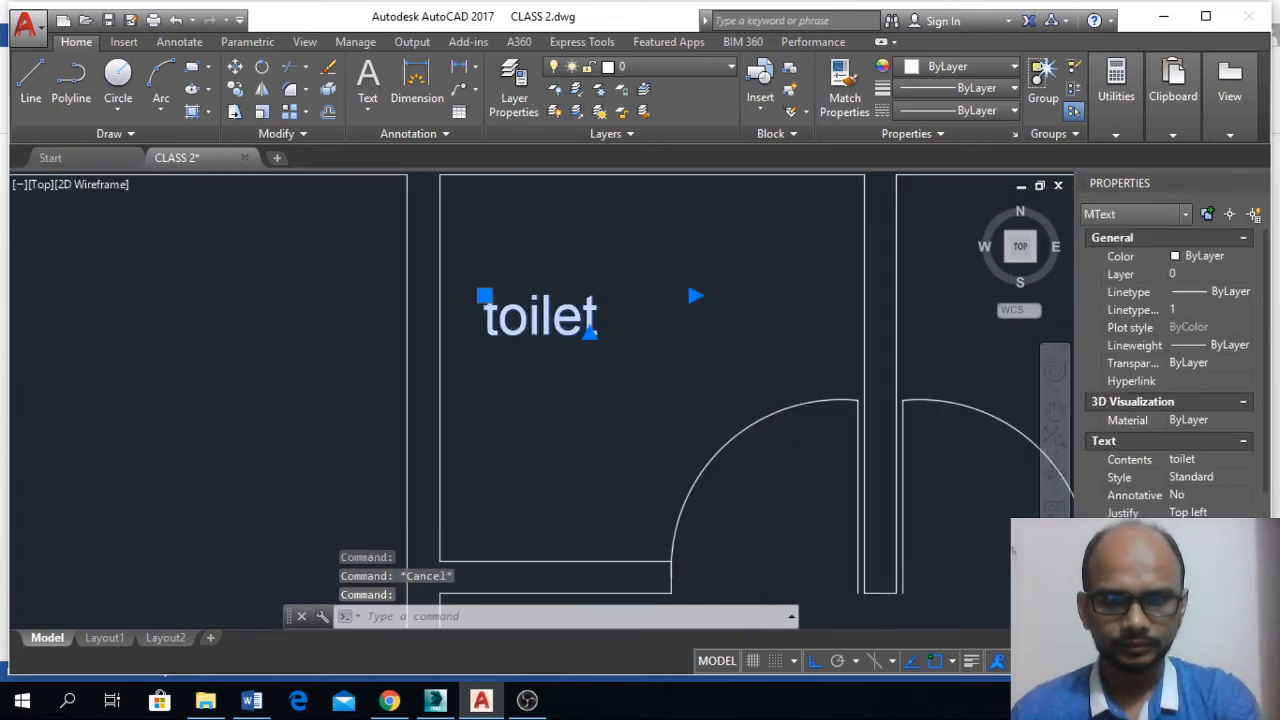
{"action": "double_click", "coordinate": [541, 333]}
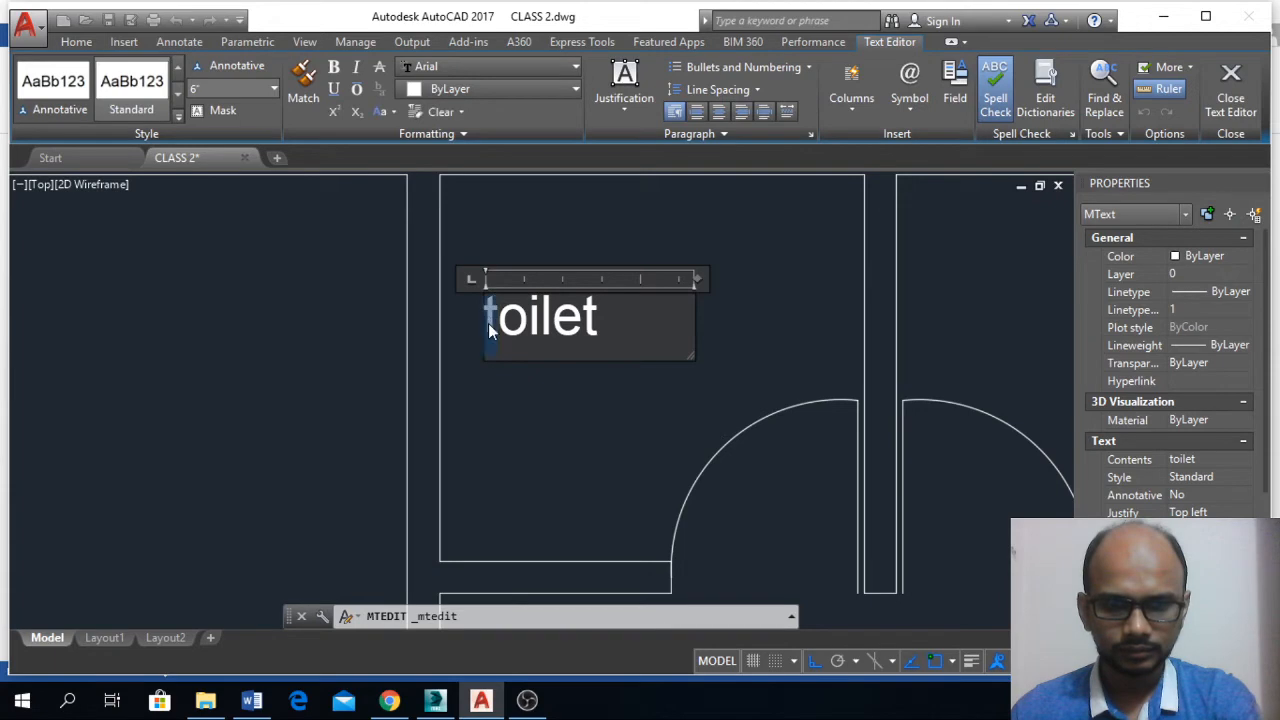
{"action": "type", "text": "T"}
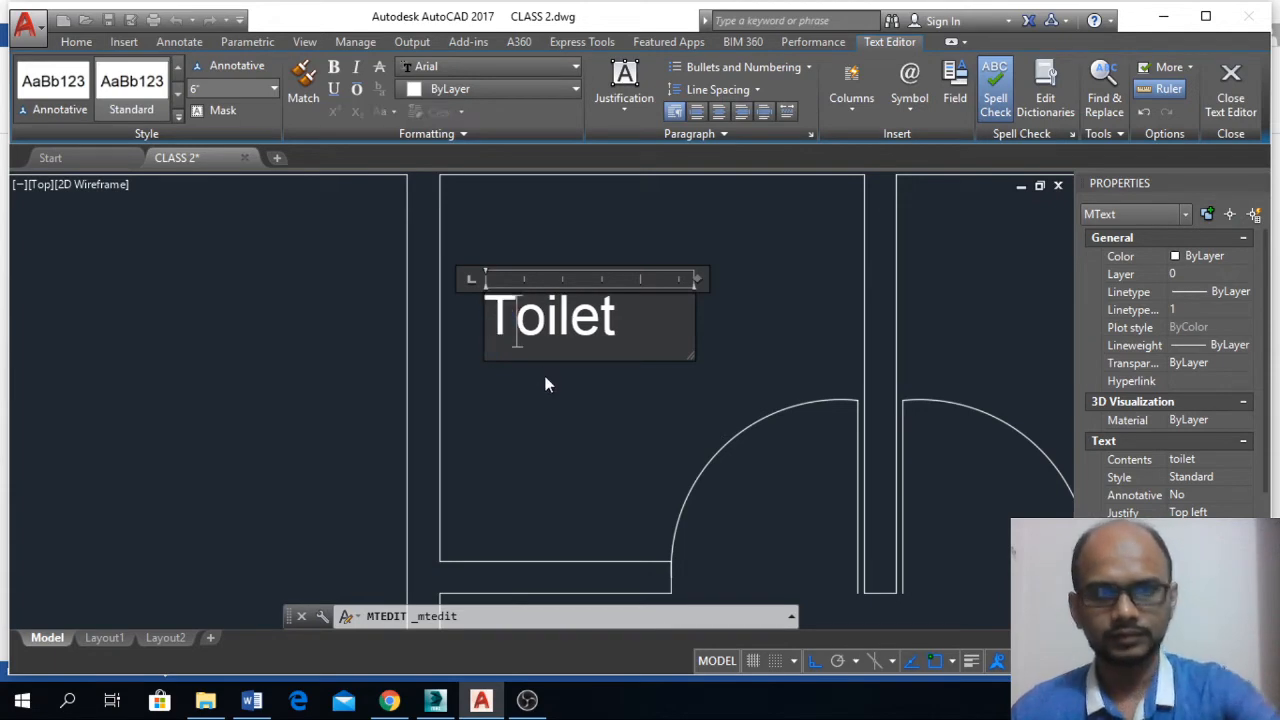
{"action": "left_click", "coordinate": [546, 380]}
- Copy the "Toilet" label horizontally about 7'-4" into the adjacent small room on the right
{"action": "scroll", "coordinate": [572, 322], "scroll_direction": "down", "scroll_amount": 3}
{"action": "left_click", "coordinate": [572, 322]}
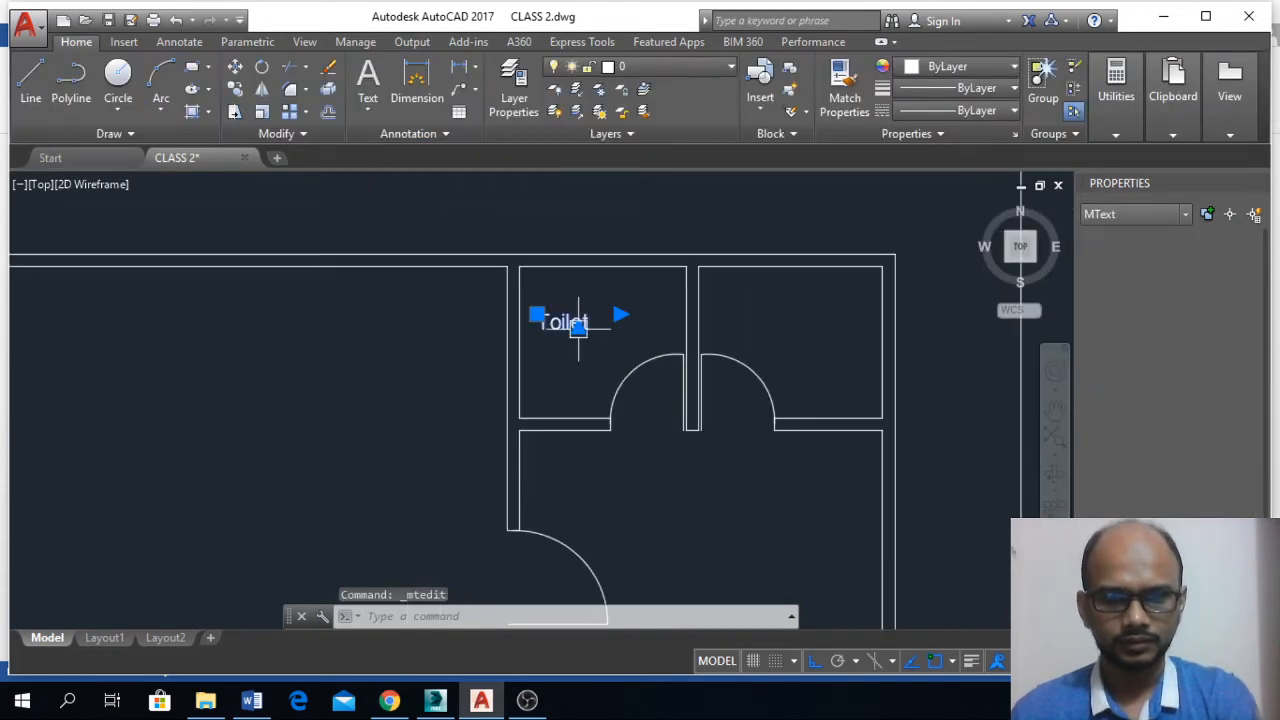
{"action": "type", "text": "co"}
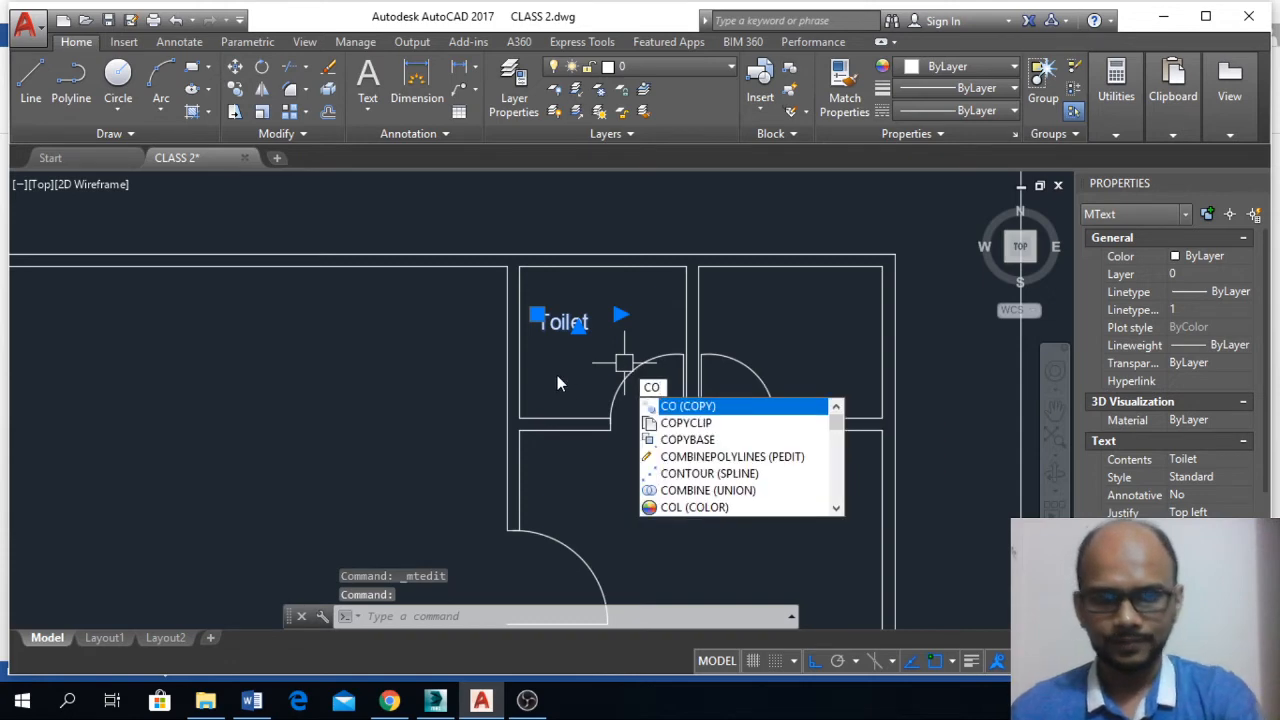
{"action": "key", "text": "Return"}
{"action": "left_click", "coordinate": [557, 373]}
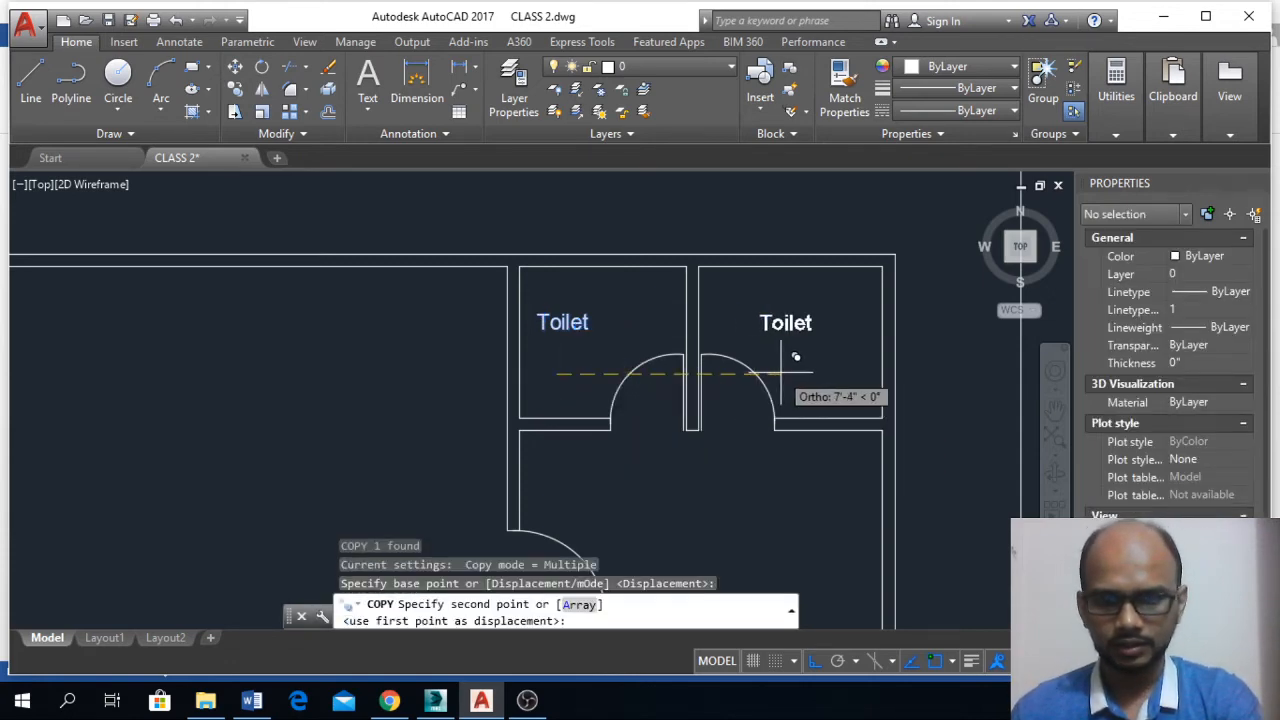
{"action": "left_click", "coordinate": [782, 373]}
{"action": "key", "text": "Return"}
- Change the copied label in the right small room to "kitchen"
{"action": "left_click", "coordinate": [794, 323]}
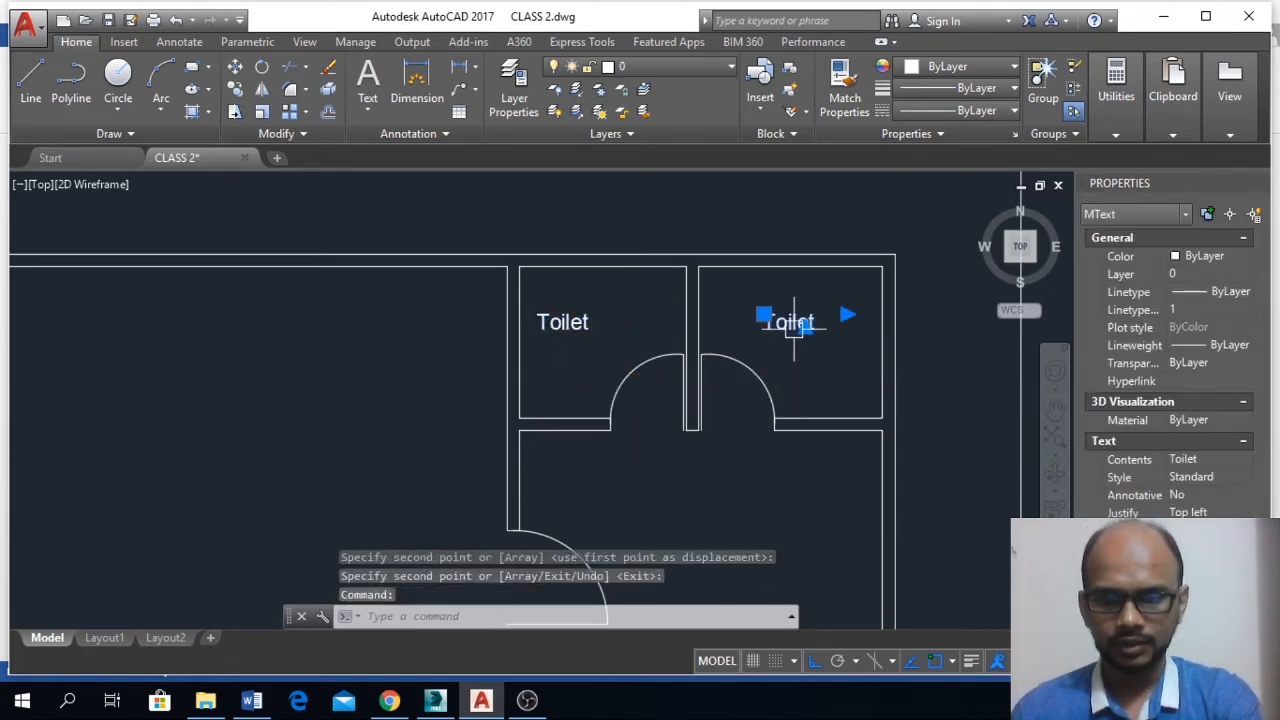
{"action": "double_click", "coordinate": [805, 325]}
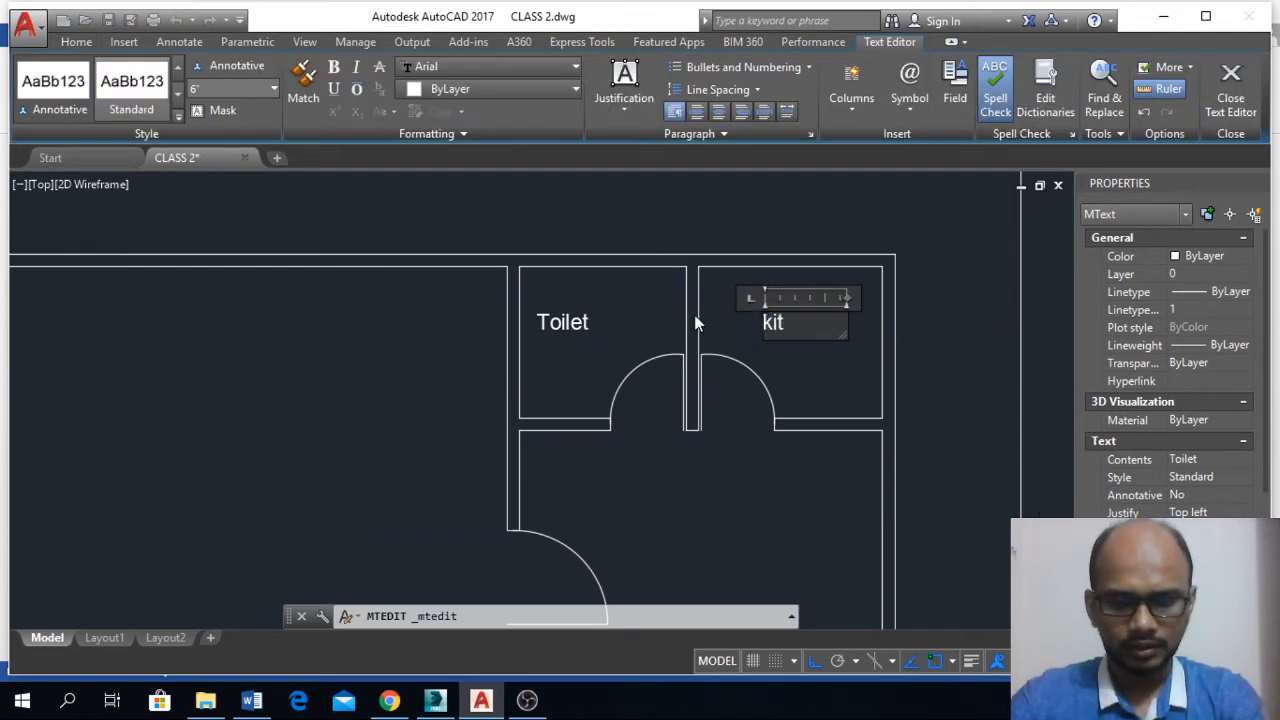
{"action": "left_click", "coordinate": [729, 445]}
- Copy the "kitchen" label straight down into the larger room below the two small rooms
{"action": "scroll", "coordinate": [760, 400], "scroll_direction": "down", "scroll_amount": 2}
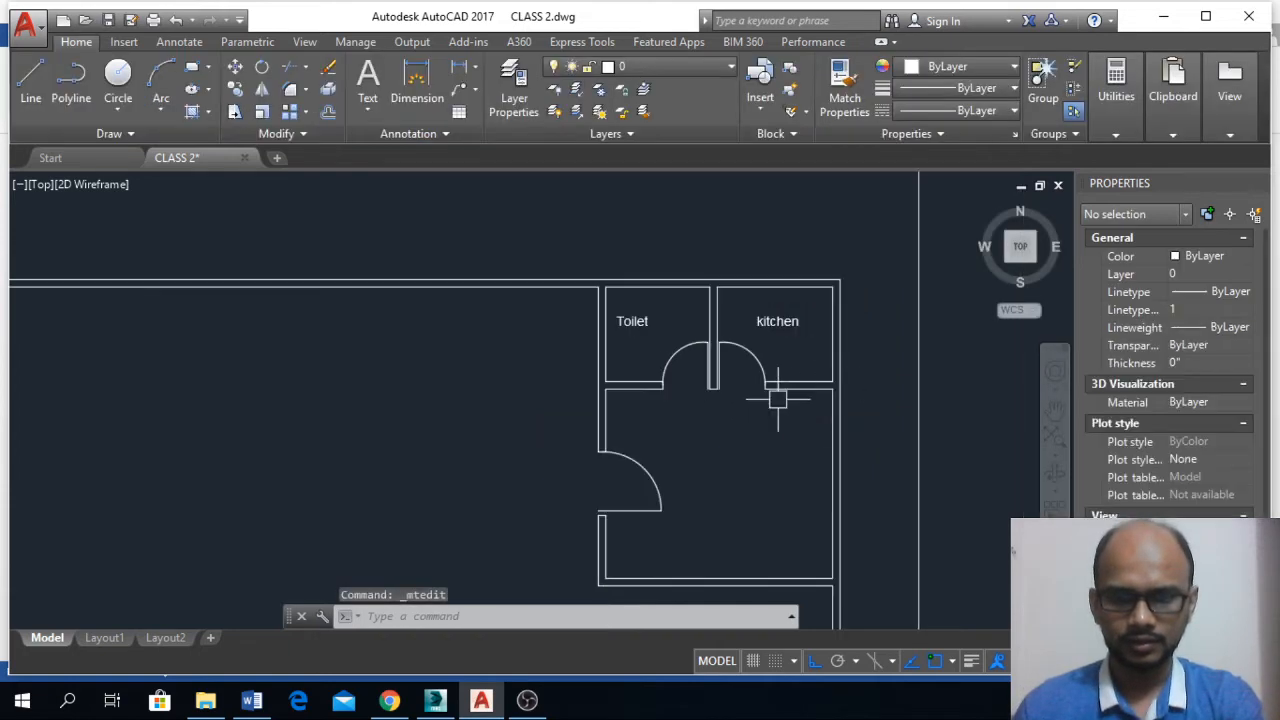
{"action": "left_click", "coordinate": [771, 325]}
{"action": "type", "text": "co"}
{"action": "key", "text": "Return"}
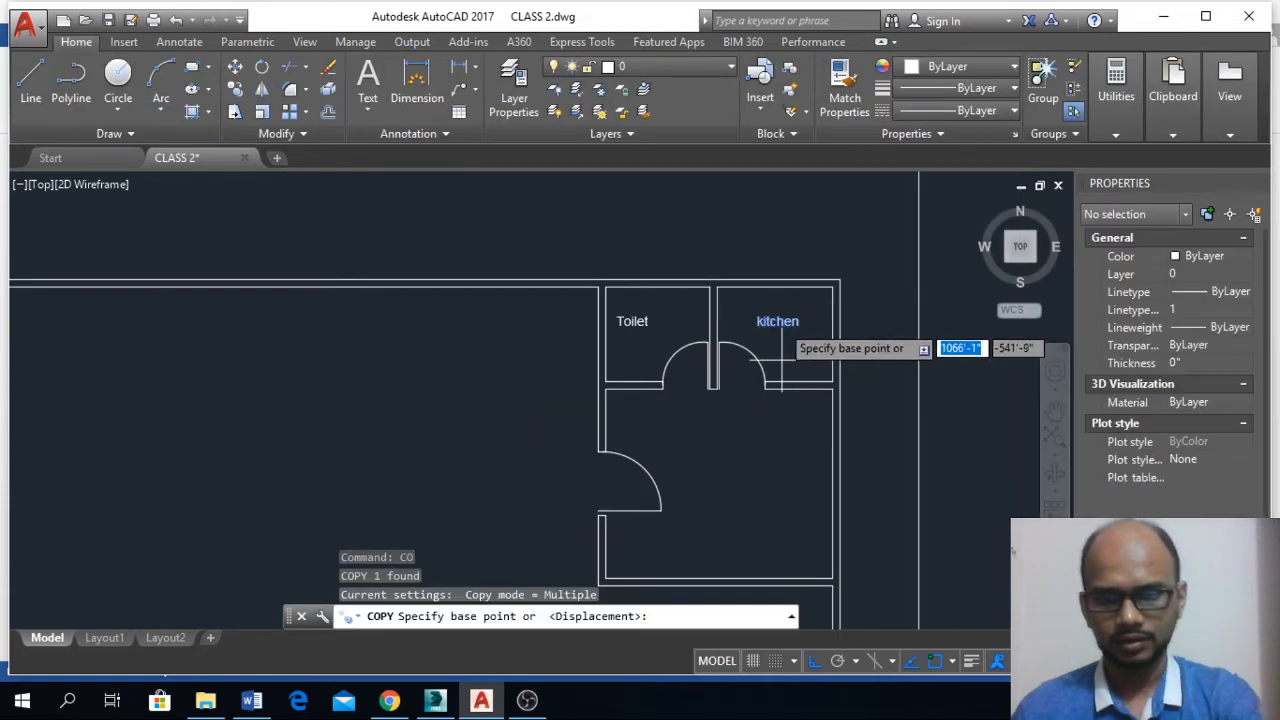
{"action": "left_click", "coordinate": [758, 321]}
{"action": "left_click", "coordinate": [757, 476]}
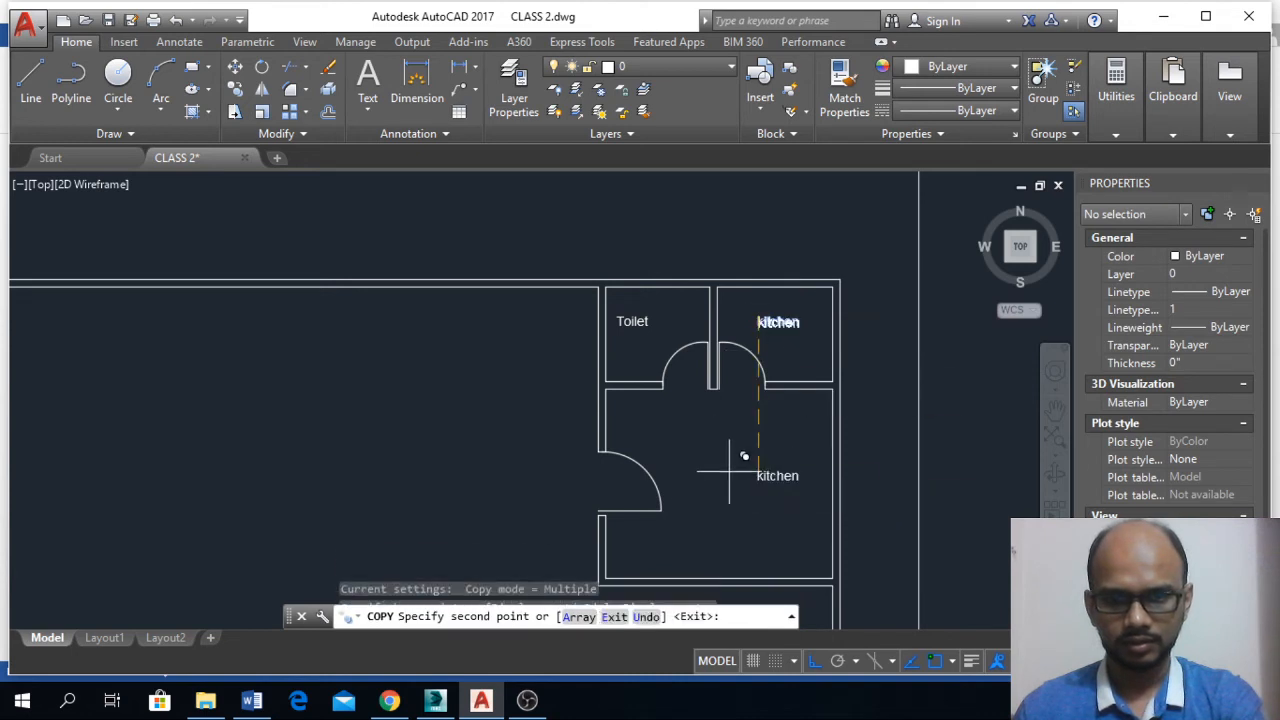
{"action": "key", "text": "Return"}
{"action": "key", "text": "Return"}
{"action": "scroll", "coordinate": [792, 487], "scroll_direction": "up", "scroll_amount": 5}
{"action": "key", "text": "Escape"}
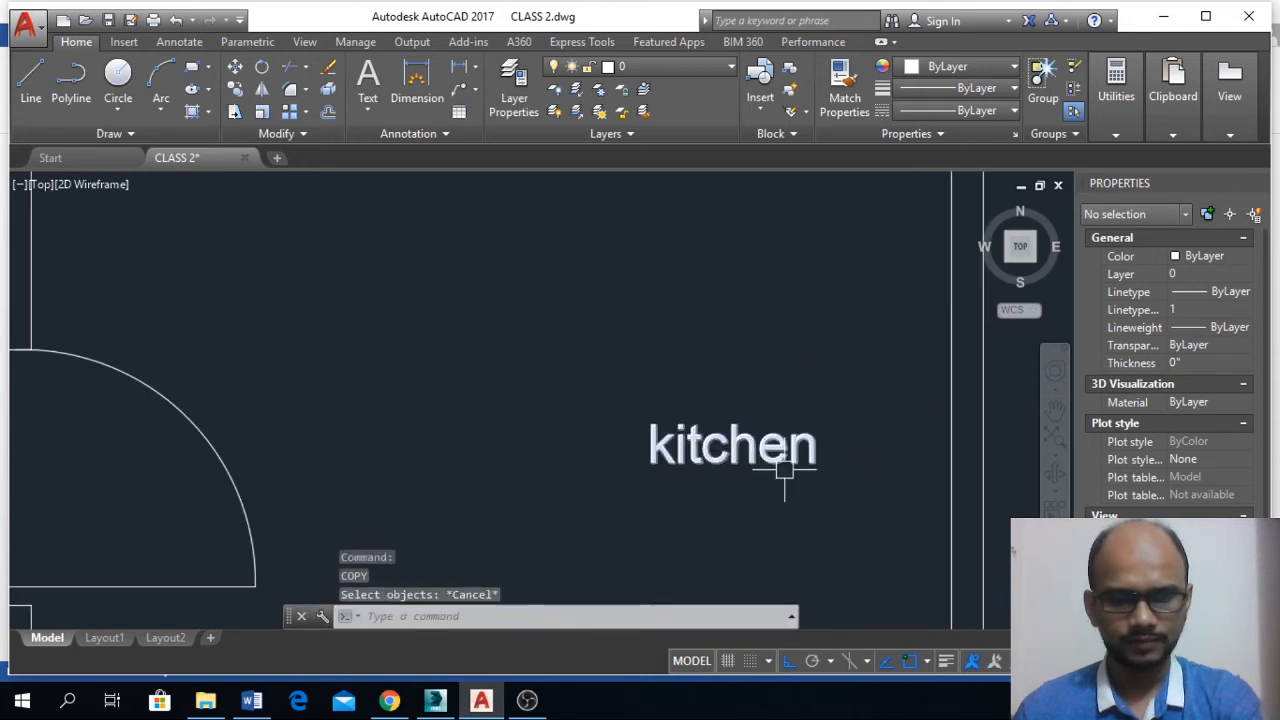
- Change the copied label in the larger room to "BED"
{"action": "left_click", "coordinate": [778, 457]}
{"action": "double_click", "coordinate": [829, 452]}
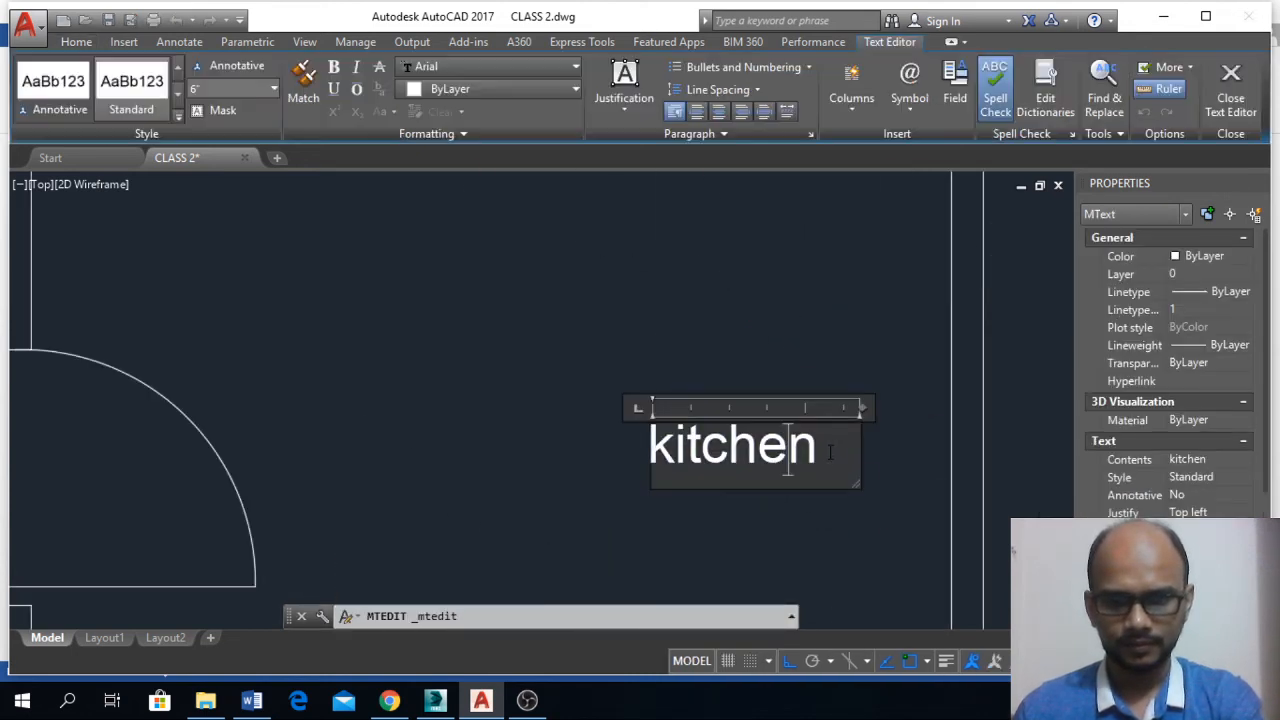
{"action": "left_click", "coordinate": [561, 457]}
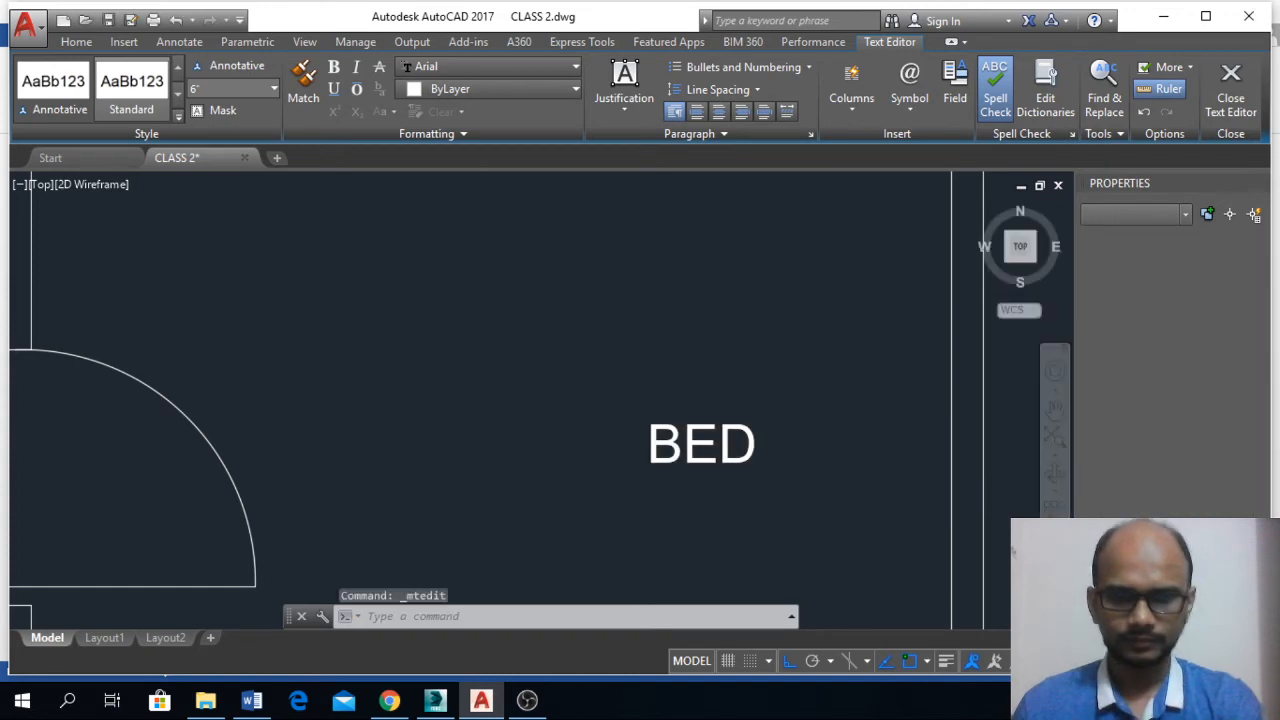
- Copy the "BED" label, with Ortho off, into the area left of the staircase, just above the building's bottom wall
{"action": "scroll", "coordinate": [777, 301], "scroll_direction": "down", "scroll_amount": 5}
{"action": "left_click", "coordinate": [765, 332]}
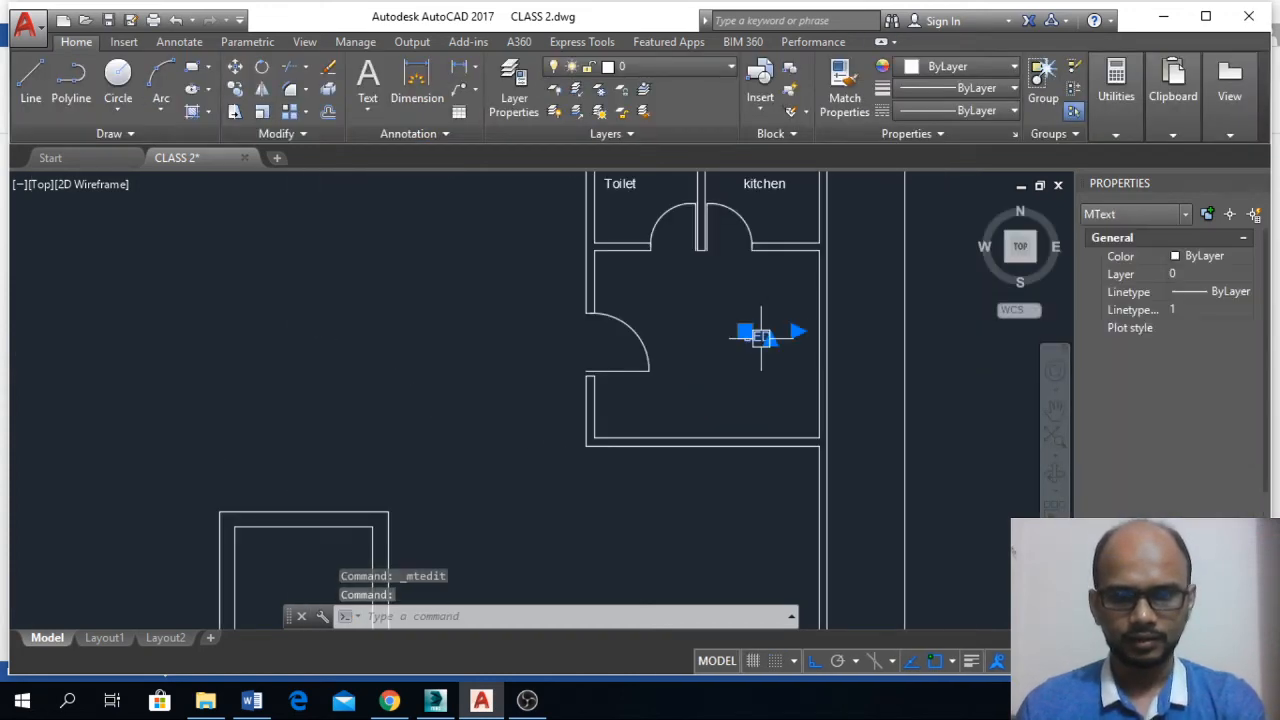
{"action": "type", "text": "co"}
{"action": "key", "text": "Return"}
{"action": "left_click", "coordinate": [762, 336]}
{"action": "scroll", "coordinate": [764, 333], "scroll_direction": "down", "scroll_amount": 5}
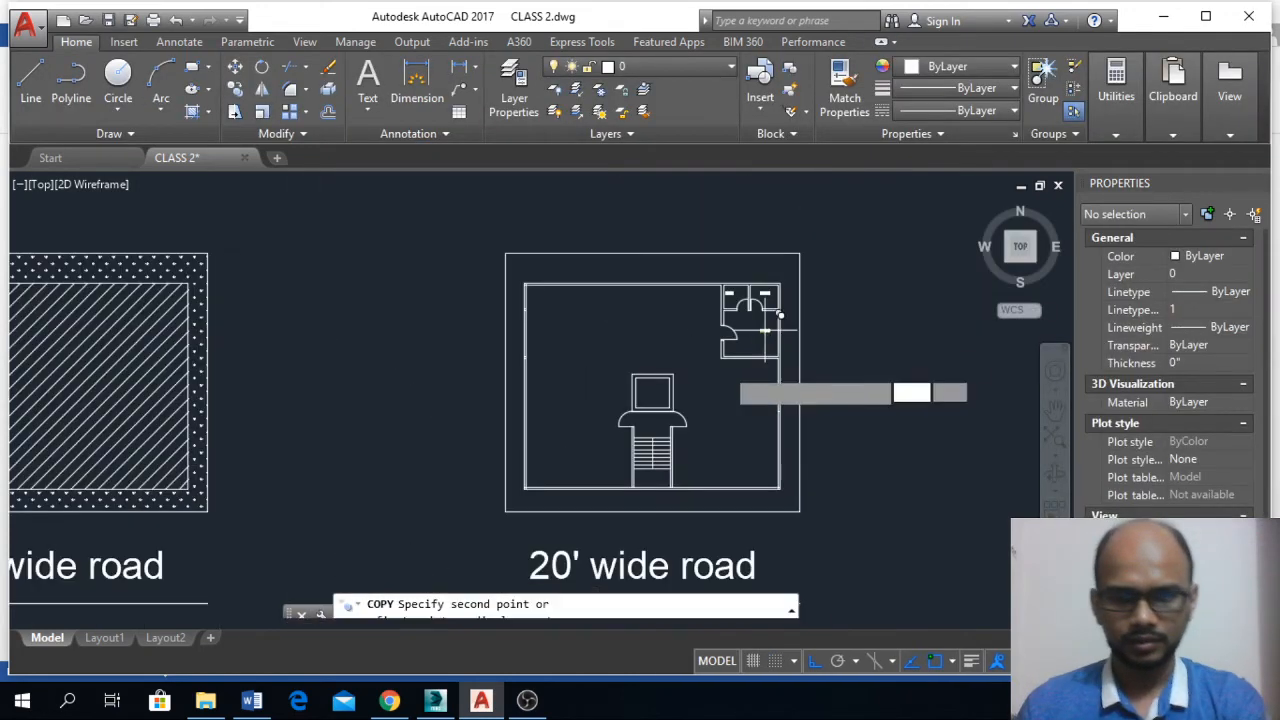
{"action": "scroll", "coordinate": [603, 509], "scroll_direction": "up", "scroll_amount": 5}
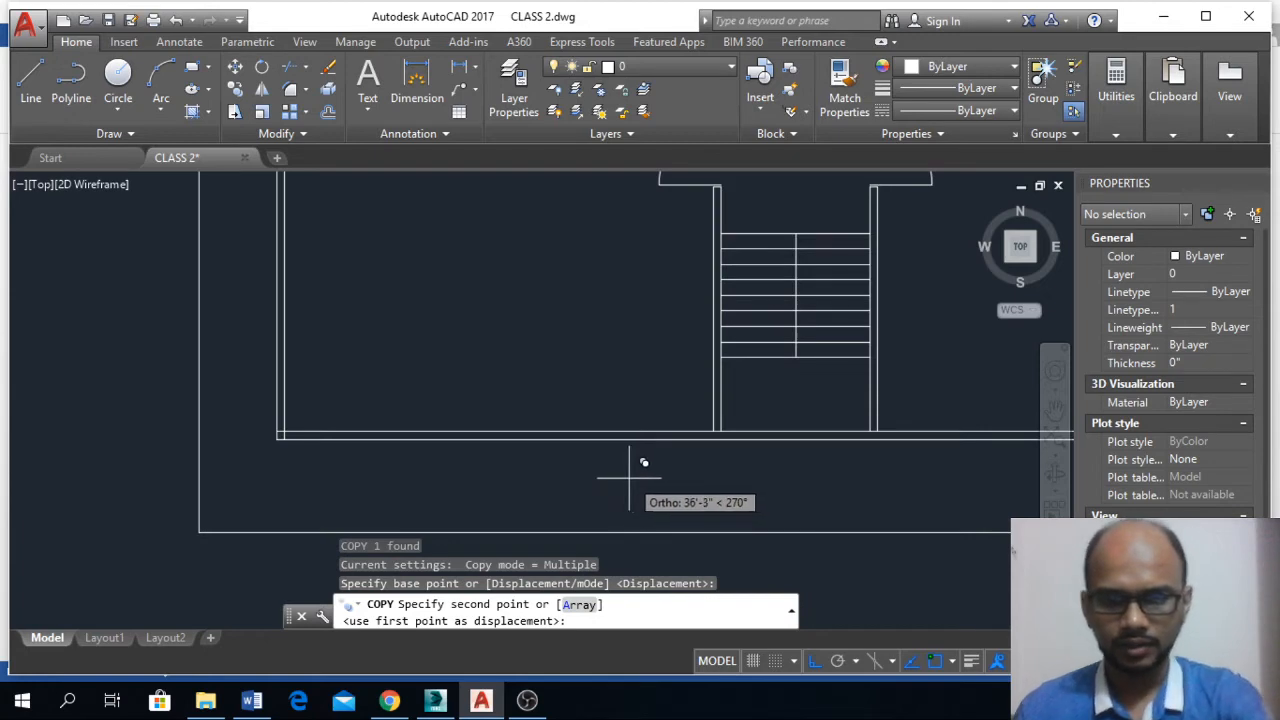
{"action": "key", "text": "F8"}
{"action": "left_click", "coordinate": [617, 393]}
{"action": "key", "text": "Escape"}
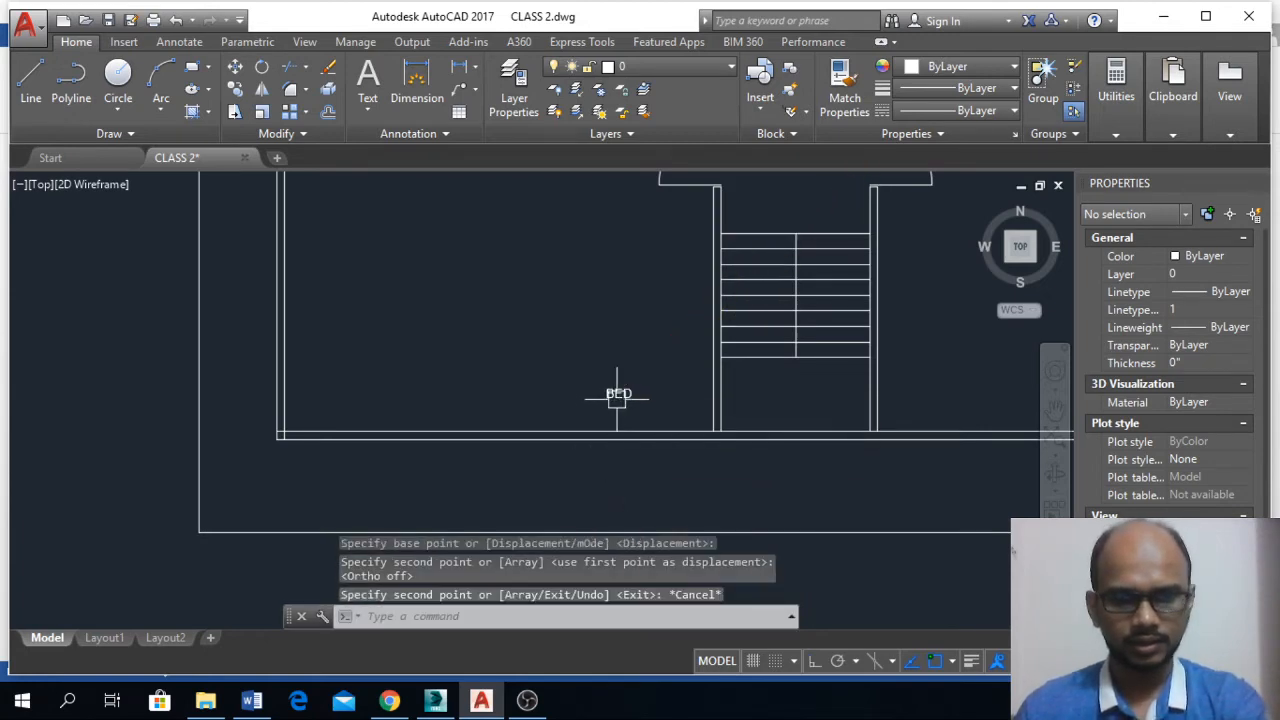
- Draw a vertical line about 1'-11" long, with Ortho on, from the midpoint of the Toilet's upper inner wall outward past the outer wall
{"action": "scroll", "coordinate": [597, 416], "scroll_direction": "down", "scroll_amount": 2}
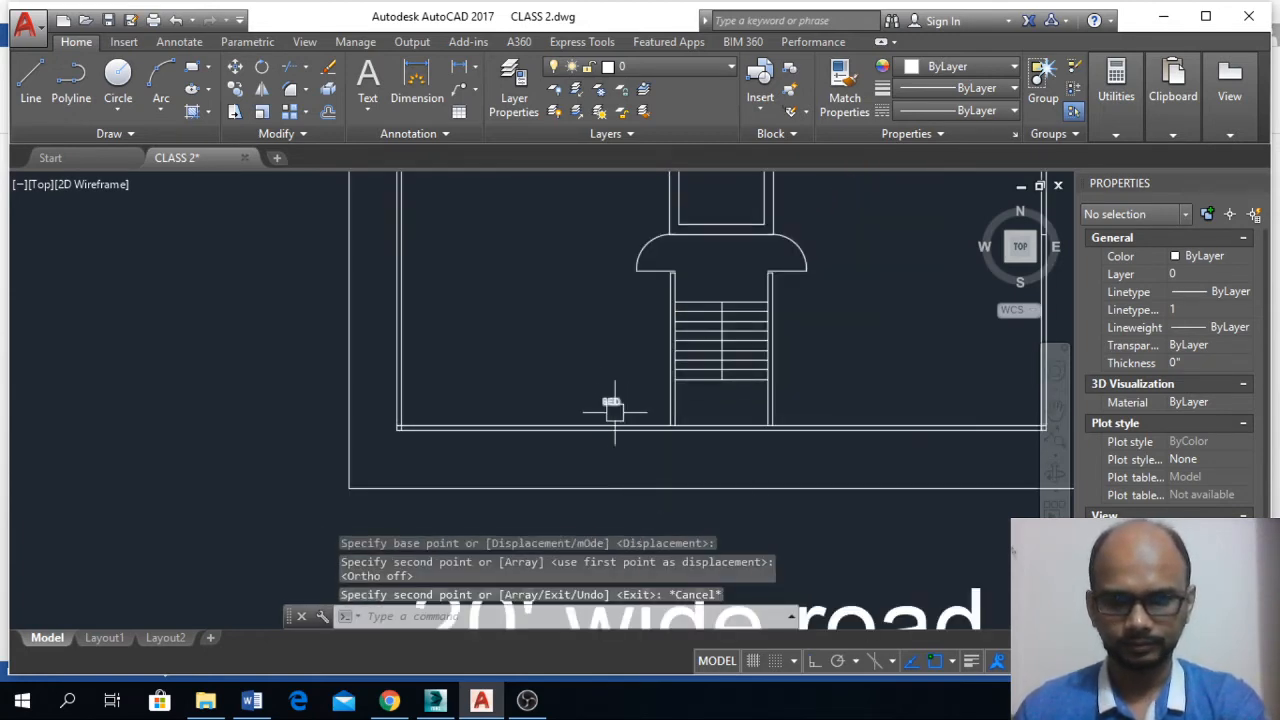
{"action": "scroll", "coordinate": [614, 410], "scroll_direction": "down", "scroll_amount": 4}
{"action": "scroll", "coordinate": [637, 400], "scroll_direction": "up", "scroll_amount": 8}
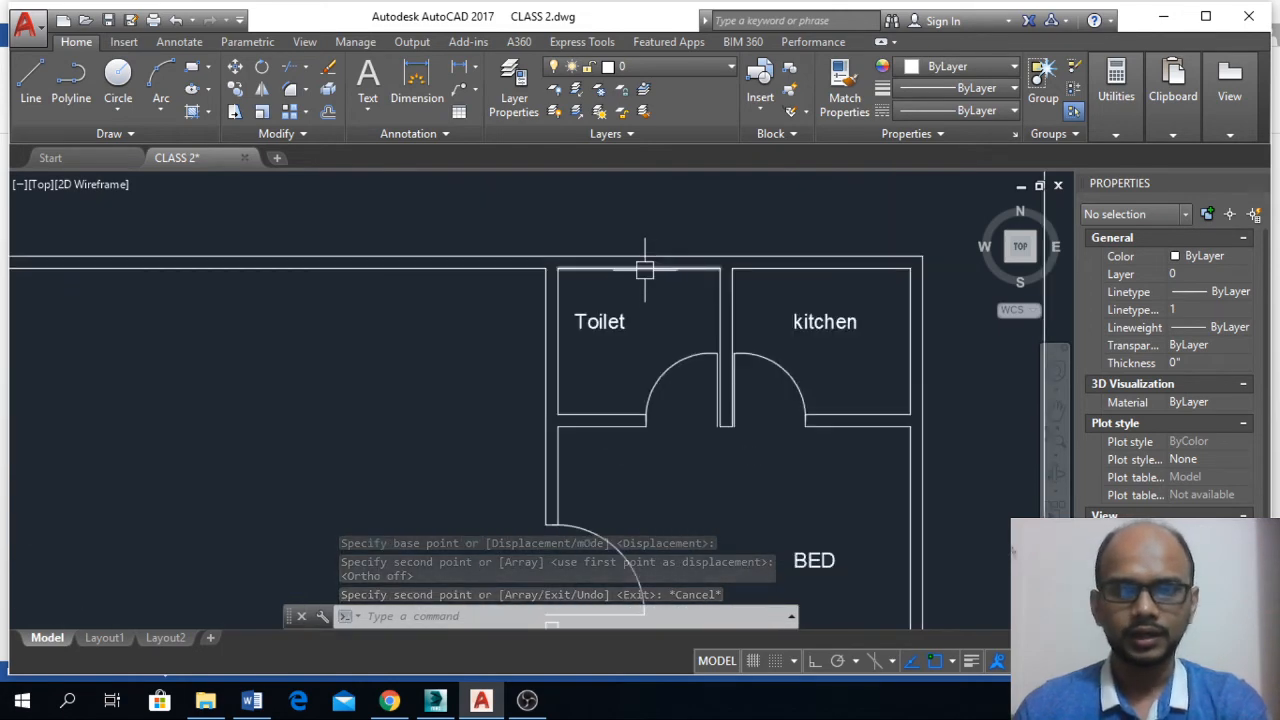
{"action": "type", "text": "l"}
{"action": "key", "text": "Return"}
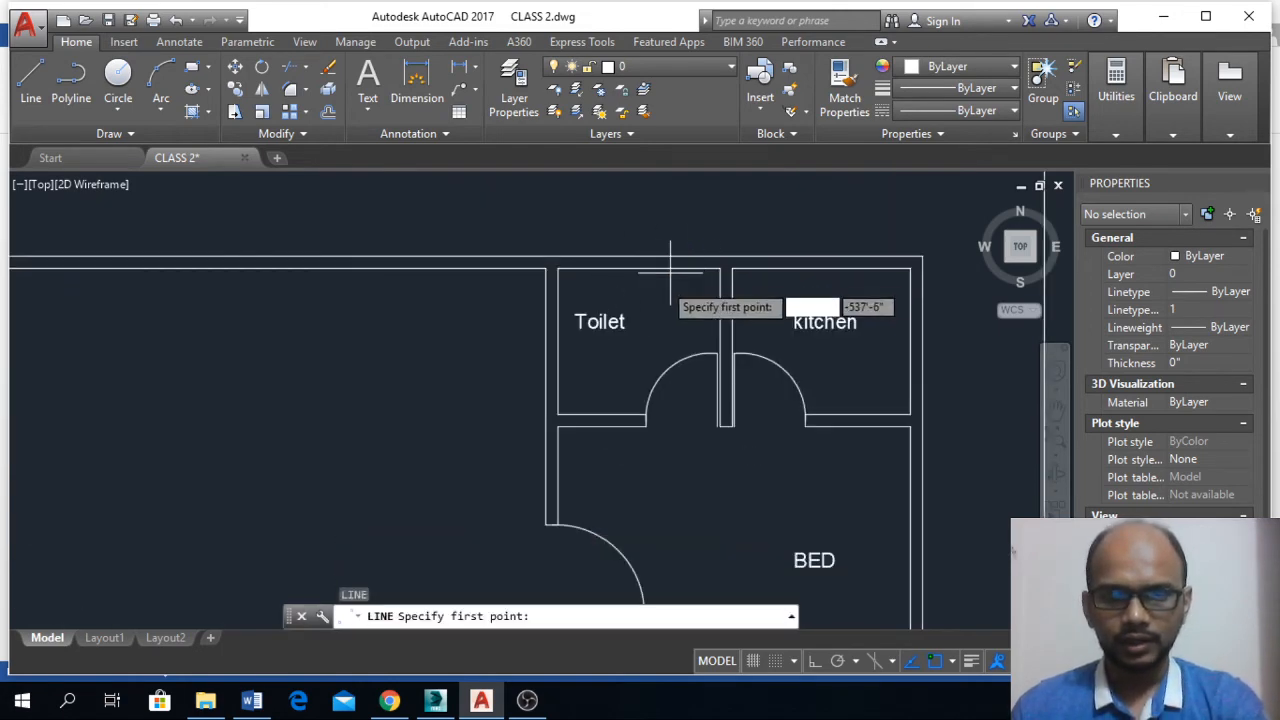
{"action": "left_click", "coordinate": [638, 268]}
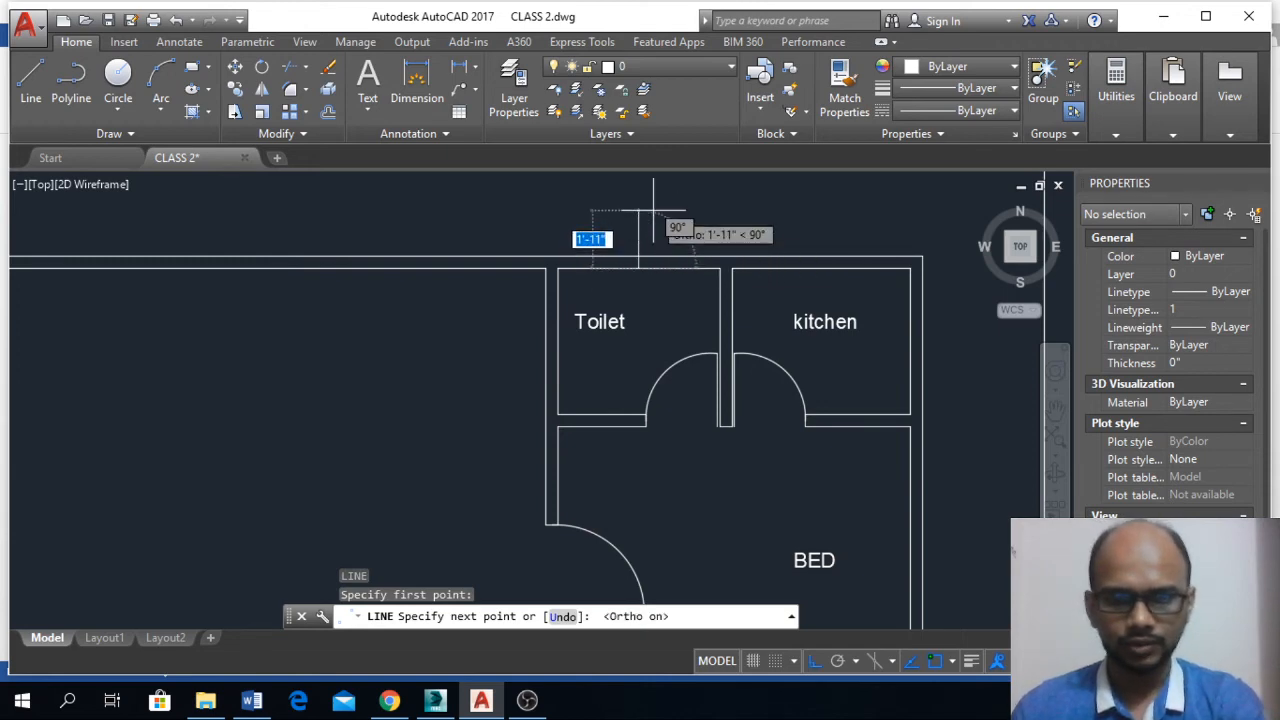
{"action": "left_click", "coordinate": [660, 218]}
{"action": "key", "text": "Escape"}
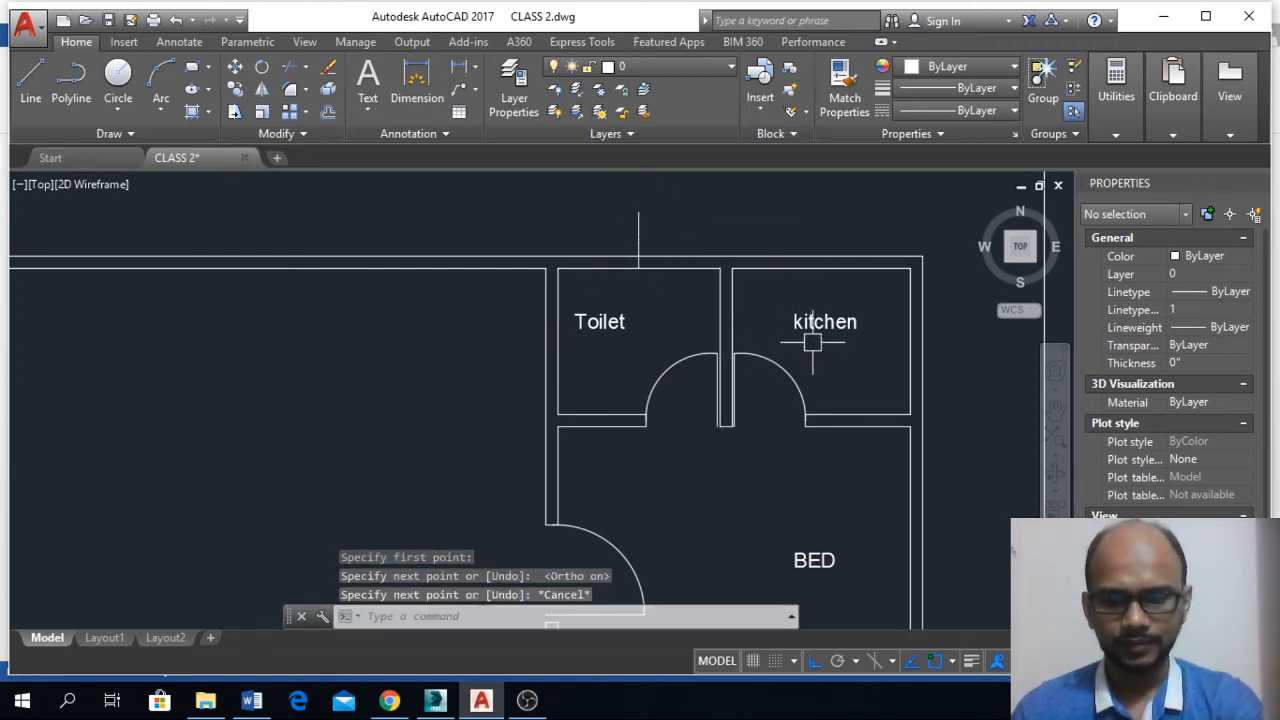
- Draw a short horizontal line from the midpoint of the kitchen's right inner wall outward past the outer wall
{"action": "key", "text": "Return"}
{"action": "left_click", "coordinate": [911, 341]}
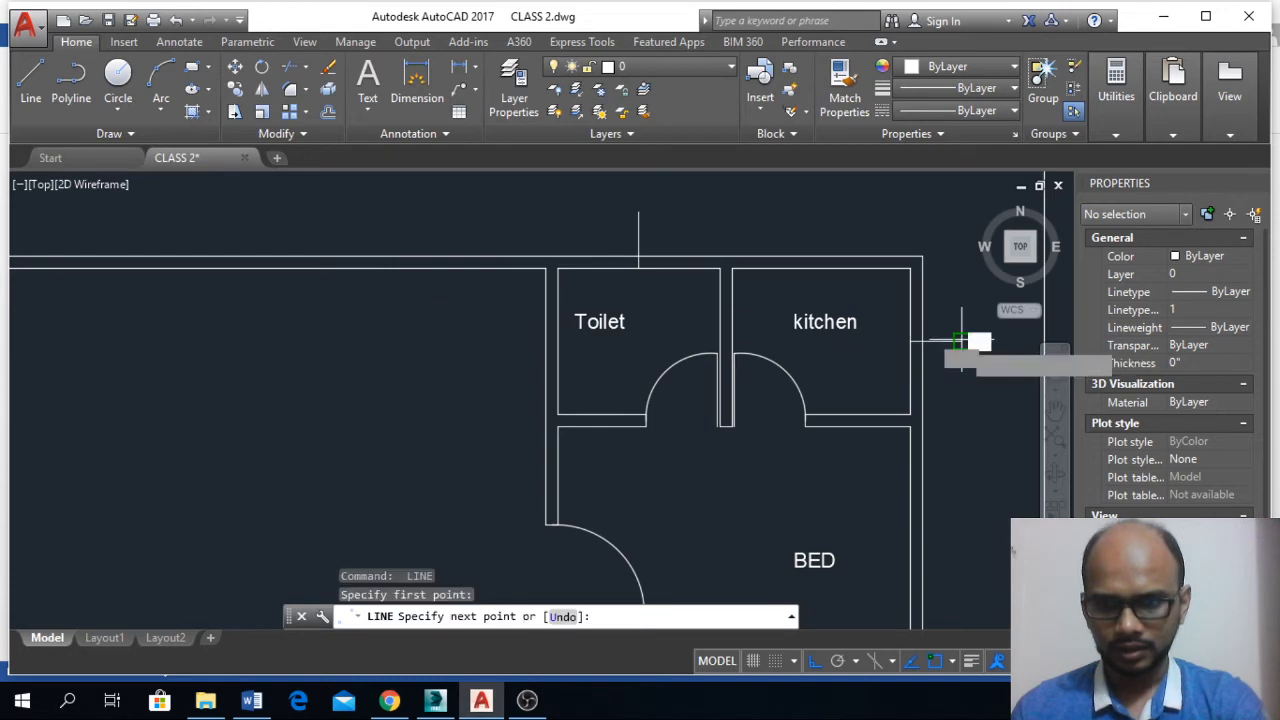
{"action": "left_click", "coordinate": [962, 341]}
{"action": "key", "text": "Return"}
- Draw a short horizontal line from the midpoint of the BED room's right inner wall outward past the outer wall
{"action": "scroll", "coordinate": [830, 310], "scroll_direction": "down", "scroll_amount": 5}
{"action": "scroll", "coordinate": [850, 410], "scroll_direction": "up", "scroll_amount": 6}
{"action": "key", "text": "Return"}
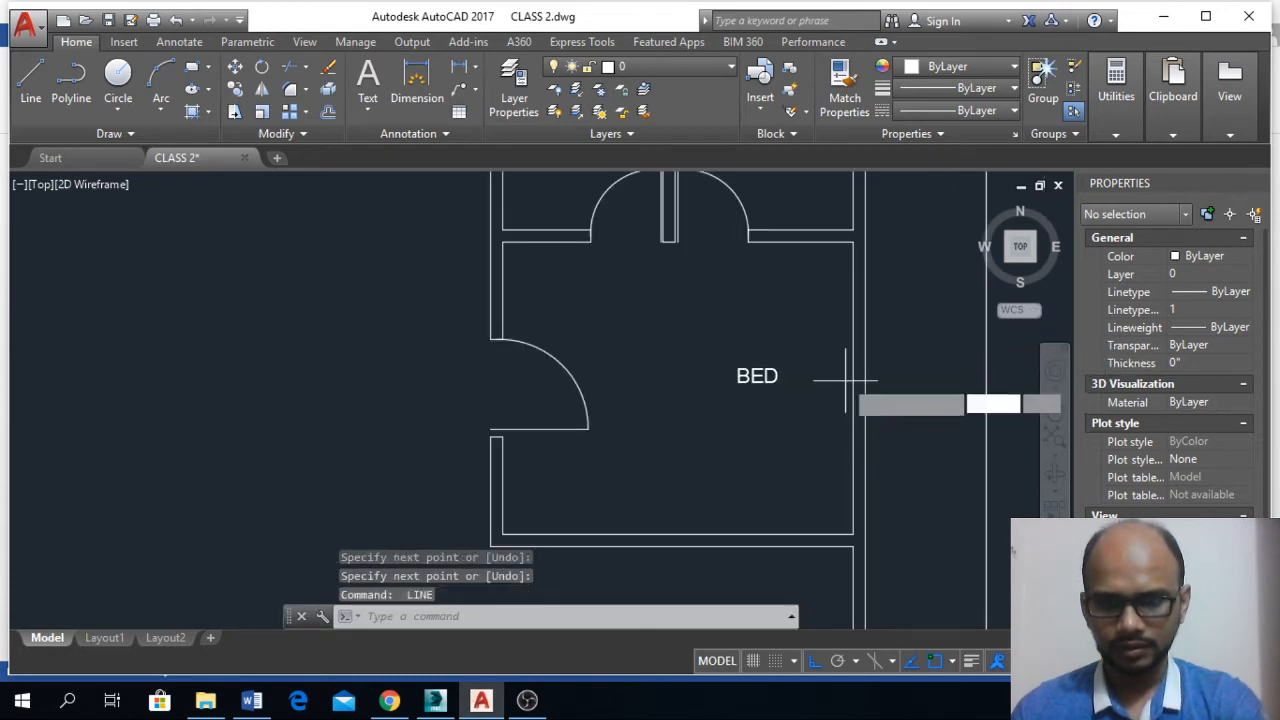
{"action": "left_click", "coordinate": [853, 390]}
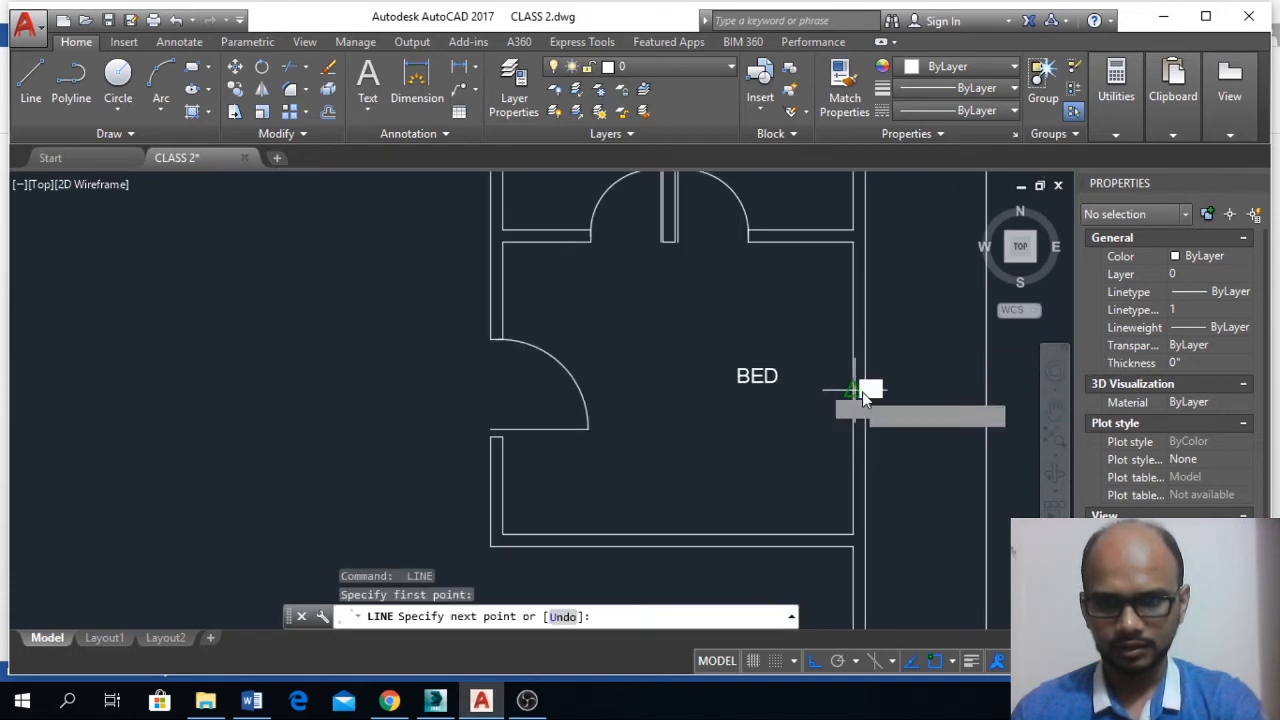
{"action": "left_click", "coordinate": [918, 390]}
{"action": "key", "text": "Return"}
- Offset the Toilet's vertical centre line by 12 inches to both sides
{"action": "type", "text": "o"}
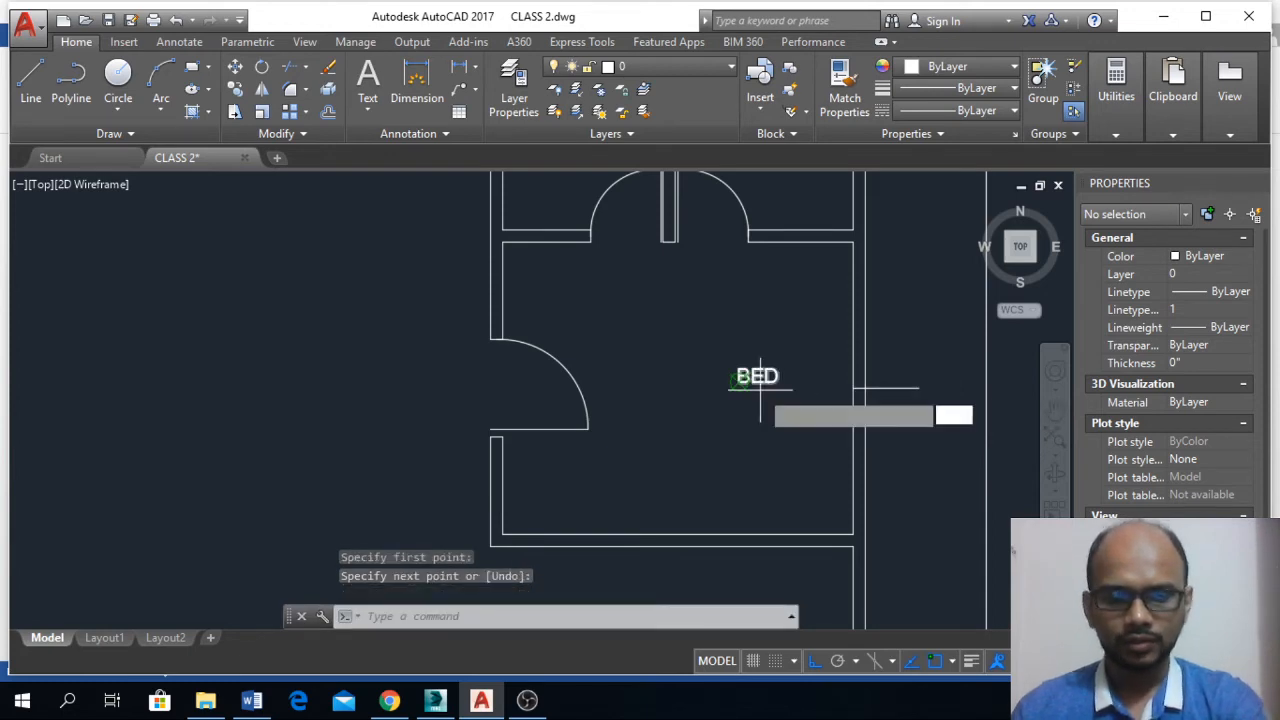
{"action": "key", "text": "Return"}
{"action": "type", "text": "12"}
{"action": "key", "text": "Return"}
{"action": "scroll", "coordinate": [760, 400], "scroll_direction": "down", "scroll_amount": 3}
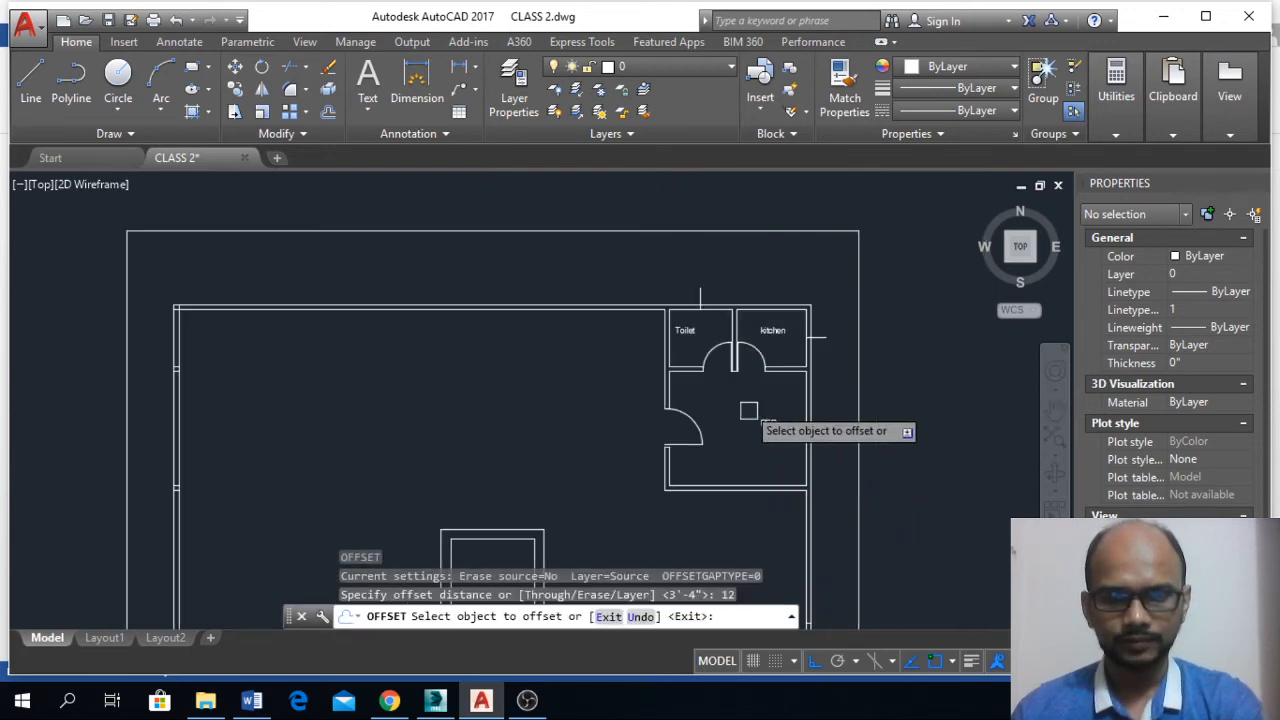
{"action": "scroll", "coordinate": [700, 300], "scroll_direction": "up", "scroll_amount": 3}
{"action": "left_click", "coordinate": [732, 361]}
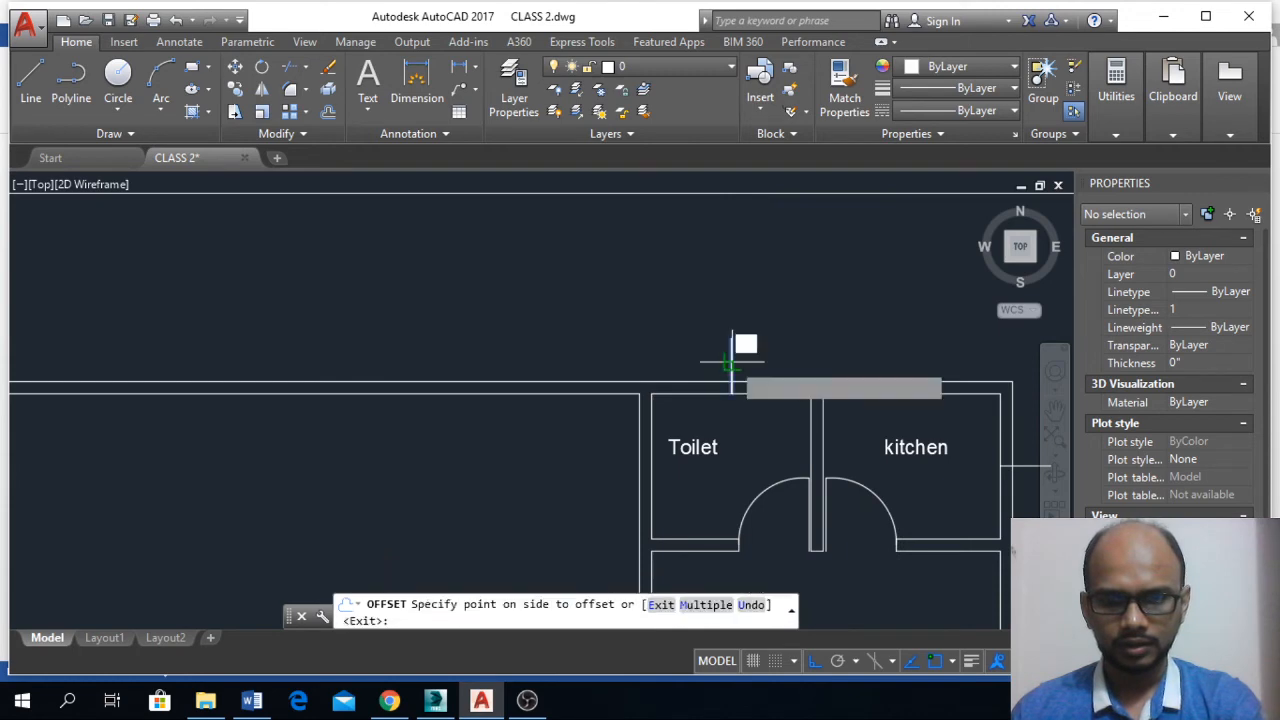
{"action": "left_click", "coordinate": [720, 360]}
{"action": "left_click", "coordinate": [731, 361]}
{"action": "left_click", "coordinate": [743, 357]}
{"action": "scroll", "coordinate": [740, 355], "scroll_direction": "down", "scroll_amount": 5}
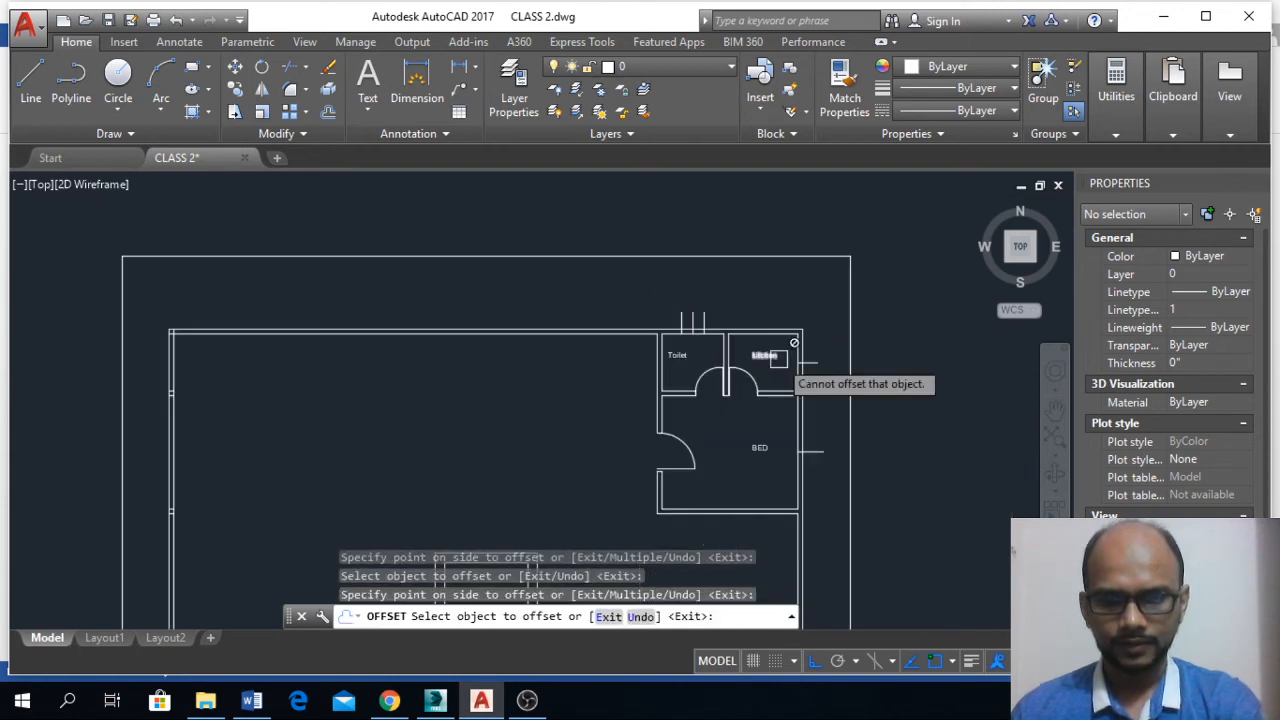
{"action": "key", "text": "Return"}
- Offset the kitchen's horizontal centre line by 2'-0" both upward and downward
{"action": "scroll", "coordinate": [808, 373], "scroll_direction": "up", "scroll_amount": 6}
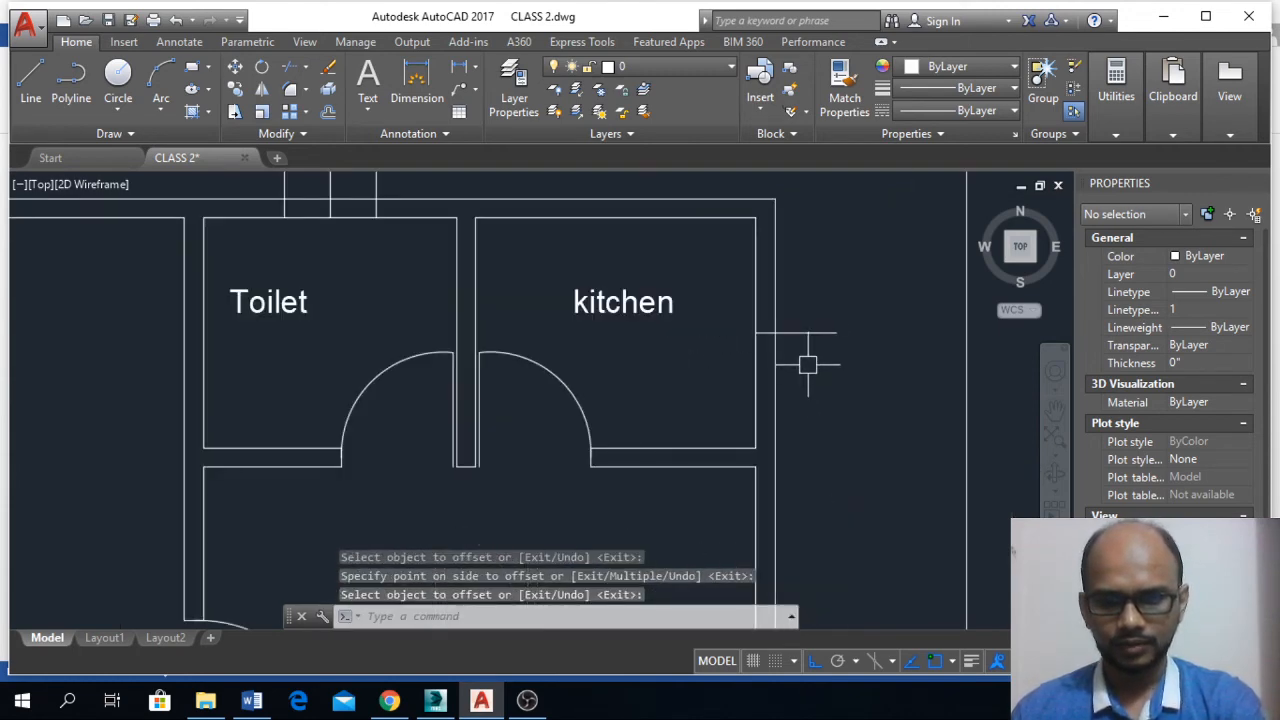
{"action": "key", "text": "Return"}
{"action": "key", "text": "Return"}
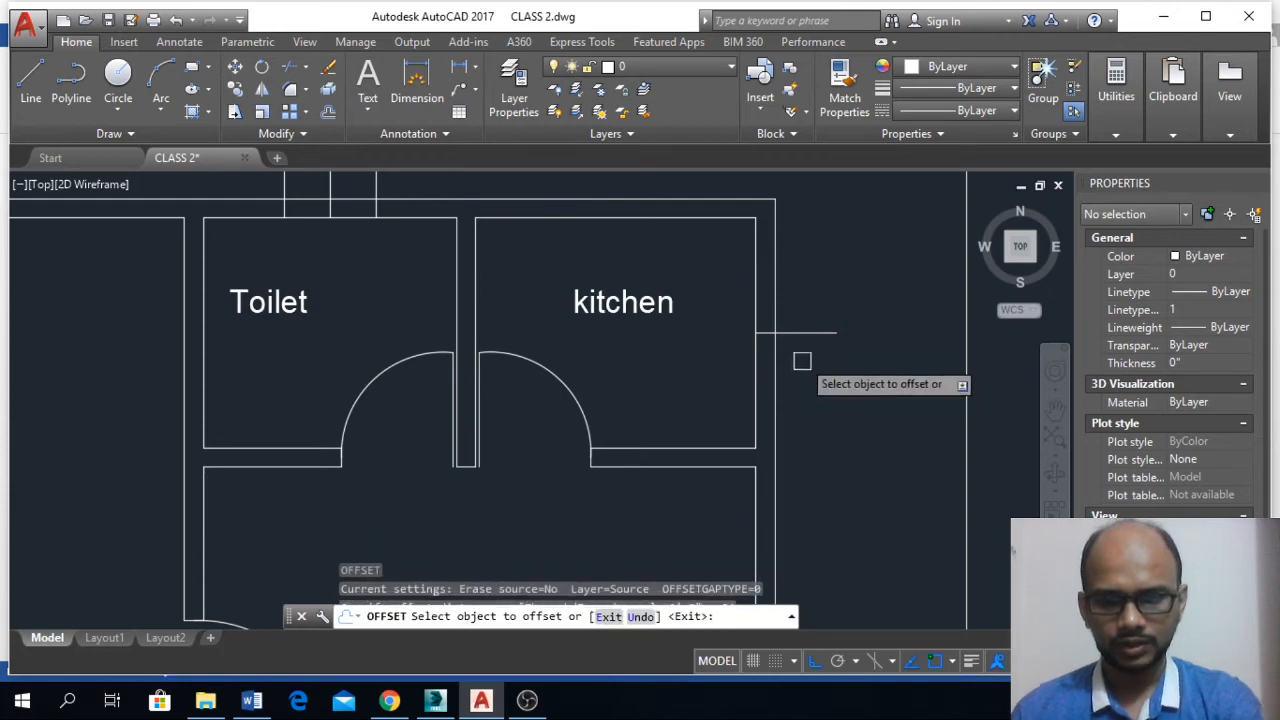
{"action": "left_click", "coordinate": [804, 335]}
{"action": "left_click", "coordinate": [804, 290]}
{"action": "left_click", "coordinate": [811, 336]}
{"action": "left_click", "coordinate": [806, 370]}
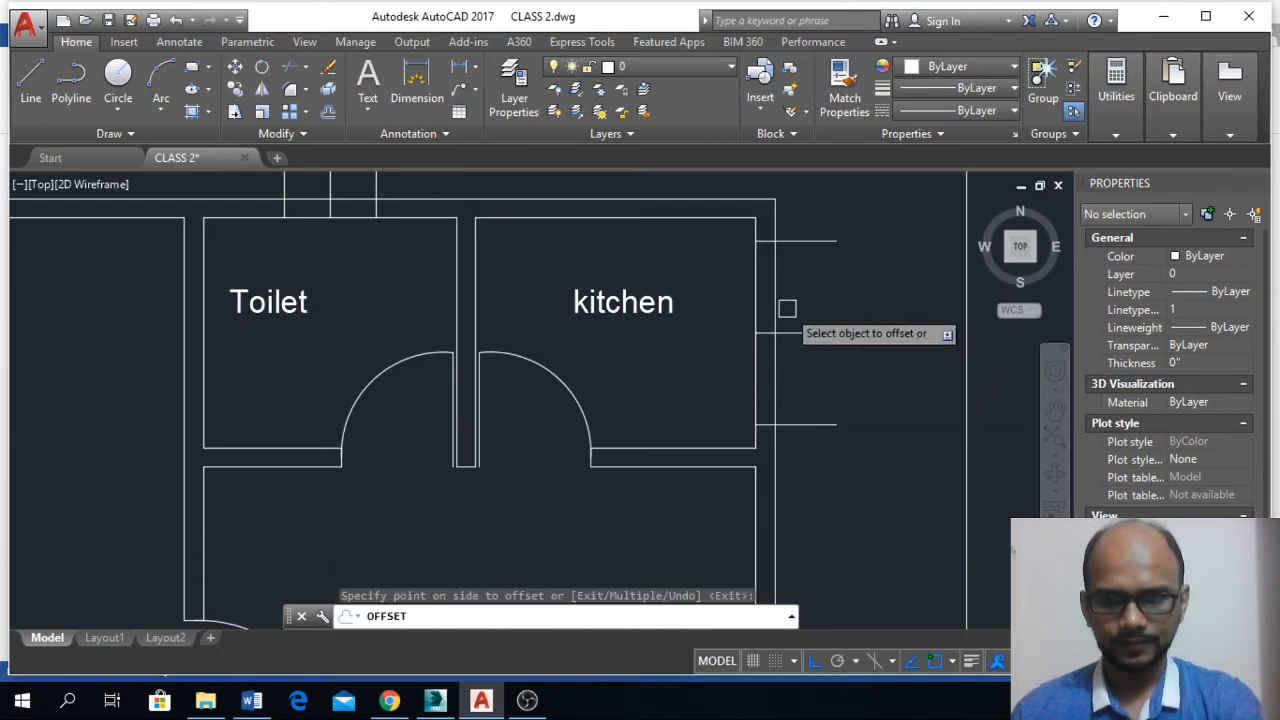
{"action": "scroll", "coordinate": [790, 320], "scroll_direction": "down", "scroll_amount": 5}
{"action": "scroll", "coordinate": [714, 359], "scroll_direction": "up", "scroll_amount": 6}
{"action": "key", "text": "Return"}
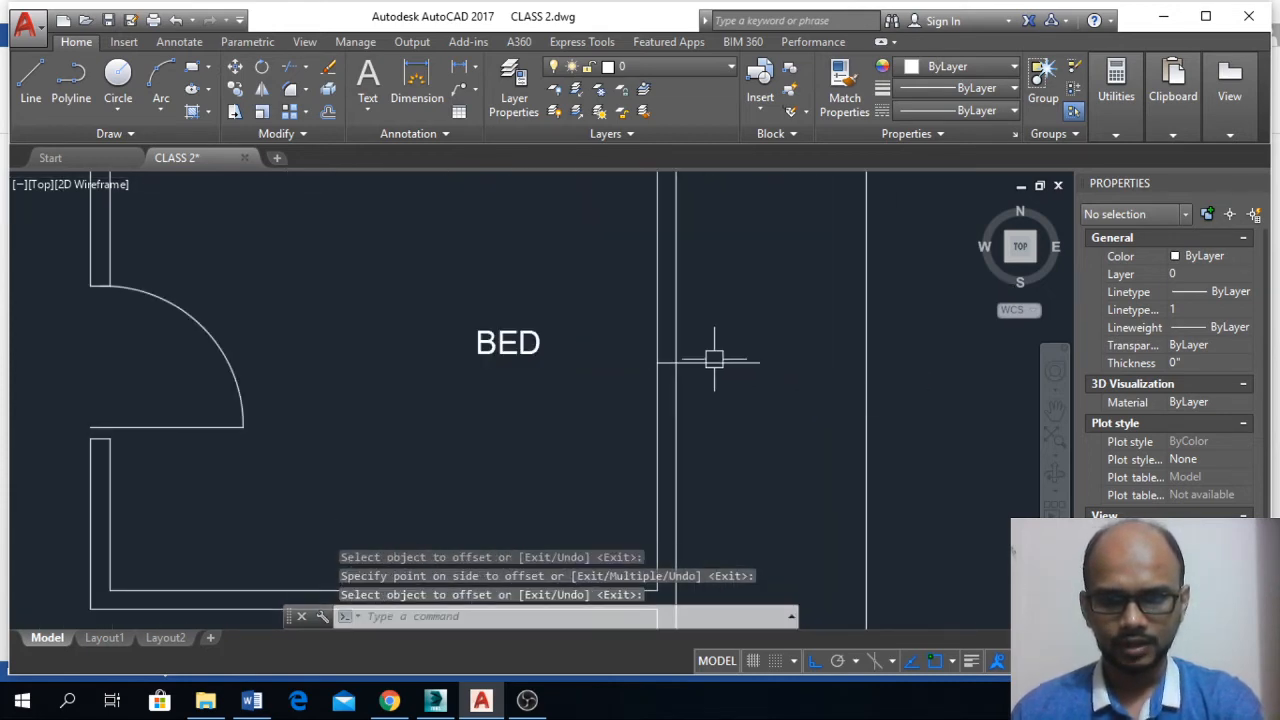
- Offset the BED room's horizontal centre line by 30 inches both upward and downward
{"action": "key", "text": "Return"}
{"action": "type", "text": "30"}
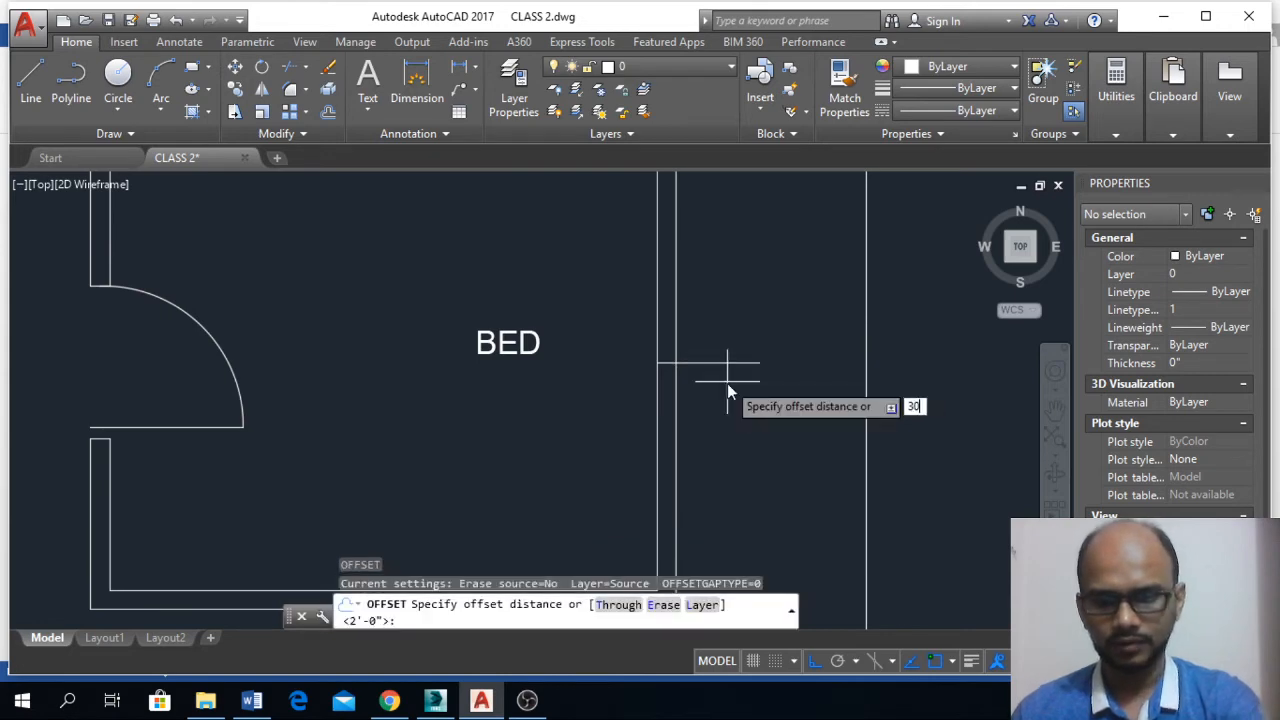
{"action": "key", "text": "Return"}
{"action": "left_click", "coordinate": [724, 364]}
{"action": "left_click", "coordinate": [731, 289]}
{"action": "left_click", "coordinate": [736, 365]}
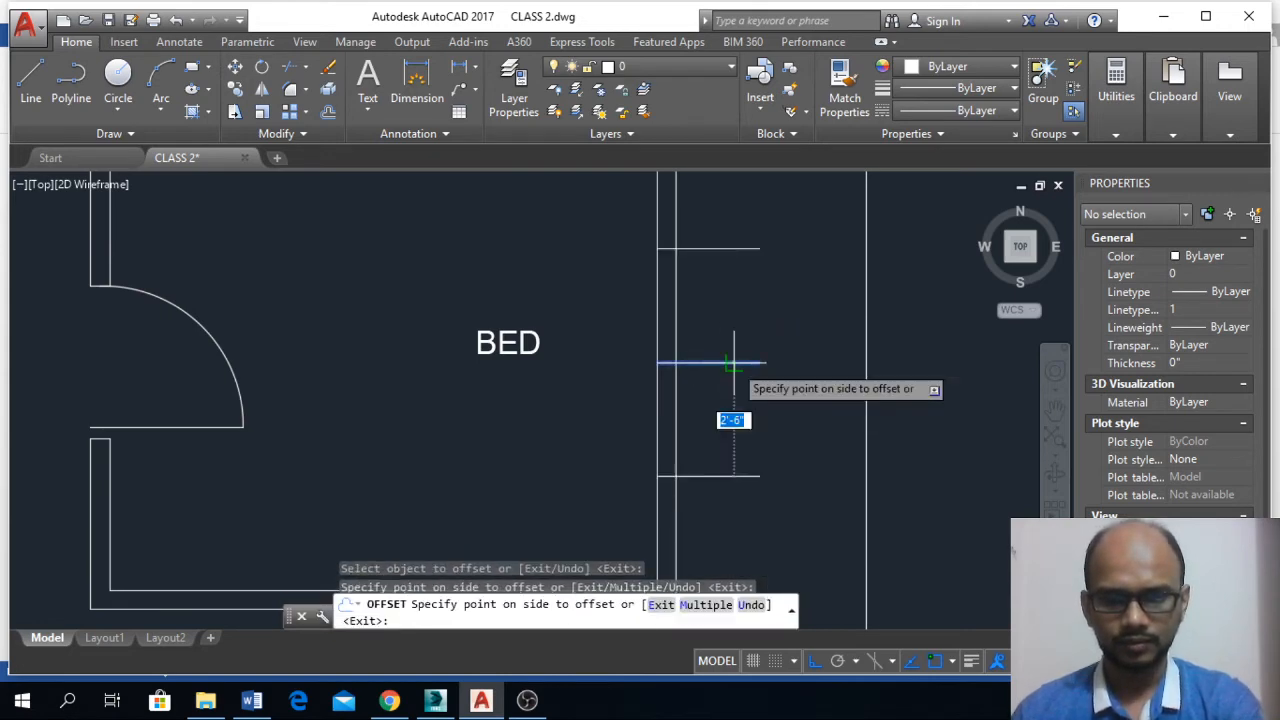
{"action": "left_click", "coordinate": [740, 415]}
{"action": "key", "text": "Escape"}
- Delete the three original centre lines at the Toilet, kitchen and BED walls, keeping their offset copies
{"action": "left_click", "coordinate": [734, 363]}
{"action": "scroll", "coordinate": [779, 440], "scroll_direction": "down", "scroll_amount": 4}
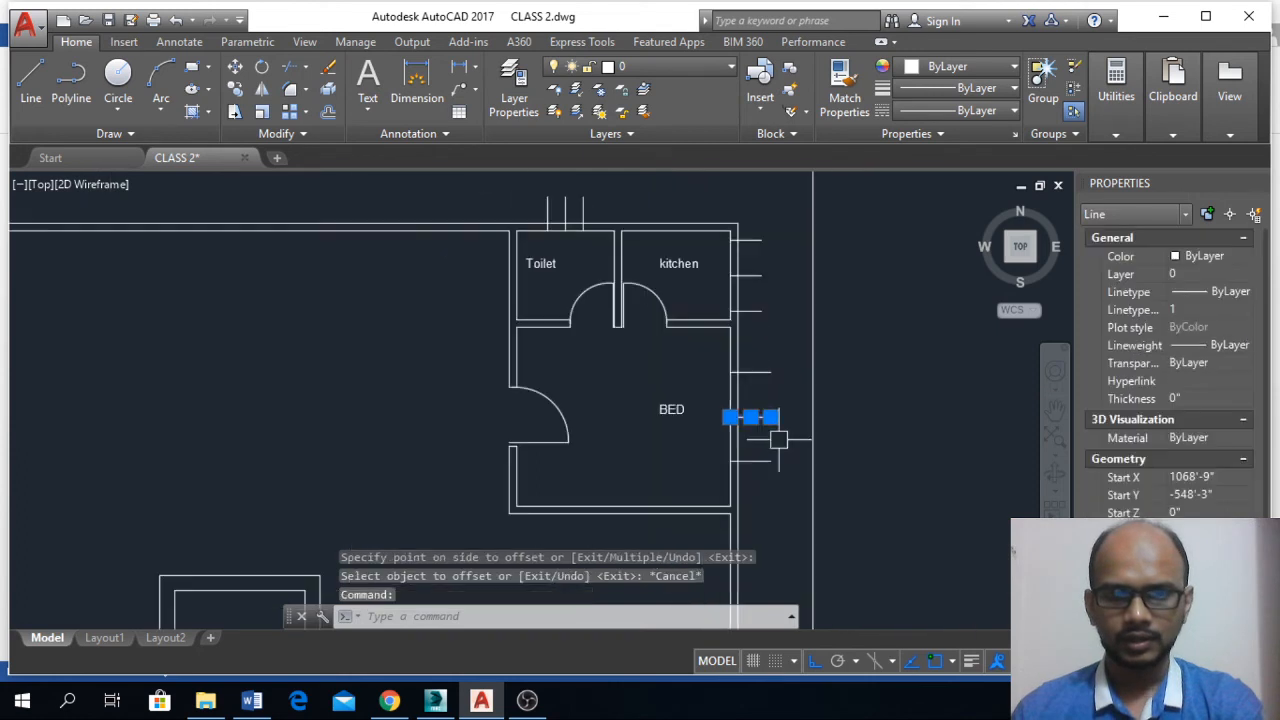
{"action": "left_click", "coordinate": [572, 205]}
{"action": "key", "text": "Delete"}
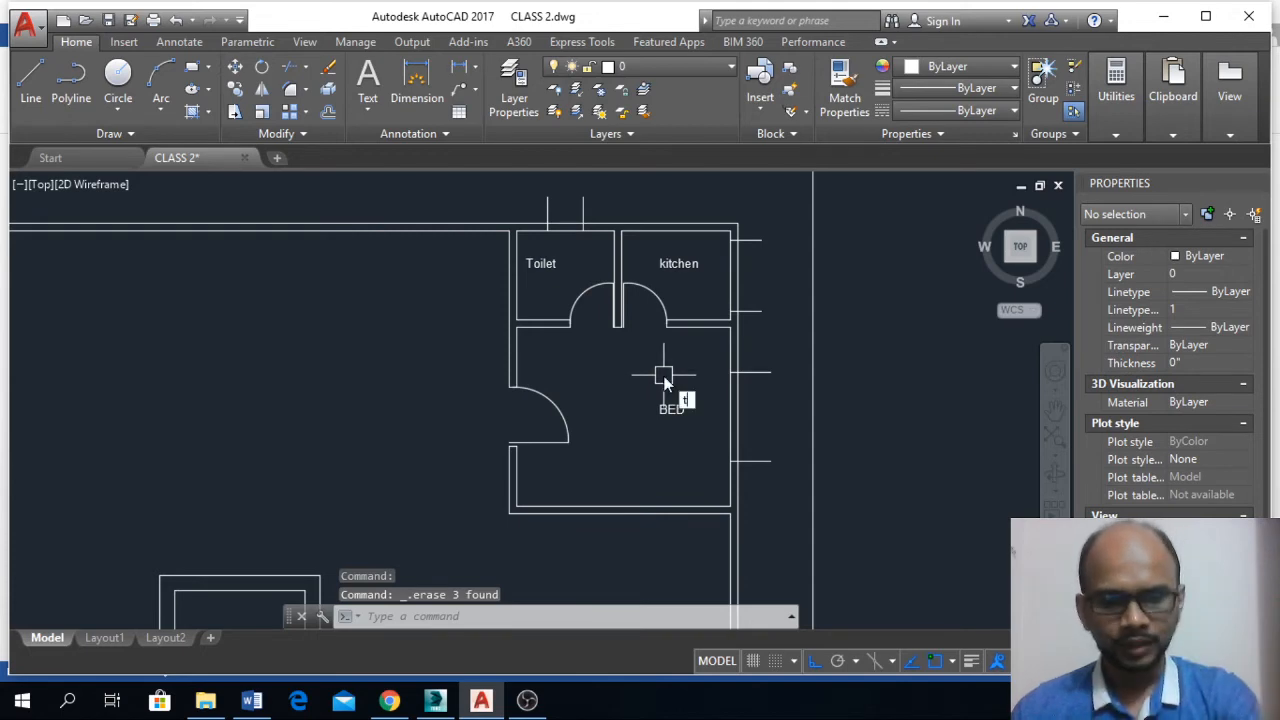
- Trim the Toilet's two offset lines back to the outer wall face and cut out the wall between them as an opening
{"action": "key", "text": "Return"}
{"action": "key", "text": "Return"}
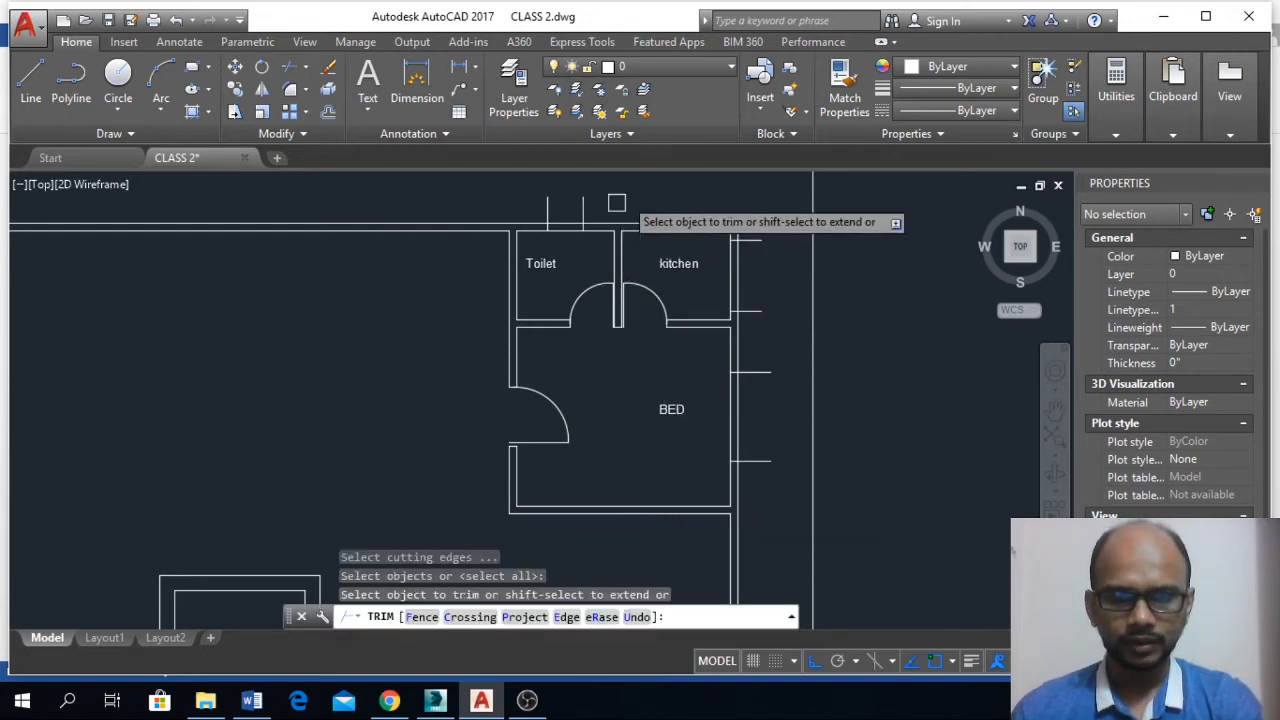
{"action": "left_click", "coordinate": [636, 183]}
{"action": "left_click", "coordinate": [547, 210]}
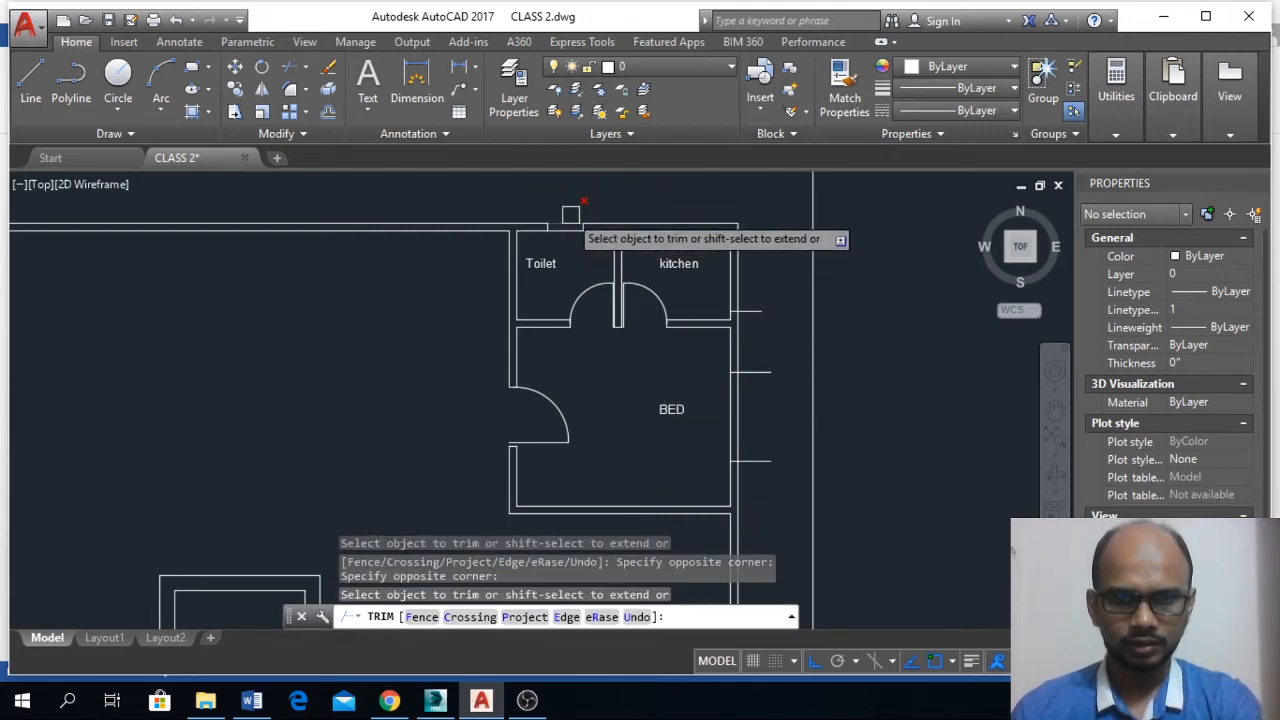
{"action": "scroll", "coordinate": [566, 212], "scroll_direction": "up", "scroll_amount": 5}
{"action": "left_click", "coordinate": [566, 212]}
{"action": "left_click", "coordinate": [530, 370]}
{"action": "scroll", "coordinate": [508, 282], "scroll_direction": "down", "scroll_amount": 5}
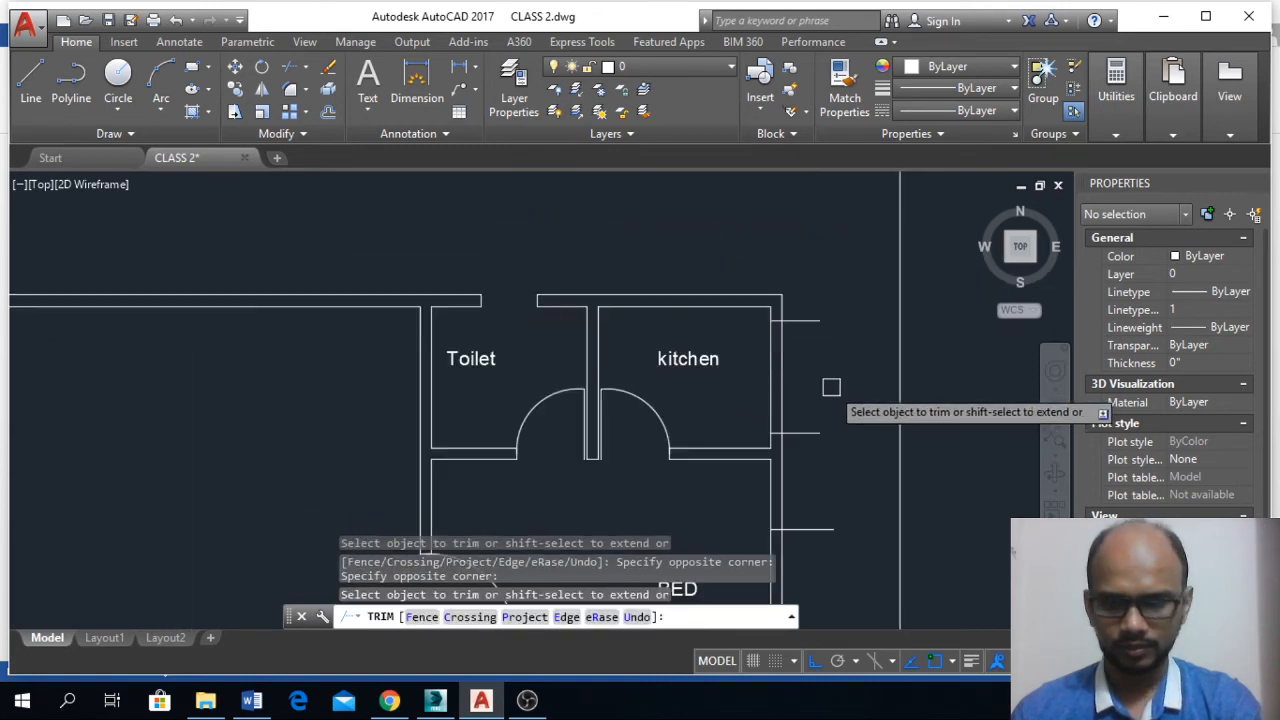
- Trim the kitchen's right wall between its two offset lines and remove the line ends projecting beyond the wall
{"action": "scroll", "coordinate": [801, 366], "scroll_direction": "up", "scroll_amount": 2}
{"action": "left_click", "coordinate": [801, 366]}
{"action": "left_click", "coordinate": [738, 400]}
{"action": "left_click", "coordinate": [791, 277]}
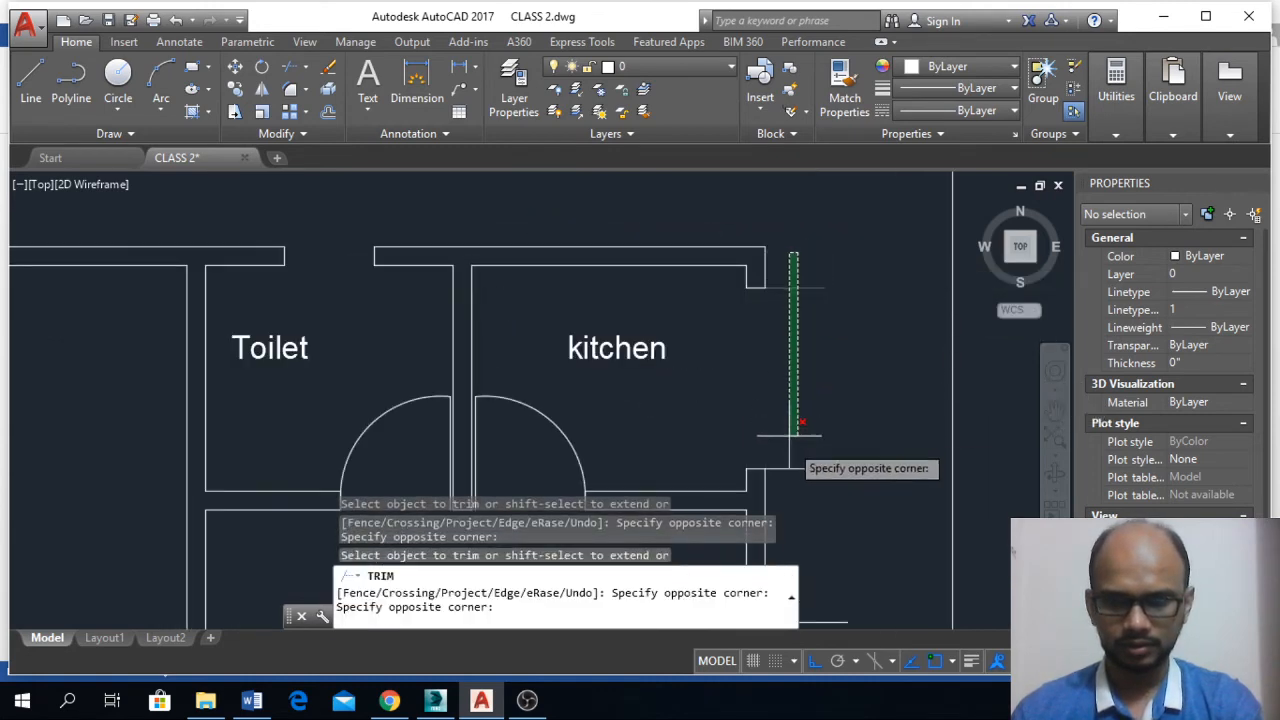
{"action": "left_click", "coordinate": [795, 470]}
- Trim the BED room's right wall between its two offset lines and remove the line ends projecting beyond the wall
{"action": "scroll", "coordinate": [805, 330], "scroll_direction": "down", "scroll_amount": 3}
{"action": "scroll", "coordinate": [789, 374], "scroll_direction": "up", "scroll_amount": 4}
{"action": "left_click", "coordinate": [780, 340]}
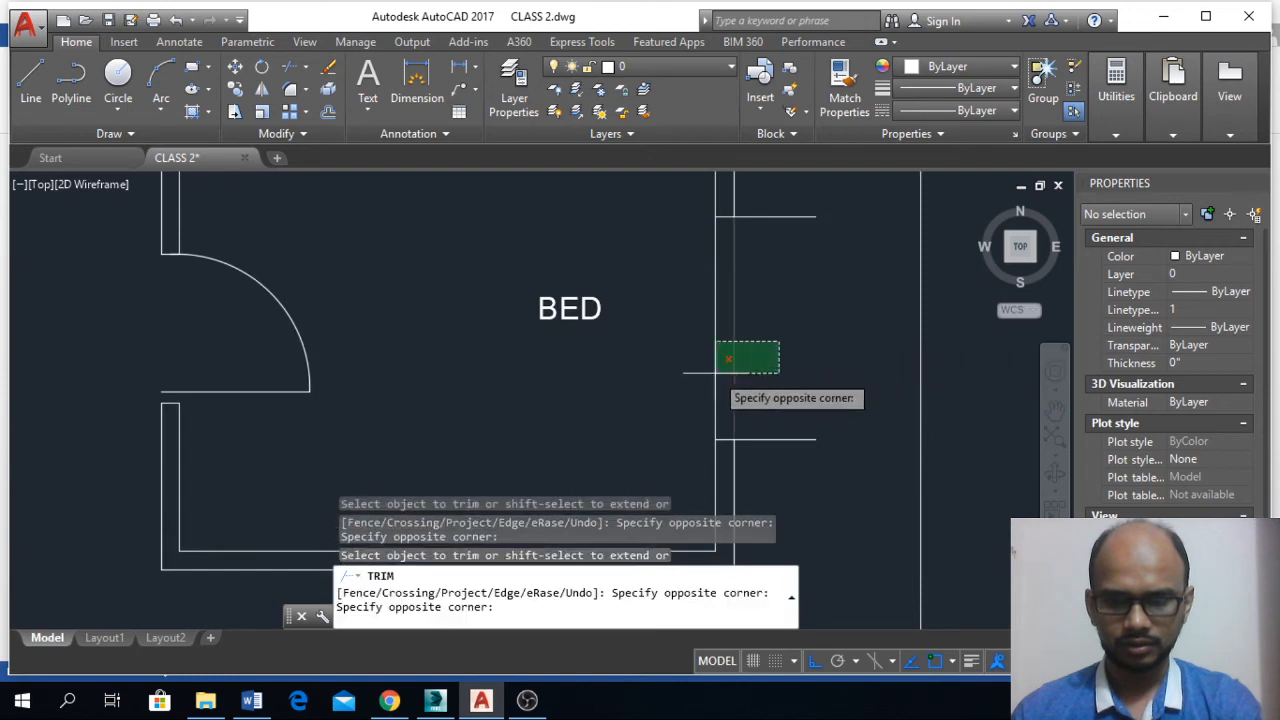
{"action": "left_click", "coordinate": [720, 372]}
{"action": "left_click", "coordinate": [783, 216]}
{"action": "left_click", "coordinate": [781, 442]}
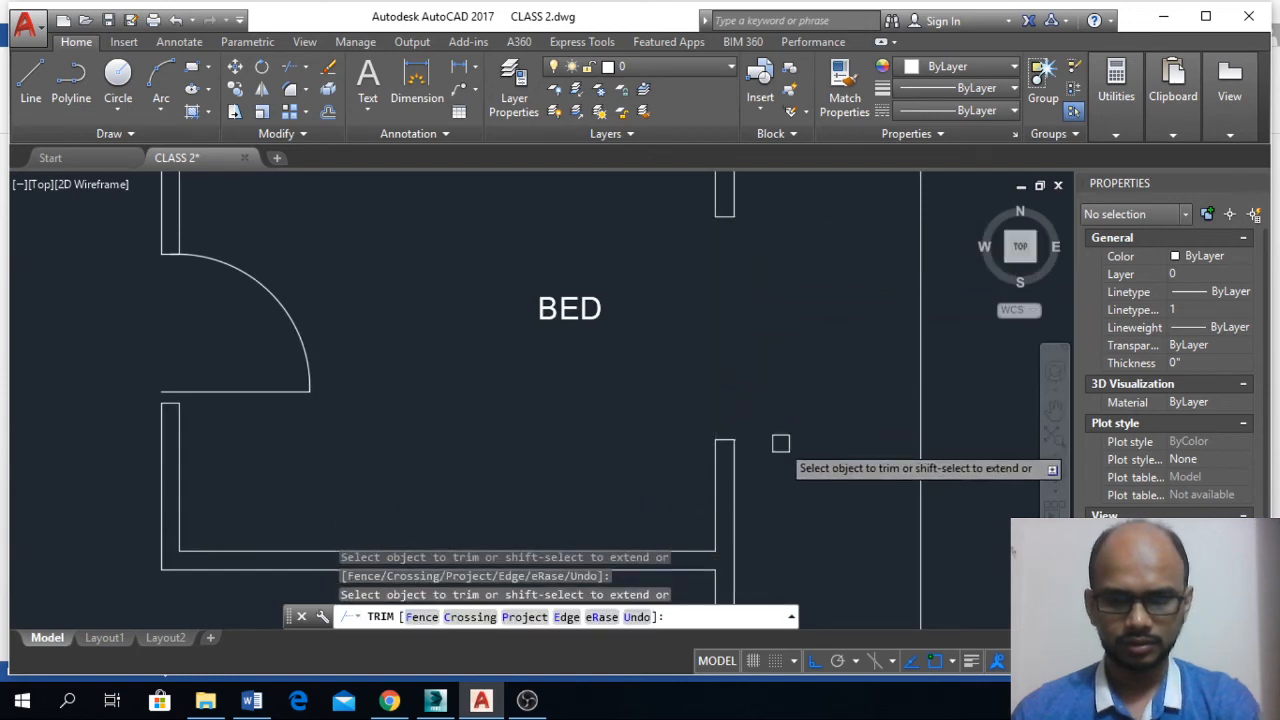
{"action": "key", "text": "Escape"}
- Draw a line across the Toilet's wall opening along the outer wall face, joining its two outer corners
{"action": "scroll", "coordinate": [781, 443], "scroll_direction": "down", "scroll_amount": 5}
{"action": "type", "text": "l"}
{"action": "key", "text": "Return"}
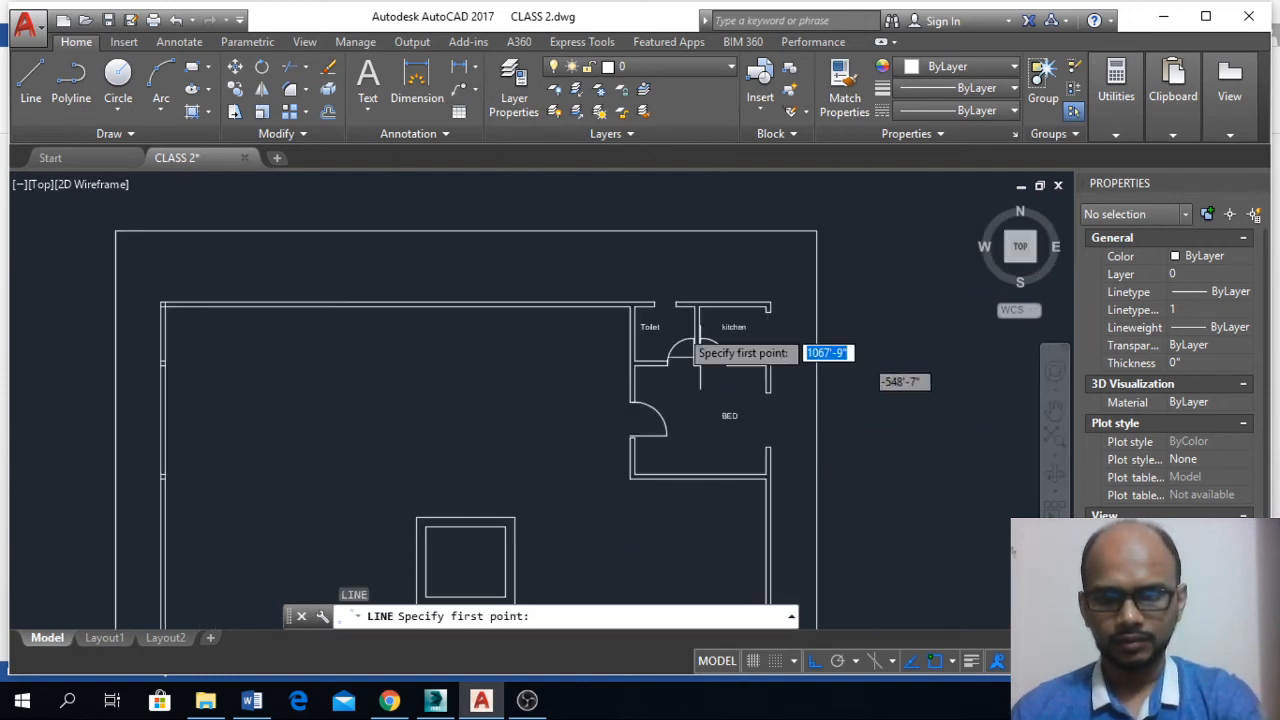
{"action": "scroll", "coordinate": [630, 320], "scroll_direction": "up", "scroll_amount": 8}
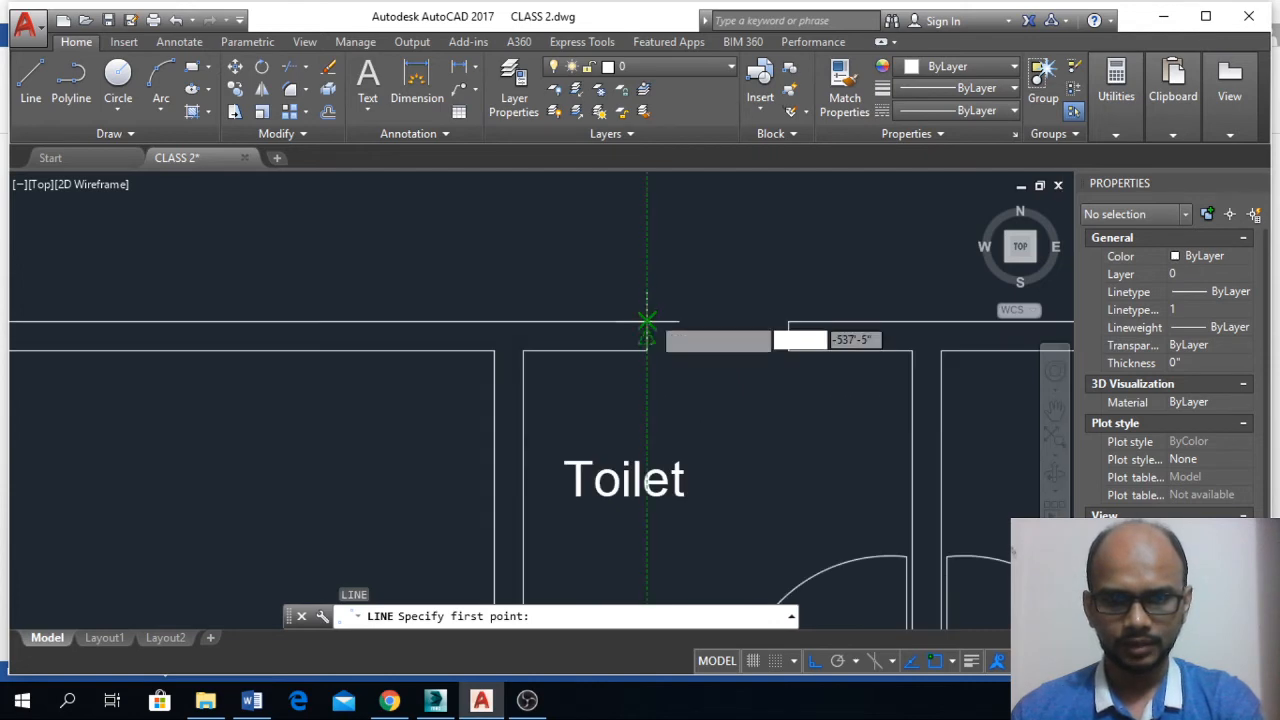
{"action": "left_click", "coordinate": [647, 322]}
{"action": "left_click", "coordinate": [782, 322]}
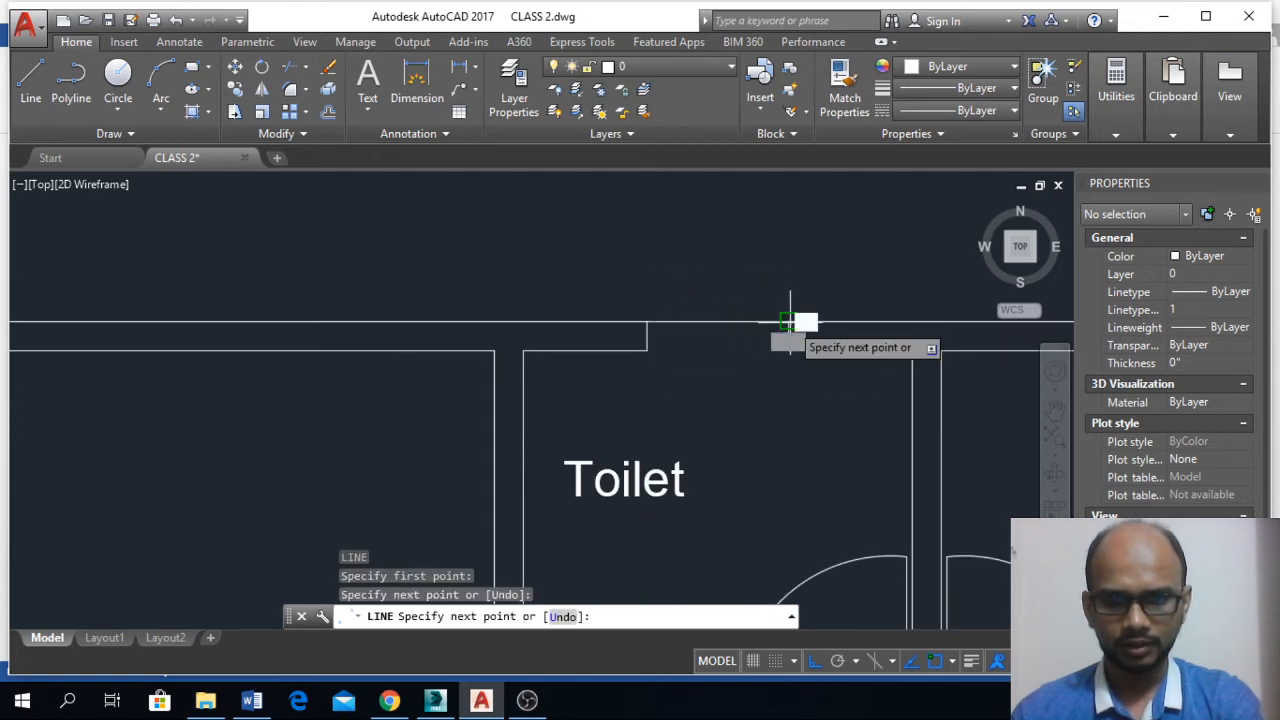
{"action": "key", "text": "Return"}
- Draw a line across the kitchen's wall opening along the outer wall face, joining its two outer corners
{"action": "scroll", "coordinate": [633, 347], "scroll_direction": "down", "scroll_amount": 5}
{"action": "scroll", "coordinate": [746, 332], "scroll_direction": "up", "scroll_amount": 5}
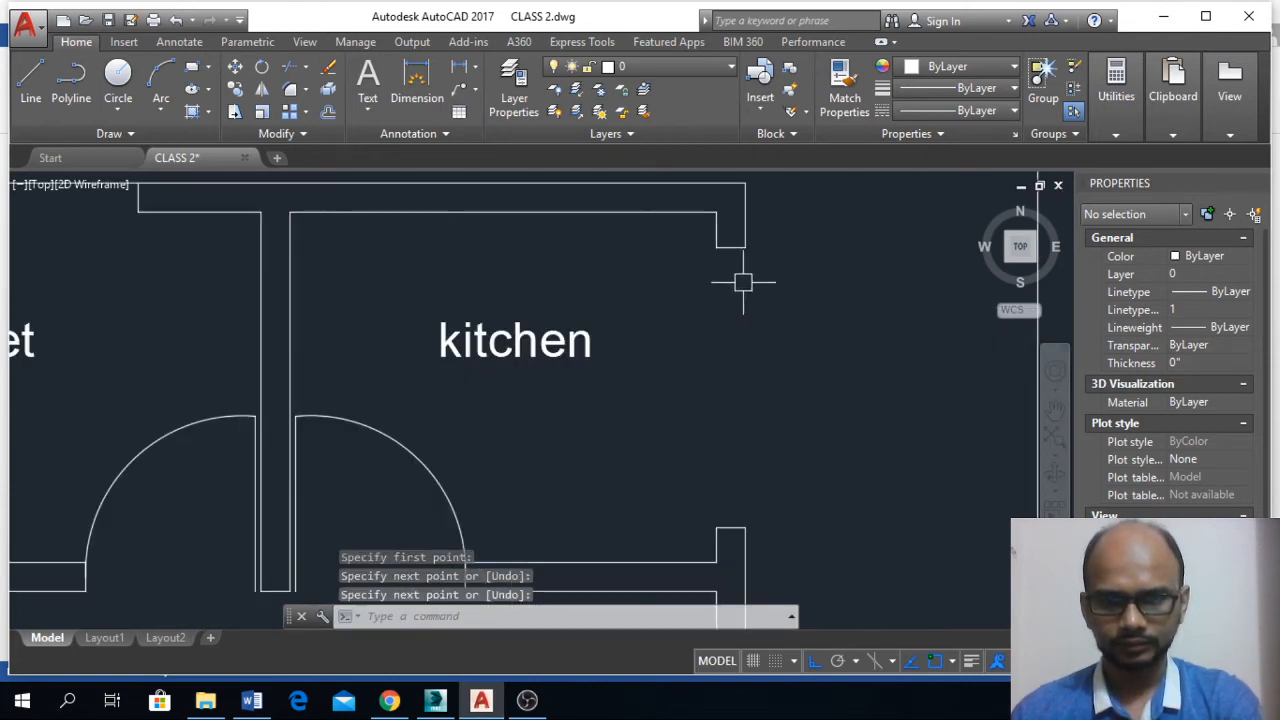
{"action": "key", "text": "Return"}
{"action": "left_click", "coordinate": [744, 248]}
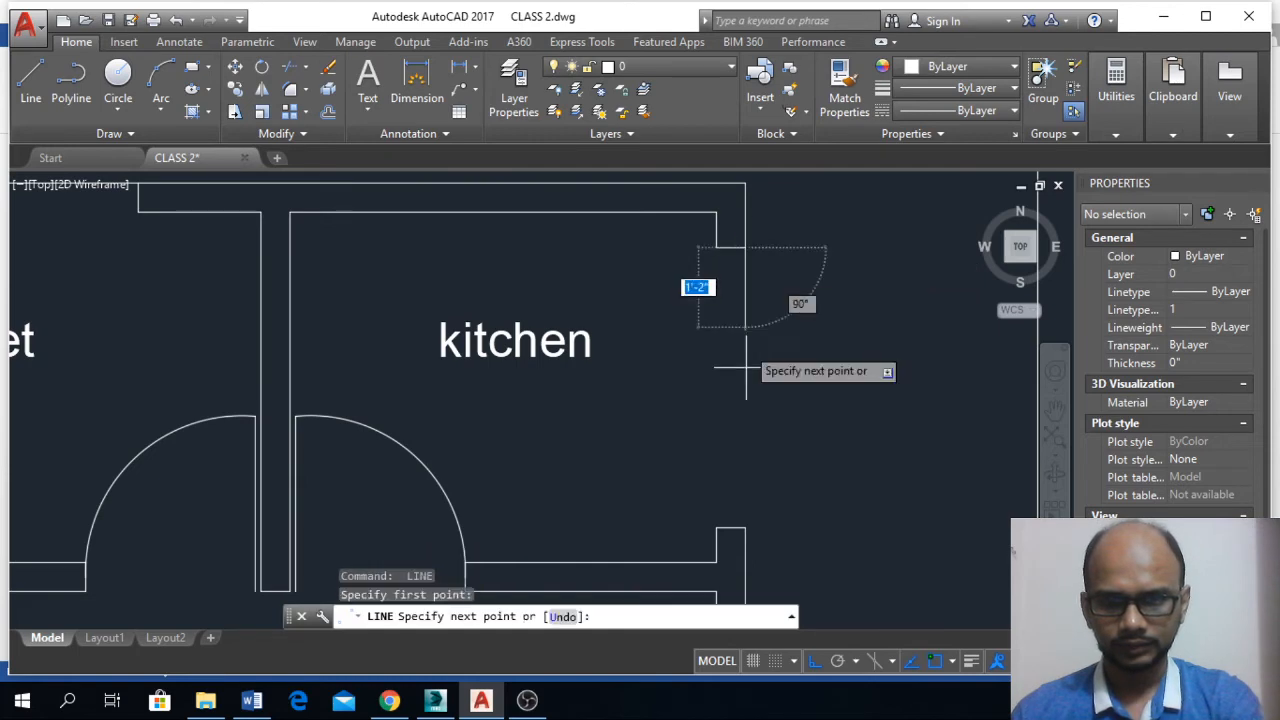
{"action": "left_click", "coordinate": [737, 540]}
{"action": "key", "text": "Return"}
- Draw a line across the BED room's wall opening along the outer wall face, joining its two outer corners
{"action": "scroll", "coordinate": [641, 457], "scroll_direction": "down", "scroll_amount": 5}
{"action": "scroll", "coordinate": [641, 457], "scroll_direction": "up", "scroll_amount": 5}
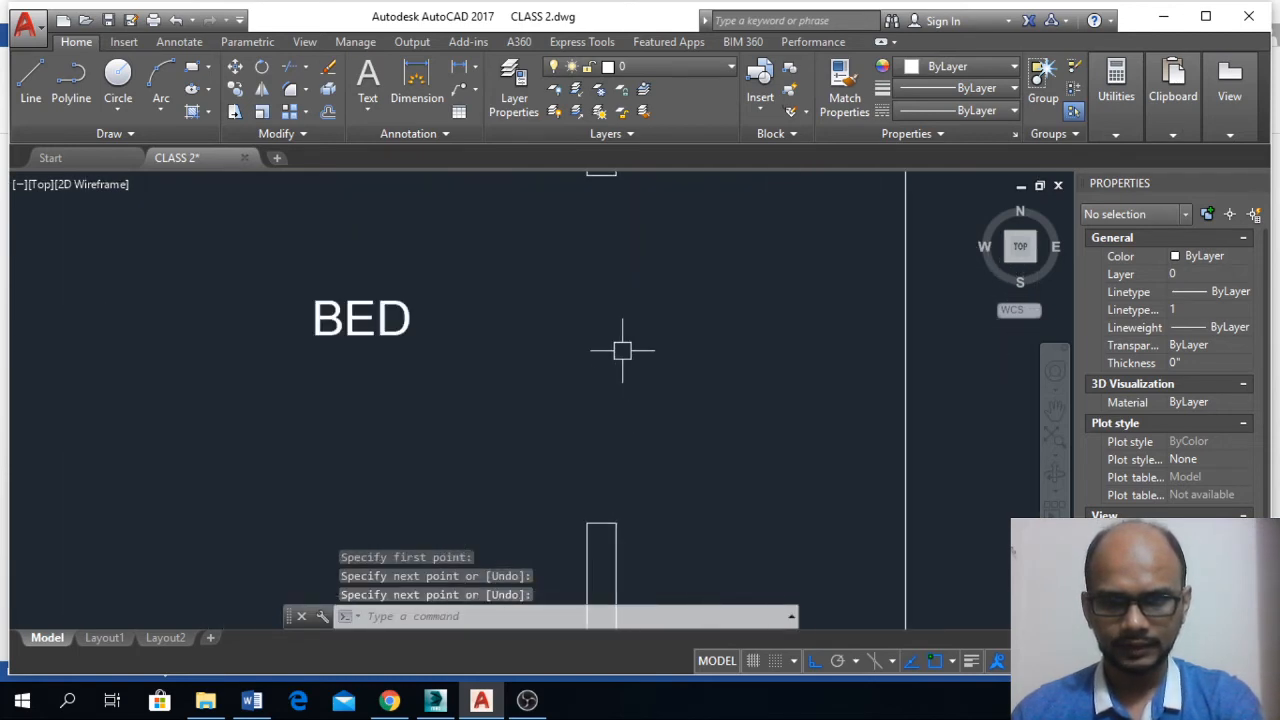
{"action": "key", "text": "Return"}
{"action": "left_click", "coordinate": [634, 176]}
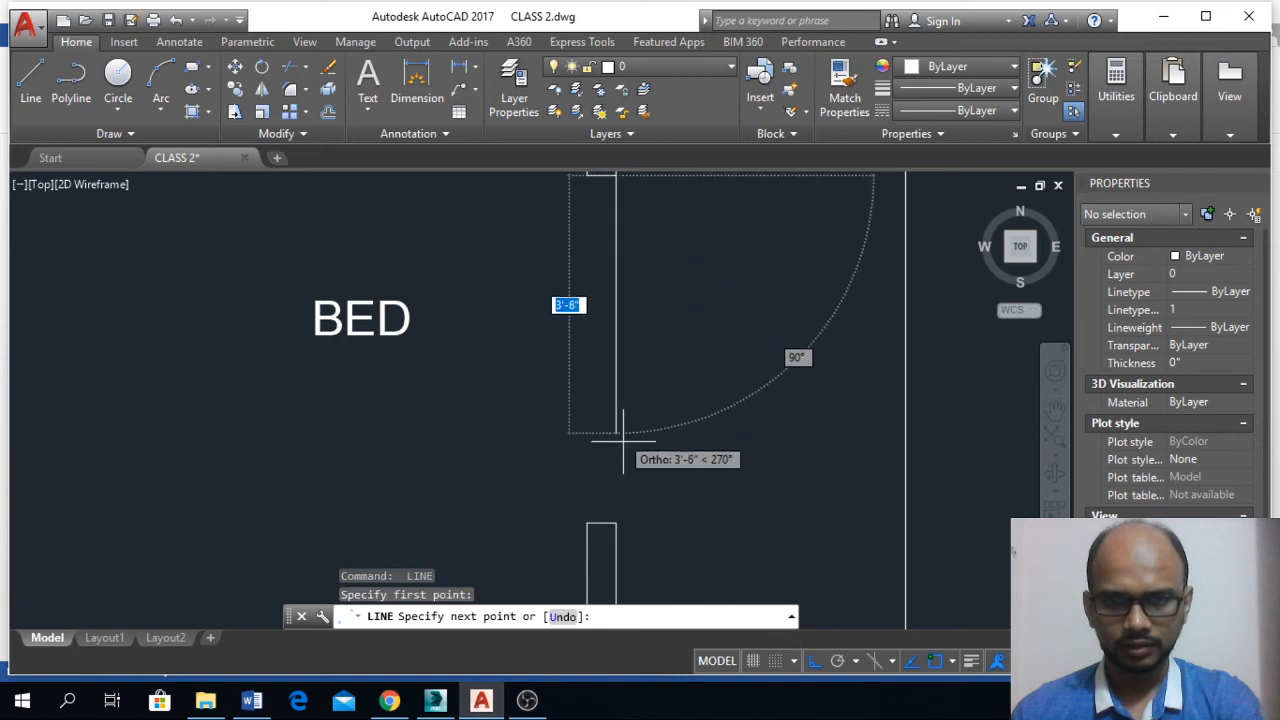
{"action": "left_click", "coordinate": [612, 522]}
{"action": "key", "text": "Return"}
- Offset the BED window's outer line 5 inches inward to close the right wall opening along its inner face
{"action": "scroll", "coordinate": [615, 522], "scroll_direction": "down", "scroll_amount": 5}
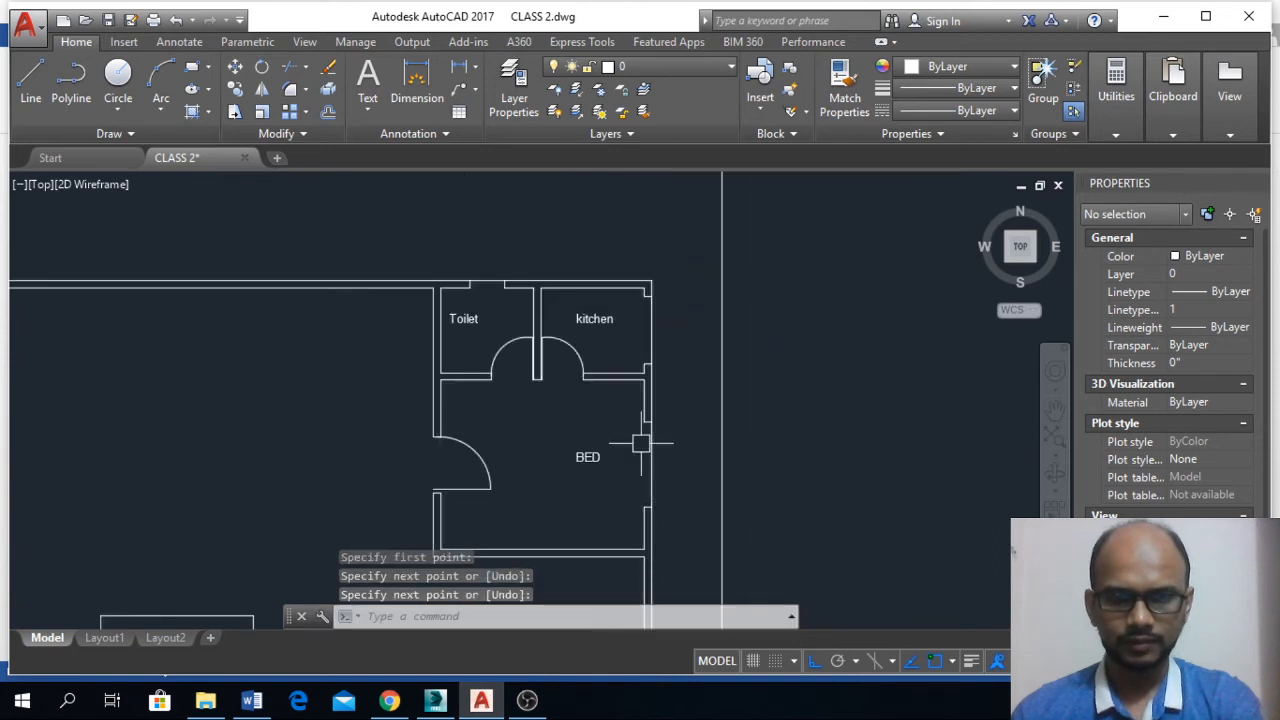
{"action": "scroll", "coordinate": [647, 458], "scroll_direction": "up", "scroll_amount": 5}
{"action": "type", "text": "o"}
{"action": "key", "text": "Return"}
{"action": "type", "text": "5"}
{"action": "key", "text": "Return"}
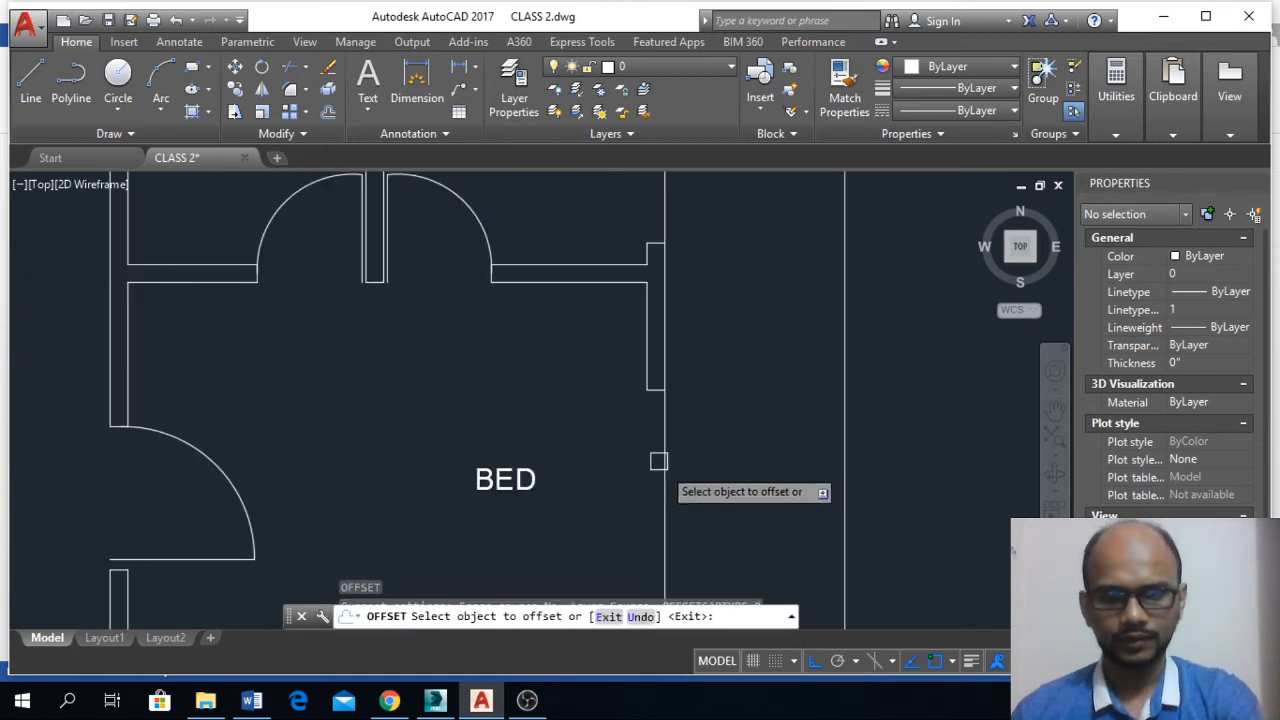
{"action": "left_click", "coordinate": [660, 458]}
{"action": "left_click", "coordinate": [654, 480]}
- Offset the kitchen and Toilet windows' outer lines inward by the same 5 inches to close both openings along the inner wall faces
{"action": "scroll", "coordinate": [707, 441], "scroll_direction": "down", "scroll_amount": 4}
{"action": "left_click", "coordinate": [706, 323]}
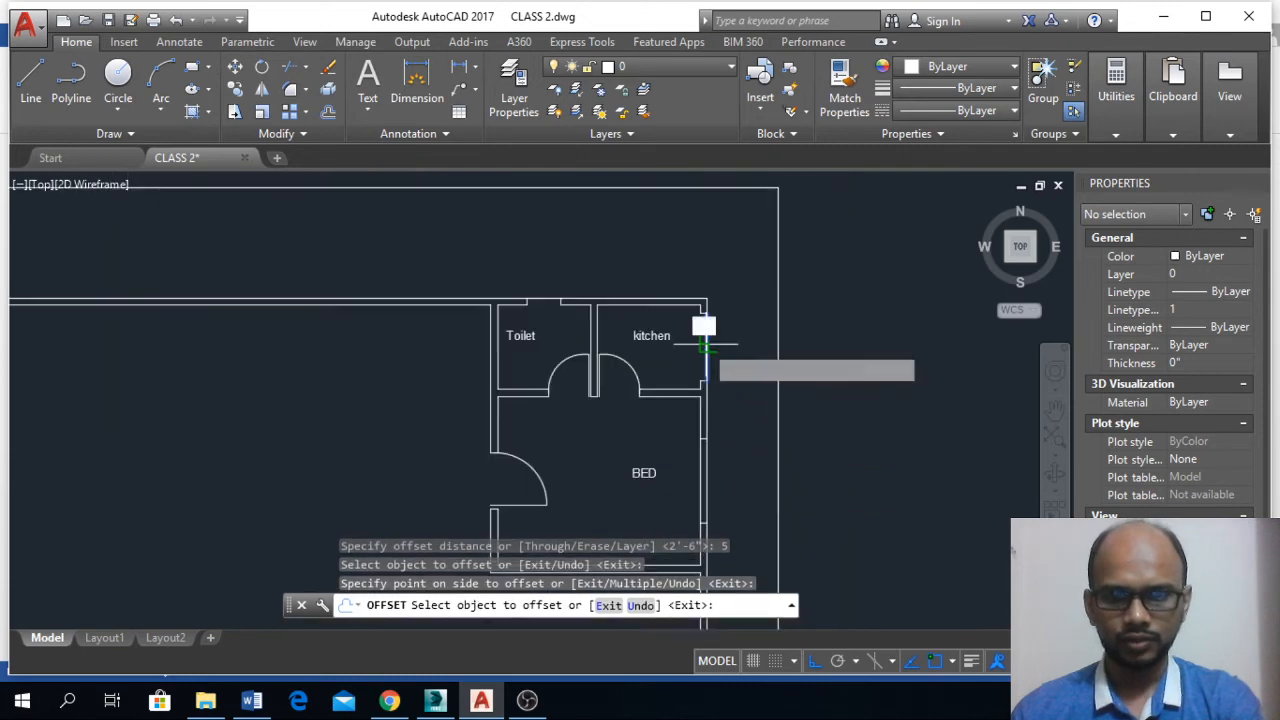
{"action": "left_click", "coordinate": [555, 305]}
{"action": "scroll", "coordinate": [518, 280], "scroll_direction": "up", "scroll_amount": 4}
{"action": "left_click", "coordinate": [561, 309]}
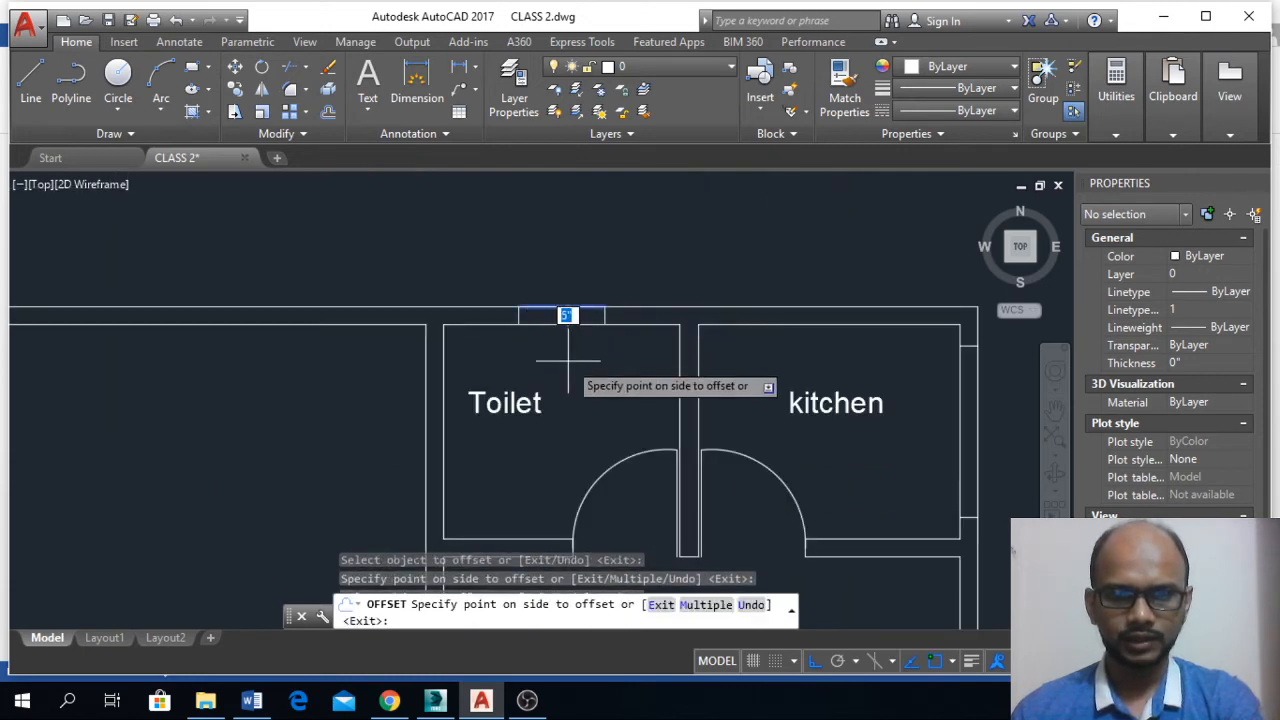
{"action": "left_click", "coordinate": [568, 361]}
{"action": "middle_click_drag", "start_coordinate": [573, 362], "coordinate": [571, 297]}
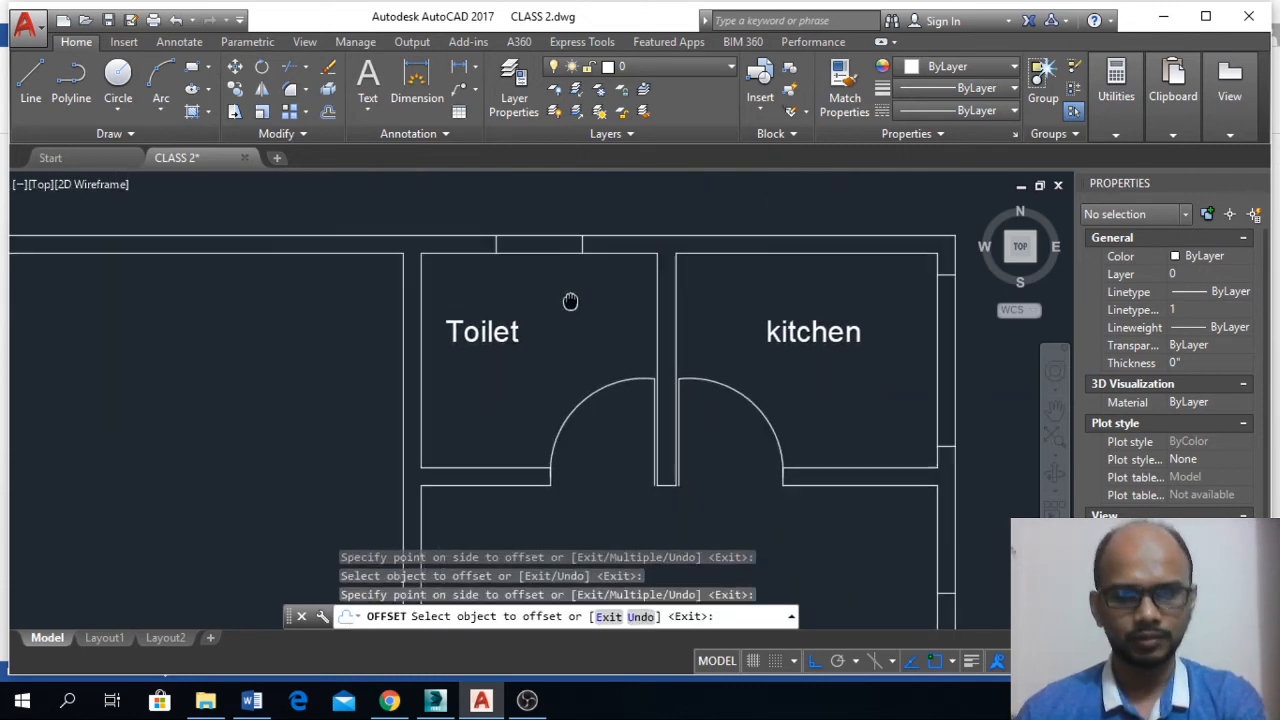
{"action": "key", "text": "Escape"}
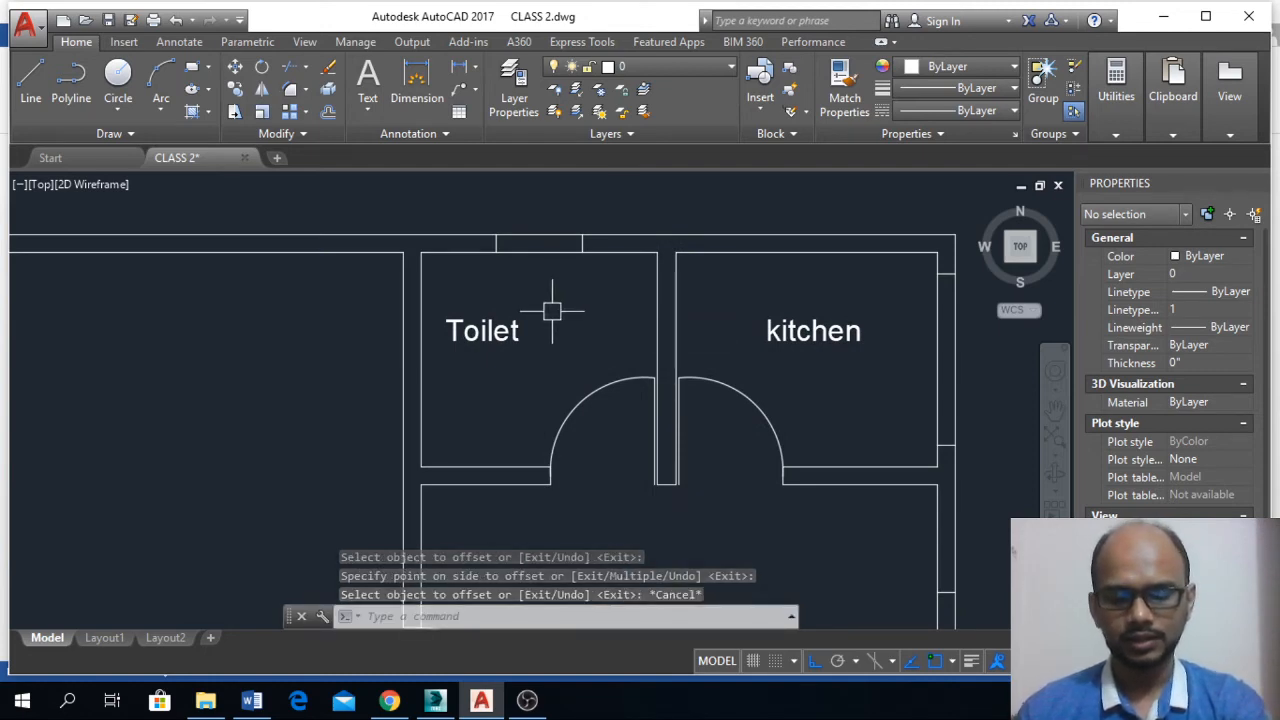
- Offset both face lines of the Toilet window 2 inches toward the middle of the wall to draw its glass lines
{"action": "type", "text": "o"}
{"action": "key", "text": "Return"}
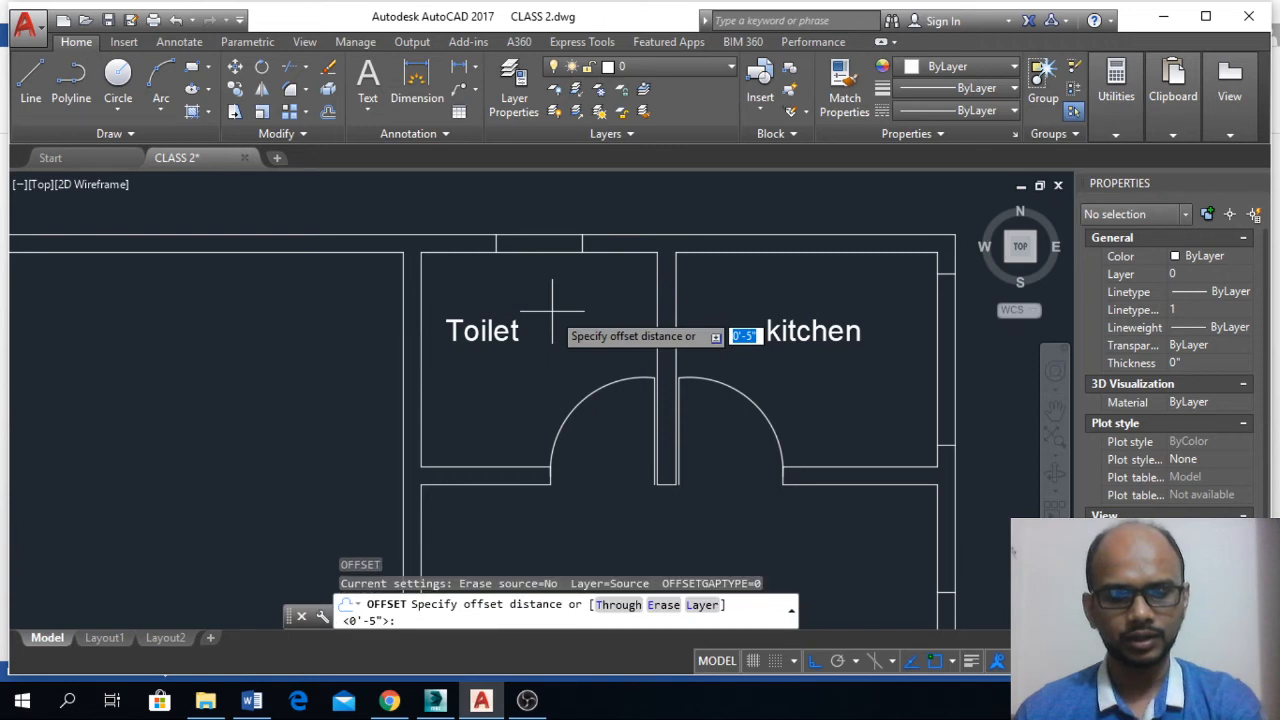
{"action": "key", "text": "Return"}
{"action": "left_click", "coordinate": [537, 243]}
{"action": "left_click", "coordinate": [560, 300]}
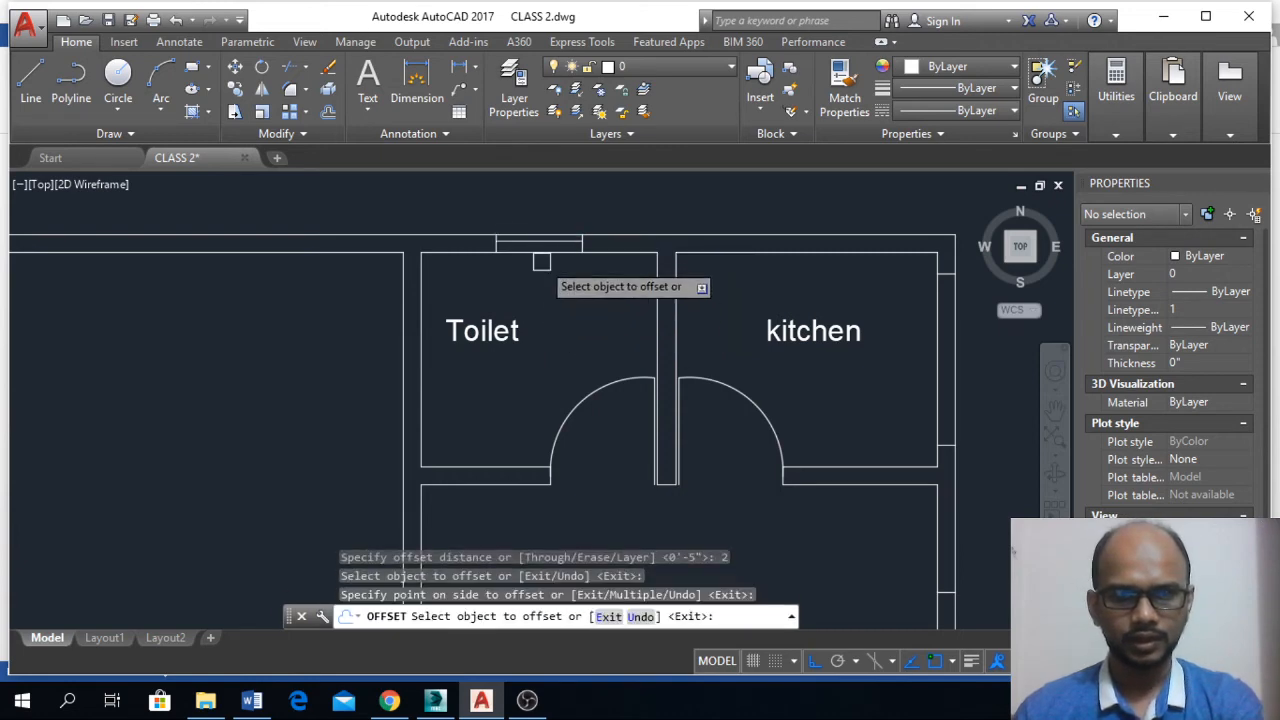
{"action": "left_click", "coordinate": [541, 240]}
{"action": "left_click", "coordinate": [540, 205]}
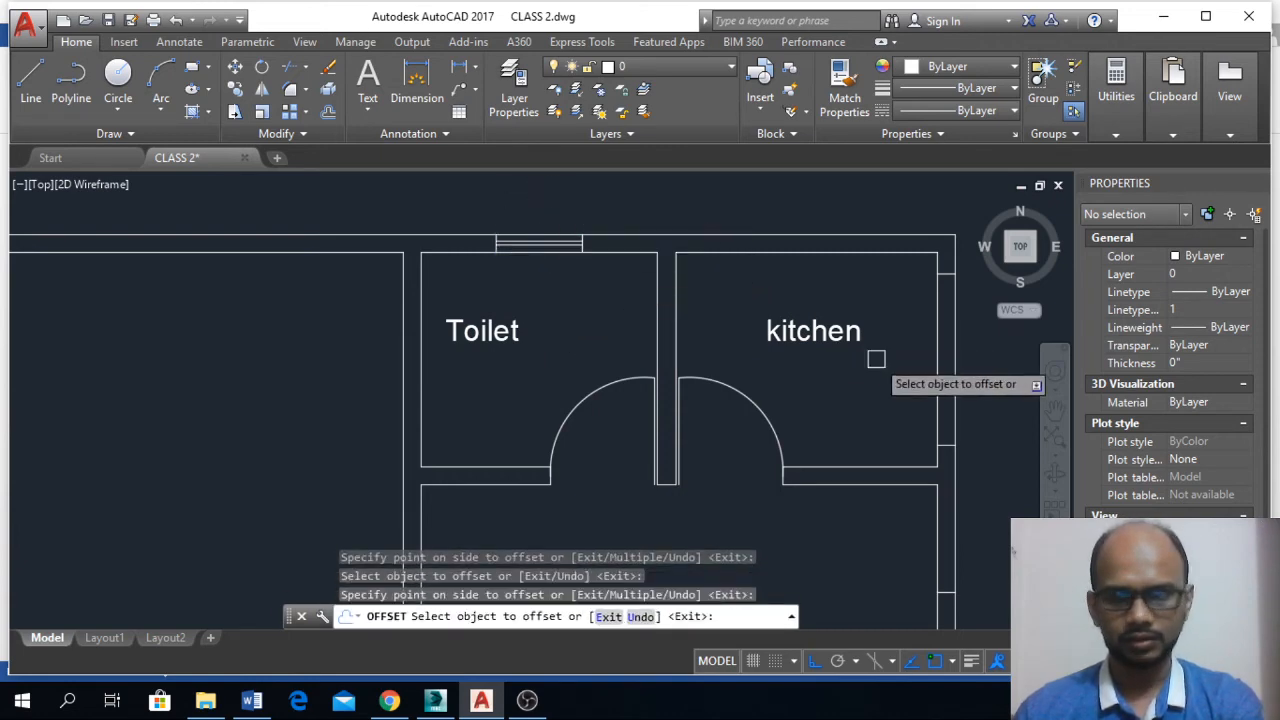
- Offset the face lines of the kitchen and BED windows 2 inches toward the middle of the wall for their glass lines
{"action": "left_click", "coordinate": [938, 373]}
{"action": "left_click", "coordinate": [973, 373]}
{"action": "middle_click_drag", "start_coordinate": [852, 400], "coordinate": [668, 227]}
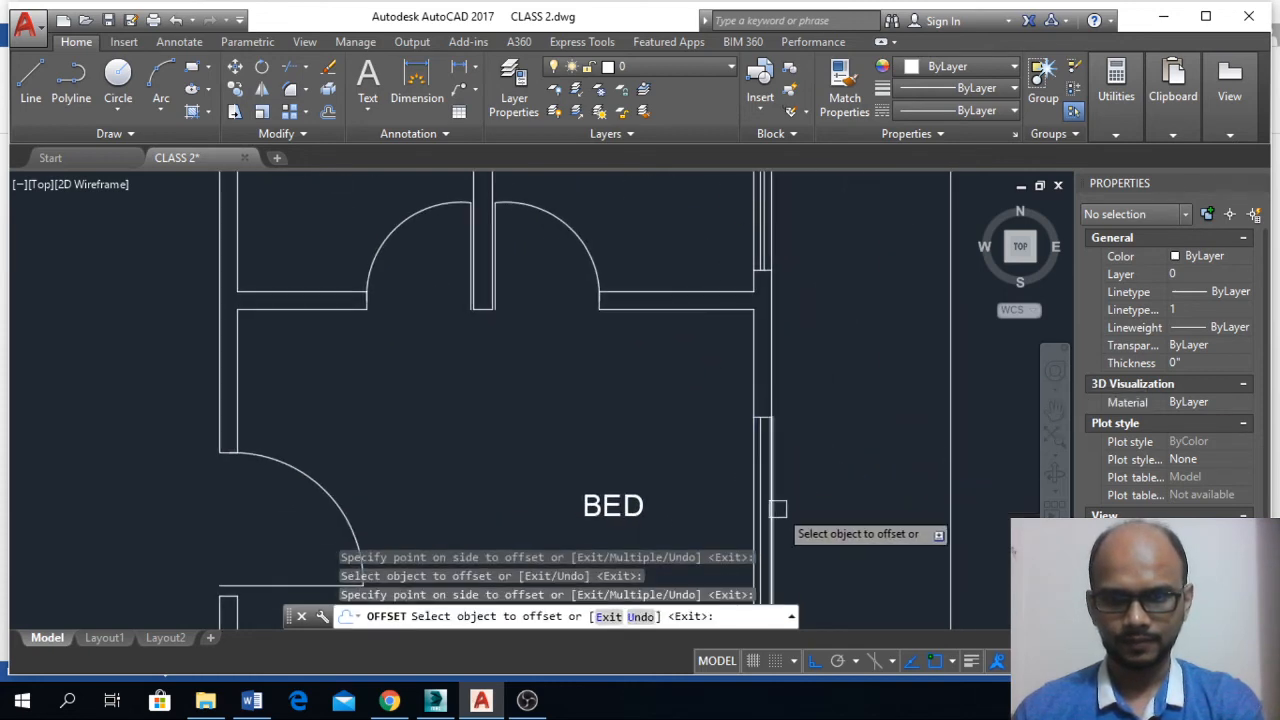
{"action": "left_click", "coordinate": [768, 508]}
{"action": "left_click", "coordinate": [745, 480]}
{"action": "key", "text": "Escape"}
{"action": "scroll", "coordinate": [749, 400], "scroll_direction": "down", "scroll_amount": 5}
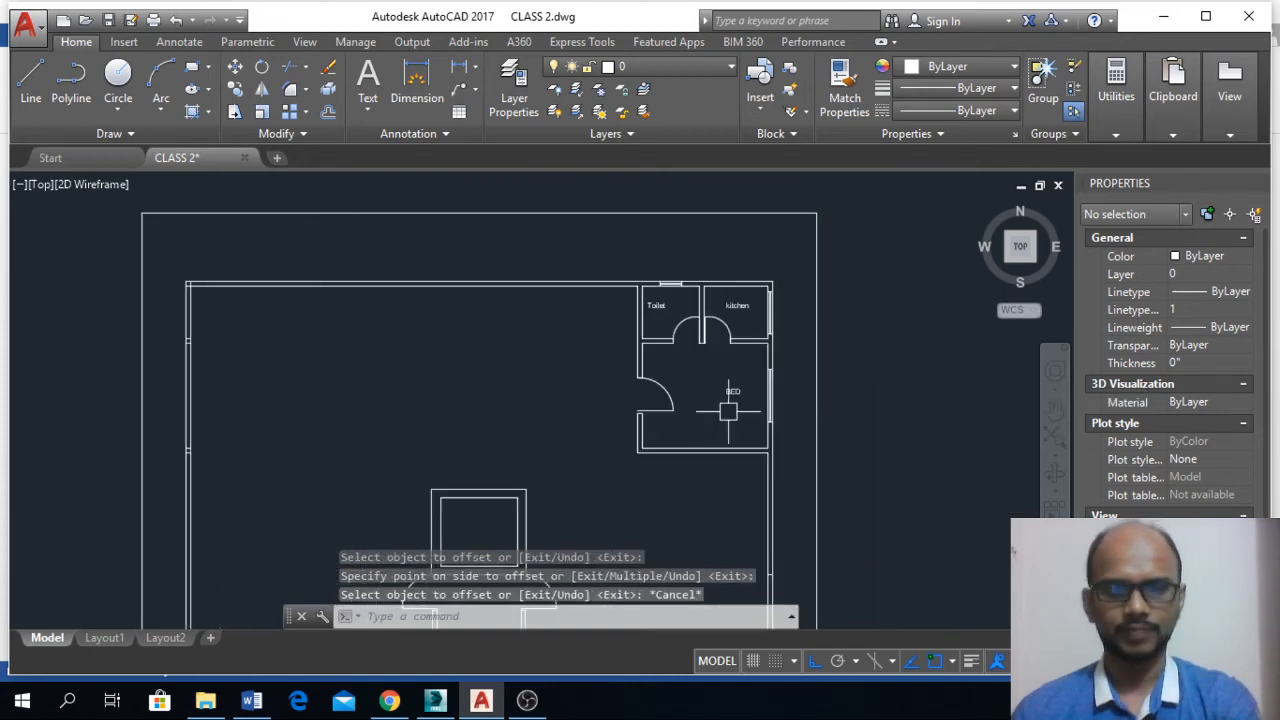
- Look over the whole floor plan, from the windowed rooms to the staircase area
{"action": "mouse_move", "coordinate": [729, 414]}
{"action": "middle_mouse_down"}
{"action": "mouse_move", "coordinate": [652, 430]}
{"action": "mouse_move", "coordinate": [685, 290]}
{"action": "middle_mouse_up"}
{"action": "middle_click_drag", "start_coordinate": [623, 377], "coordinate": [741, 279]}
{"action": "mouse_move", "coordinate": [555, 392]}
{"action": "middle_mouse_down"}
{"action": "mouse_move", "coordinate": [636, 330]}
{"action": "mouse_move", "coordinate": [659, 355]}
{"action": "middle_mouse_up"}
{"action": "scroll", "coordinate": [617, 422], "scroll_direction": "down", "scroll_amount": 5}
{"action": "scroll", "coordinate": [727, 326], "scroll_direction": "up", "scroll_amount": 4}
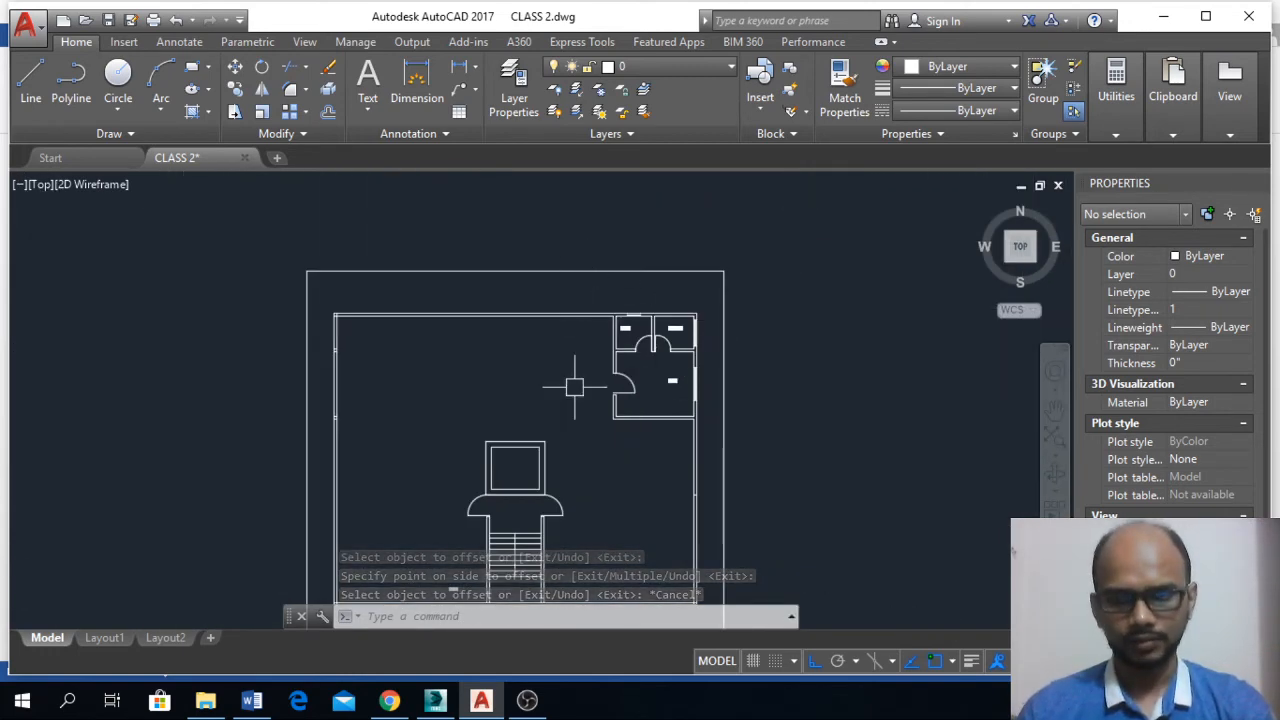
{"action": "scroll", "coordinate": [649, 387], "scroll_direction": "up", "scroll_amount": 4}
{"action": "scroll", "coordinate": [655, 383], "scroll_direction": "down", "scroll_amount": 2}
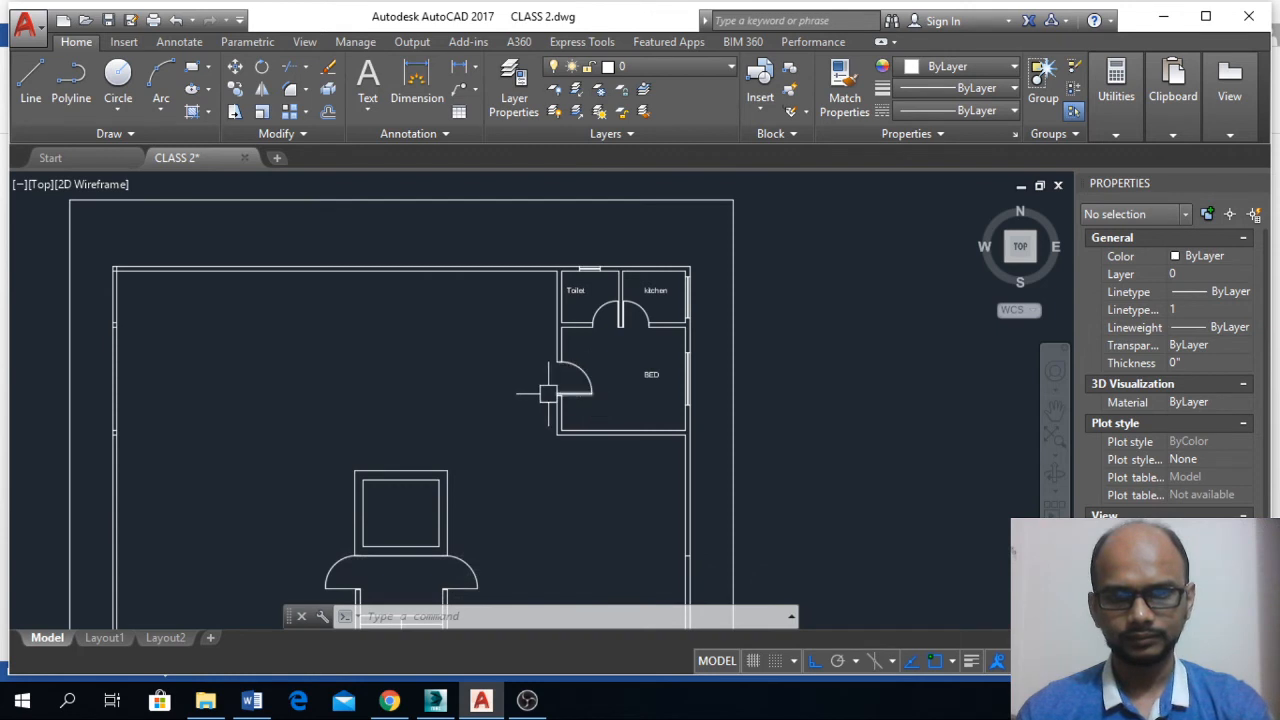
{"action": "scroll", "coordinate": [548, 393], "scroll_direction": "up", "scroll_amount": 2}
{"action": "middle_click_drag", "start_coordinate": [650, 329], "coordinate": [634, 363]}
{"action": "scroll", "coordinate": [611, 389], "scroll_direction": "down", "scroll_amount": 5}
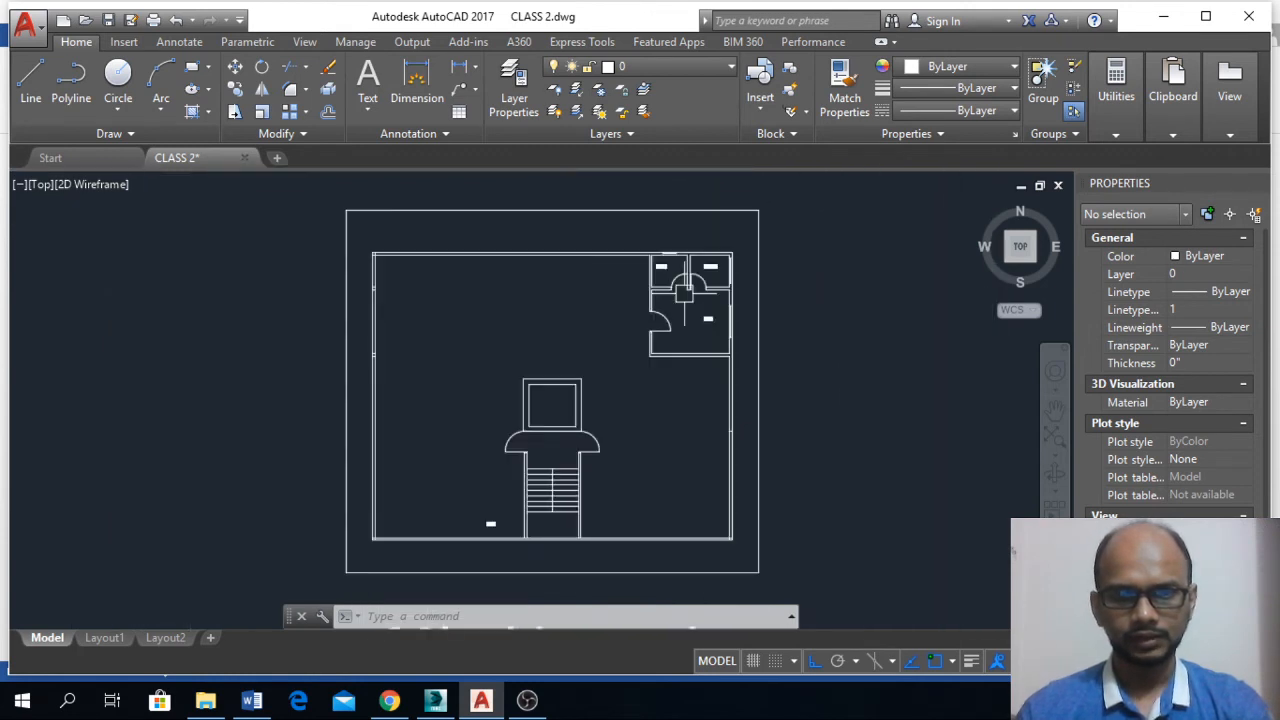
{"action": "scroll", "coordinate": [564, 403], "scroll_direction": "down", "scroll_amount": 2}
- Offset the bottom wall's inner line 5 feet upward, above the BED label beside the staircase
{"action": "scroll", "coordinate": [613, 440], "scroll_direction": "up", "scroll_amount": 8}
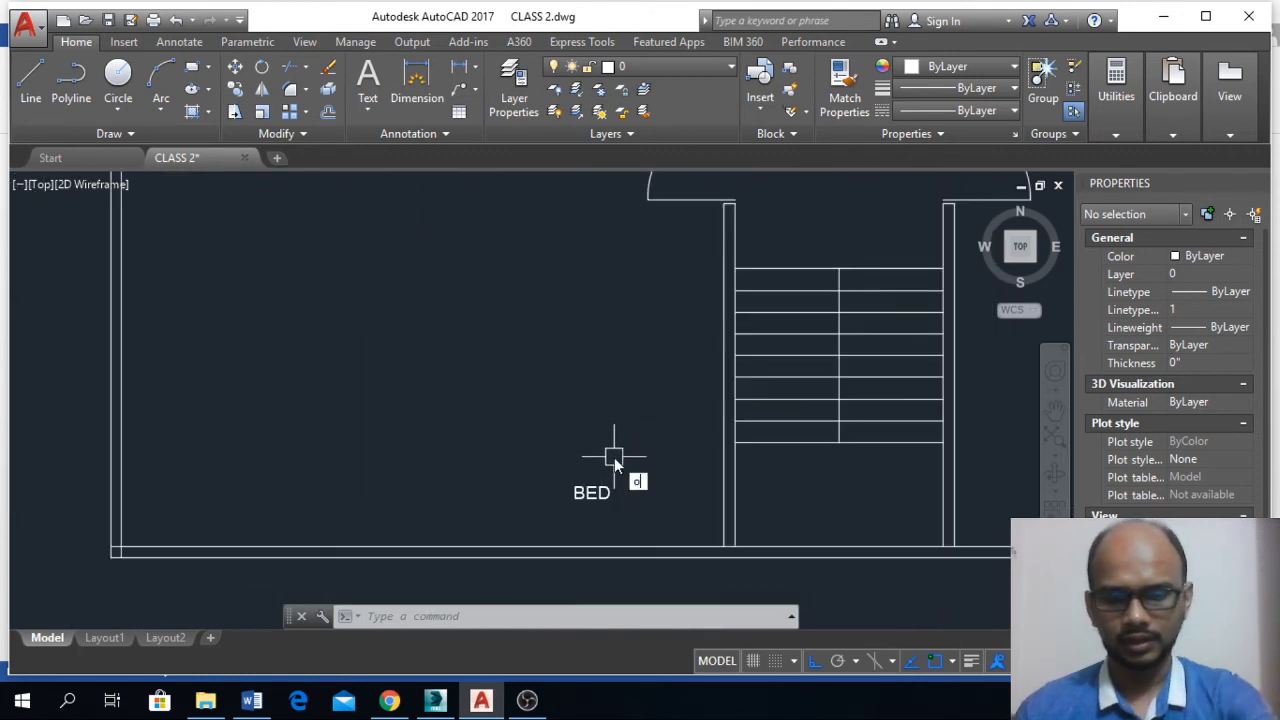
{"action": "key", "text": "Return"}
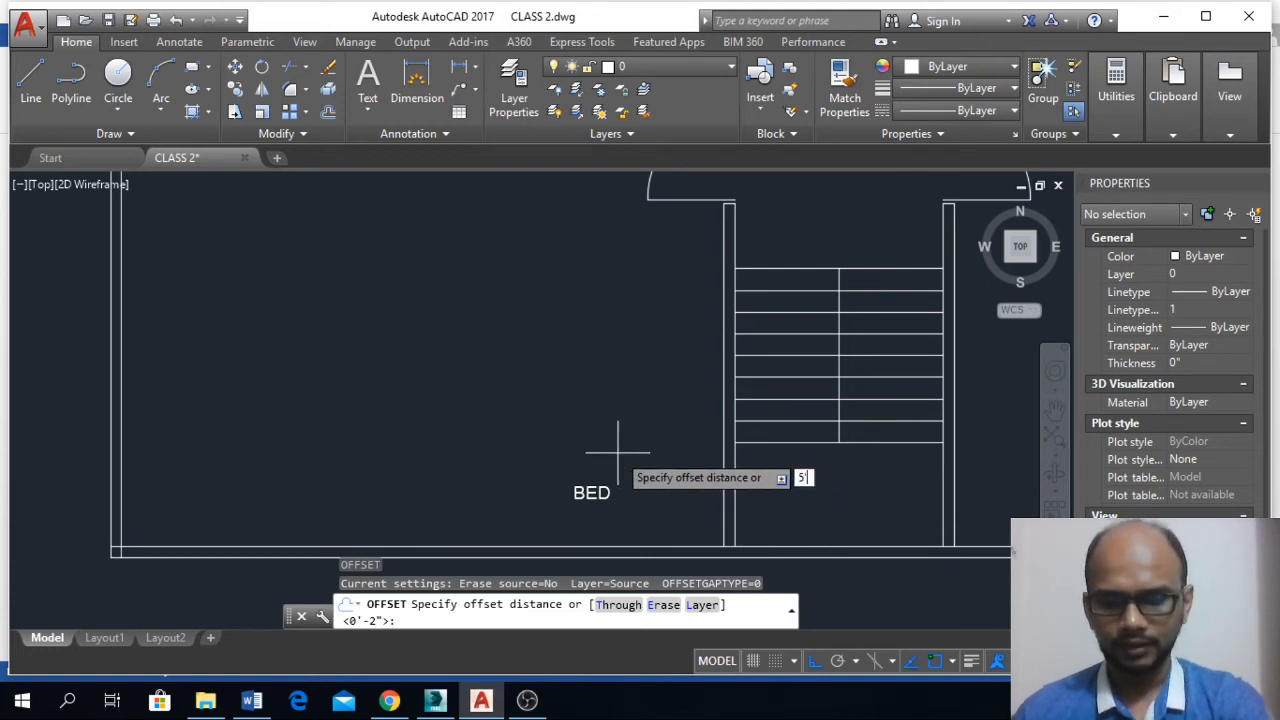
{"action": "key", "text": "Return"}
{"action": "left_click", "coordinate": [632, 549]}
{"action": "left_click", "coordinate": [643, 469]}
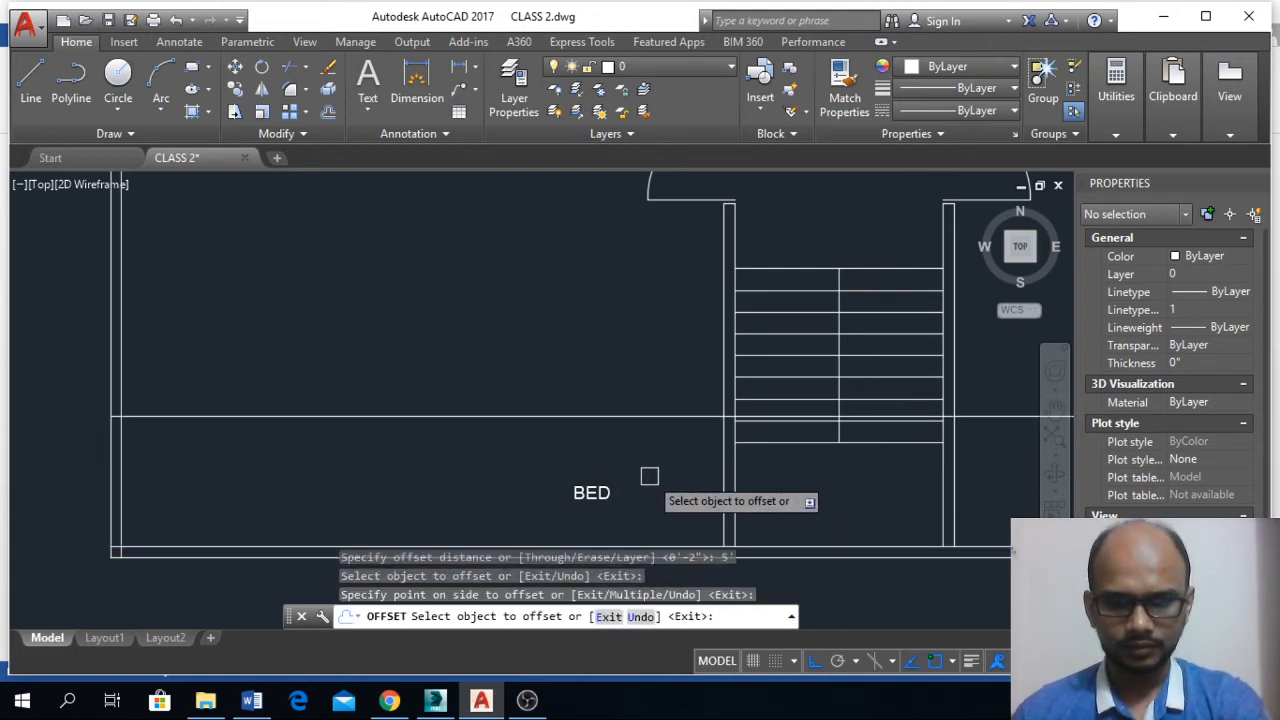
- Offset the new horizontal line 5 inches upward to give the lower BED room's top wall its thickness
{"action": "key", "text": "Return"}
{"action": "key", "text": "Return"}
{"action": "type", "text": "5"}
{"action": "key", "text": "Return"}
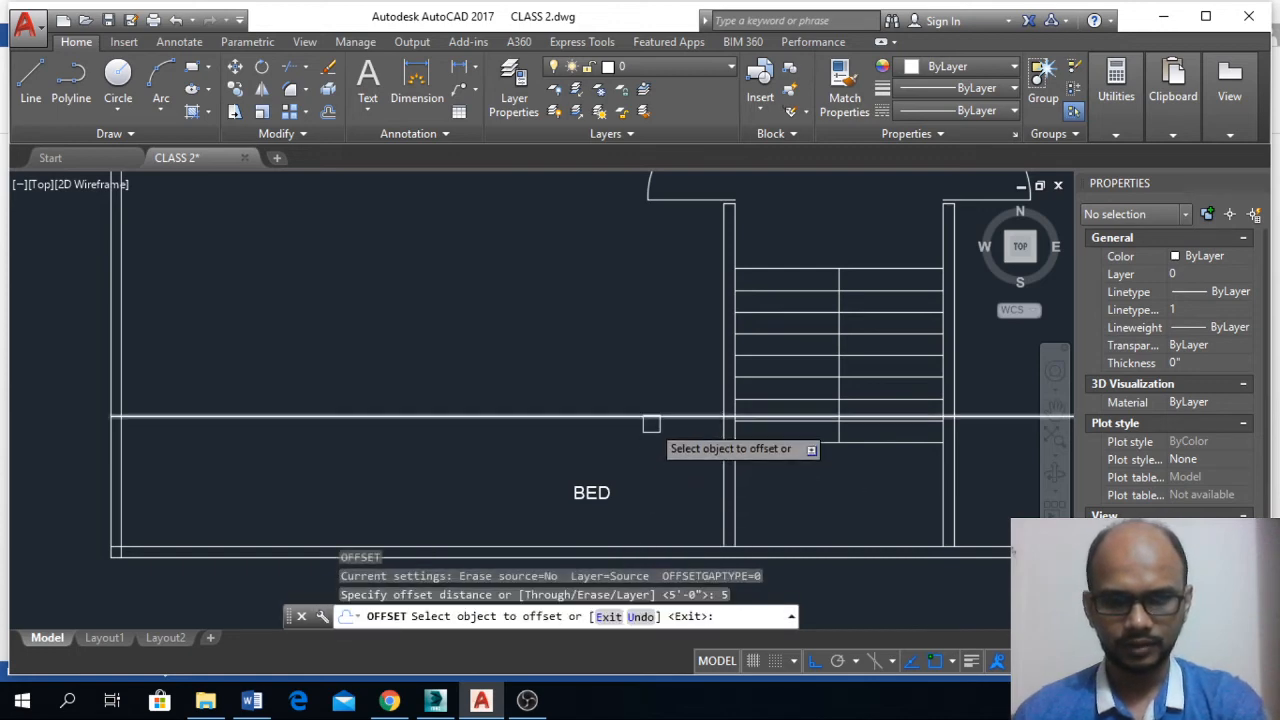
{"action": "left_click", "coordinate": [652, 416]}
{"action": "left_click", "coordinate": [654, 378]}
{"action": "key", "text": "Escape"}
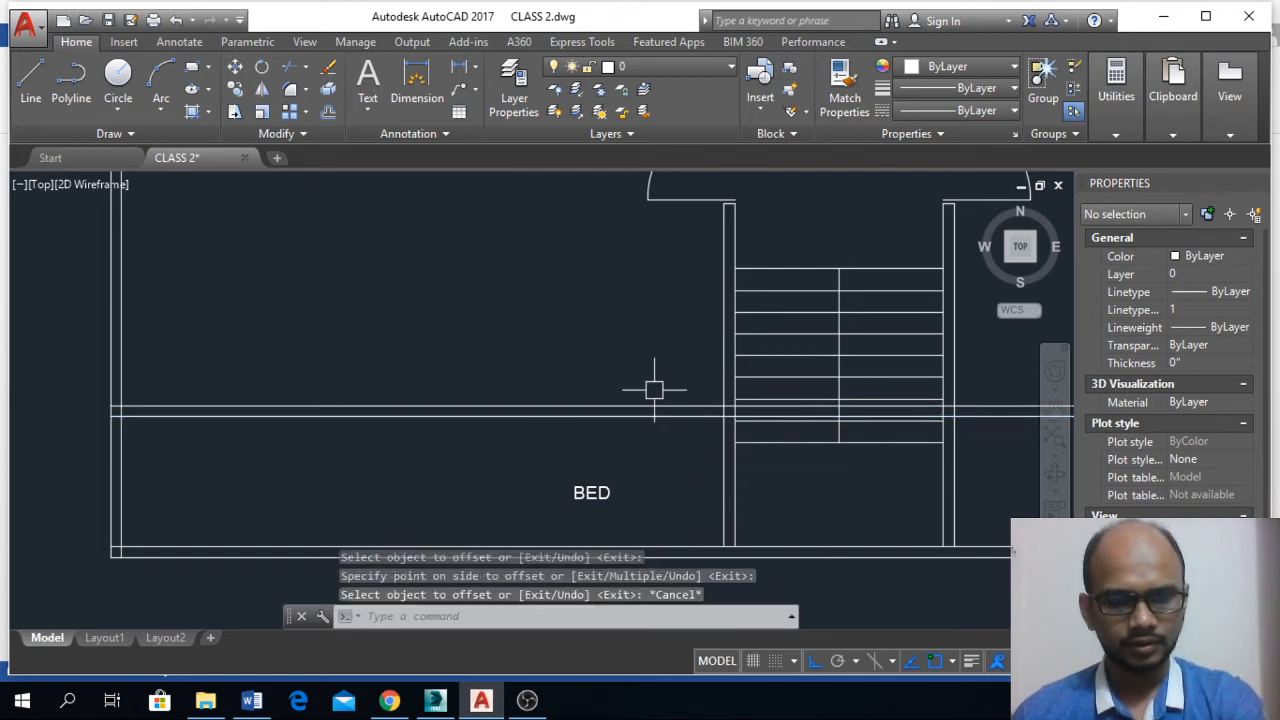
- Trim the two new wall lines at the staircase's left wall and erase their remainders across and beyond the stairs
{"action": "key", "text": "Return"}
{"action": "scroll", "coordinate": [729, 422], "scroll_direction": "up", "scroll_amount": 1}
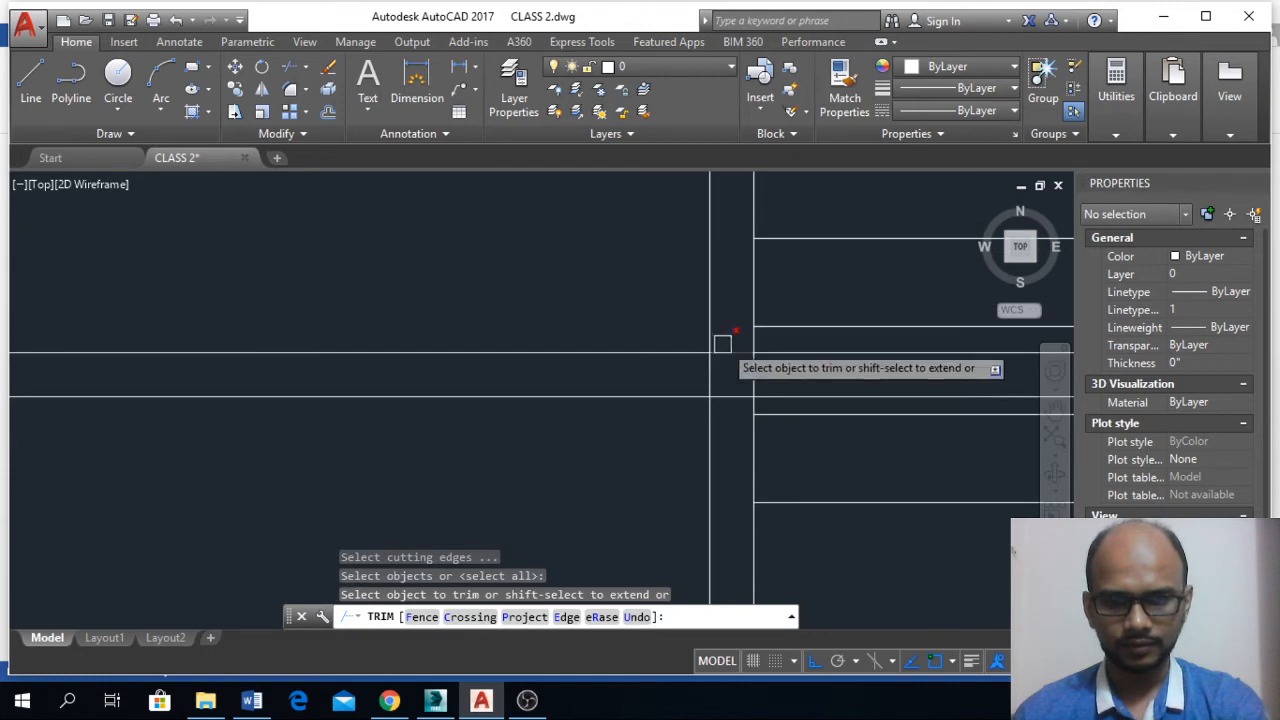
{"action": "left_click", "coordinate": [731, 336]}
{"action": "left_click", "coordinate": [719, 417]}
{"action": "scroll", "coordinate": [714, 402], "scroll_direction": "down", "scroll_amount": 3}
{"action": "scroll", "coordinate": [718, 400], "scroll_direction": "down", "scroll_amount": 2}
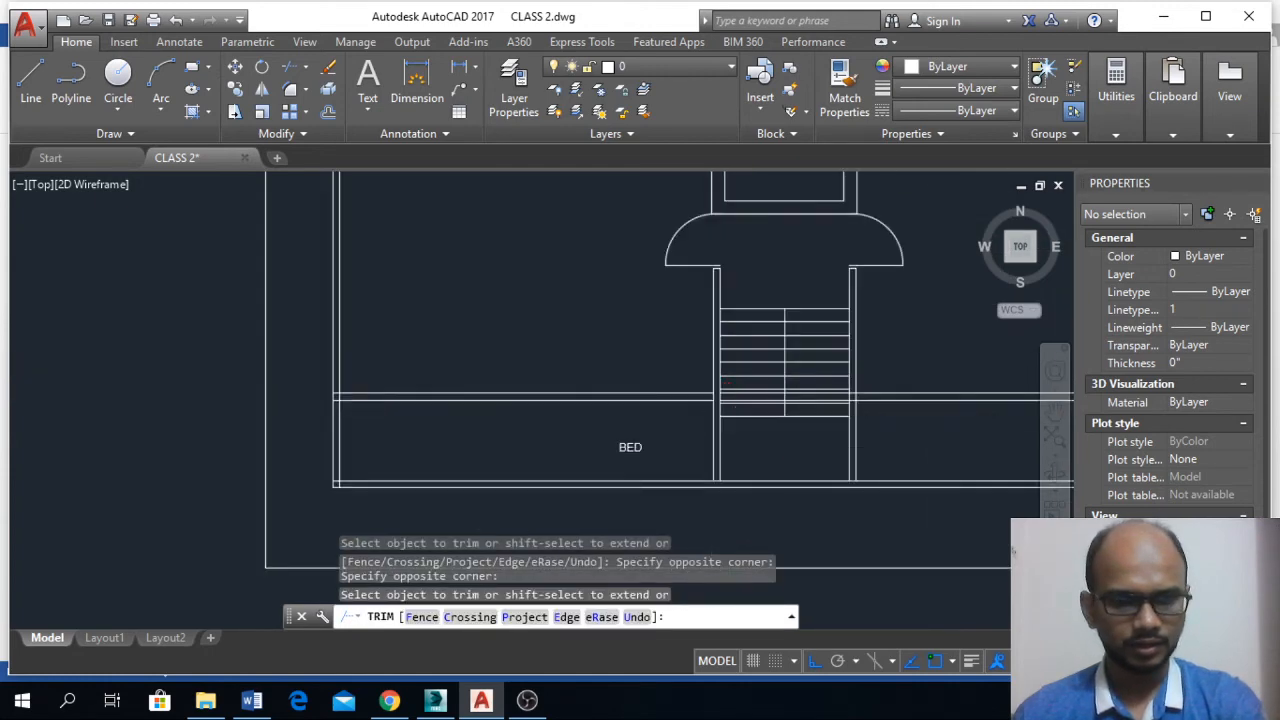
{"action": "key", "text": "Escape"}
{"action": "scroll", "coordinate": [789, 380], "scroll_direction": "up", "scroll_amount": 3}
{"action": "scroll", "coordinate": [880, 372], "scroll_direction": "down", "scroll_amount": 3}
{"action": "left_click_drag", "start_coordinate": [885, 369], "coordinate": [863, 406]}
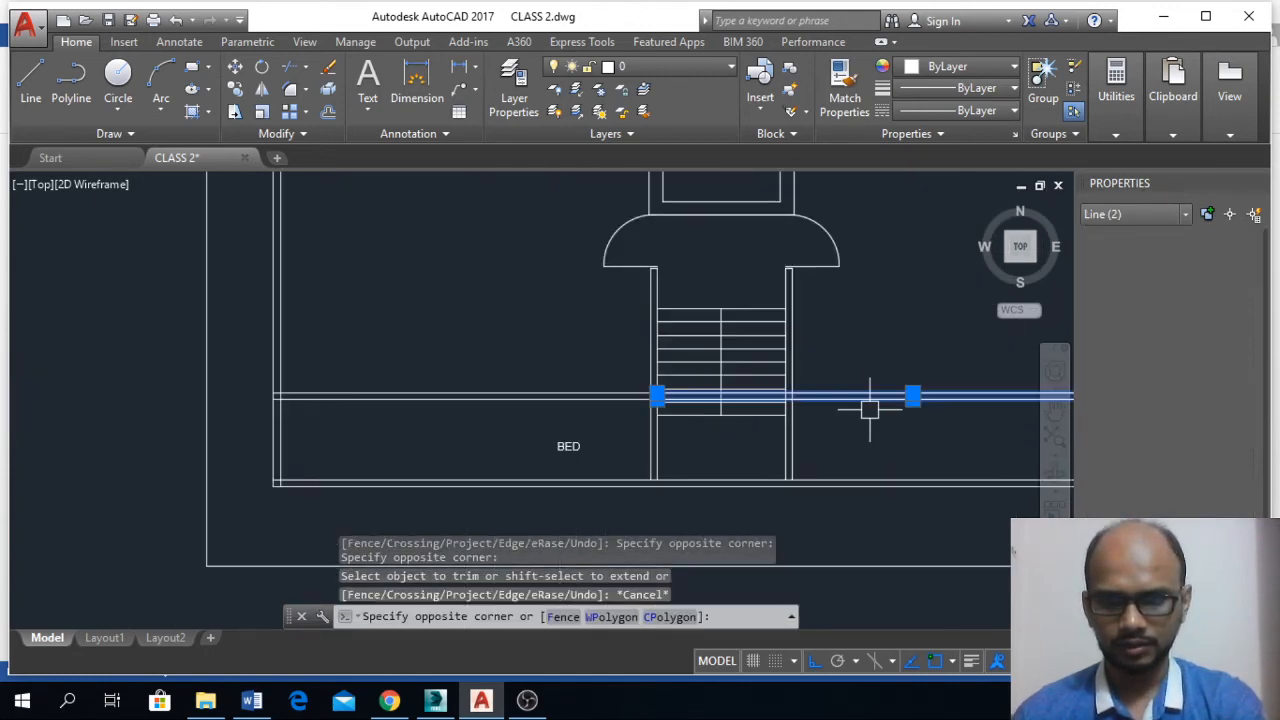
{"action": "key", "text": "Delete"}
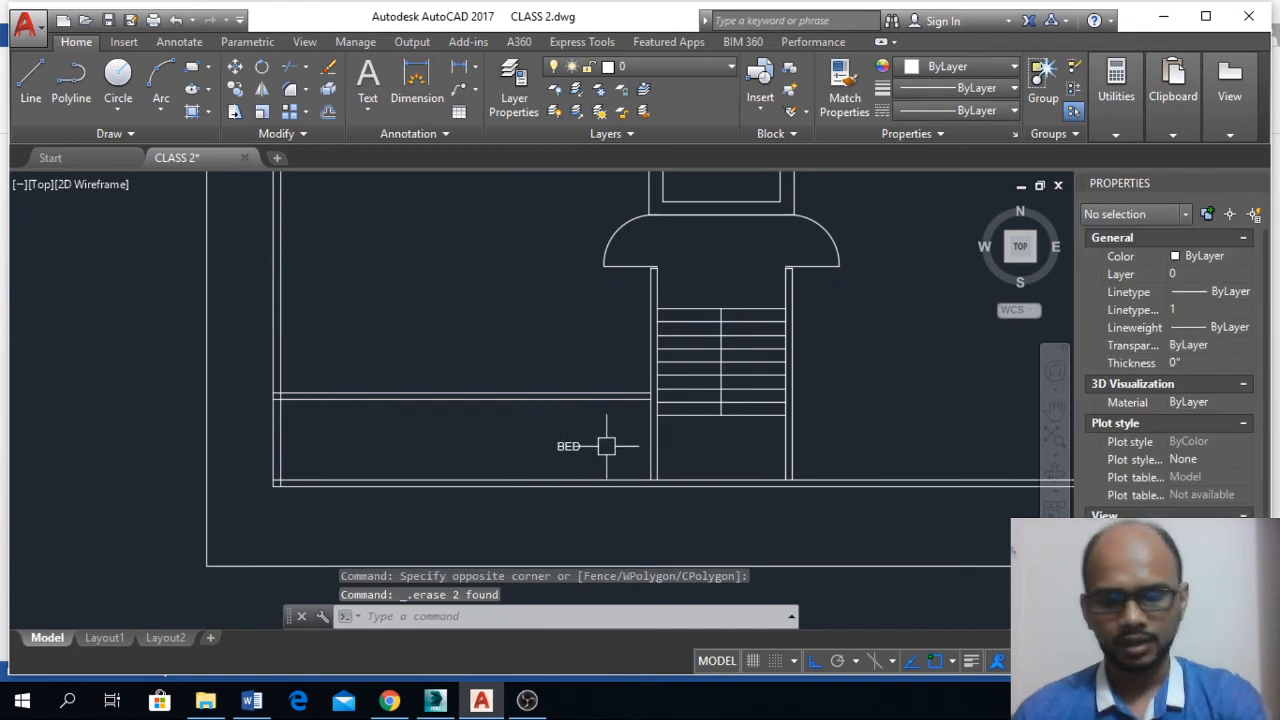
- Offset the outer line of the staircase's left wall 9'9" to the left, past the BED label
{"action": "type", "text": "o"}
{"action": "key", "text": "Return"}
{"action": "type", "text": "9"}
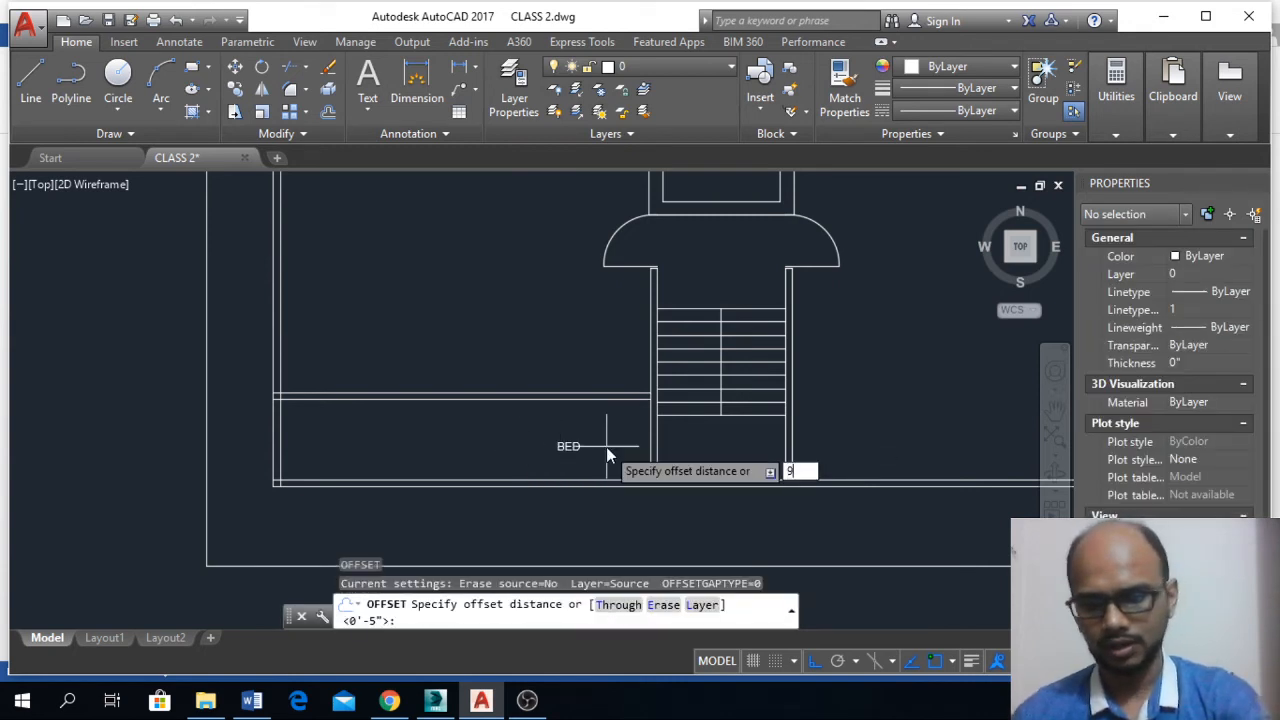
{"action": "type", "text": "'9"}
{"action": "key", "text": "Return"}
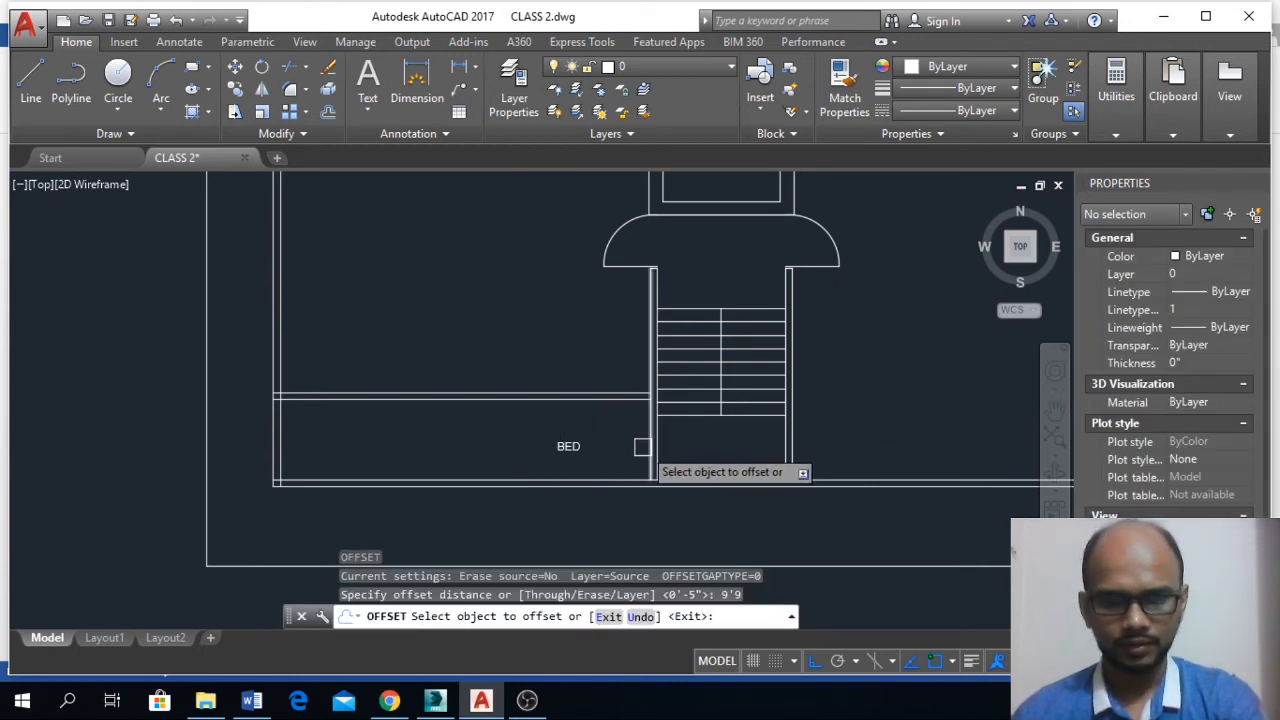
{"action": "left_click", "coordinate": [642, 447]}
{"action": "left_click", "coordinate": [528, 443]}
- Offset the new vertical line 5 inches to the left to form the lower BED room's left wall
{"action": "key", "text": "Return"}
{"action": "key", "text": "Return"}
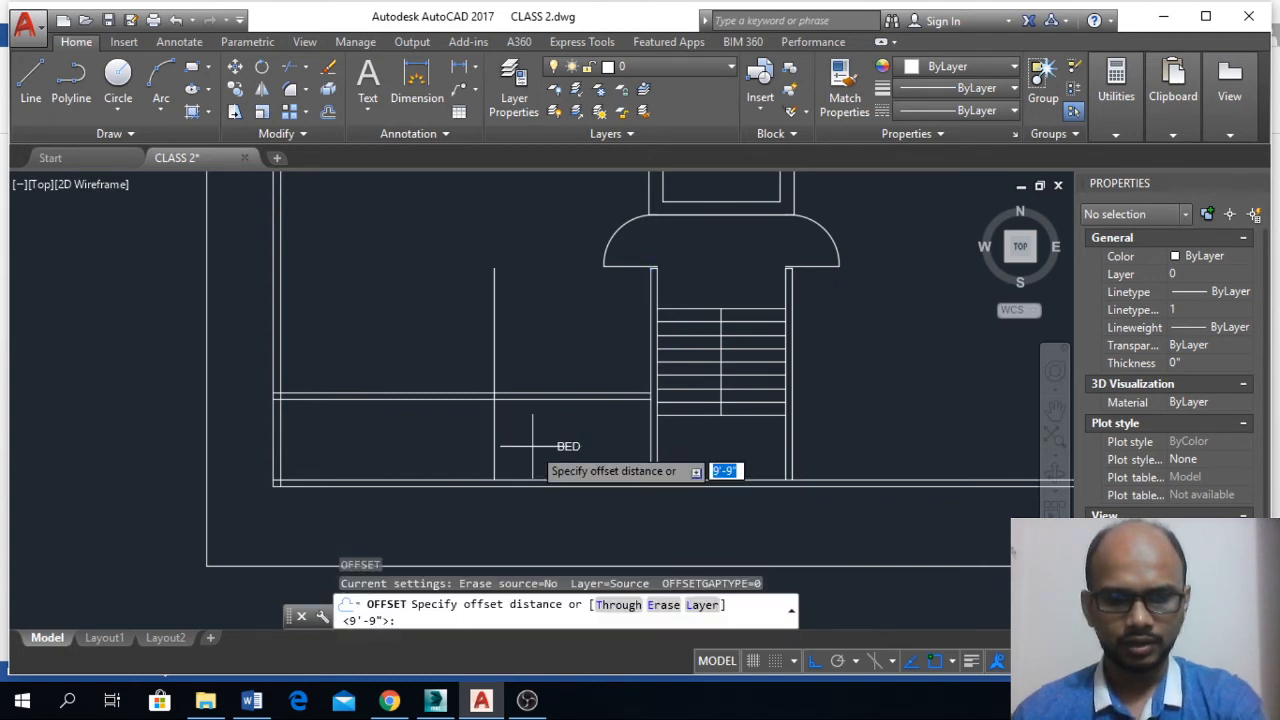
{"action": "key", "text": "Return"}
{"action": "left_click", "coordinate": [494, 437]}
{"action": "left_click", "coordinate": [438, 451]}
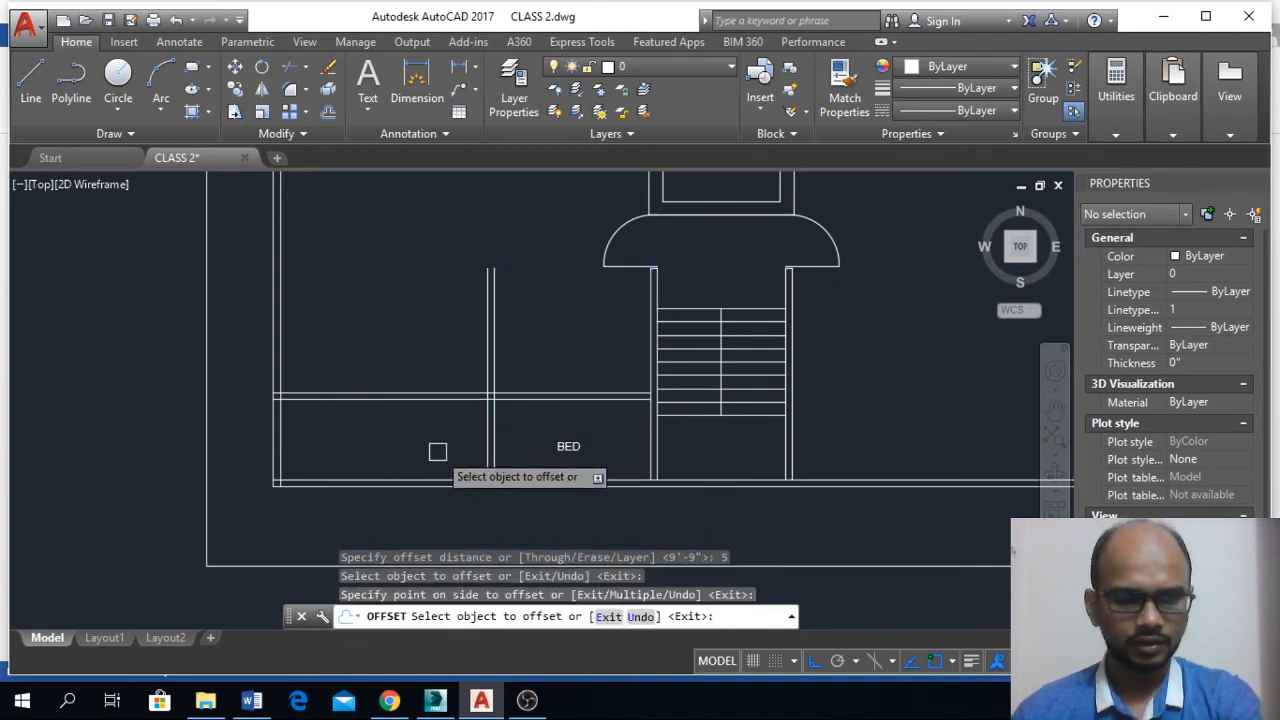
{"action": "key", "text": "Escape"}
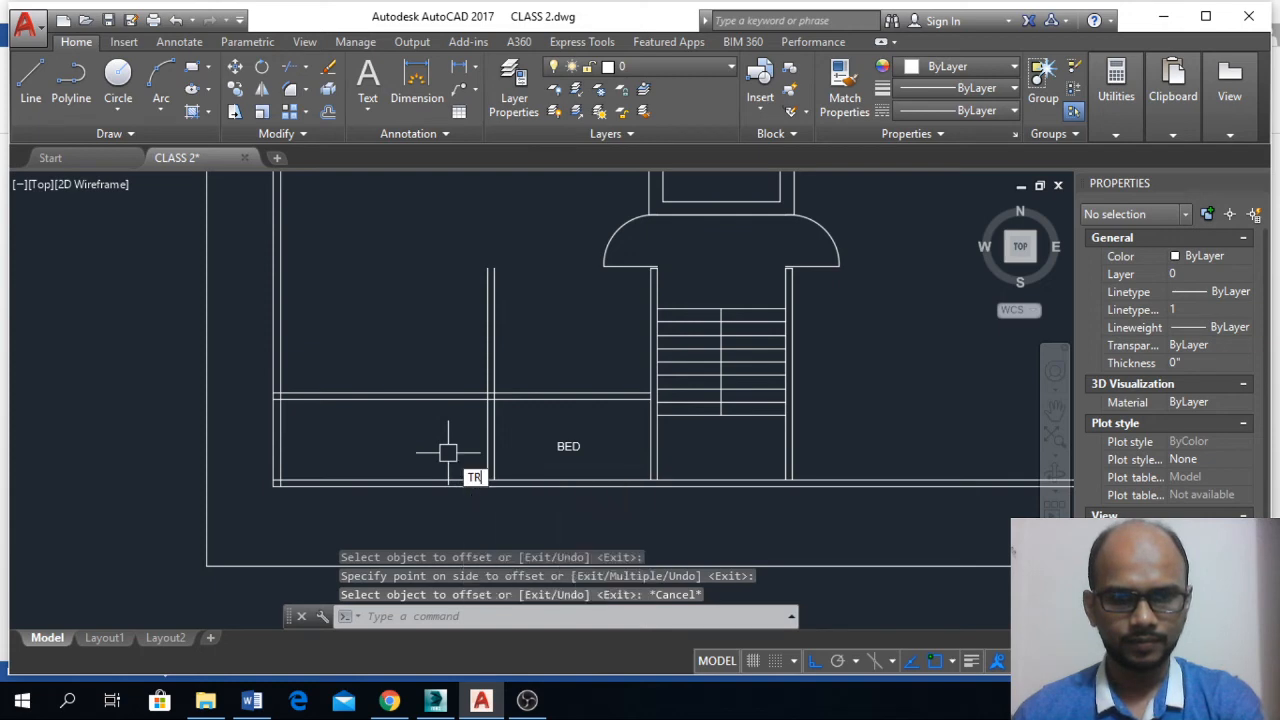
- Trim the wall lines projecting left of and above the lower BED room's top-left corner
{"action": "type", "text": "tr"}
{"action": "key", "text": "Return"}
{"action": "key", "text": "Return"}
{"action": "left_click", "coordinate": [470, 400]}
{"action": "left_click", "coordinate": [469, 360]}
{"action": "left_click", "coordinate": [443, 348]}
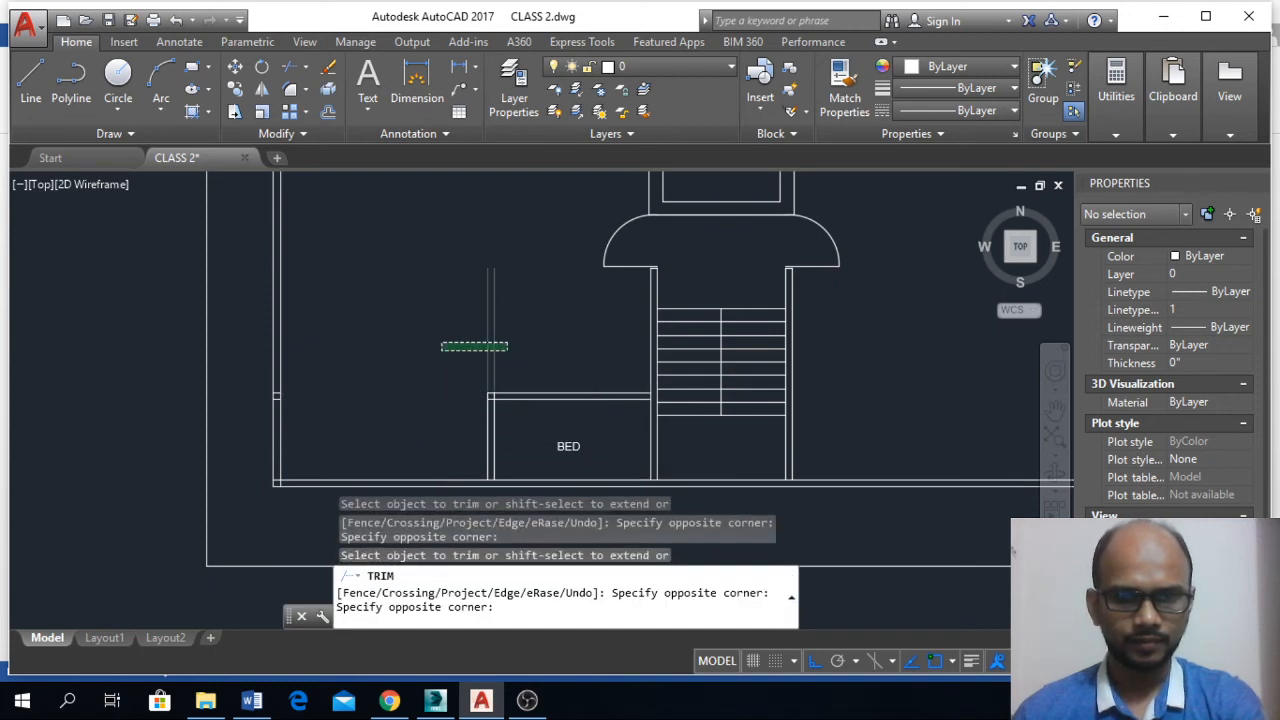
{"action": "left_click", "coordinate": [514, 352]}
{"action": "key", "text": "Escape"}
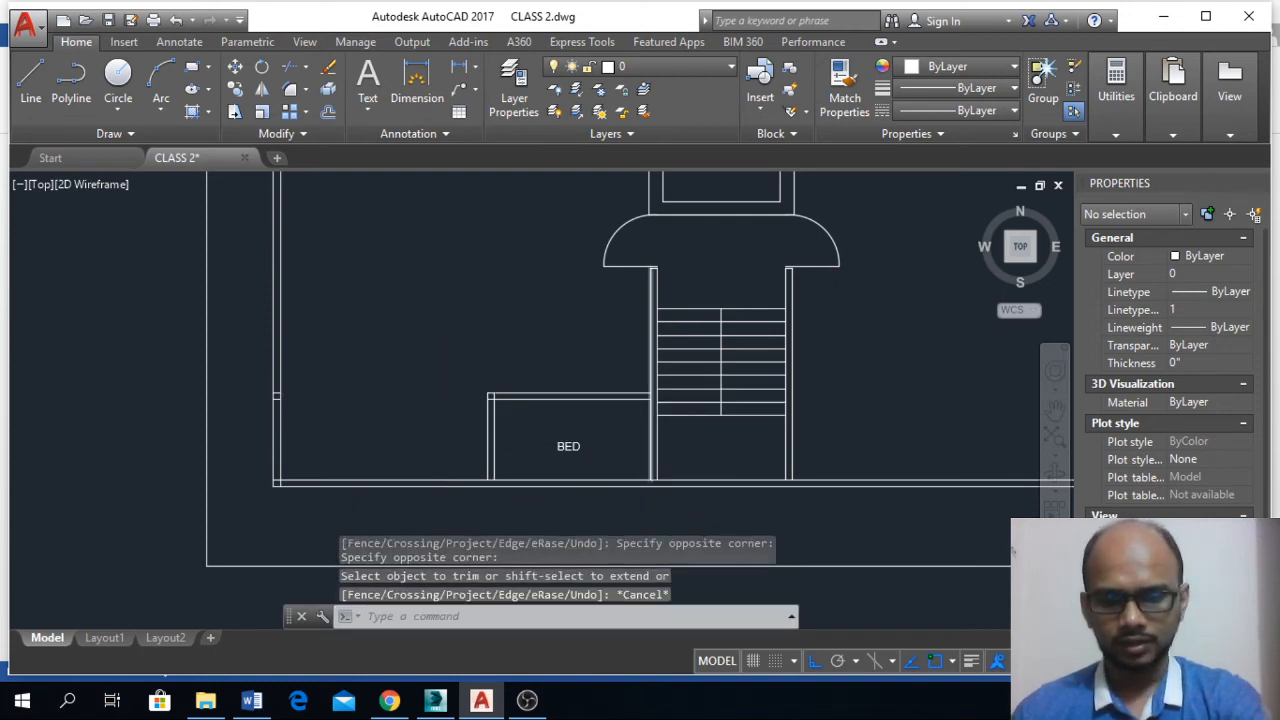
- Offset the outer line of the staircase's left wall 40 inches to the left, into the lower BED room
{"action": "type", "text": "o"}
{"action": "key", "text": "Return"}
{"action": "type", "text": "40"}
{"action": "key", "text": "Return"}
{"action": "left_click", "coordinate": [651, 450]}
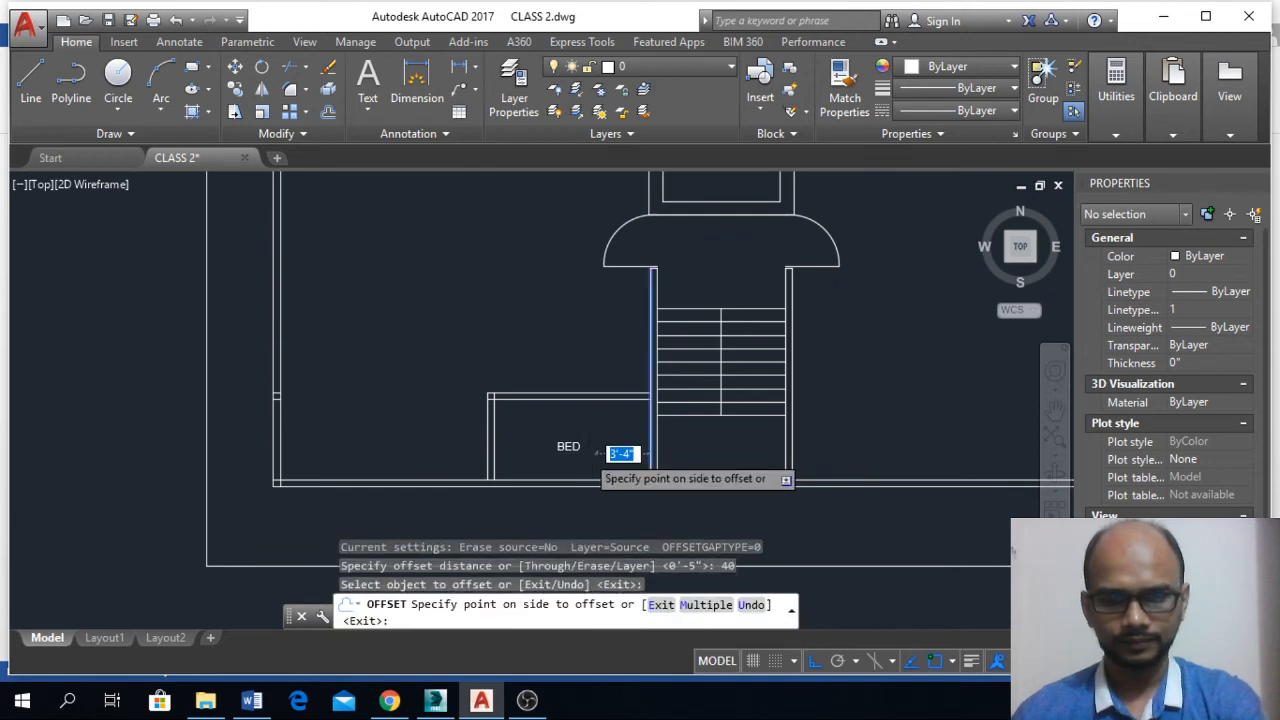
{"action": "left_click", "coordinate": [620, 443]}
{"action": "key", "text": "Return"}
{"action": "key", "text": "Escape"}
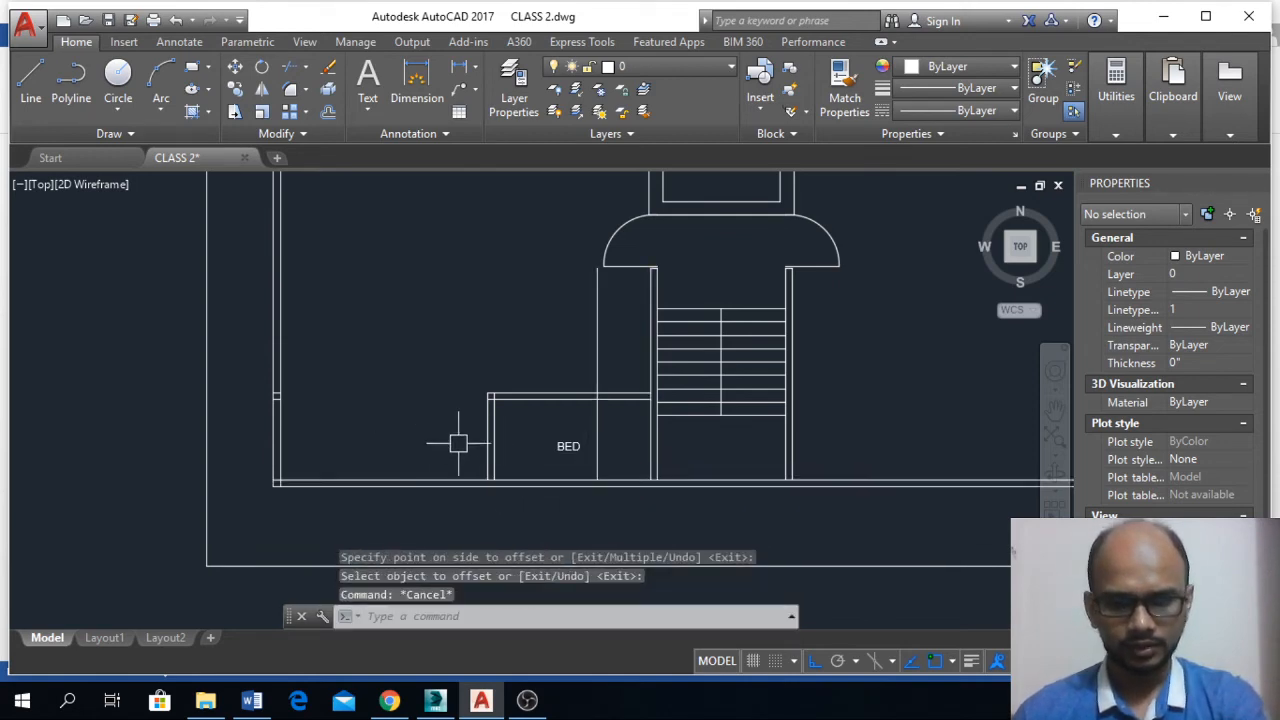
- Trim away the lower BED room's left wall, its top wall between the 40-inch offset line and the staircase, and the offset line's excess
{"action": "type", "text": "tr"}
{"action": "key", "text": "Return"}
{"action": "key", "text": "Return"}
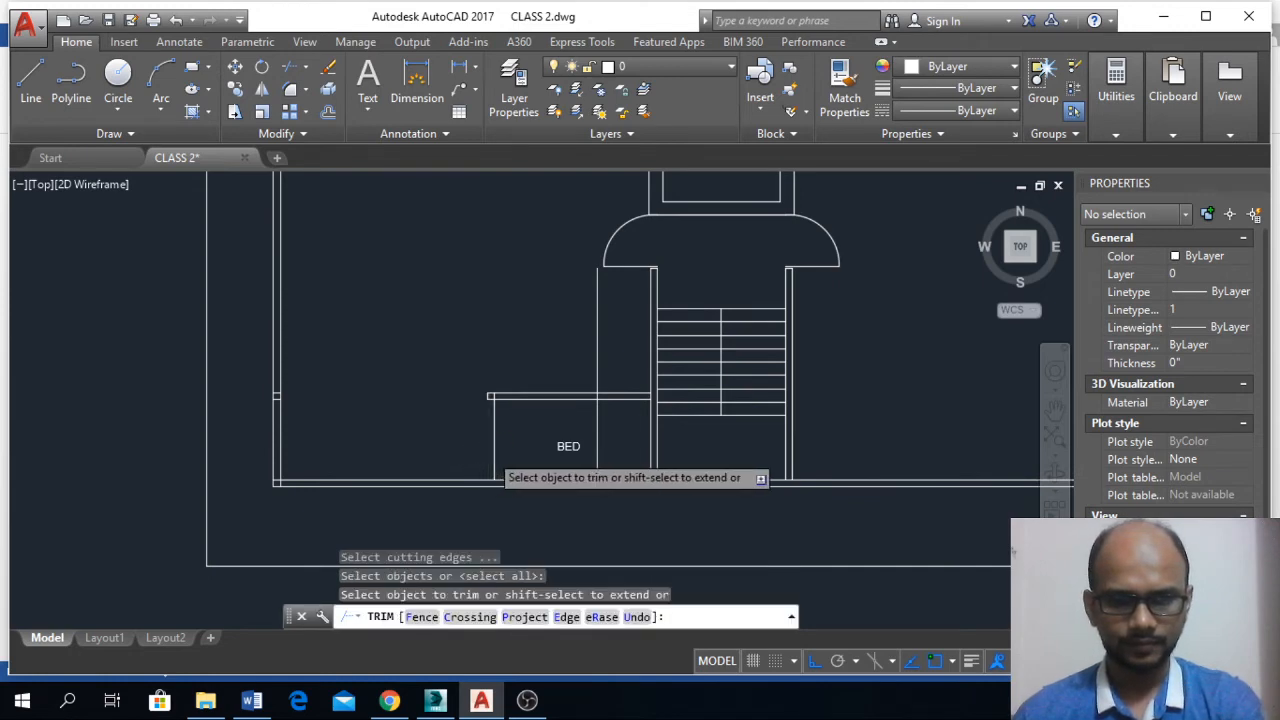
{"action": "left_click", "coordinate": [493, 450]}
{"action": "left_click", "coordinate": [622, 396]}
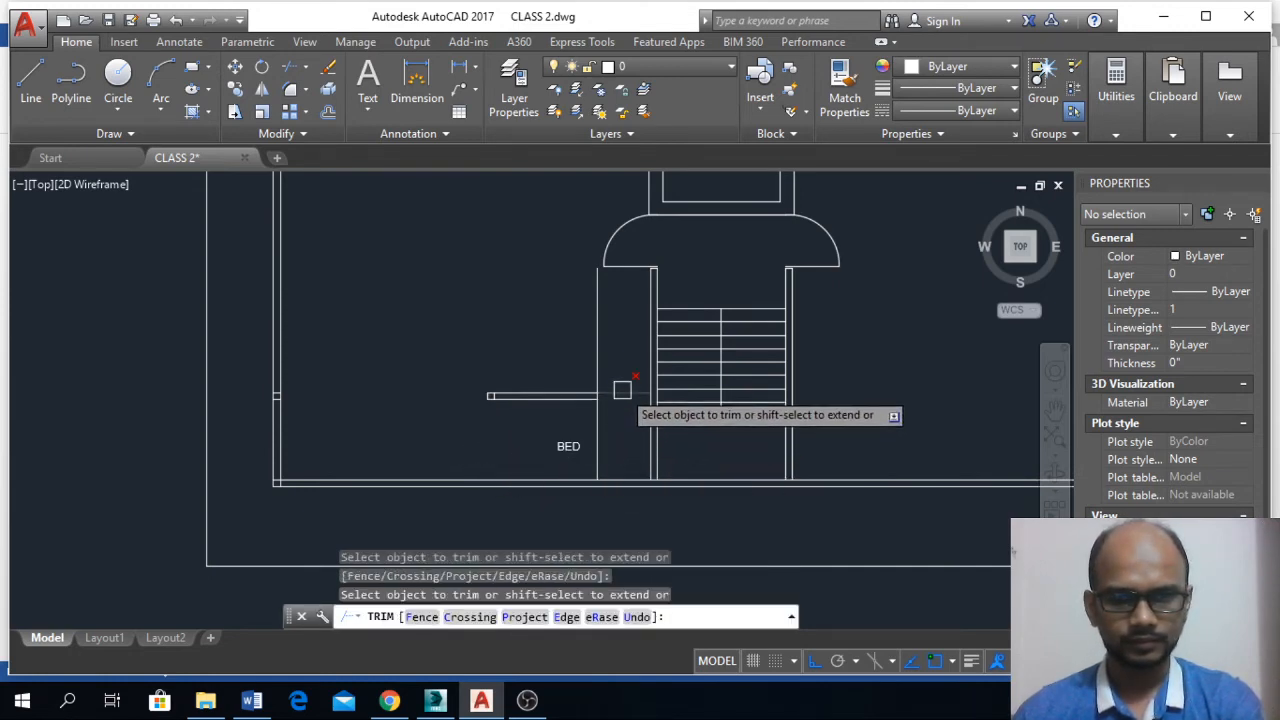
{"action": "left_click", "coordinate": [598, 371]}
{"action": "left_click", "coordinate": [598, 420]}
{"action": "key", "text": "Escape"}
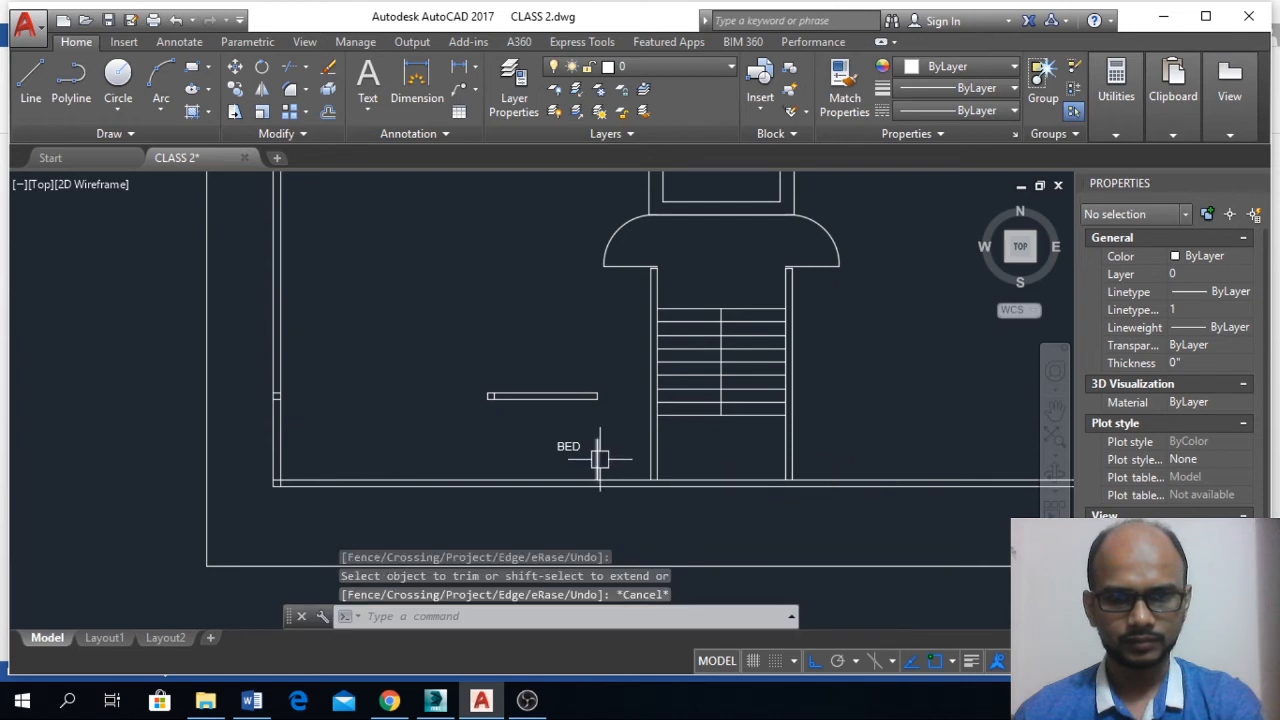
- Erase the leftover short vertical line beside the lower BED label and trim the bottom wall's inner line where the staircase's left wall meets it
{"action": "left_click", "coordinate": [597, 458]}
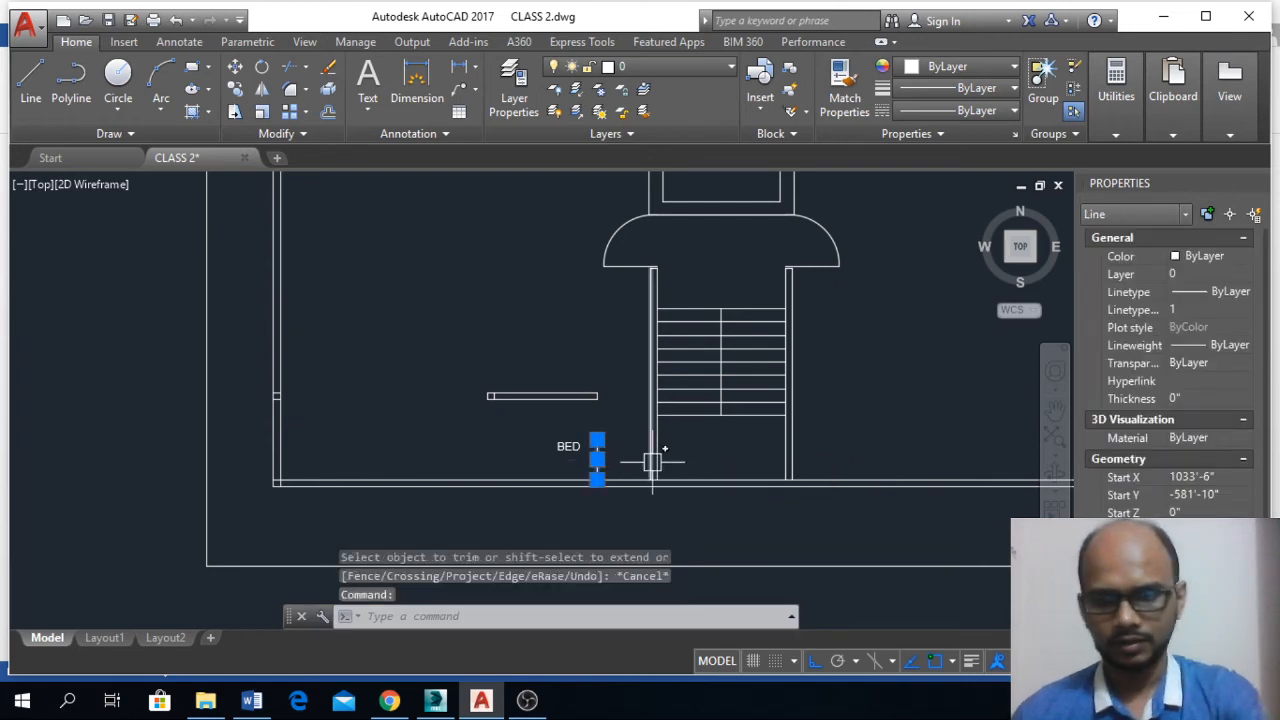
{"action": "key", "text": "Delete"}
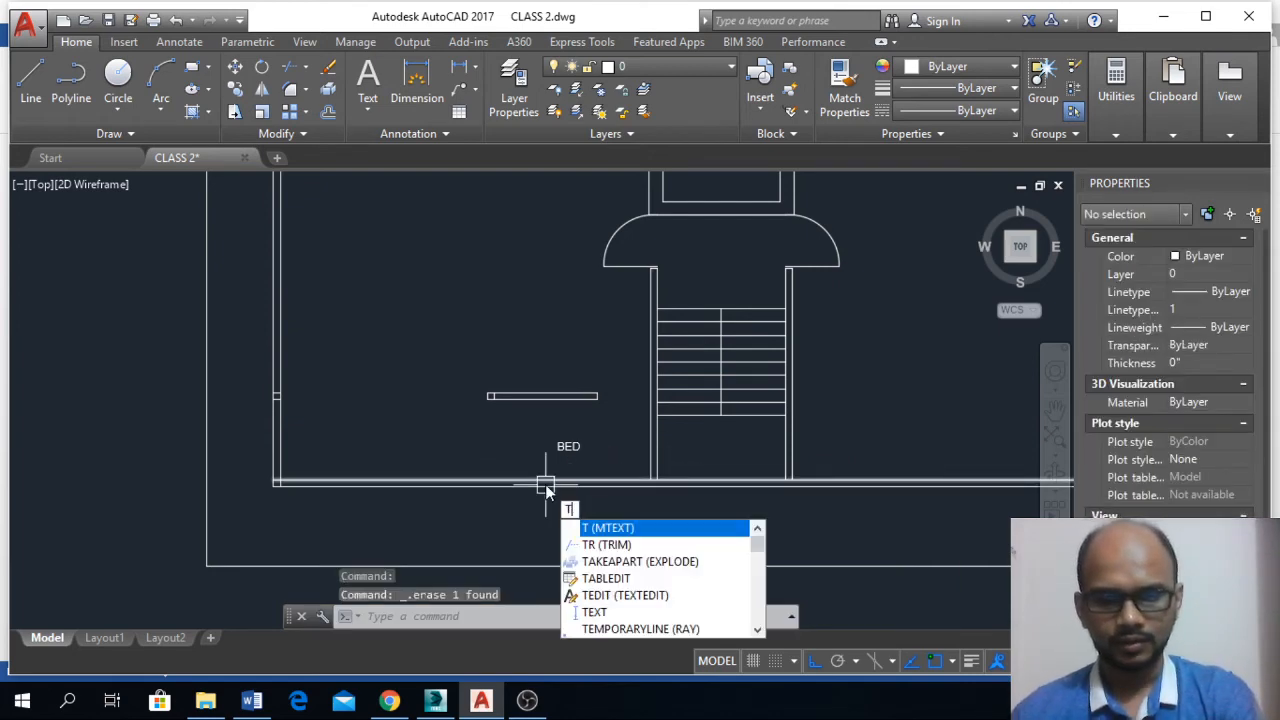
{"action": "key", "text": "Return"}
{"action": "key", "text": "Return"}
{"action": "scroll", "coordinate": [650, 488], "scroll_direction": "up", "scroll_amount": 6}
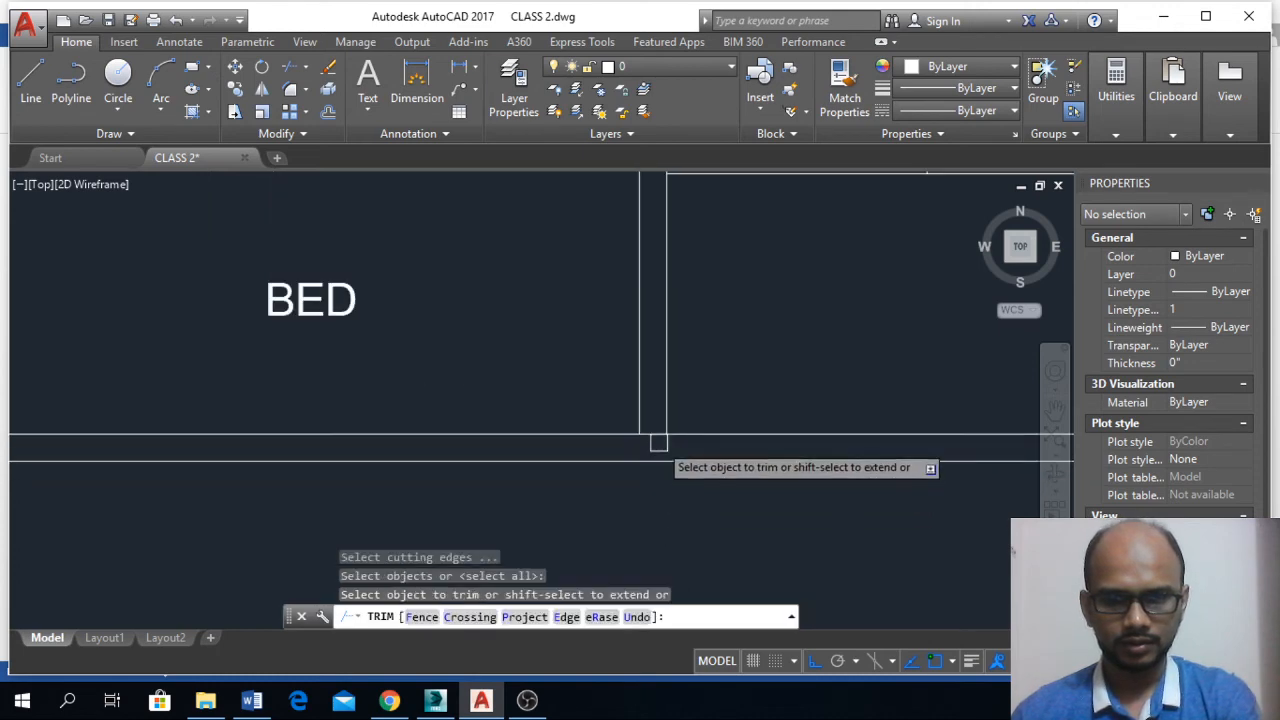
{"action": "scroll", "coordinate": [657, 449], "scroll_direction": "down", "scroll_amount": 5}
{"action": "scroll", "coordinate": [513, 453], "scroll_direction": "up", "scroll_amount": 3}
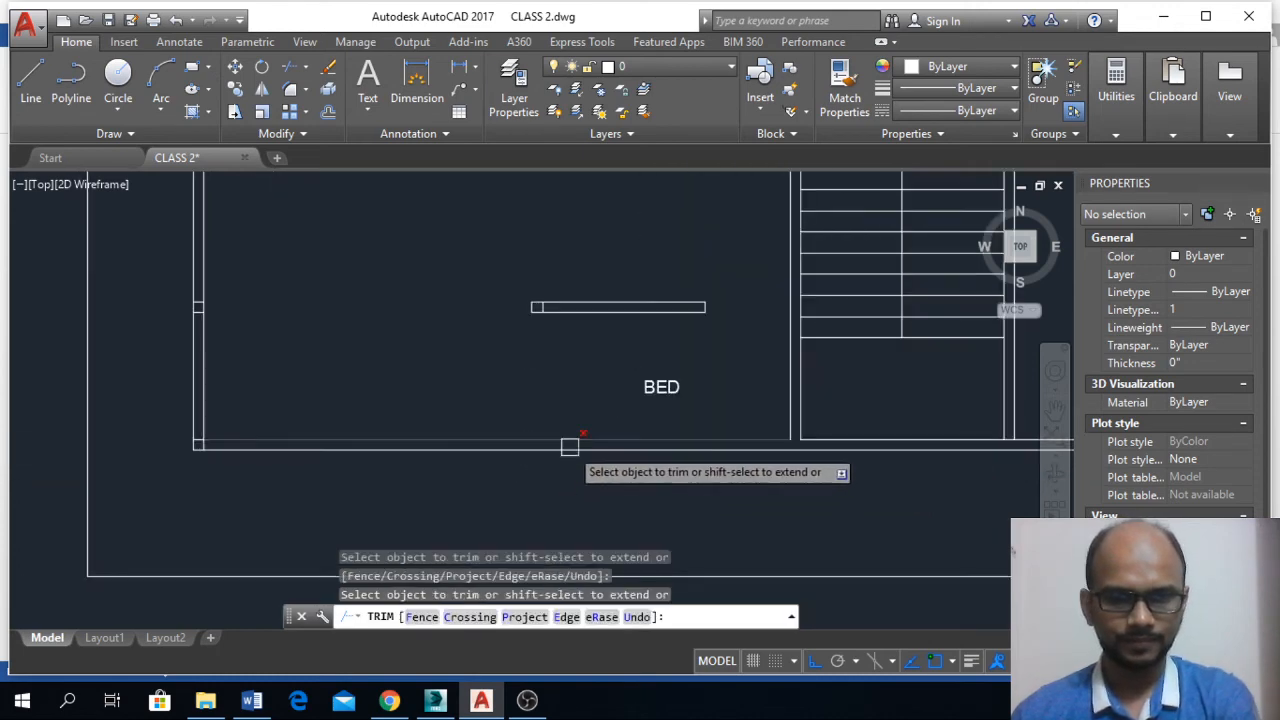
{"action": "key", "text": "Escape"}
- Draw a short vertical line crossing the bottom wall just below the lower BED label
{"action": "left_click", "coordinate": [34, 80]}
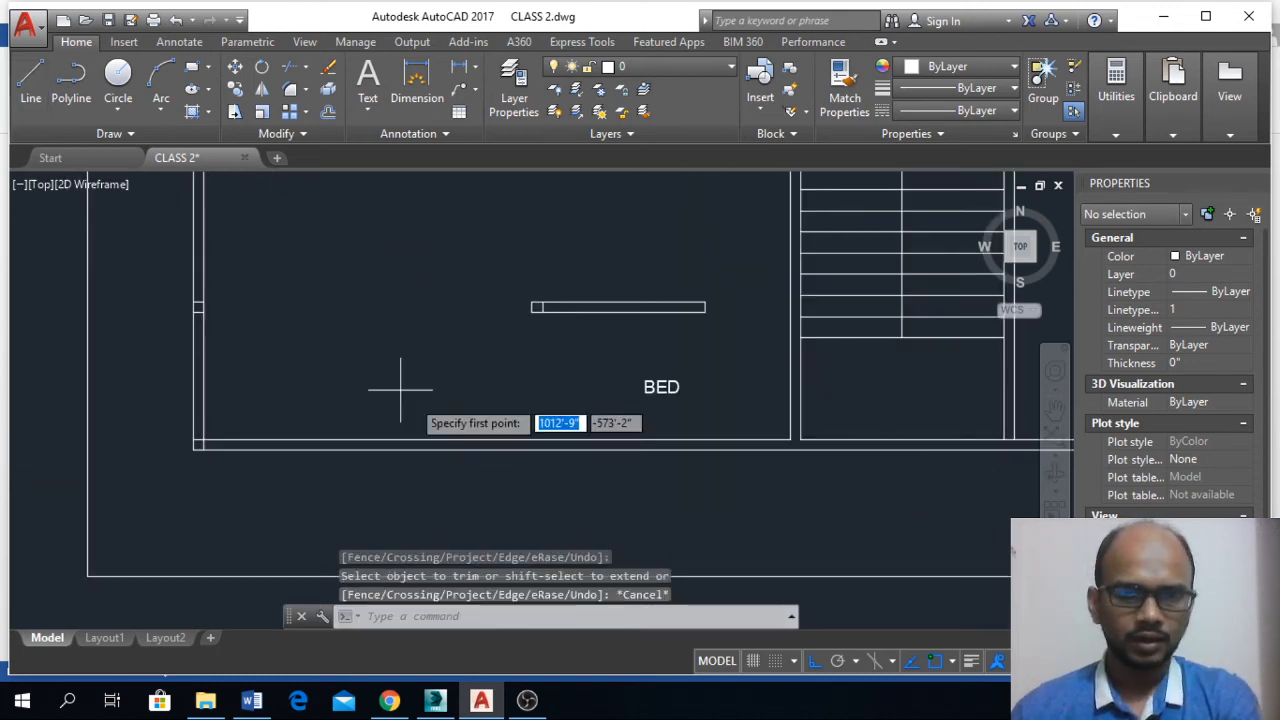
{"action": "left_click", "coordinate": [638, 446]}
{"action": "left_click", "coordinate": [638, 418]}
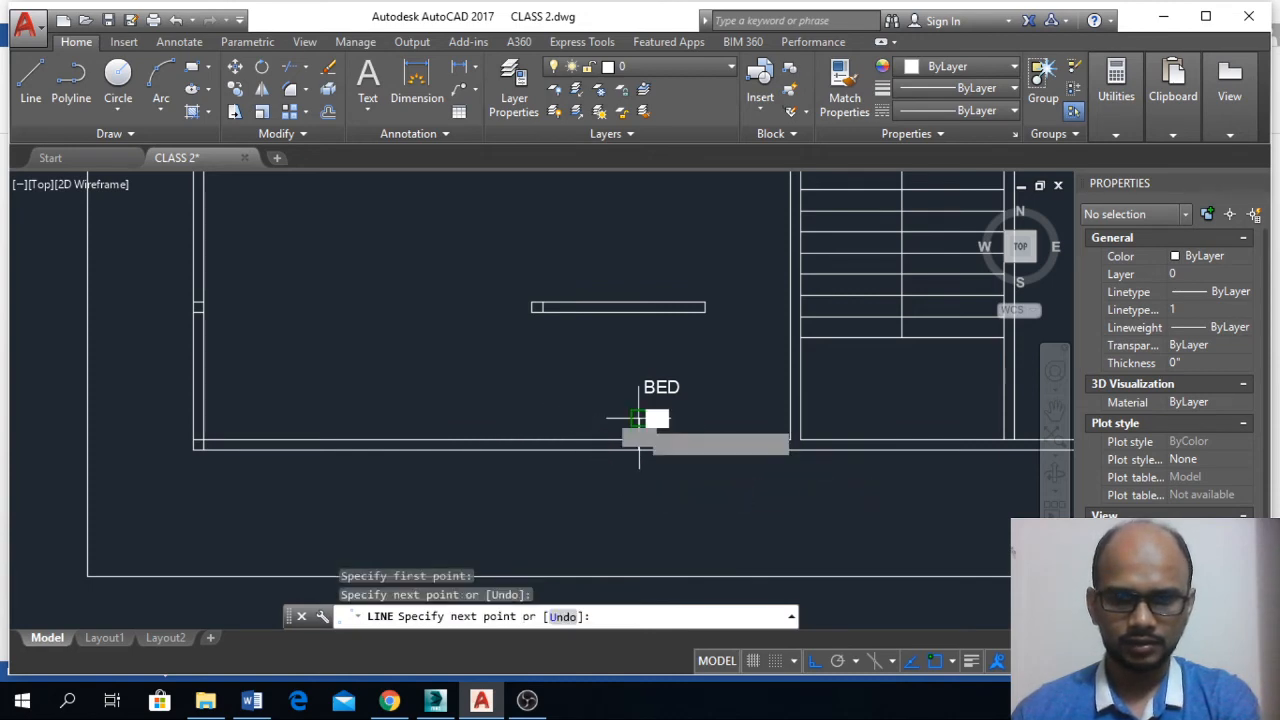
{"action": "key", "text": "Return"}
- Offset the short vertical line 30 inches to each side, then erase the middle line
{"action": "key", "text": "Return"}
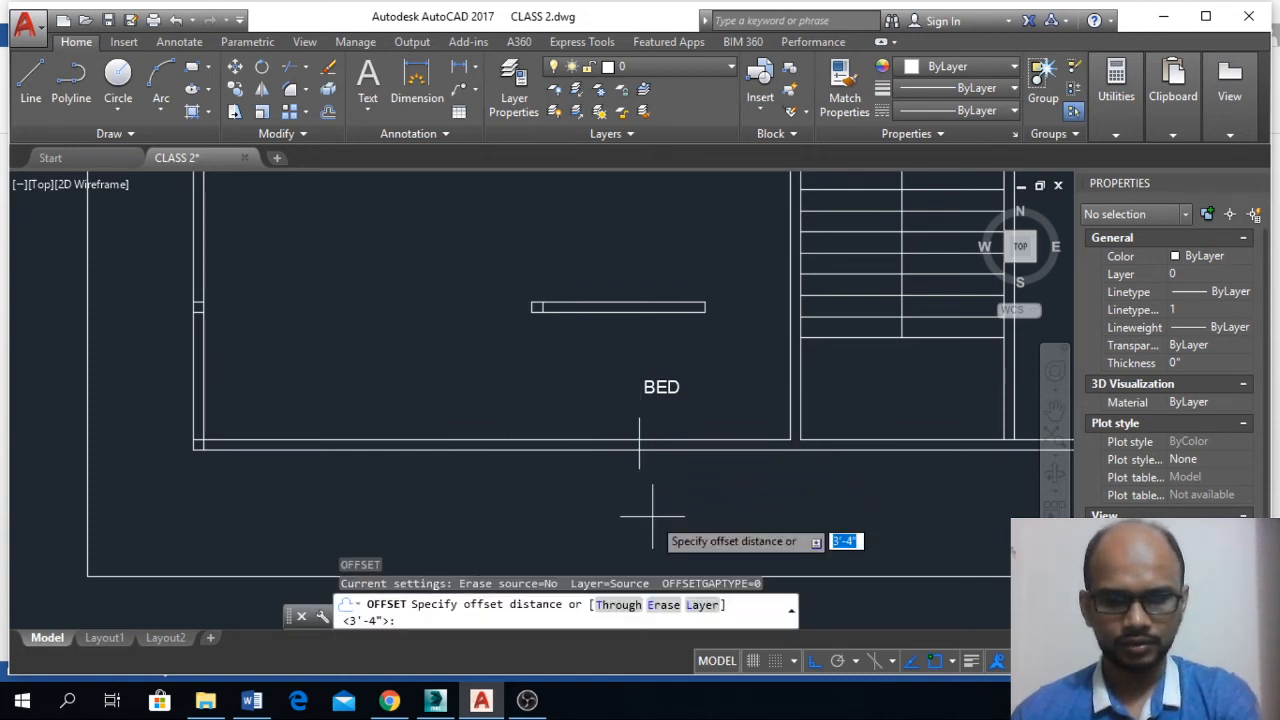
{"action": "type", "text": "30"}
{"action": "key", "text": "Return"}
{"action": "left_click", "coordinate": [639, 460]}
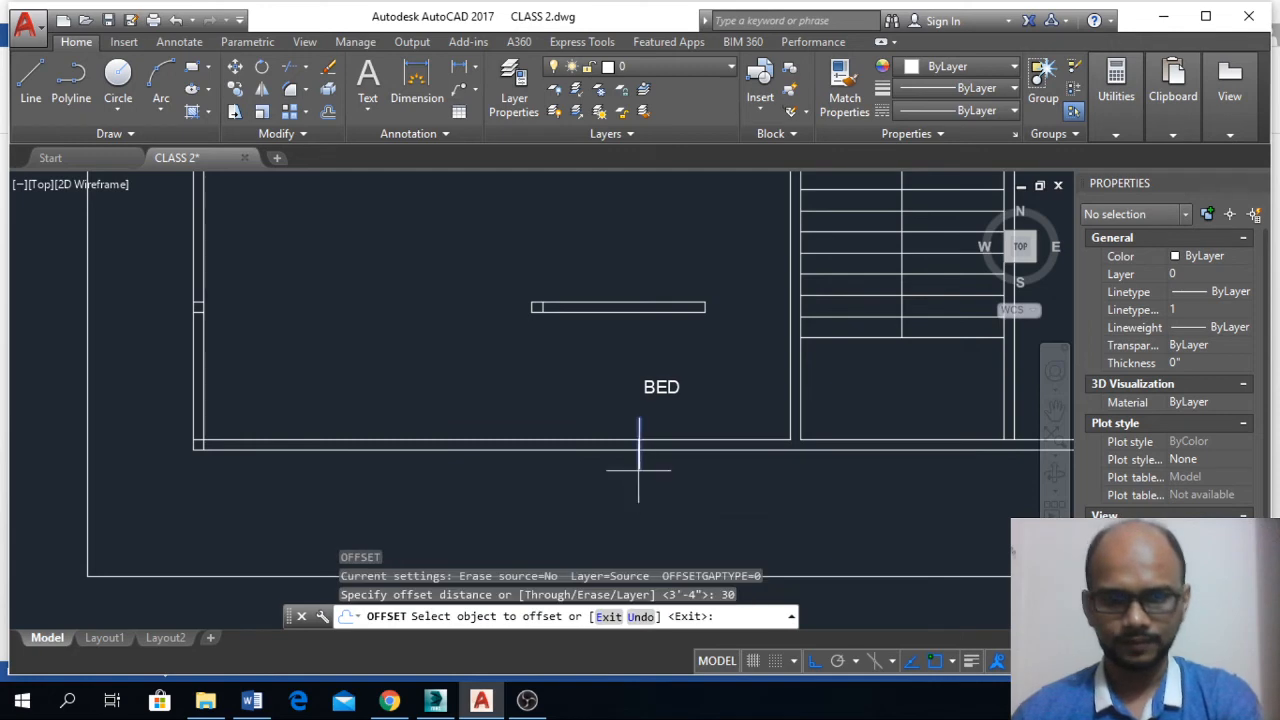
{"action": "left_click", "coordinate": [656, 469]}
{"action": "left_click", "coordinate": [640, 460]}
{"action": "left_click", "coordinate": [612, 495]}
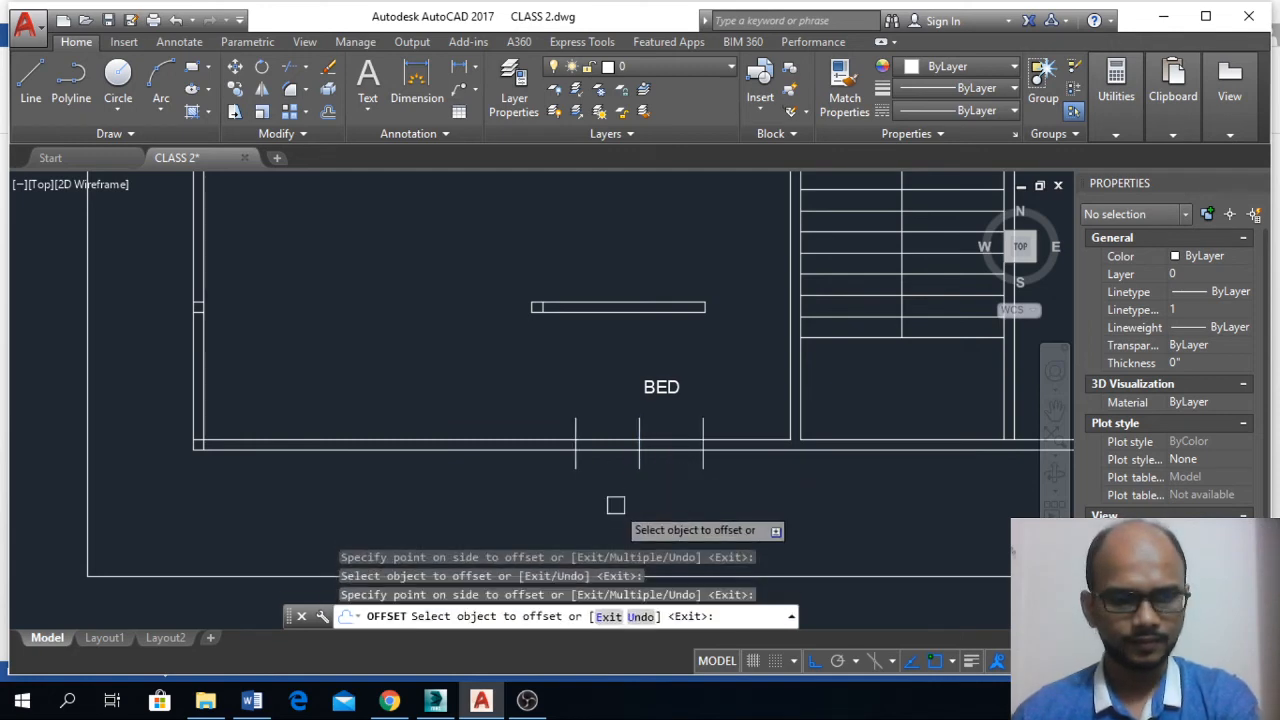
{"action": "key", "text": "Escape"}
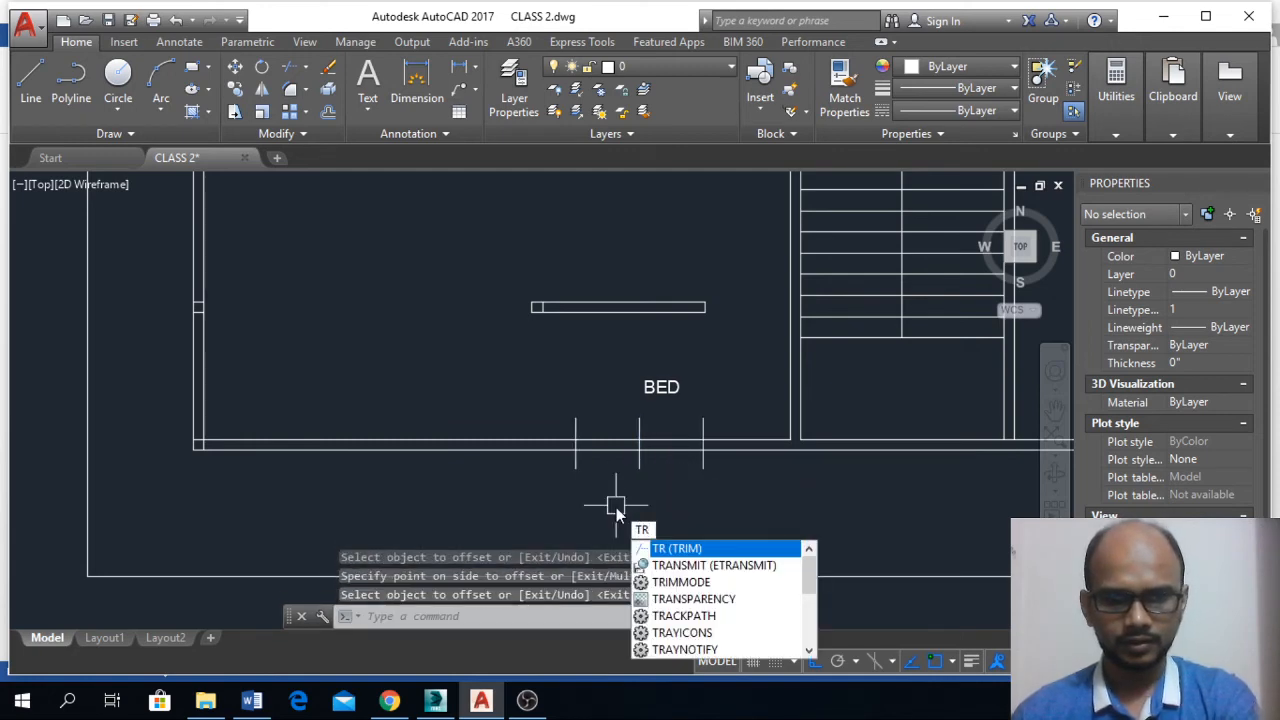
{"action": "key", "text": "Escape"}
{"action": "left_click", "coordinate": [640, 460]}
{"action": "key", "text": "Delete"}
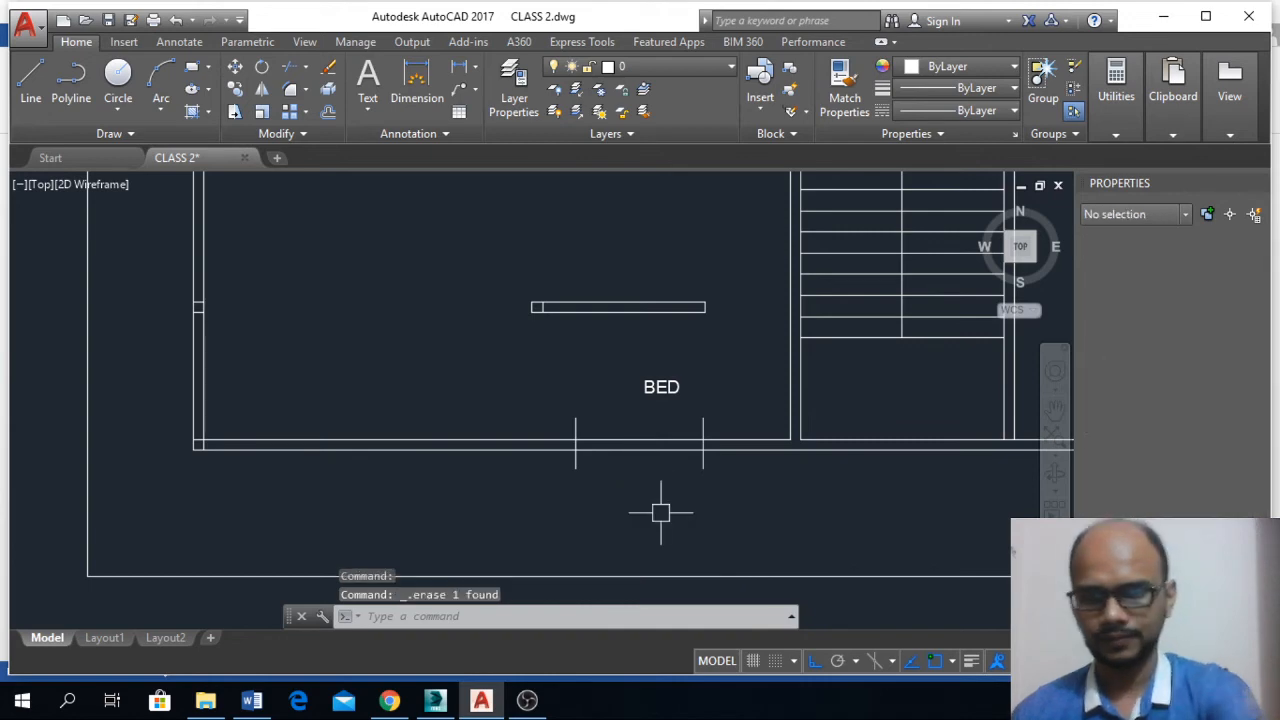
- Trim the bottom wall between the two offset lines and cut off their projecting ends to form the window opening
{"action": "key", "text": "Return"}
{"action": "key", "text": "Return"}
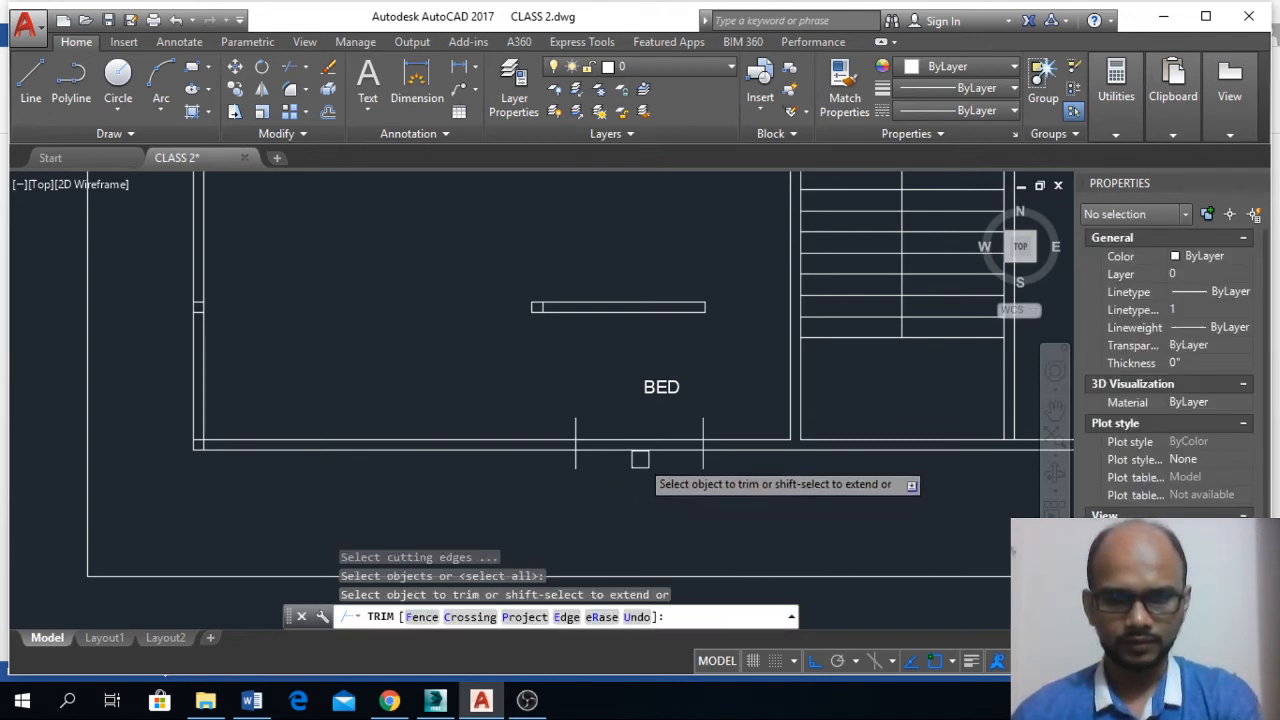
{"action": "left_click", "coordinate": [636, 448]}
{"action": "left_click", "coordinate": [634, 439]}
{"action": "left_click", "coordinate": [577, 427]}
{"action": "left_click", "coordinate": [578, 464]}
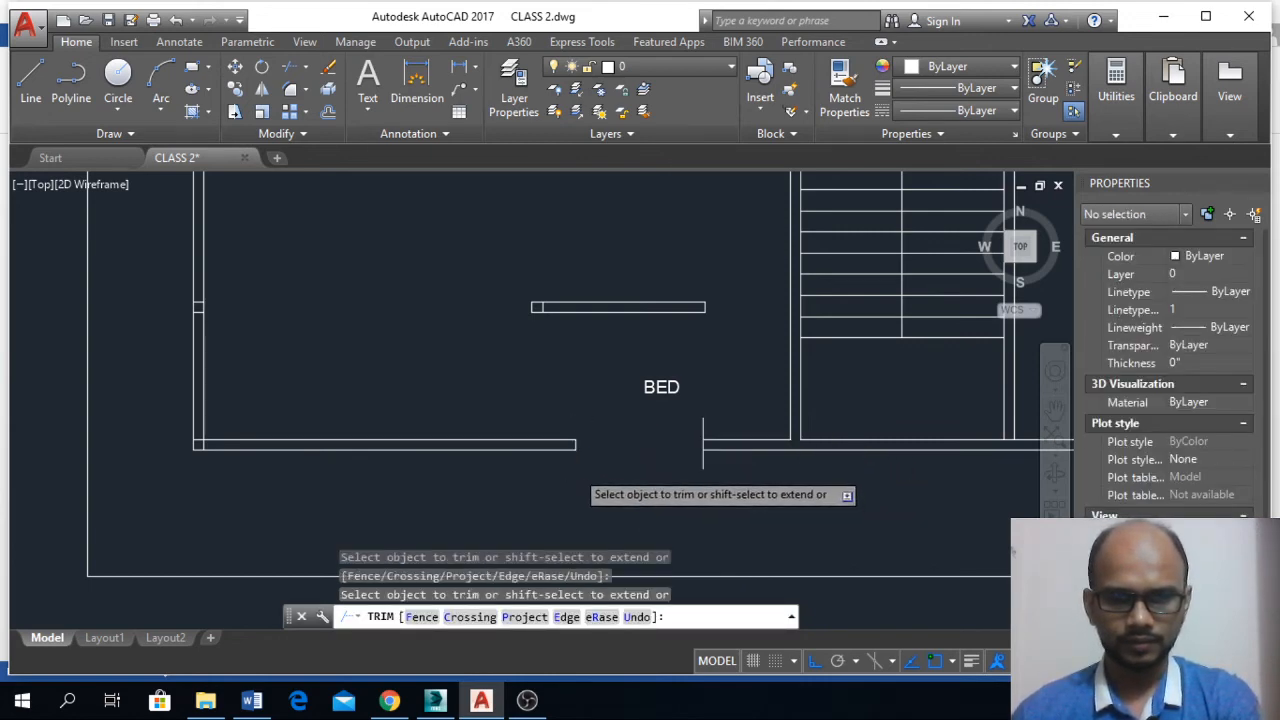
{"action": "left_click", "coordinate": [704, 465]}
{"action": "left_click", "coordinate": [703, 425]}
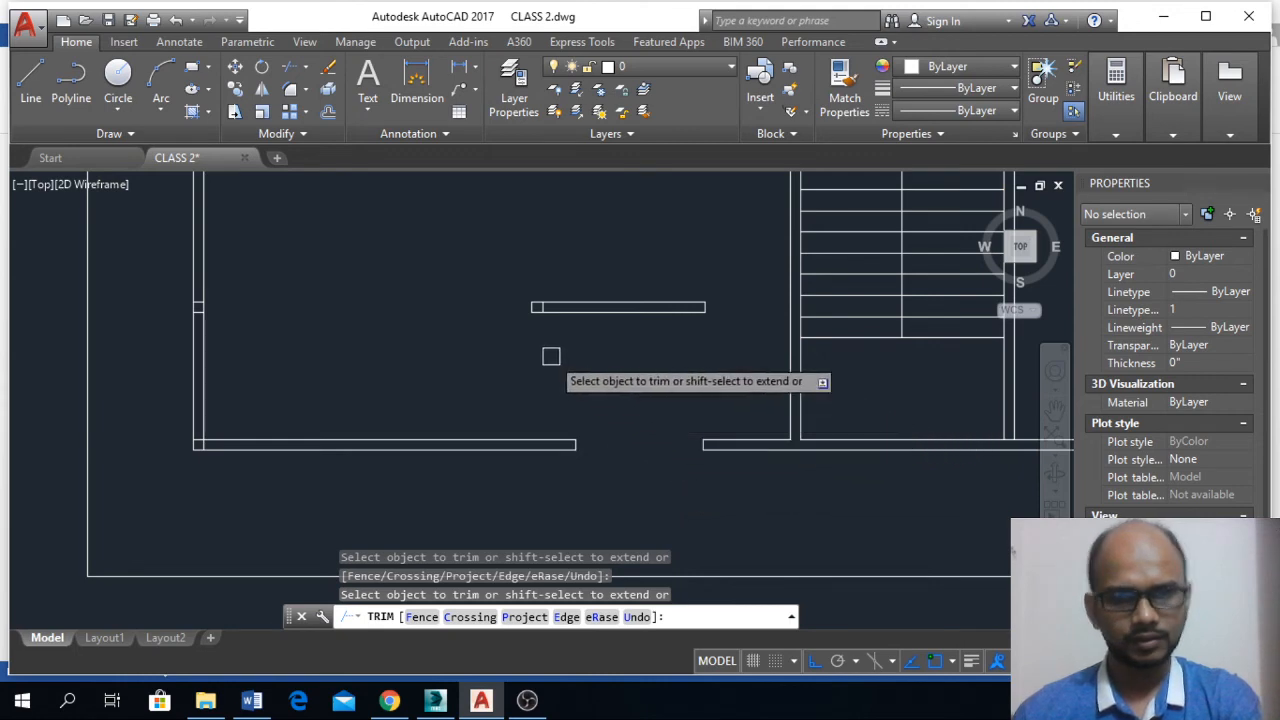
{"action": "key", "text": "Return"}
- Erase the short line inside the BED top wall's left end and draw a vertical line from that end down to the bottom wall
{"action": "left_click", "coordinate": [540, 285]}
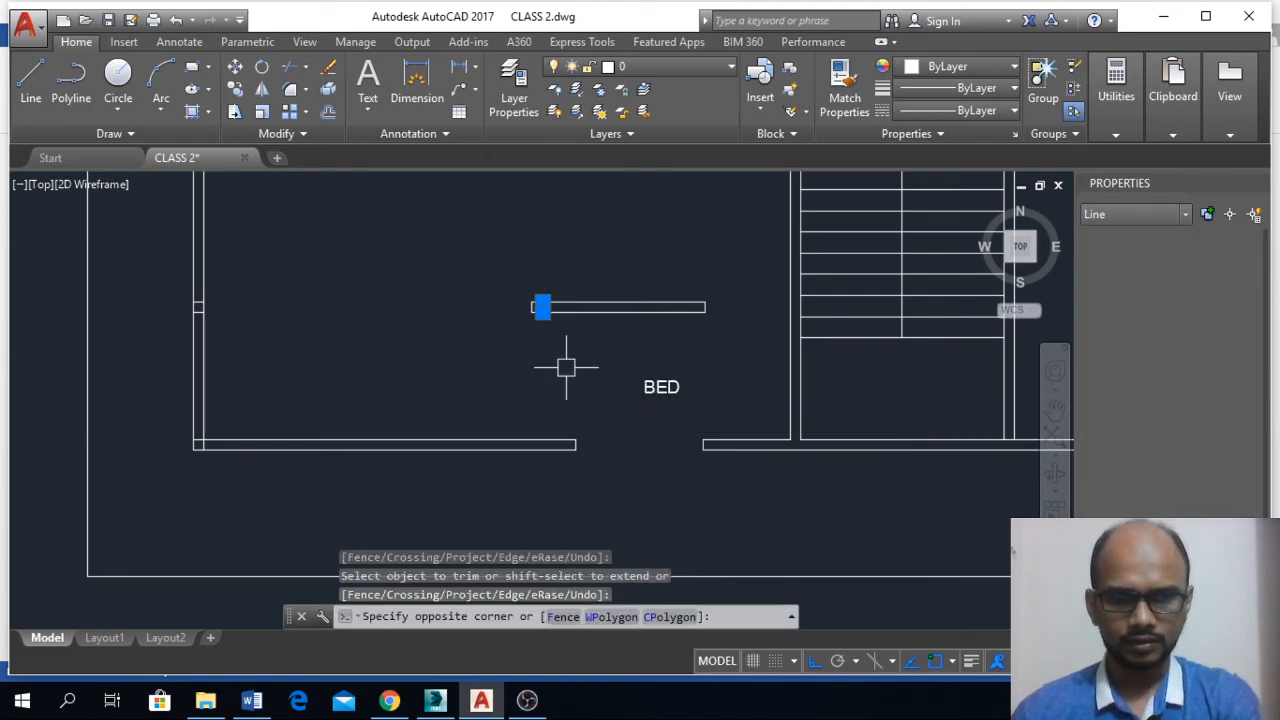
{"action": "key", "text": "Delete"}
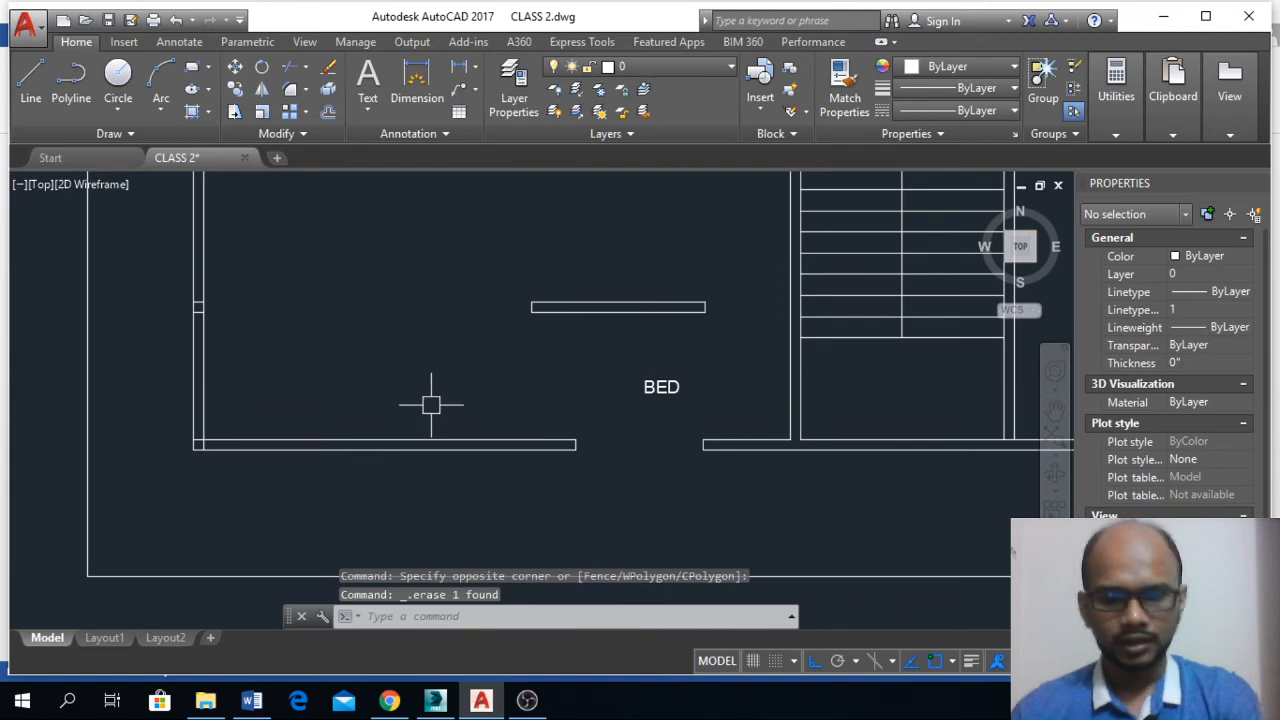
{"action": "type", "text": "l"}
{"action": "key", "text": "Return"}
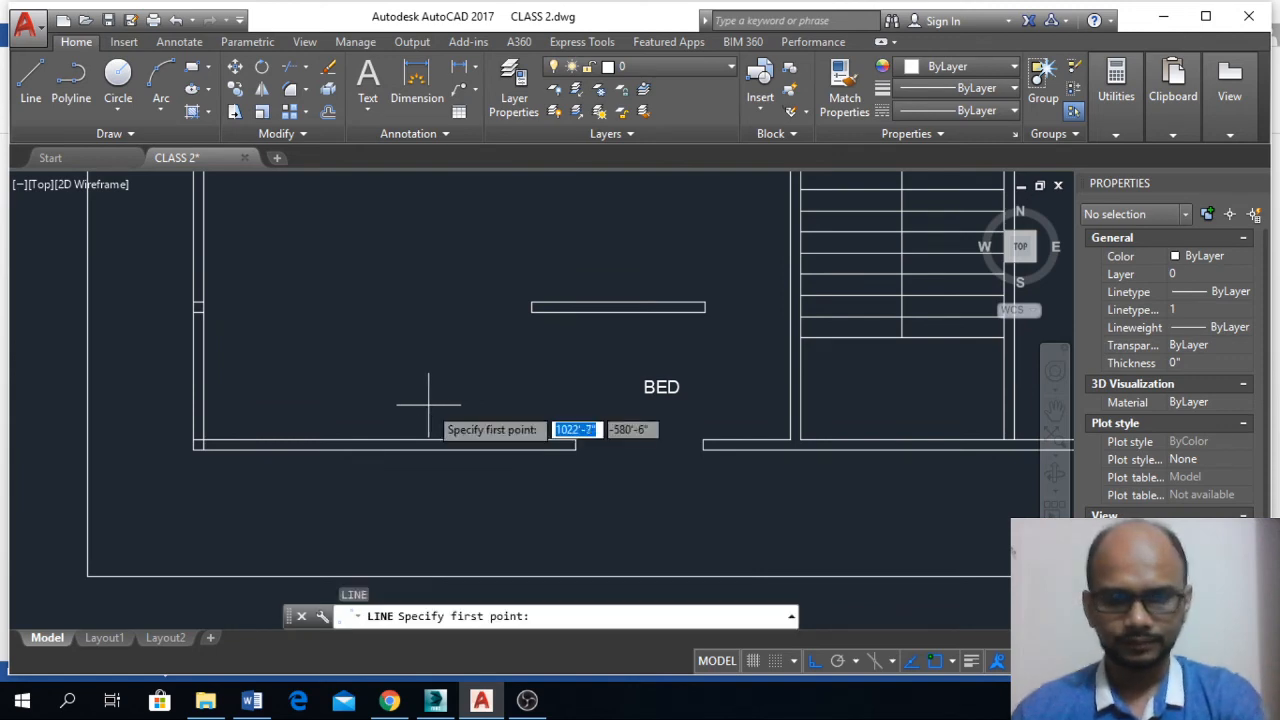
{"action": "left_click", "coordinate": [531, 312]}
{"action": "left_click", "coordinate": [533, 442]}
{"action": "key", "text": "Return"}
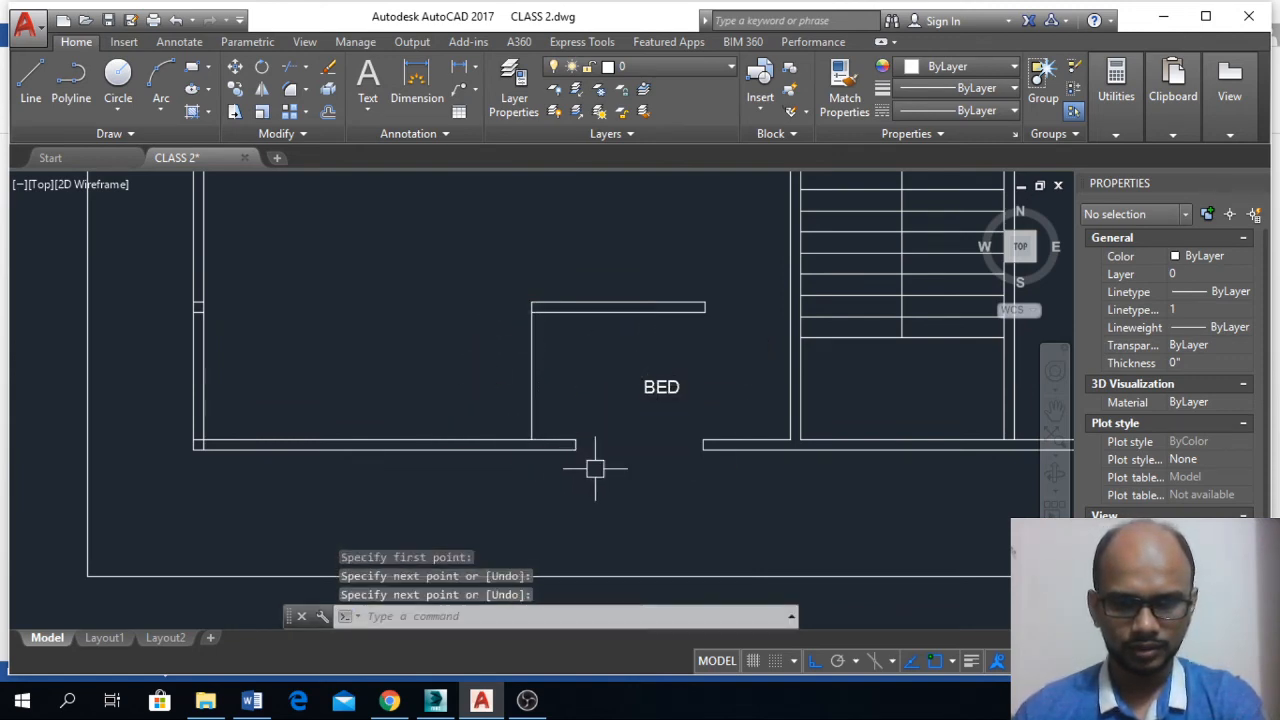
- Draw a line across the bottom wall opening, joining its two outer corners
{"action": "key", "text": "Return"}
{"action": "left_click", "coordinate": [576, 443]}
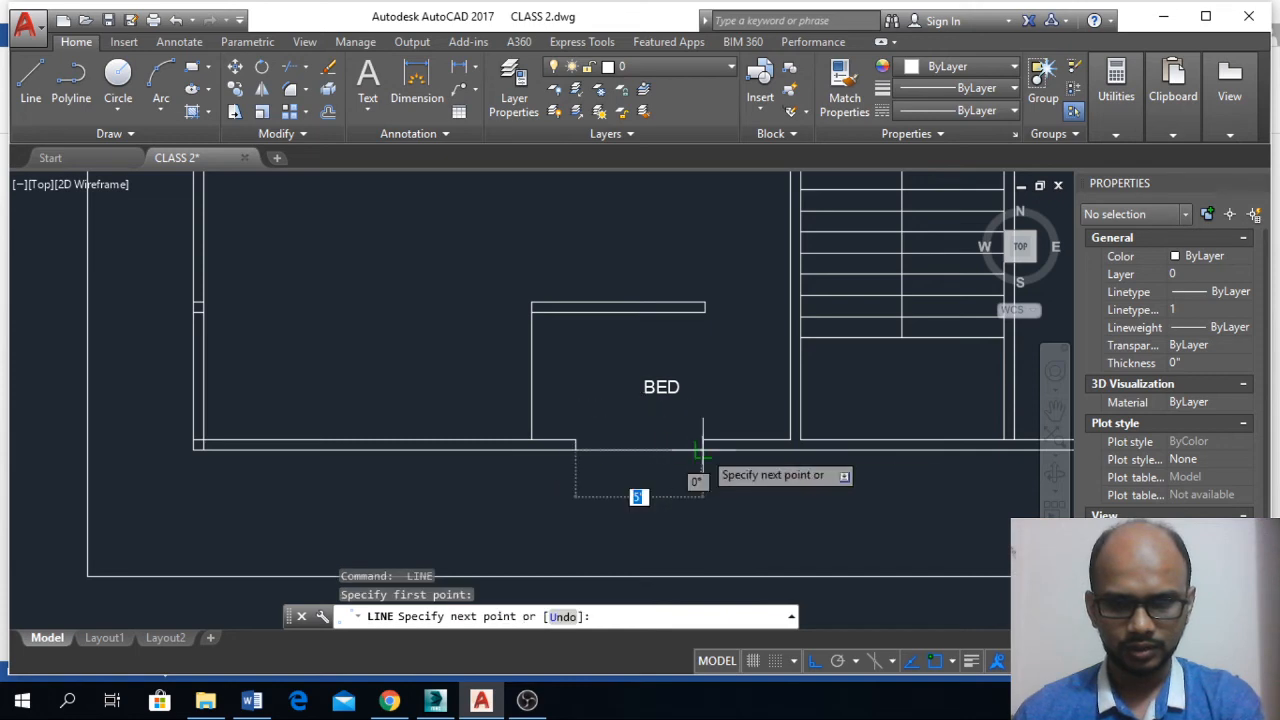
{"action": "left_click", "coordinate": [703, 445]}
{"action": "key", "text": "Return"}
- Offset the opening's outer line 5 inches up and the lower BED room's left wall line 5 inches to the right
{"action": "type", "text": "o"}
{"action": "key", "text": "Return"}
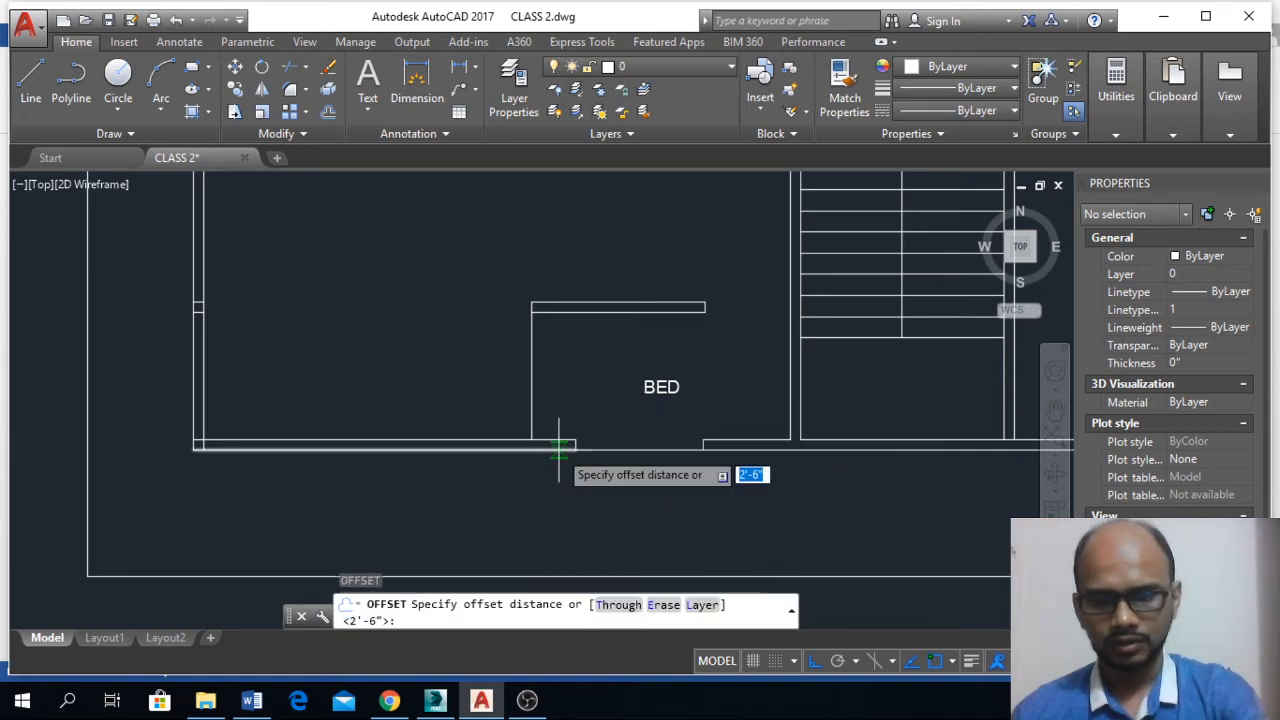
{"action": "type", "text": "5"}
{"action": "key", "text": "Return"}
{"action": "left_click", "coordinate": [600, 445]}
{"action": "left_click", "coordinate": [551, 416]}
{"action": "left_click", "coordinate": [532, 378]}
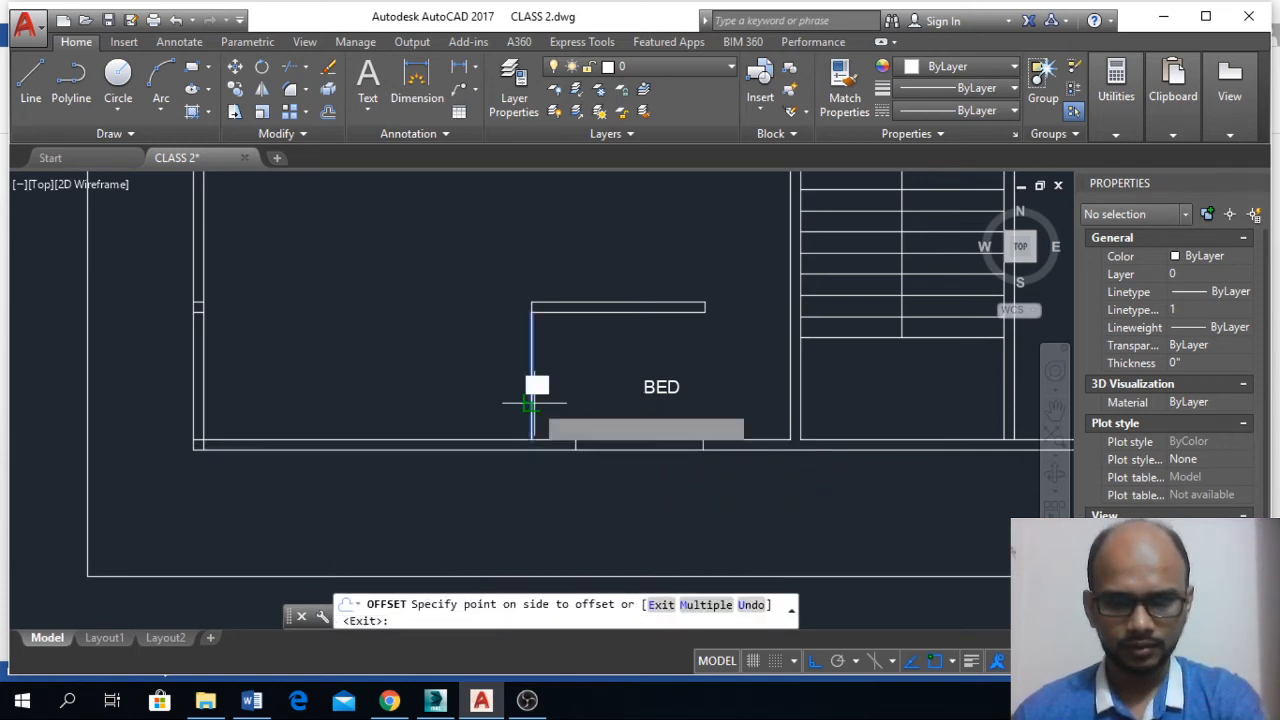
{"action": "left_click", "coordinate": [583, 409]}
{"action": "key", "text": "Return"}
- Offset both lines of the lower BED room's left wall 2 inches inward to form window lines
{"action": "key", "text": "Return"}
{"action": "type", "text": "2"}
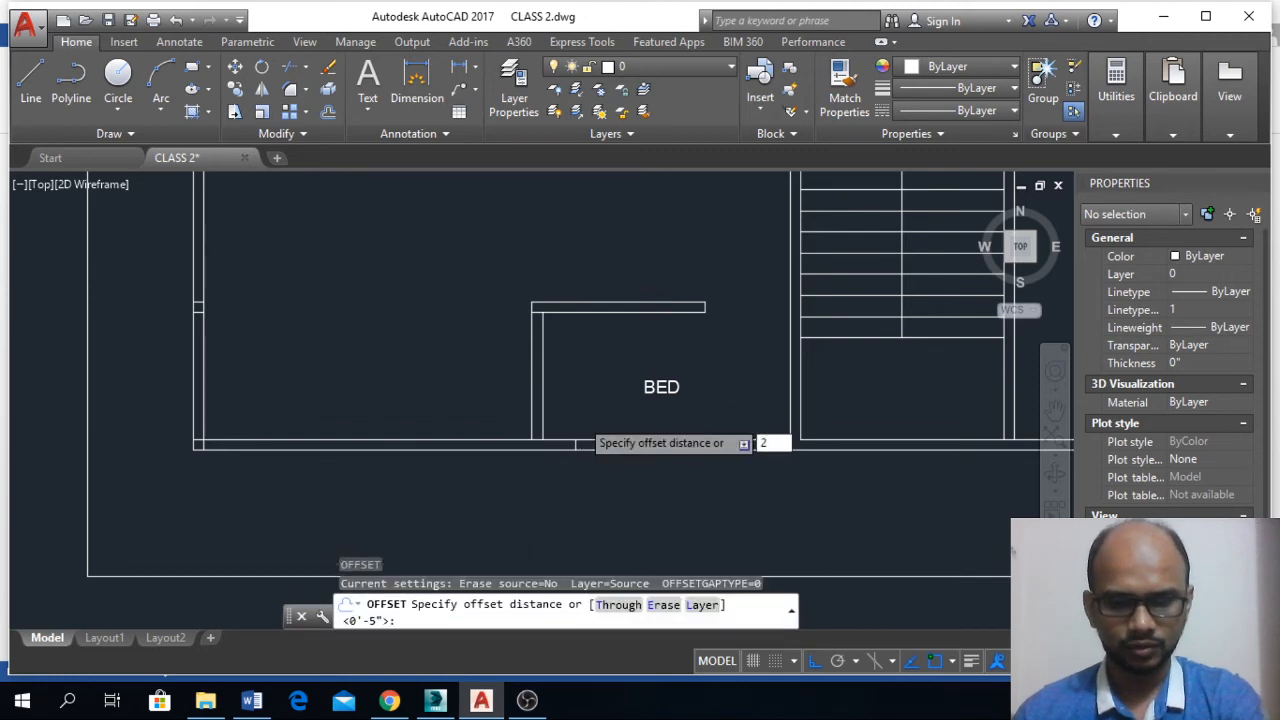
{"action": "key", "text": "Return"}
{"action": "left_click", "coordinate": [542, 391]}
{"action": "left_click", "coordinate": [457, 386]}
{"action": "scroll", "coordinate": [532, 425], "scroll_direction": "up", "scroll_amount": 2}
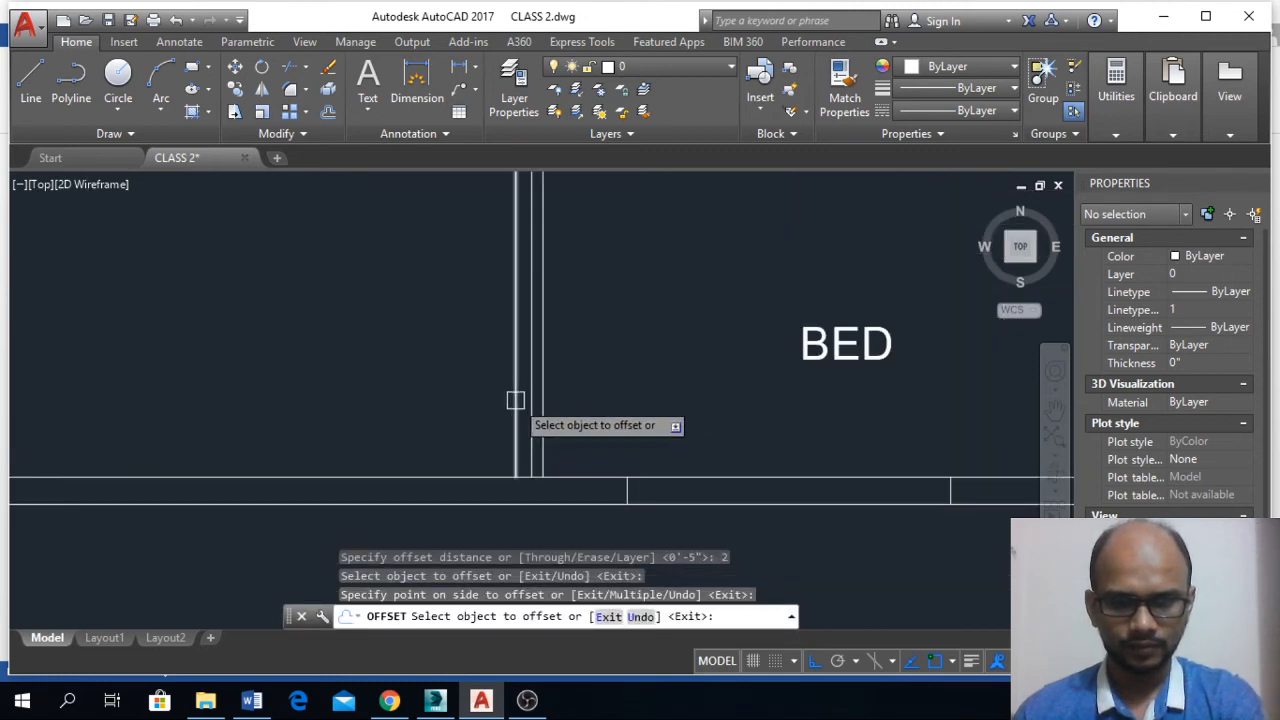
{"action": "left_click", "coordinate": [509, 397]}
{"action": "left_click", "coordinate": [717, 483]}
- Offset both lines of the bottom wall opening 2 inches inward to complete the lower BED window
{"action": "left_click", "coordinate": [715, 478]}
{"action": "left_click", "coordinate": [717, 523]}
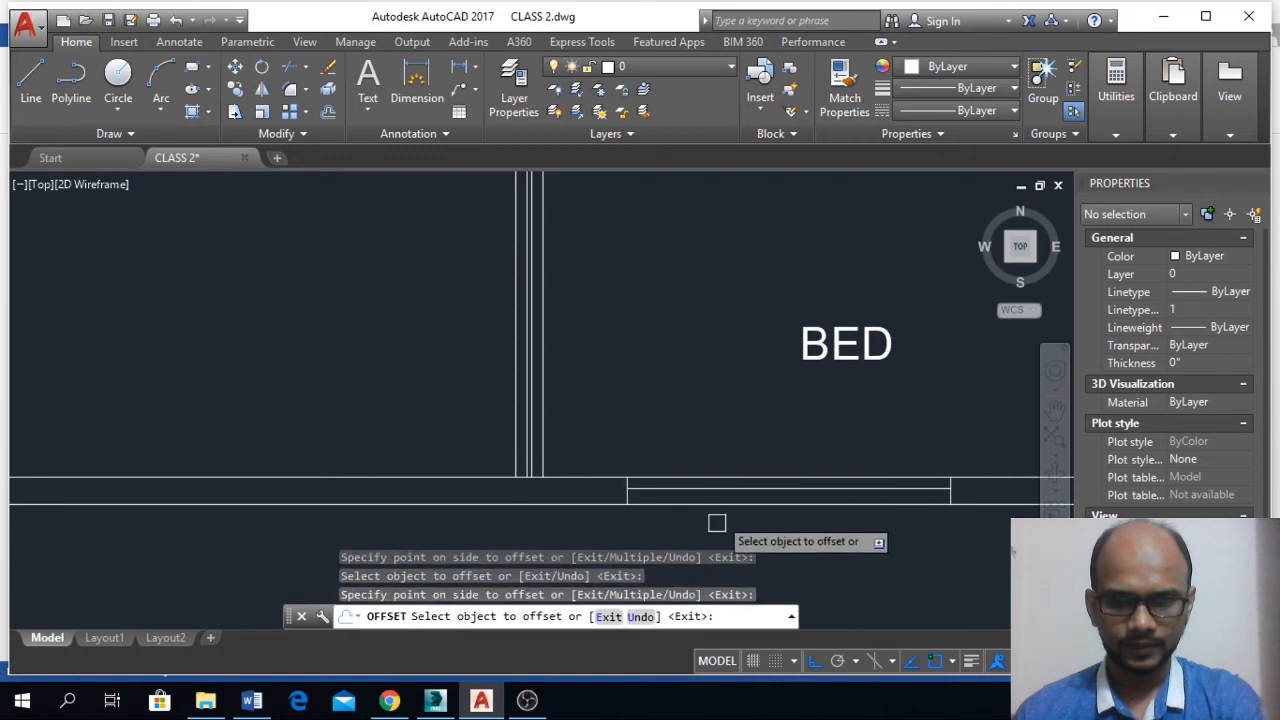
{"action": "left_click", "coordinate": [717, 508]}
{"action": "left_click", "coordinate": [697, 437]}
{"action": "scroll", "coordinate": [574, 537], "scroll_direction": "down", "scroll_amount": 3}
{"action": "key", "text": "Escape"}
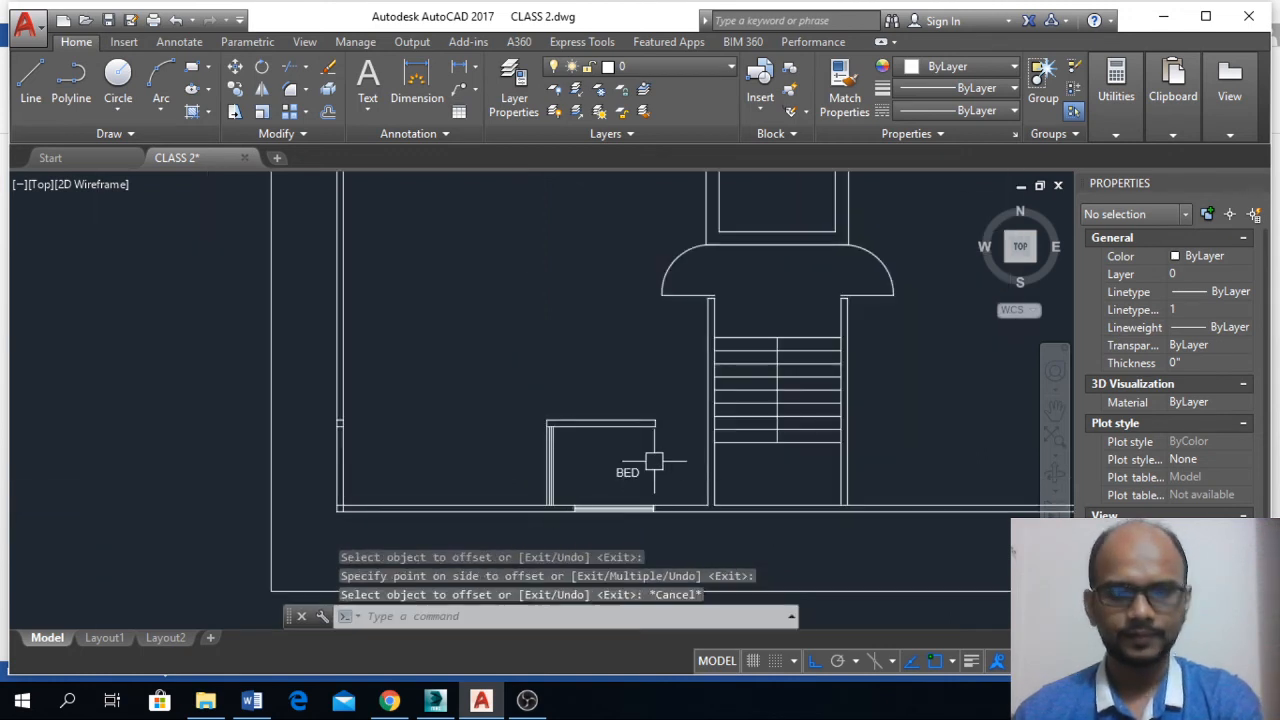
- Draw a 40-inch door leaf downward beside the staircase's left wall, starting level with the BED top wall's upper edge
{"action": "scroll", "coordinate": [703, 432], "scroll_direction": "up", "scroll_amount": 4}
{"action": "type", "text": "l"}
{"action": "key", "text": "Return"}
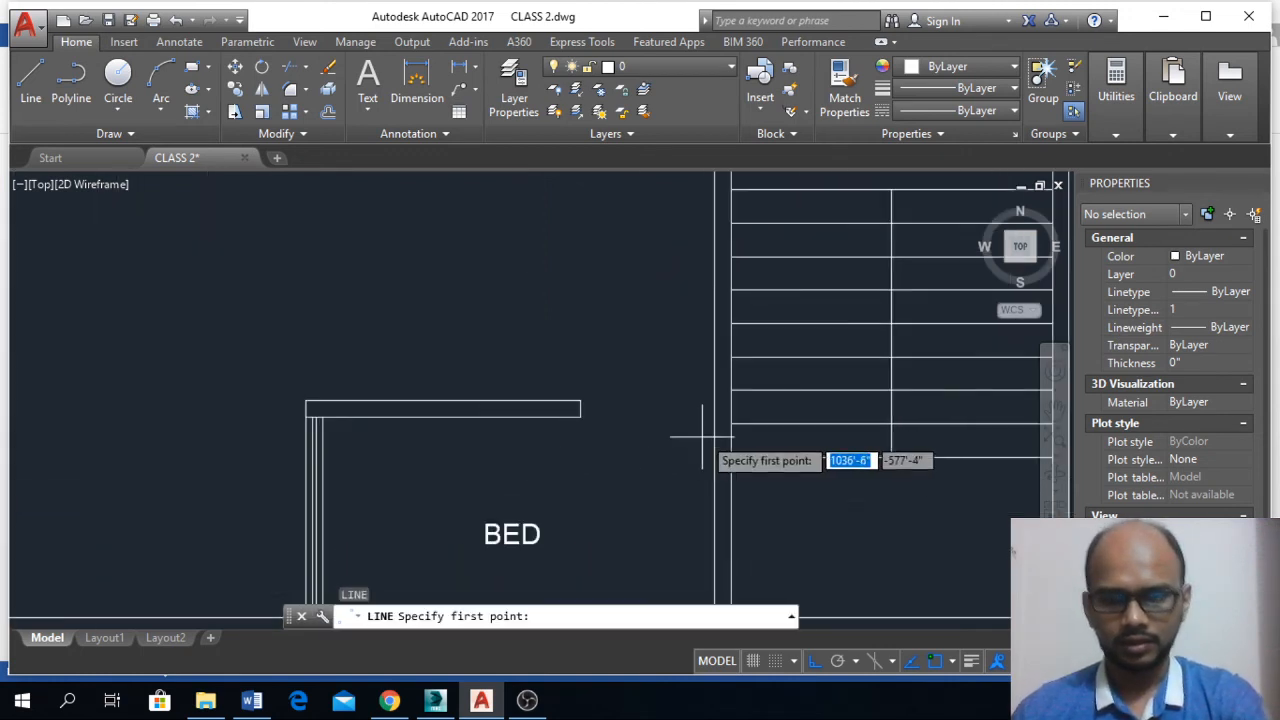
{"action": "scroll", "coordinate": [700, 432], "scroll_direction": "up", "scroll_amount": 4}
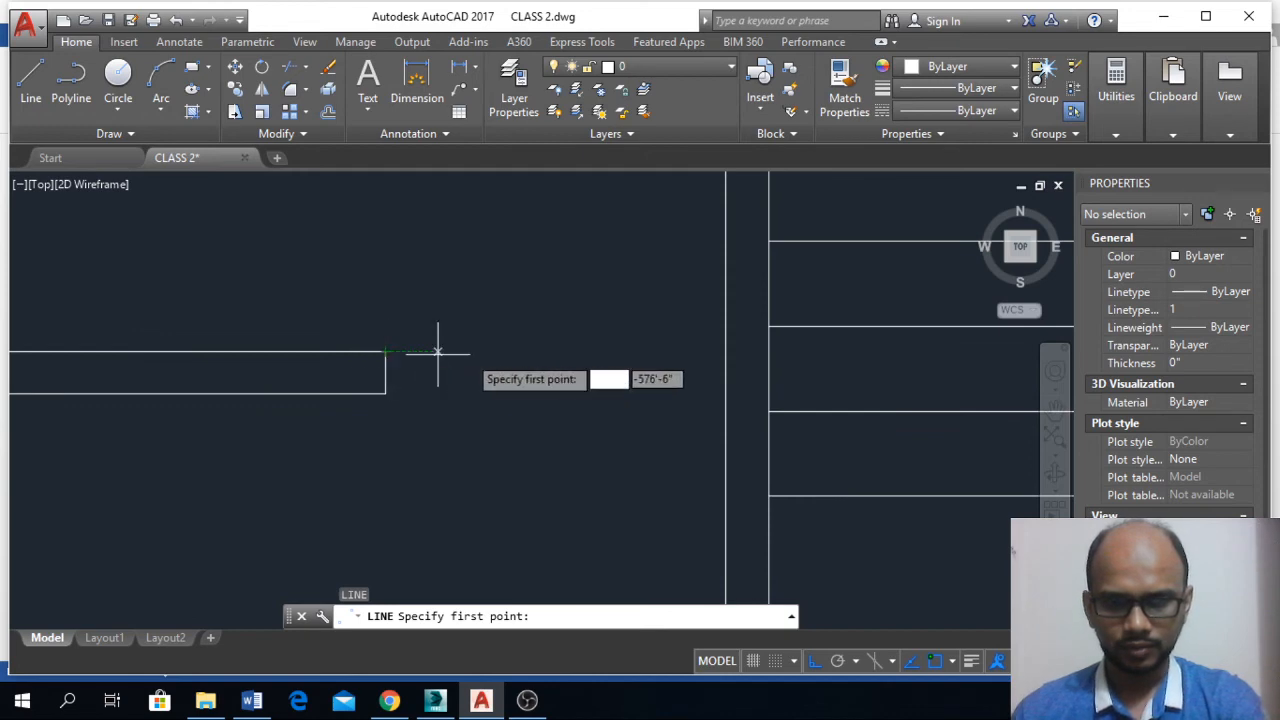
{"action": "left_click", "coordinate": [711, 351]}
{"action": "scroll", "coordinate": [666, 446], "scroll_direction": "down", "scroll_amount": 3}
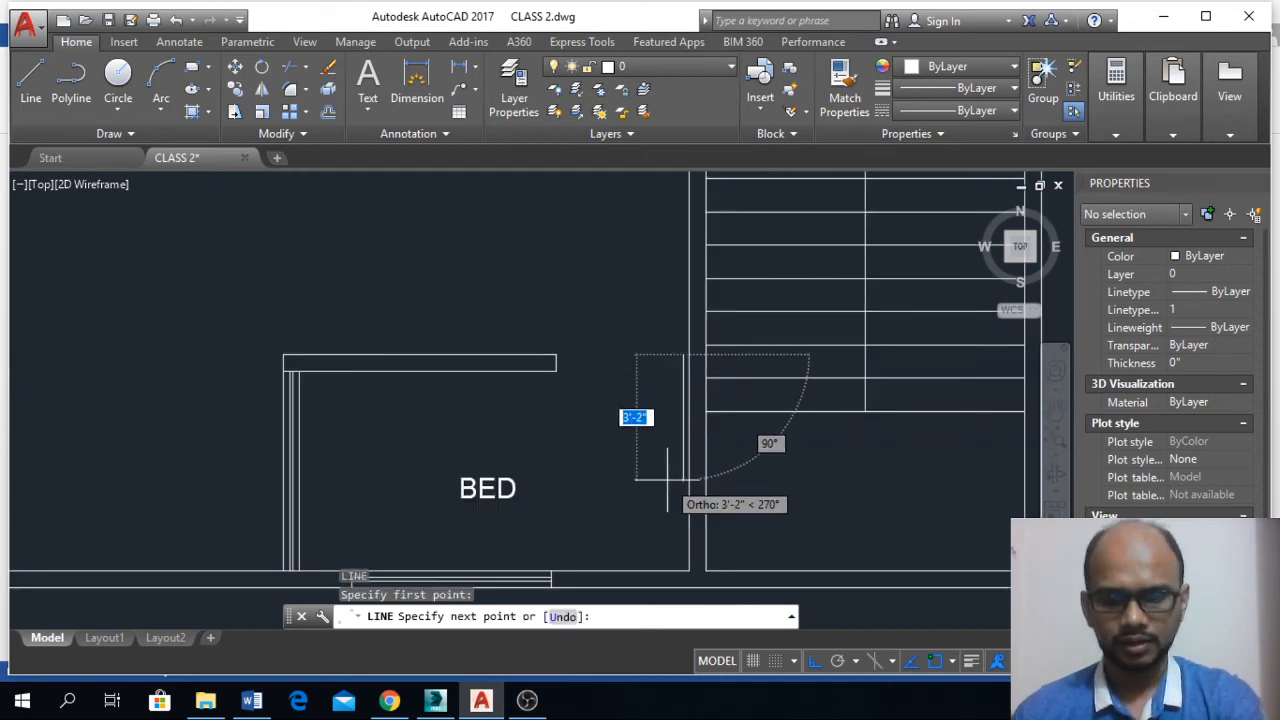
{"action": "type", "text": "40"}
{"action": "key", "text": "Return"}
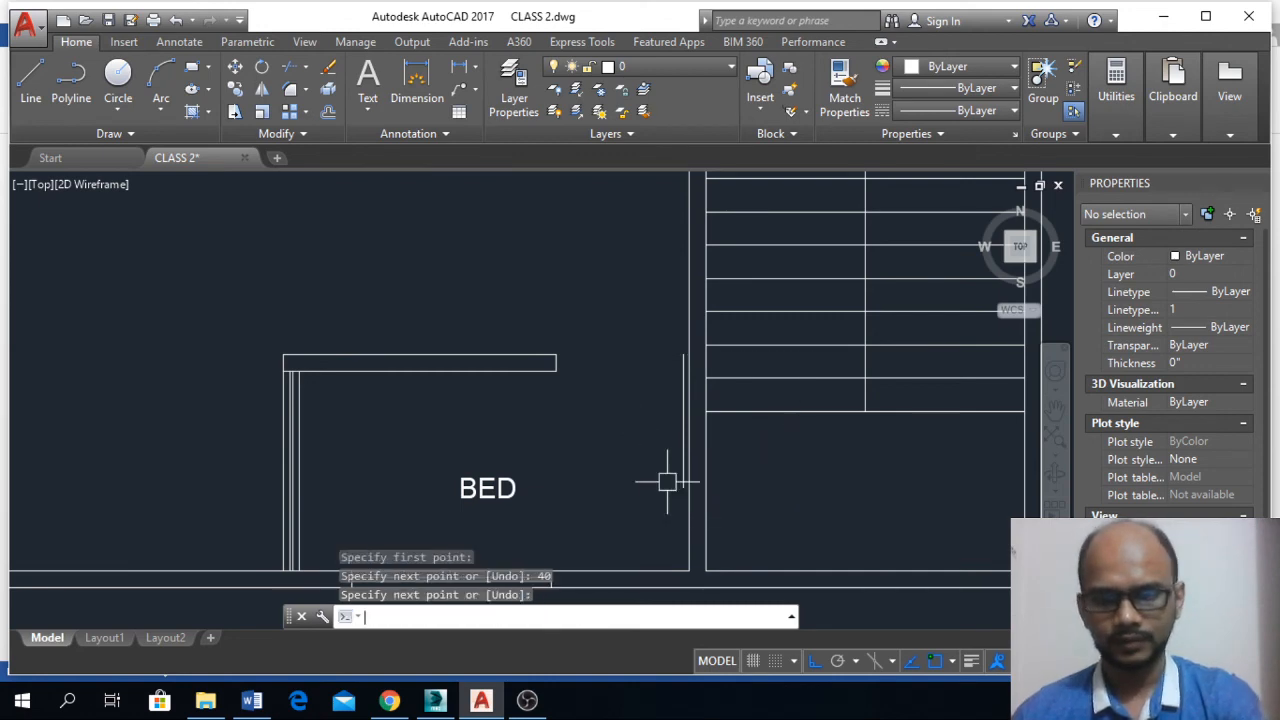
{"action": "key", "text": "Return"}
- Draw the door swing arc from the leaf's lower end to the right end of the BED top wall
{"action": "type", "text": "a"}
{"action": "key", "text": "Return"}
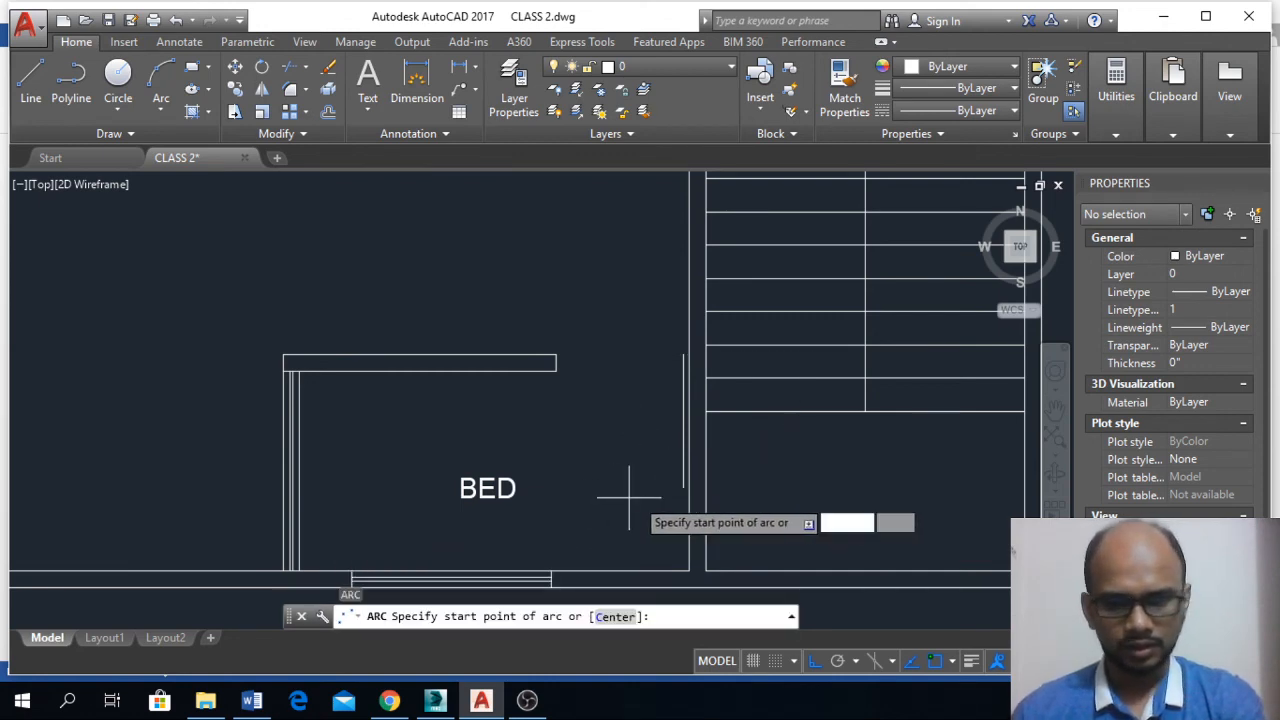
{"action": "left_click", "coordinate": [684, 487]}
{"action": "left_click", "coordinate": [556, 371]}
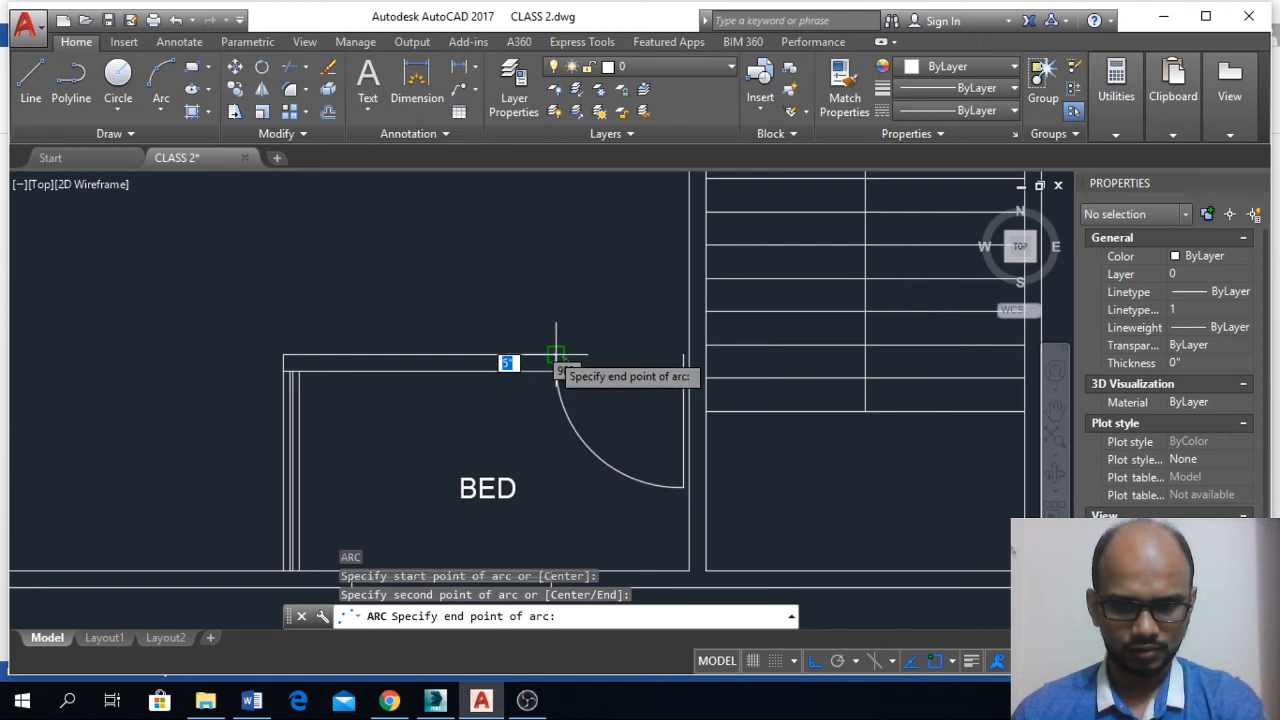
{"action": "left_click", "coordinate": [555, 365]}
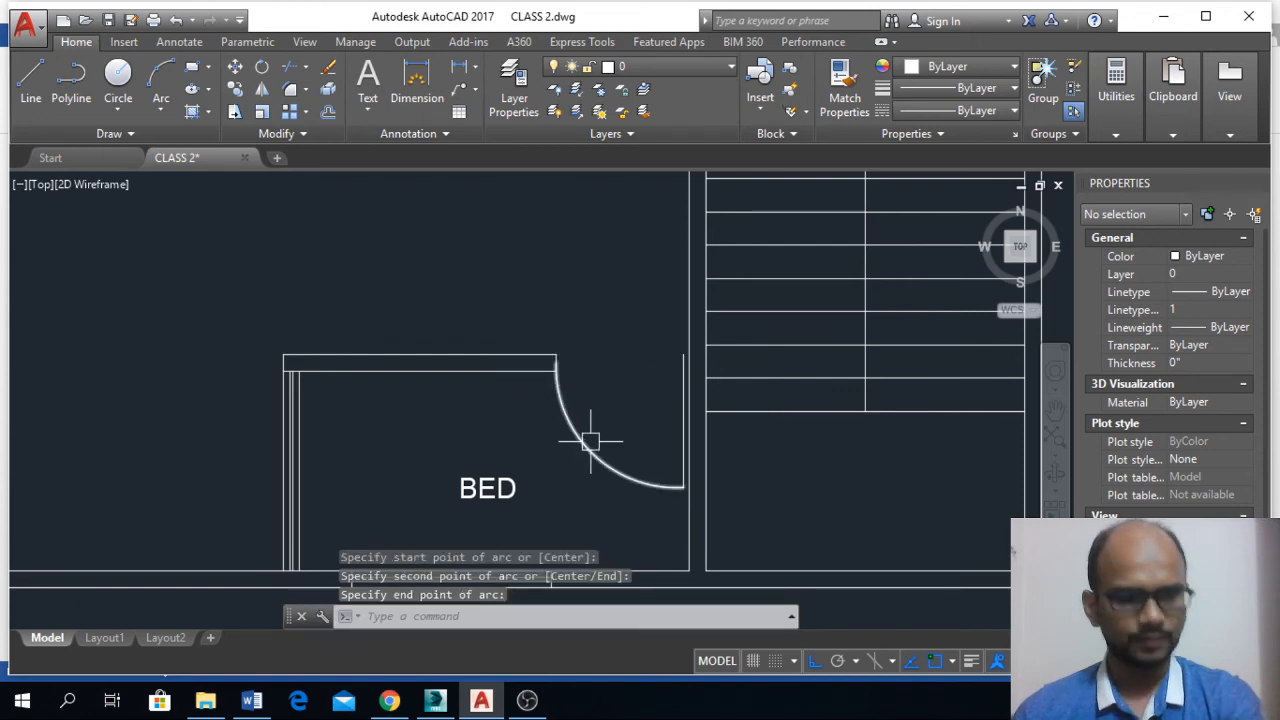
{"action": "key", "text": "Escape"}
- Erase the two short lines across the floor plan's outer left wall, level with the lower BED room's top wall
{"action": "scroll", "coordinate": [590, 440], "scroll_direction": "down", "scroll_amount": 6}
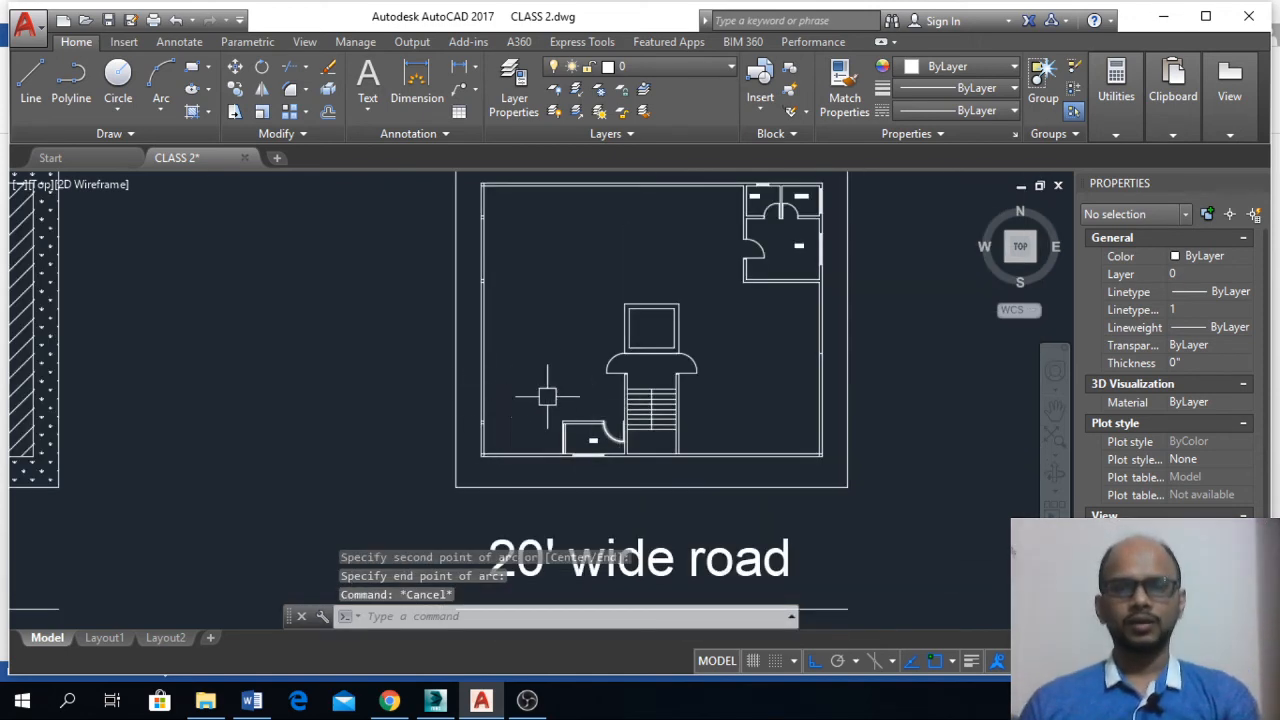
{"action": "scroll", "coordinate": [534, 423], "scroll_direction": "up", "scroll_amount": 3}
{"action": "left_click", "coordinate": [450, 433]}
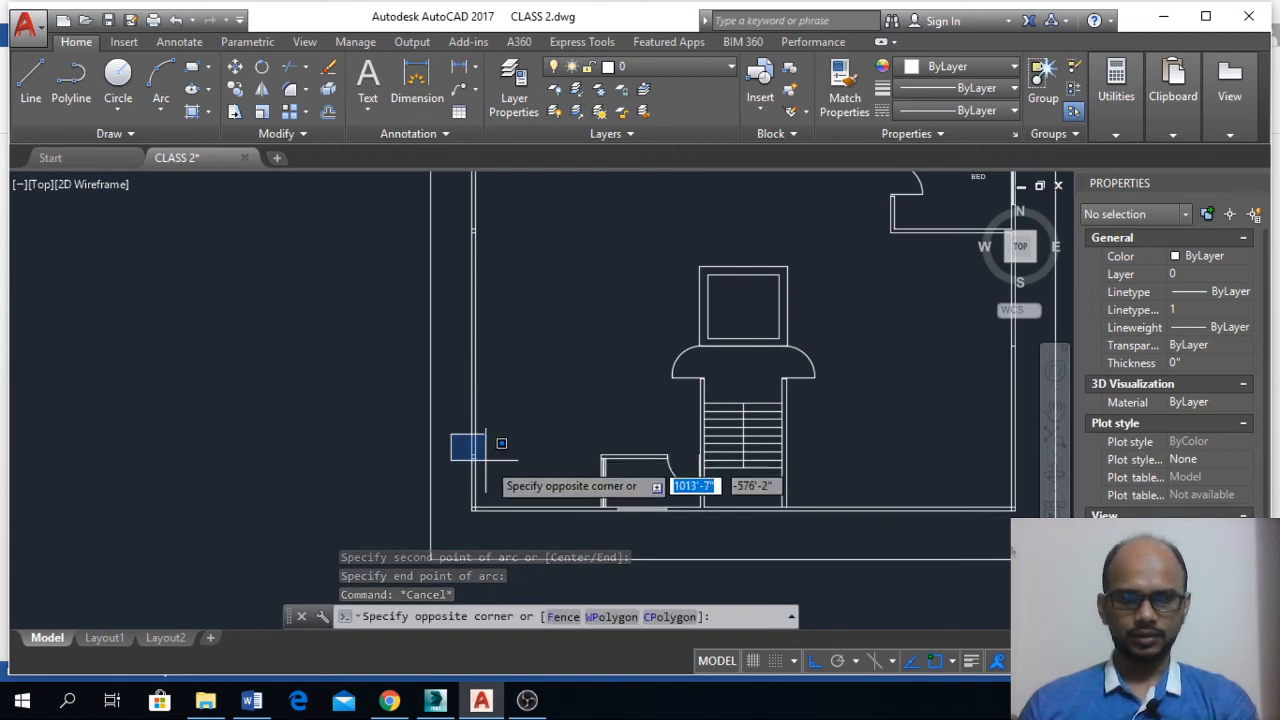
{"action": "left_click", "coordinate": [497, 465]}
{"action": "key", "text": "Delete"}
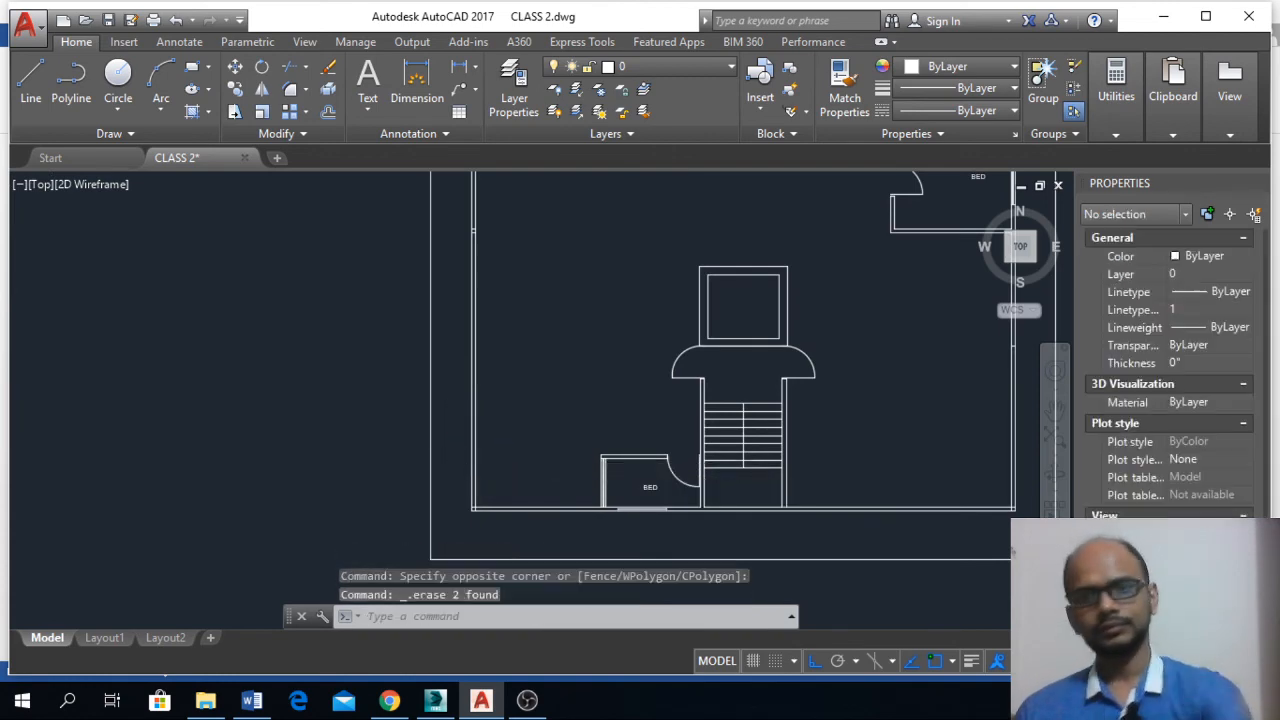
- Draw a vertical line from the bottom wall's lower edge, aligned with the left outer wall's inner face, down to the plot boundary
{"action": "scroll", "coordinate": [541, 508], "scroll_direction": "down", "scroll_amount": 3}
{"action": "scroll", "coordinate": [541, 508], "scroll_direction": "up", "scroll_amount": 3}
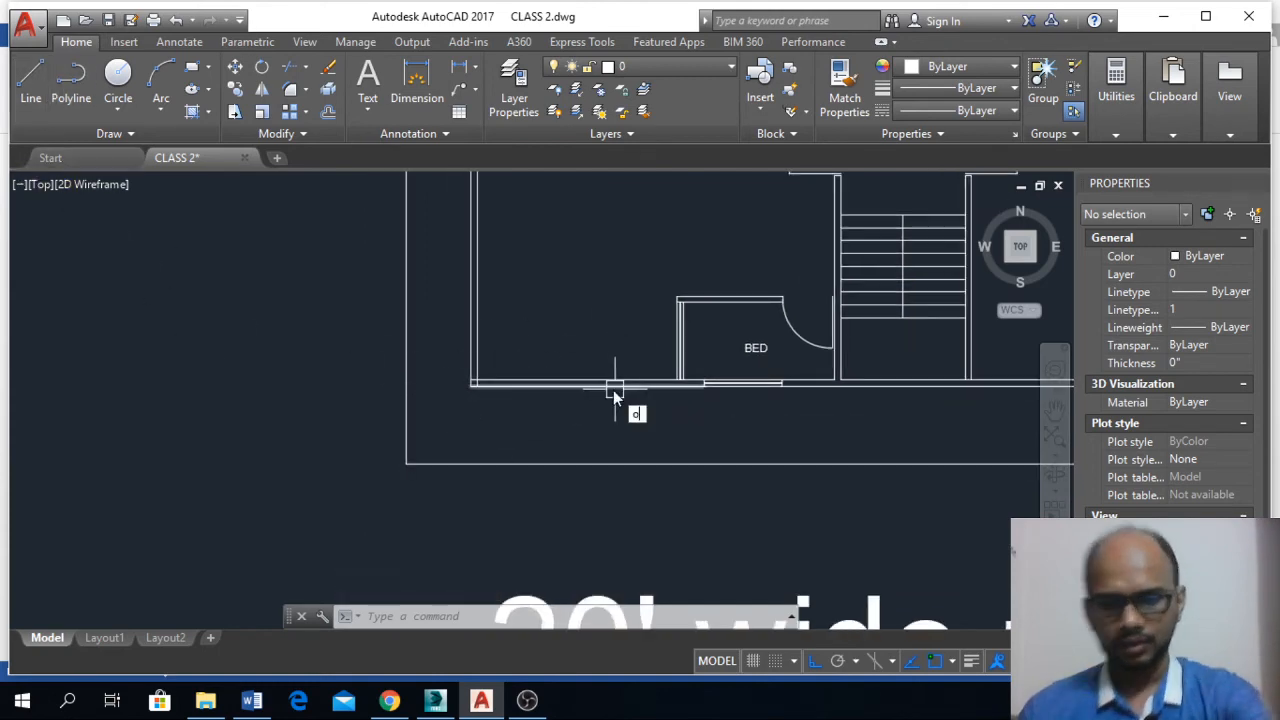
{"action": "key", "text": "Escape"}
{"action": "type", "text": "l"}
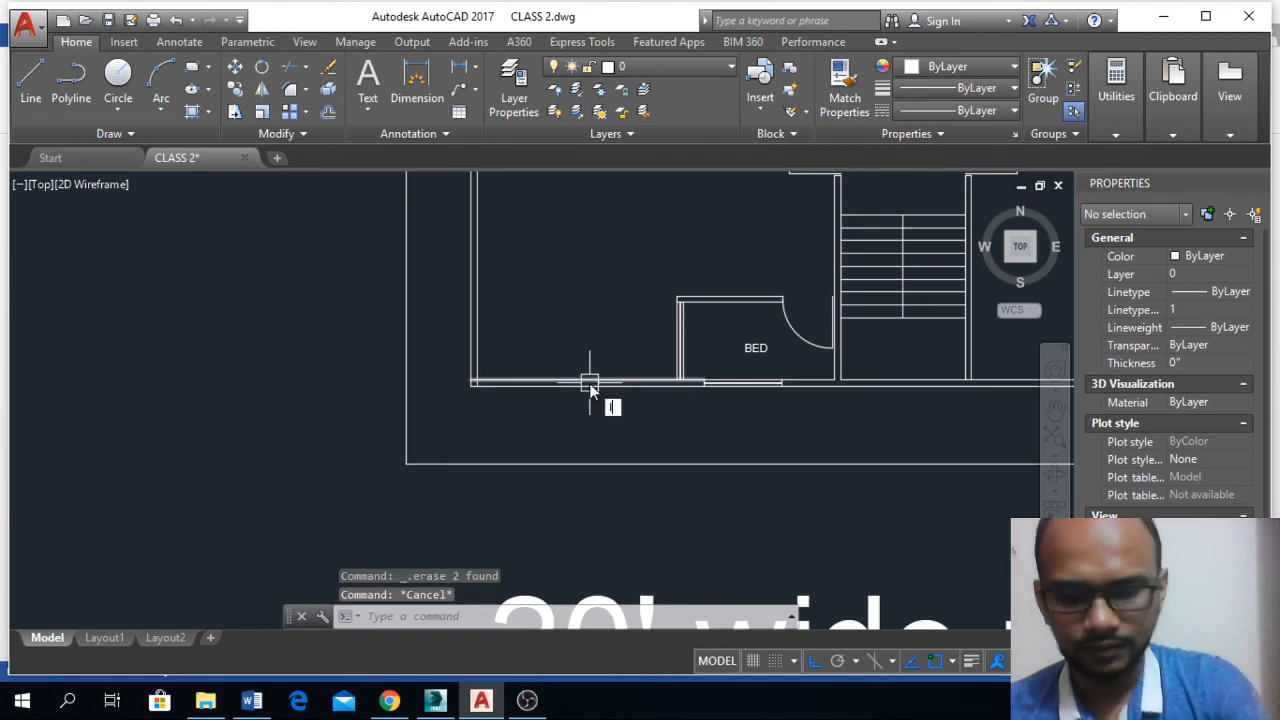
{"action": "key", "text": "Return"}
{"action": "left_click", "coordinate": [477, 385]}
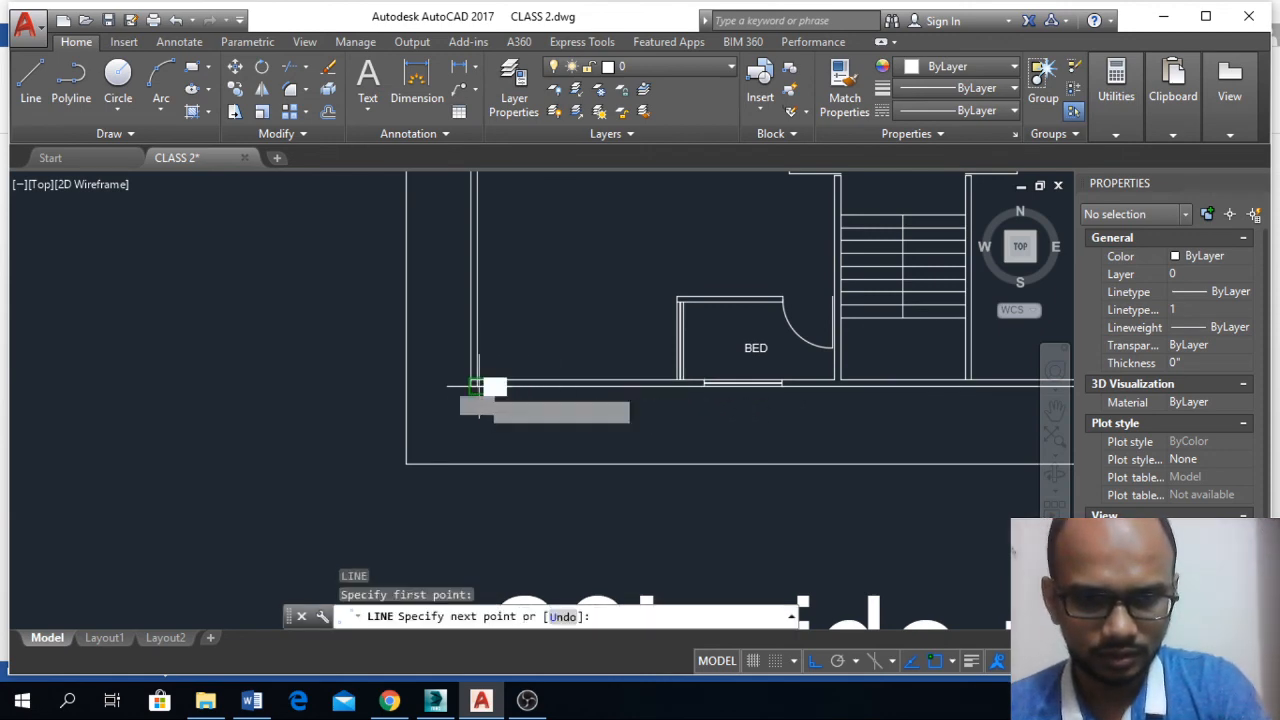
{"action": "left_click", "coordinate": [477, 465]}
{"action": "key", "text": "Return"}
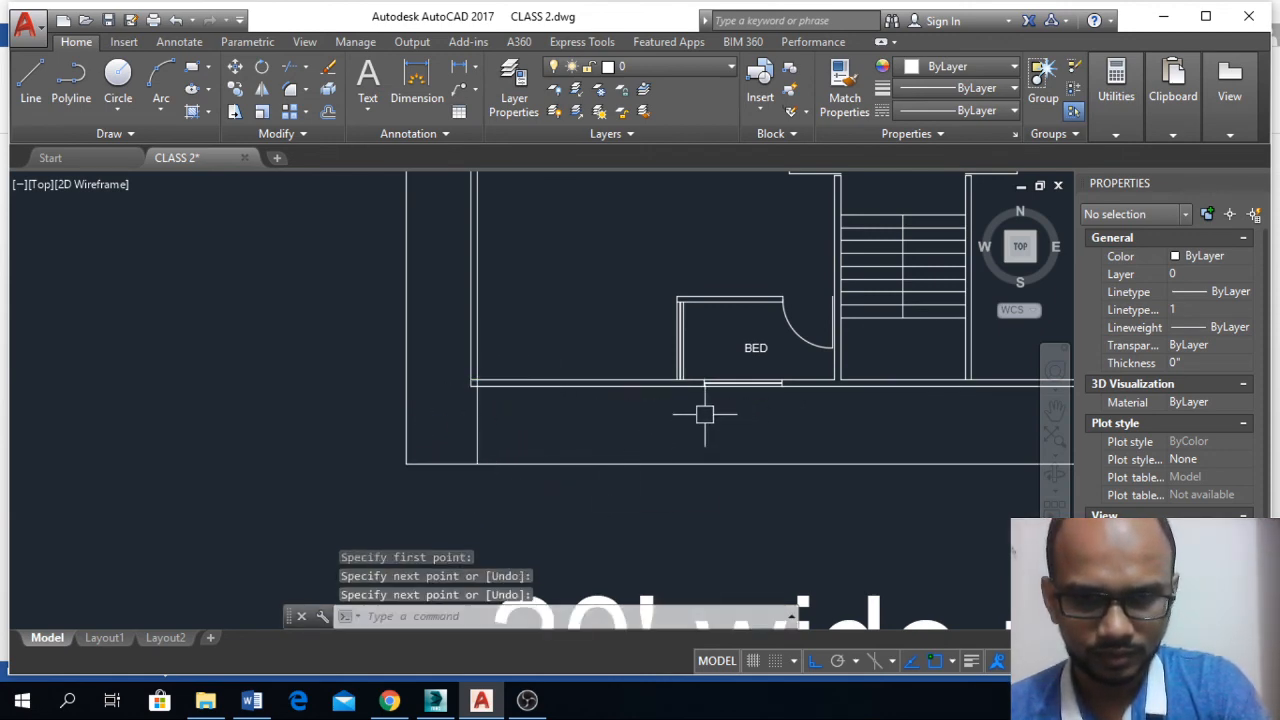
- Draw a vertical line from the bottom wall, aligned with the lower BED room's left wall, down past the plot boundary
{"action": "key", "text": "Return"}
{"action": "left_click", "coordinate": [677, 383]}
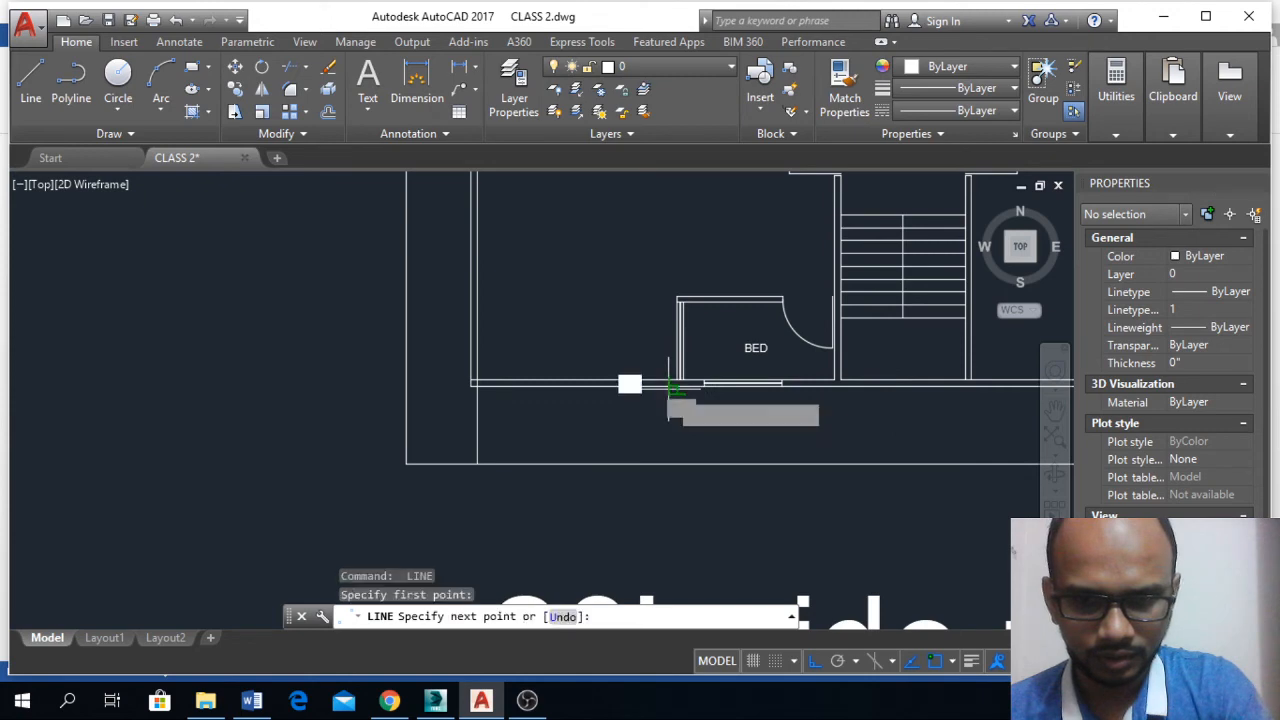
{"action": "left_click", "coordinate": [677, 497]}
{"action": "key", "text": "Return"}
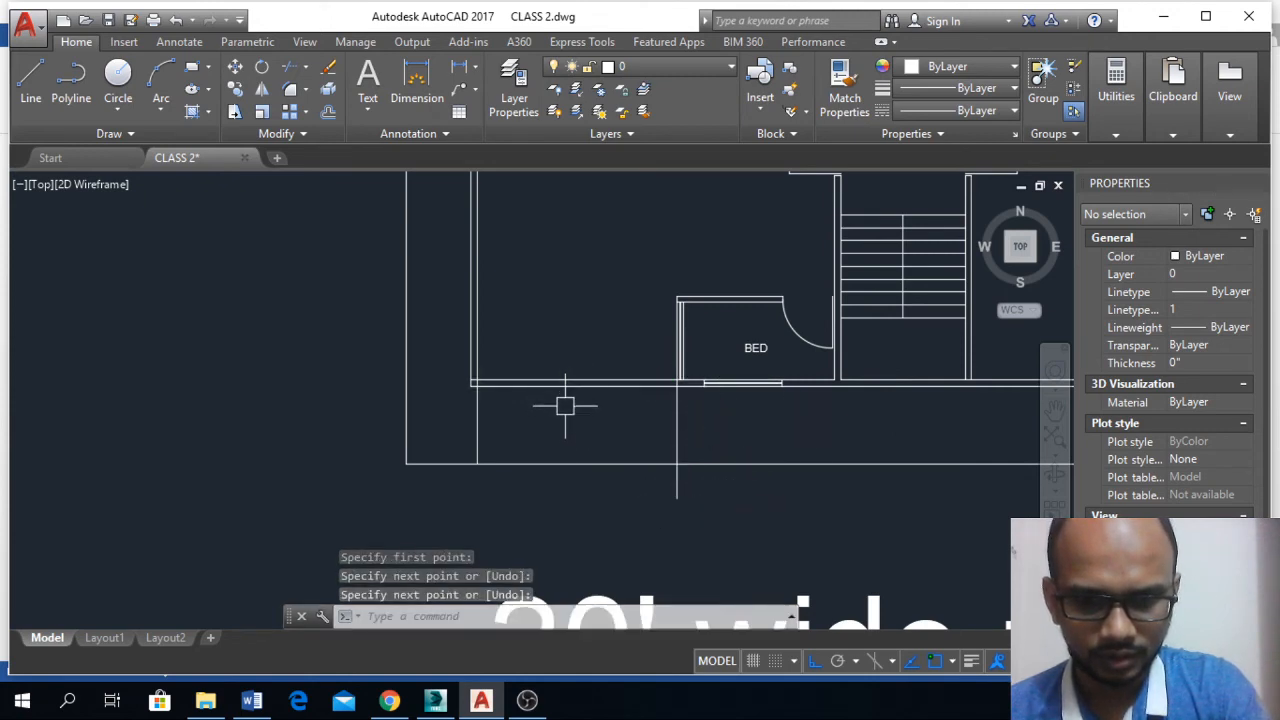
- Offset the bottom wall's outer line downward by 3 inches twice to start the ramp lines
{"action": "type", "text": "o"}
{"action": "key", "text": "Return"}
{"action": "key", "text": "Return"}
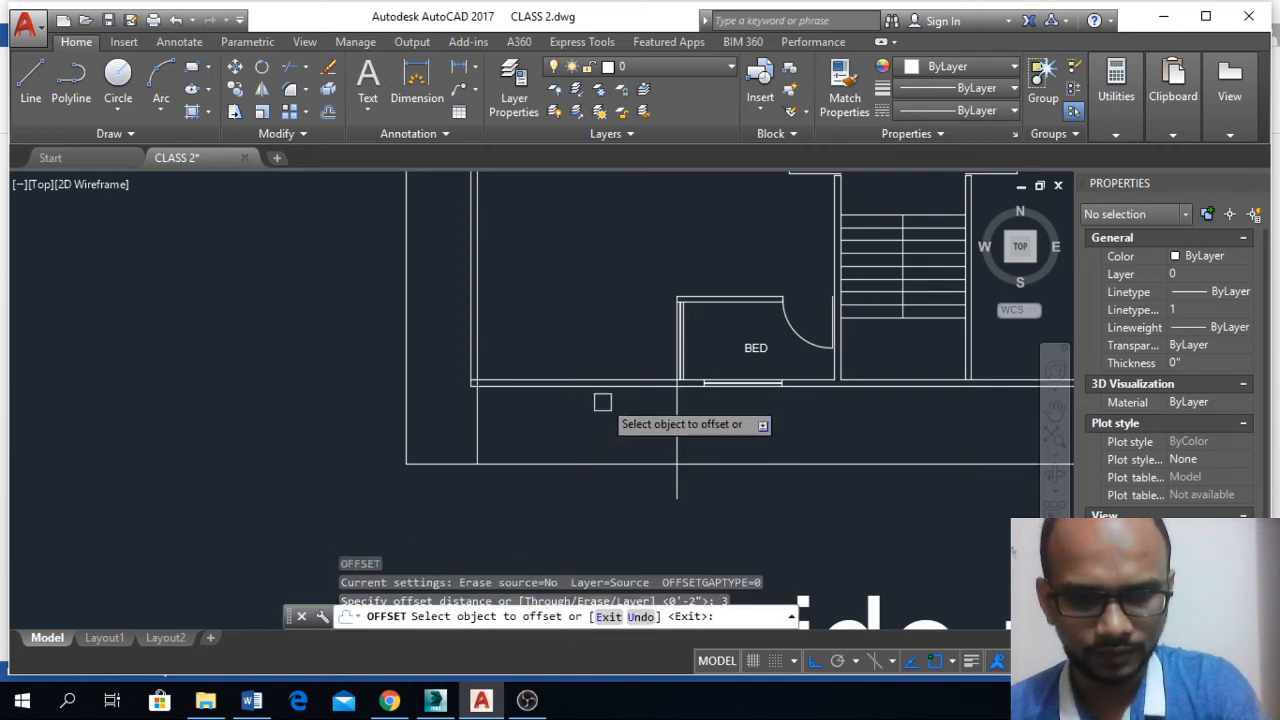
{"action": "left_click", "coordinate": [600, 385]}
{"action": "left_click", "coordinate": [601, 441]}
{"action": "scroll", "coordinate": [601, 441], "scroll_direction": "up", "scroll_amount": 4}
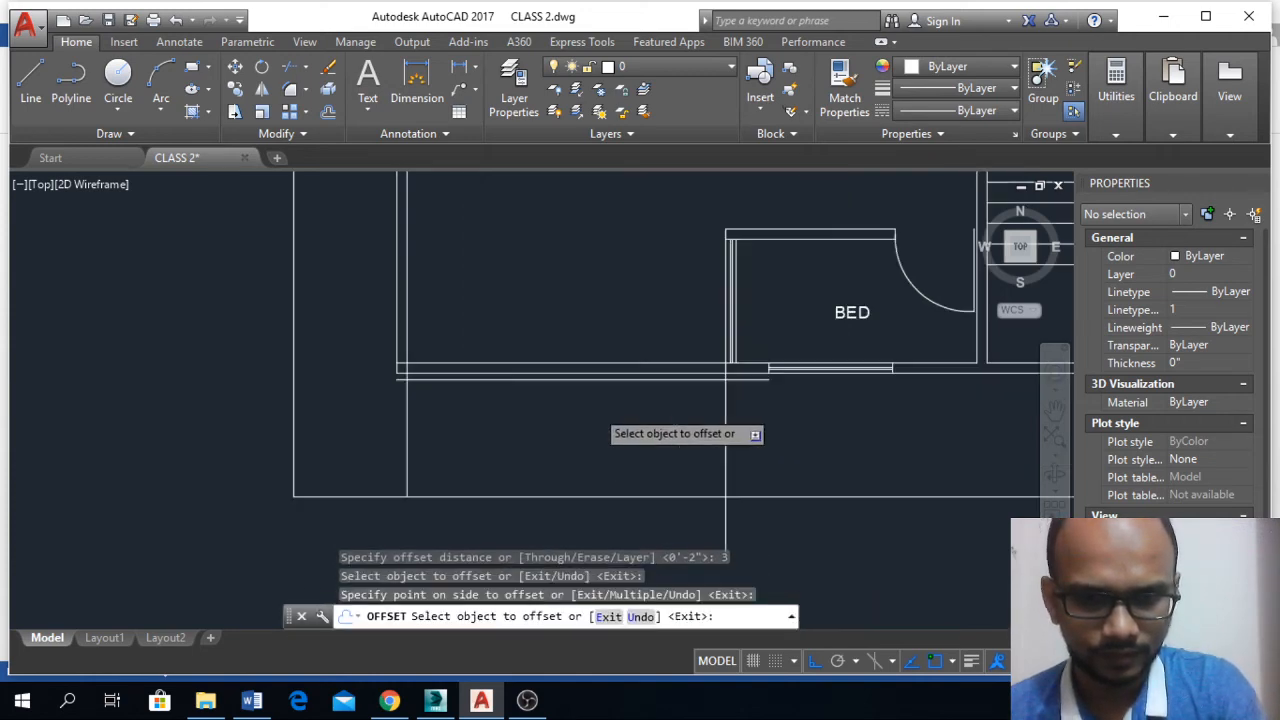
{"action": "left_click", "coordinate": [588, 364]}
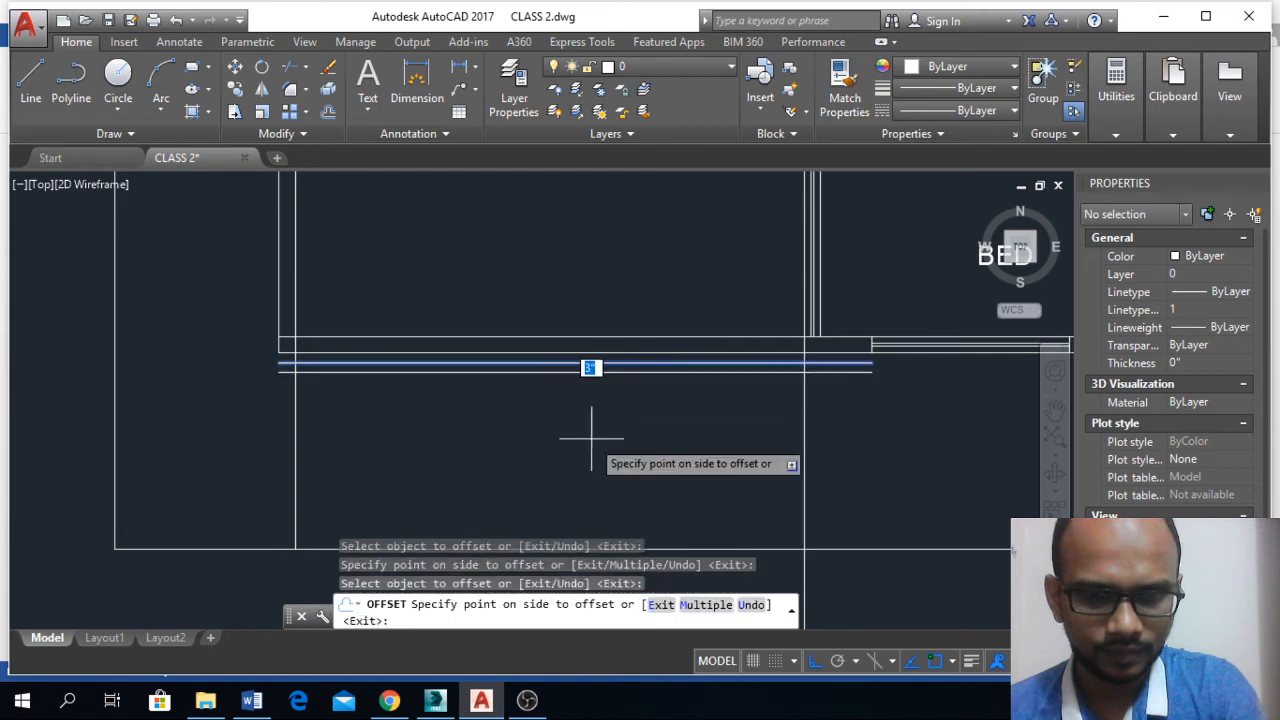
{"action": "left_click", "coordinate": [591, 437]}
{"action": "key", "text": "Escape"}
- Trim the two ramp lines to the vertical side lines, and trim the right side line at the plot boundary
{"action": "type", "text": "tr"}
{"action": "key", "text": "Return"}
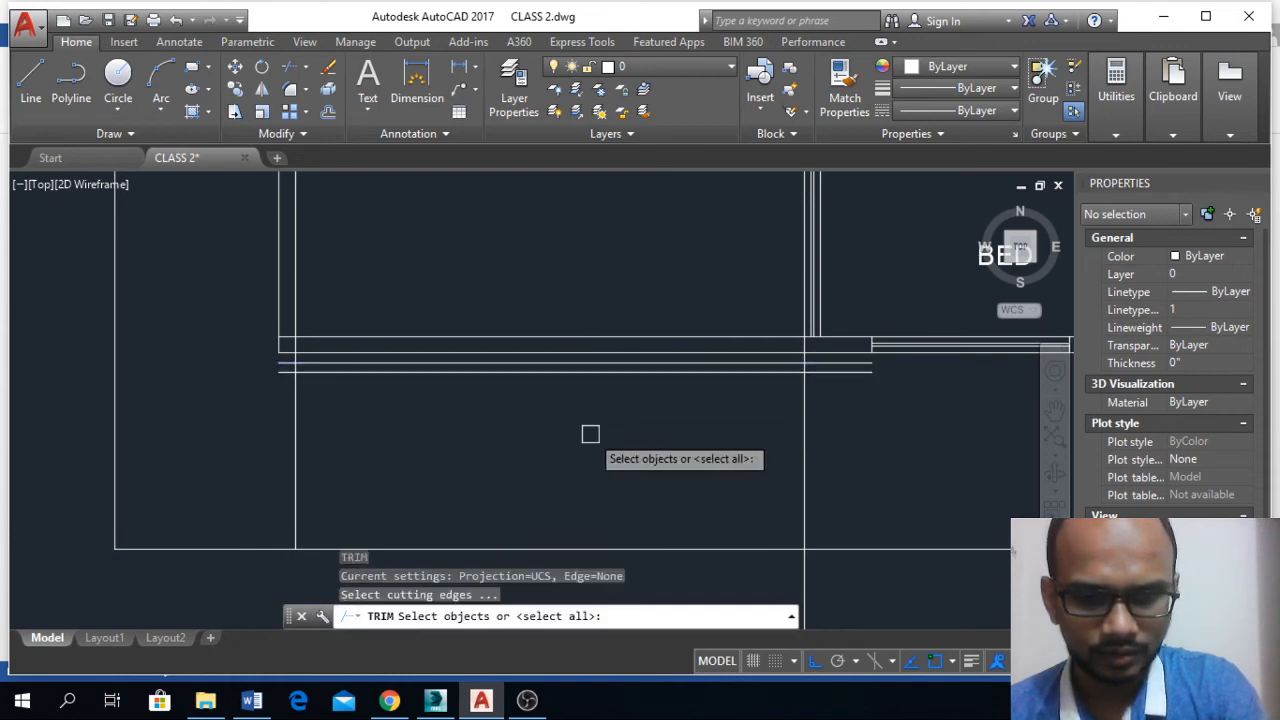
{"action": "key", "text": "Return"}
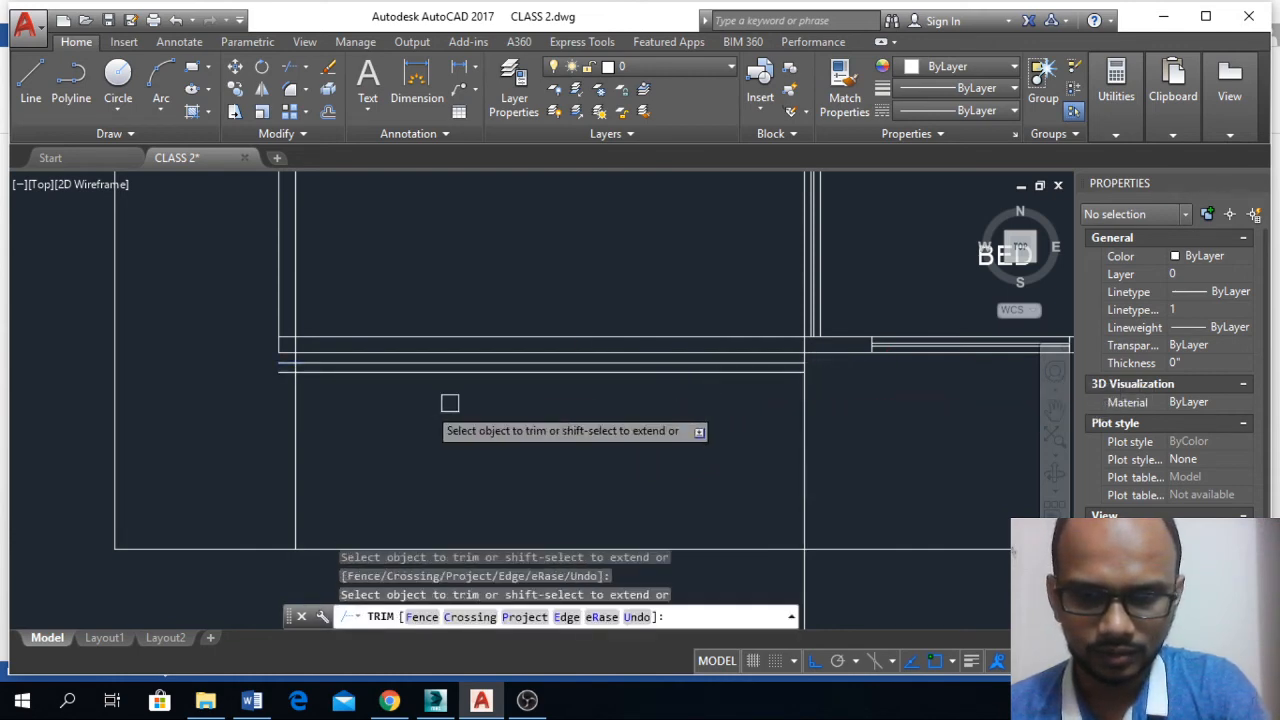
{"action": "scroll", "coordinate": [515, 330], "scroll_direction": "down", "scroll_amount": 4}
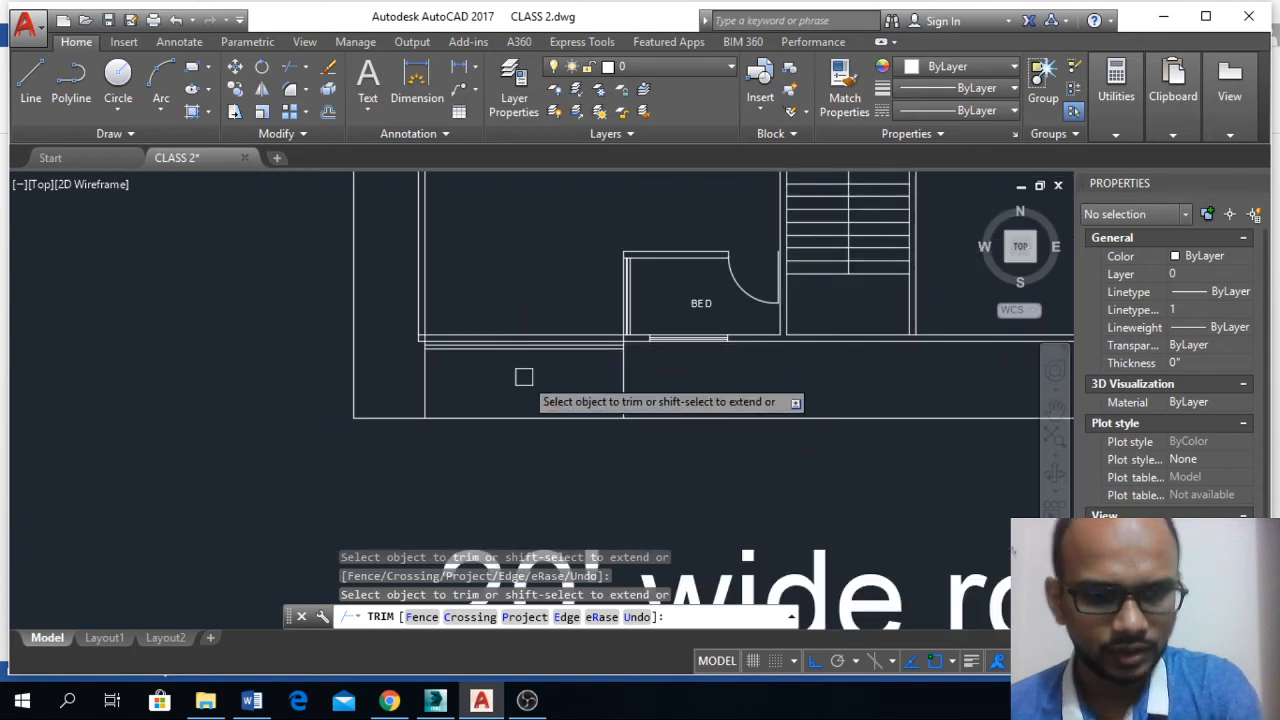
{"action": "key", "text": "Escape"}
- Add three more ramp lines below the first two by offsetting each lowest line downward by 3 inches
{"action": "scroll", "coordinate": [551, 356], "scroll_direction": "up", "scroll_amount": 4}
{"action": "type", "text": "o"}
{"action": "key", "text": "Return"}
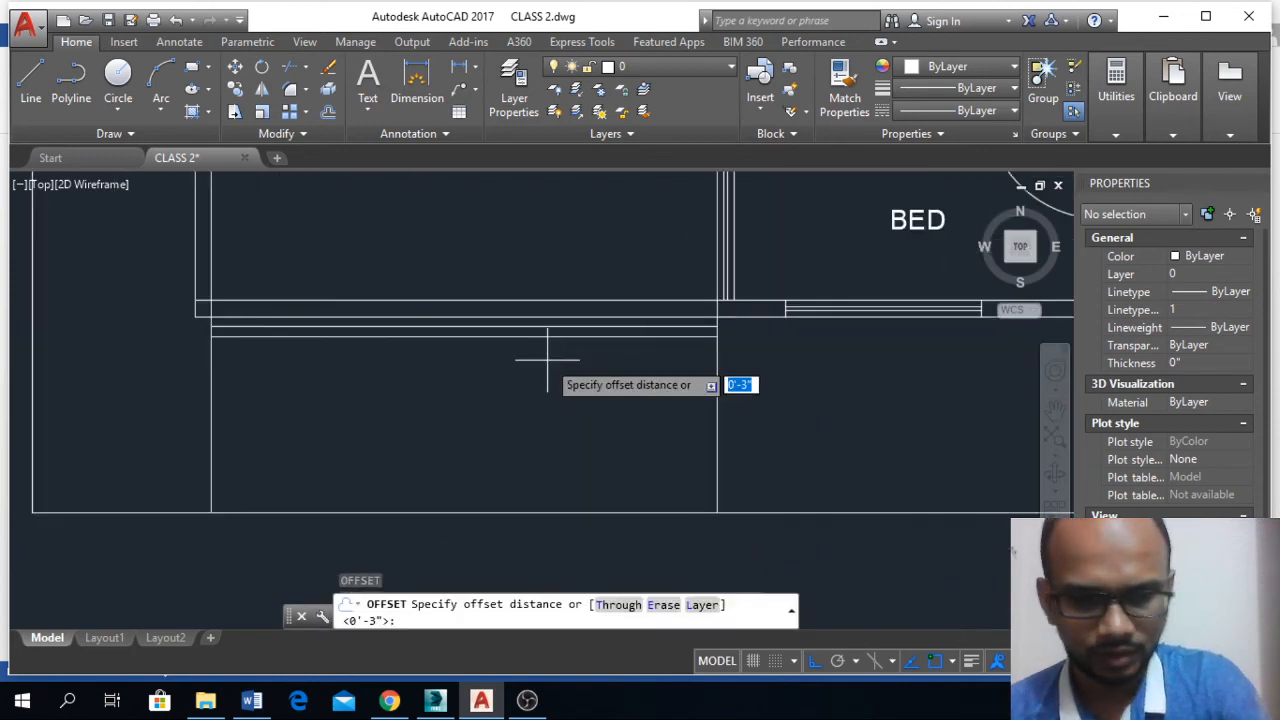
{"action": "type", "text": "3"}
{"action": "key", "text": "Return"}
{"action": "left_click", "coordinate": [544, 349]}
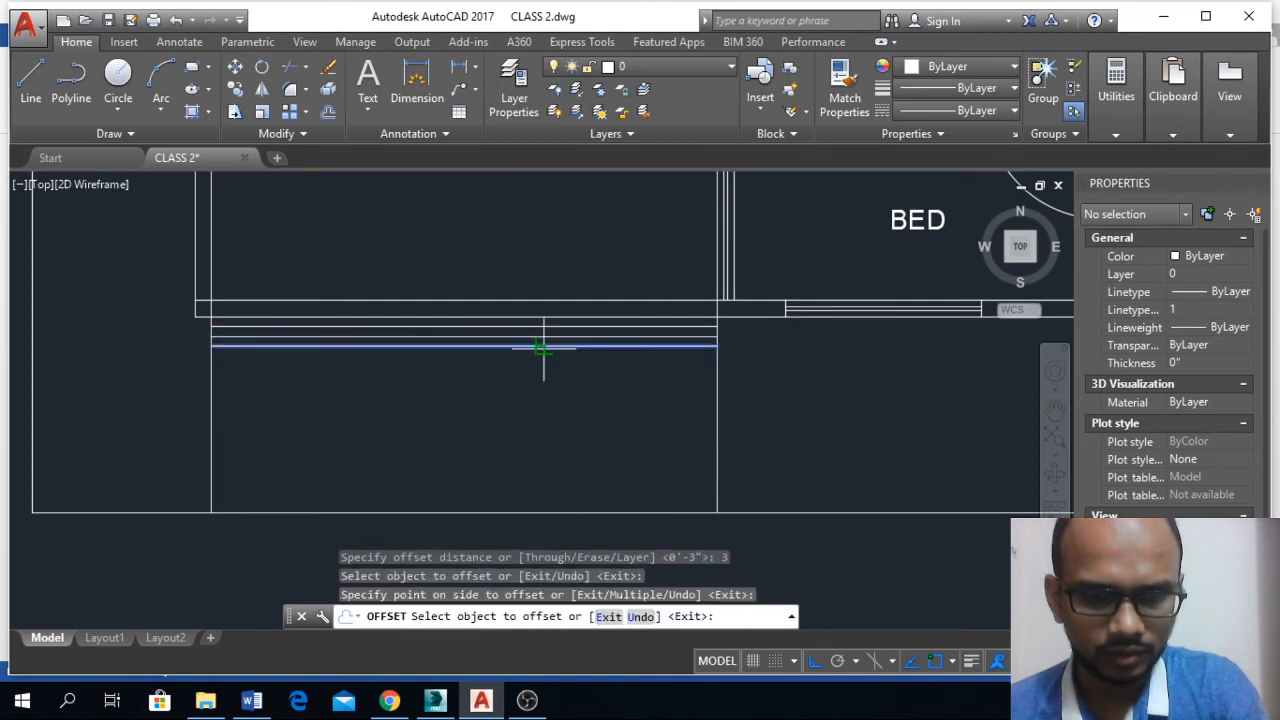
{"action": "left_click", "coordinate": [546, 375]}
{"action": "left_click", "coordinate": [546, 362]}
{"action": "left_click", "coordinate": [548, 413]}
{"action": "key", "text": "Return"}
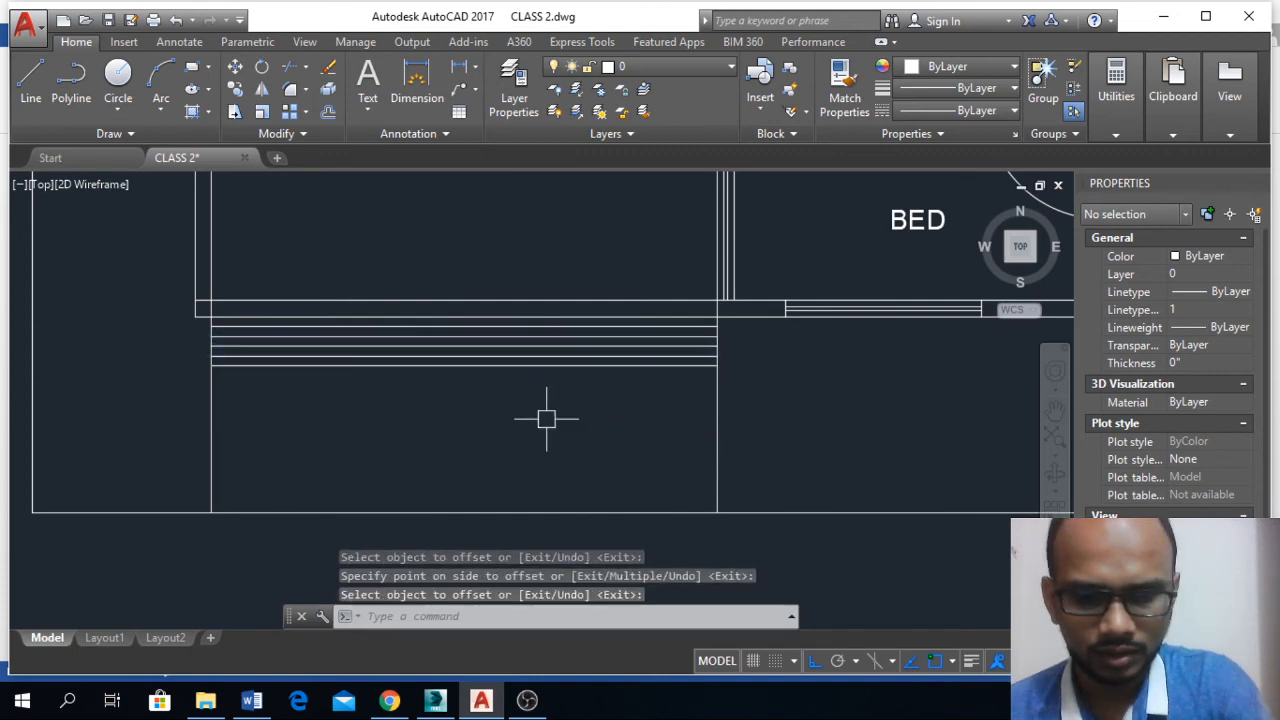
- Add five ramp lines below the existing ones by successively offsetting the lowest line downward by 2.5 inches
{"action": "key", "text": "Return"}
{"action": "type", "text": "2.5"}
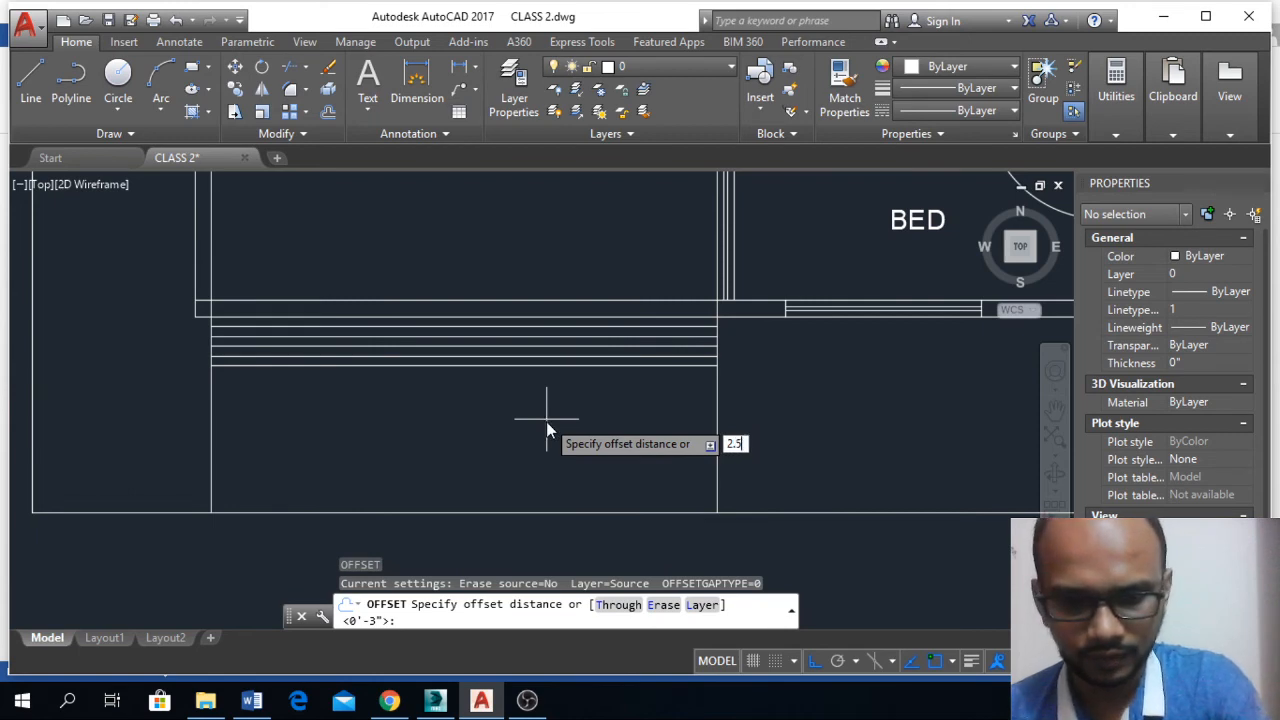
{"action": "key", "text": "Return"}
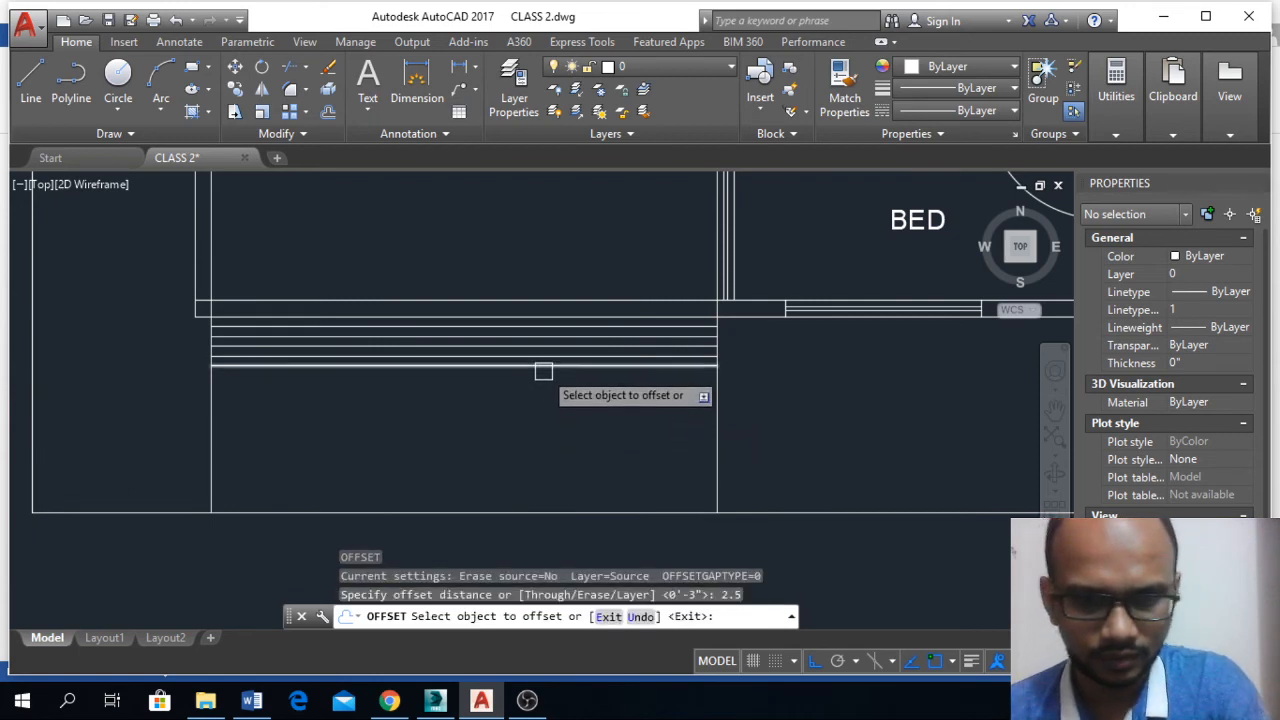
{"action": "left_click", "coordinate": [543, 369]}
{"action": "left_click", "coordinate": [543, 405]}
{"action": "left_click", "coordinate": [542, 374]}
{"action": "left_click", "coordinate": [543, 410]}
{"action": "left_click", "coordinate": [542, 382]}
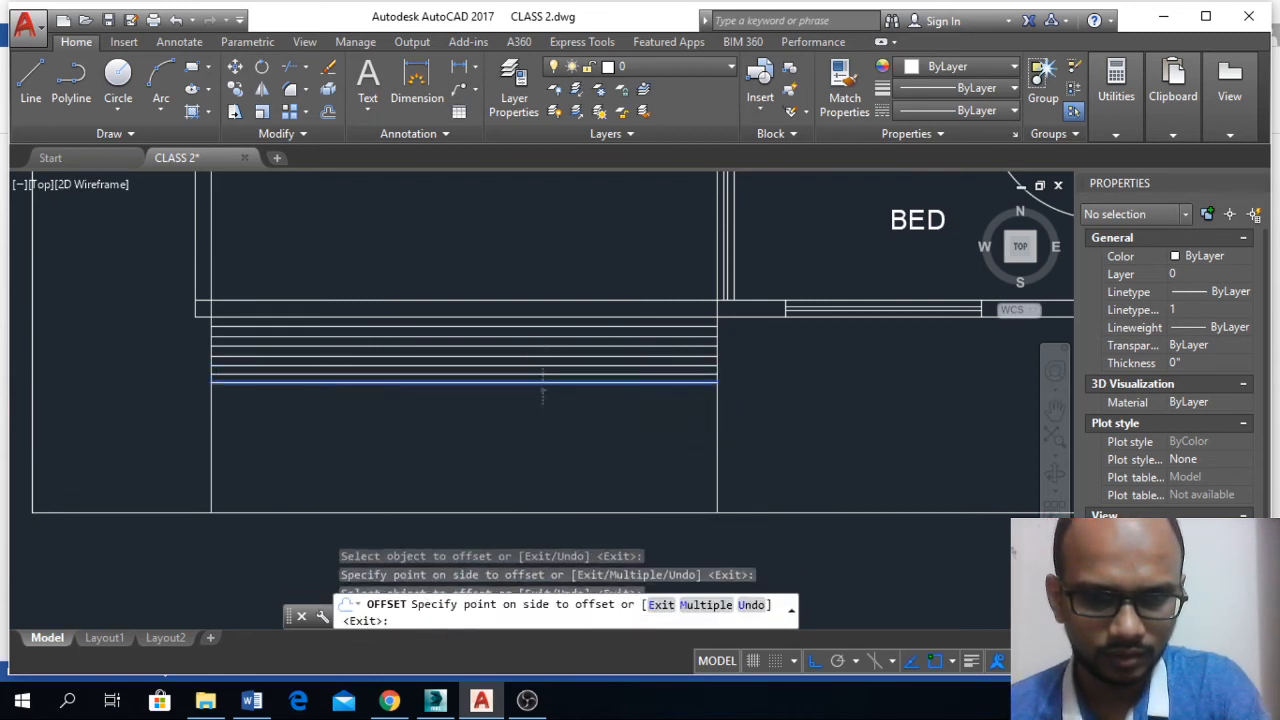
{"action": "left_click", "coordinate": [538, 400]}
{"action": "left_click", "coordinate": [542, 390]}
{"action": "left_click", "coordinate": [543, 432]}
{"action": "left_click", "coordinate": [544, 406]}
{"action": "left_click", "coordinate": [543, 437]}
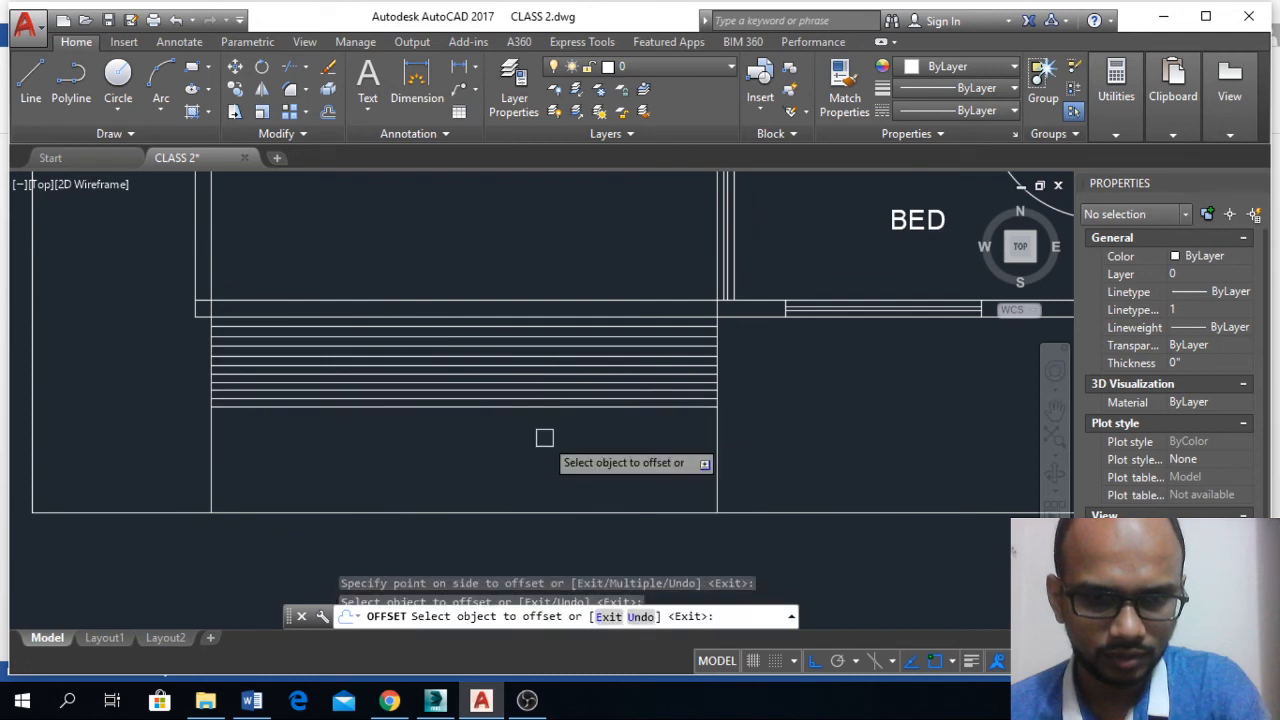
{"action": "key", "text": "Return"}
- Add seven ramp lines below the existing ones by successively offsetting the lowest line downward by 2 inches
{"action": "key", "text": "Return"}
{"action": "type", "text": "2"}
{"action": "key", "text": "Return"}
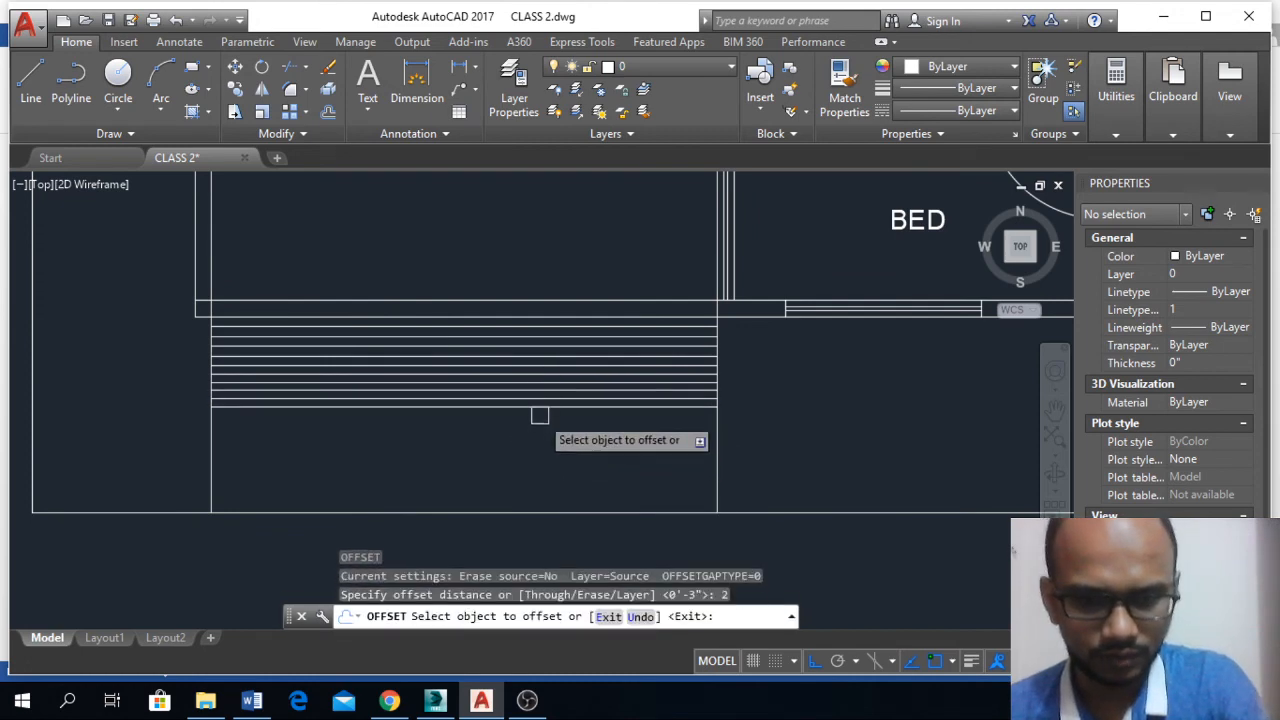
{"action": "left_click", "coordinate": [540, 407]}
{"action": "left_click", "coordinate": [535, 418]}
{"action": "left_click", "coordinate": [535, 413]}
{"action": "left_click", "coordinate": [534, 455]}
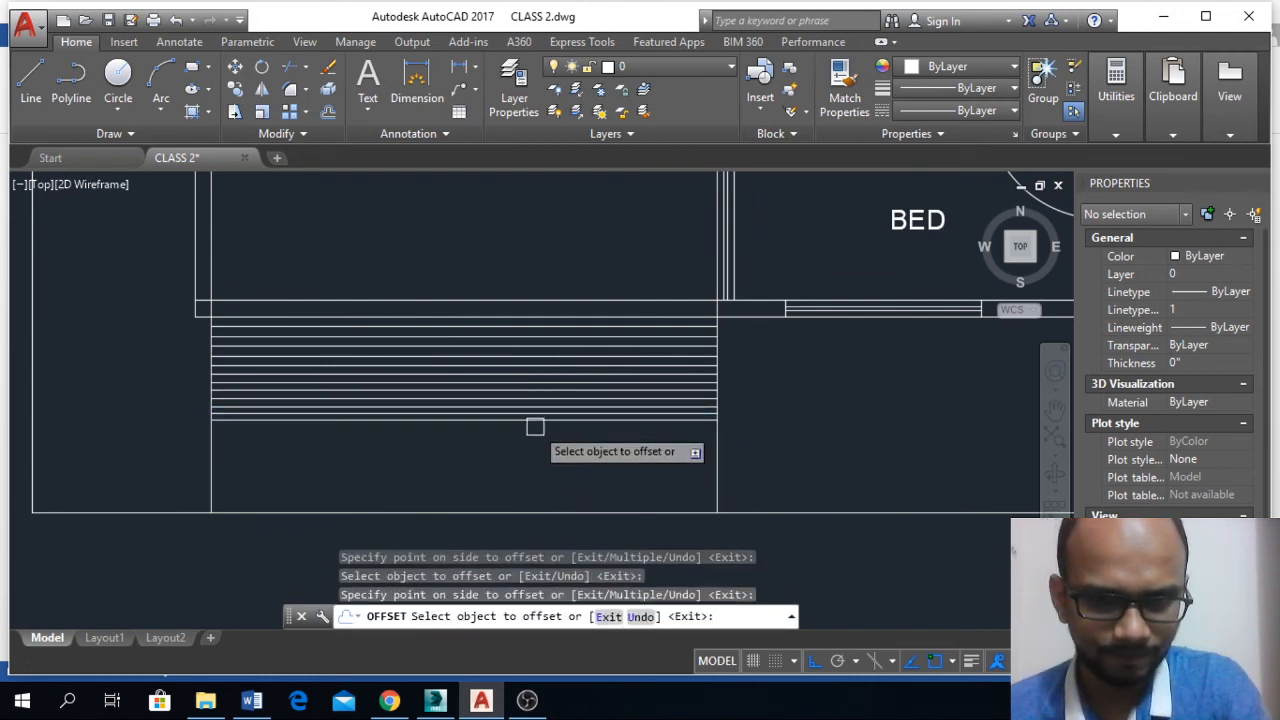
{"action": "left_click", "coordinate": [534, 420]}
{"action": "left_click", "coordinate": [541, 437]}
{"action": "left_click", "coordinate": [543, 425]}
{"action": "left_click", "coordinate": [543, 440]}
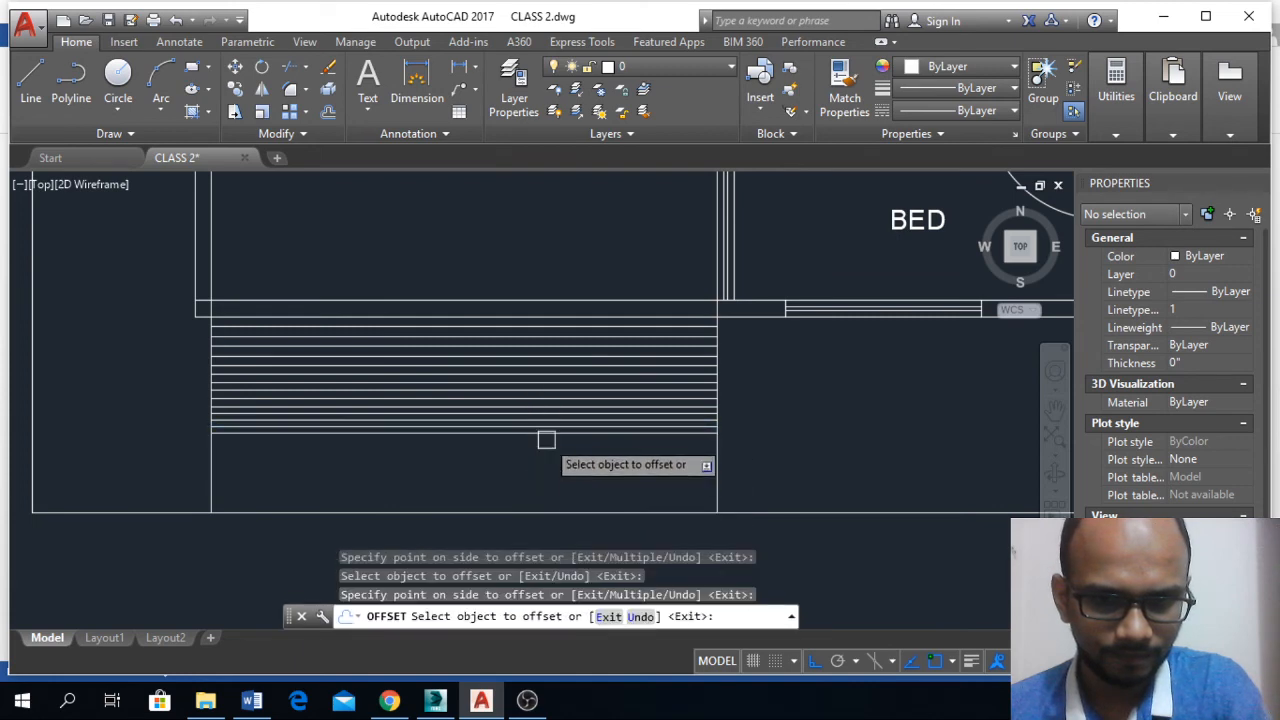
{"action": "left_click", "coordinate": [543, 432]}
{"action": "left_click", "coordinate": [543, 475]}
{"action": "left_click", "coordinate": [549, 438]}
{"action": "left_click", "coordinate": [549, 463]}
{"action": "left_click", "coordinate": [549, 444]}
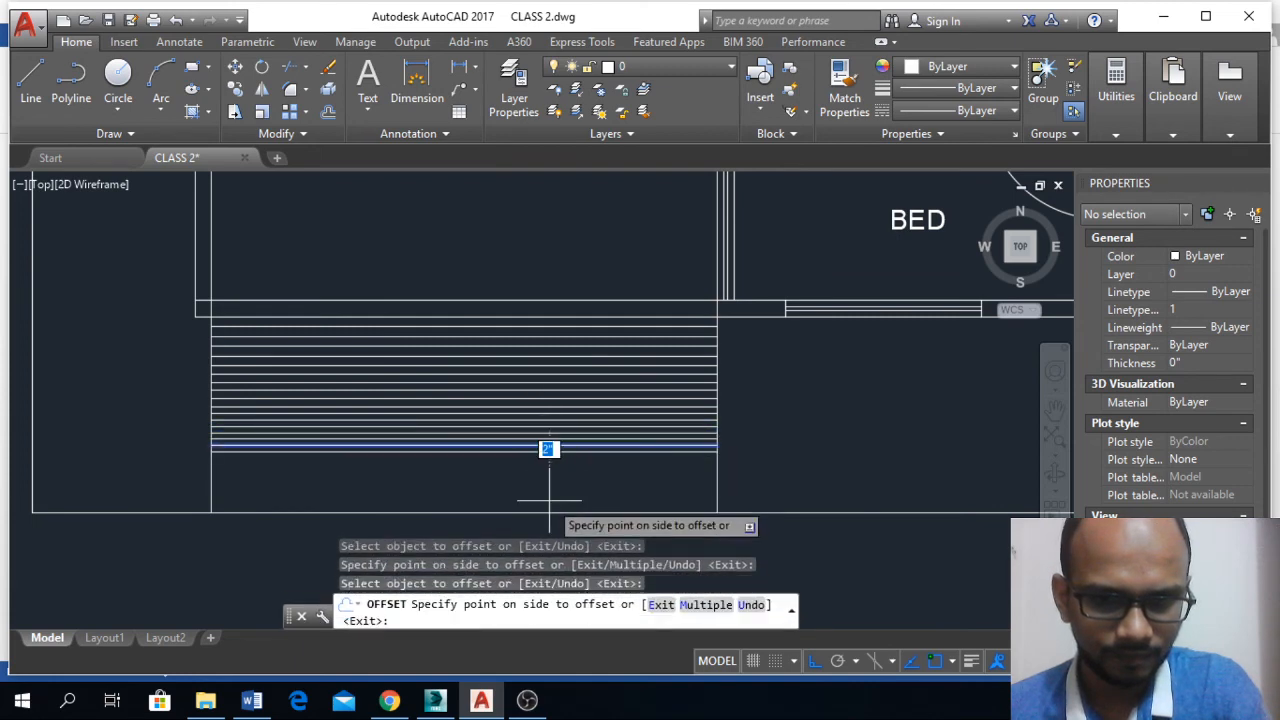
{"action": "left_click", "coordinate": [549, 497]}
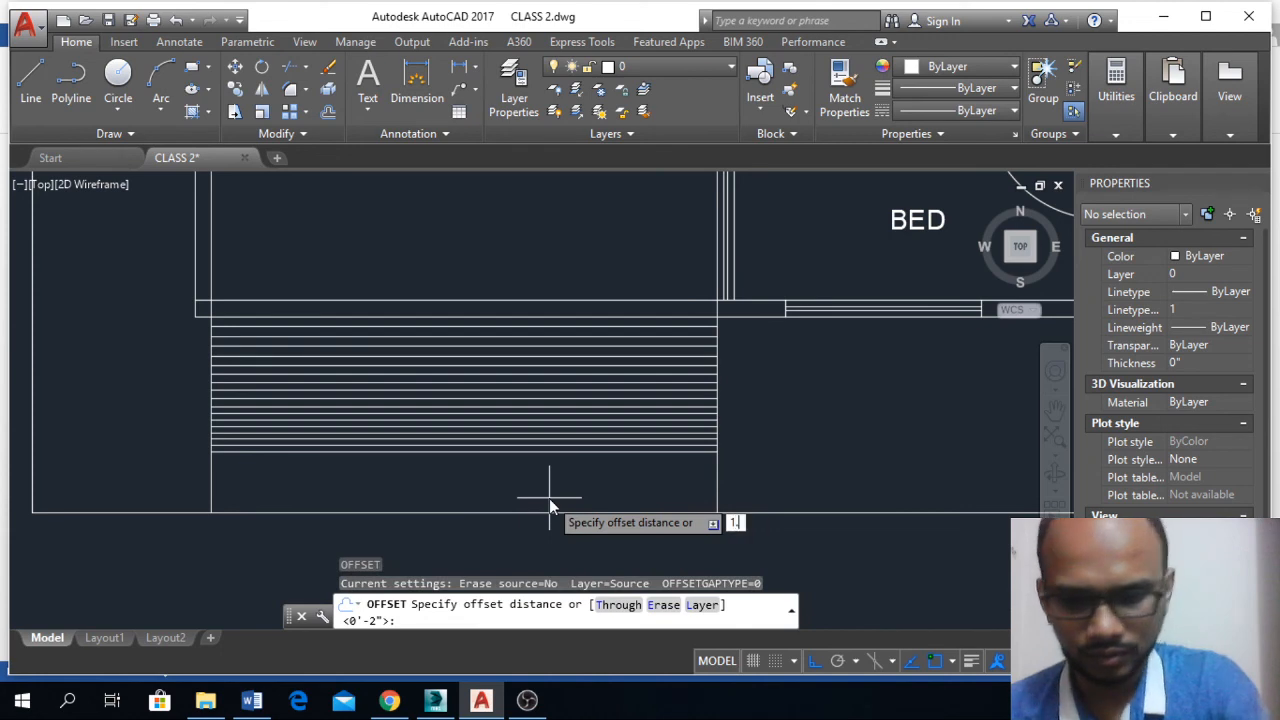
- Add six ramp lines below the existing ones by successively offsetting the lowest line downward by 1.5 inches
{"action": "type", "text": "1.5"}
{"action": "key", "text": "Return"}
{"action": "left_click", "coordinate": [546, 451]}
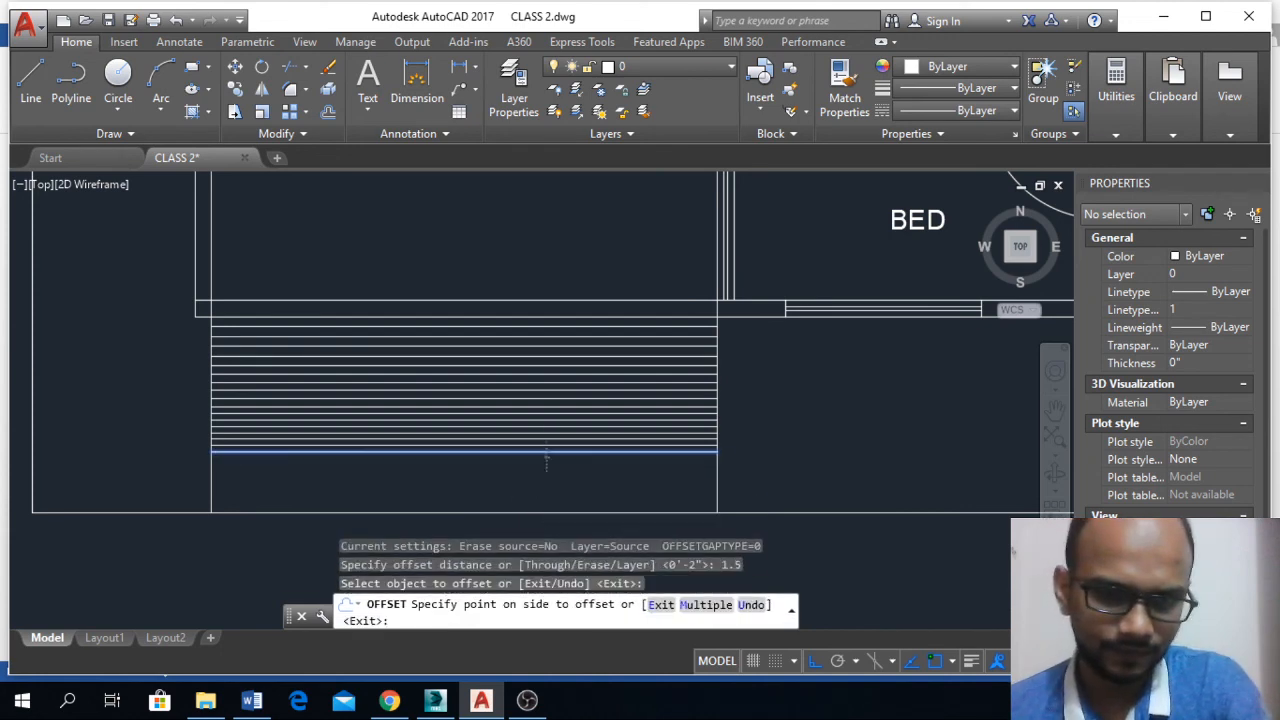
{"action": "left_click", "coordinate": [546, 475]}
{"action": "left_click", "coordinate": [543, 457]}
{"action": "left_click", "coordinate": [545, 480]}
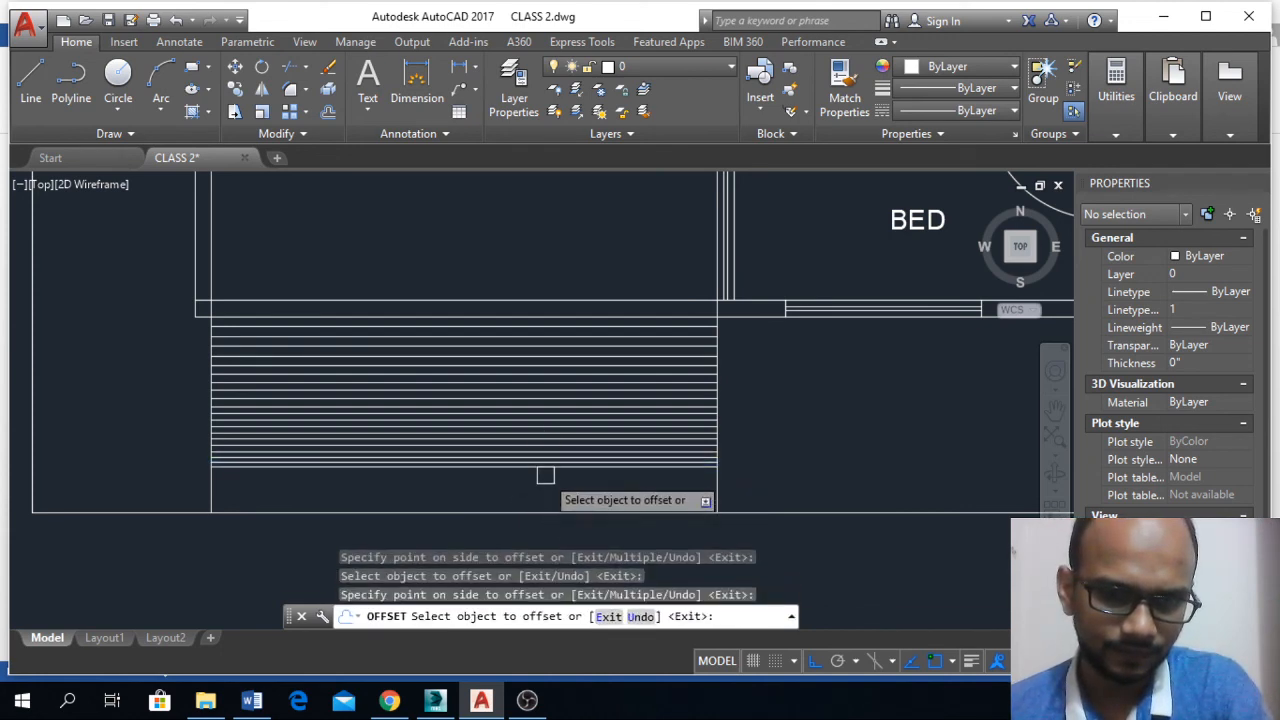
{"action": "left_click", "coordinate": [543, 467]}
{"action": "left_click", "coordinate": [543, 512]}
{"action": "left_click", "coordinate": [543, 480]}
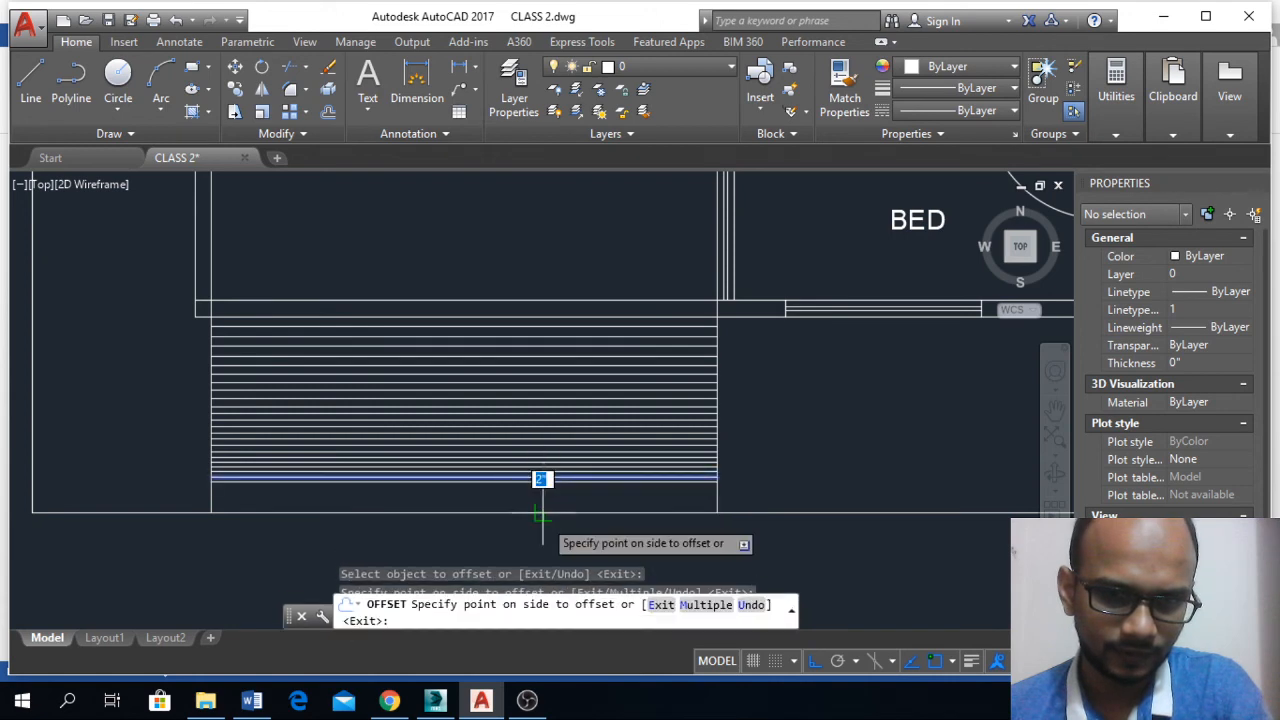
{"action": "left_click", "coordinate": [543, 517]}
{"action": "key", "text": "Return"}
- Fill the remaining ramp area down toward the plot boundary by successively offsetting the lowest line downward by 1 inch
{"action": "key", "text": "Return"}
{"action": "type", "text": "1"}
{"action": "key", "text": "Return"}
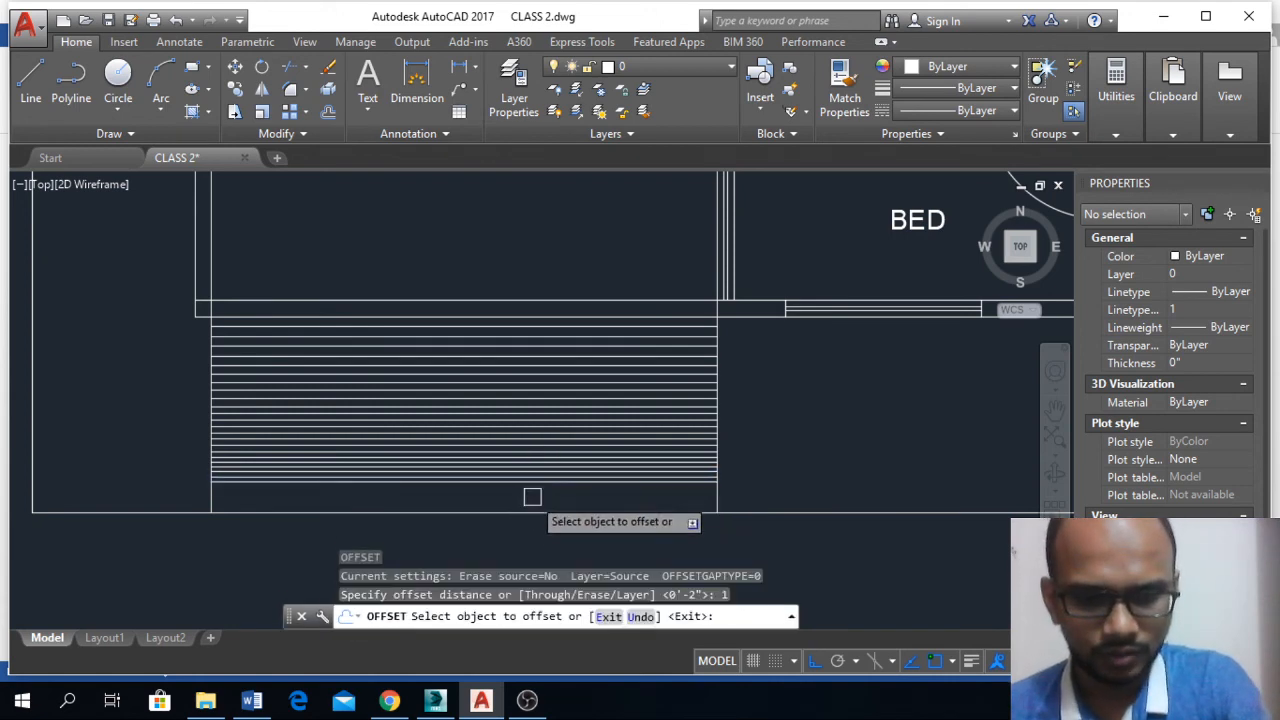
{"action": "left_click", "coordinate": [530, 499]}
{"action": "scroll", "coordinate": [530, 499], "scroll_direction": "up", "scroll_amount": 5}
{"action": "left_click", "coordinate": [537, 444]}
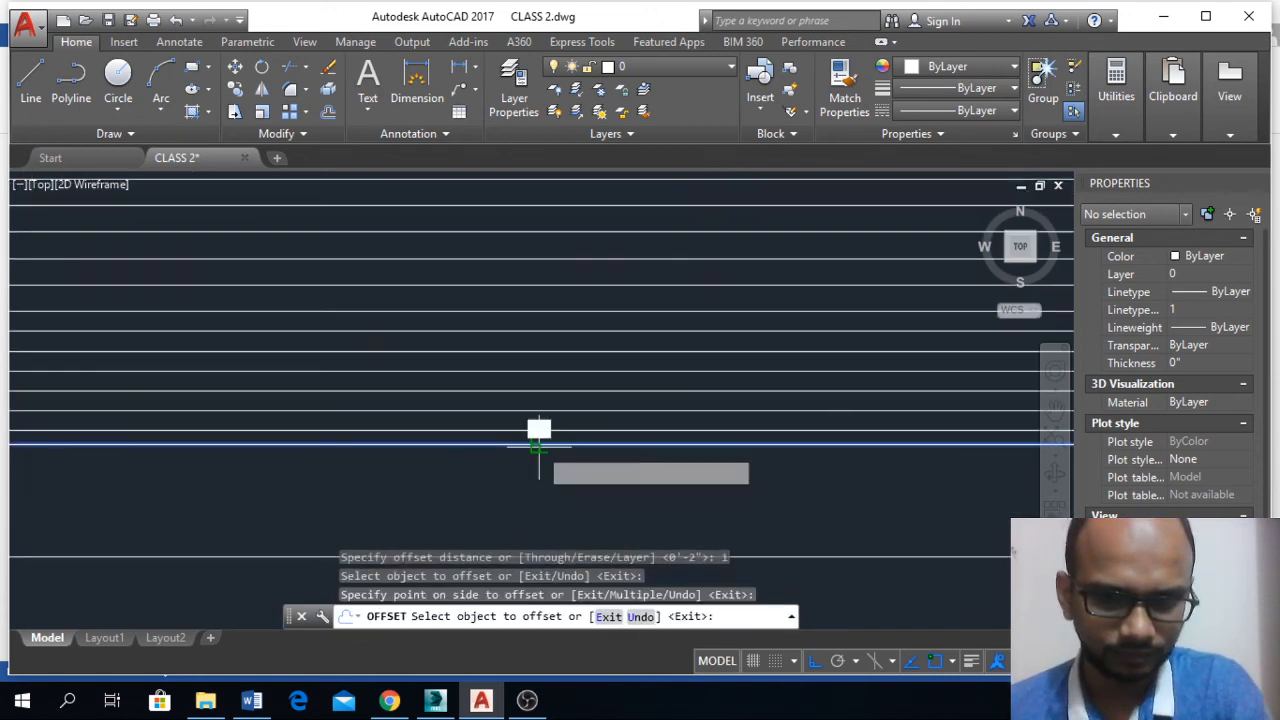
{"action": "left_click", "coordinate": [540, 498]}
{"action": "scroll", "coordinate": [541, 484], "scroll_direction": "up", "scroll_amount": 3}
{"action": "left_click", "coordinate": [548, 383]}
{"action": "left_click", "coordinate": [546, 454]}
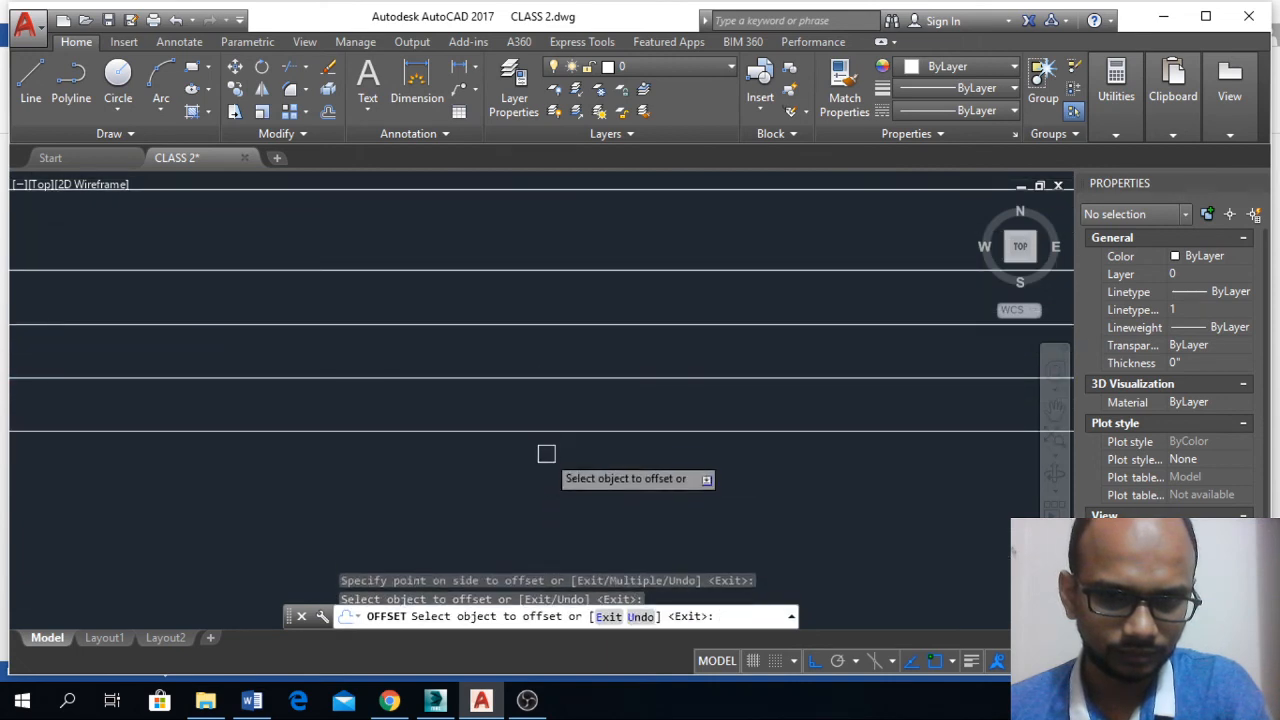
{"action": "scroll", "coordinate": [543, 410], "scroll_direction": "down", "scroll_amount": 2}
{"action": "left_click", "coordinate": [544, 427]}
{"action": "left_click", "coordinate": [537, 455]}
{"action": "left_click", "coordinate": [537, 440]}
{"action": "left_click", "coordinate": [535, 472]}
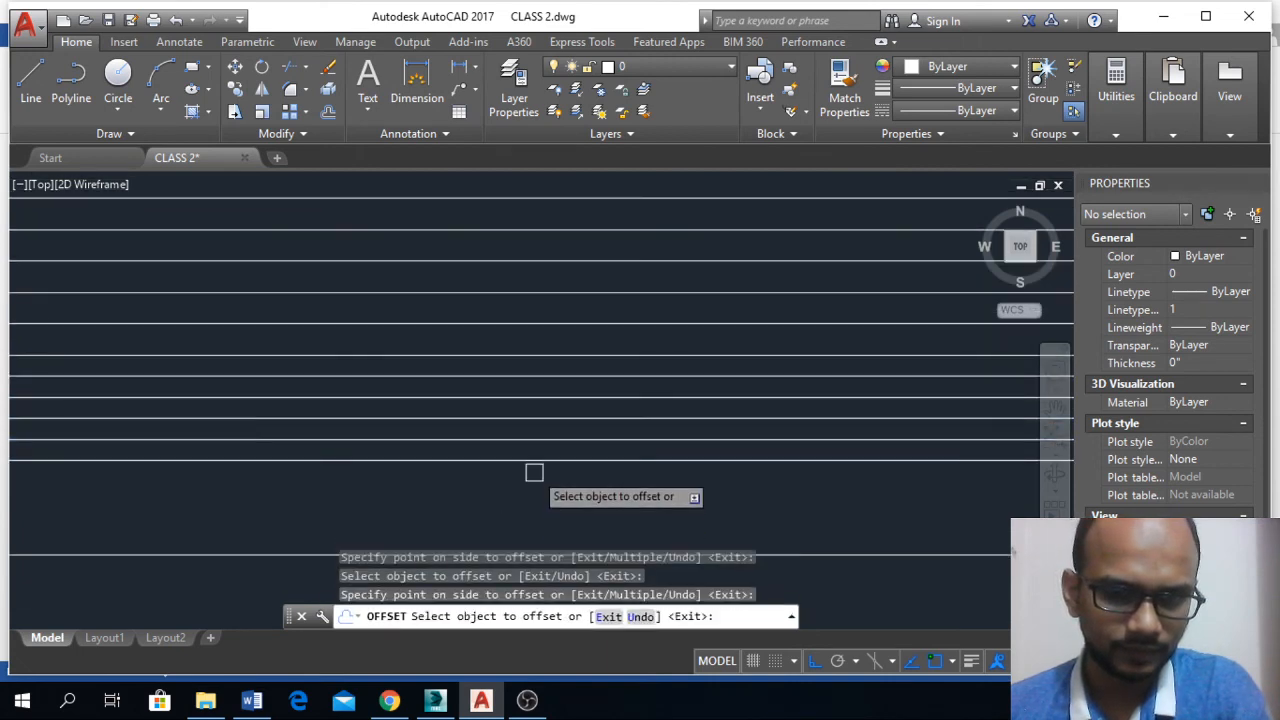
{"action": "left_click", "coordinate": [535, 461]}
{"action": "left_click", "coordinate": [538, 487]}
{"action": "left_click", "coordinate": [540, 481]}
{"action": "left_click", "coordinate": [543, 513]}
{"action": "left_click", "coordinate": [544, 503]}
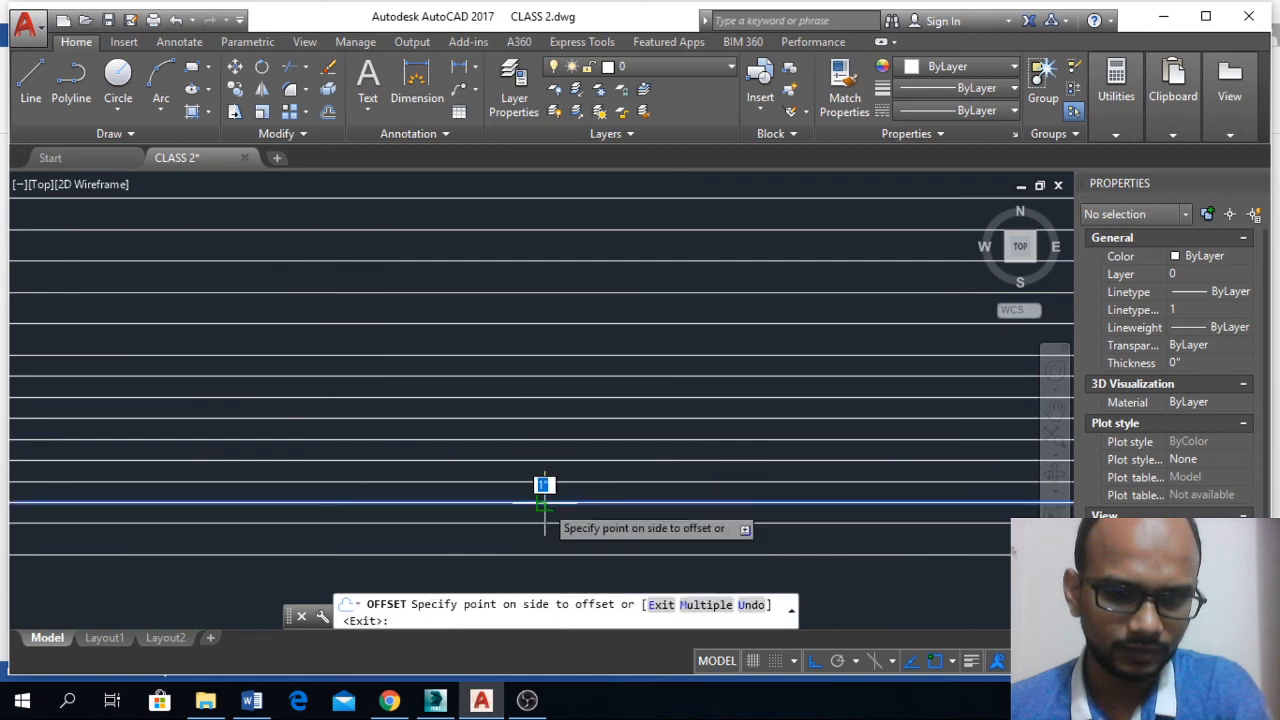
{"action": "scroll", "coordinate": [546, 513], "scroll_direction": "down", "scroll_amount": 5}
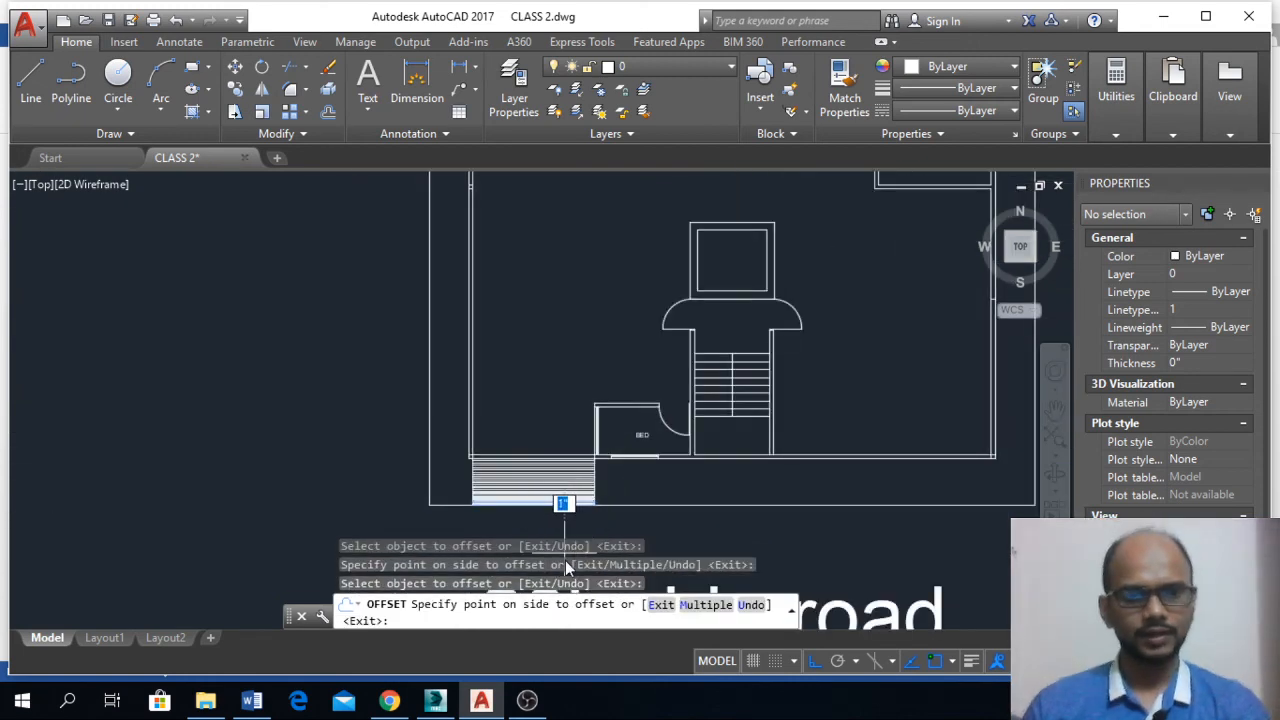
{"action": "key", "text": "Escape"}
{"action": "key", "text": "Escape"}
{"action": "key", "text": "Escape"}
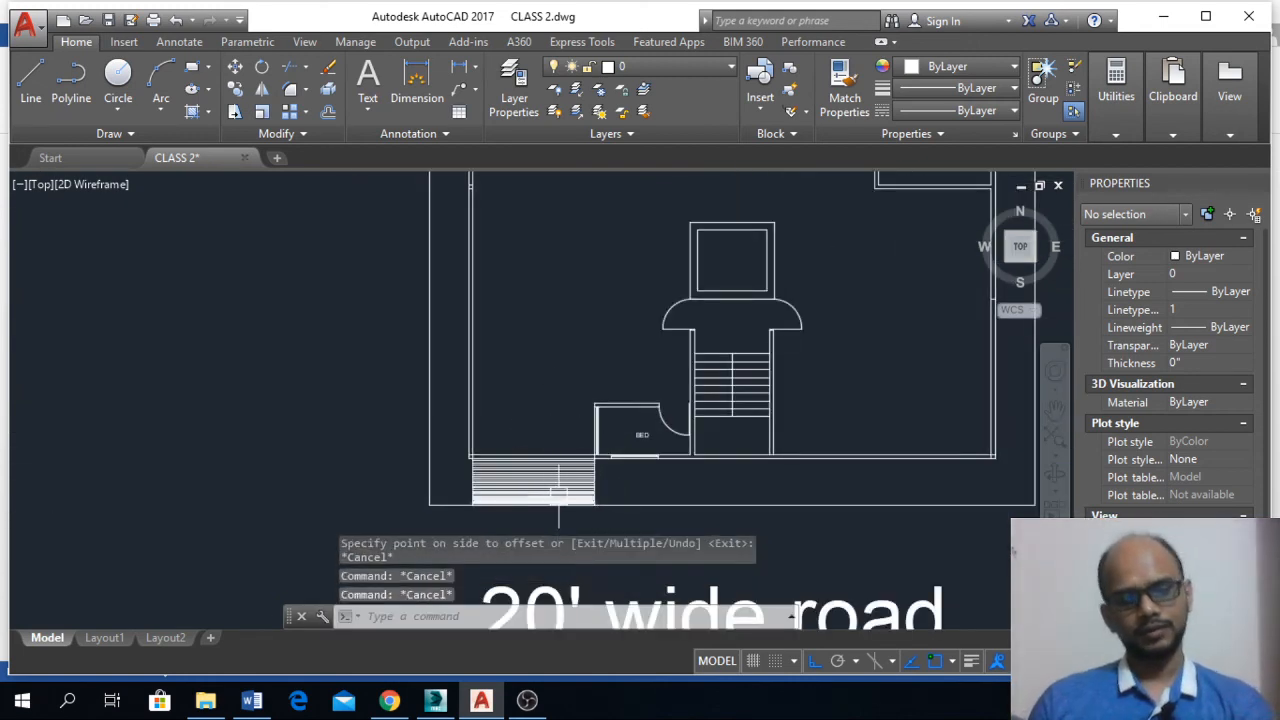
{"action": "scroll", "coordinate": [540, 469], "scroll_direction": "down", "scroll_amount": 4}
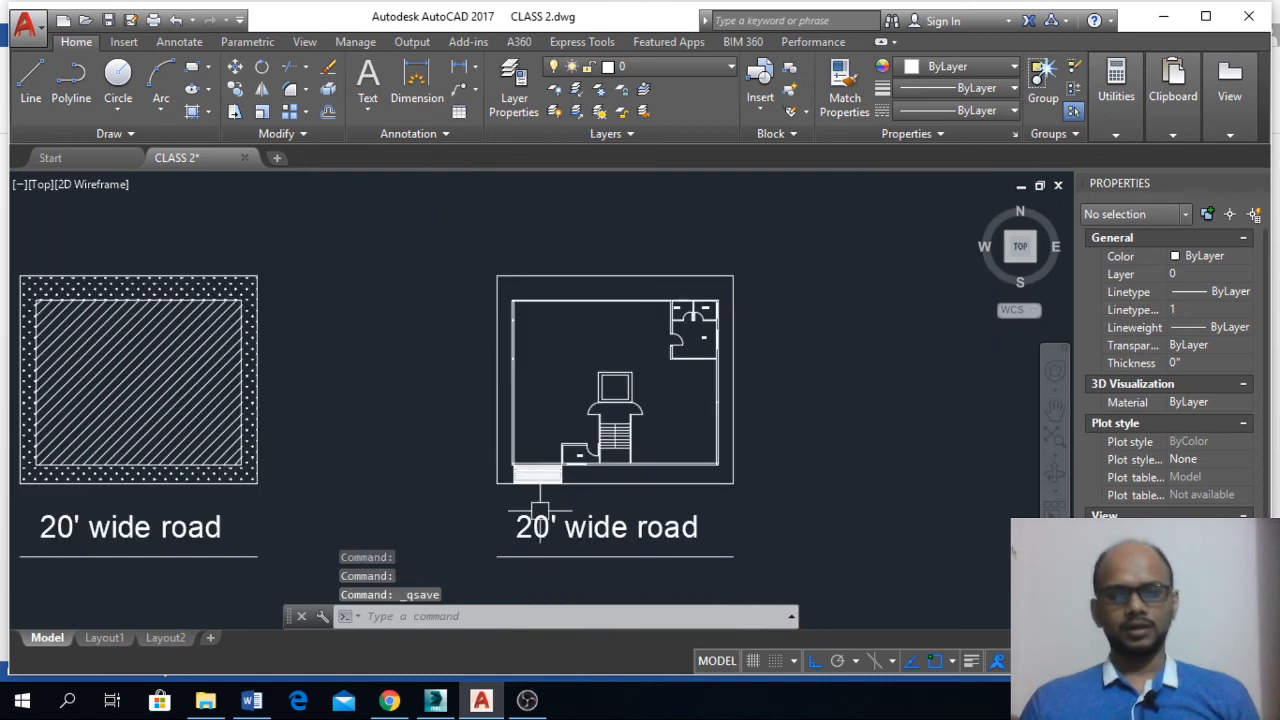
- Save the CLASS 2 drawing with the ramp lines added to the floor plan
{"action": "key", "text": "ctrl+s"}
{"action": "scroll", "coordinate": [590, 527], "scroll_direction": "down", "scroll_amount": 2}
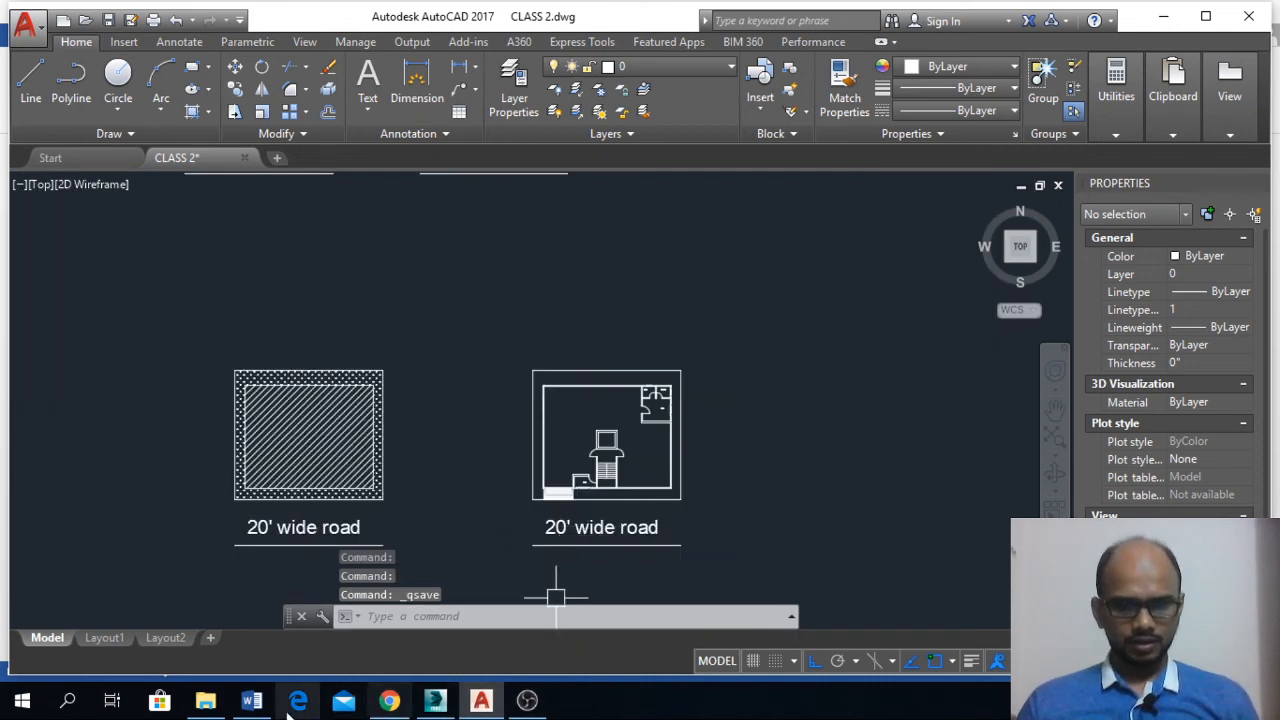
- Switch to the AUTOCAD 7000 TAKA document in Word and review the next-video topics and the online paid course notice
{"action": "left_click", "coordinate": [250, 700]}
{"action": "scroll", "coordinate": [530, 495], "scroll_direction": "down", "scroll_amount": 2}
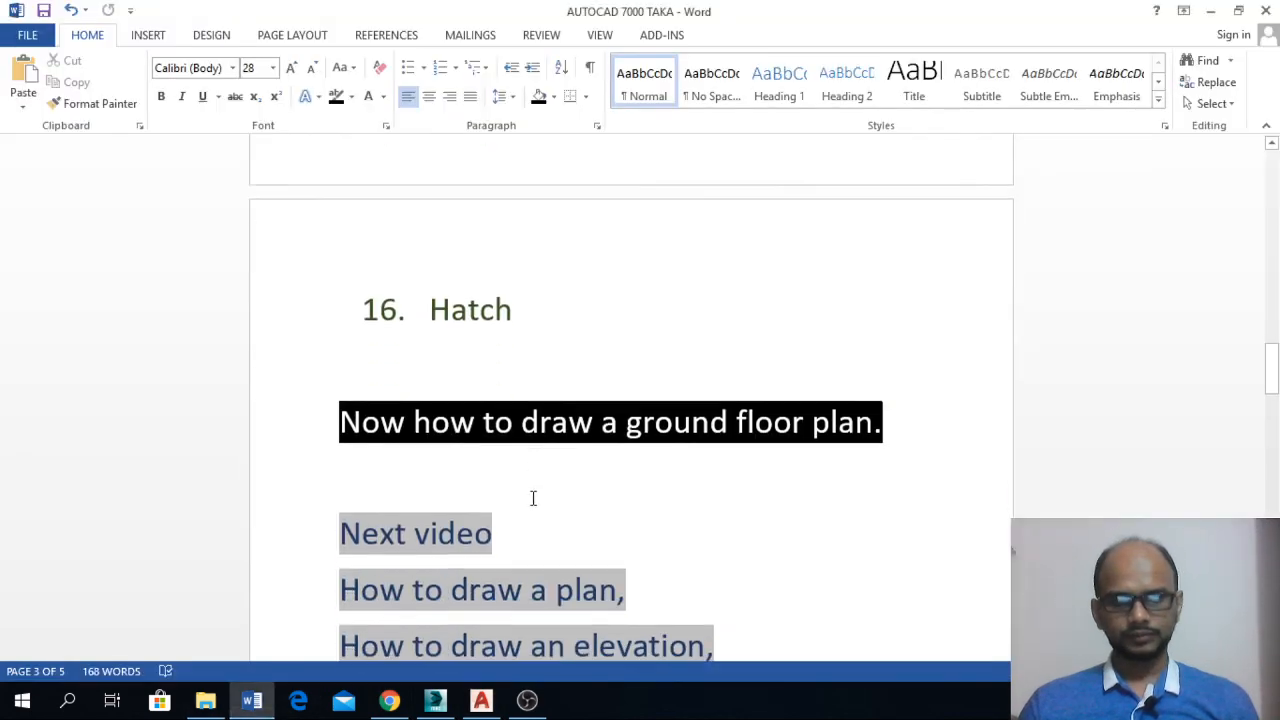
{"action": "scroll", "coordinate": [530, 493], "scroll_direction": "down", "scroll_amount": 2}
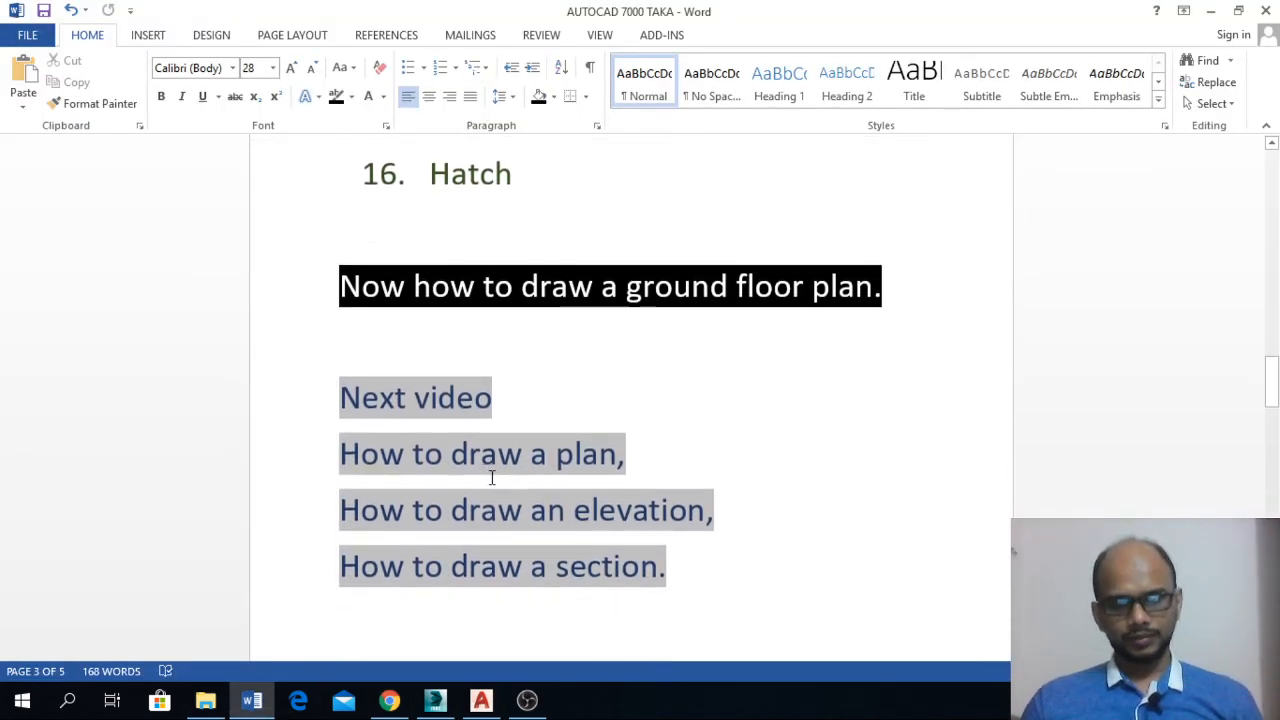
{"action": "scroll", "coordinate": [632, 448], "scroll_direction": "down", "scroll_amount": 1}
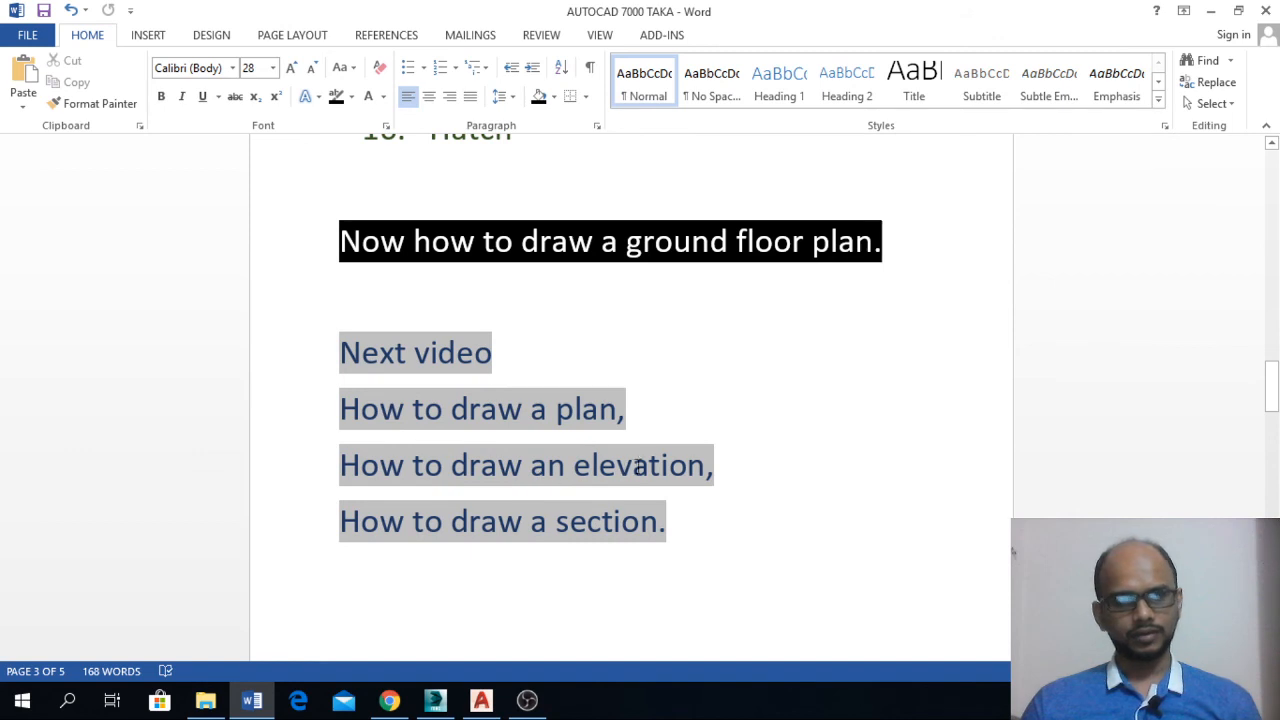
{"action": "scroll", "coordinate": [560, 472], "scroll_direction": "down", "scroll_amount": 2}
{"action": "scroll", "coordinate": [566, 450], "scroll_direction": "down", "scroll_amount": 15}
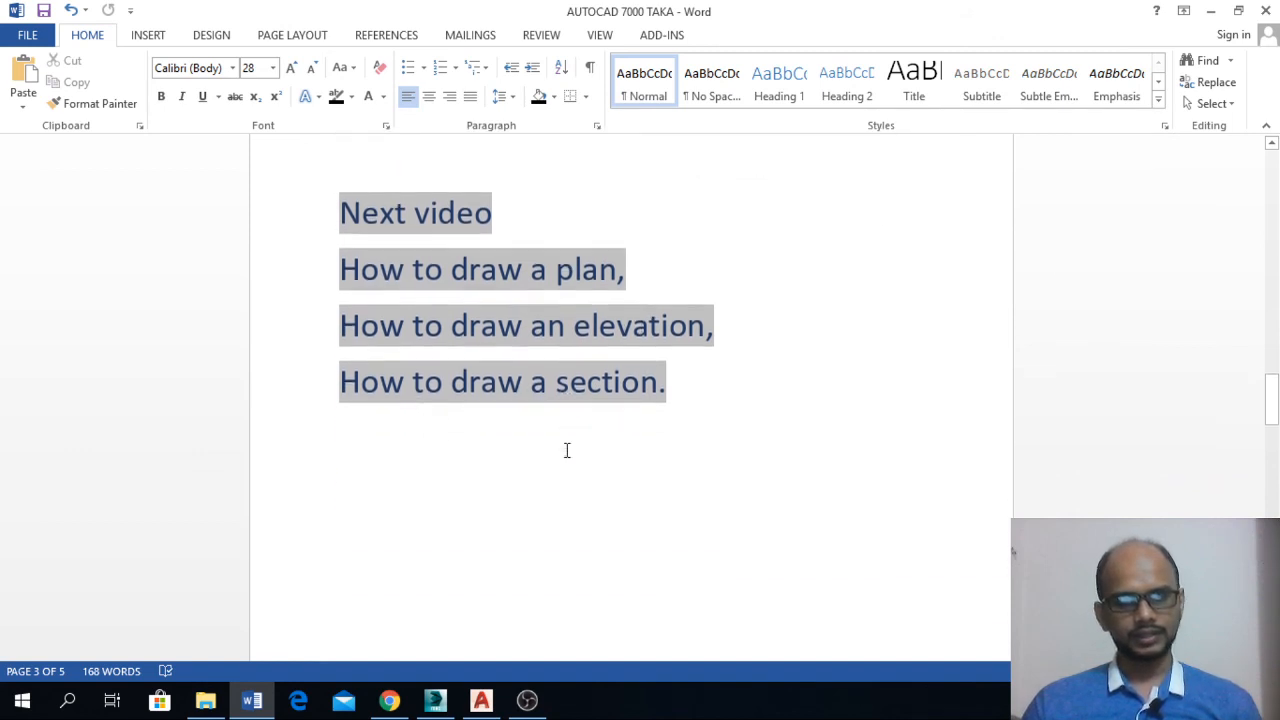
{"action": "scroll", "coordinate": [566, 450], "scroll_direction": "down", "scroll_amount": 3}
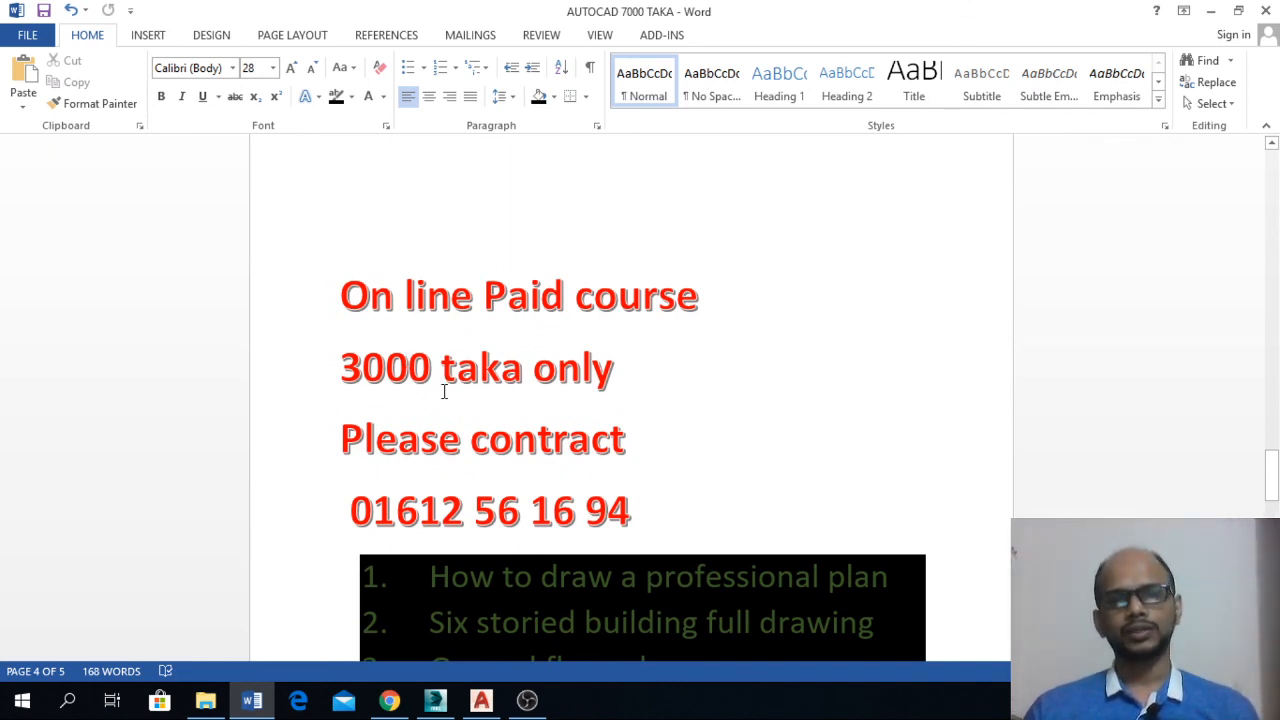
{"action": "scroll", "coordinate": [498, 395], "scroll_direction": "down", "scroll_amount": 1}
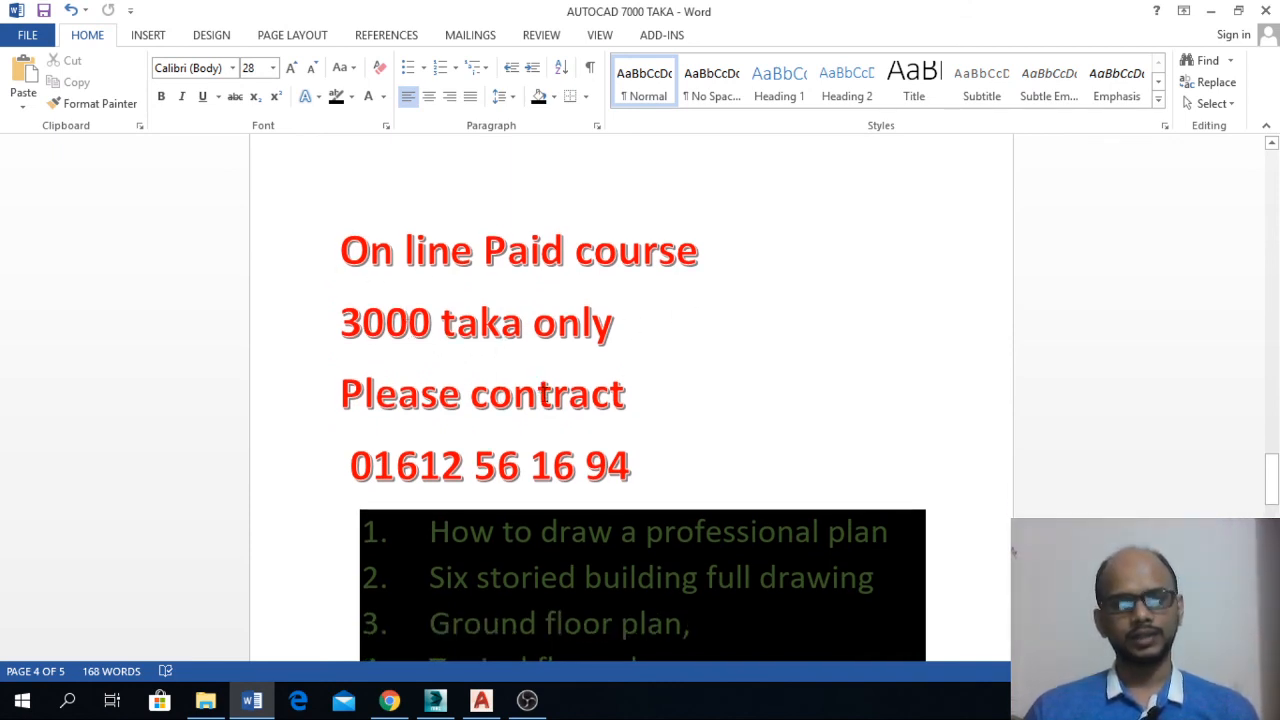
{"action": "scroll", "coordinate": [365, 400], "scroll_direction": "down", "scroll_amount": 2}
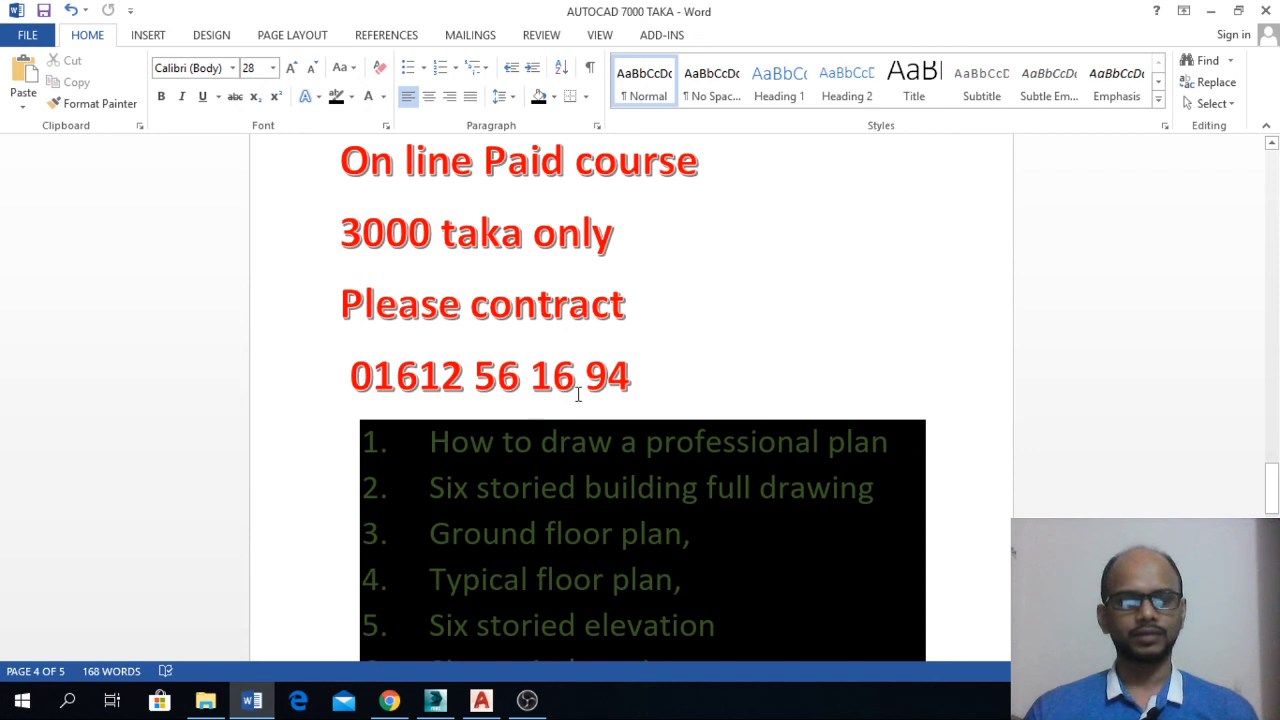
- Read through the paid course's numbered topic list to its last item on the final page
{"action": "scroll", "coordinate": [633, 381], "scroll_direction": "down", "scroll_amount": 3}
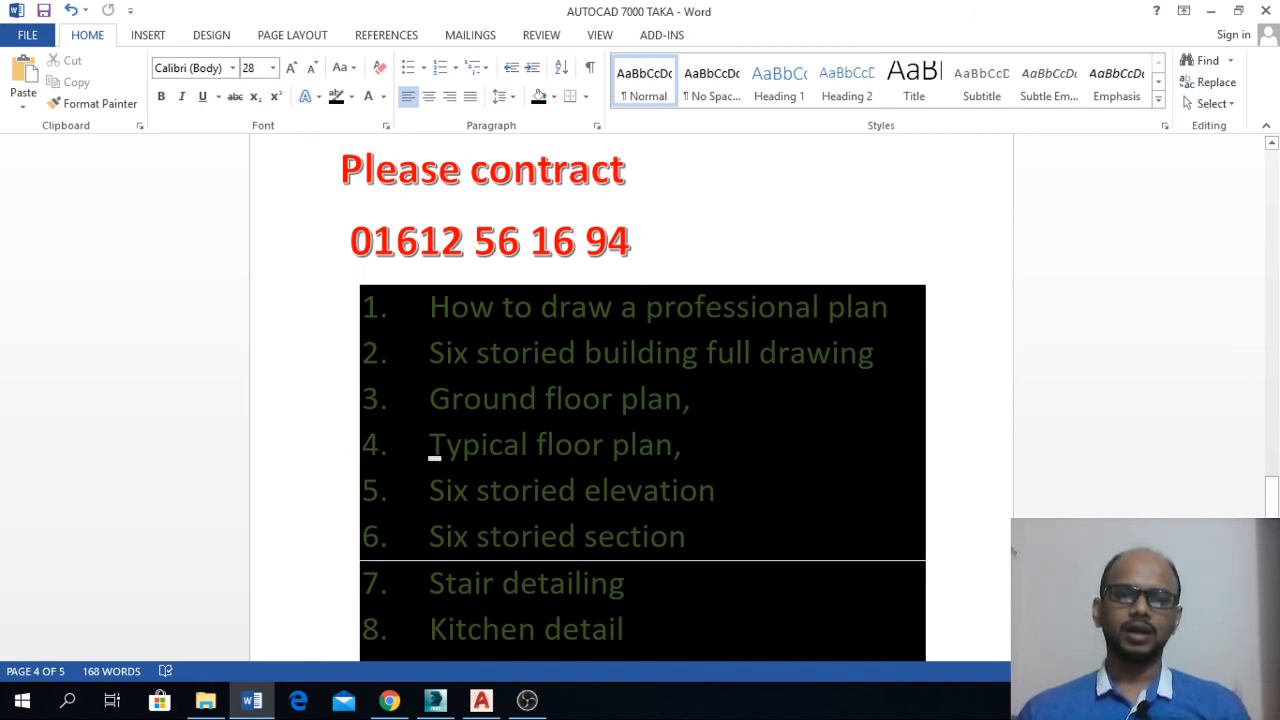
{"action": "scroll", "coordinate": [434, 458], "scroll_direction": "down", "scroll_amount": 1}
{"action": "scroll", "coordinate": [640, 400], "scroll_direction": "down", "scroll_amount": 2}
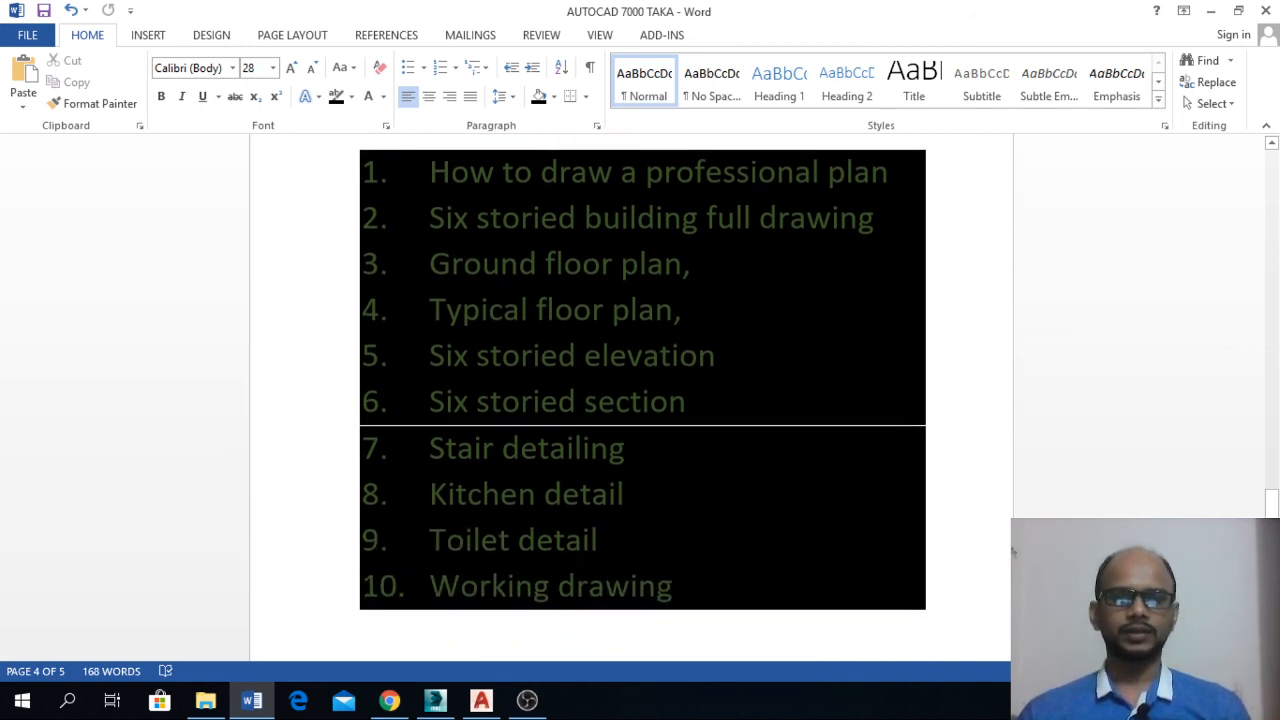
{"action": "scroll", "coordinate": [640, 400], "scroll_direction": "down", "scroll_amount": 1}
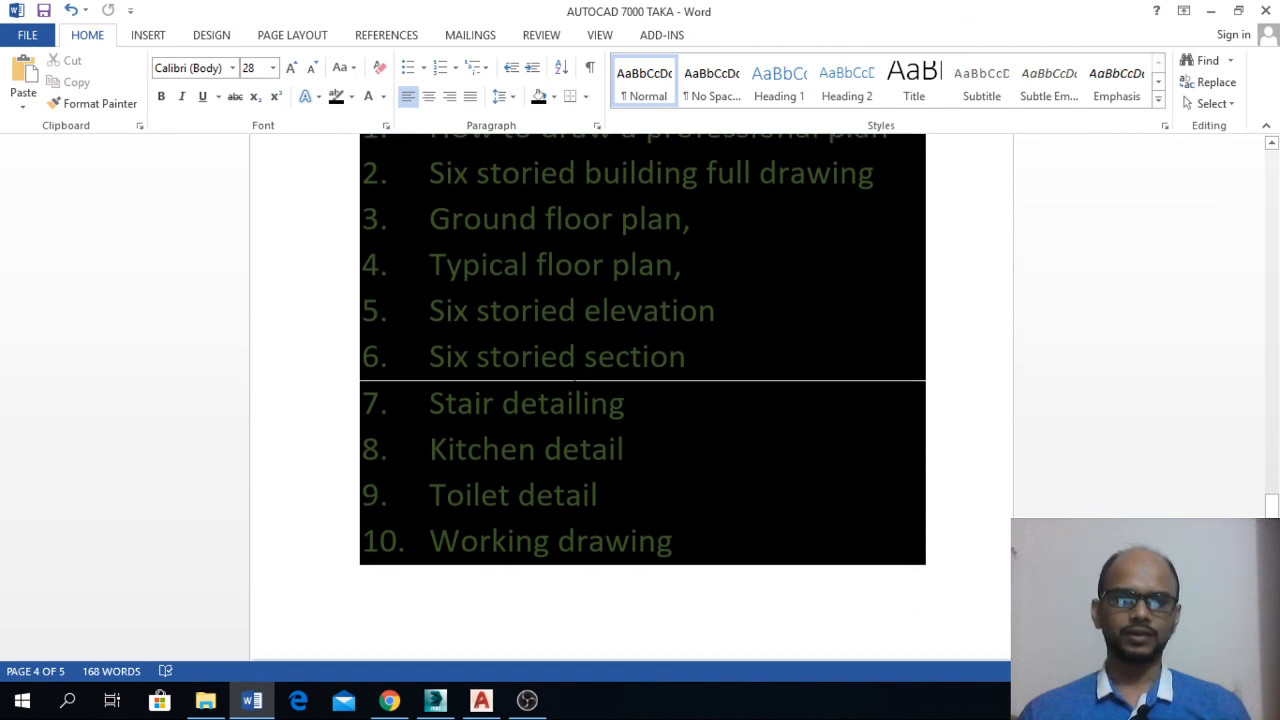
{"action": "scroll", "coordinate": [640, 400], "scroll_direction": "down", "scroll_amount": 2}
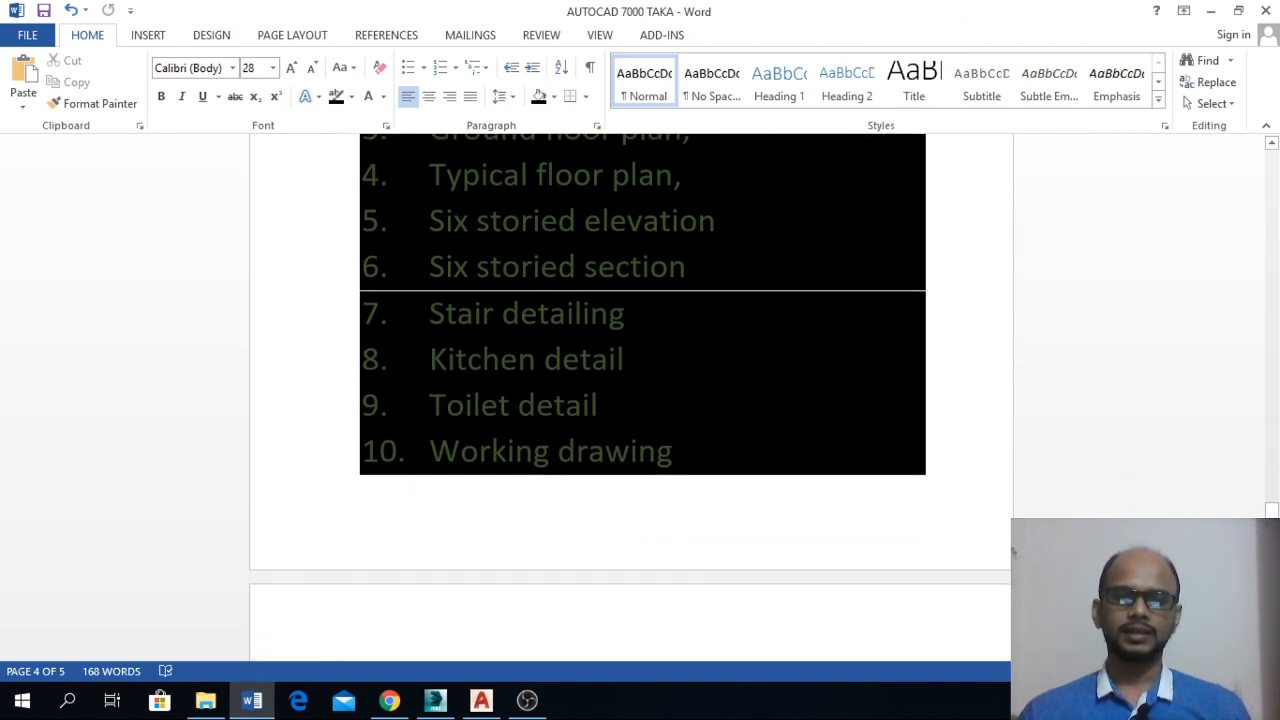
{"action": "scroll", "coordinate": [640, 400], "scroll_direction": "down", "scroll_amount": 1}
{"action": "scroll", "coordinate": [640, 400], "scroll_direction": "down", "scroll_amount": 1}
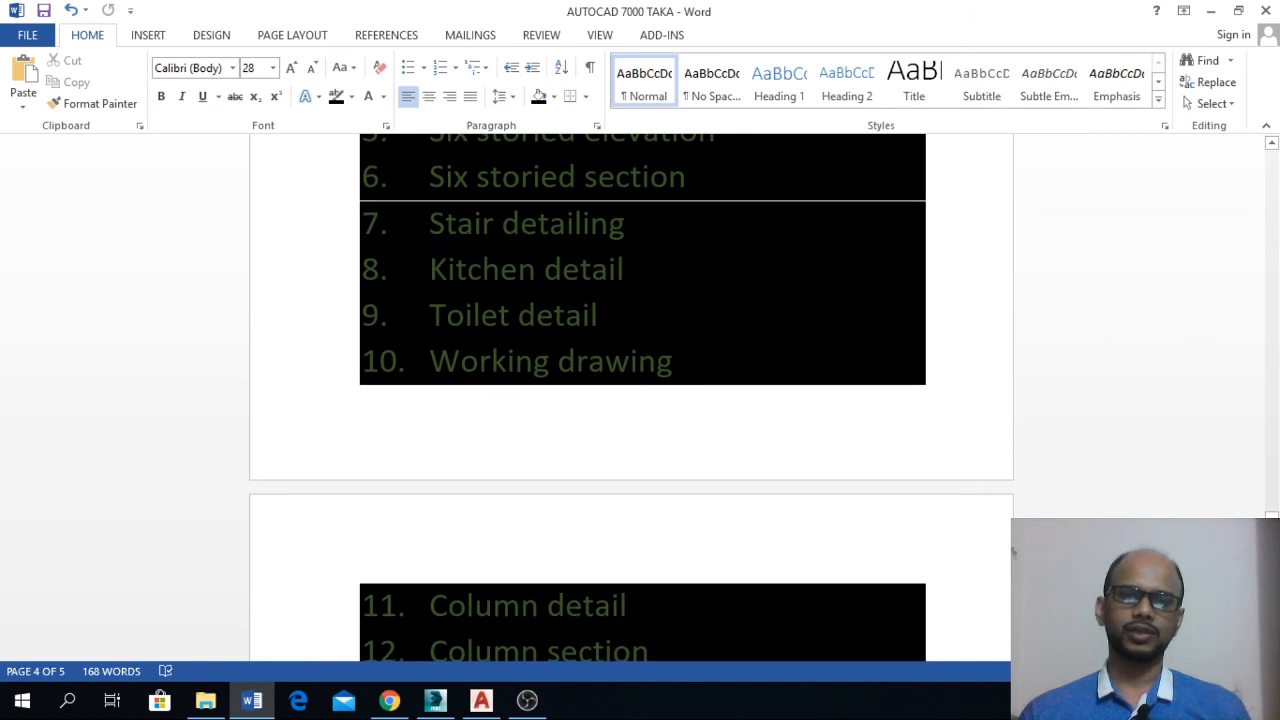
{"action": "scroll", "coordinate": [471, 323], "scroll_direction": "down", "scroll_amount": 2}
{"action": "scroll", "coordinate": [651, 323], "scroll_direction": "down", "scroll_amount": 2}
{"action": "scroll", "coordinate": [651, 323], "scroll_direction": "down", "scroll_amount": 2}
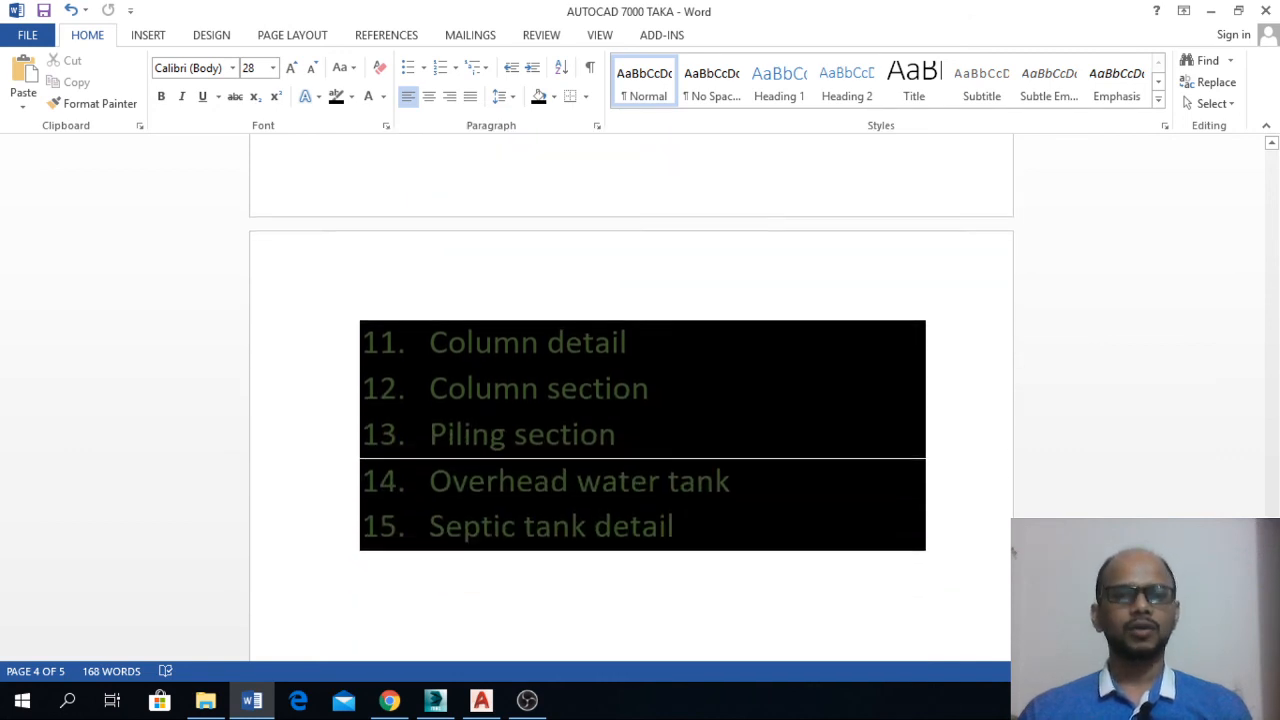
{"action": "scroll", "coordinate": [640, 400], "scroll_direction": "down", "scroll_amount": 2}
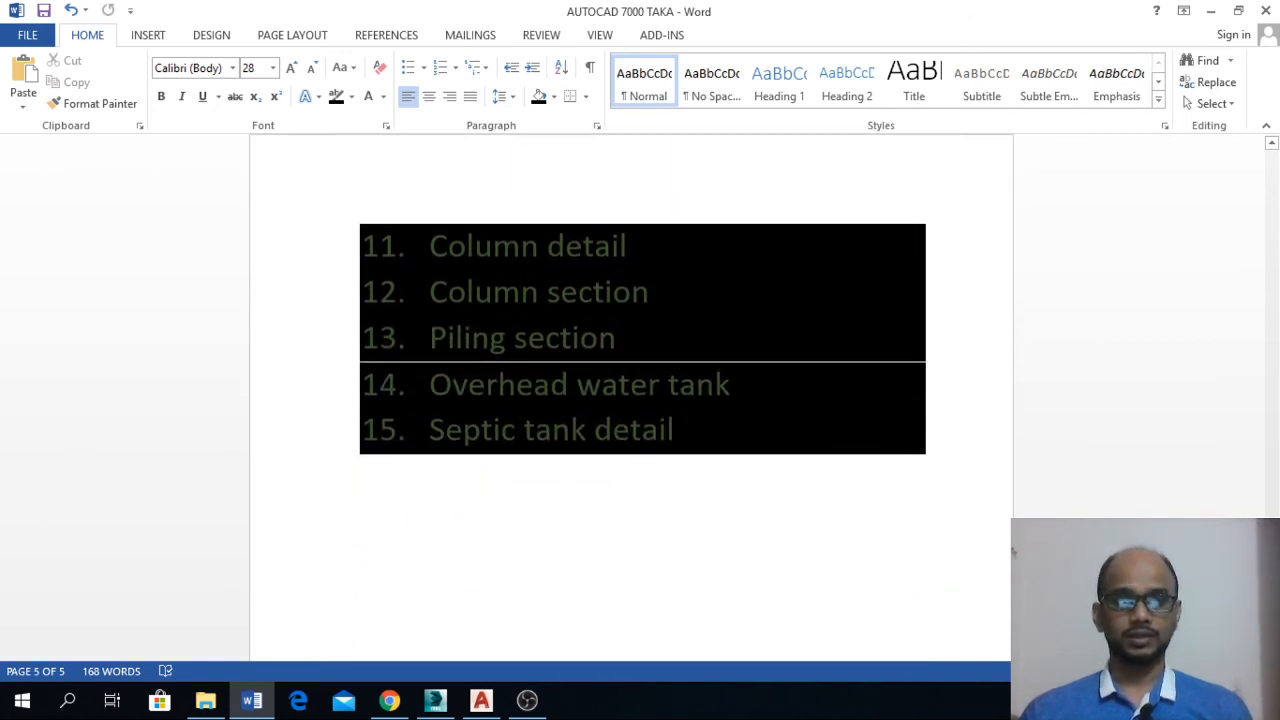
{"action": "scroll", "coordinate": [640, 300], "scroll_direction": "down", "scroll_amount": 2}
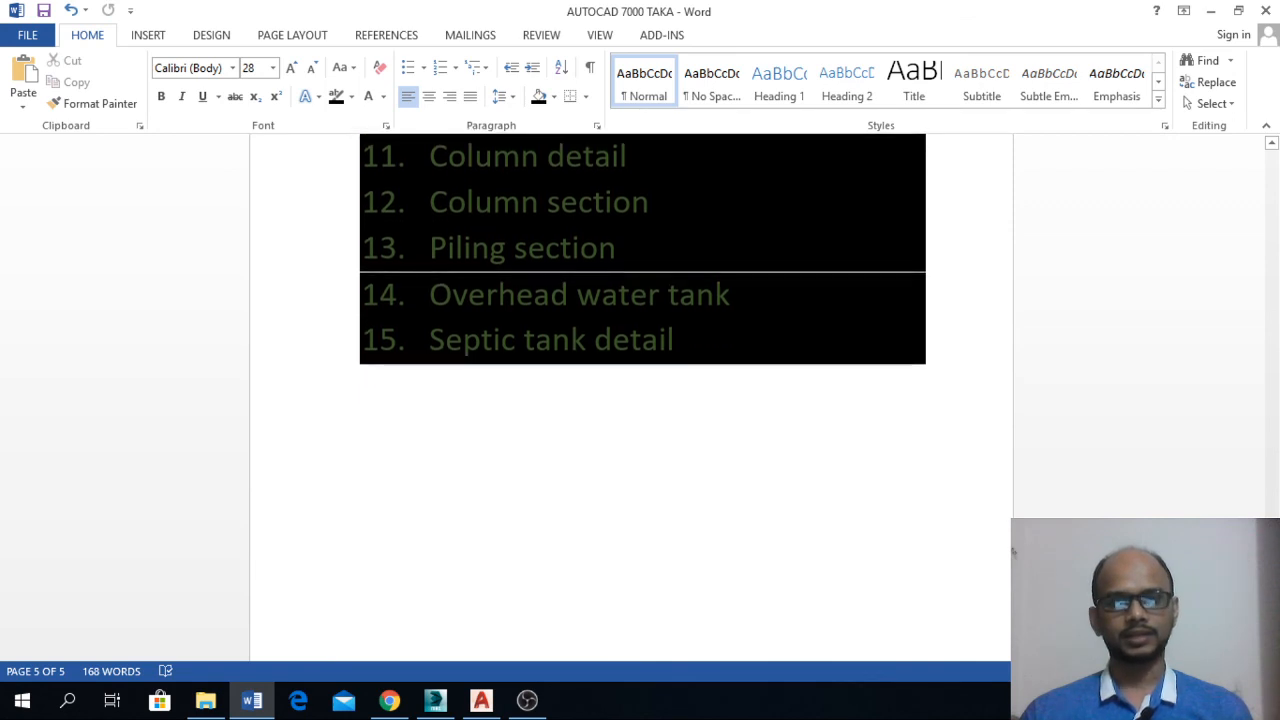
- Go back over the paid course topics and return to the unit setup heading and the list of basic drawing commands
{"action": "scroll", "coordinate": [632, 438], "scroll_direction": "up", "scroll_amount": 2}
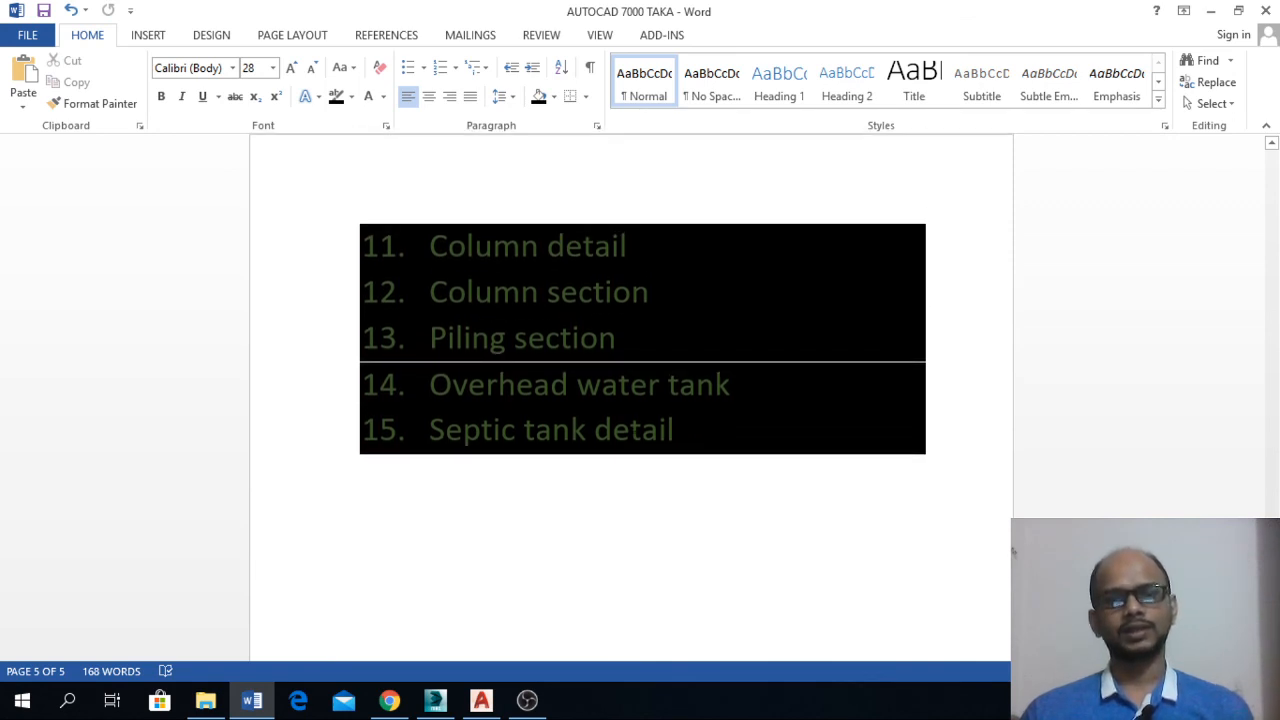
{"action": "scroll", "coordinate": [632, 438], "scroll_direction": "up", "scroll_amount": 6}
{"action": "scroll", "coordinate": [632, 438], "scroll_direction": "up", "scroll_amount": 10}
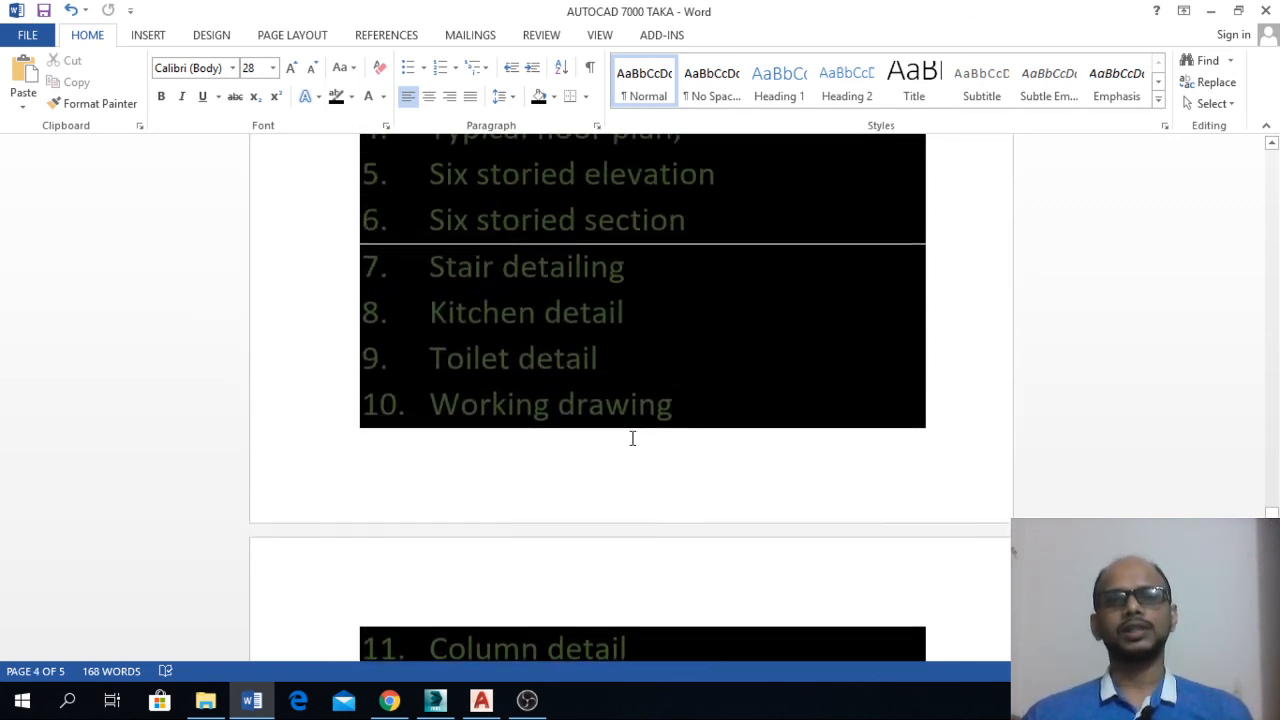
{"action": "scroll", "coordinate": [641, 440], "scroll_direction": "up", "scroll_amount": 3}
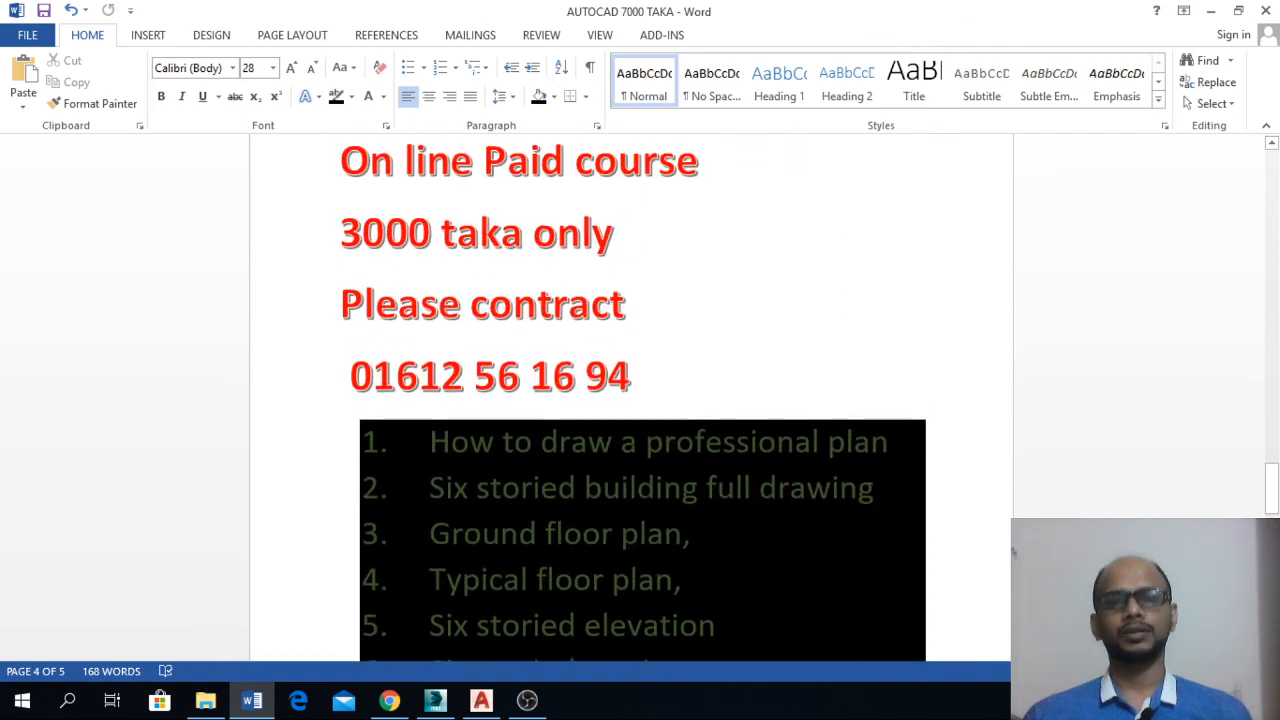
{"action": "scroll", "coordinate": [641, 440], "scroll_direction": "down", "scroll_amount": 10}
{"action": "scroll", "coordinate": [641, 440], "scroll_direction": "down", "scroll_amount": 6}
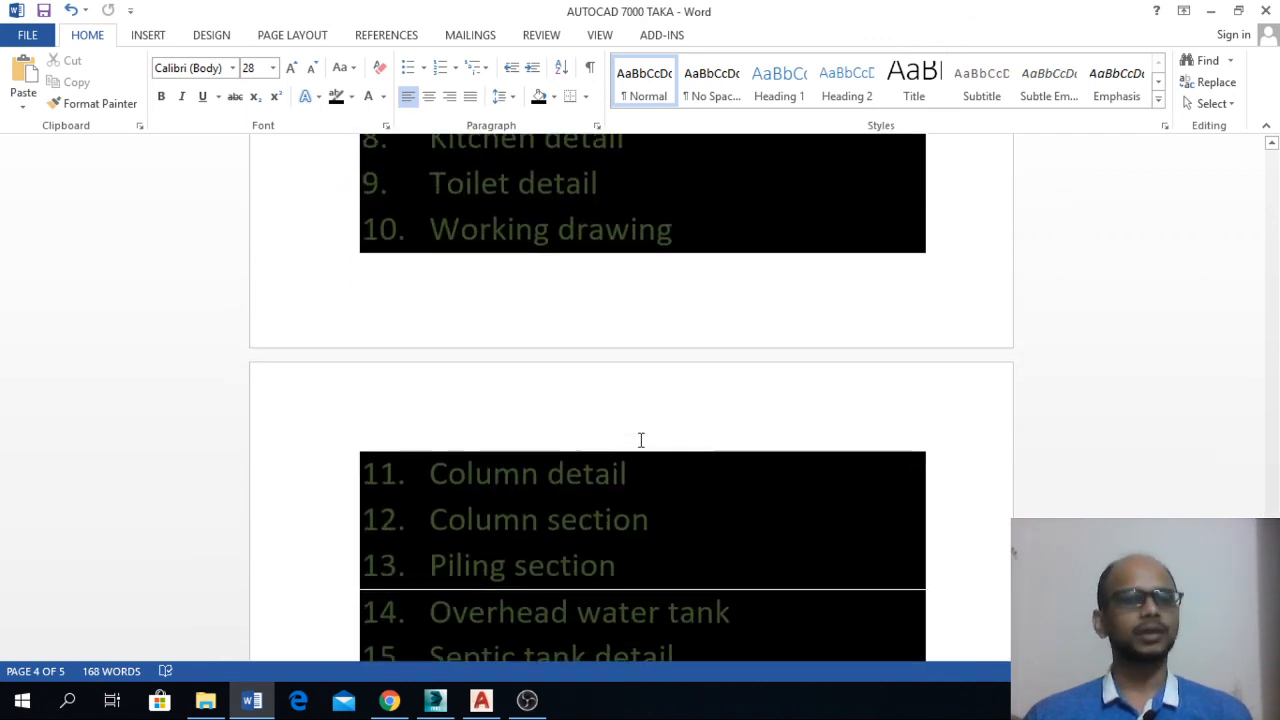
{"action": "scroll", "coordinate": [641, 440], "scroll_direction": "up", "scroll_amount": 7}
{"action": "scroll", "coordinate": [644, 440], "scroll_direction": "up", "scroll_amount": 18}
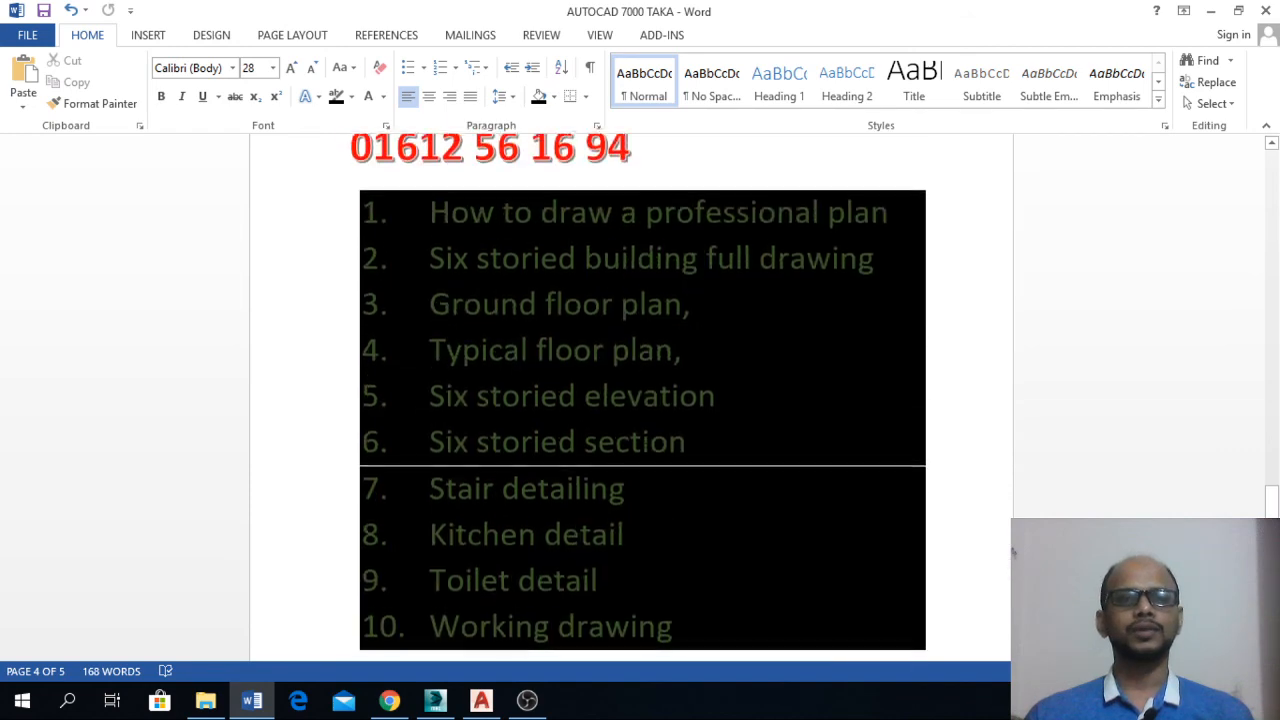
{"action": "scroll", "coordinate": [644, 440], "scroll_direction": "up", "scroll_amount": 12}
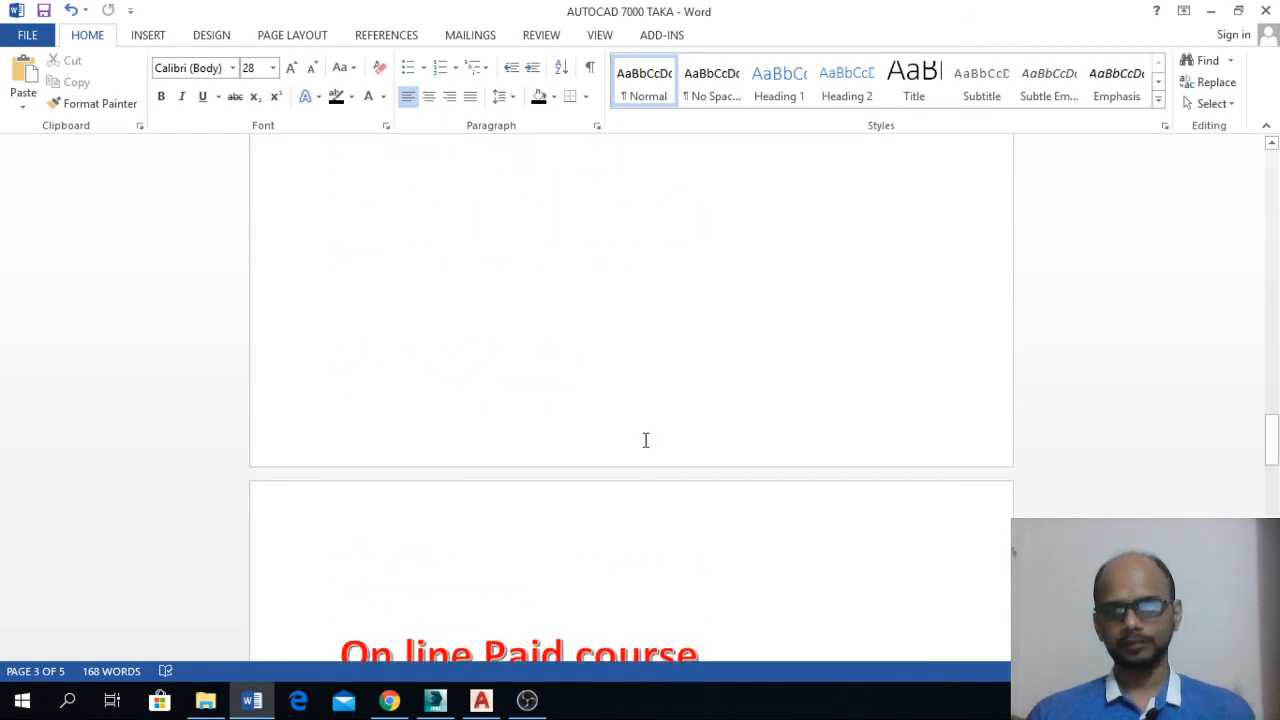
{"action": "scroll", "coordinate": [651, 440], "scroll_direction": "up", "scroll_amount": 3}
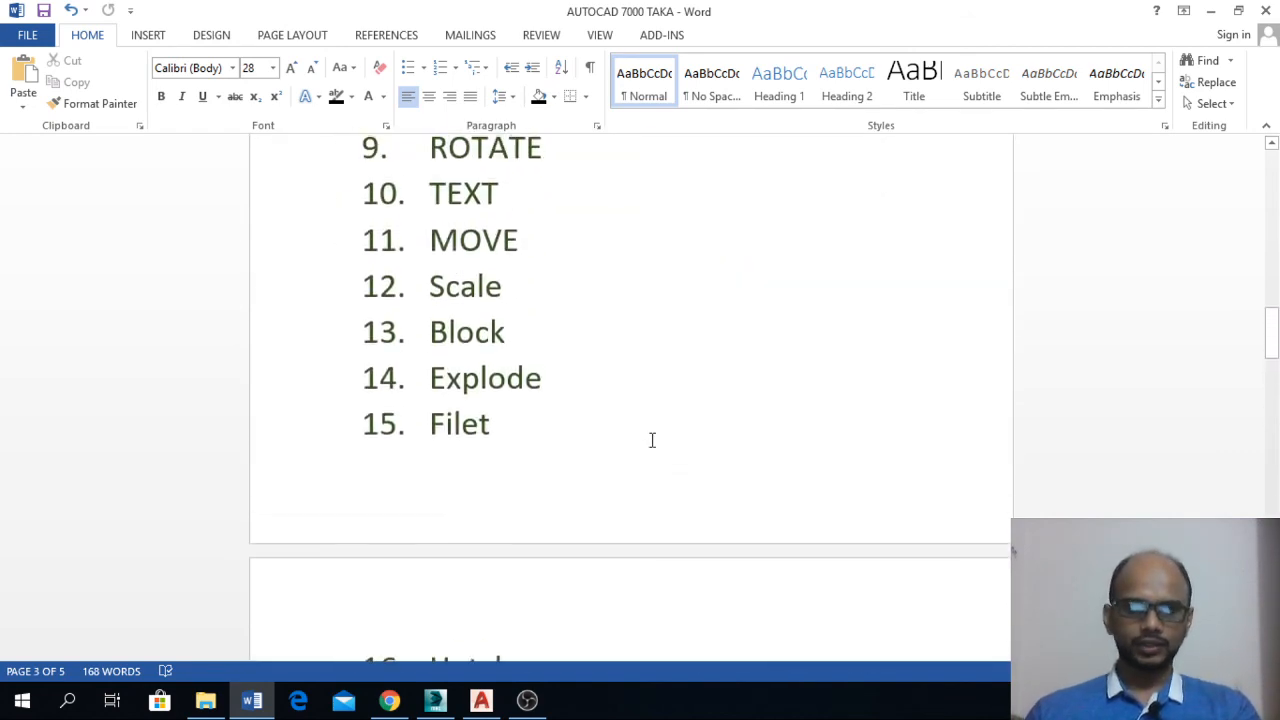
{"action": "scroll", "coordinate": [654, 440], "scroll_direction": "up", "scroll_amount": 14}
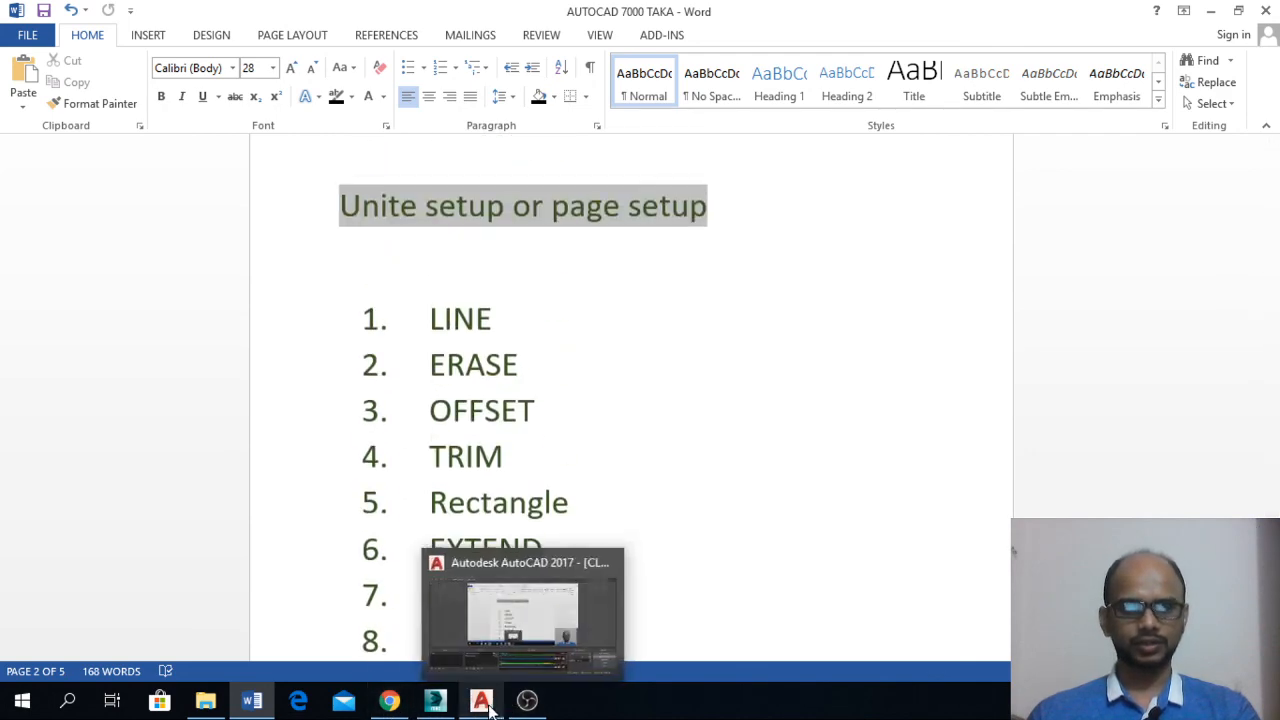
- Switch to AutoCAD and examine the training center's location map, building photos and advertising banner in the CLASS 2 drawing
{"action": "left_click", "coordinate": [482, 705]}
{"action": "scroll", "coordinate": [607, 485], "scroll_direction": "down", "scroll_amount": 5}
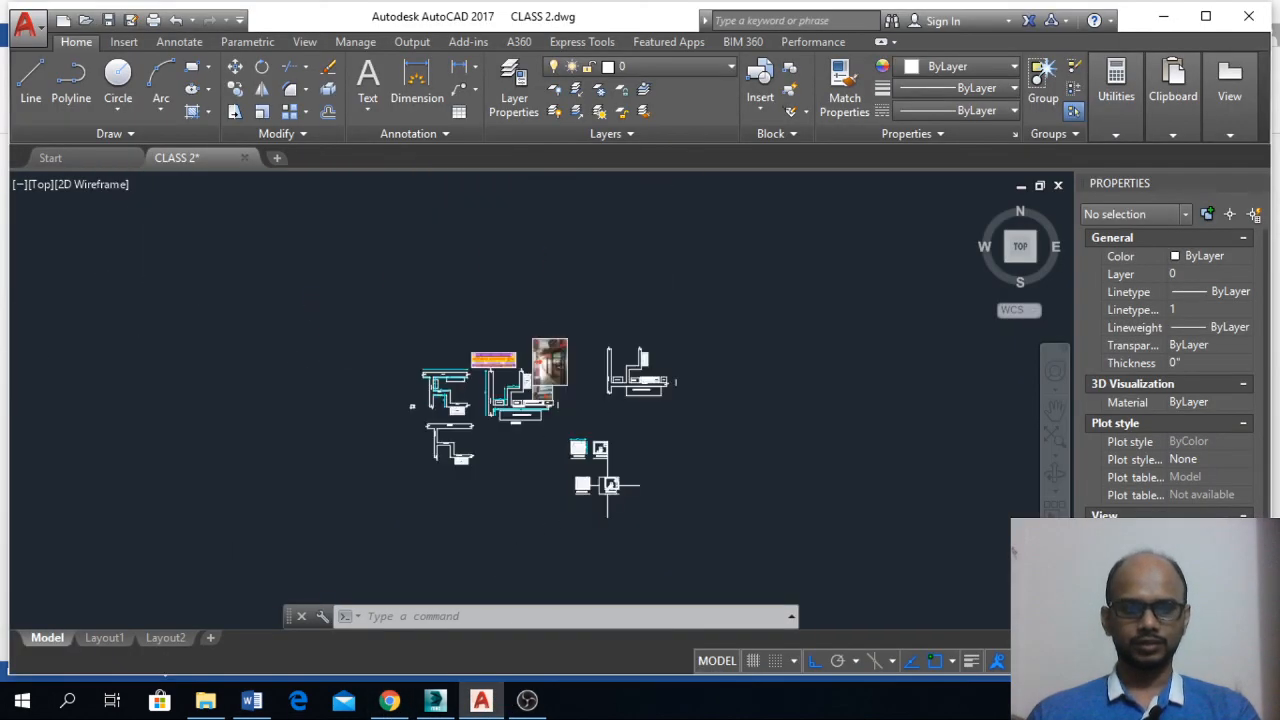
{"action": "scroll", "coordinate": [548, 375], "scroll_direction": "up", "scroll_amount": 8}
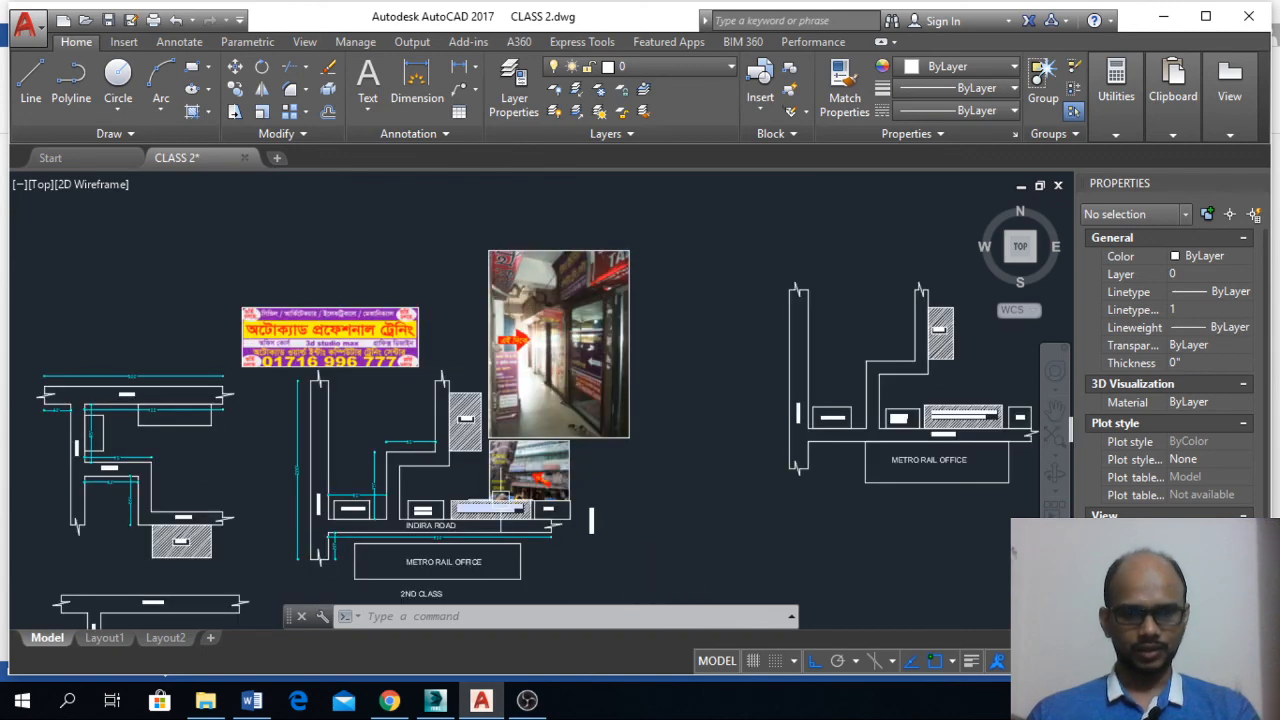
{"action": "scroll", "coordinate": [505, 483], "scroll_direction": "up", "scroll_amount": 6}
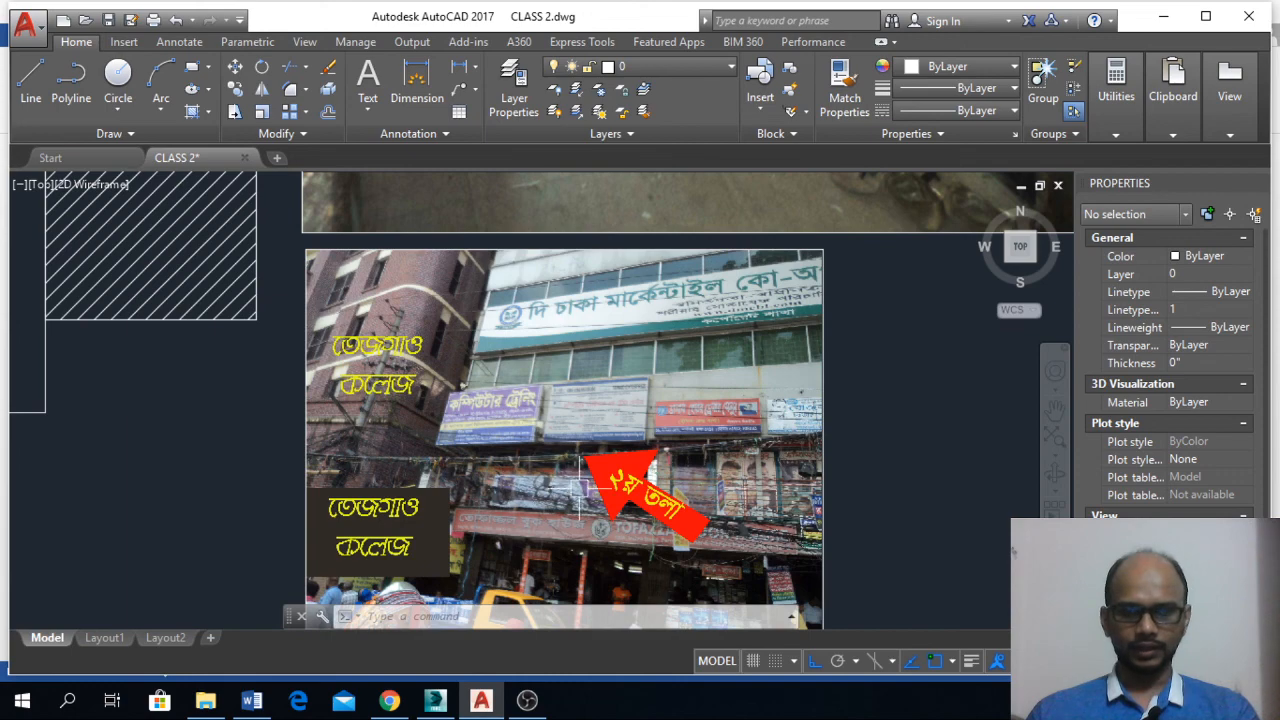
{"action": "scroll", "coordinate": [522, 478], "scroll_direction": "down", "scroll_amount": 2}
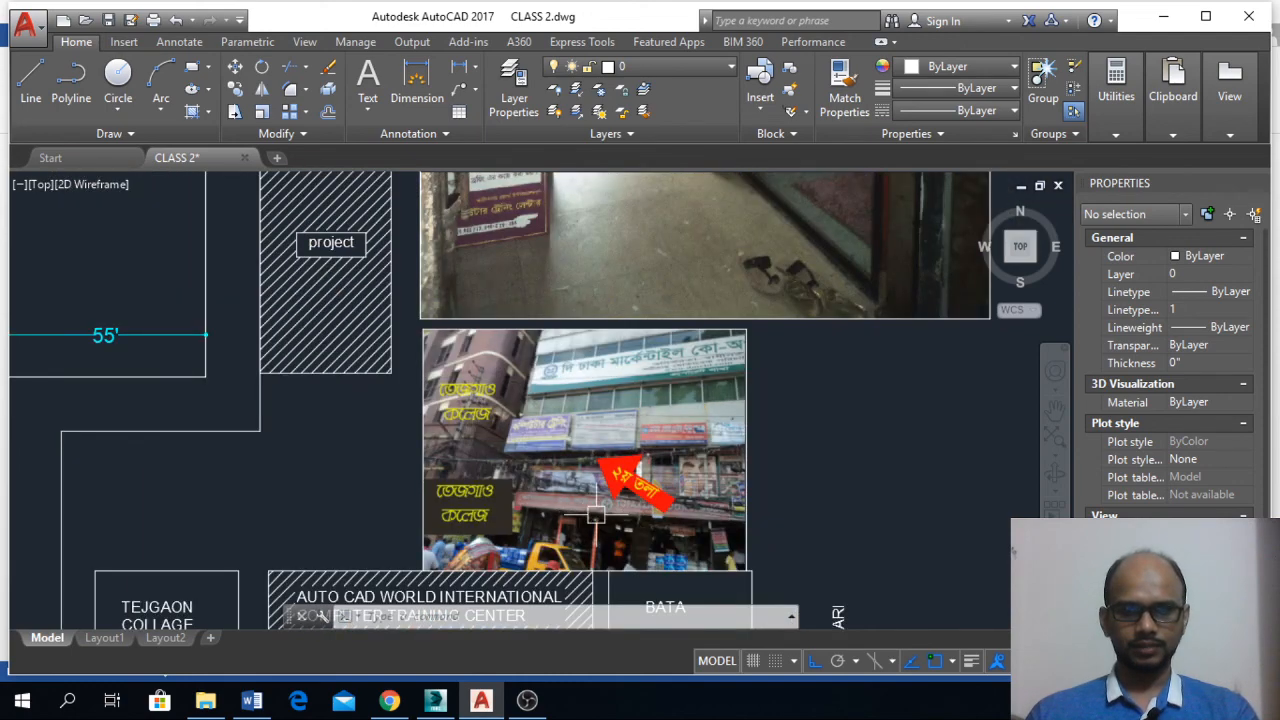
{"action": "scroll", "coordinate": [600, 520], "scroll_direction": "down", "scroll_amount": 4}
{"action": "scroll", "coordinate": [600, 280], "scroll_direction": "up", "scroll_amount": 4}
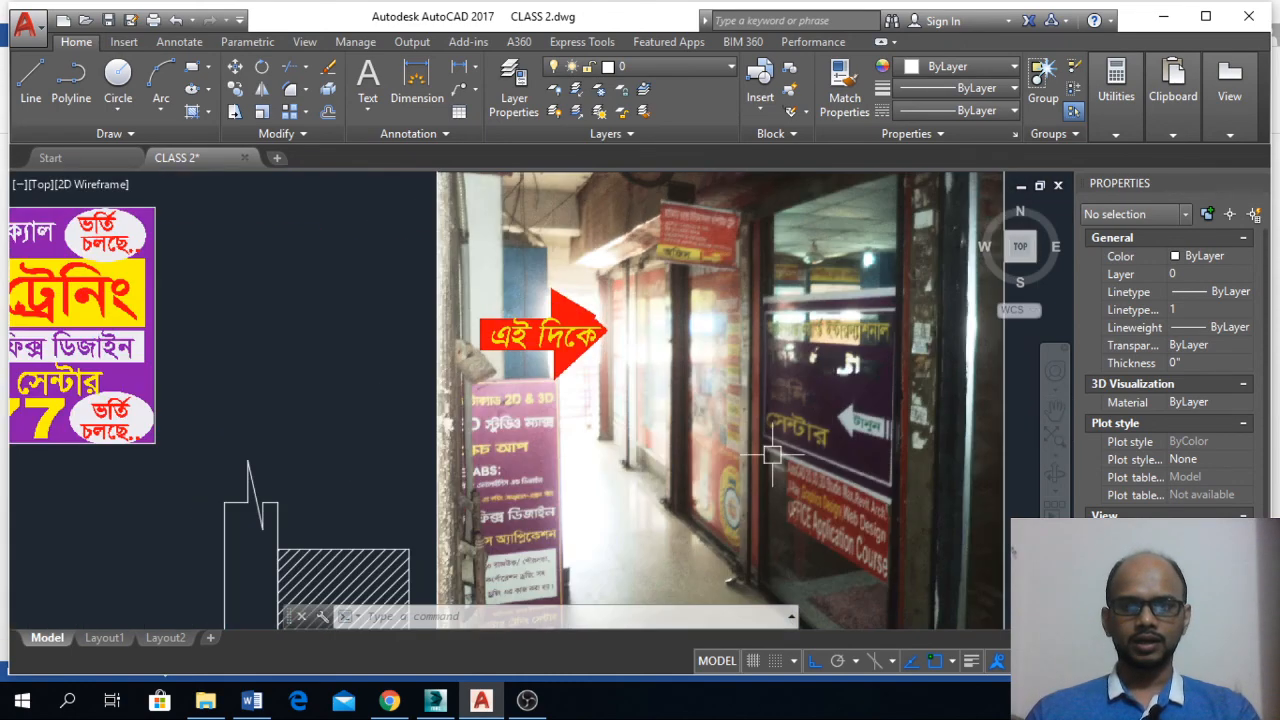
{"action": "scroll", "coordinate": [848, 433], "scroll_direction": "down", "scroll_amount": 2}
{"action": "middle_click_drag", "start_coordinate": [241, 491], "coordinate": [491, 489]}
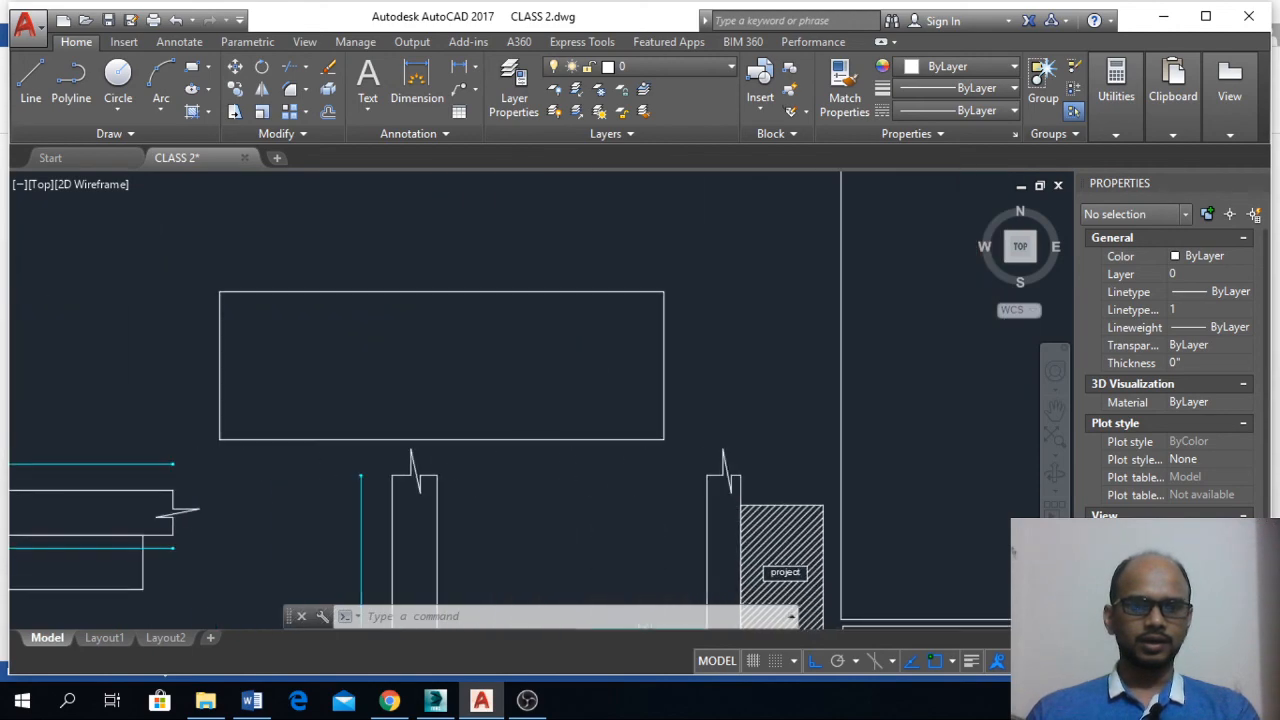
{"action": "scroll", "coordinate": [320, 438], "scroll_direction": "up", "scroll_amount": 2}
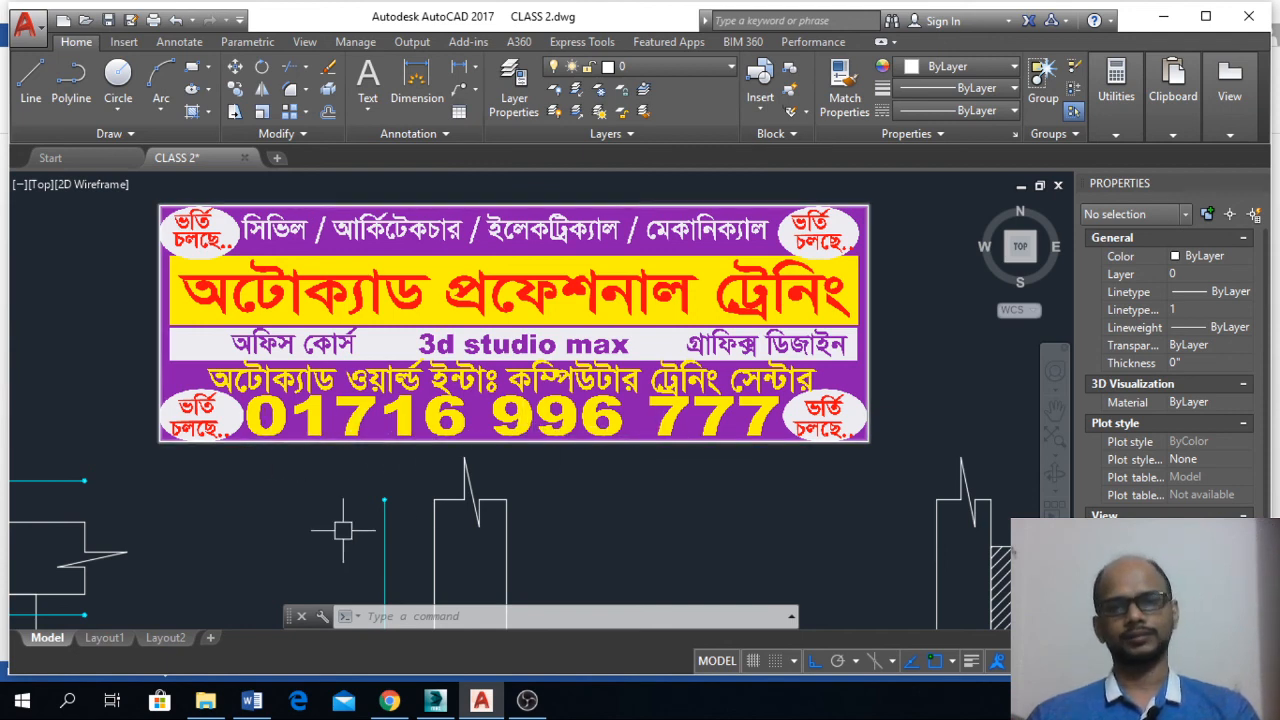
{"action": "scroll", "coordinate": [343, 530], "scroll_direction": "down", "scroll_amount": 3}
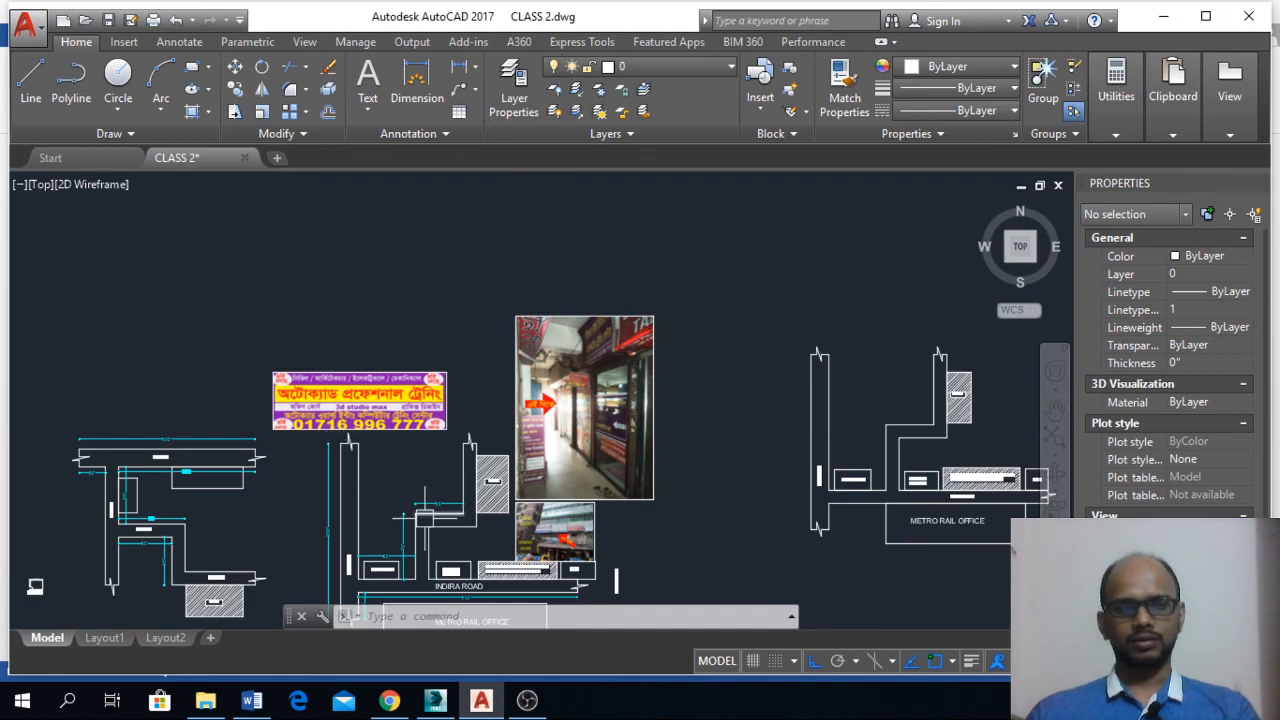
{"action": "left_click", "coordinate": [527, 700]}
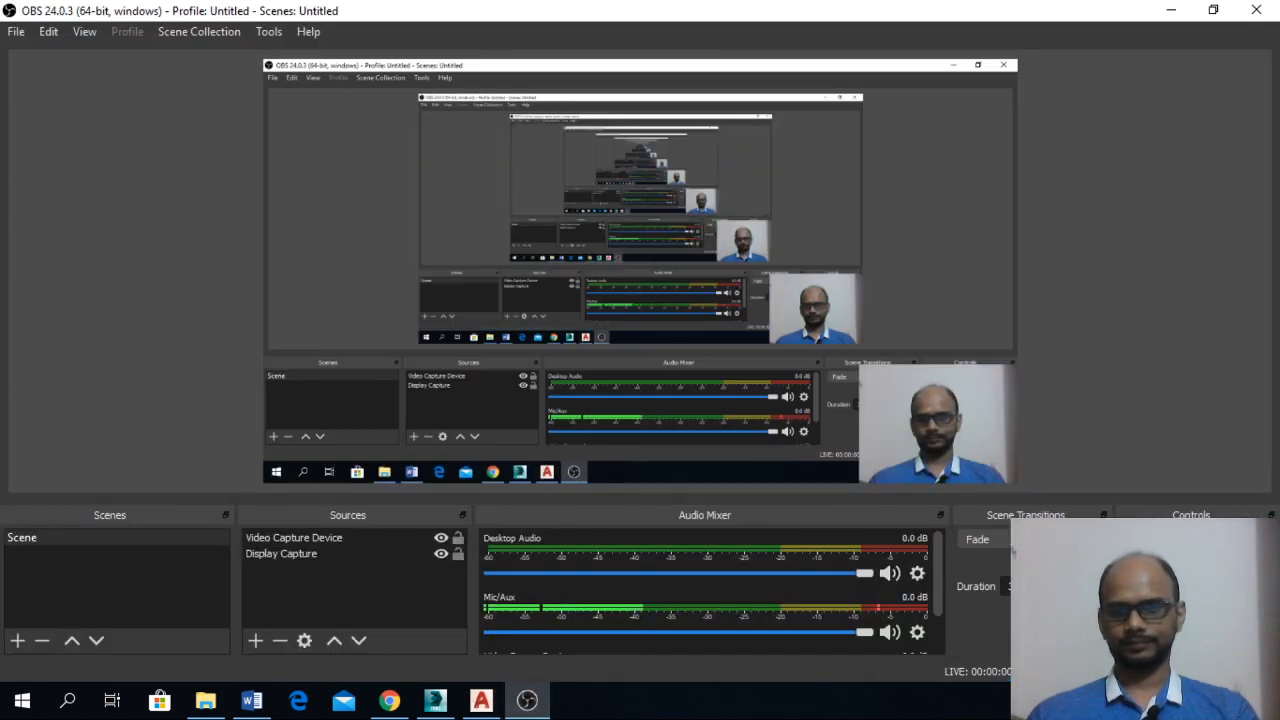